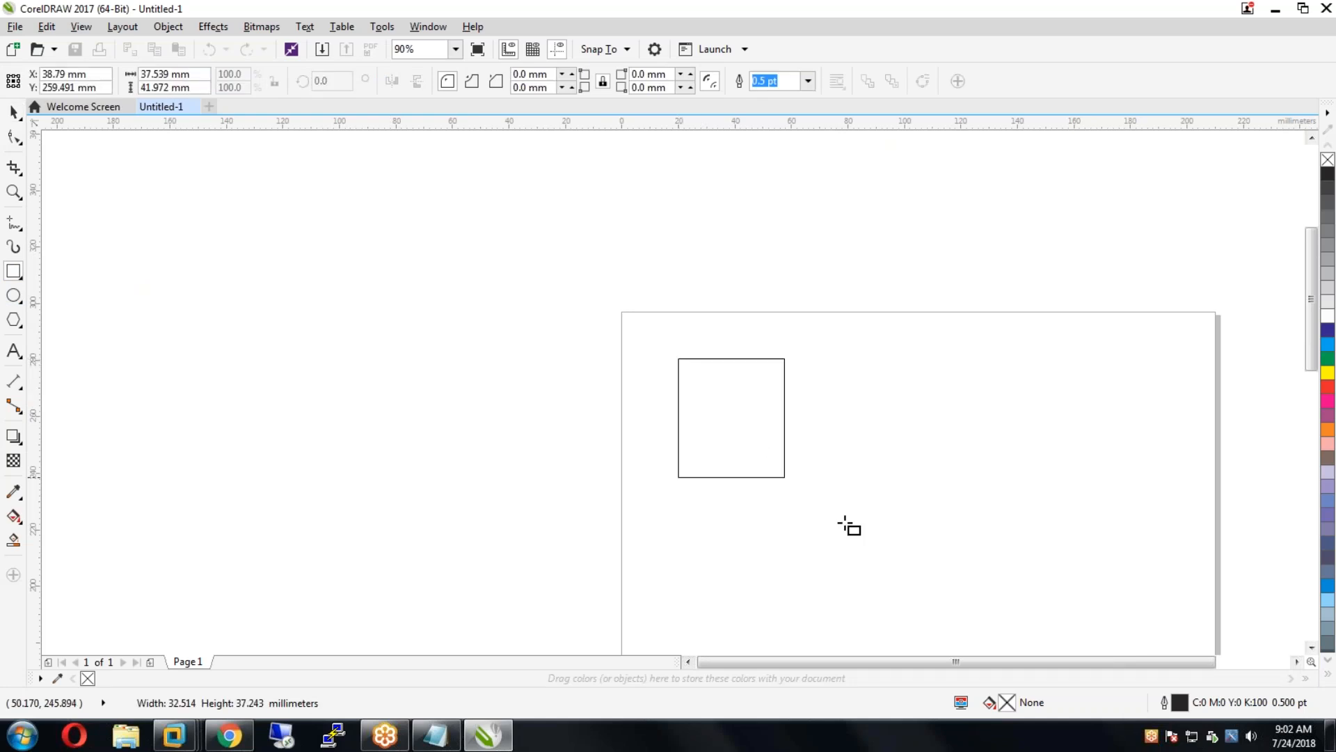
- Draw a rectangle about 103 mm wide and 130 mm high on the page and fill it with green
key(Escape)
key(F4)
key(space)
click(548, 144)
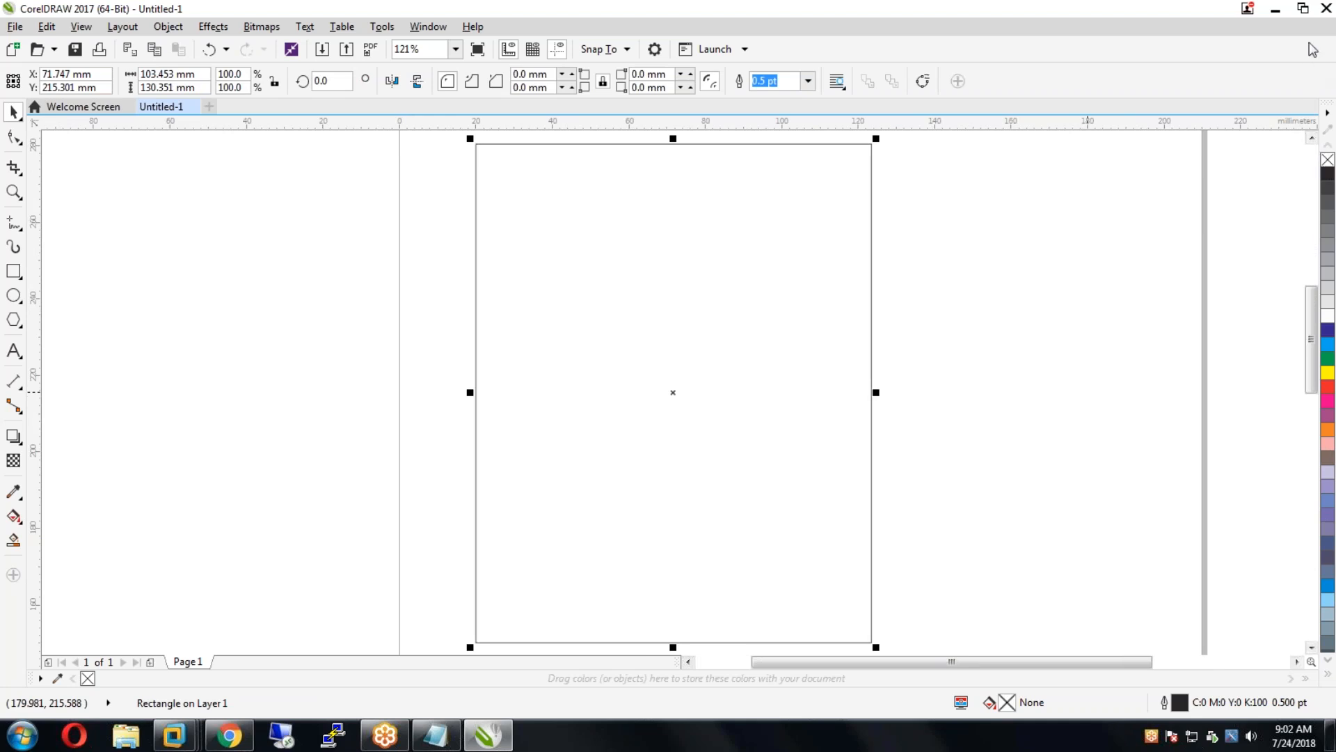
click(1327, 359)
click(993, 304)
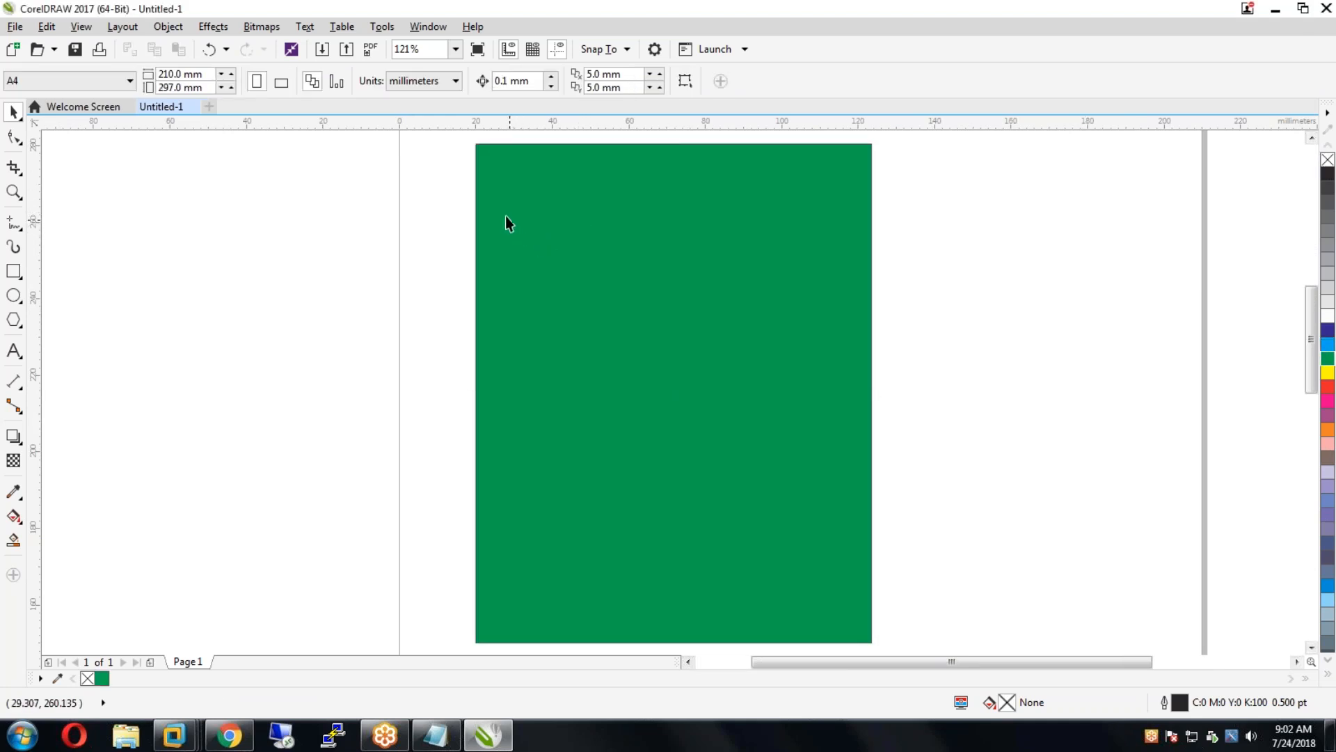
- Add artistic text near the top of the green rectangle with "db" on one line and "apps" on the next
key(F8)
click(555, 202)
text(a)
key(BackSpace)
text(db)
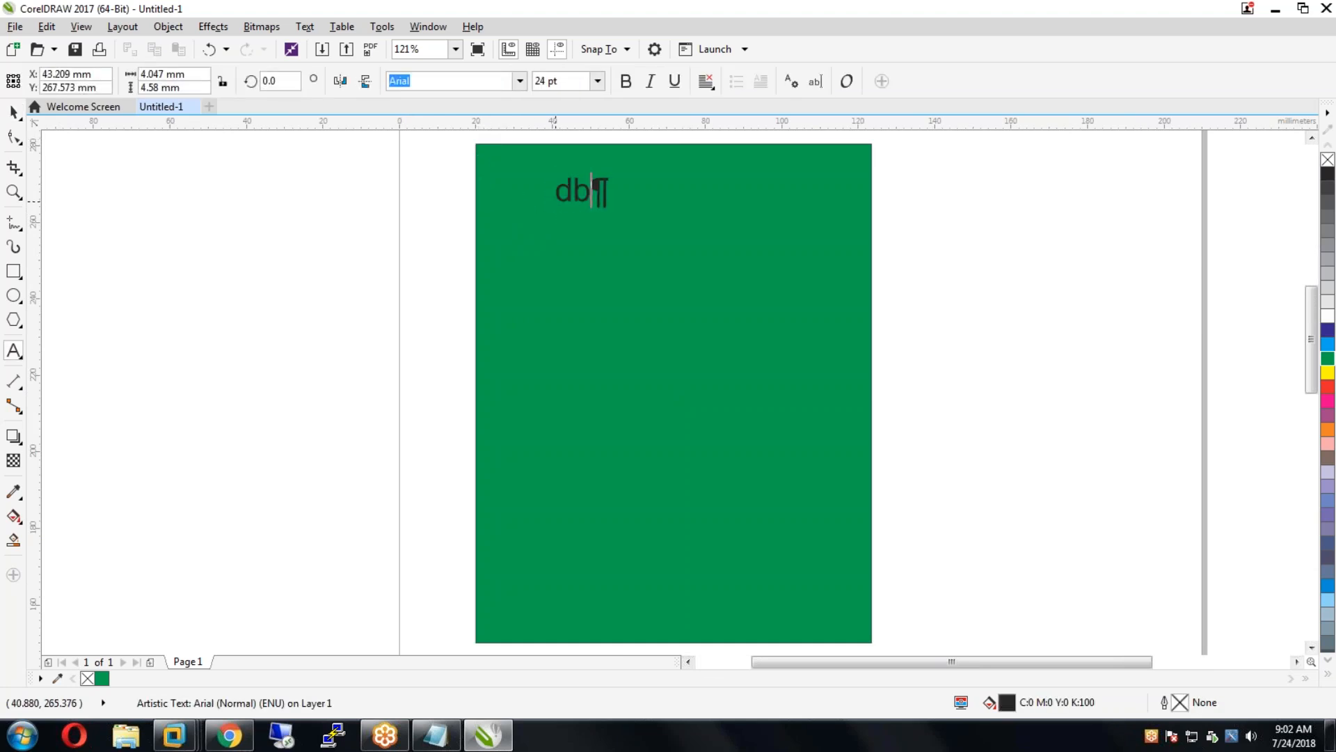
key(Return)
text(apps)
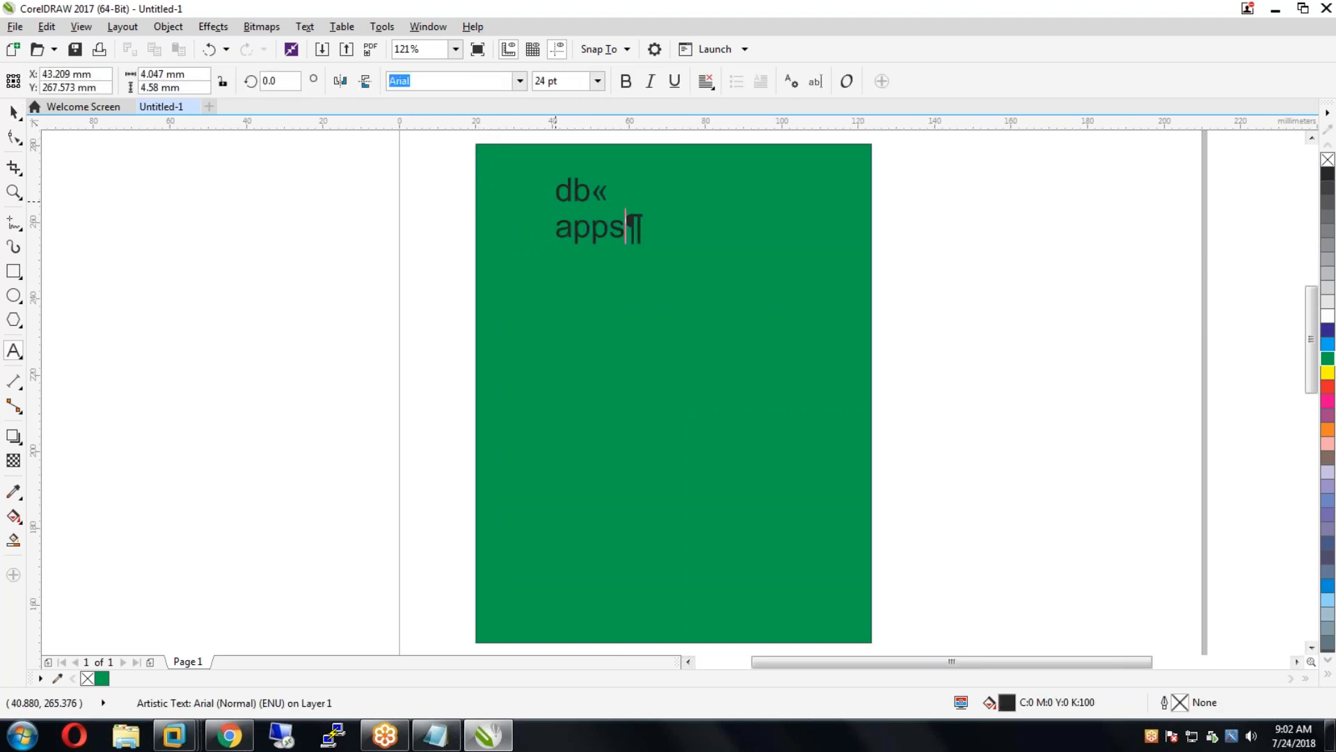
key(ctrl+space)
key(Escape)
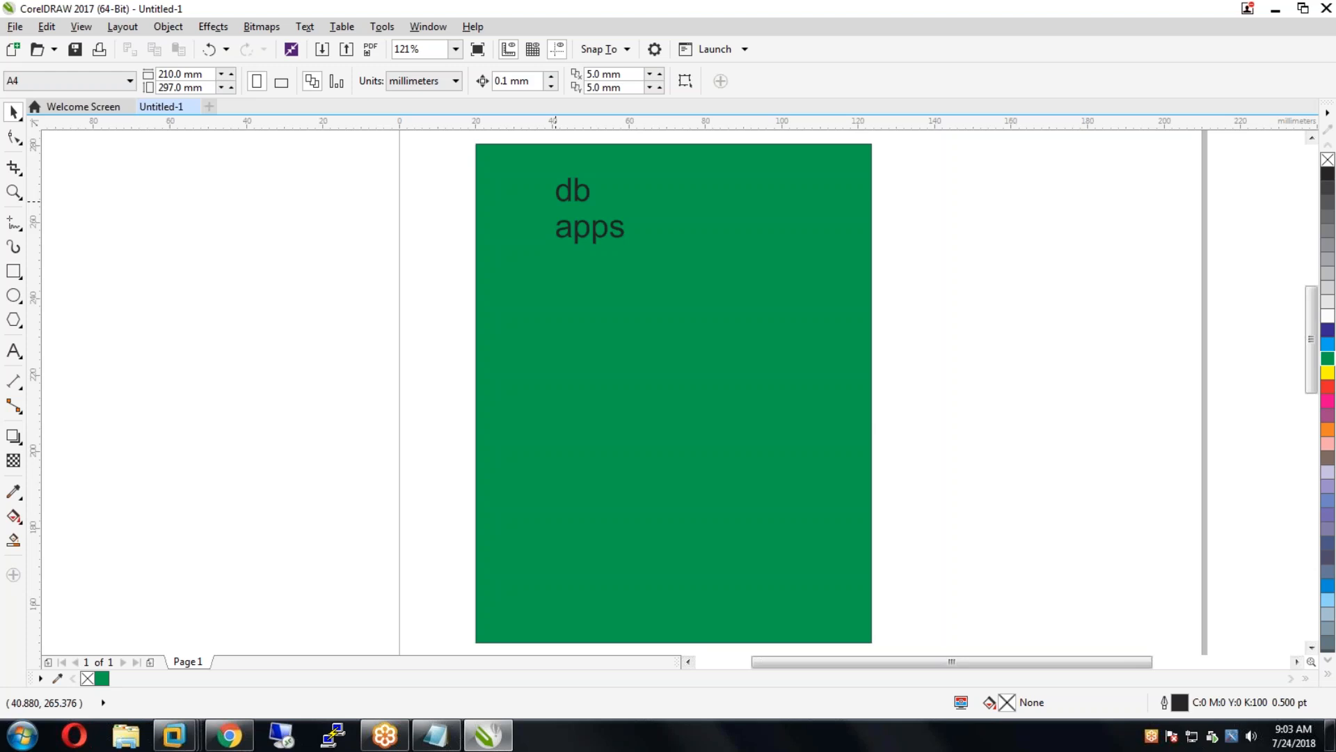
click(569, 264)
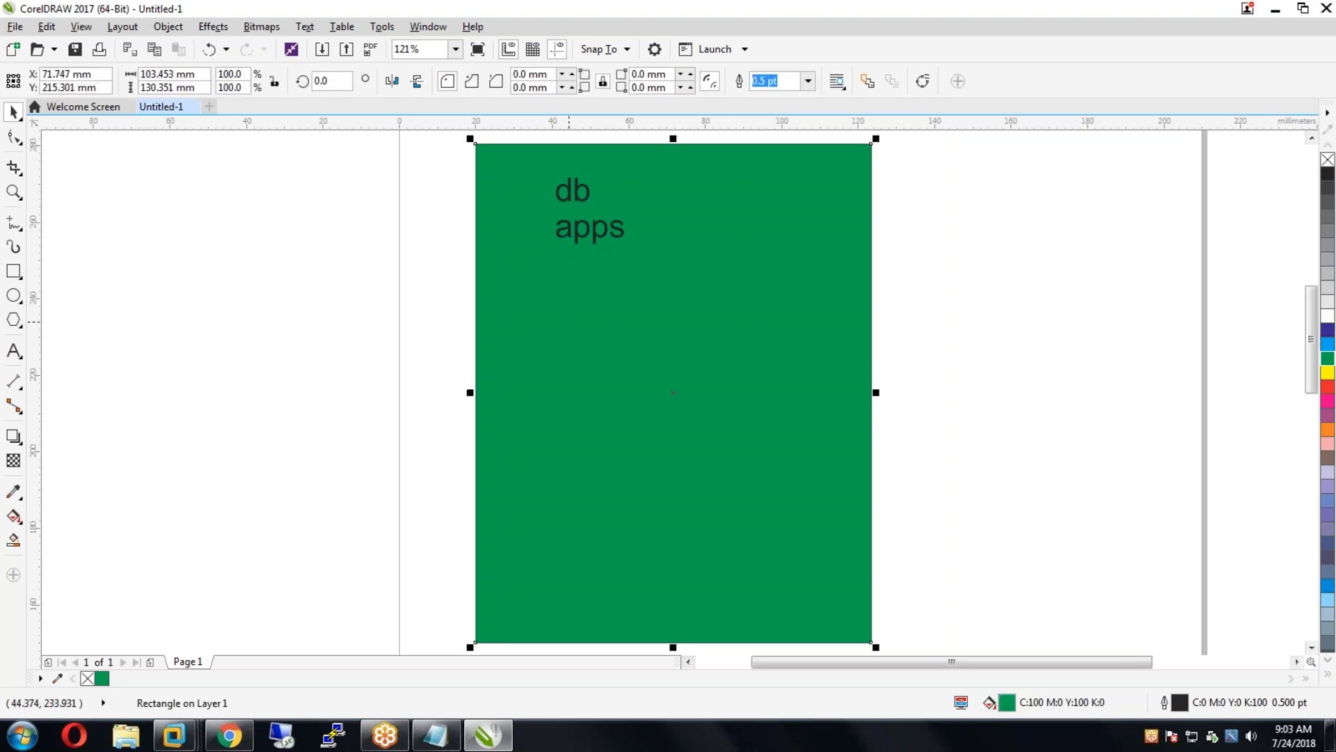
key(Delete)
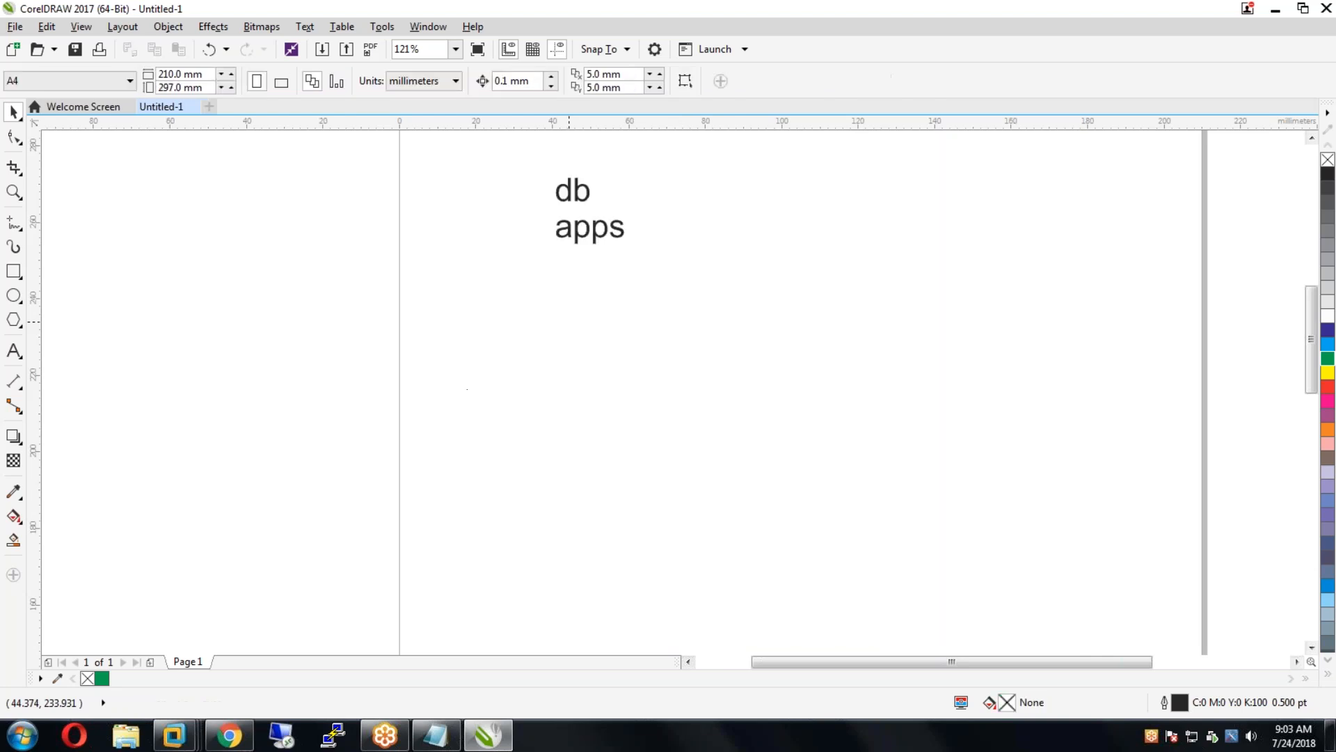
key(ctrl+z)
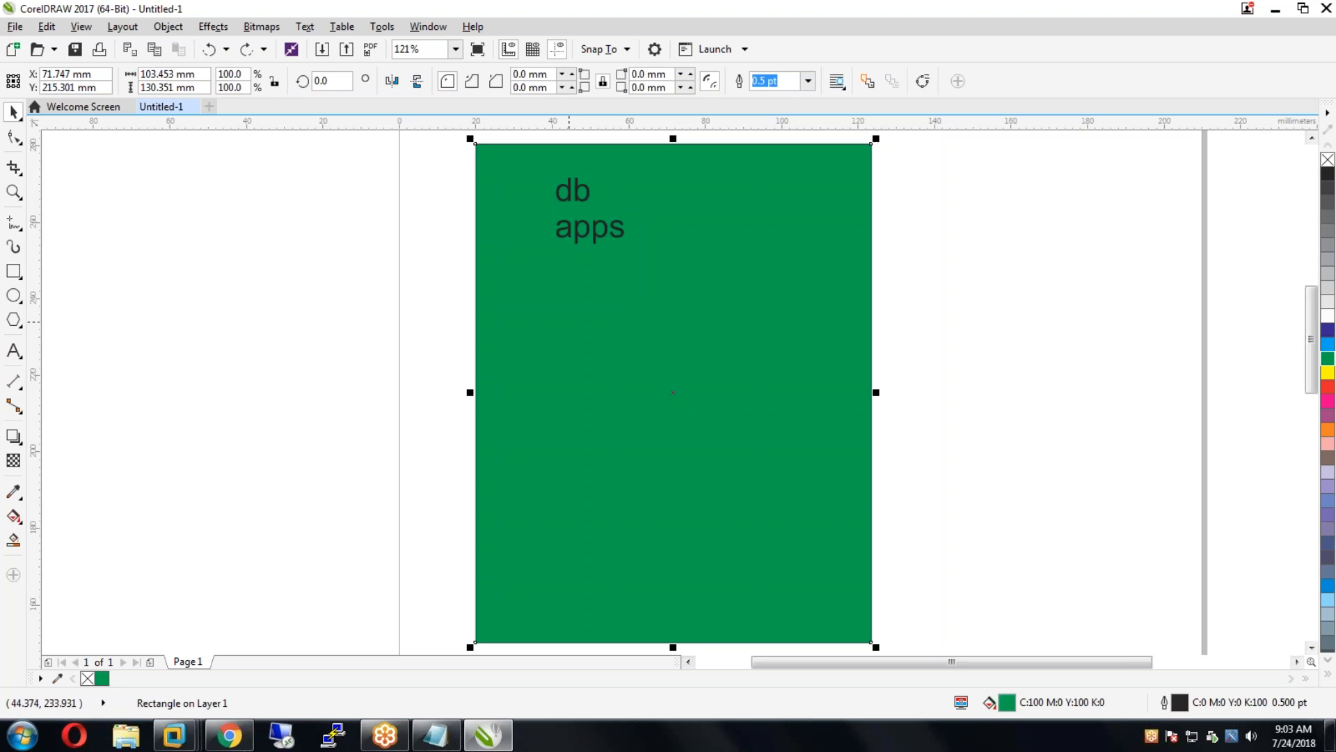
- Draw a rectangle about 35 by 26 mm inside the green rectangle and duplicate it beside the original at the same height
click(252, 363)
click(13, 271)
mouse_move(505, 309)
mouse_down()
mouse_move(620, 441)
mouse_move(649, 412)
mouse_up()
key(space)
drag(573, 358, 755, 366)
click(470, 294)
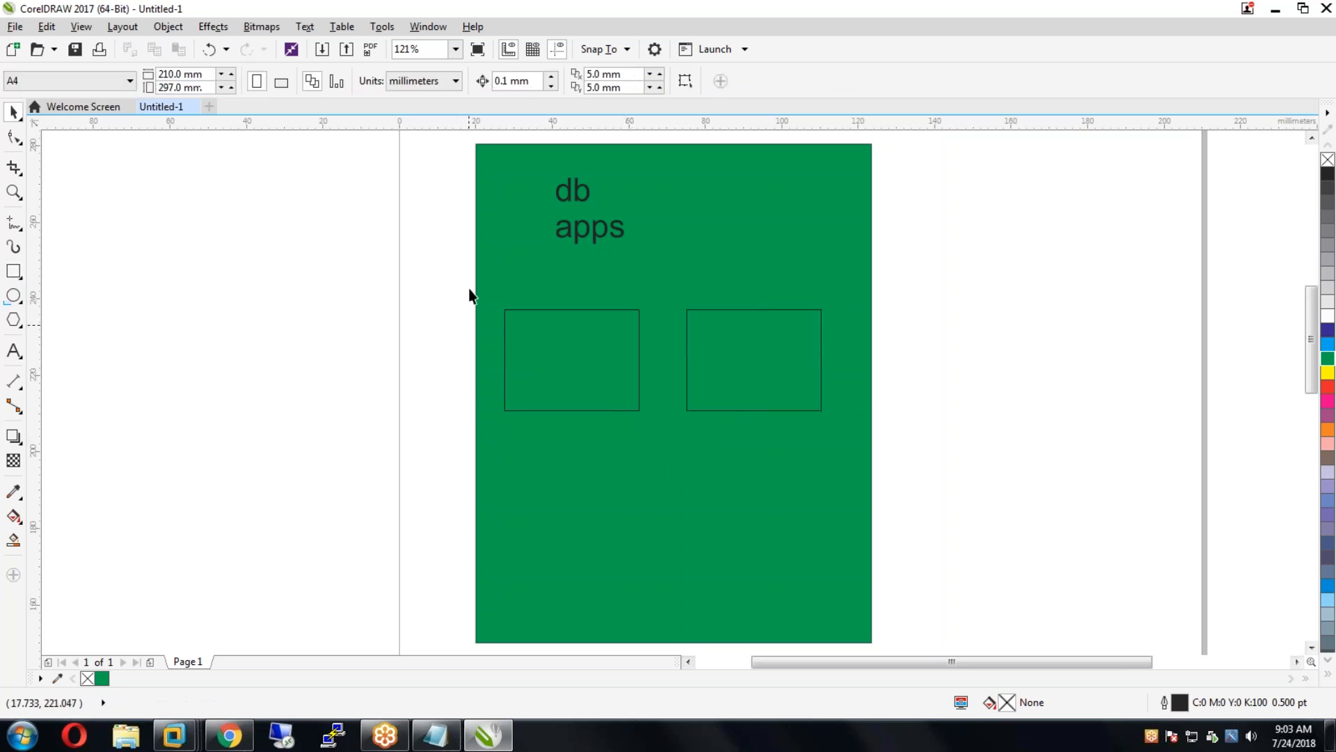
- Fill both inner rectangles with yellow
drag(338, 283, 843, 437)
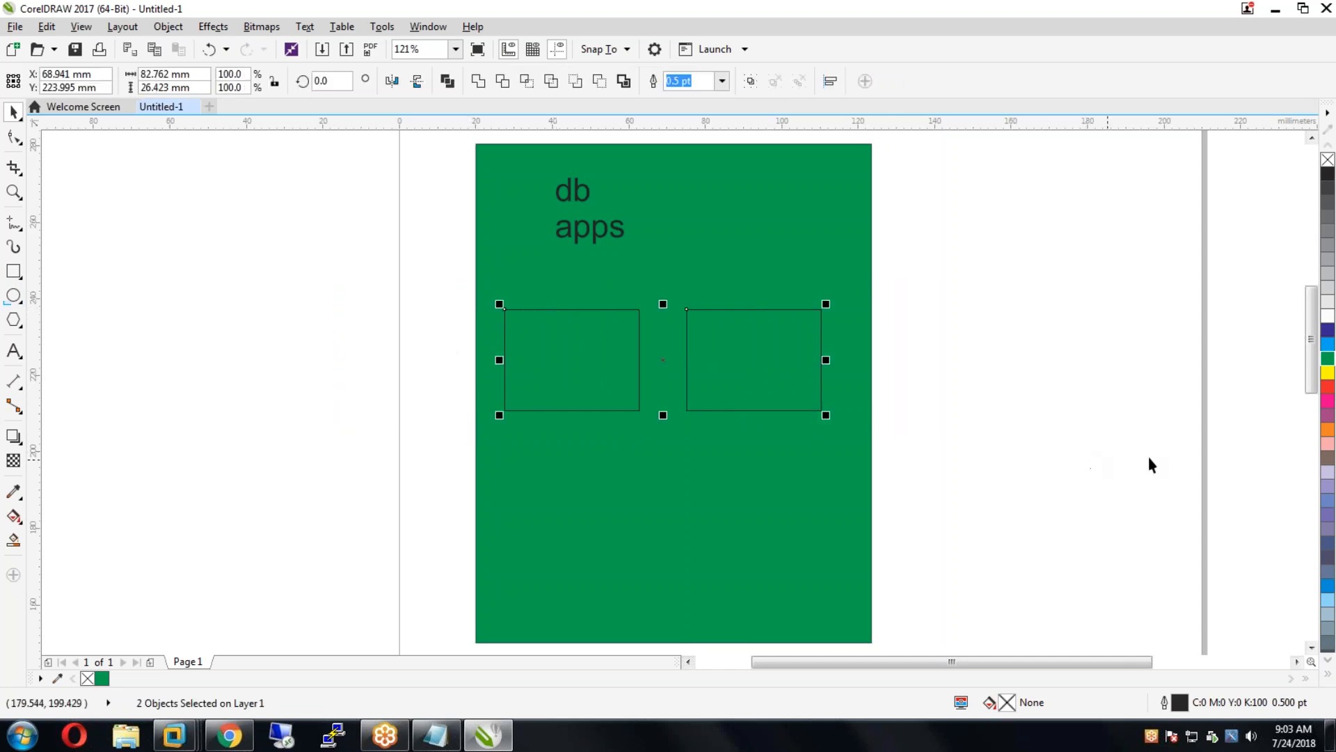
click(1328, 375)
click(975, 365)
- Group the two yellow rectangles, centre them horizontally on the green rectangle, and ungroup them
click(588, 361)
shift+click(765, 363)
key(ctrl+g)
shift+click(715, 458)
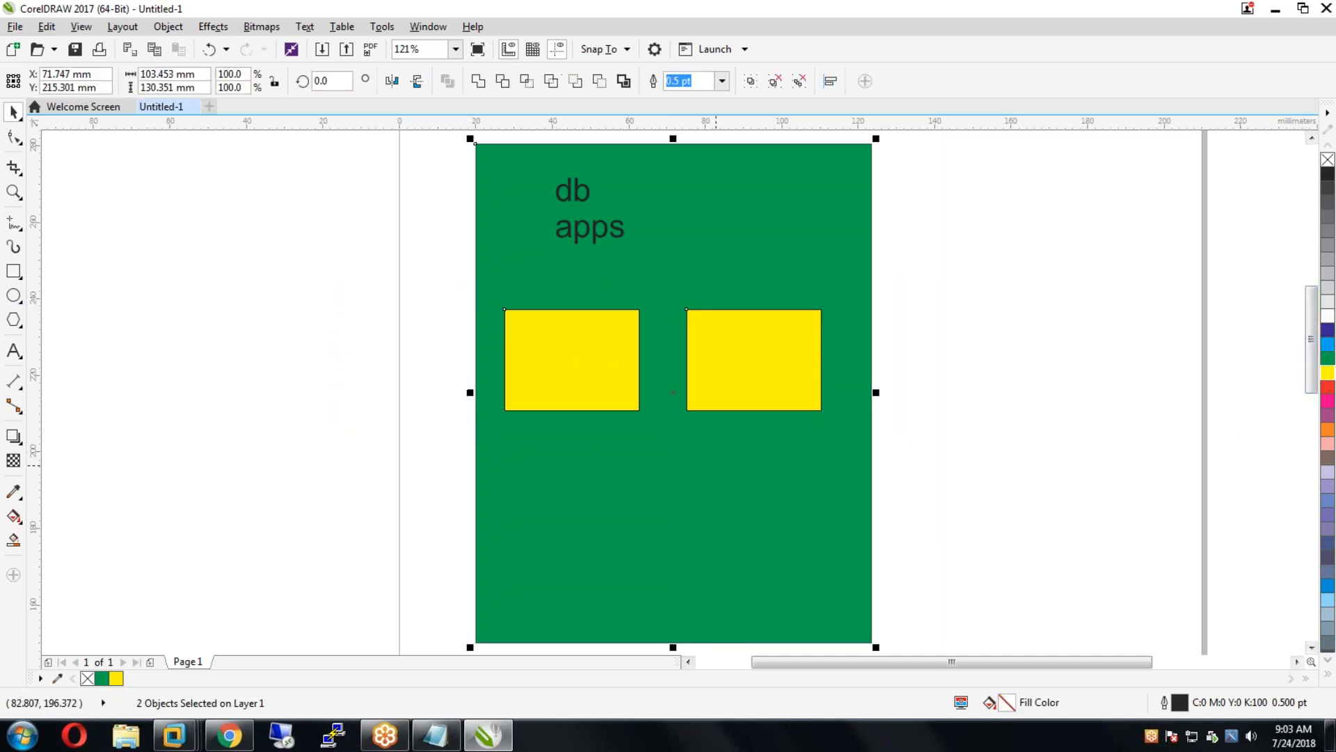
key(c)
click(774, 342)
key(ctrl+u)
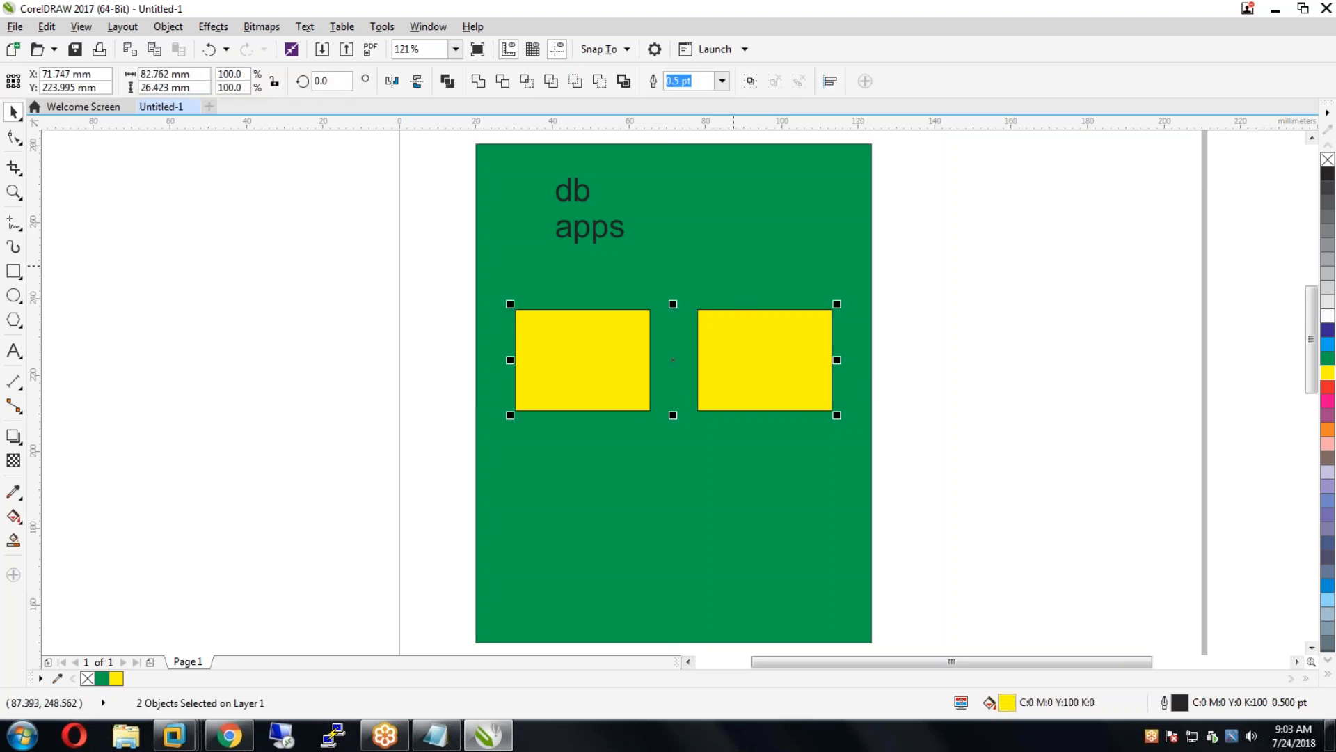
key(Escape)
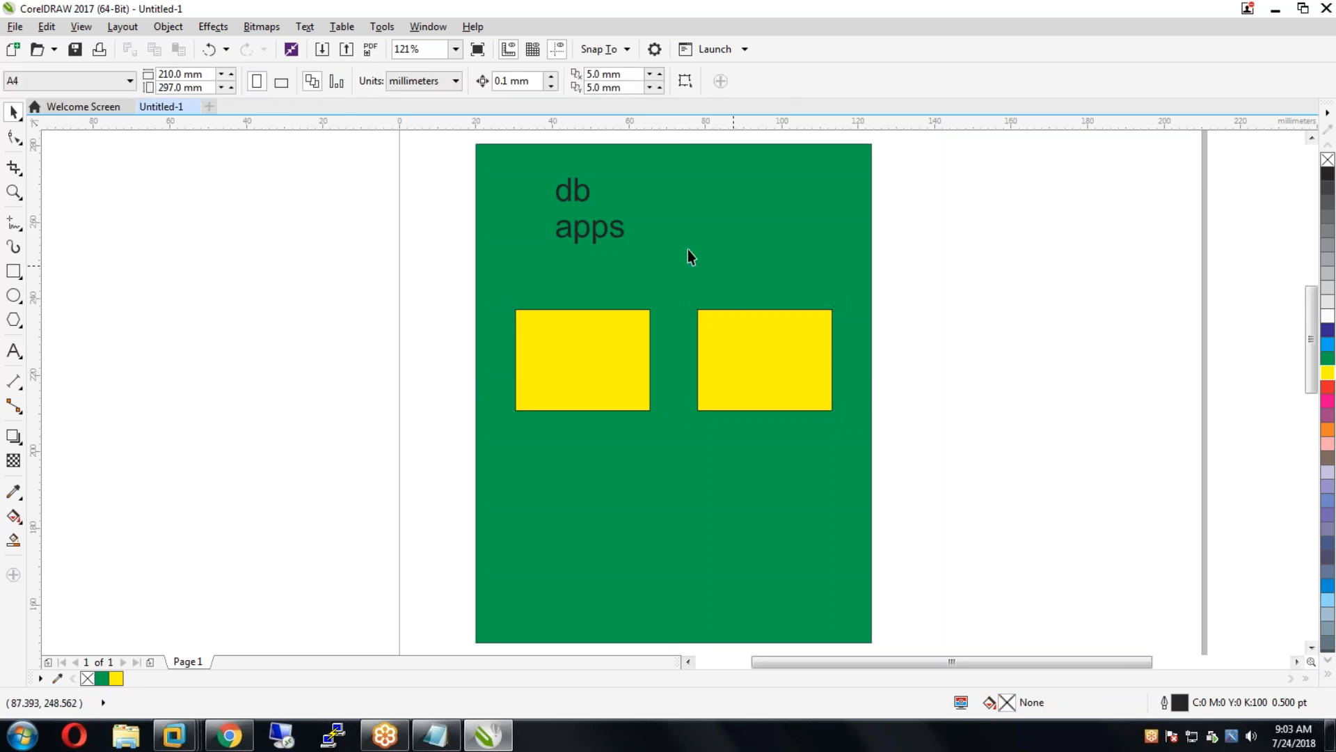
- Break the text into separate lines and move "db" onto the left yellow rectangle and "apps" onto the right one
click(619, 237)
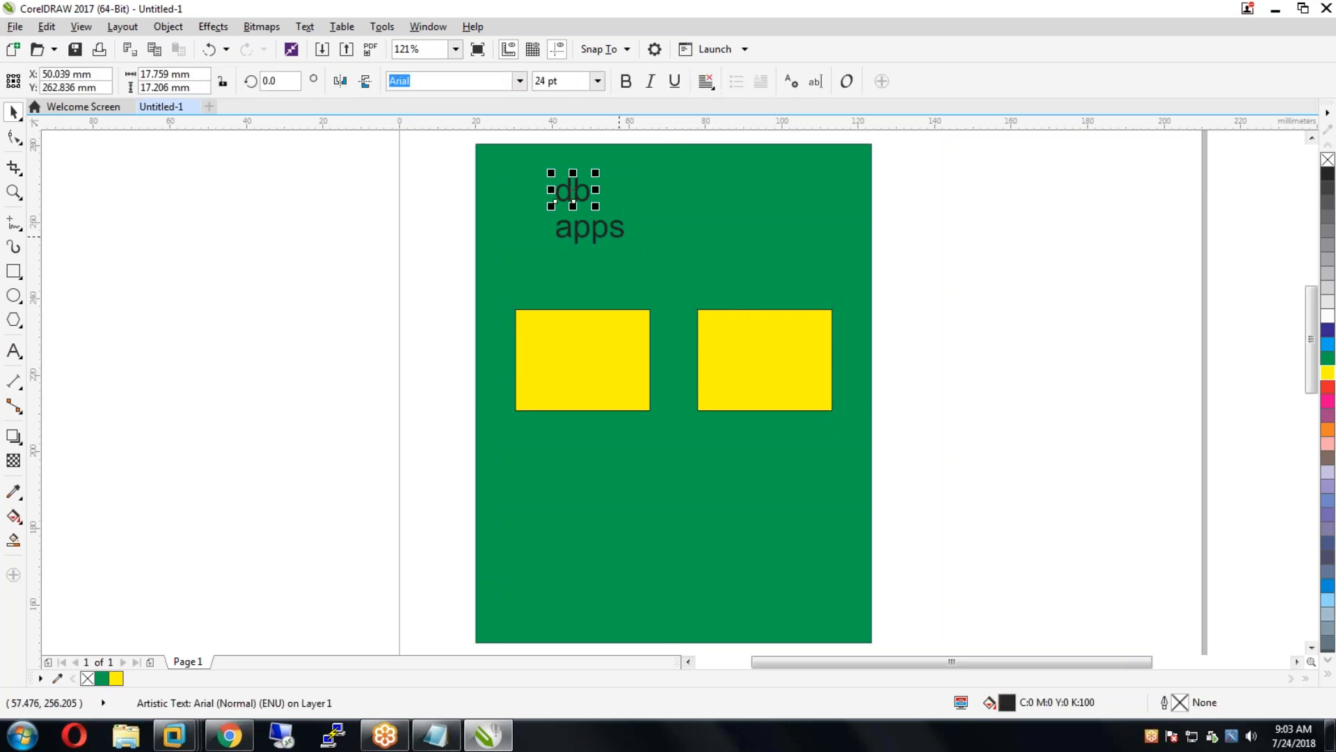
key(Escape)
drag(588, 202, 592, 338)
drag(599, 243, 774, 364)
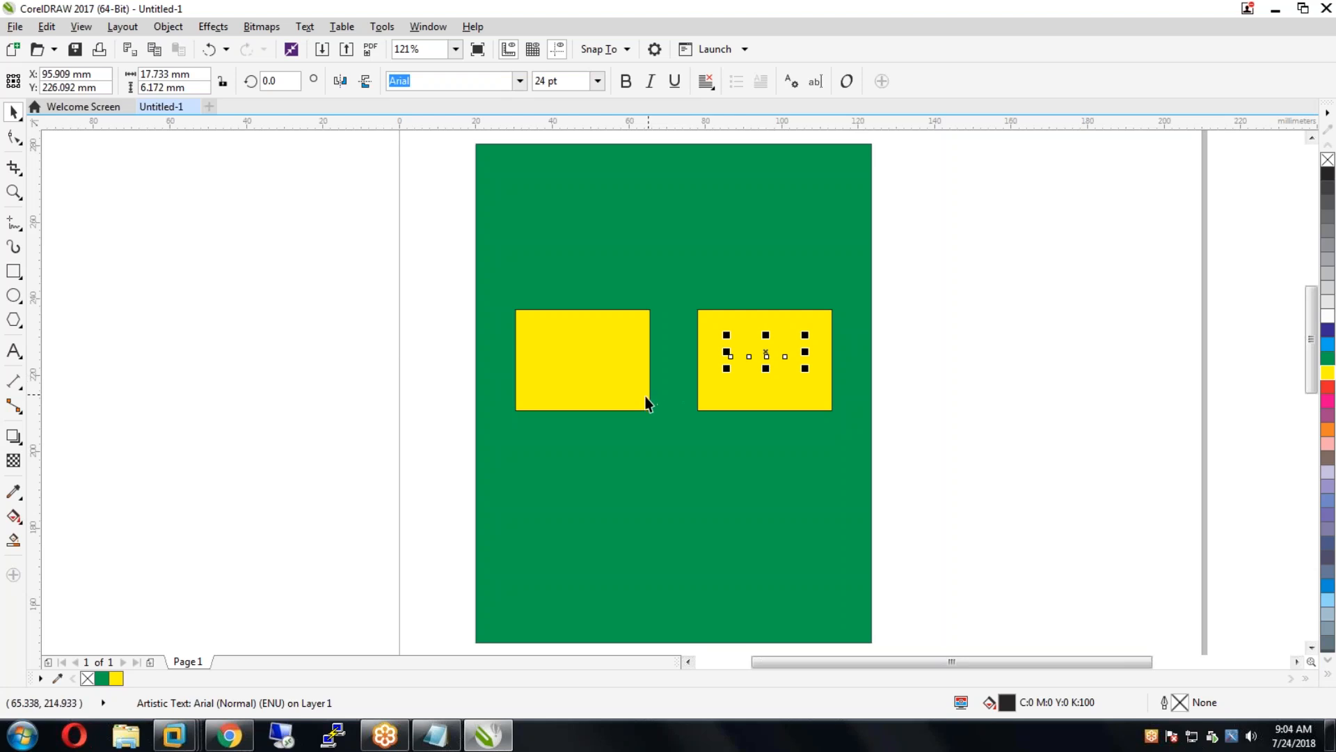
- Change the stacking order so the "db" and "apps" text sits in front of the yellow rectangles
shift+click(644, 358)
click(706, 322)
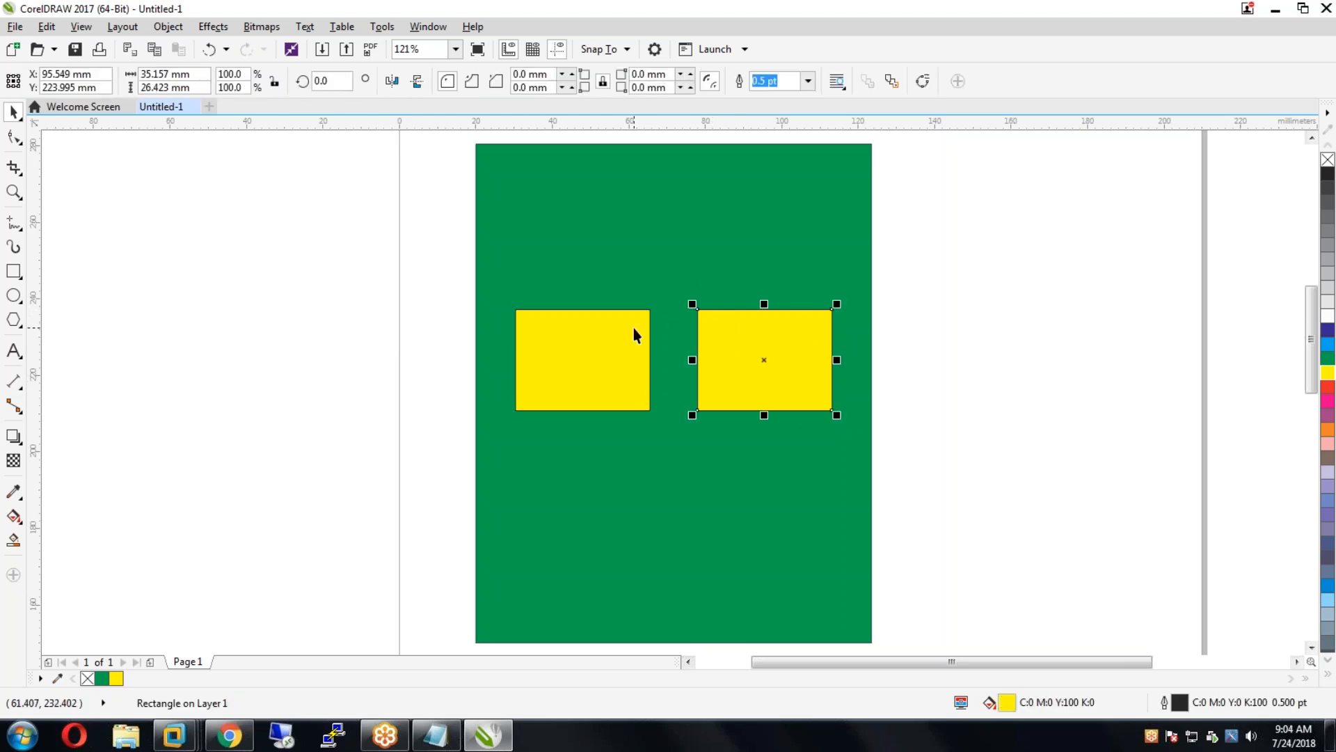
key(ctrl+a)
key(Escape)
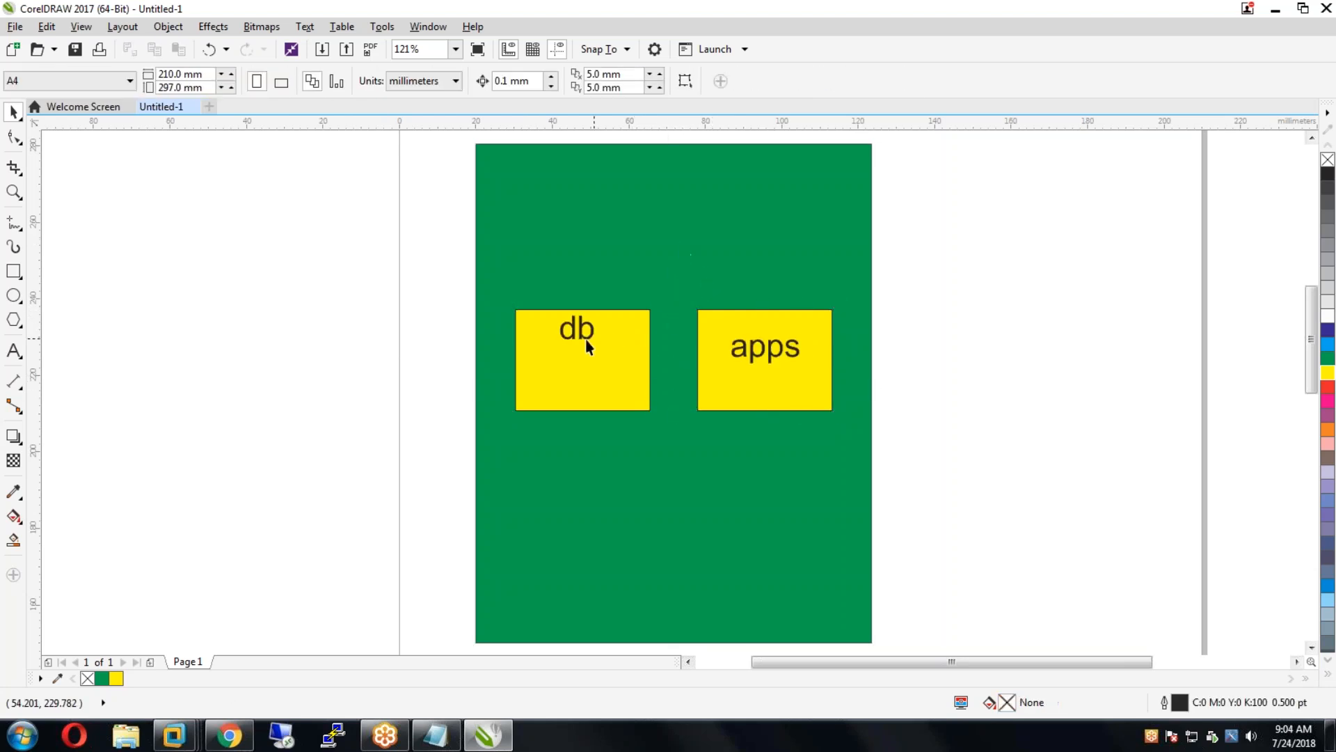
- Align the tops of the "db" and "apps" text objects
click(746, 352)
shift+click(587, 337)
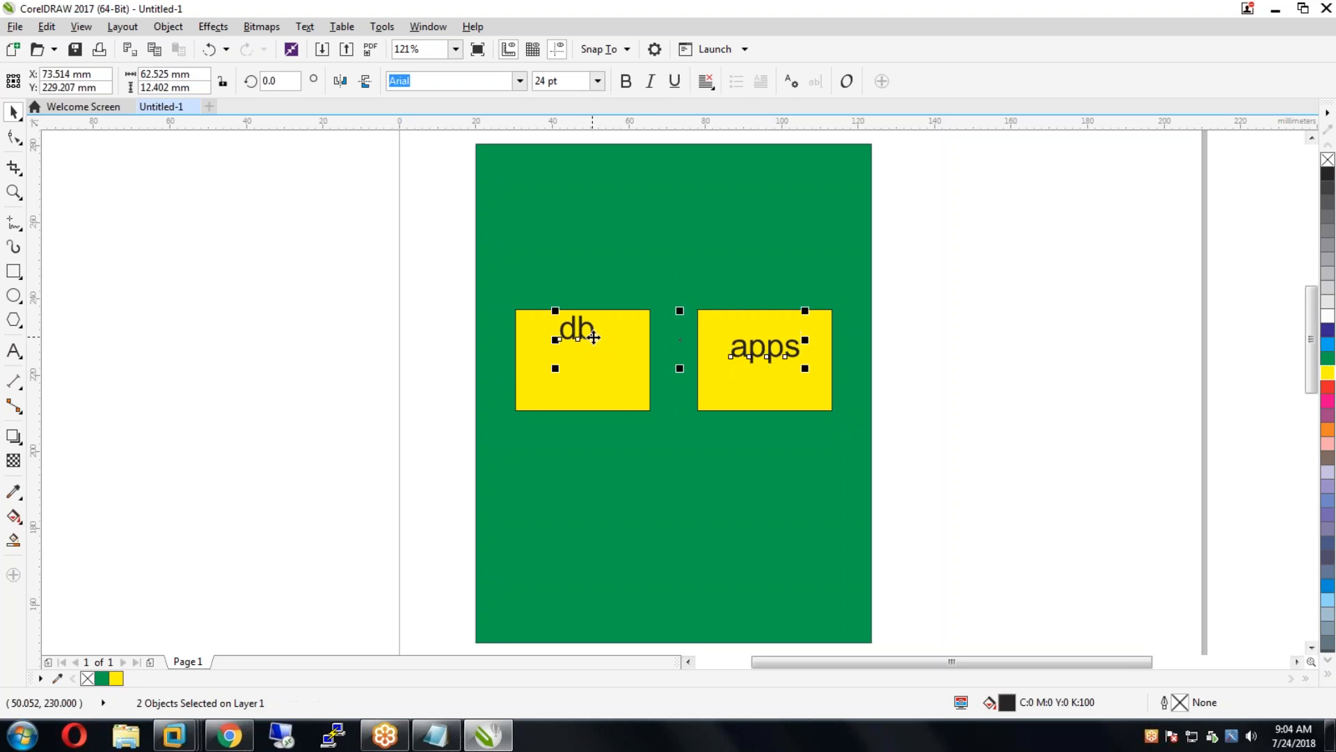
key(t)
key(Escape)
- Centre "db" horizontally in the left yellow rectangle and "apps" horizontally in the right one
click(577, 333)
shift+click(615, 344)
key(c)
key(Escape)
click(746, 332)
shift+click(766, 358)
key(c)
key(Escape)
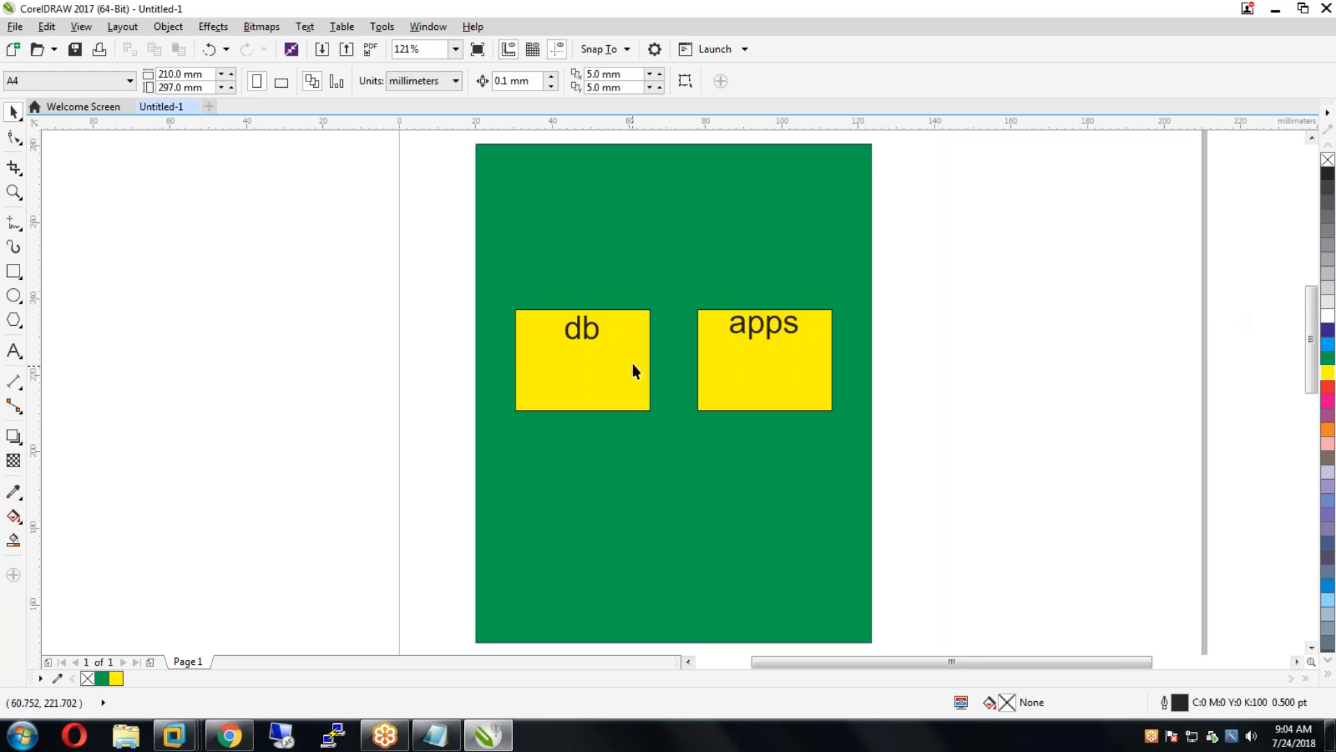
- Draw a small rectangle about 9.9 by 8.5 mm below "db" in the left yellow box and duplicate it beside the original
key(z)
drag(456, 261, 954, 477)
click(13, 271)
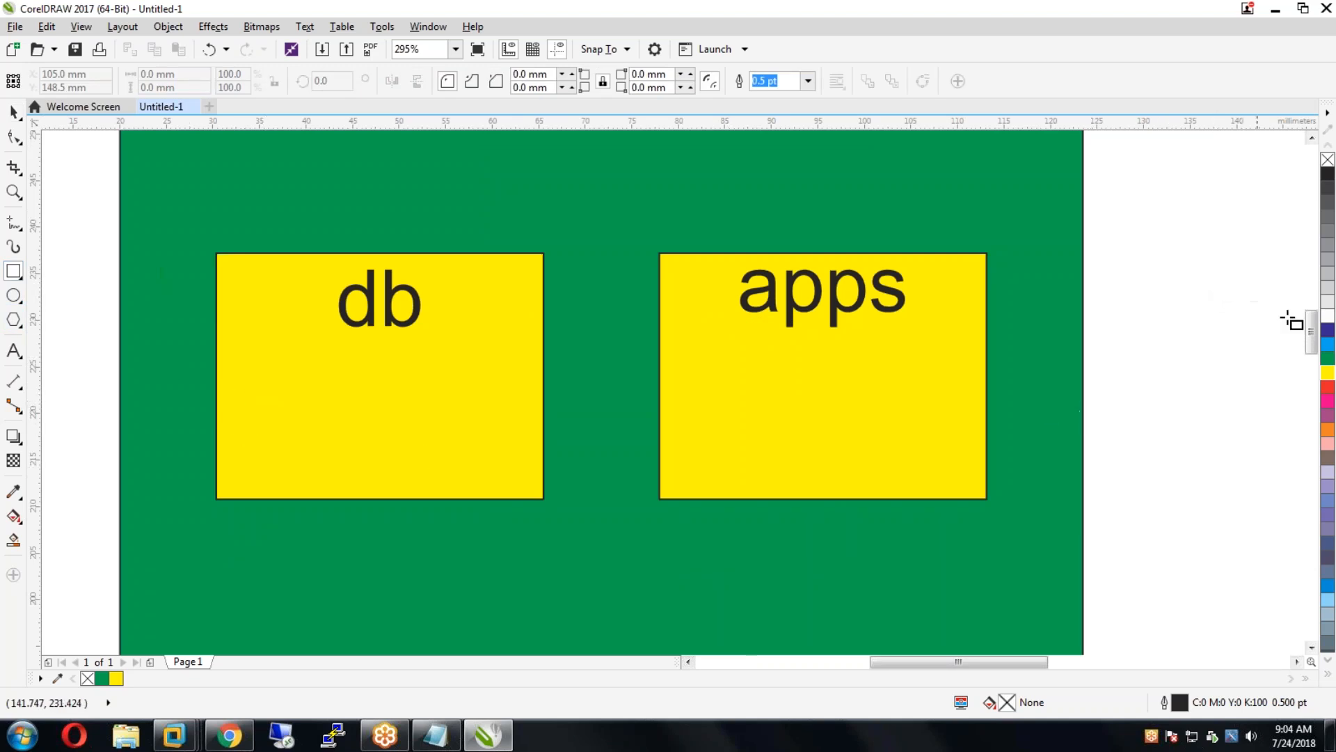
key(space)
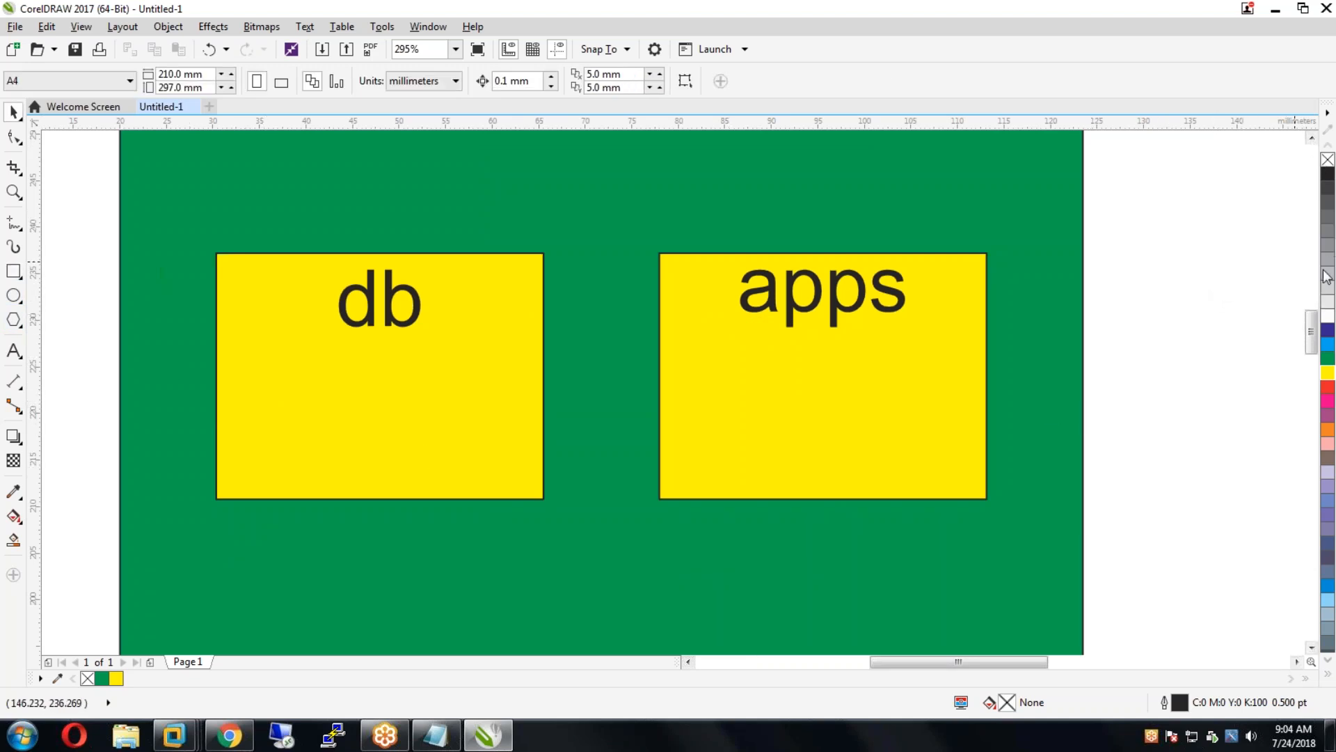
click(1222, 294)
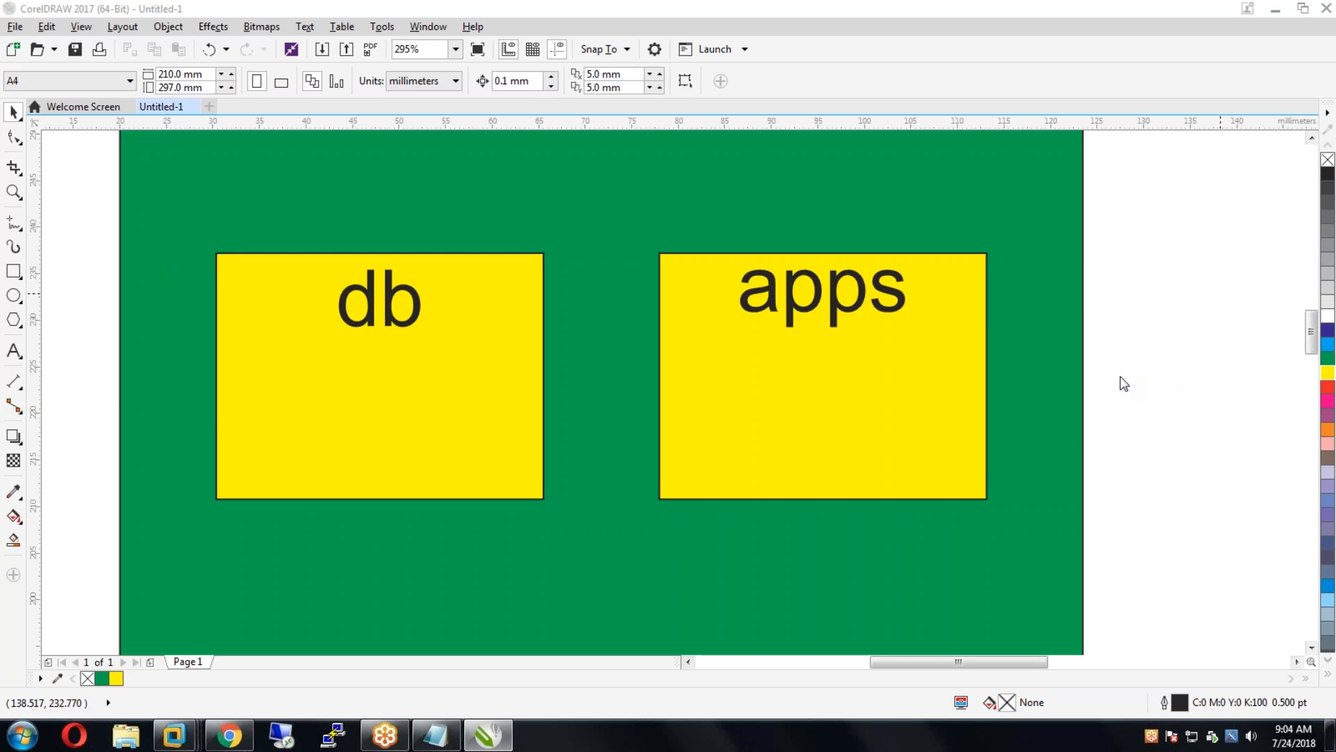
click(394, 285)
shift+click(446, 283)
key(Escape)
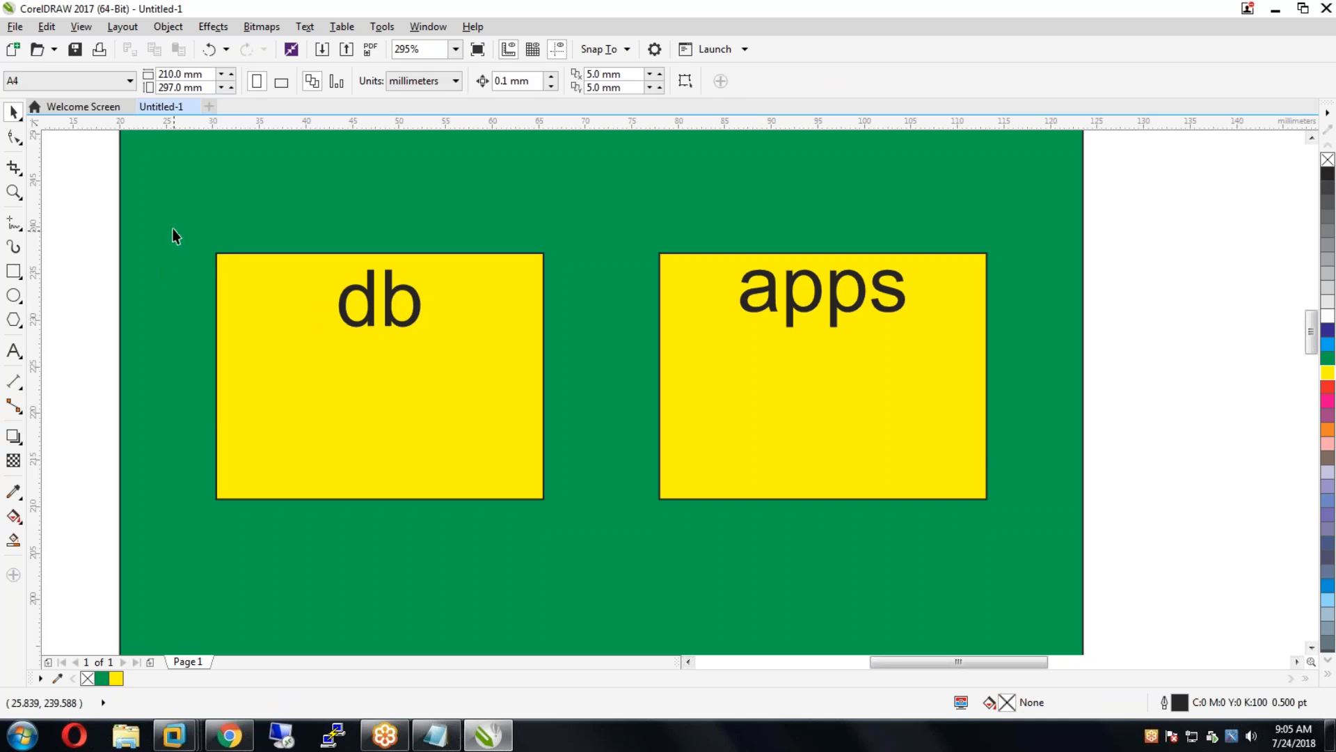
click(14, 271)
drag(232, 371, 324, 451)
key(space)
drag(281, 411, 436, 420)
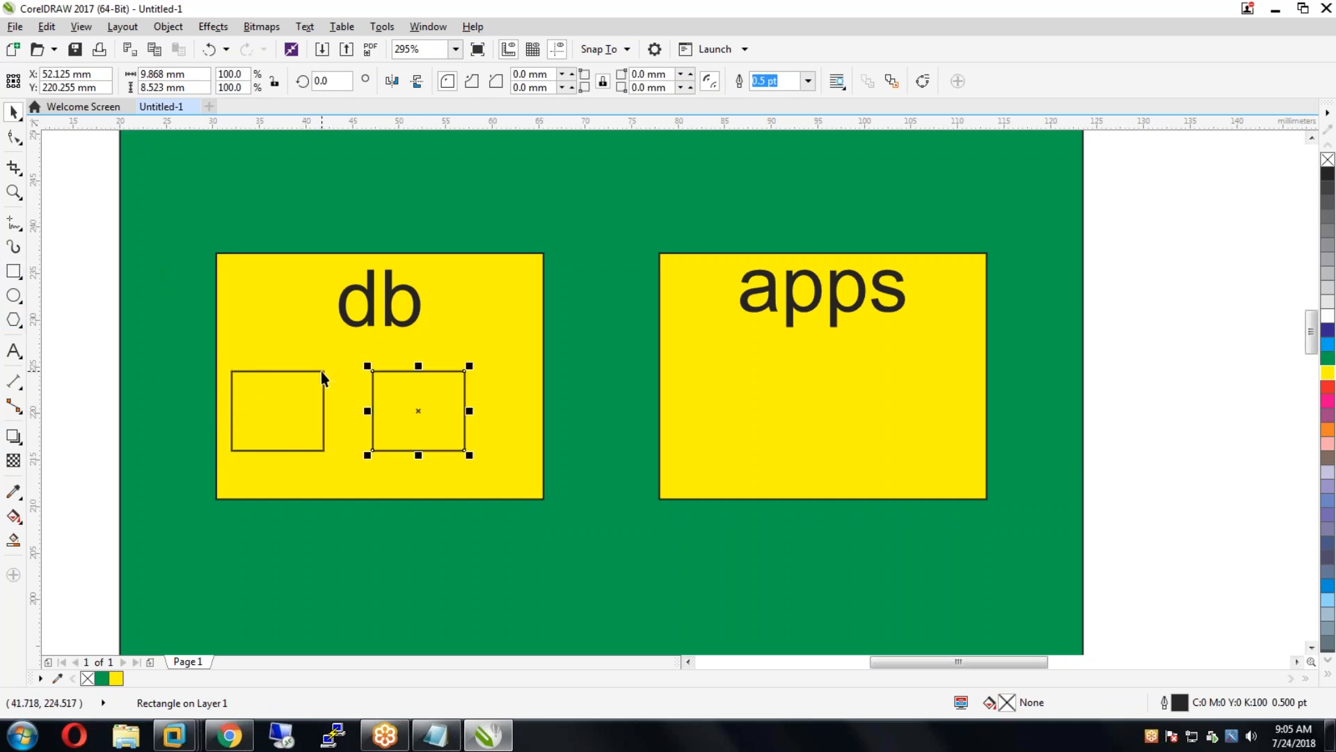
- Fill both small rectangles in the db box with slate blue (C60 M40 Y0 K40)
shift+click(322, 371)
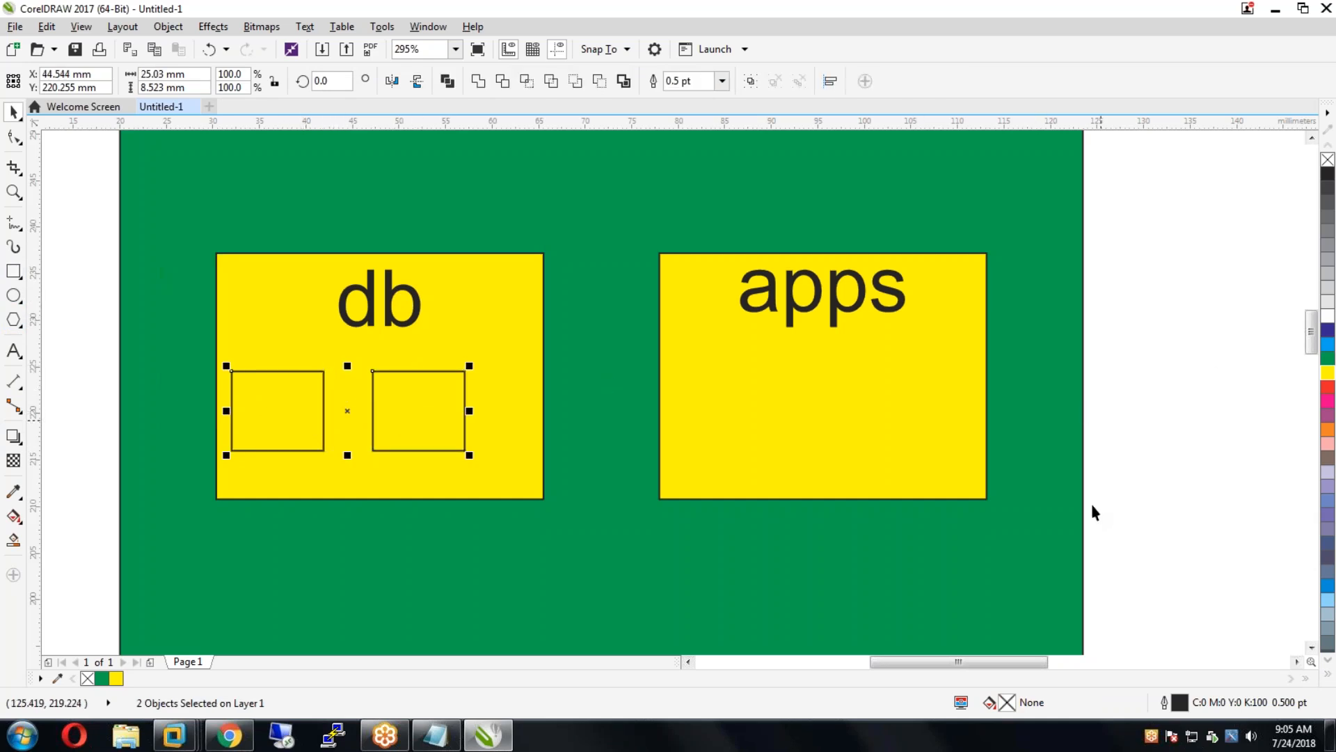
click(1328, 543)
key(Escape)
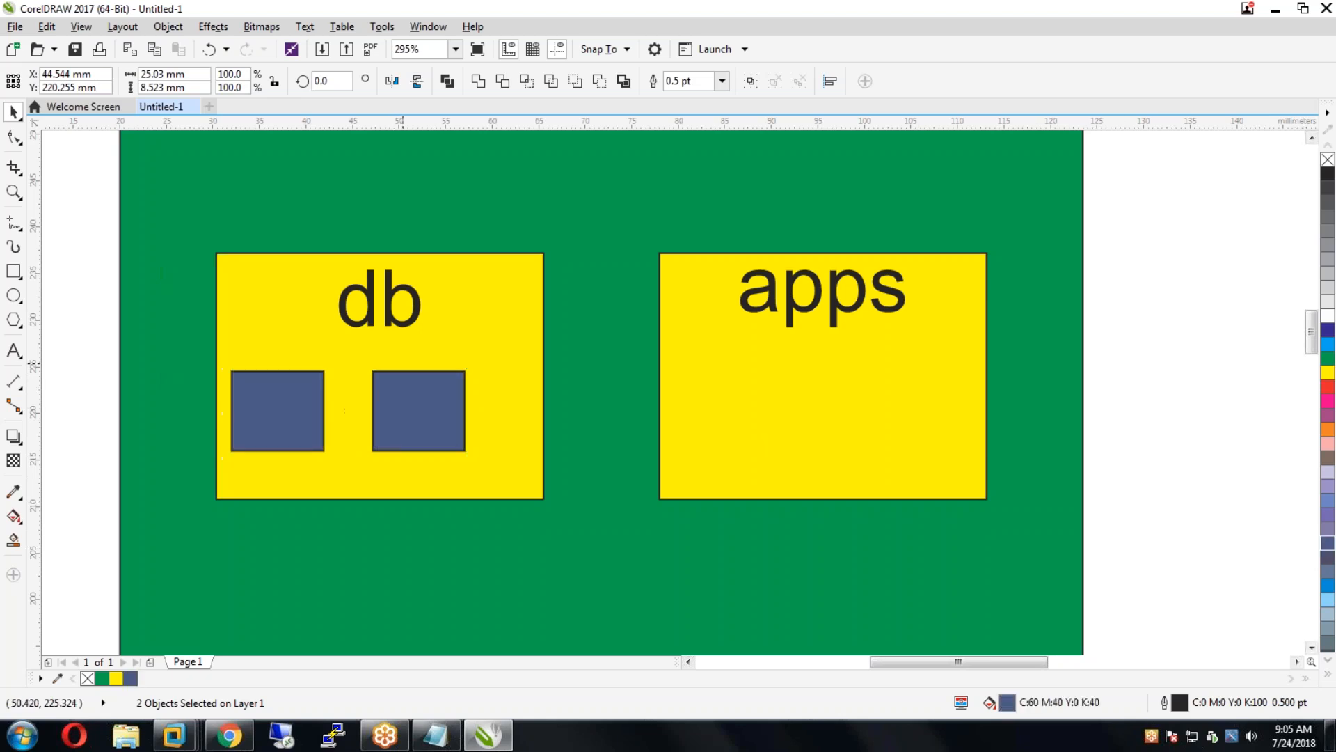
- Group the two slate blue rectangles, centre them horizontally in the db box, and move them up just below the "db" text
click(291, 403)
shift+click(391, 401)
key(ctrl+g)
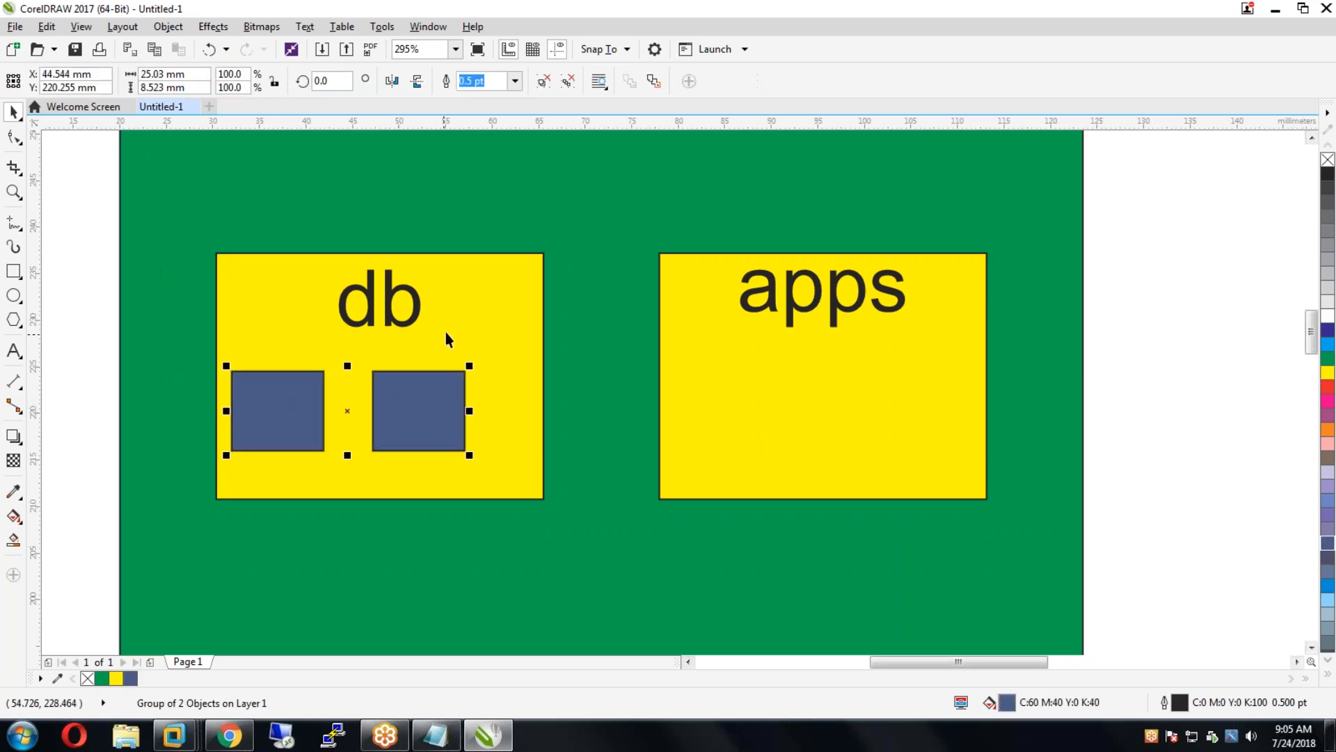
shift+click(445, 332)
key(c)
key(Escape)
click(426, 407)
drag(441, 409, 446, 375)
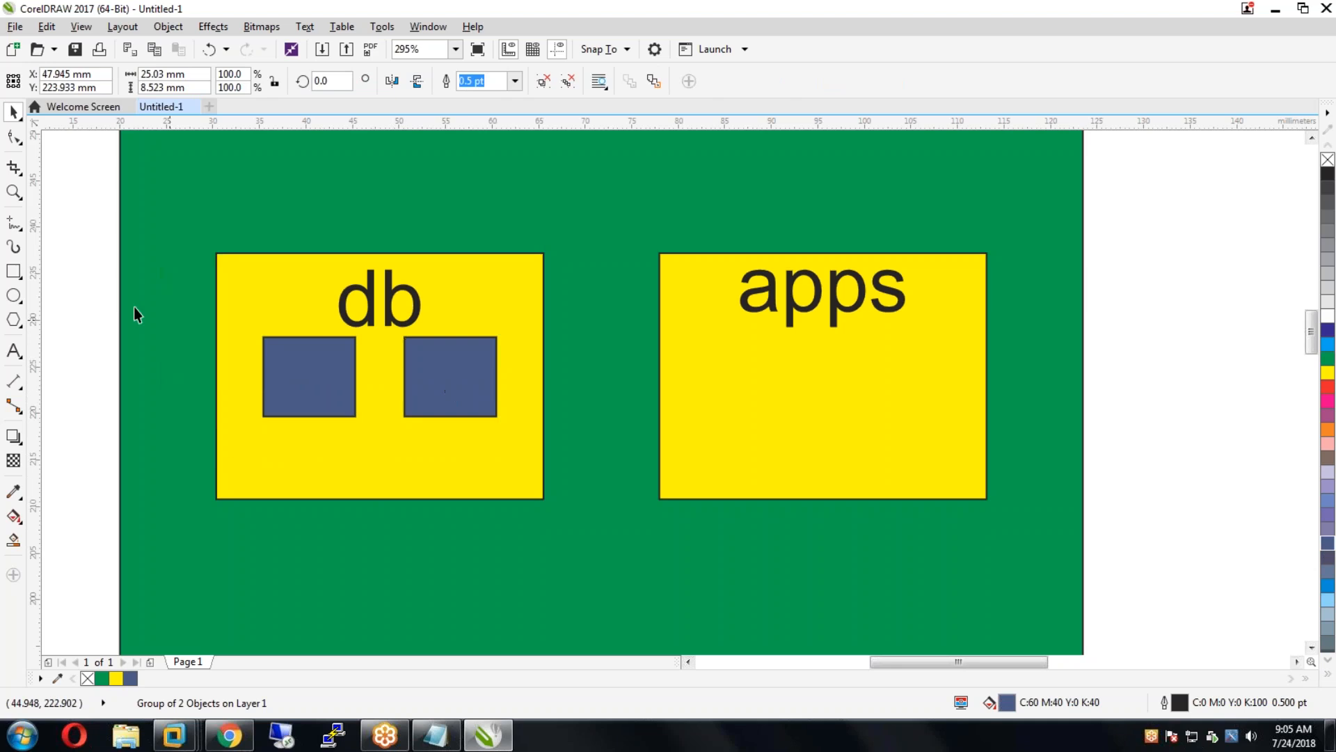
- Draw a wide rectangle about 25.7 by 4.8 mm beneath the slate blue pair and centre it horizontally in the db box
click(14, 271)
mouse_move(261, 432)
mouse_down()
mouse_move(411, 478)
mouse_move(500, 477)
mouse_up()
shift+click(462, 304)
key(c)
key(Escape)
key(space)
click(437, 433)
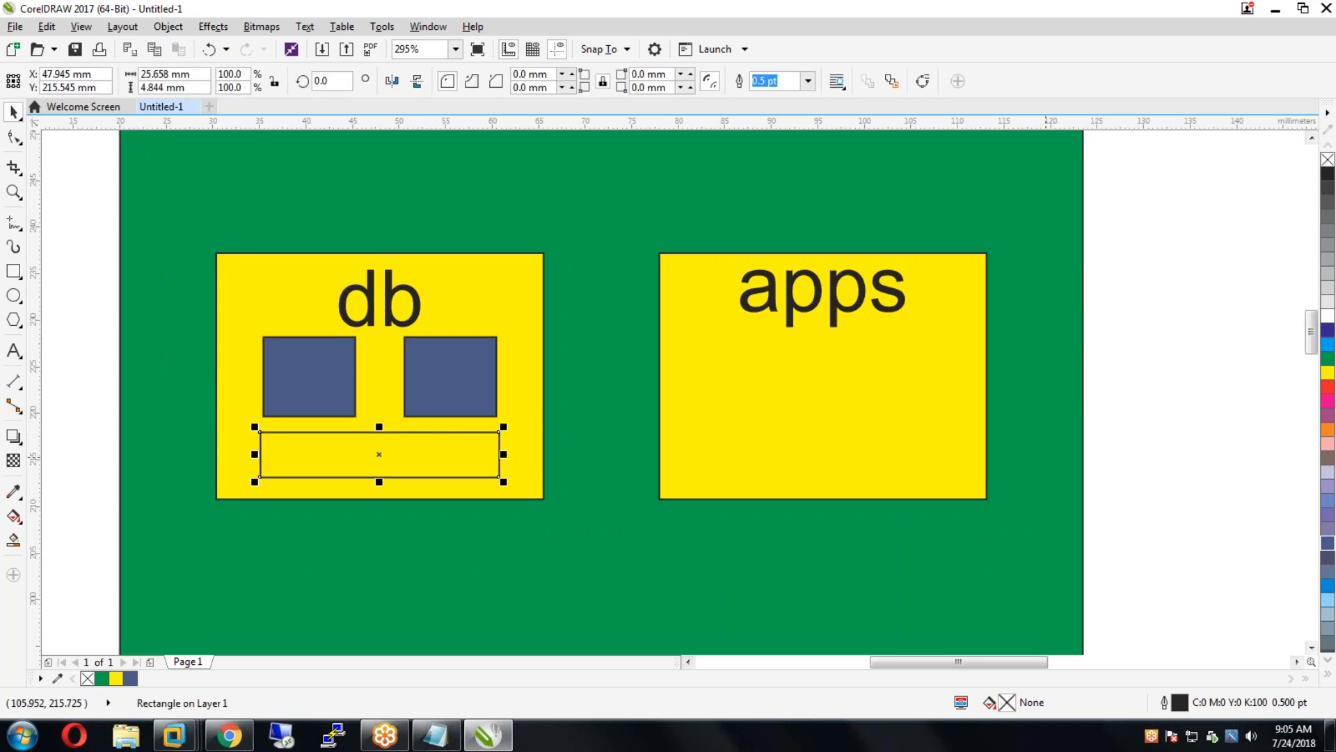
- Fill the wide rectangle in the db box with bright blue (C100 M20 Y0 K0)
click(1328, 559)
click(1327, 585)
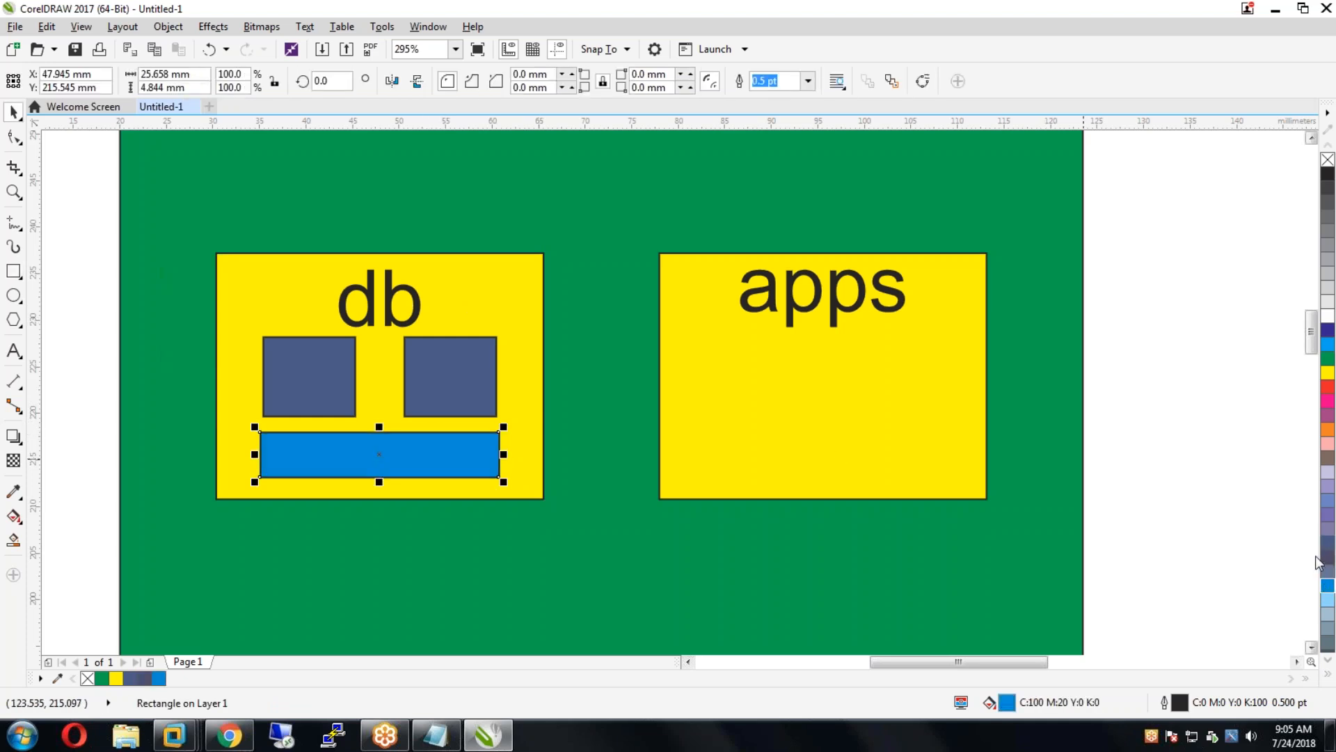
shift+click(540, 358)
key(Escape)
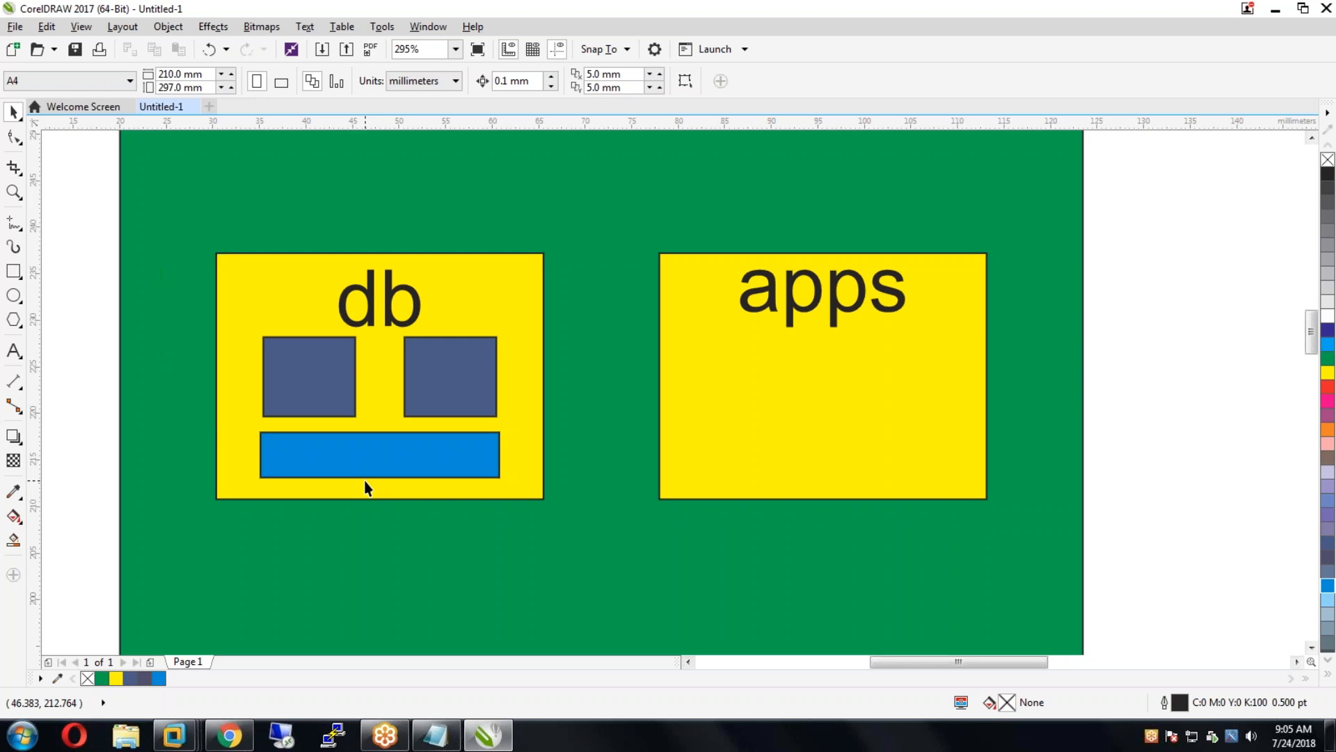
- Duplicate the slate blue pair into the apps box and fill the copy with light blue-grey (C20 M0 Y0 K20)
click(302, 398)
drag(427, 389, 855, 390)
click(1327, 616)
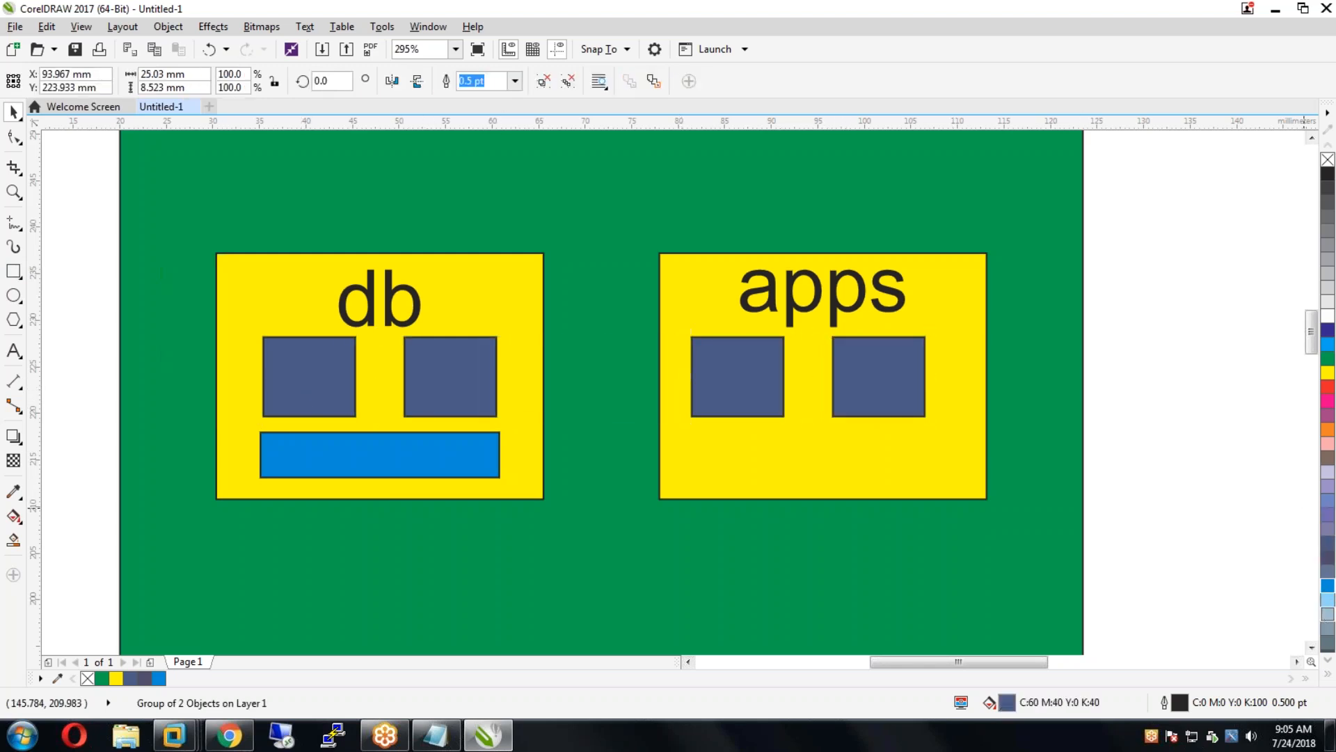
- Centre the light blue-grey pair horizontally in the apps box and move it slightly down
shift+click(985, 332)
key(c)
key(Escape)
drag(875, 386, 875, 396)
key(Escape)
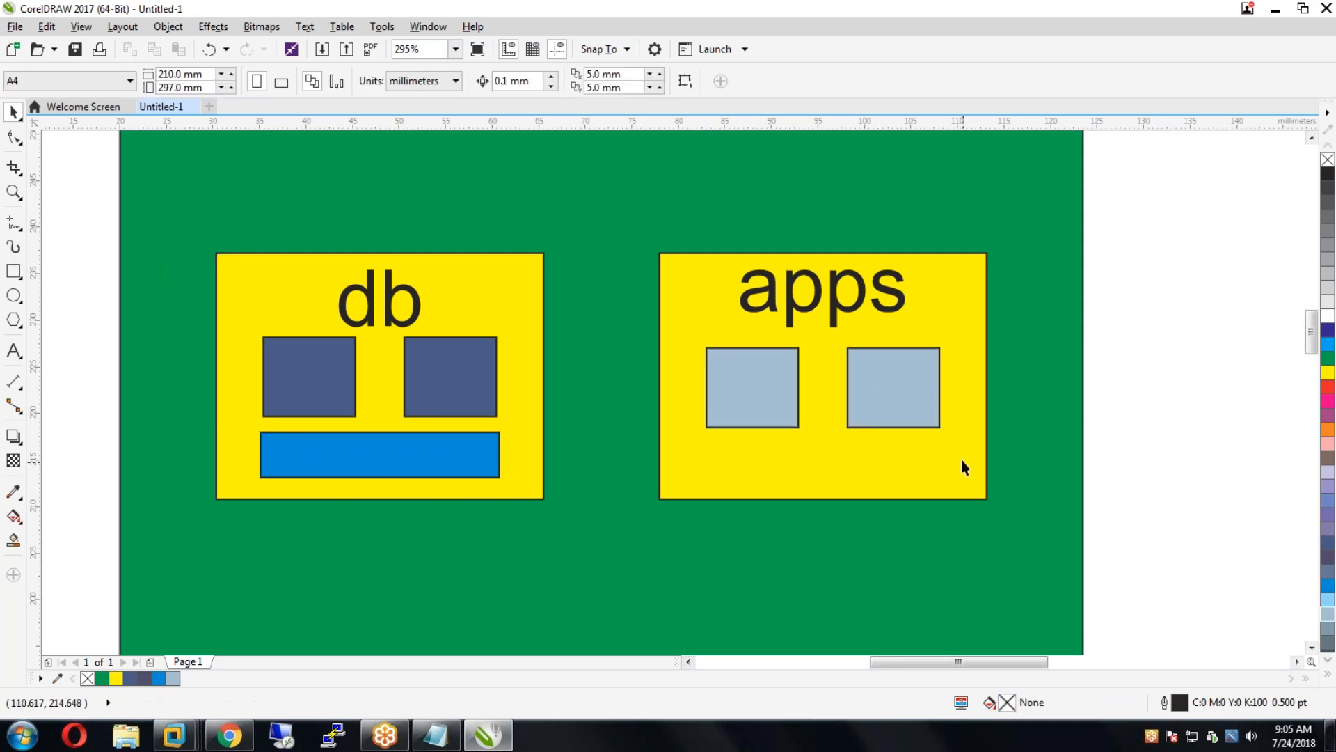
ctrl+click(926, 383)
key(Delete)
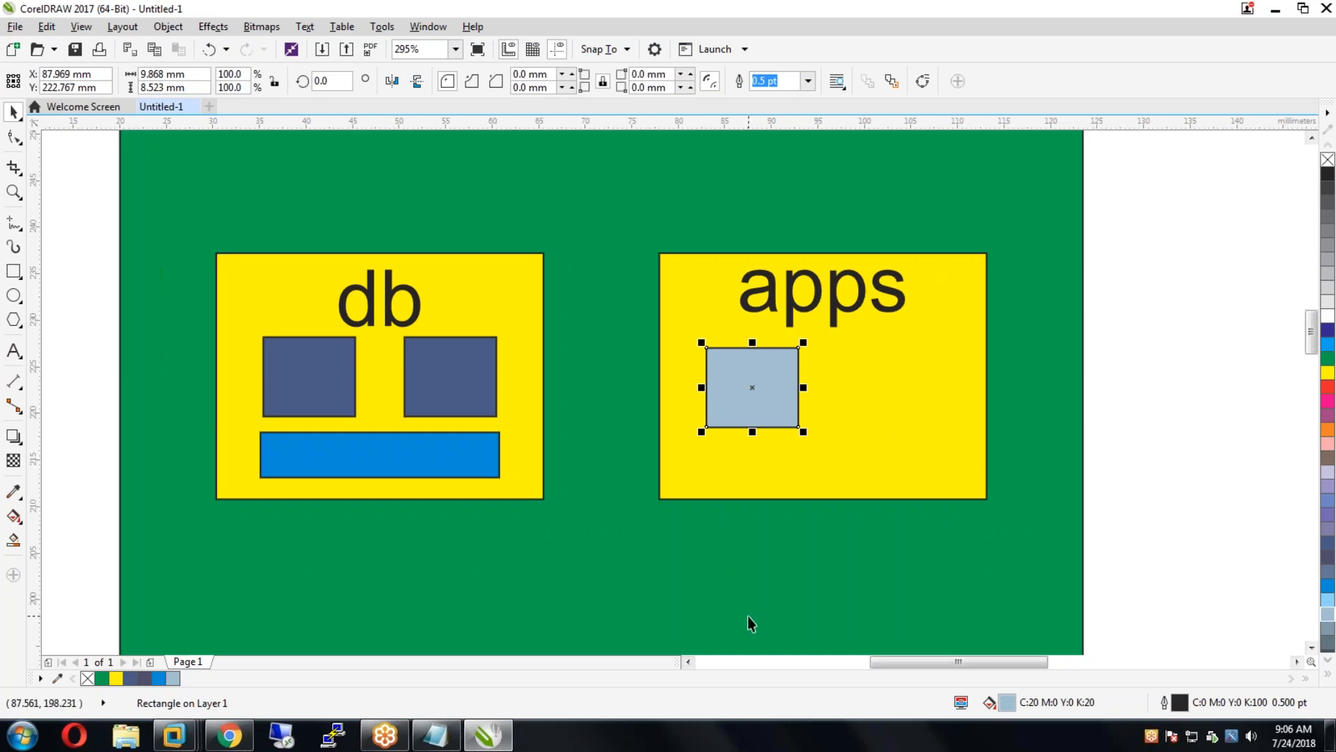
key(ctrl+z)
key(Escape)
- Realign the grouped light blue-grey rectangles to the horizontal centre of the yellow apps rectangle
click(758, 411)
shift+click(675, 280)
key(c)
key(Escape)
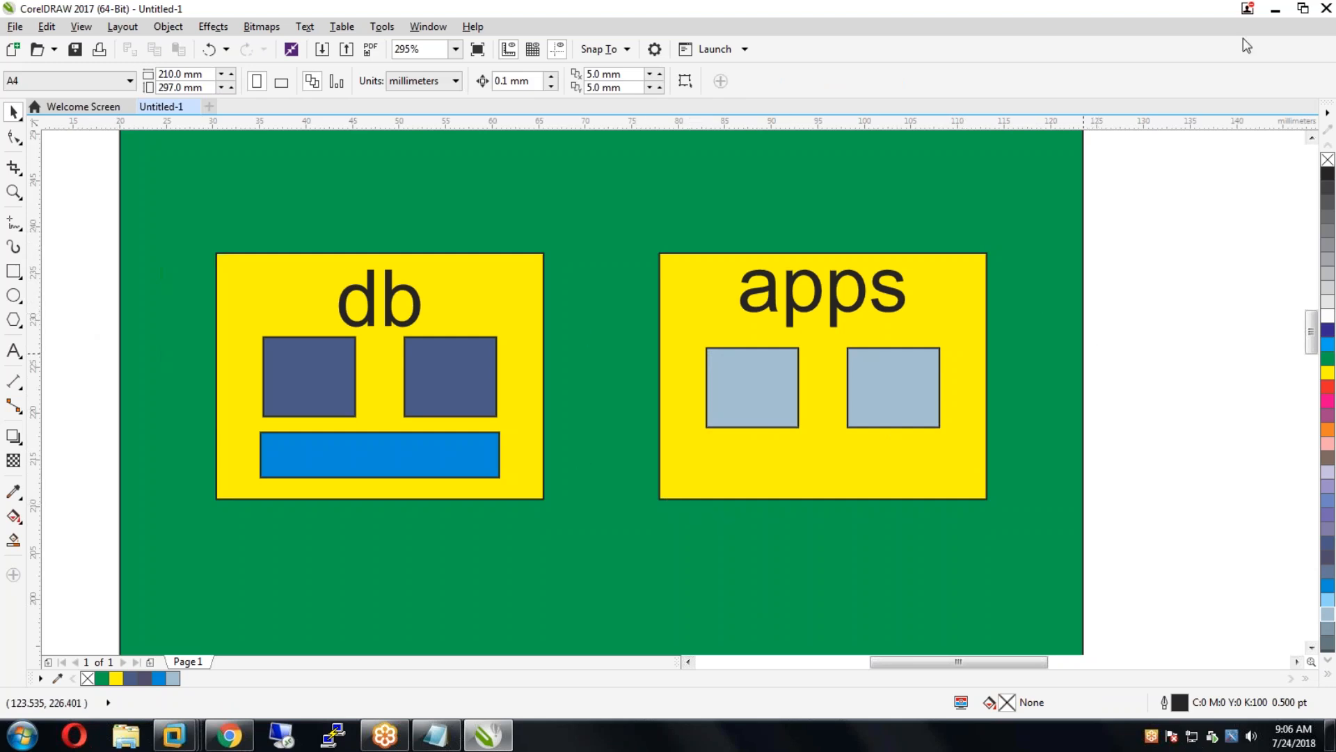
- Lower the green container's upper edge to just above the yellow boxes, making it about 47 mm high
click(1197, 218)
click(1062, 205)
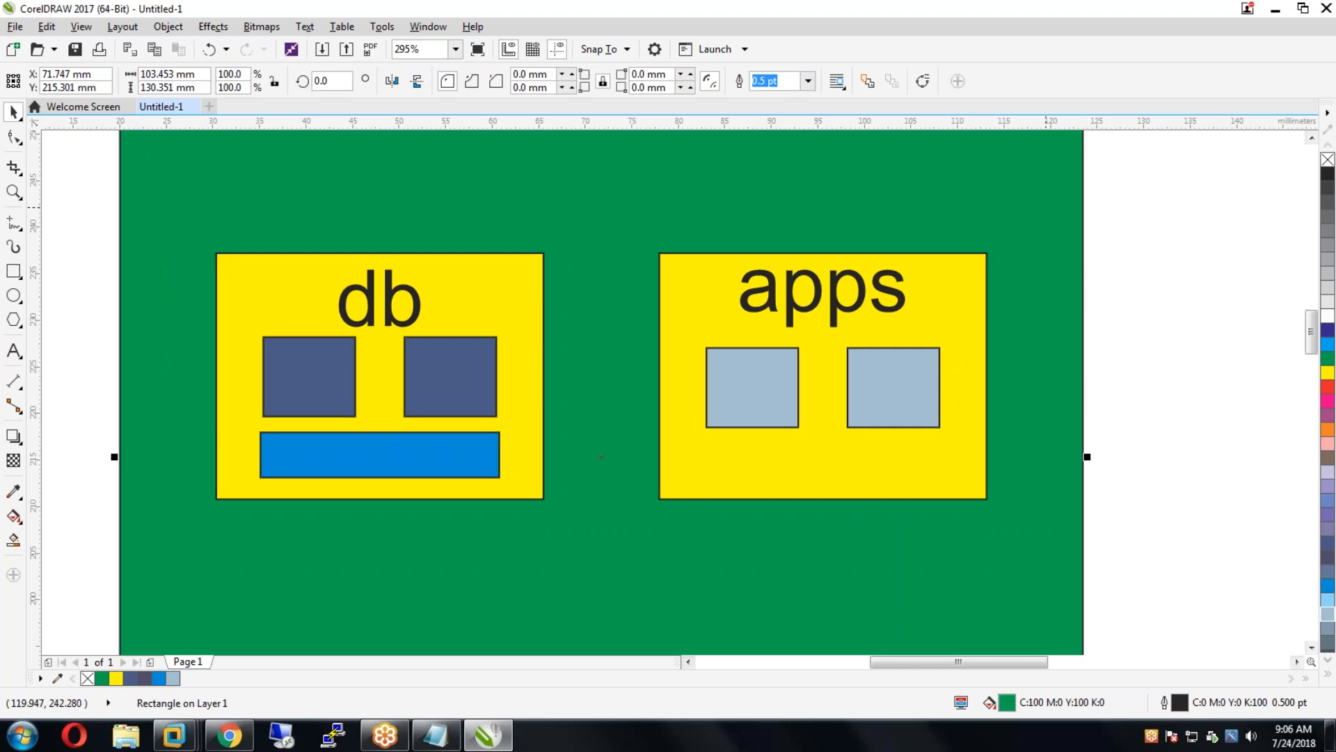
key(shift+F2)
drag(673, 139, 679, 300)
key(Escape)
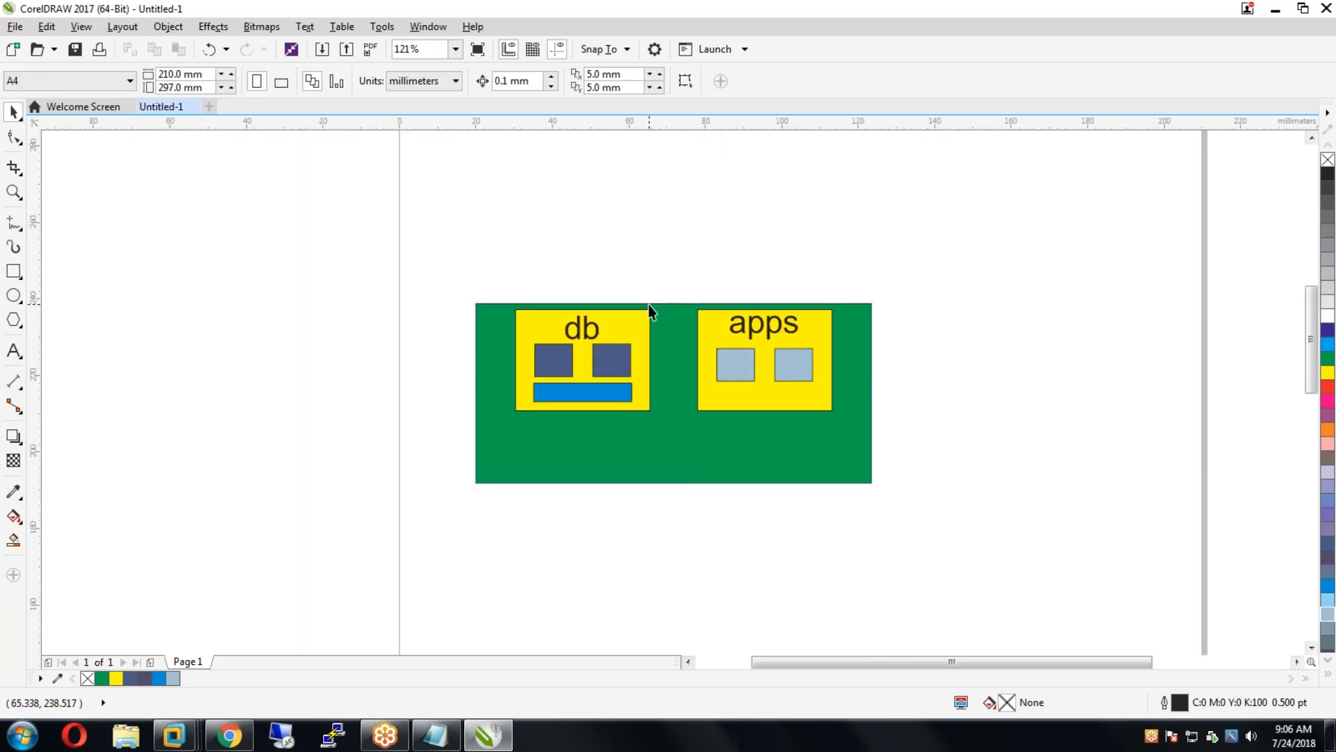
key(F4)
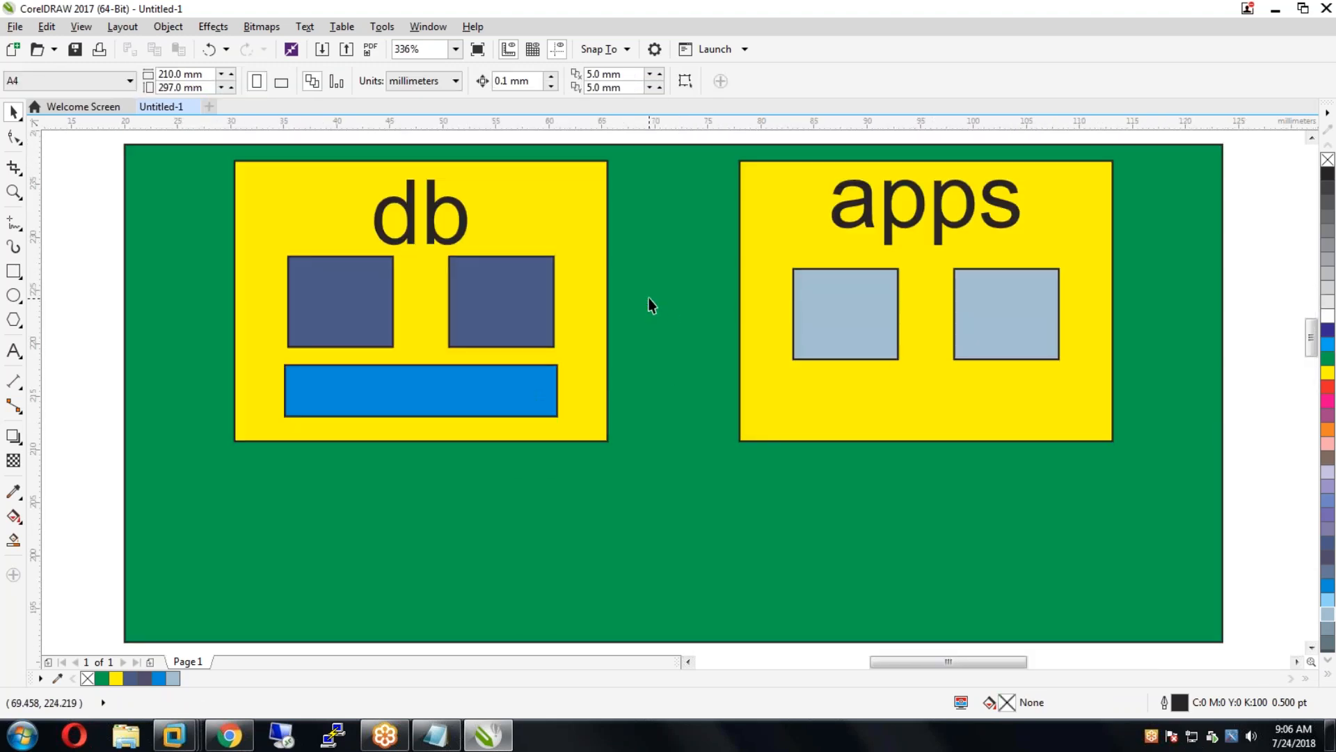
- Draw a rectangle about 21 by 13 mm below the db box and place a copy beside it, below the gap between the boxes
click(12, 277)
drag(312, 484, 532, 626)
key(space)
drag(424, 555, 735, 569)
right_click(735, 568)
- Fill the rectangle below the db box with dark blue (C100 M100 Y0 K0) and its copy with yellow
click(536, 493)
click(533, 489)
click(1328, 330)
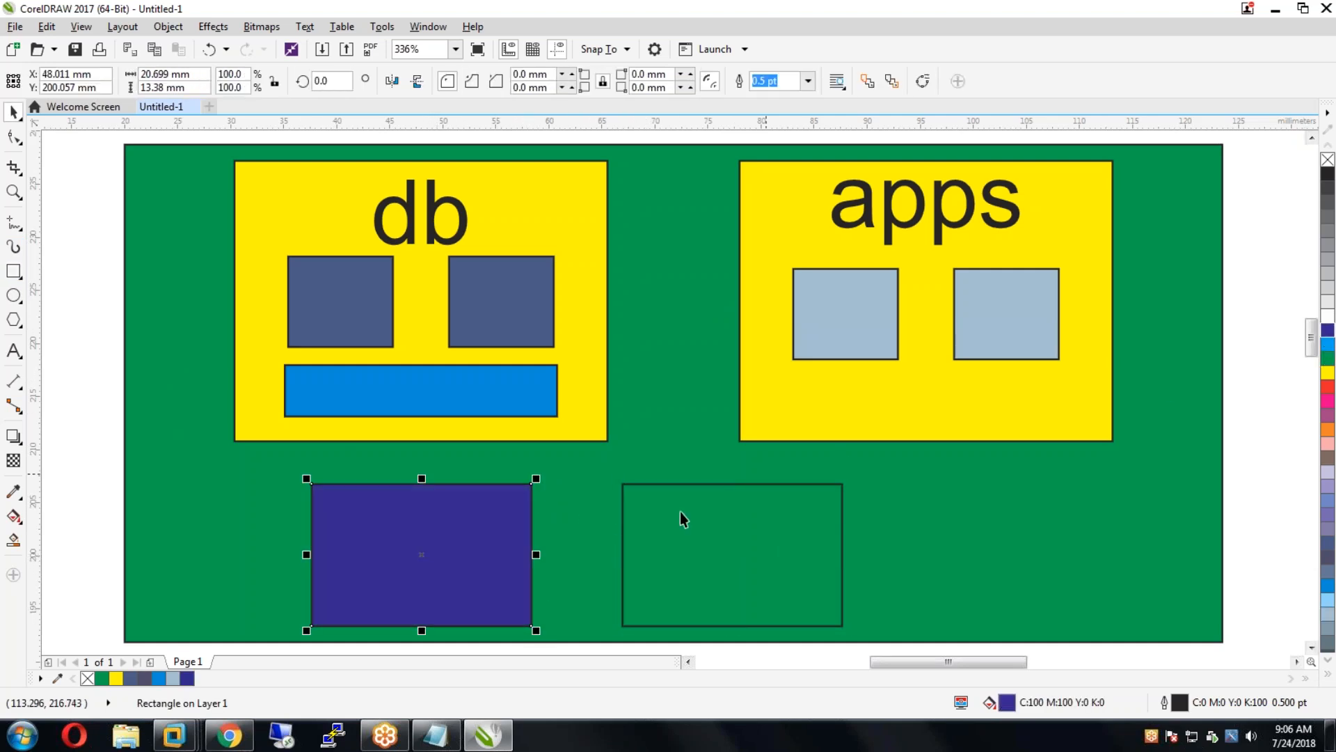
click(797, 537)
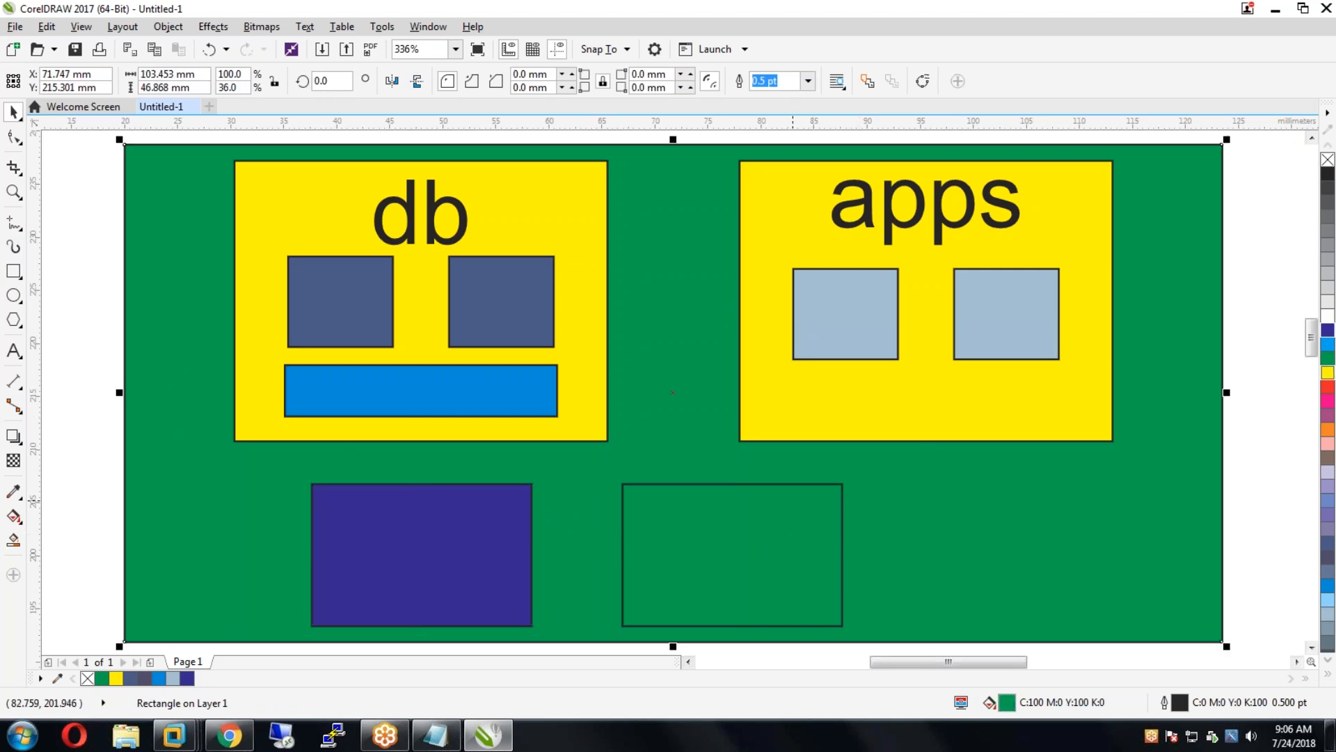
click(799, 485)
click(1328, 372)
- Add the text "dbnode" in 10 pt Arial on the dark blue rectangle
key(F8)
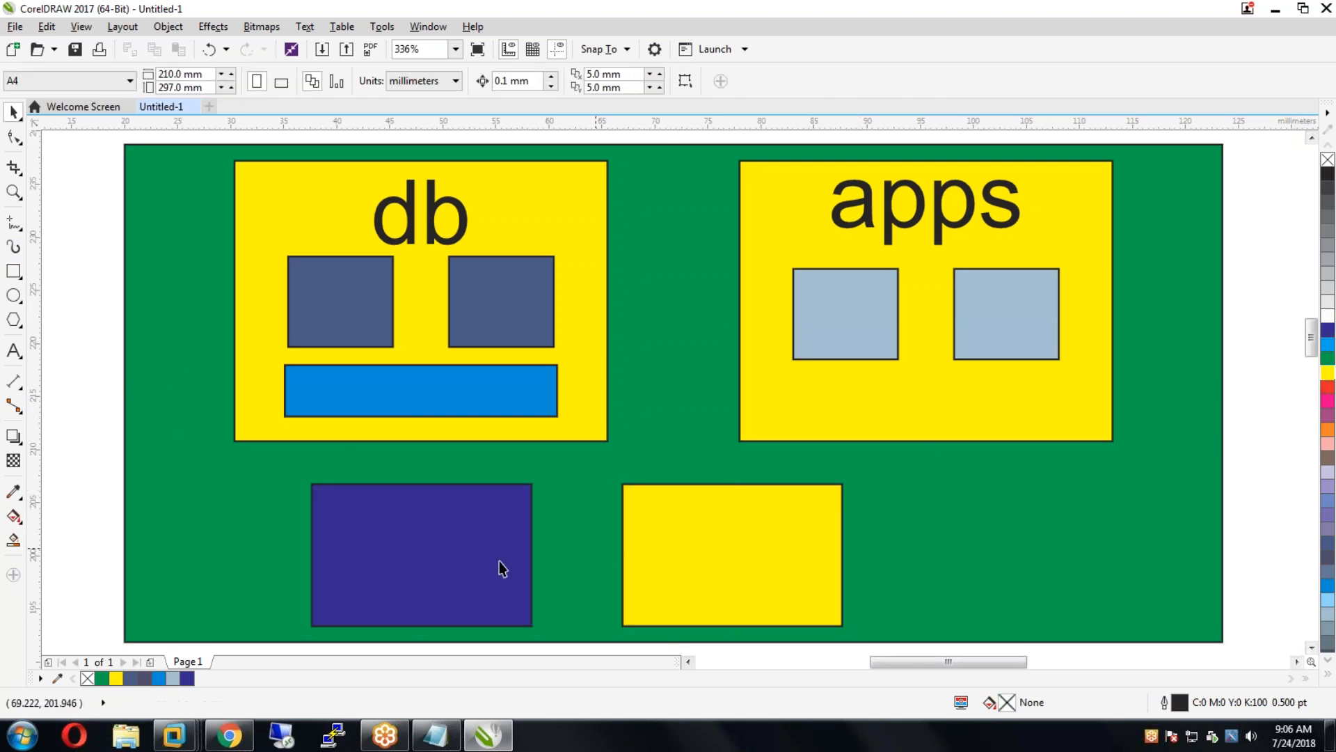
click(374, 526)
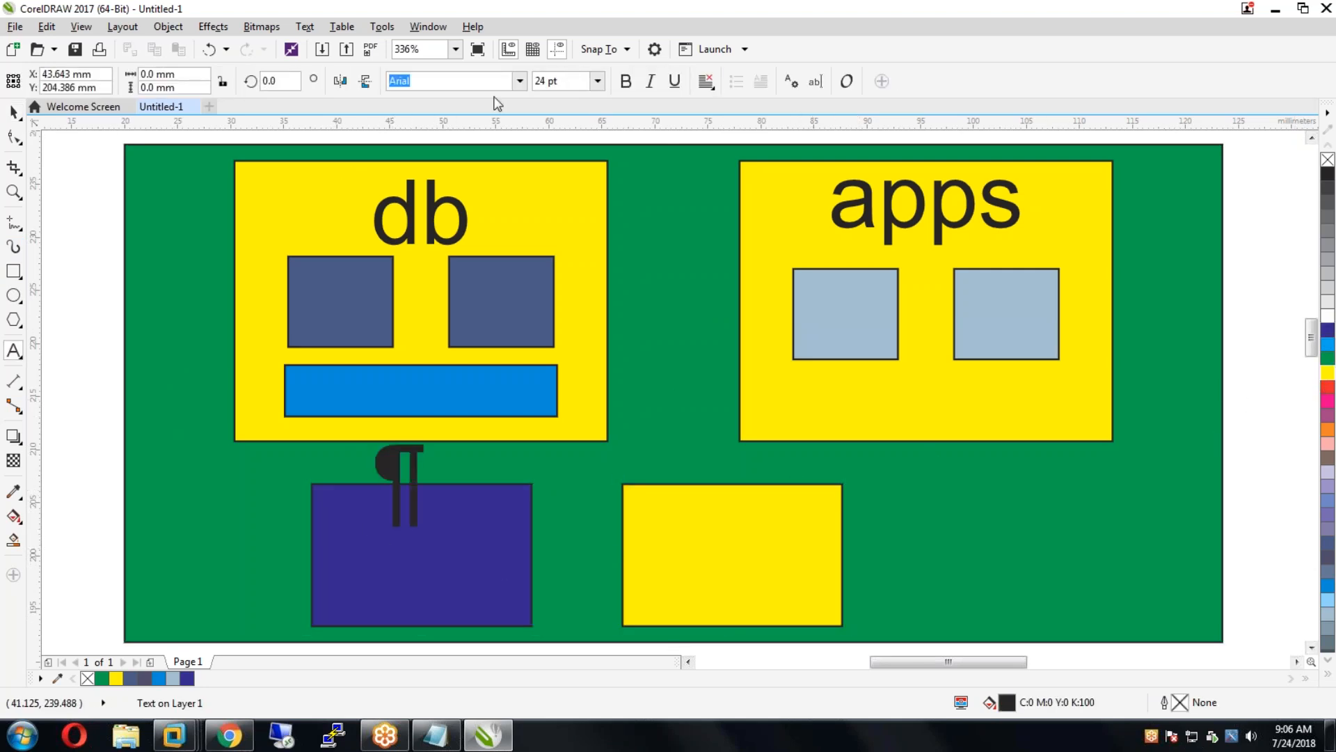
click(573, 82)
text(10)
key(Return)
text(dbnode)
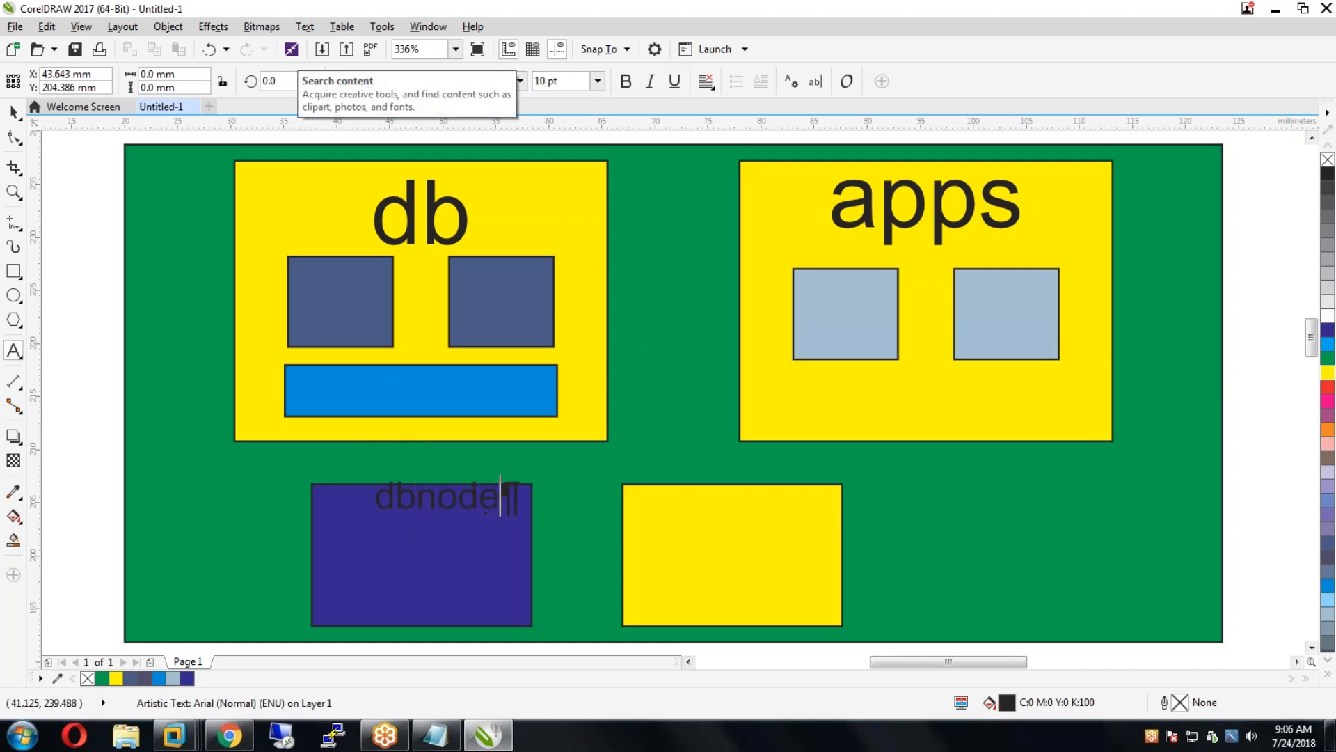
- Centre the dbnode label horizontally on the dark blue rectangle
key(ctrl+space)
shift+click(423, 527)
key(c)
key(Escape)
- Duplicate the dbnode label onto the small yellow rectangle and change the copy's text to "appsnode"
drag(434, 507, 722, 522)
right_click(722, 523)
key(F8)
key(Home)
text(apps)
key(Delete)
key(Delete)
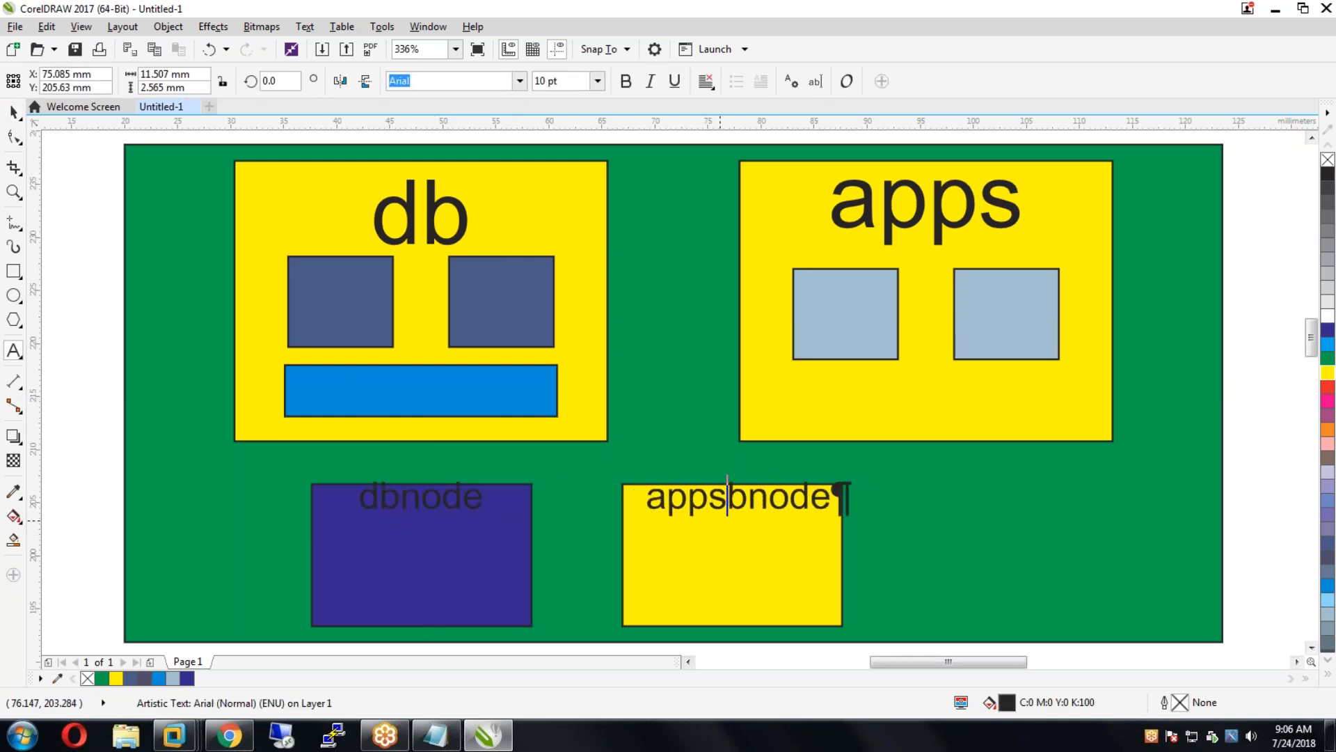
- Centre the appsnode label horizontally on the small yellow rectangle
key(ctrl+space)
shift+click(733, 597)
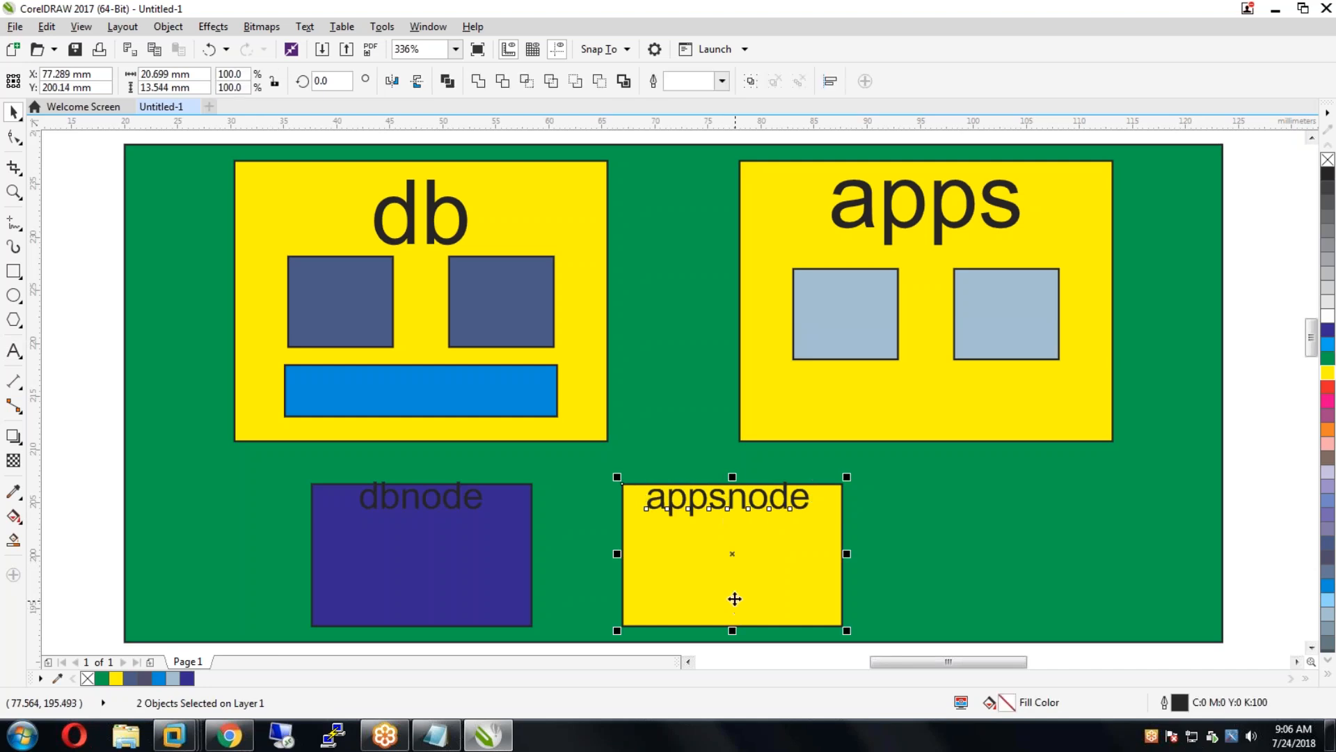
key(c)
key(Escape)
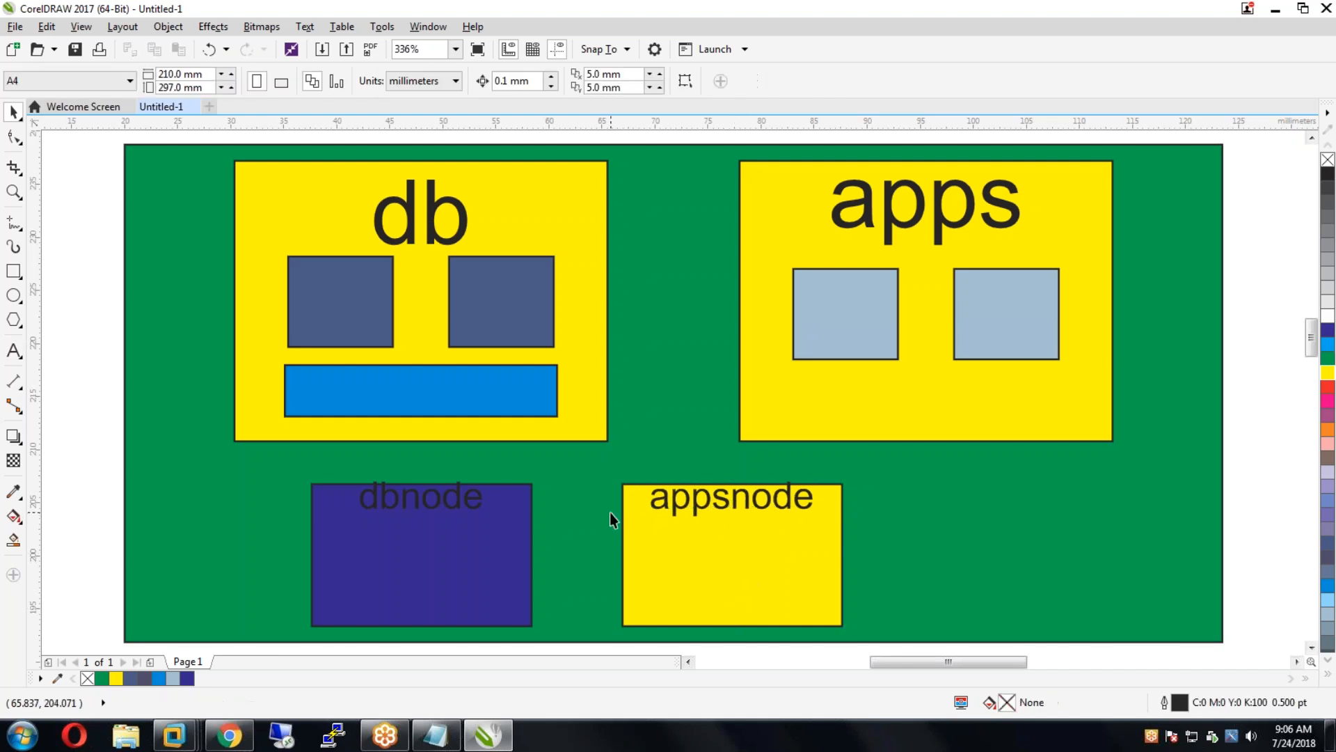
- Nudge the dbnode label slightly down inside the dark blue rectangle
click(490, 503)
shift+click(444, 493)
key(Escape)
click(441, 508)
key(Down)
key(Down)
key(Down)
key(Down)
key(Down)
key(Down)
shift+click(496, 537)
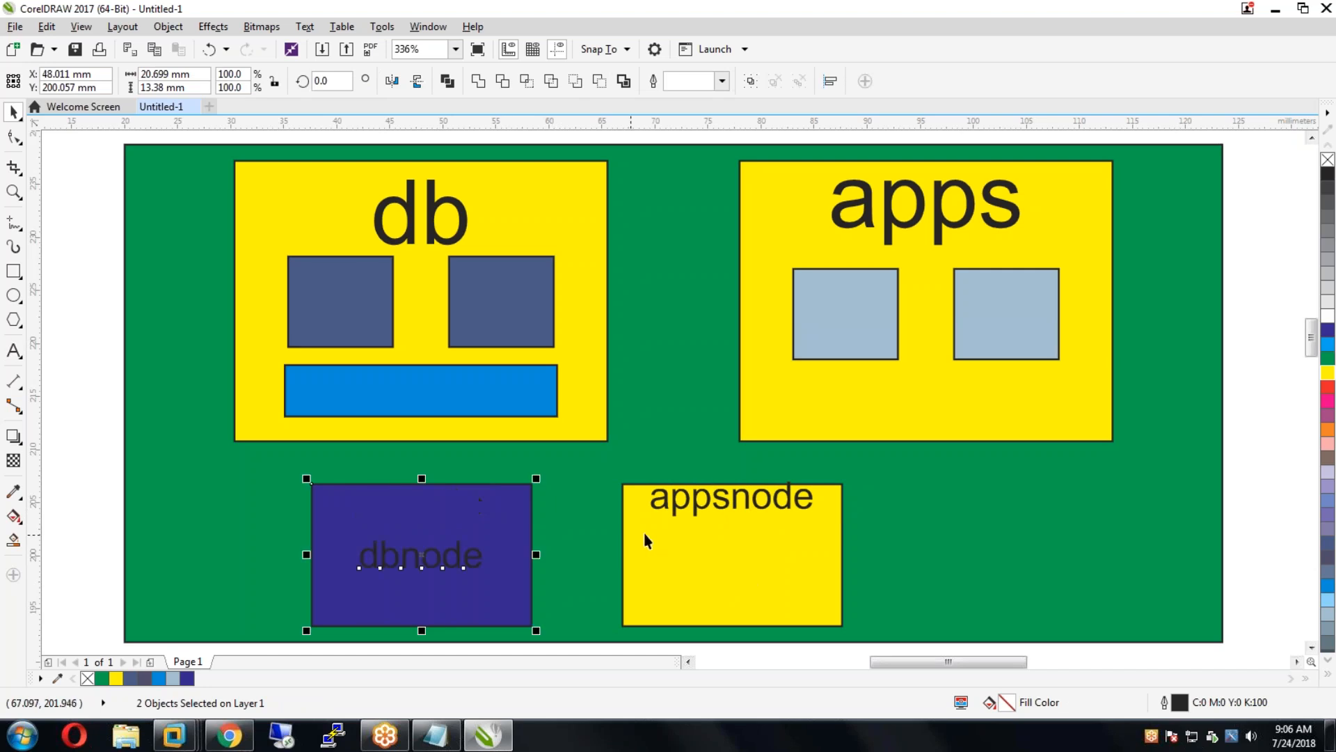
- Align the top of the appsnode label with the top of the dbnode label
click(666, 512)
shift+click(487, 507)
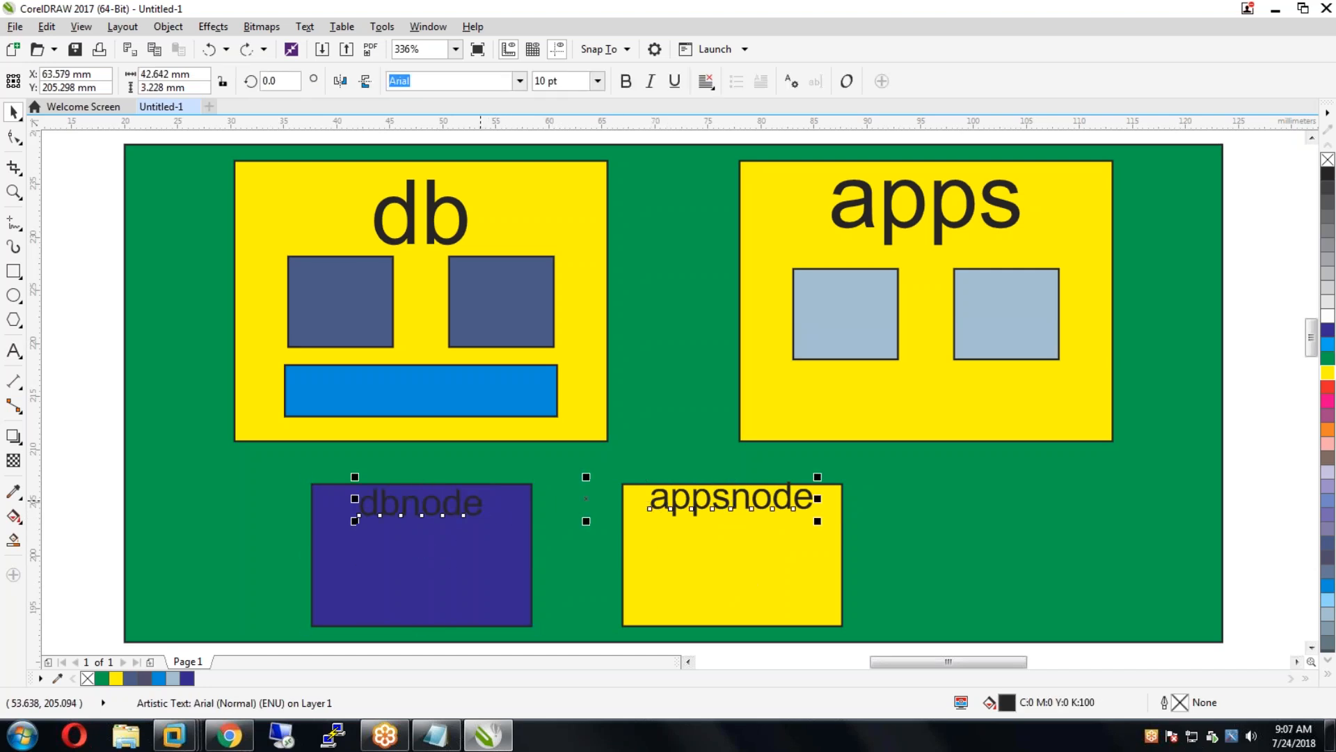
key(t)
key(Escape)
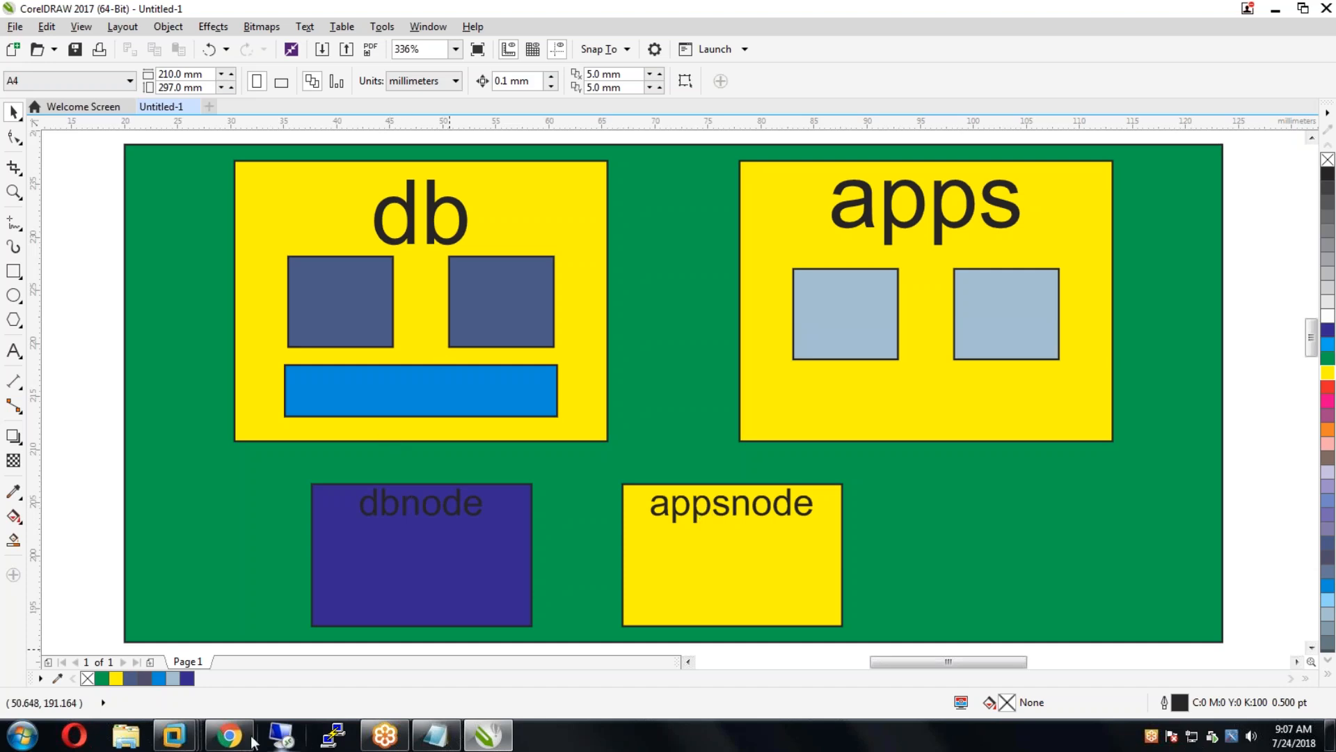
- Switch to VMware Workstation and view the dbnode and appsnode virtual machines
mouse_move(176, 738)
click(125, 633)
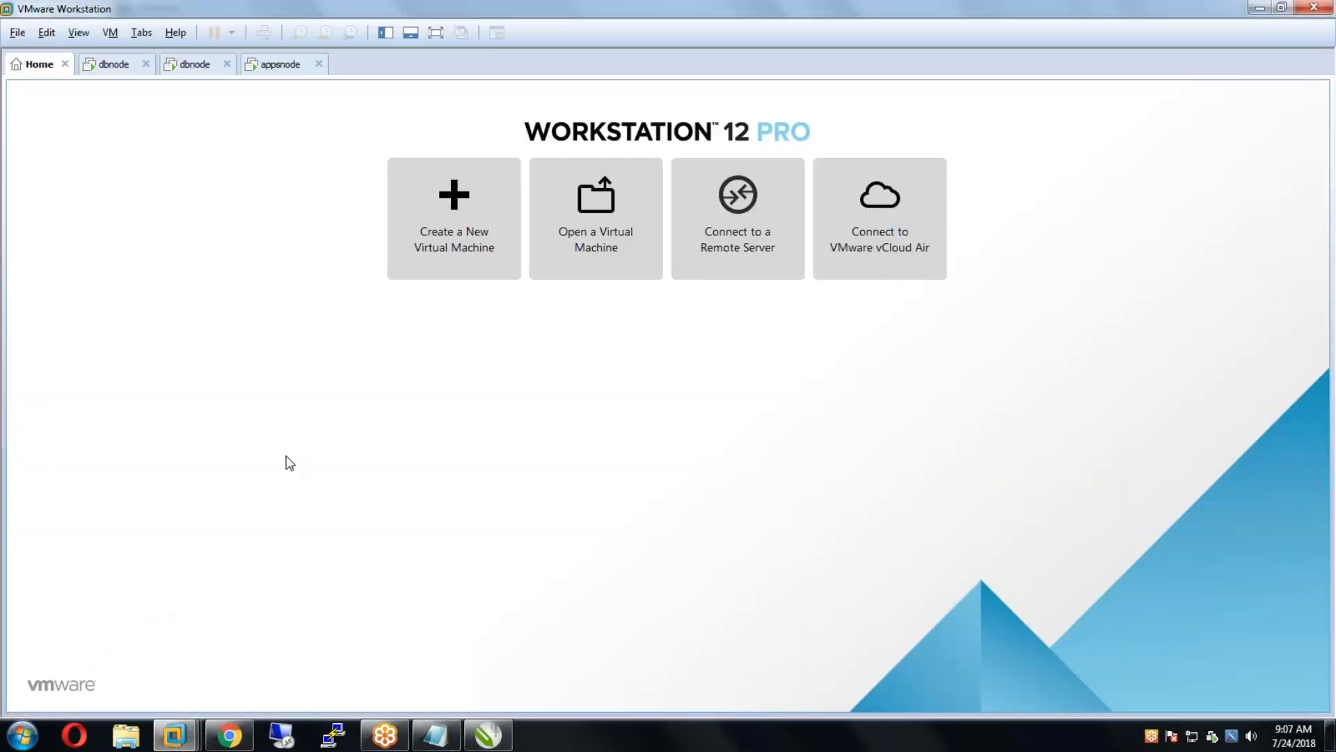
click(110, 70)
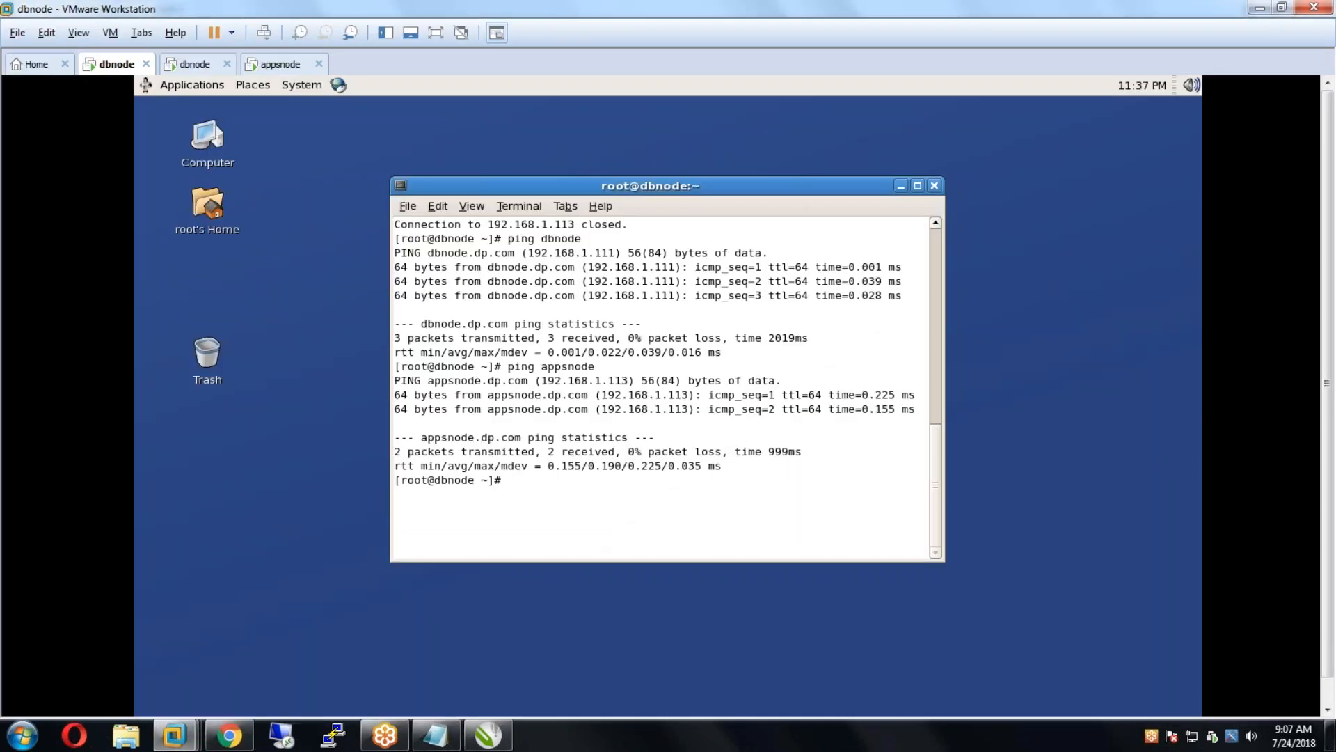
click(282, 64)
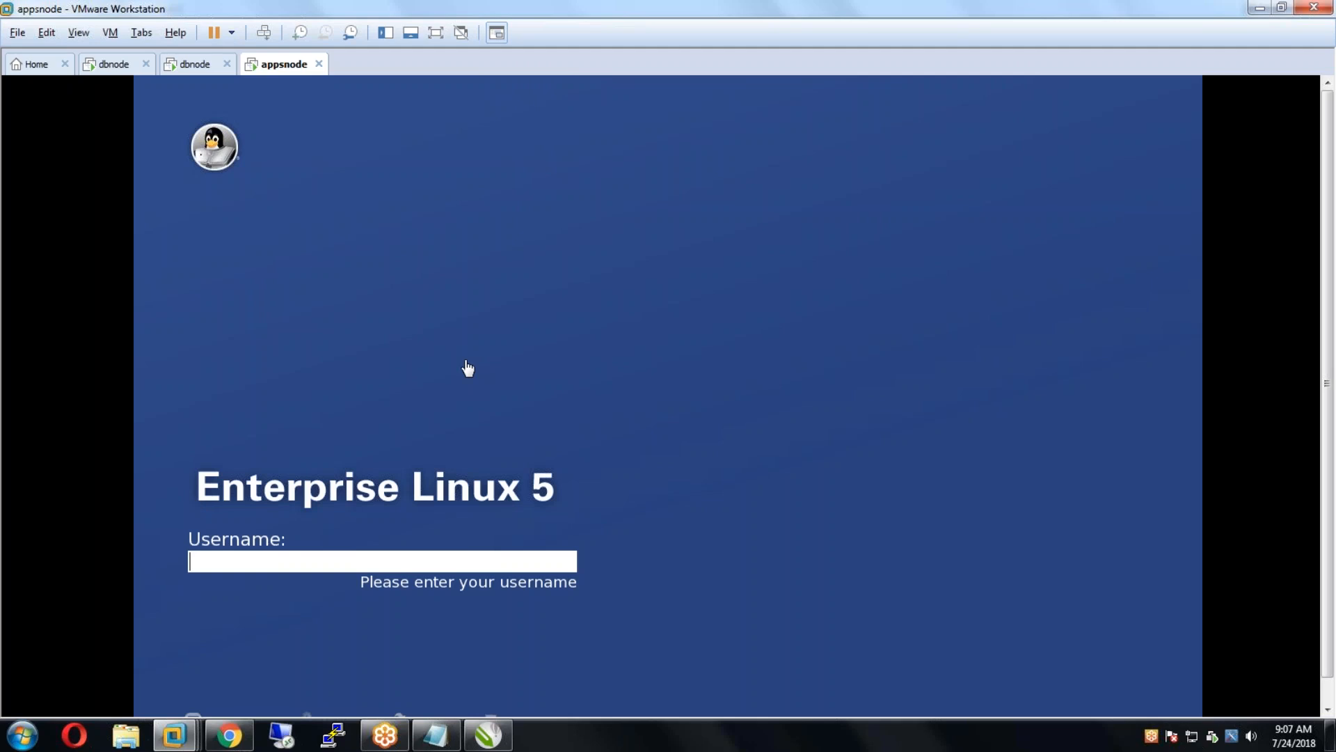
- Open the Downloads folder in Windows Explorer
click(22, 735)
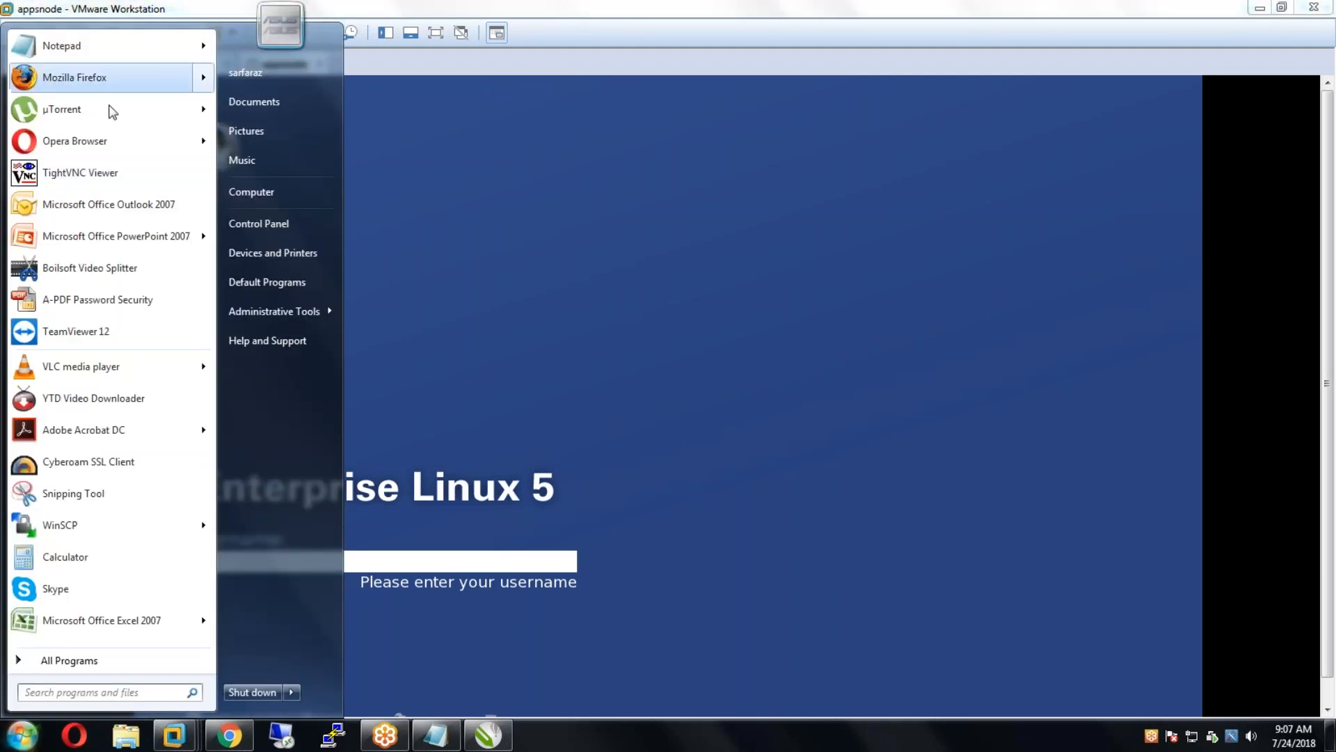
click(266, 100)
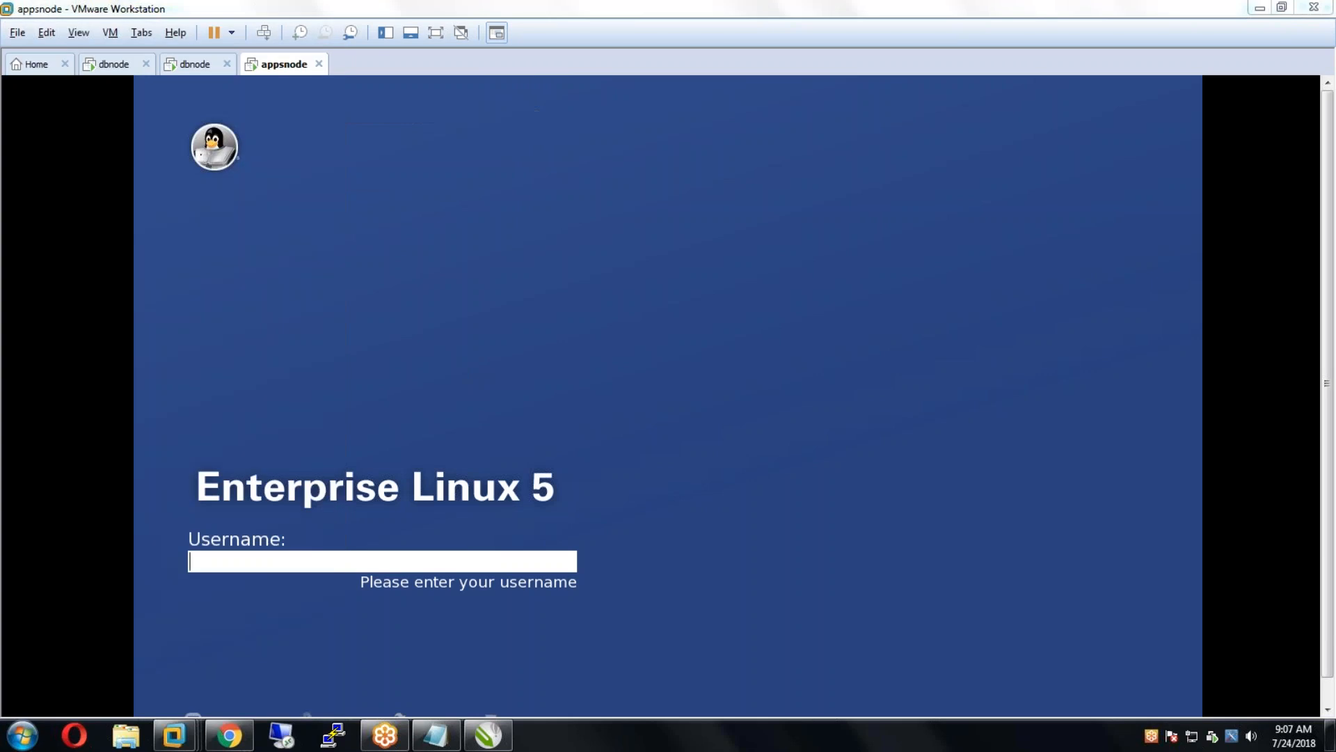
click(243, 195)
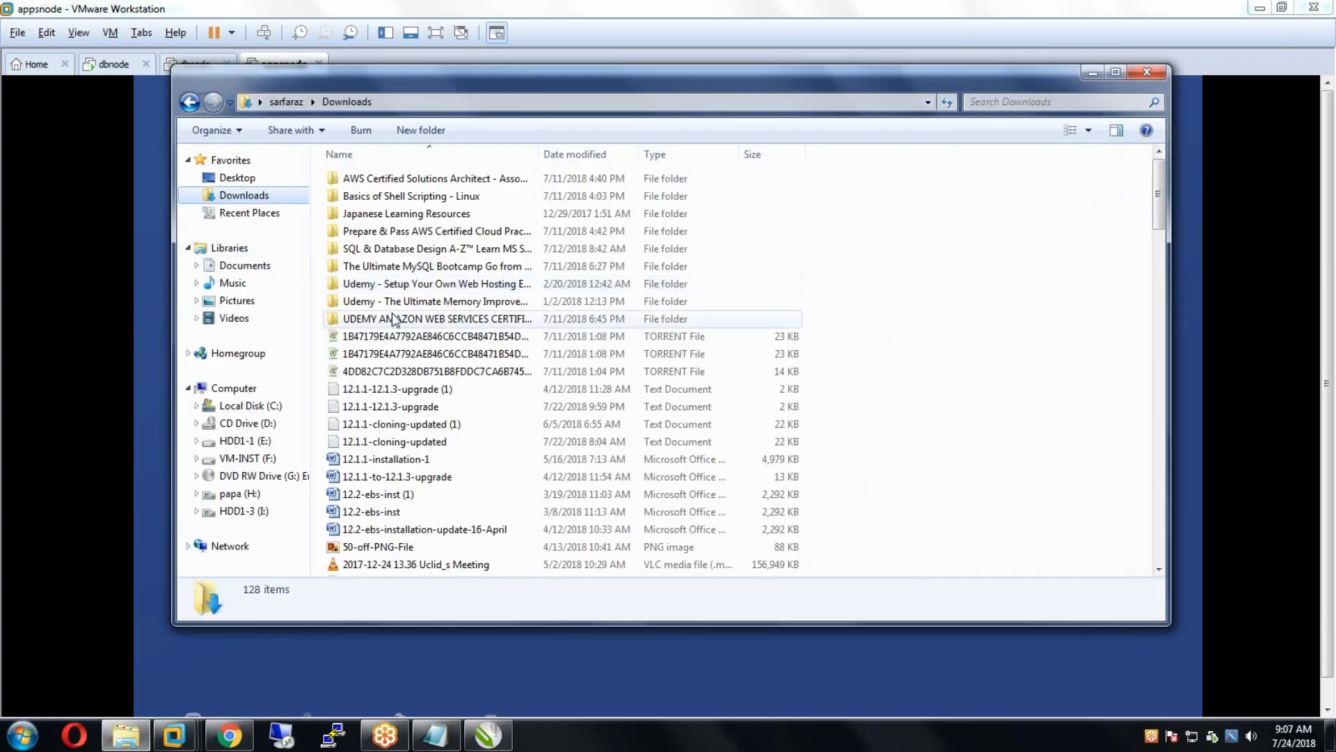
- Look through the Downloads files for the multi-node installation document and close the folder window
click(402, 461)
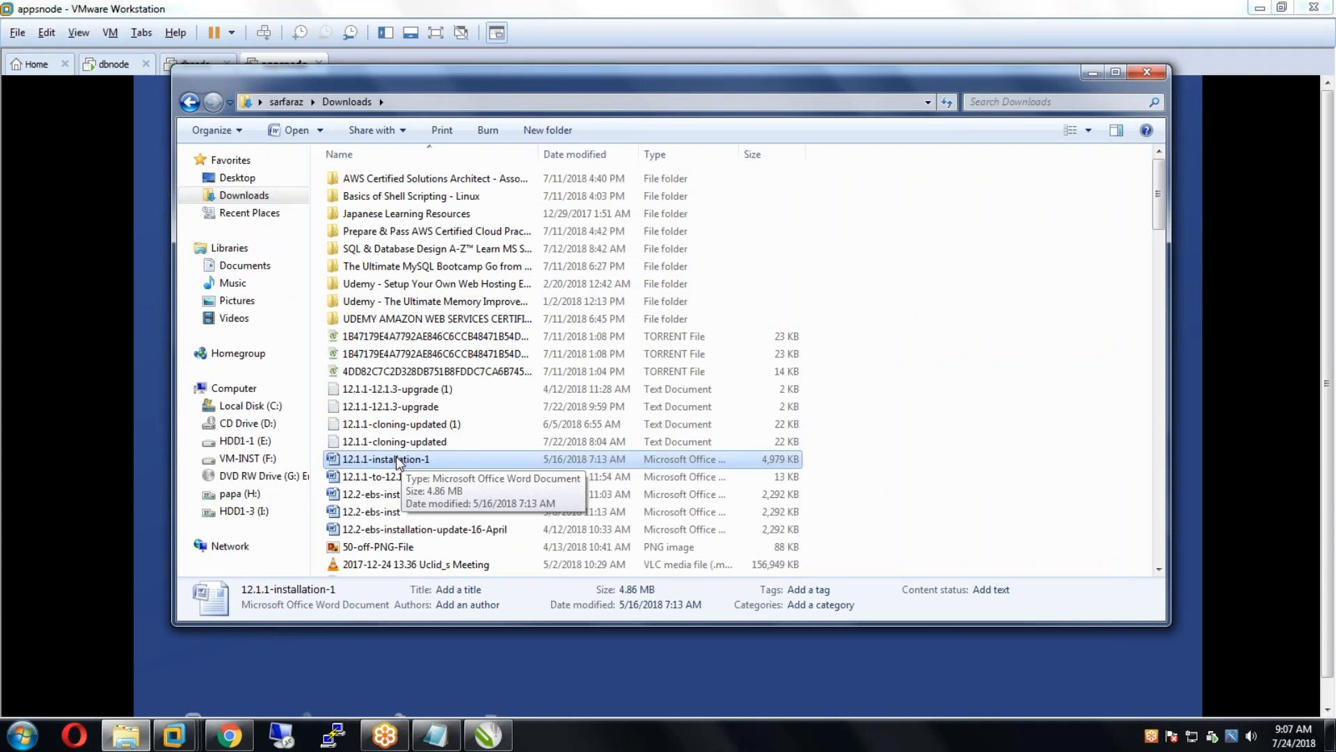
scroll(400, 462, down, 10)
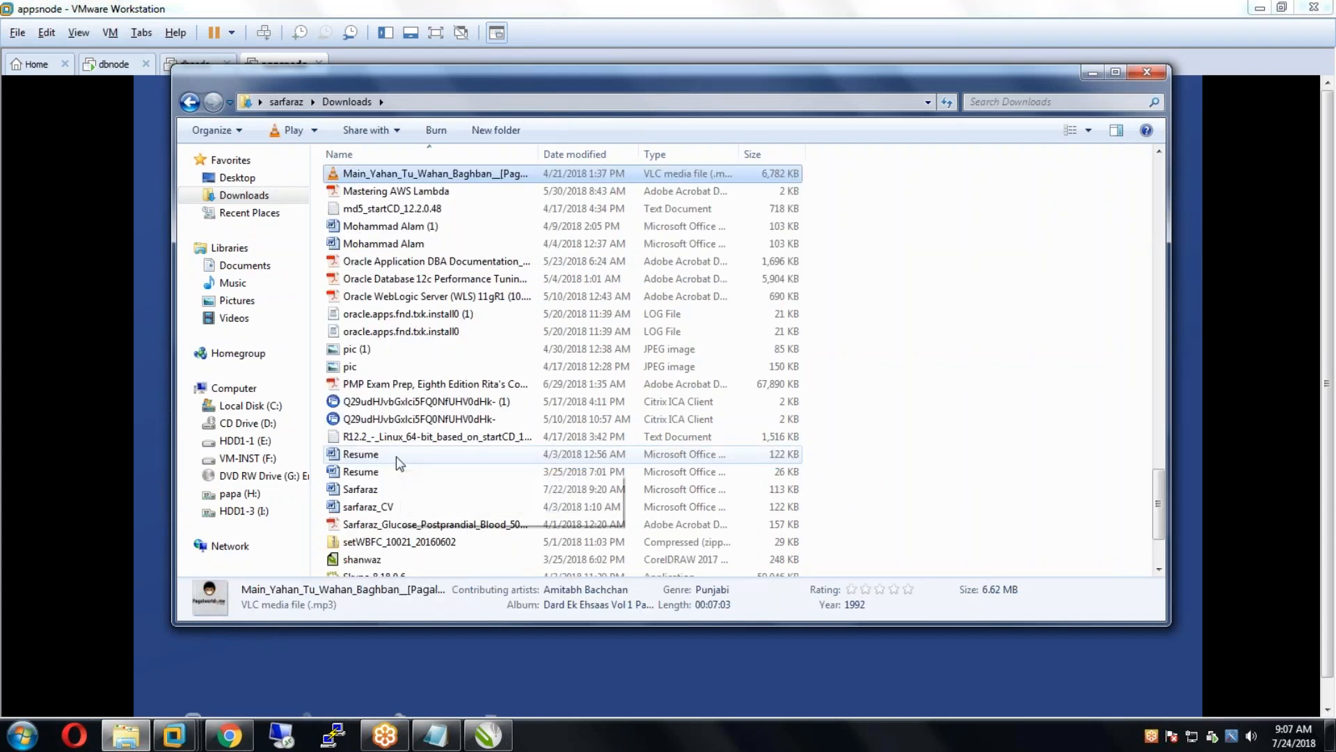
key(Down)
key(Down)
key(Down)
key(Down)
key(Down)
key(Down)
key(Down)
key(Down)
key(Down)
key(Down)
key(Down)
key(Down)
key(Down)
key(Down)
key(Down)
key(Down)
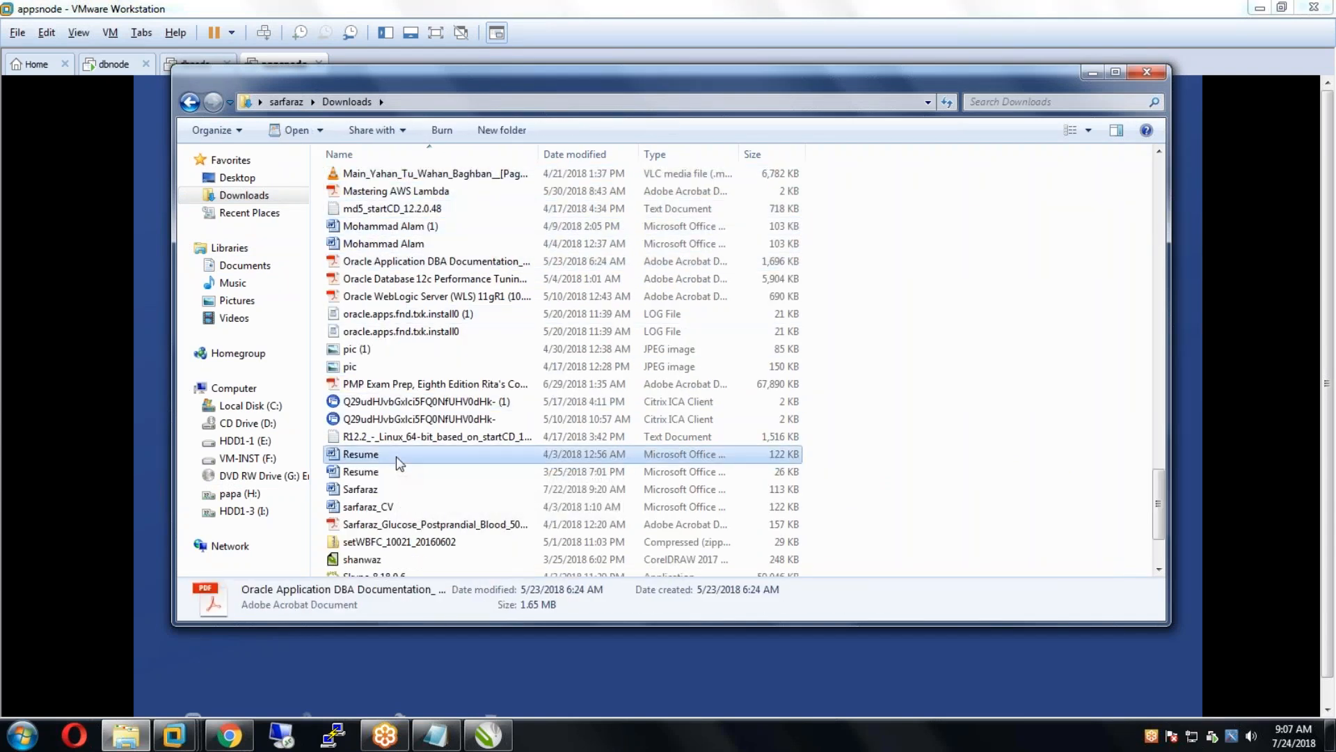
click(1146, 71)
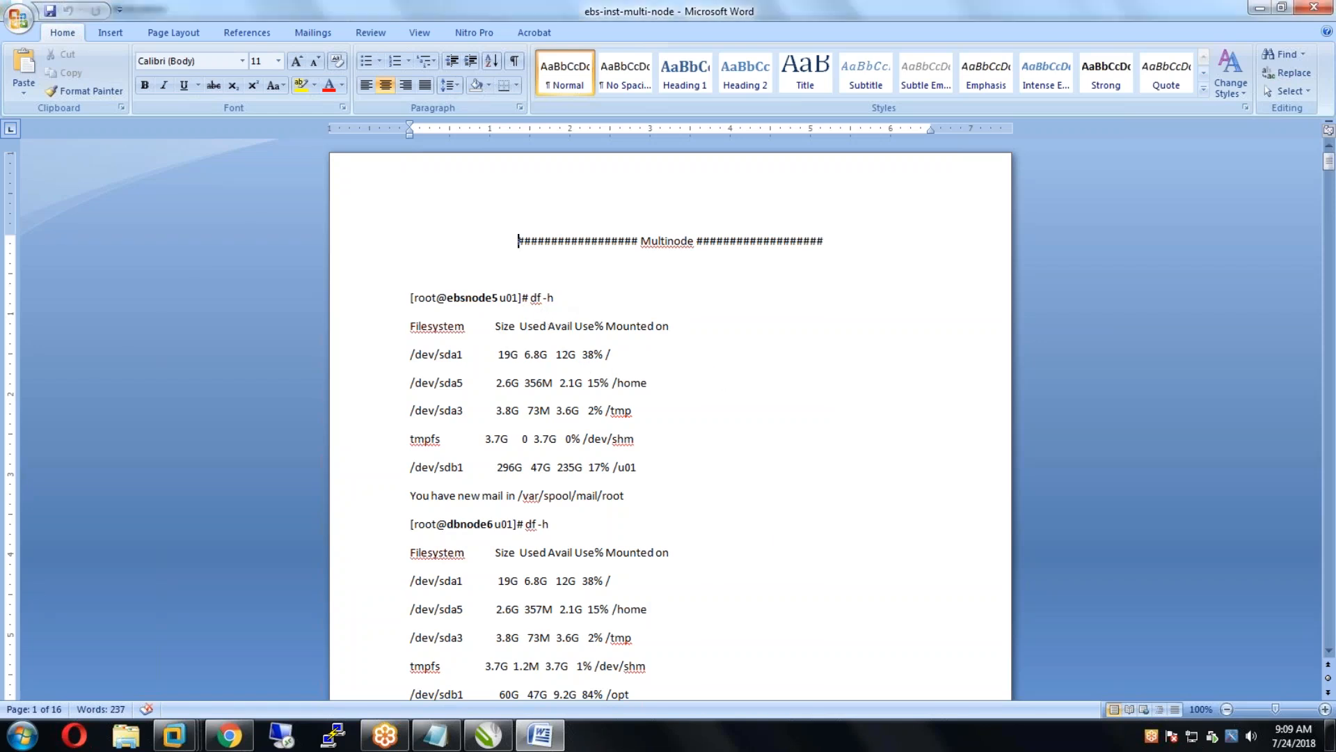
- In the ebs-inst-multi-node Word document, examine the disk listings and highlight the ebsnode5 and dbnode6 host entries
scroll(824, 387, down, 3)
scroll(824, 390, down, 1)
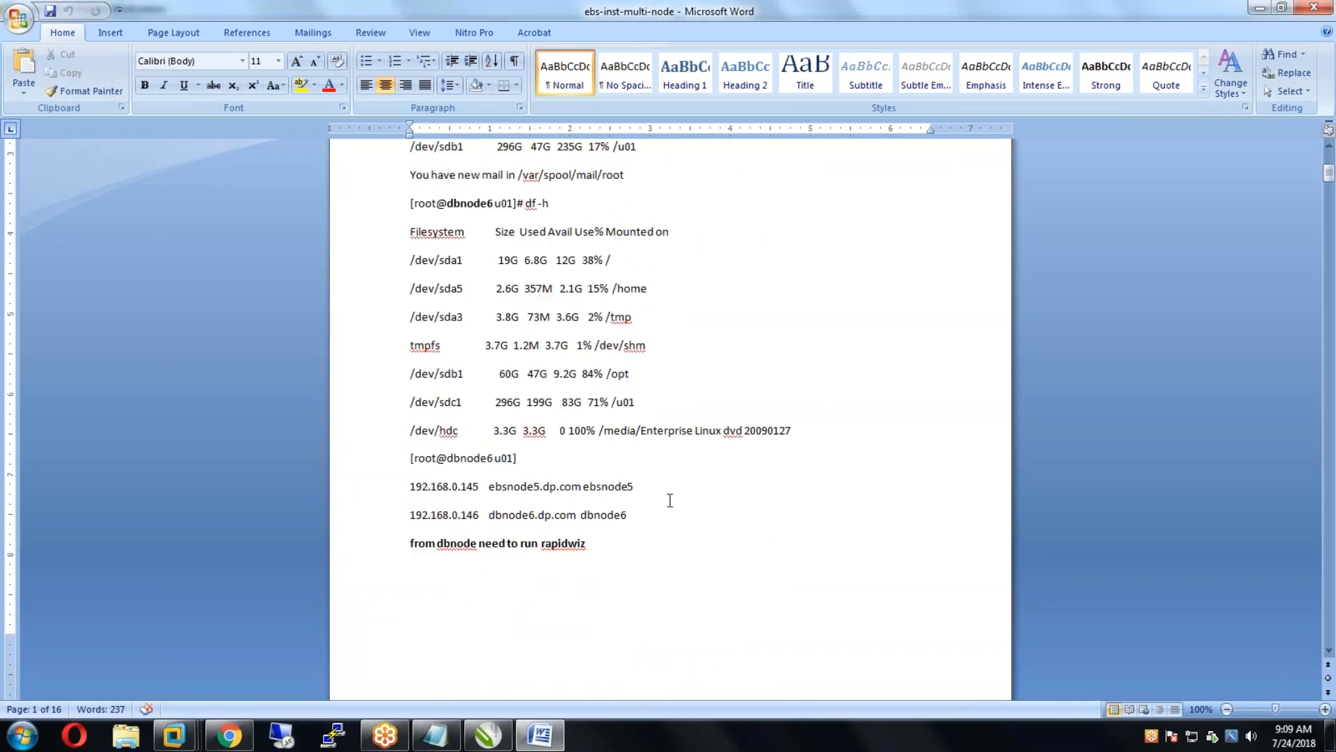
click(551, 458)
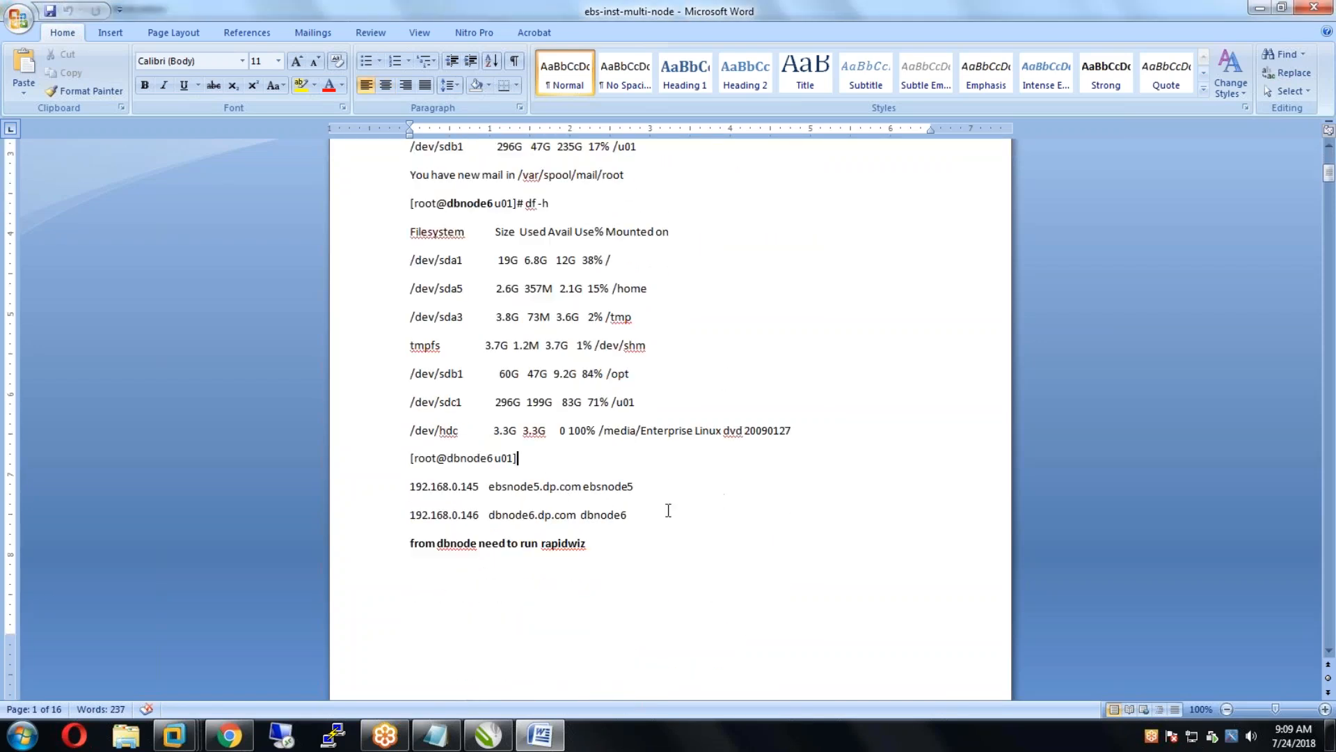
drag(410, 485, 637, 512)
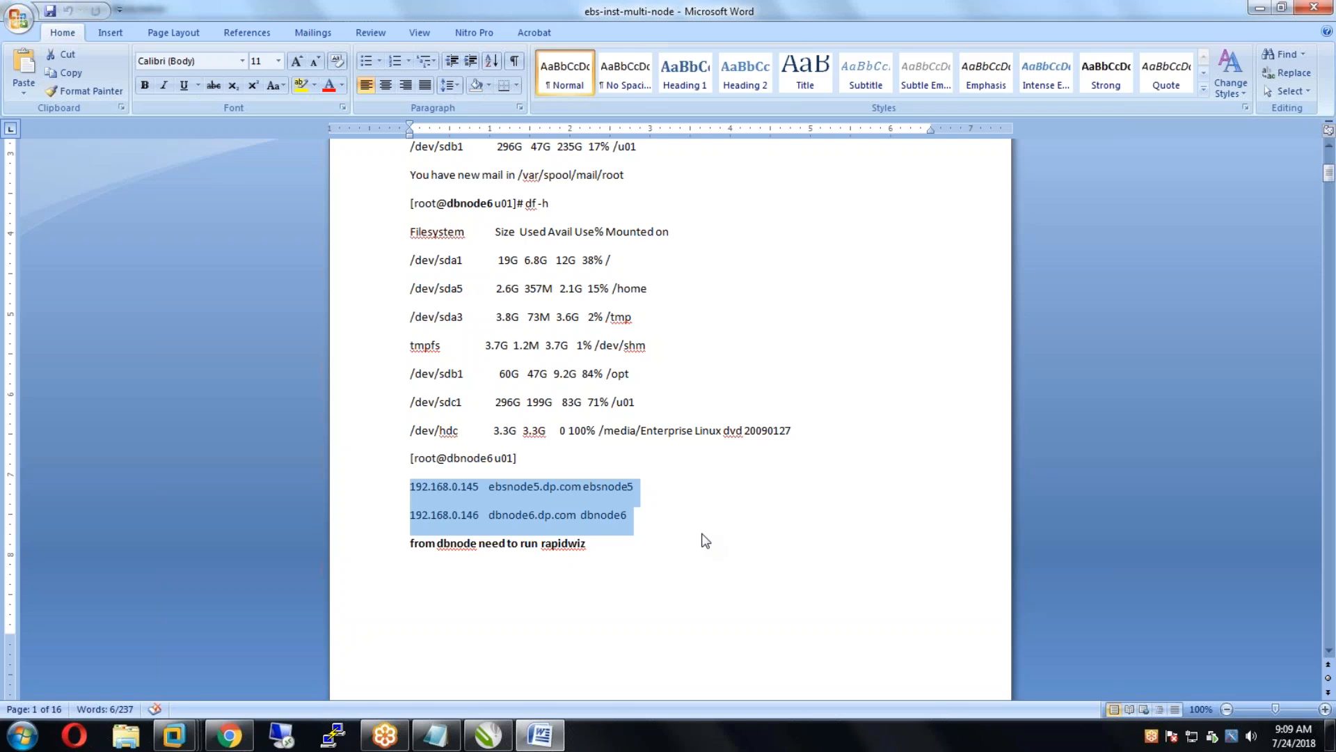
- Enlarge the document to 130% and review the Rapid Install Wizard screenshots up to the Primary Applications Node Configuration
scroll(772, 553, down, 12)
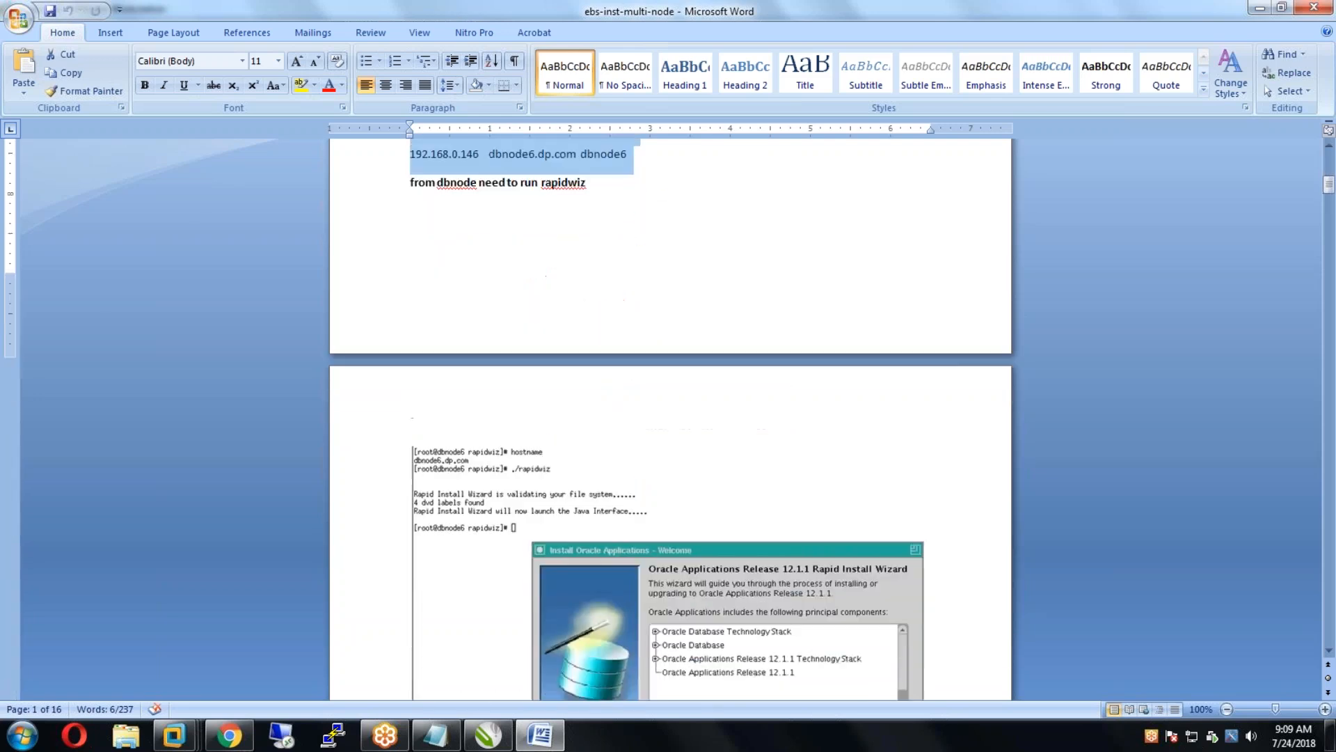
scroll(820, 445, down, 2)
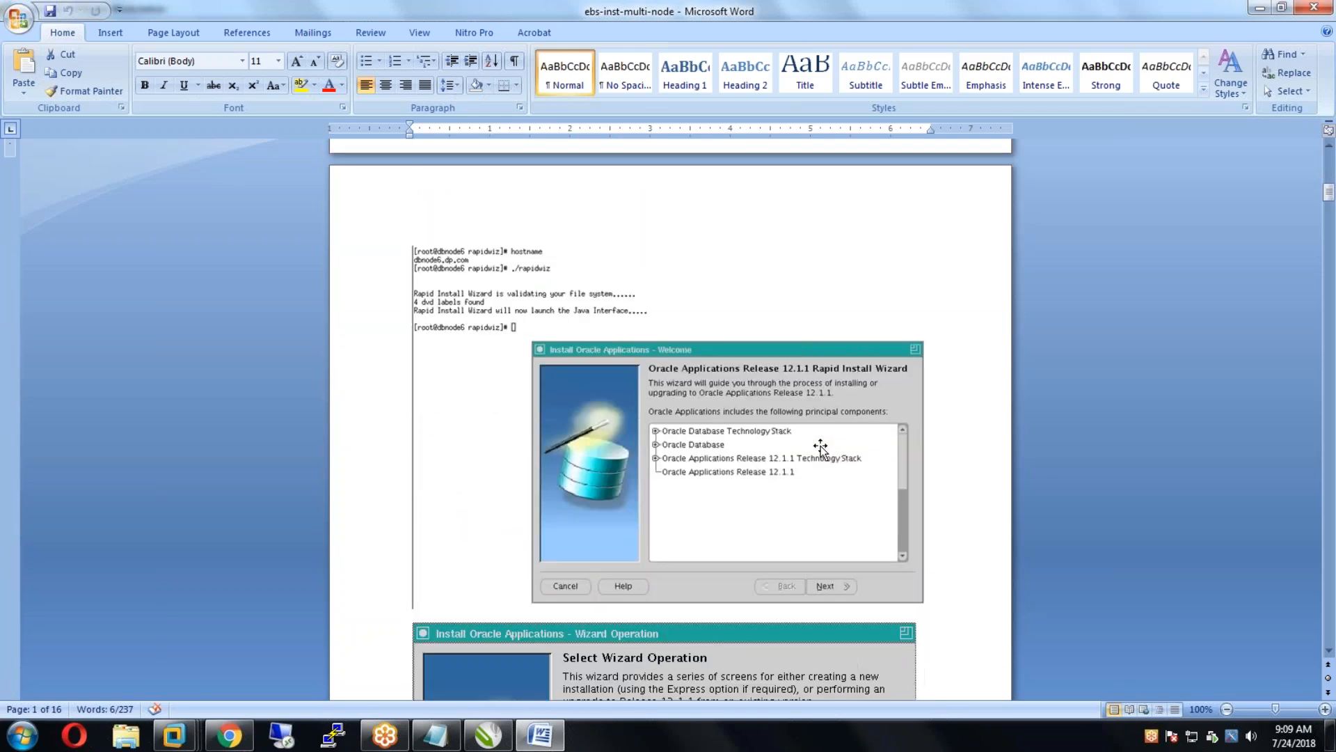
click(1324, 708)
click(1325, 710)
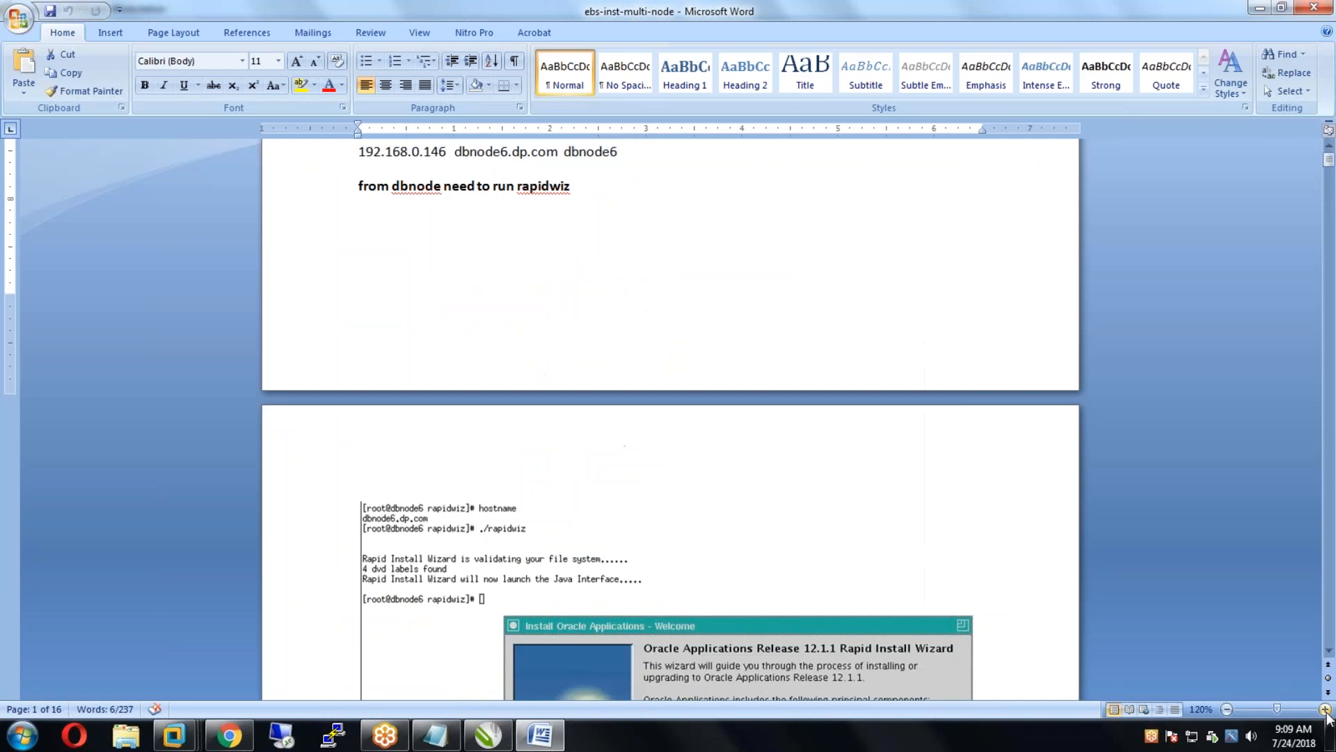
click(1326, 711)
scroll(724, 512, down, 5)
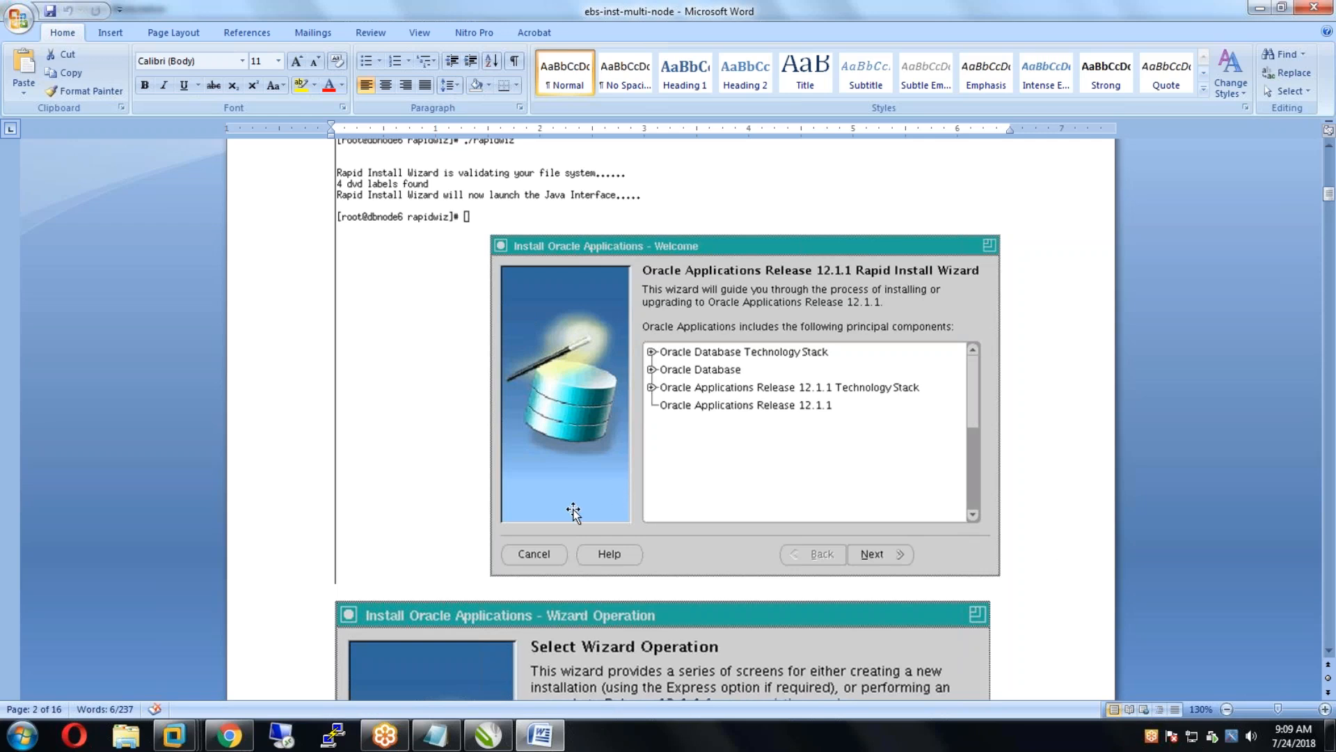
scroll(859, 524, down, 6)
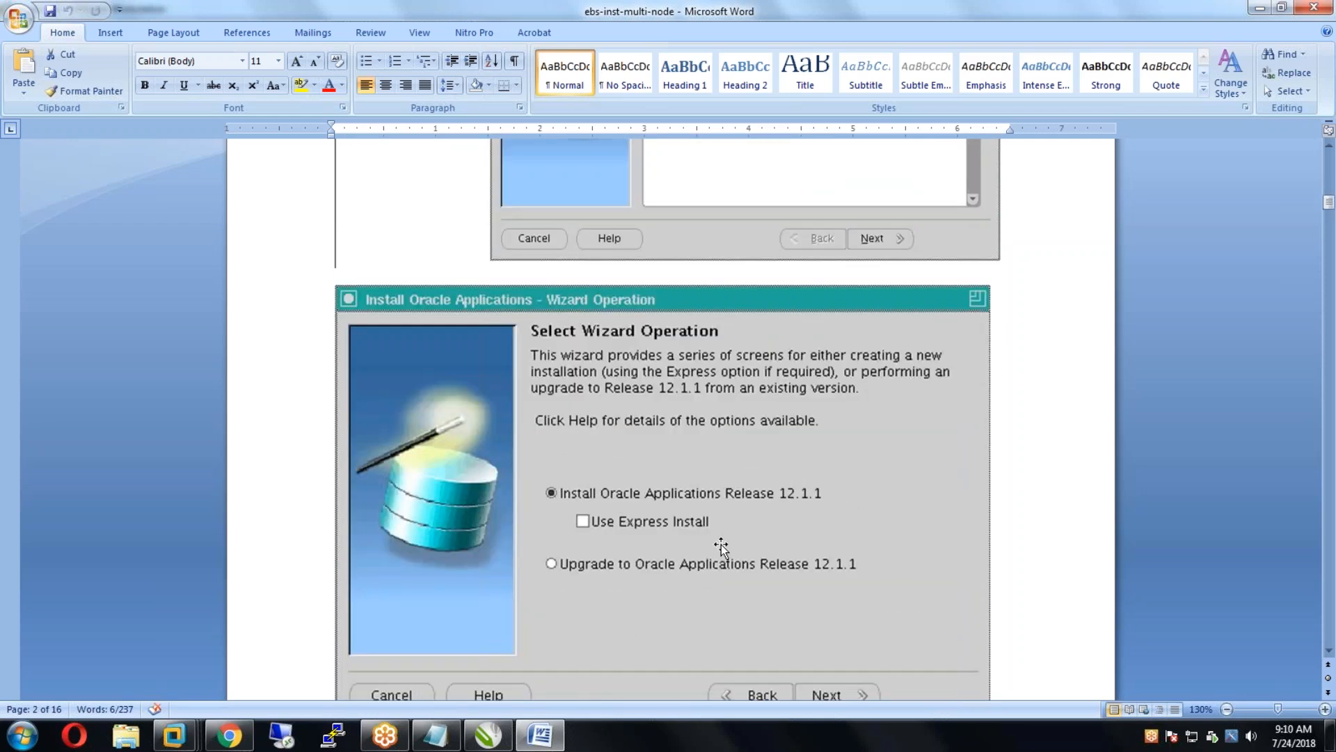
scroll(749, 524, down, 15)
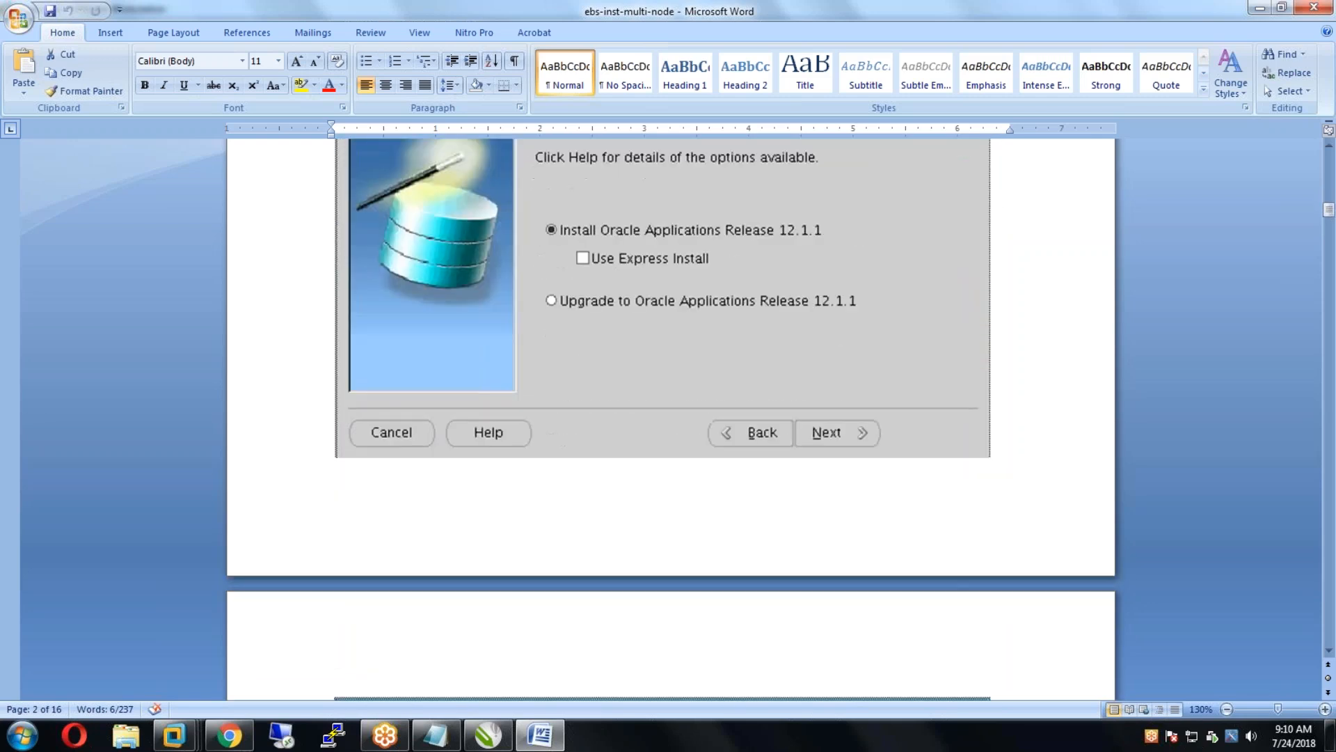
scroll(497, 461, down, 7)
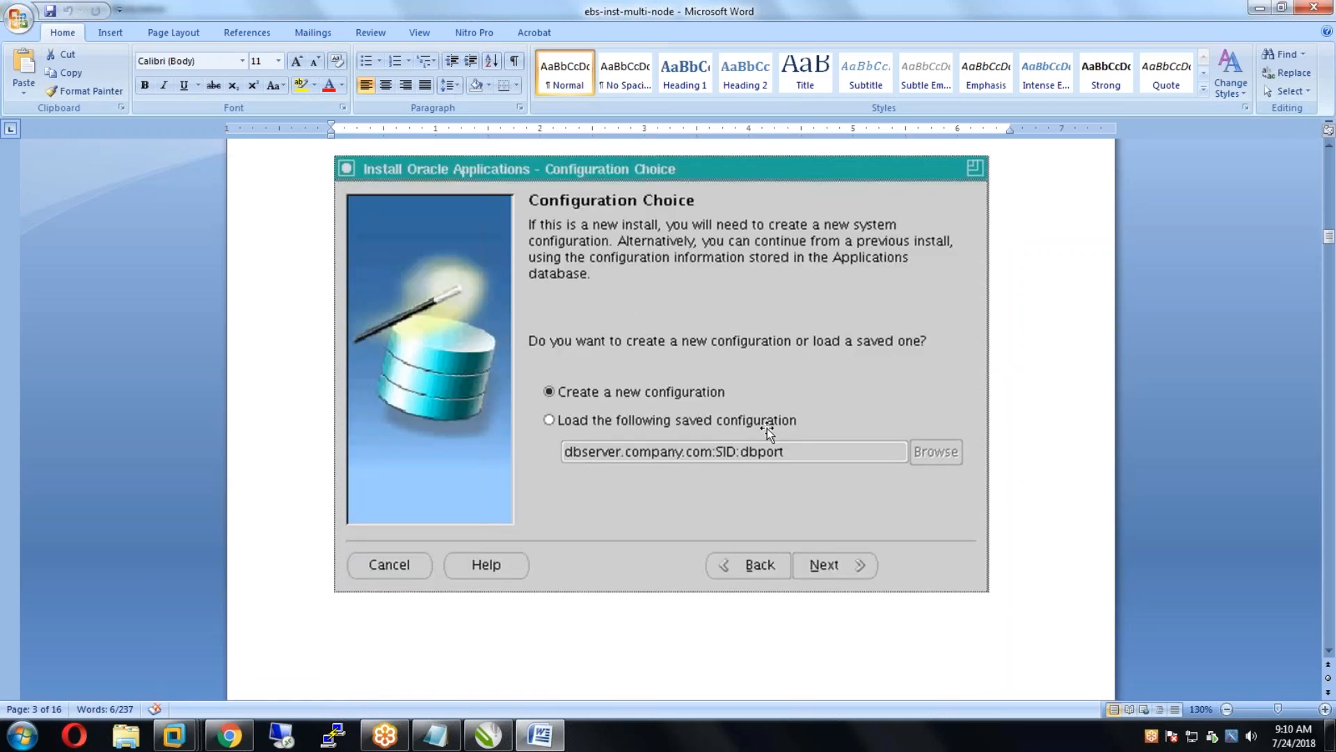
scroll(767, 428, down, 14)
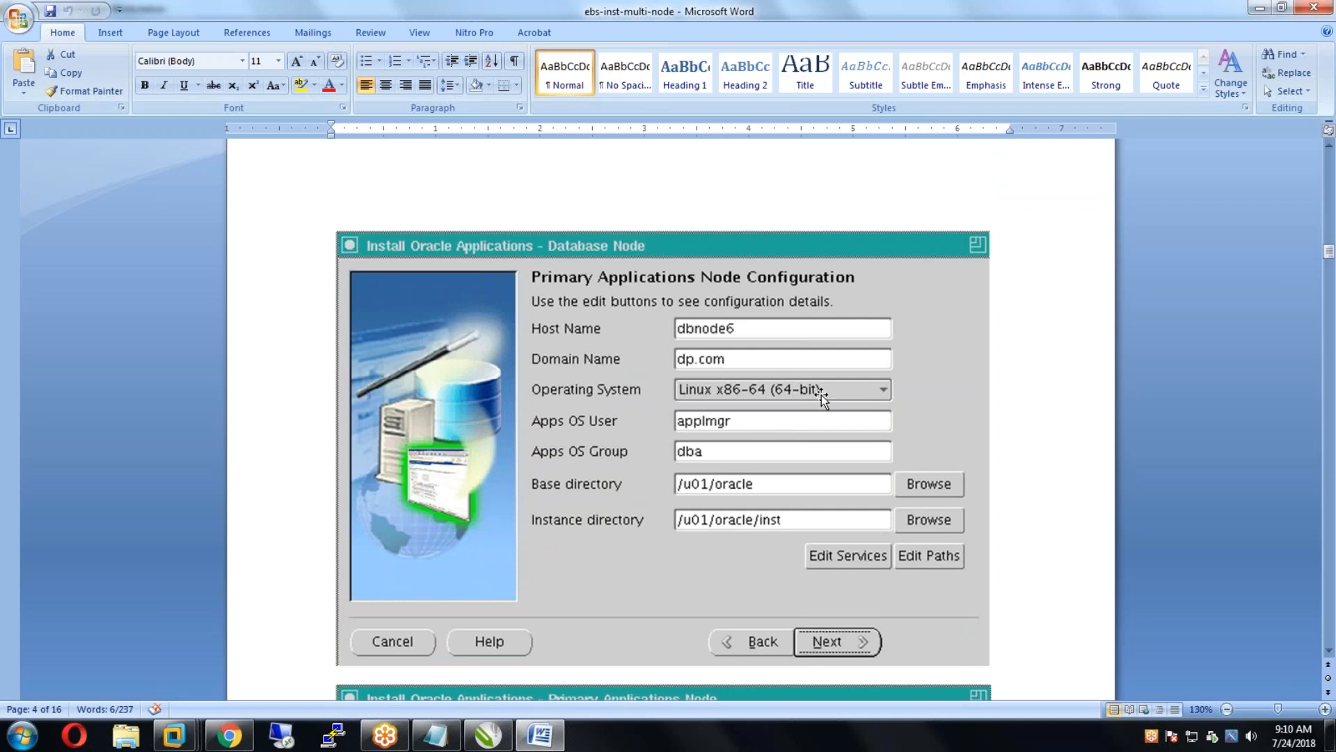
scroll(689, 380, up, 1)
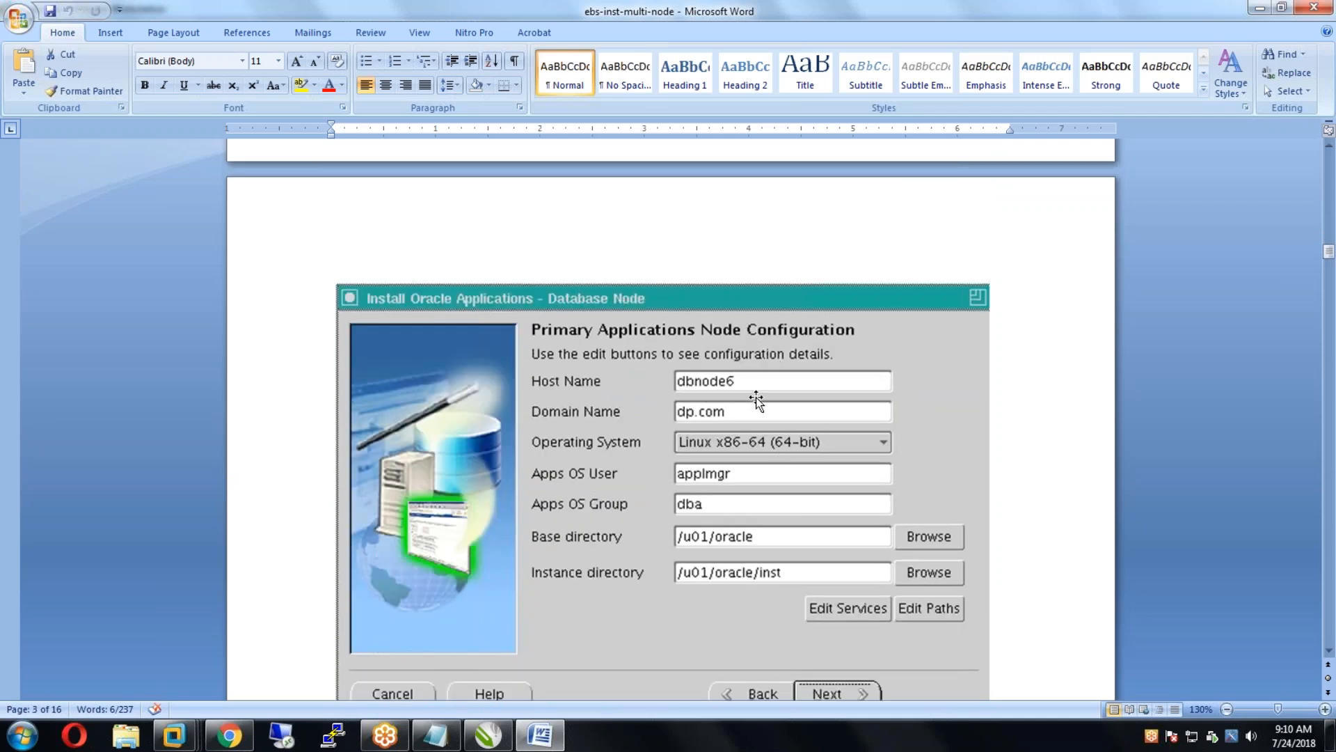
- Review the document's Primary Applications Node Configuration, Application Services and Node Information screenshots for dbnode6 and ebsnode5
scroll(775, 382, down, 2)
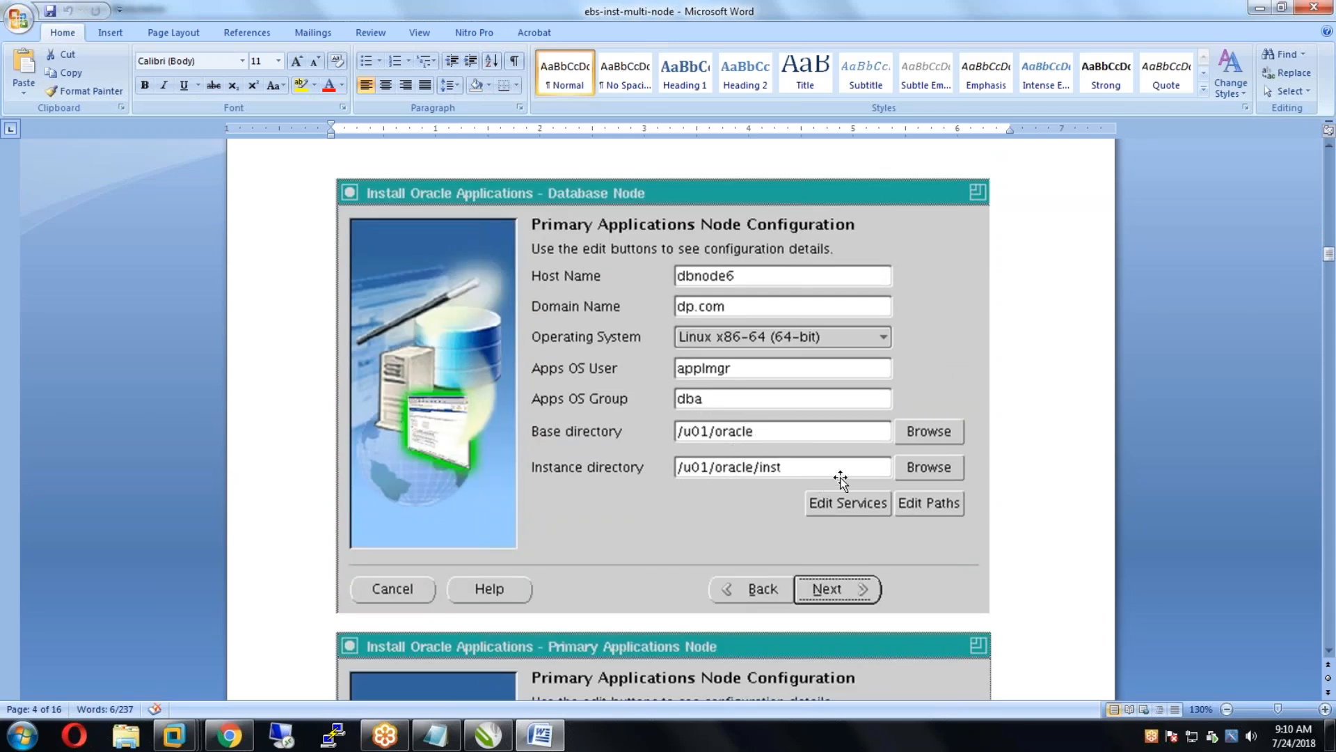
scroll(839, 480, down, 2)
scroll(840, 481, down, 6)
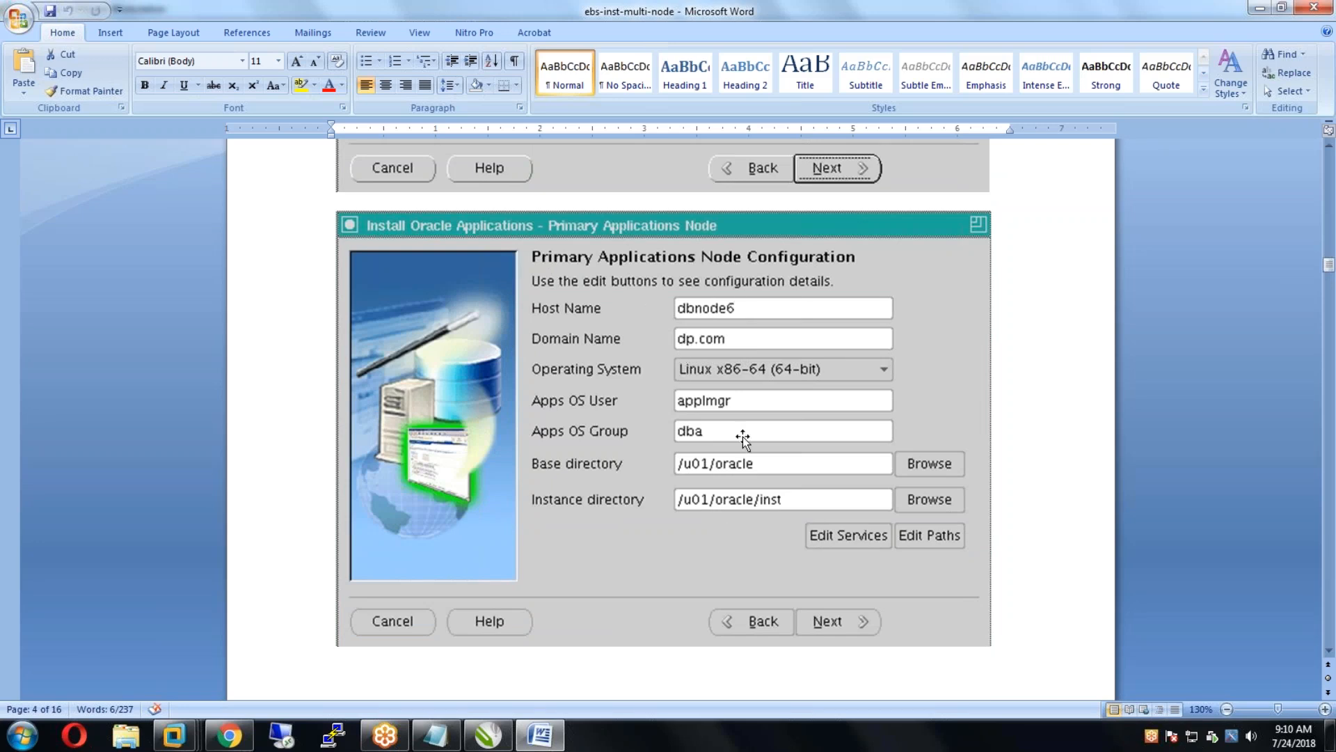
scroll(745, 426, down, 10)
scroll(670, 417, down, 4)
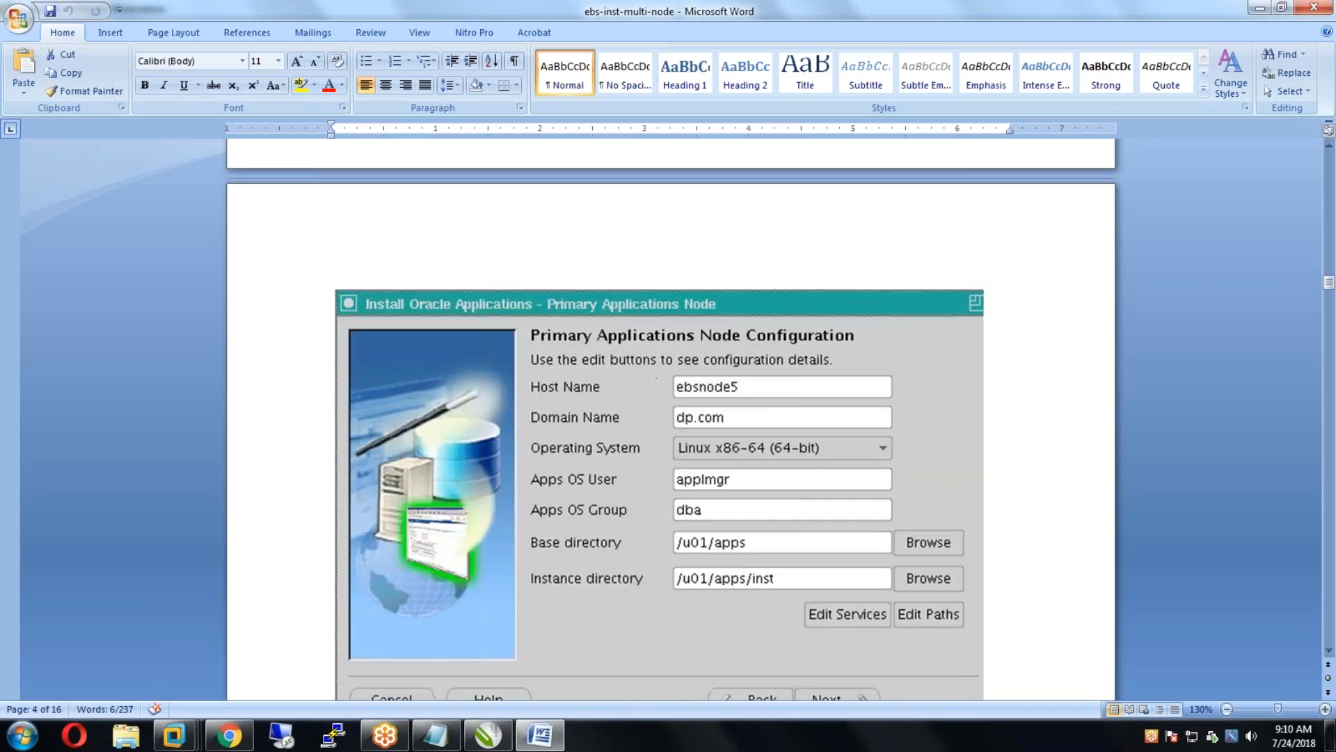
scroll(753, 432, down, 3)
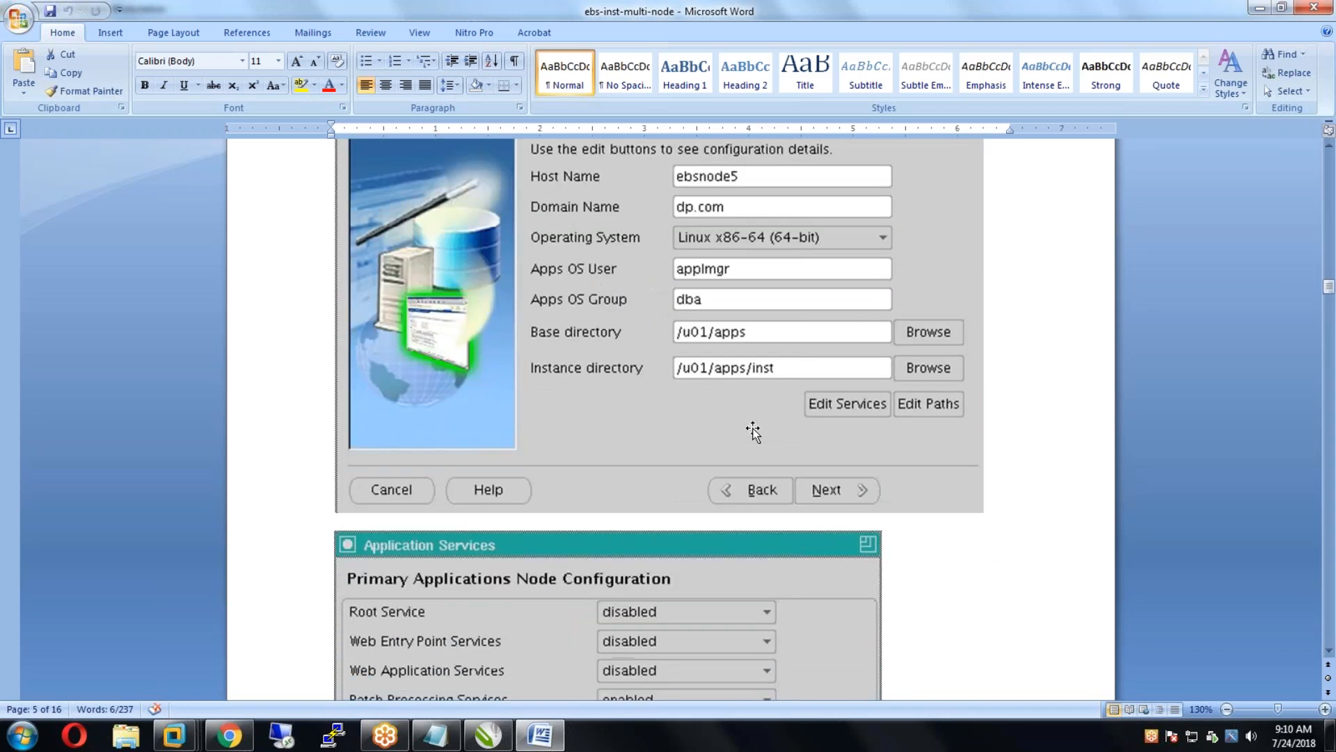
scroll(753, 432, down, 5)
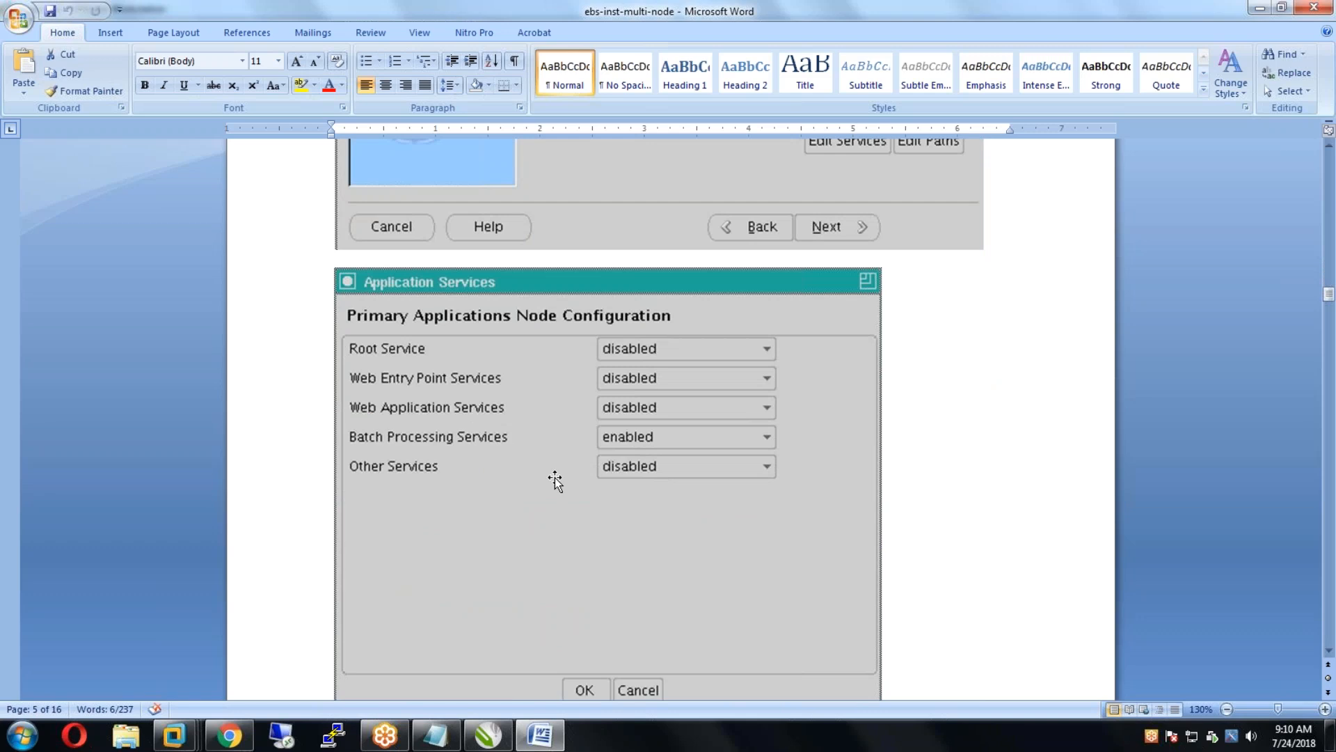
scroll(585, 411, down, 8)
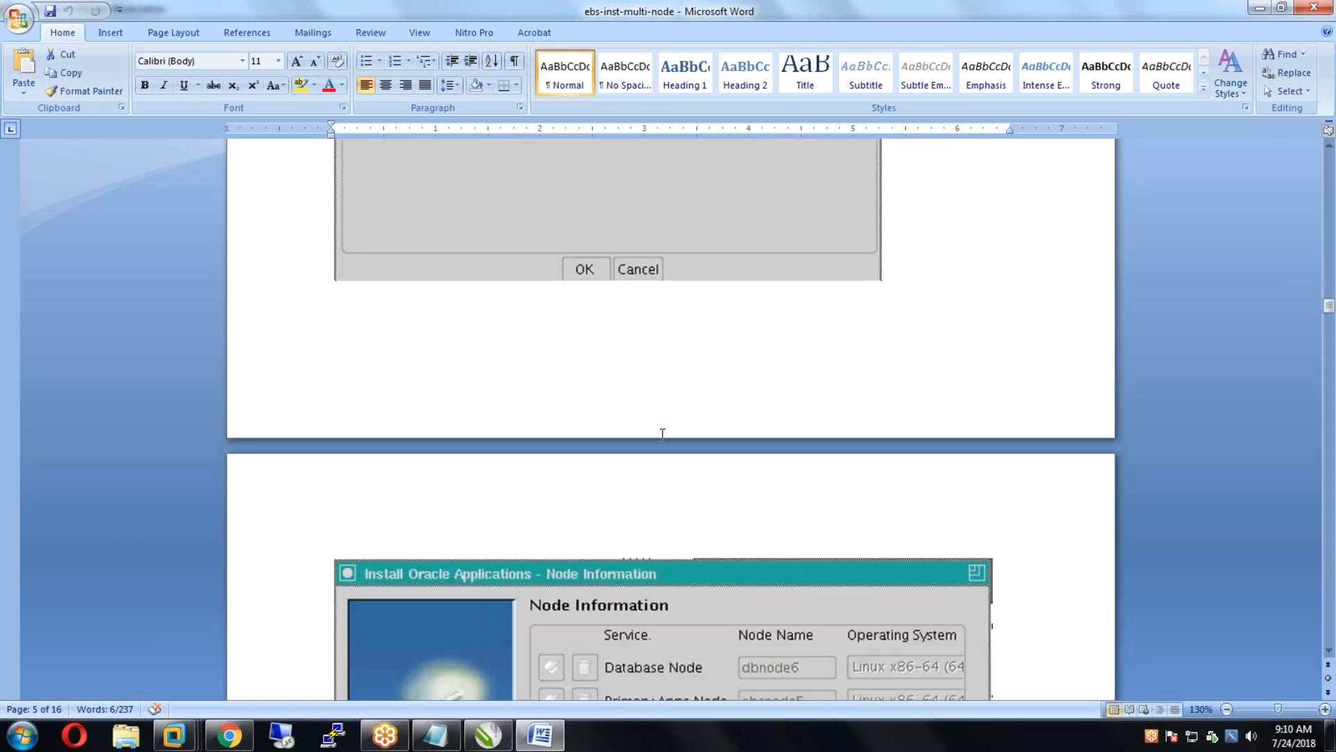
scroll(892, 494, down, 4)
scroll(888, 523, down, 3)
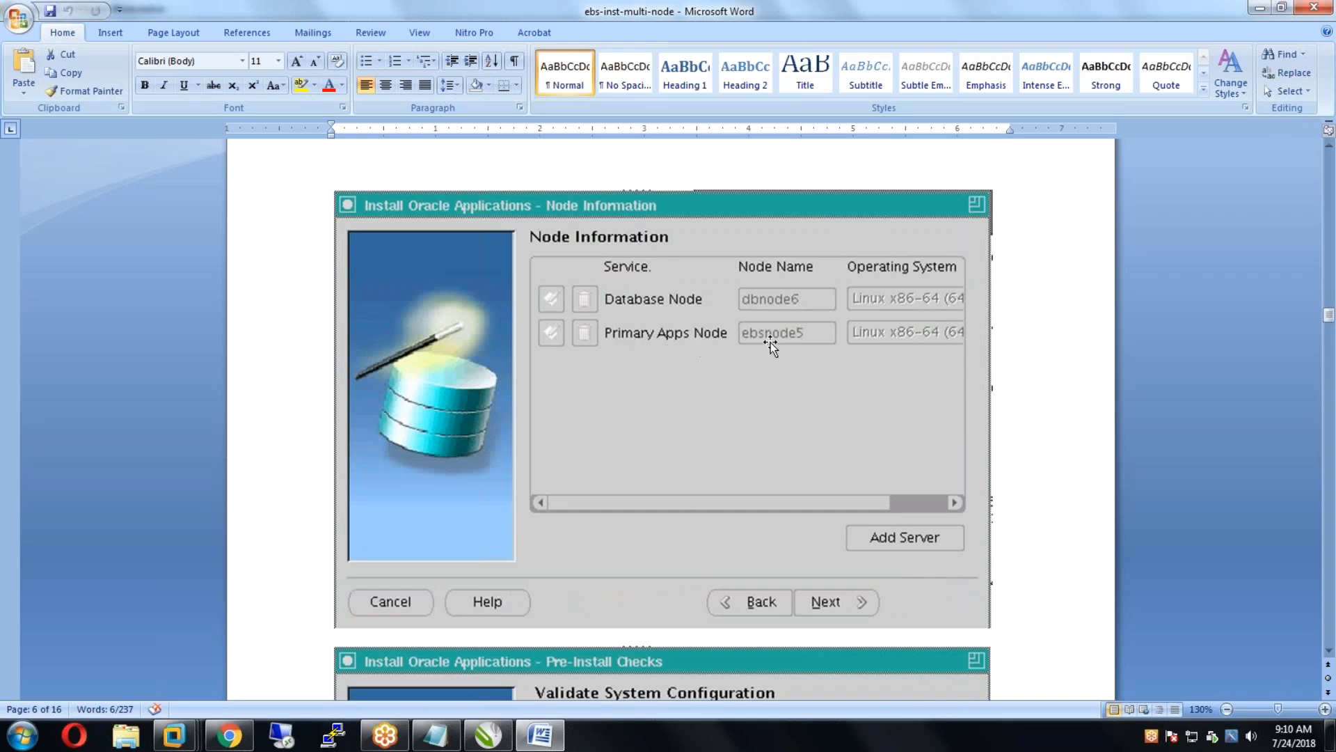
- Review the database node's screenshots from Pre-Install Checks through Post-Install Checks and read the configuration and log file notes below them
scroll(788, 508, down, 8)
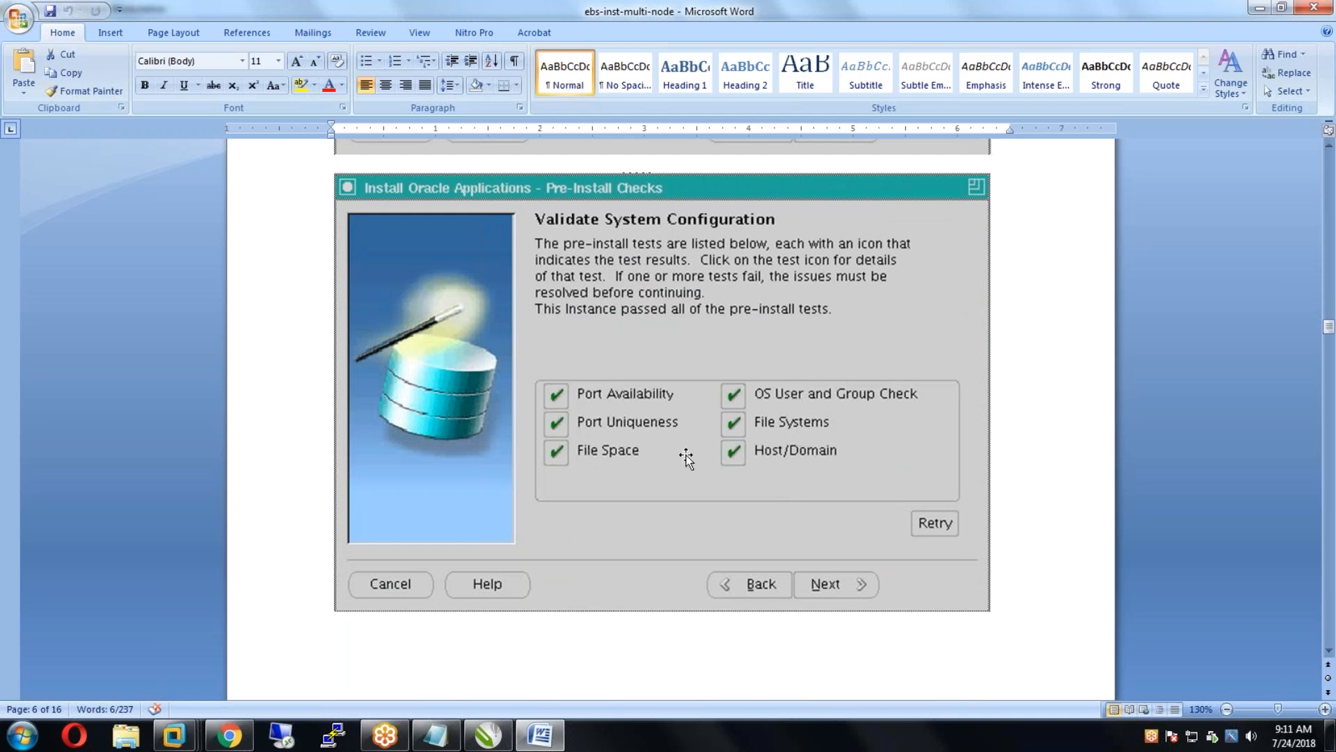
scroll(838, 390, down, 15)
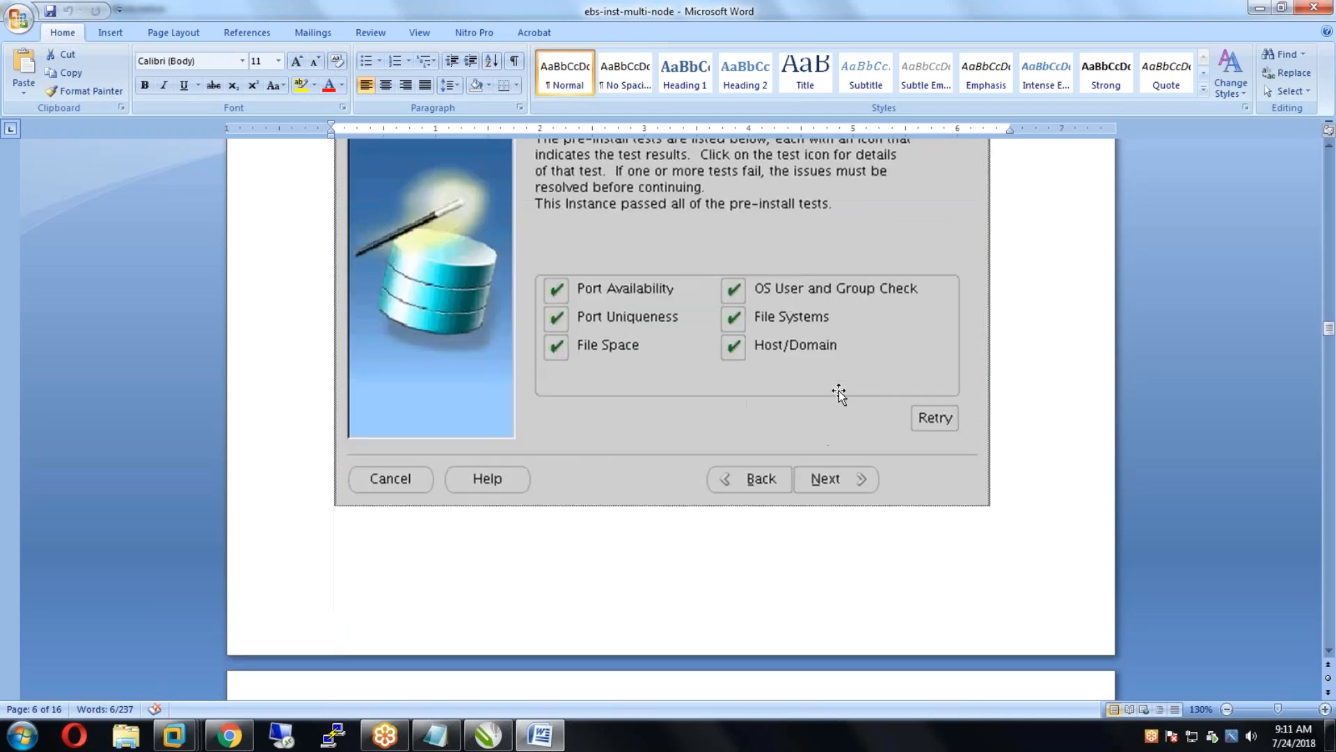
scroll(341, 665, down, 2)
scroll(341, 664, up, 3)
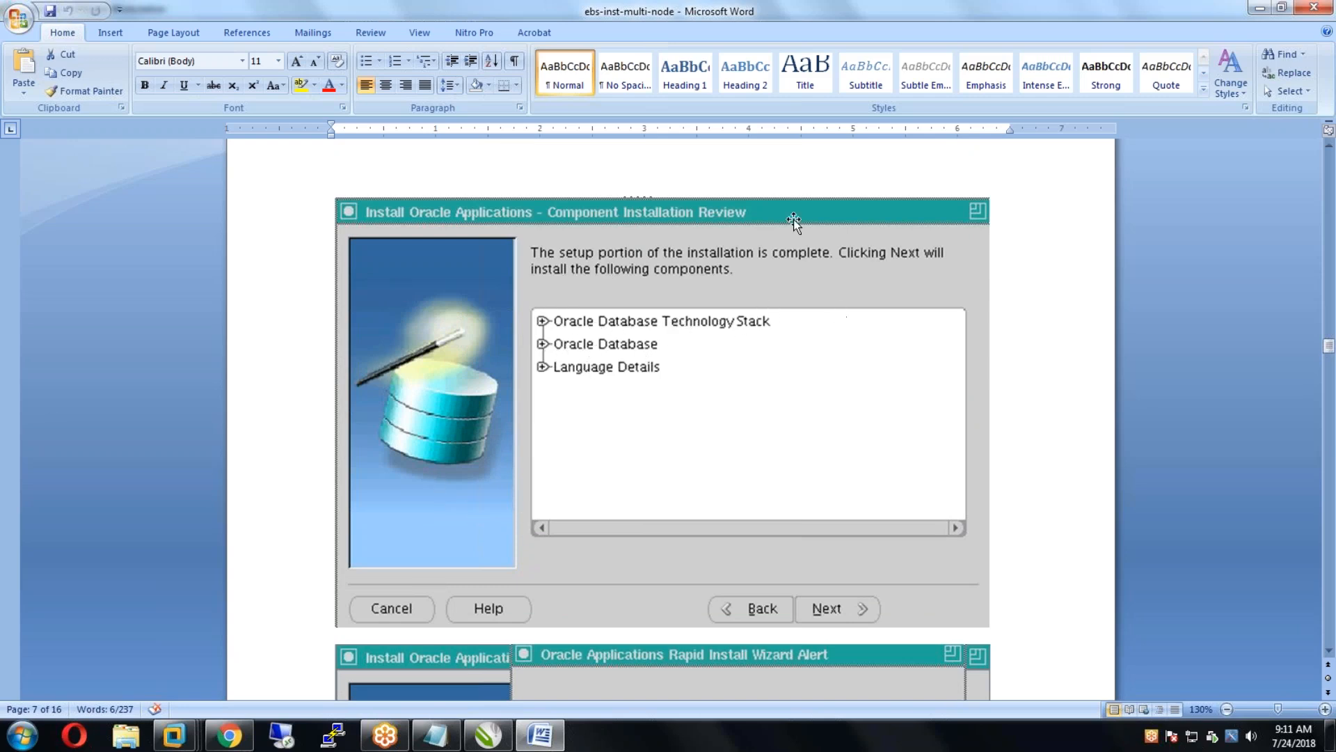
scroll(752, 417, down, 8)
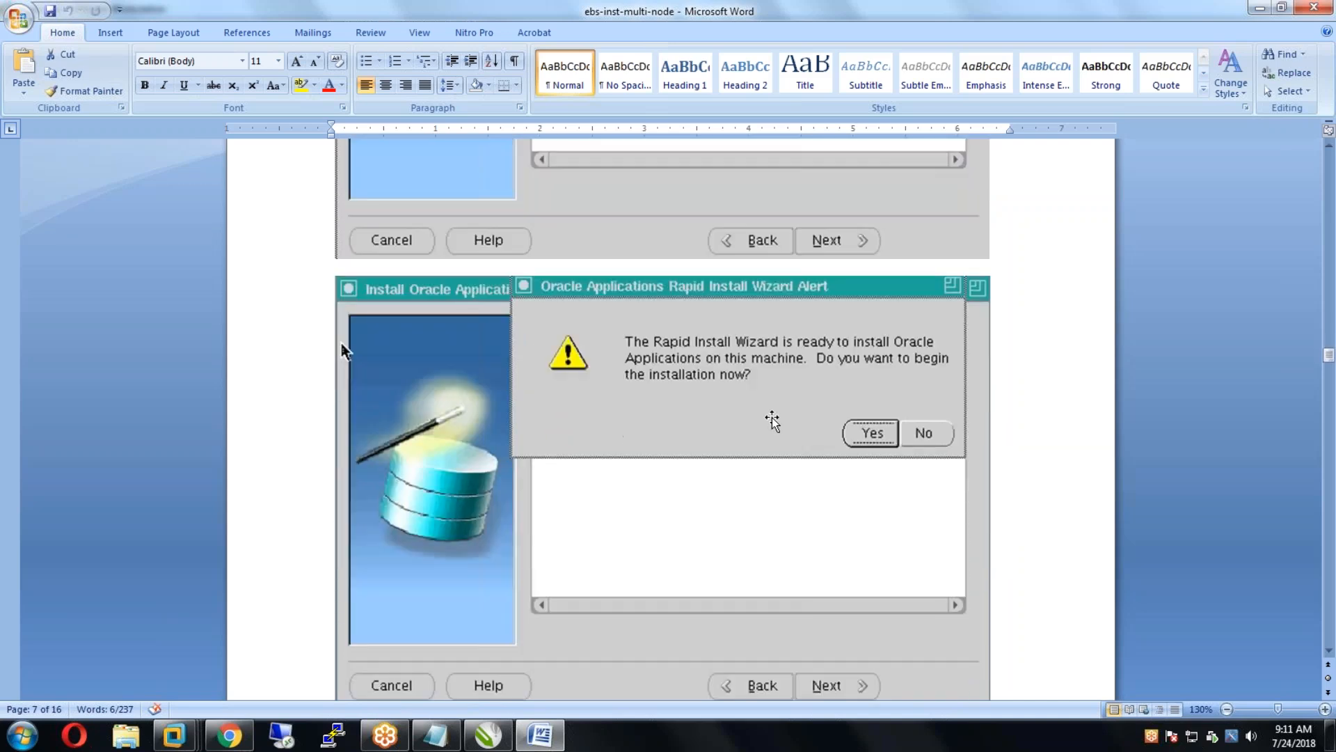
scroll(716, 417, down, 10)
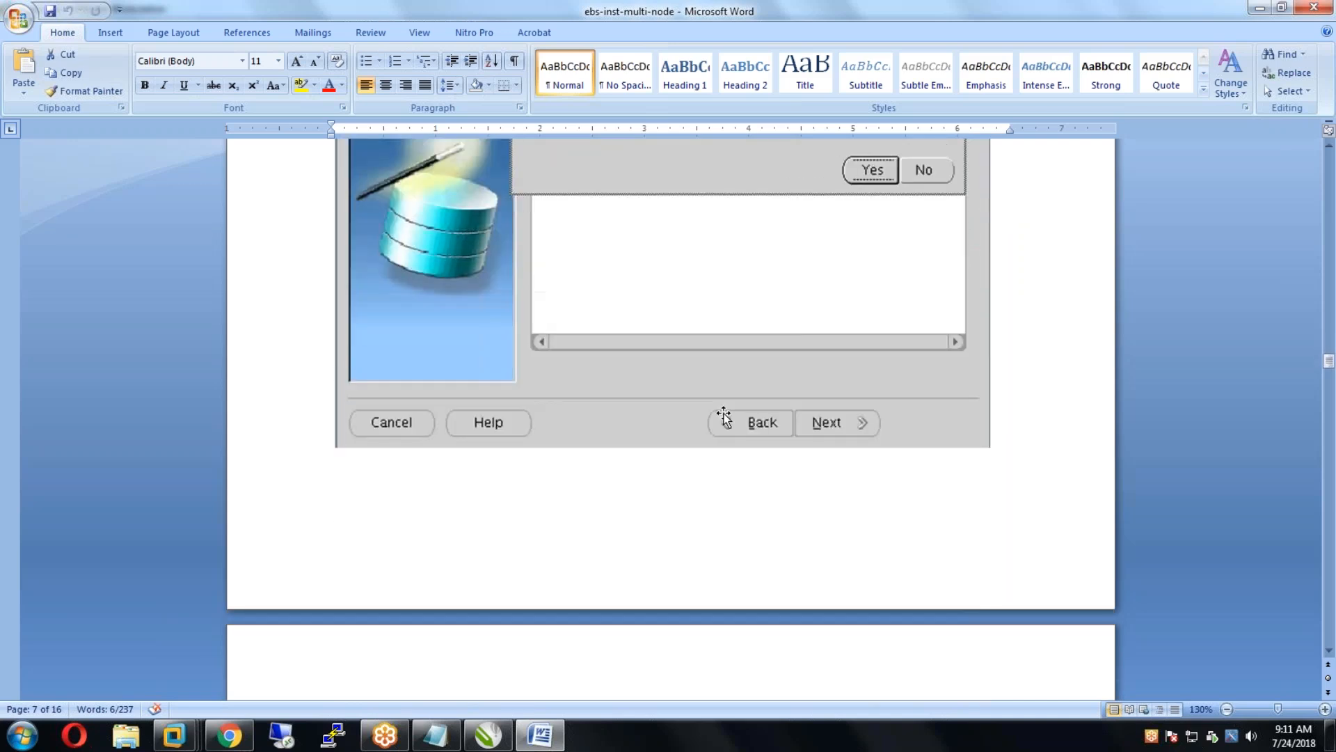
scroll(740, 378, down, 2)
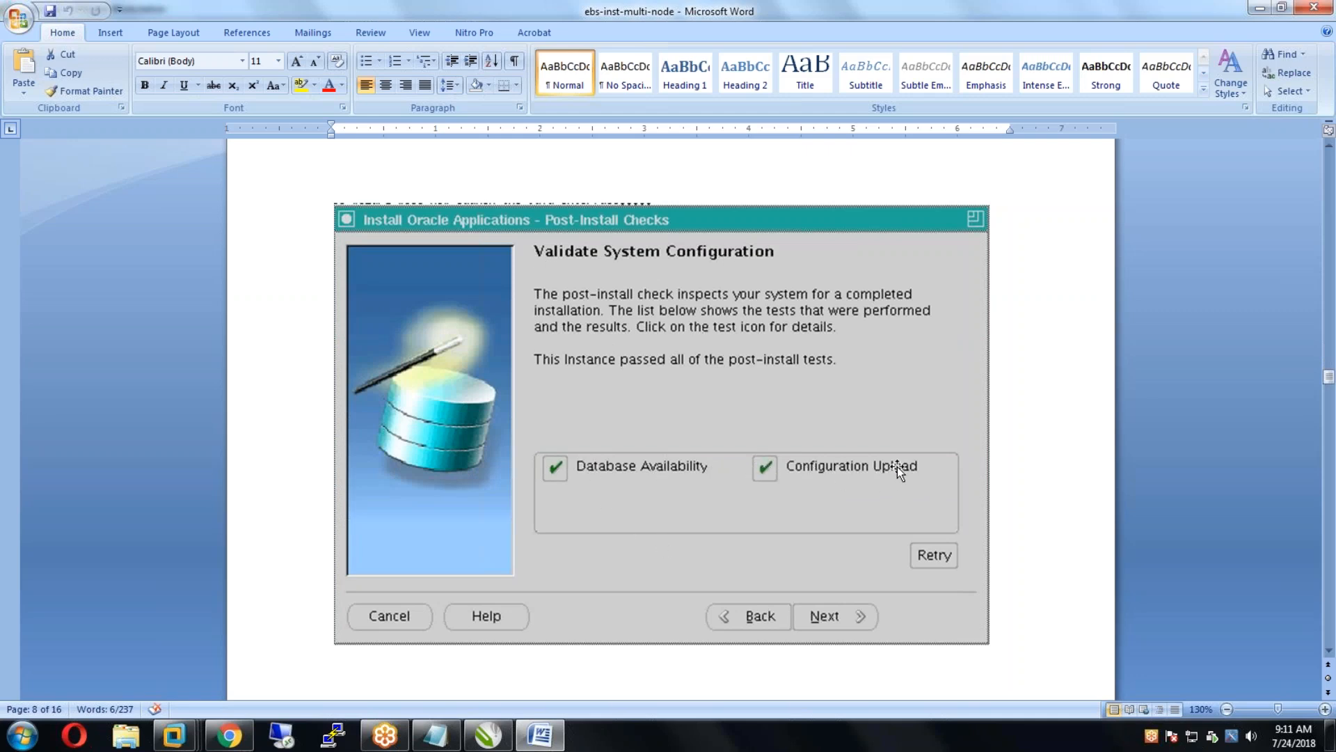
scroll(897, 466, down, 5)
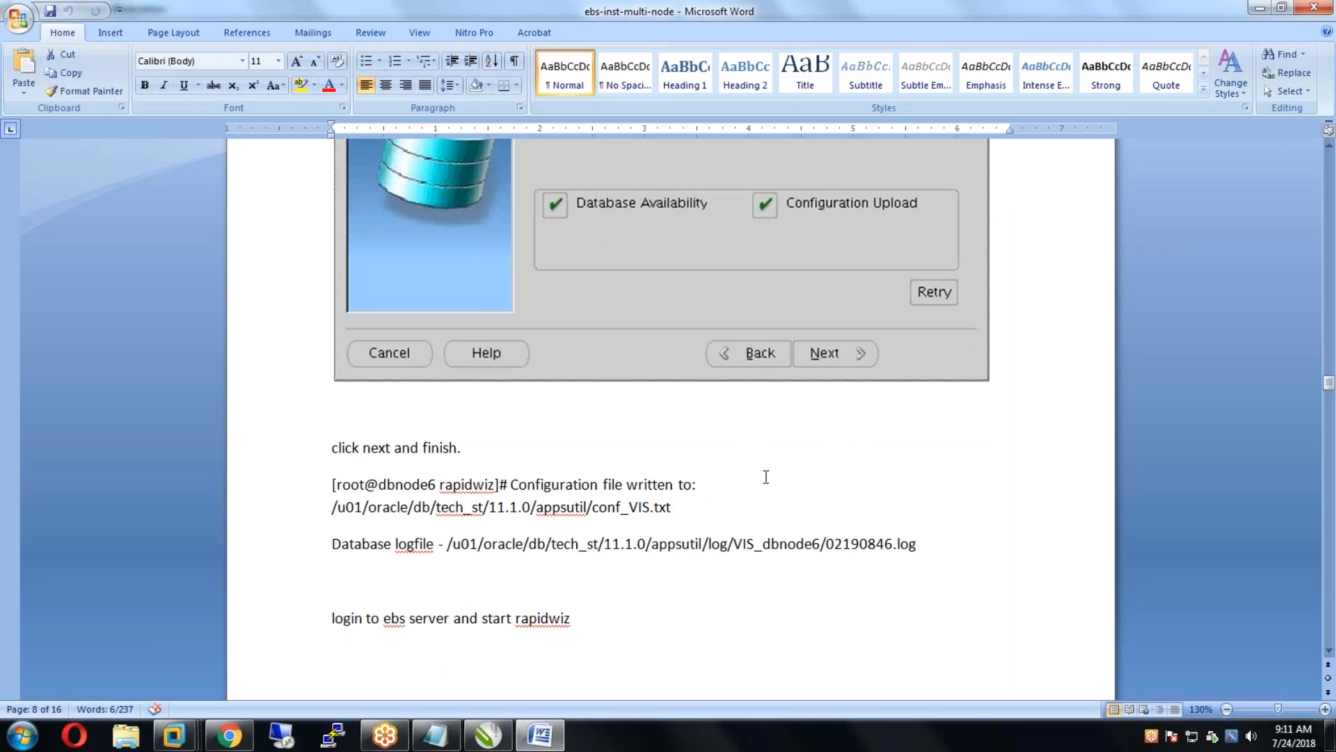
scroll(765, 477, down, 3)
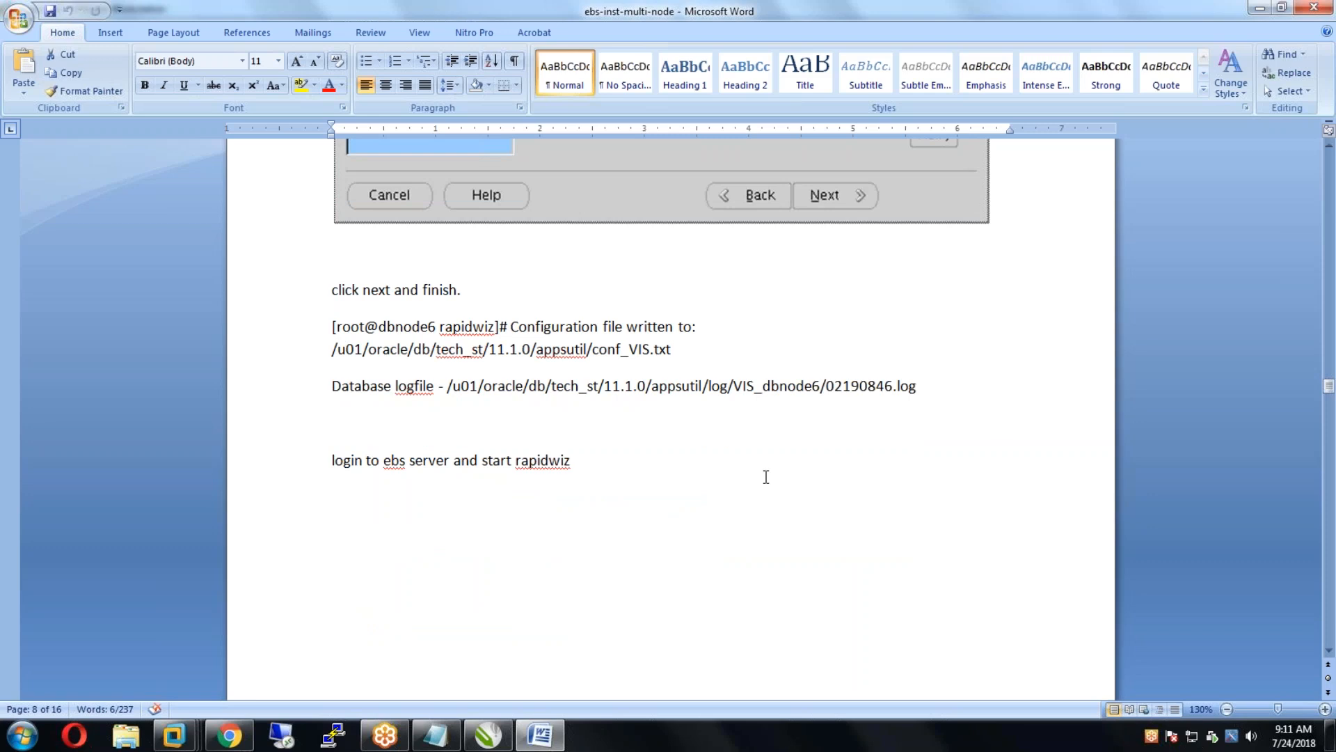
- Review the ebsnode5 Rapid Install Wizard screenshots from the Welcome screen to the saved-configuration entry in Configuration Choice
scroll(759, 450, down, 10)
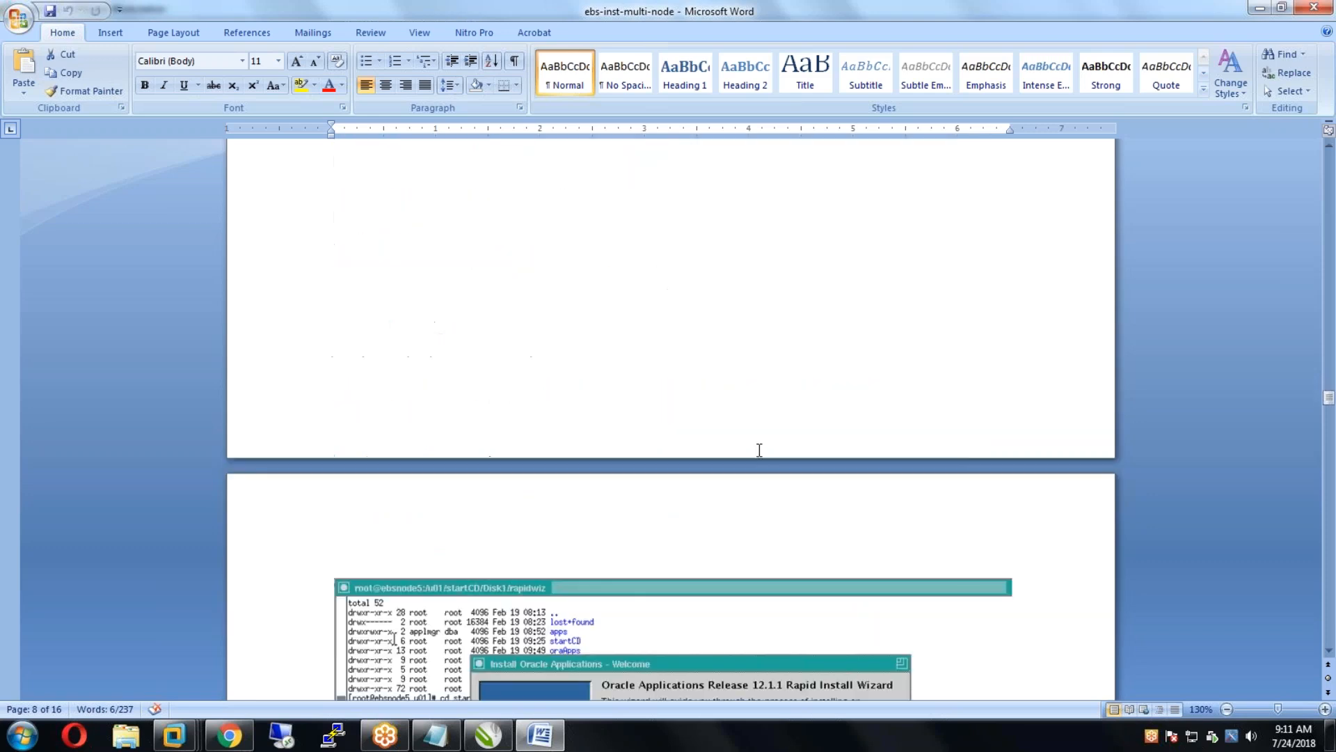
scroll(770, 439, down, 6)
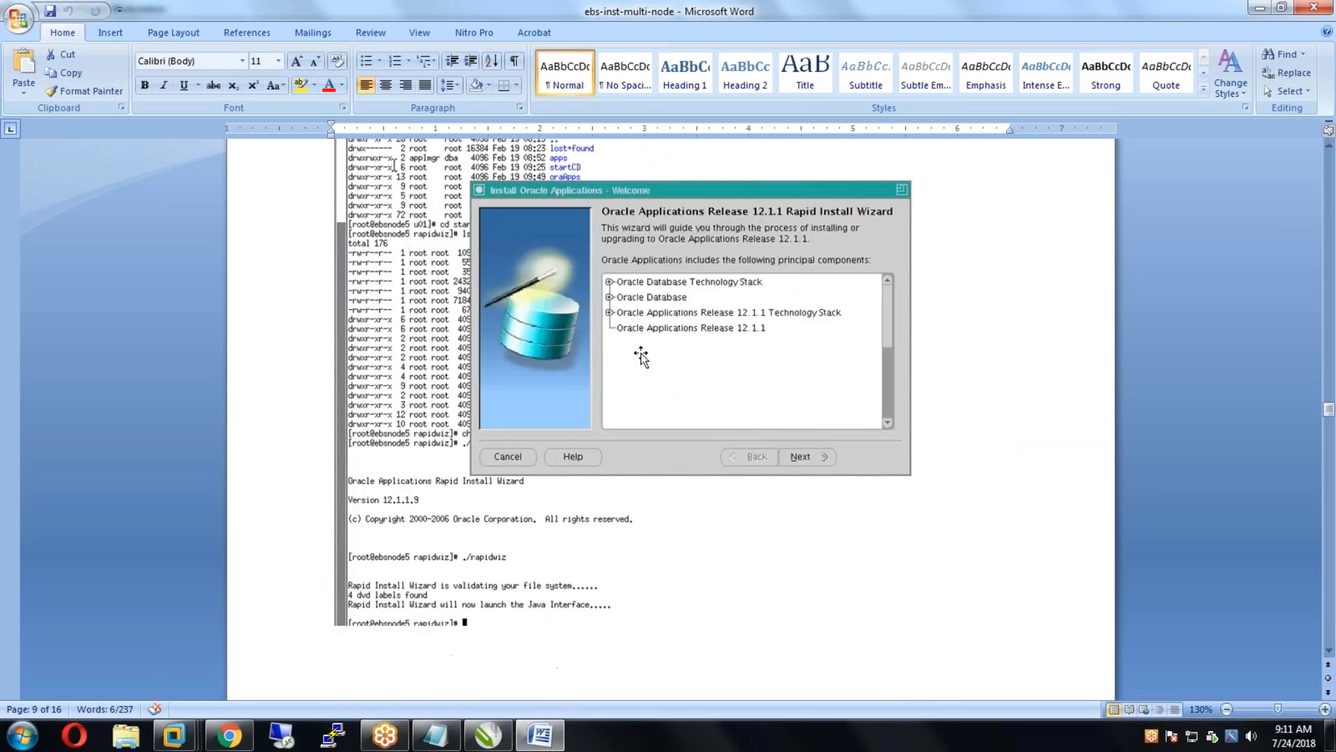
scroll(793, 396, down, 10)
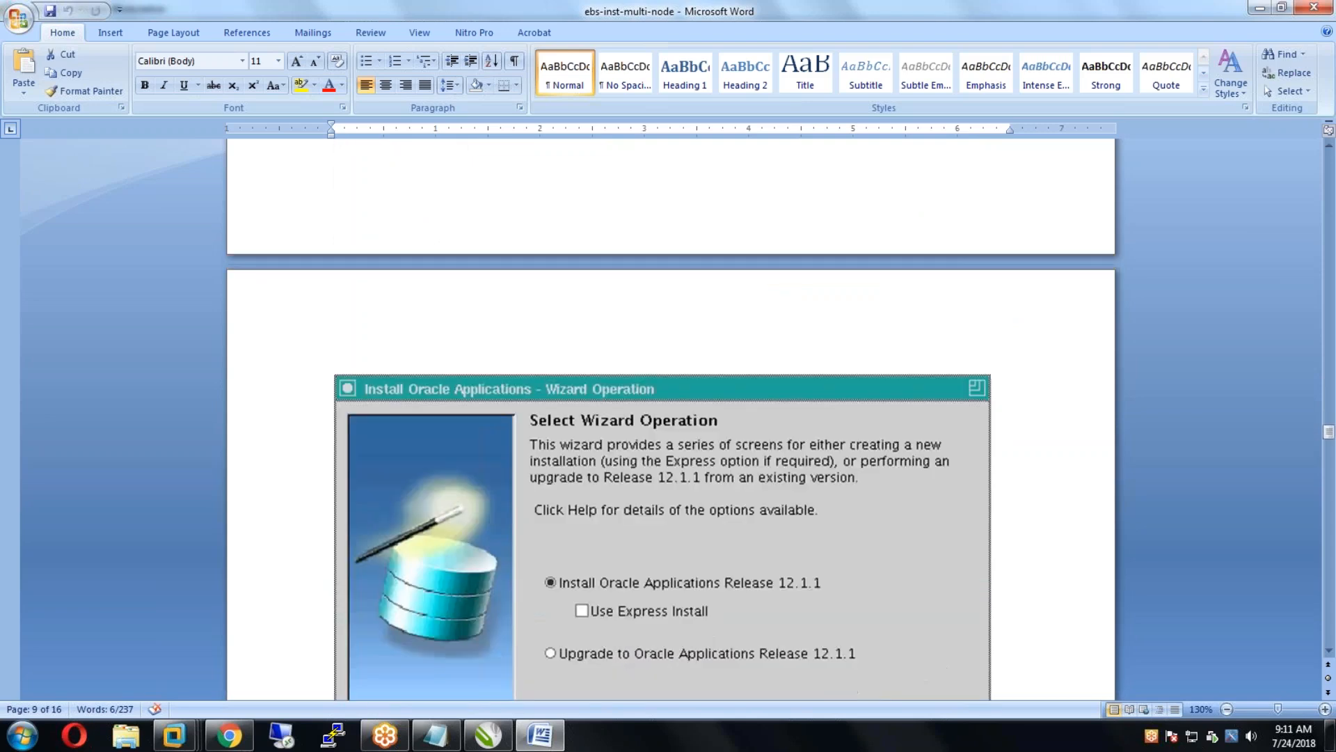
scroll(662, 369, down, 1)
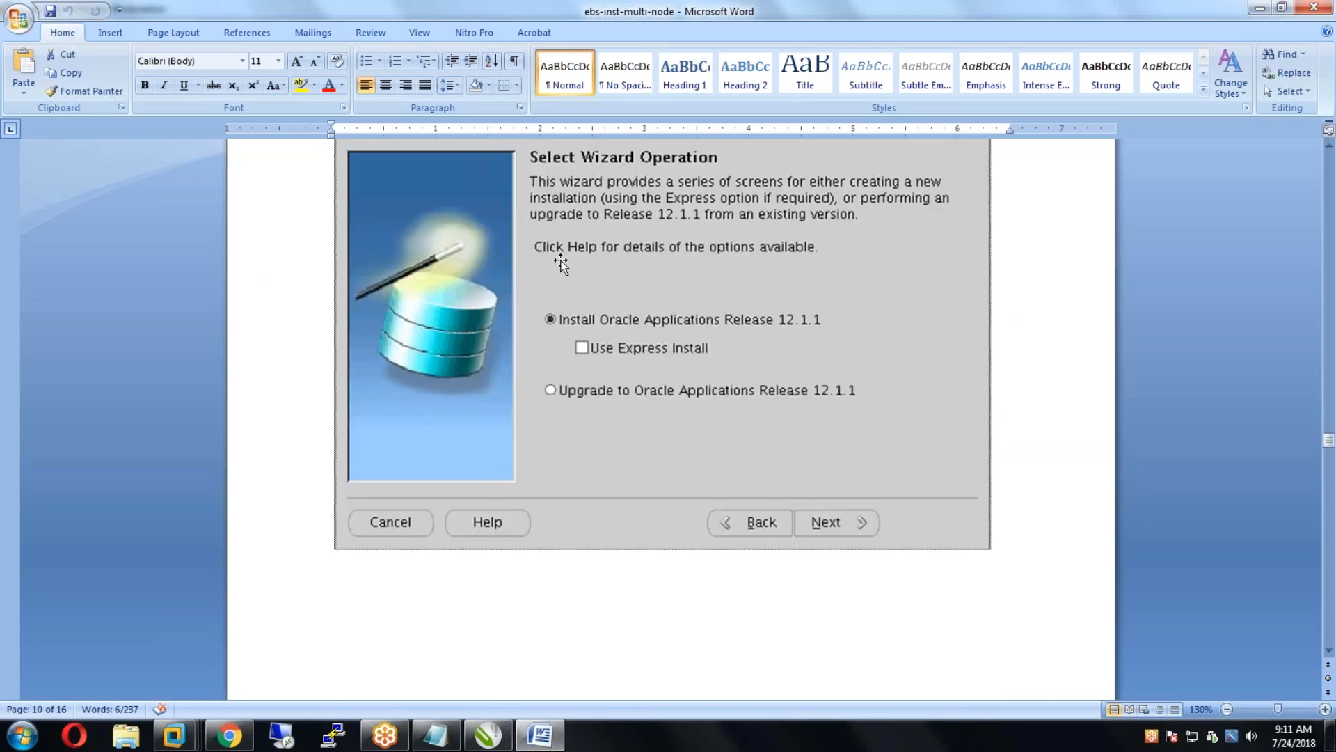
scroll(842, 343, down, 15)
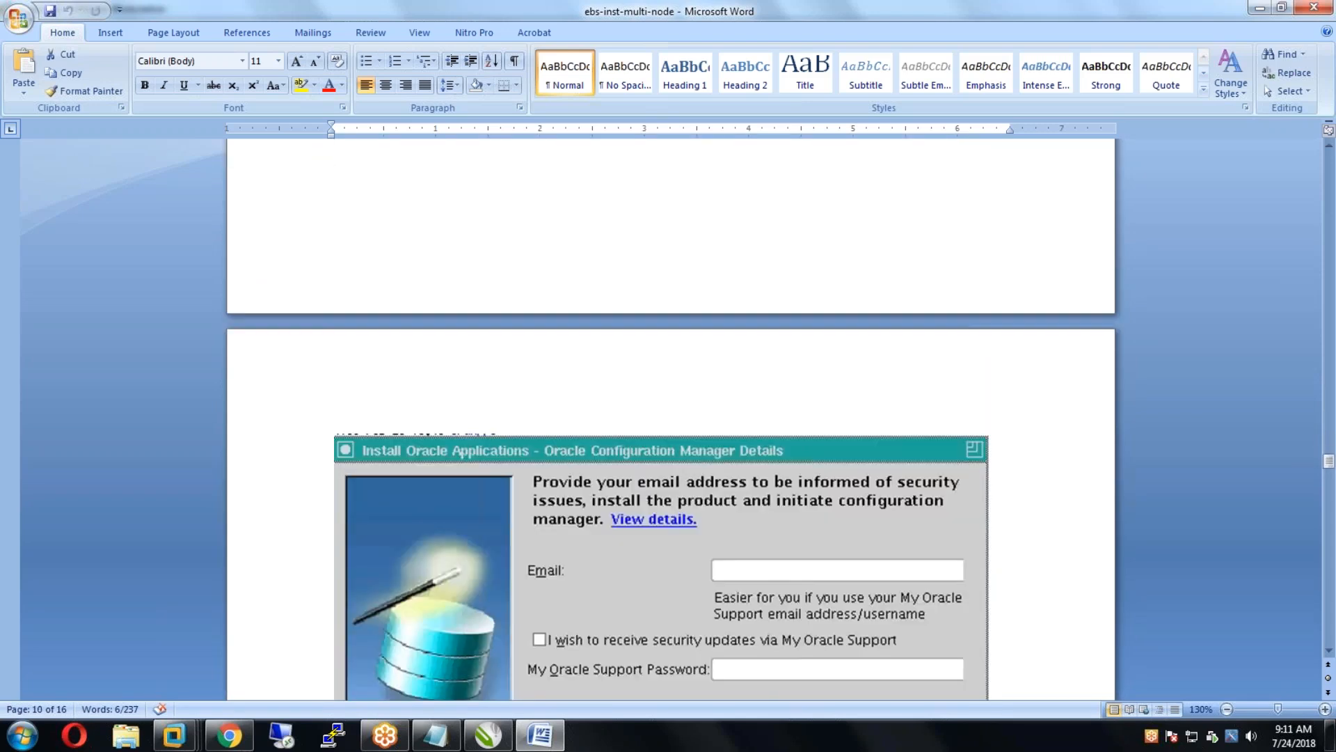
scroll(635, 461, down, 10)
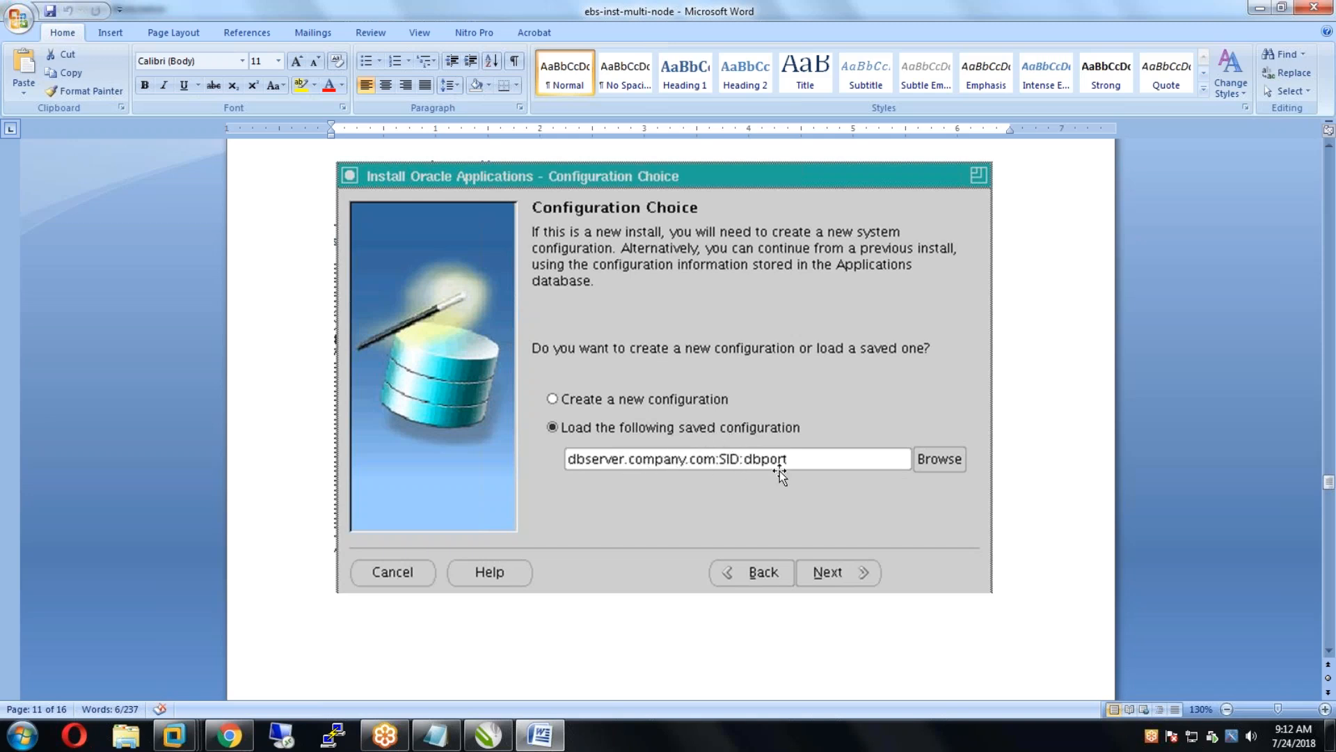
scroll(779, 454, down, 10)
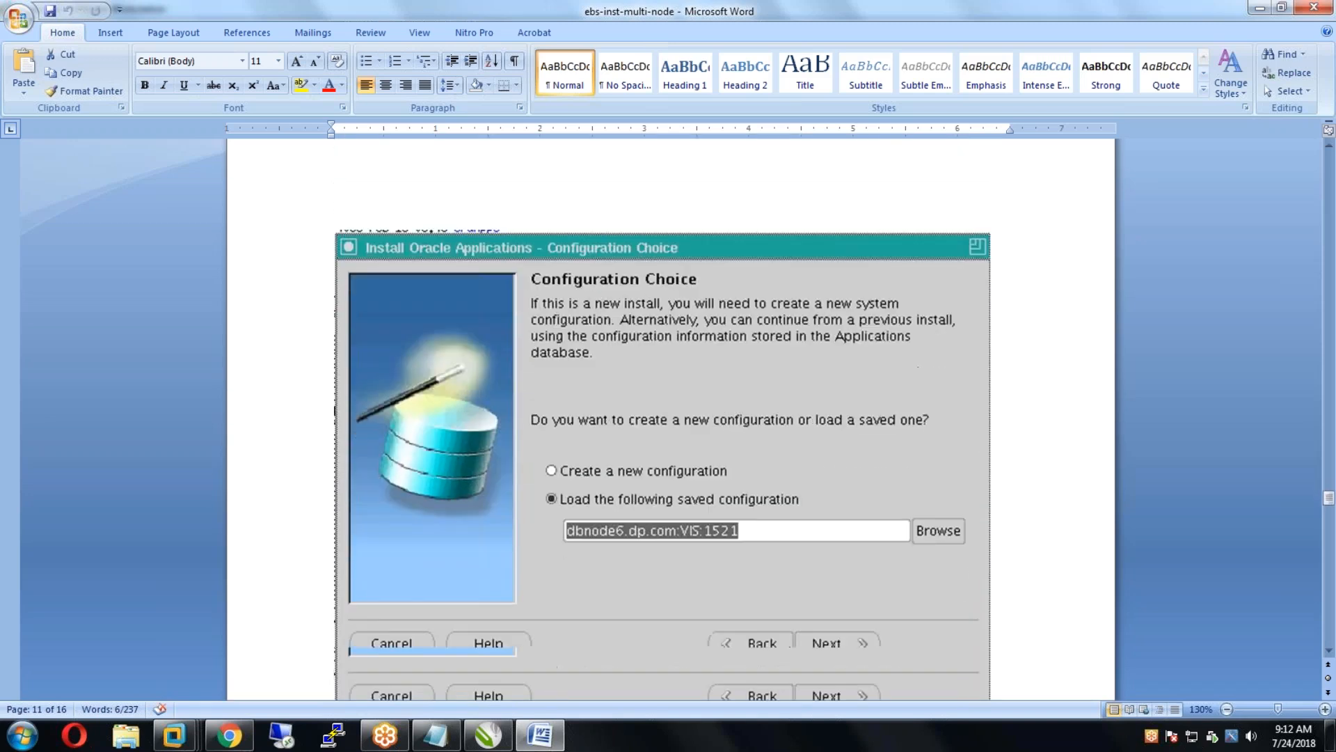
scroll(707, 548, down, 1)
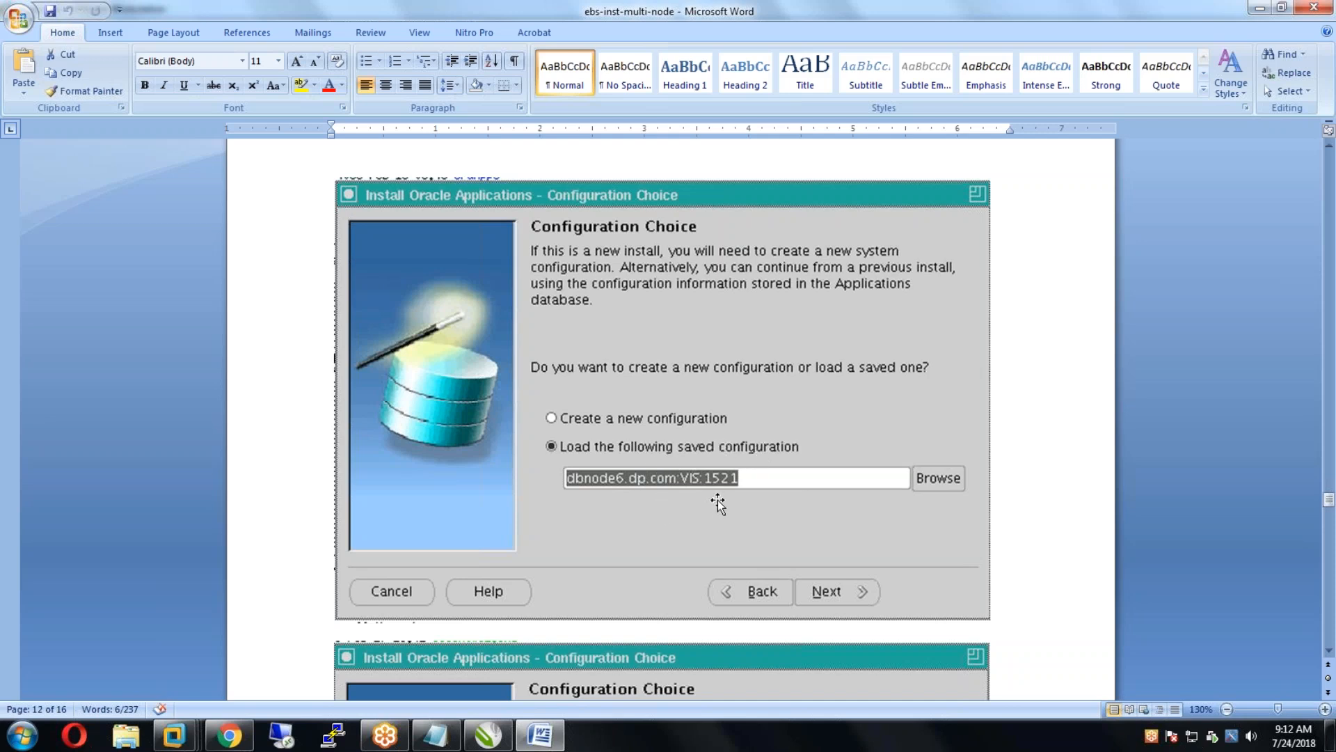
- Compare the Configuration Choice screenshots before and after the wizard alert, checking the database connect strings for VIS and DEV
scroll(717, 499, down, 7)
scroll(717, 500, down, 2)
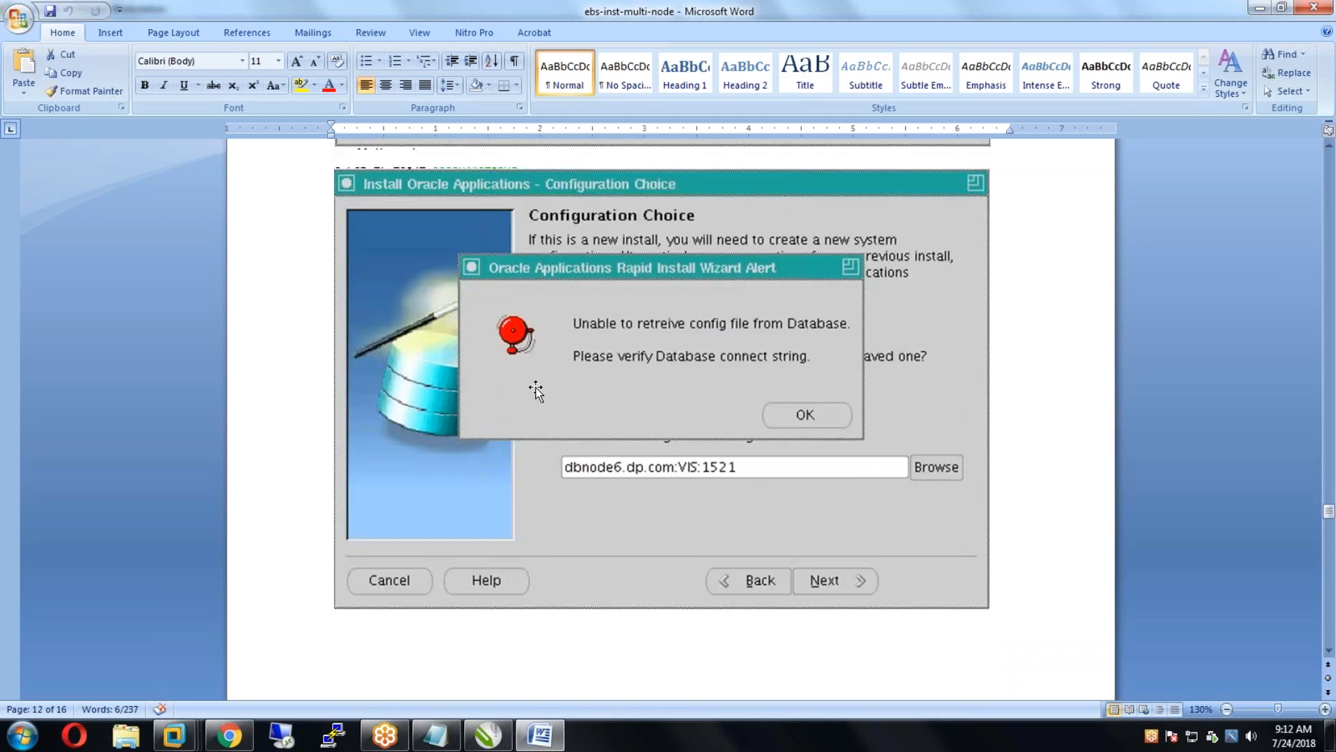
scroll(693, 408, down, 3)
scroll(694, 406, down, 10)
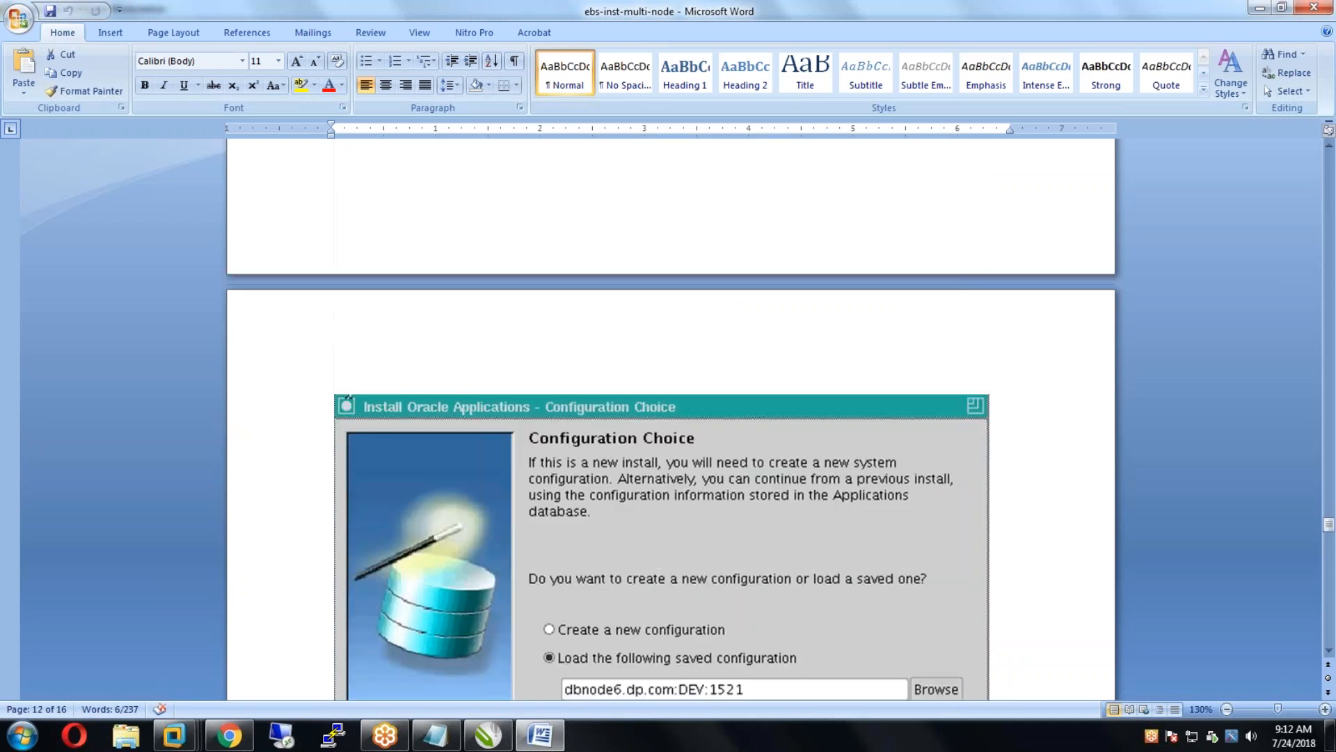
scroll(672, 327, down, 2)
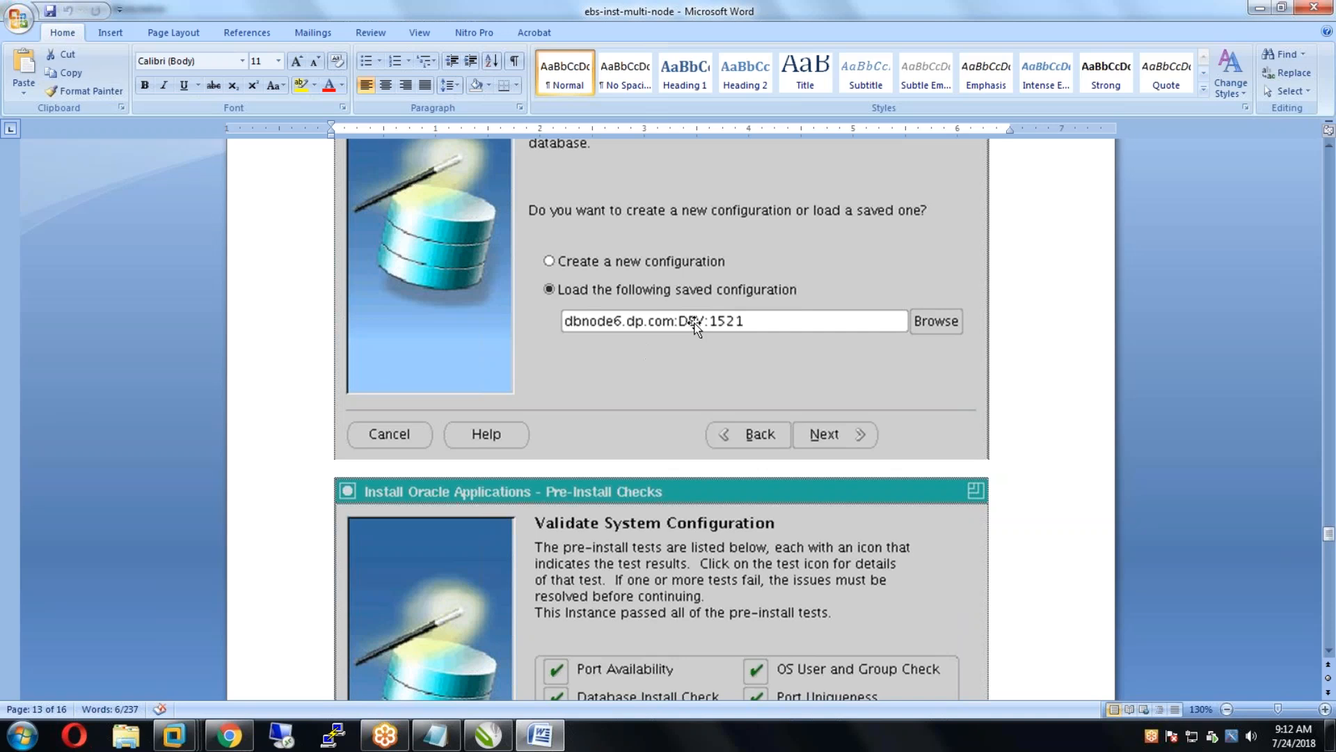
scroll(752, 399, up, 12)
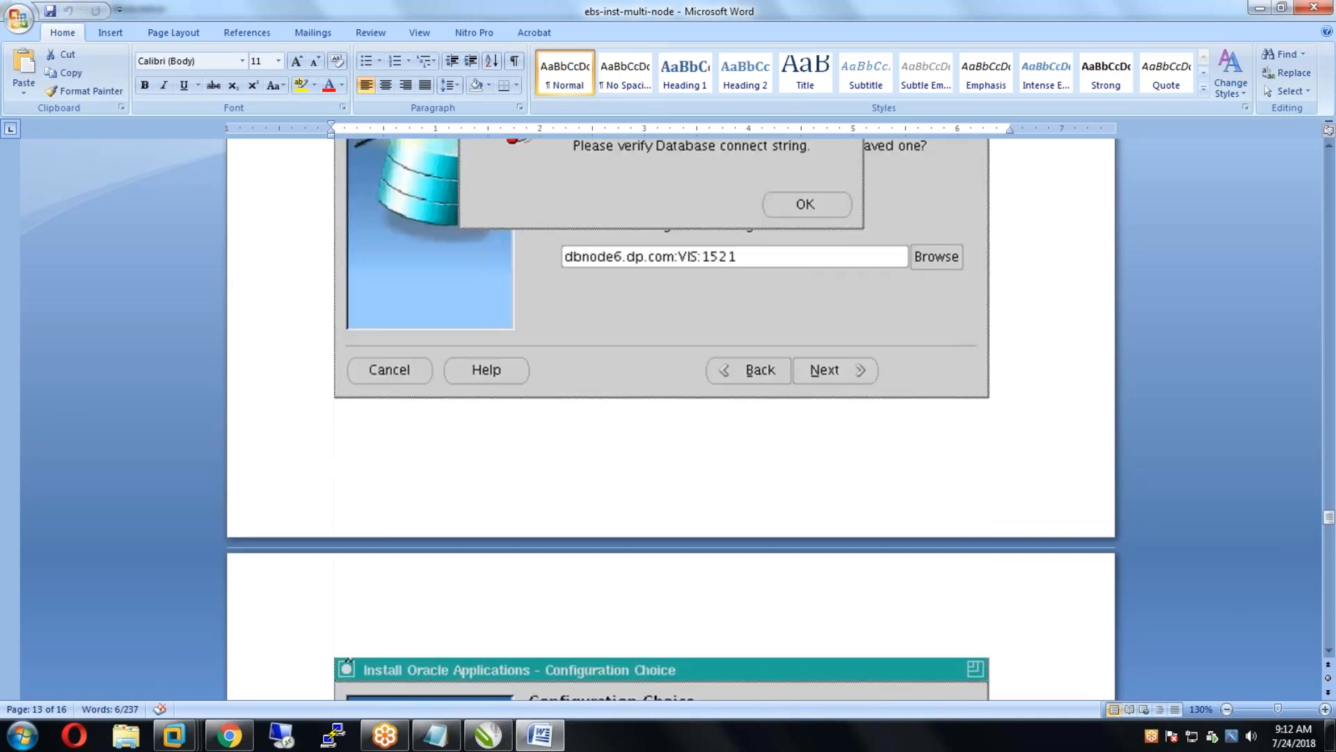
scroll(758, 605, up, 7)
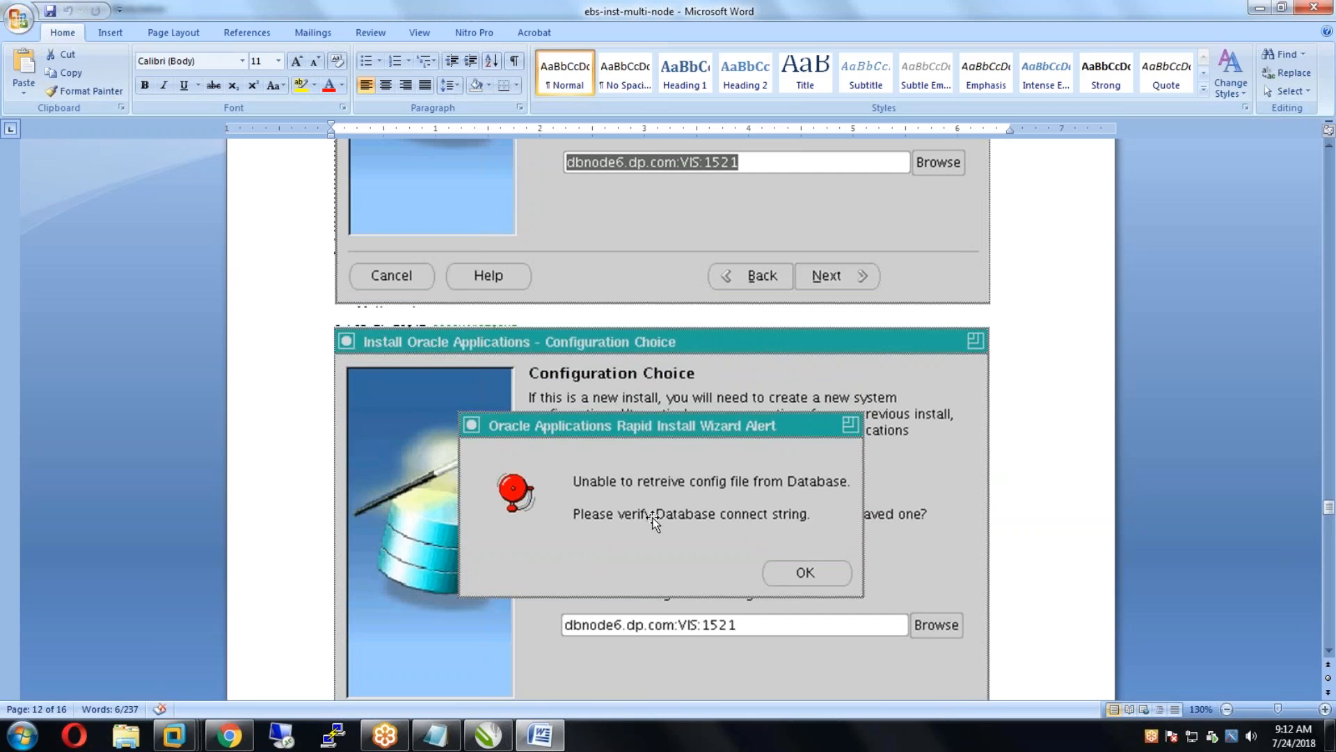
scroll(717, 529, down, 20)
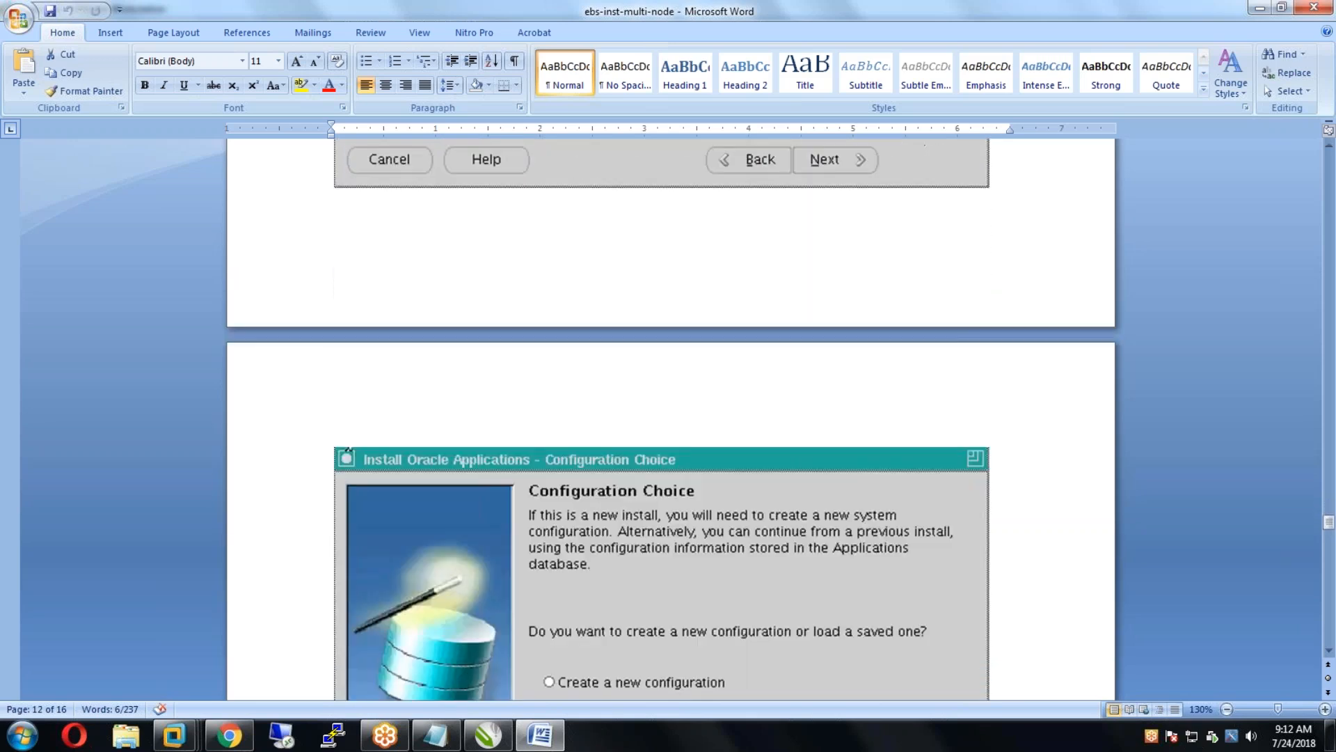
- Review the application node's screenshots from Pre-Install Checks through Post-Install Checks and read the RW-50015 error and solution section
scroll(608, 466, down, 5)
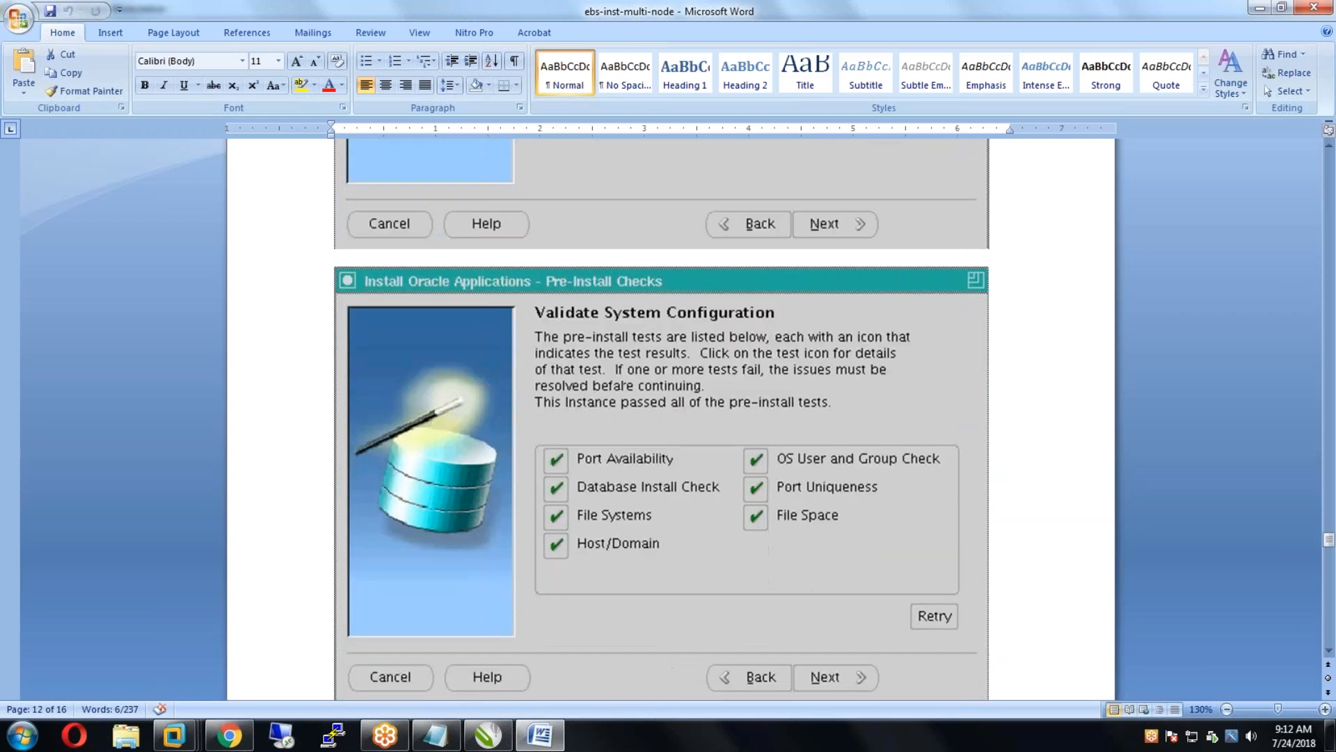
scroll(522, 524, down, 10)
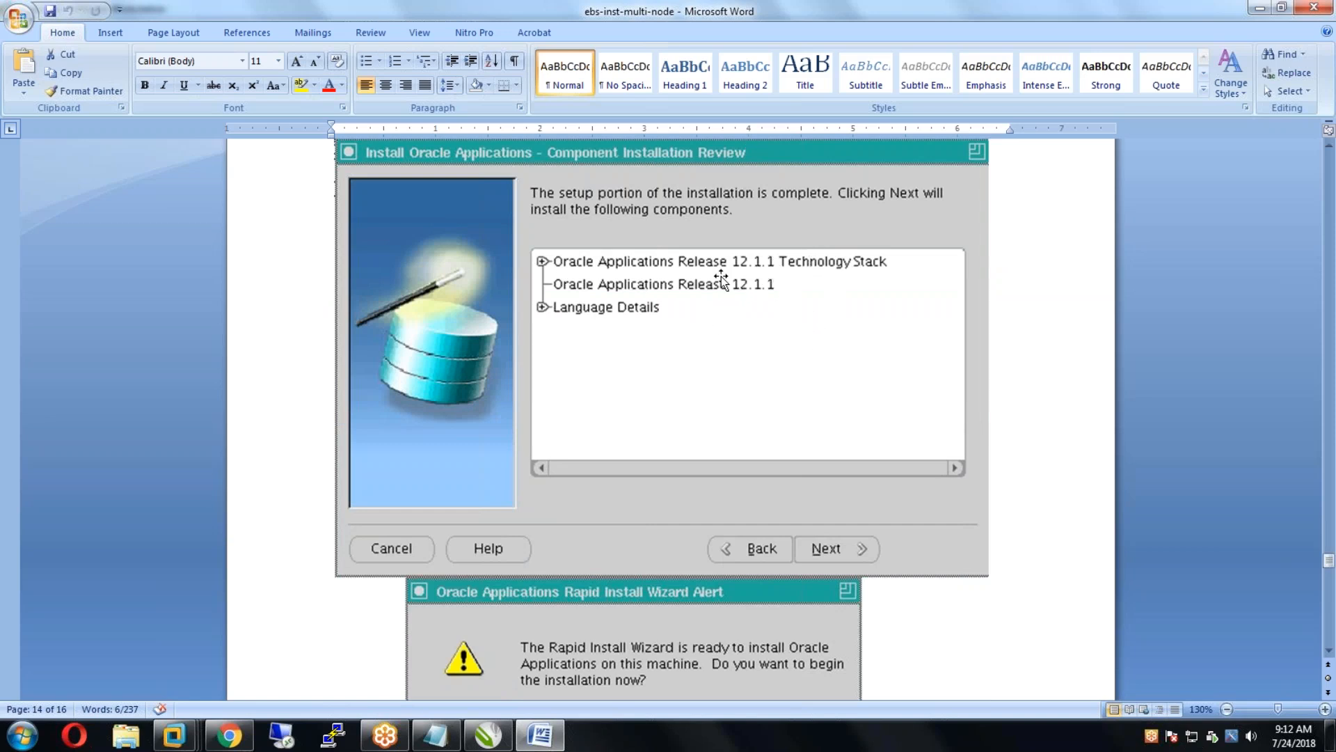
scroll(785, 369, down, 7)
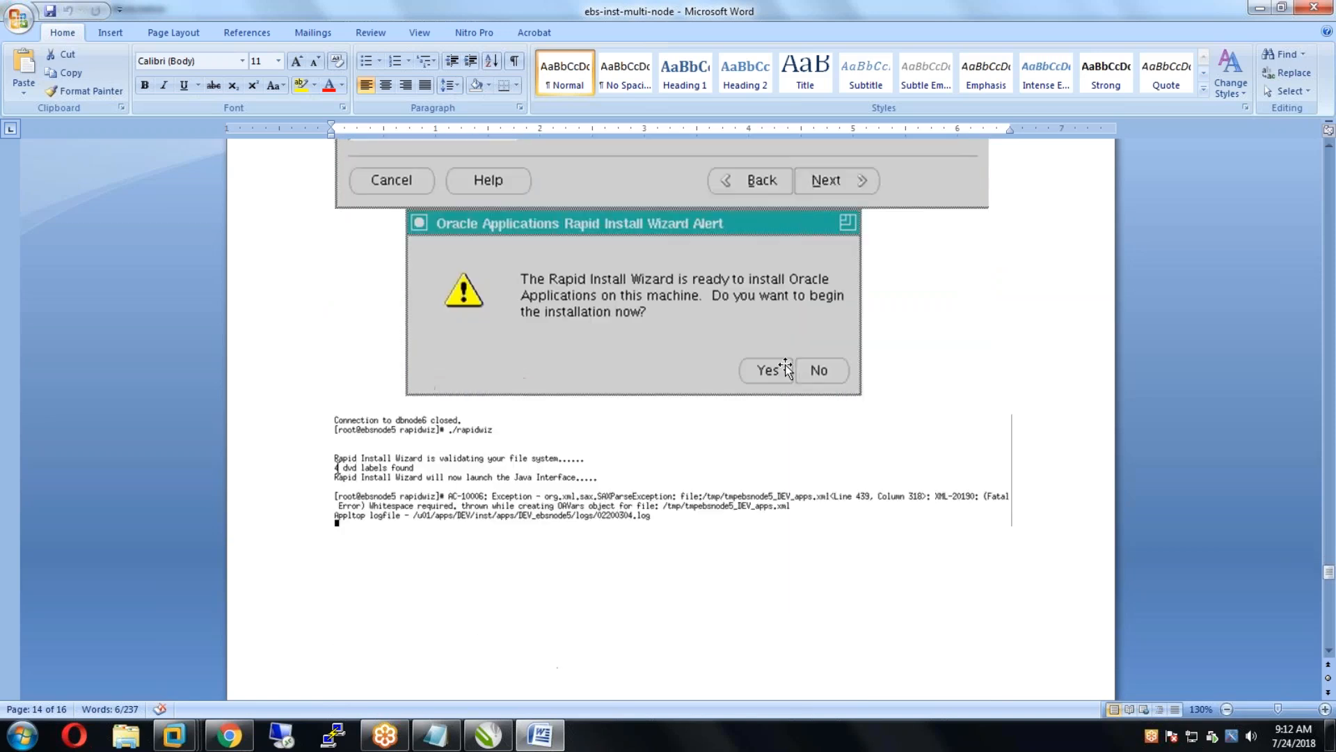
scroll(620, 263, down, 13)
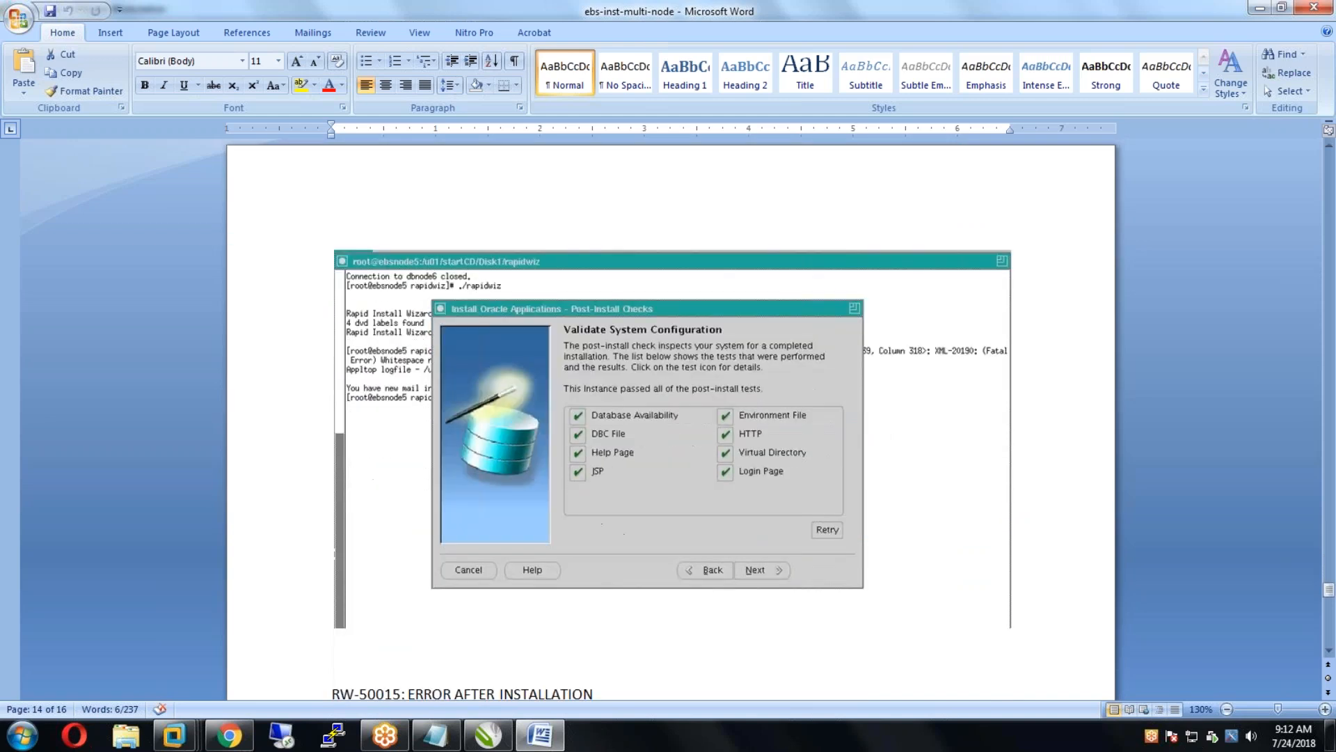
scroll(625, 466, down, 1)
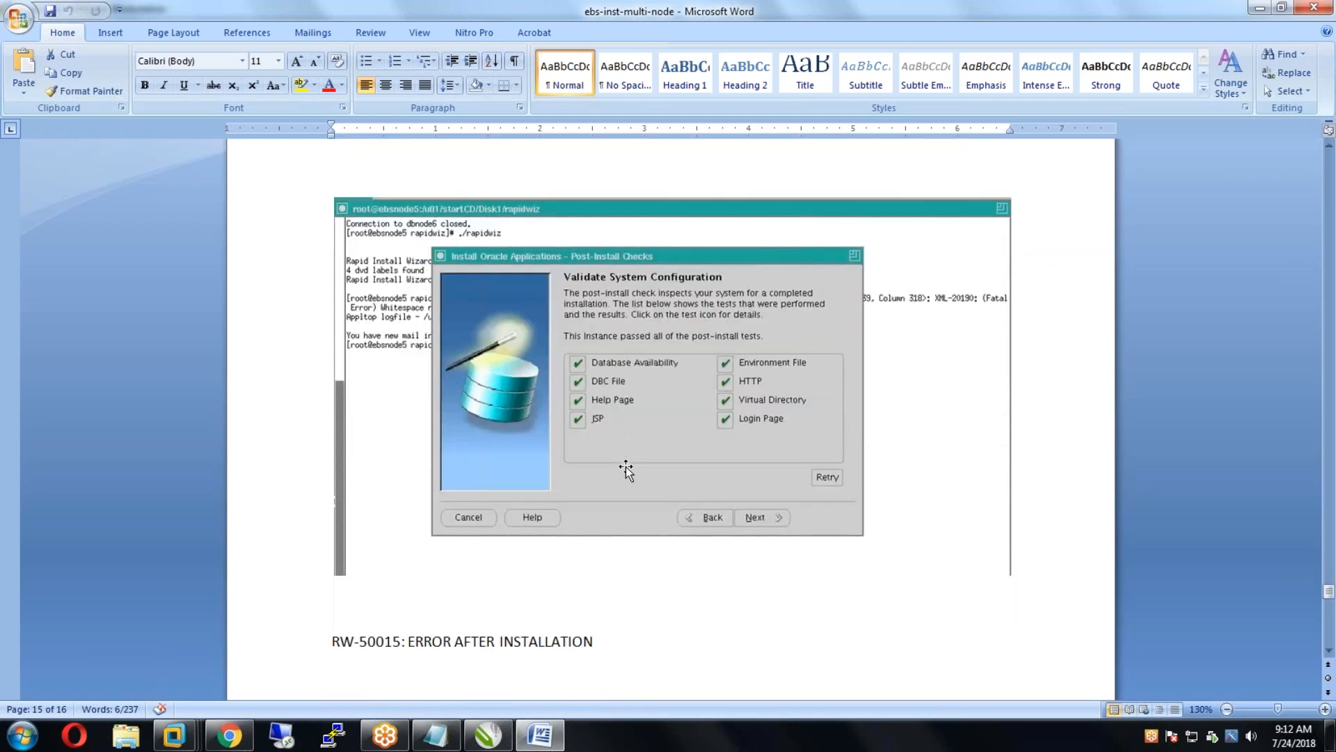
scroll(625, 466, down, 6)
scroll(670, 417, down, 1)
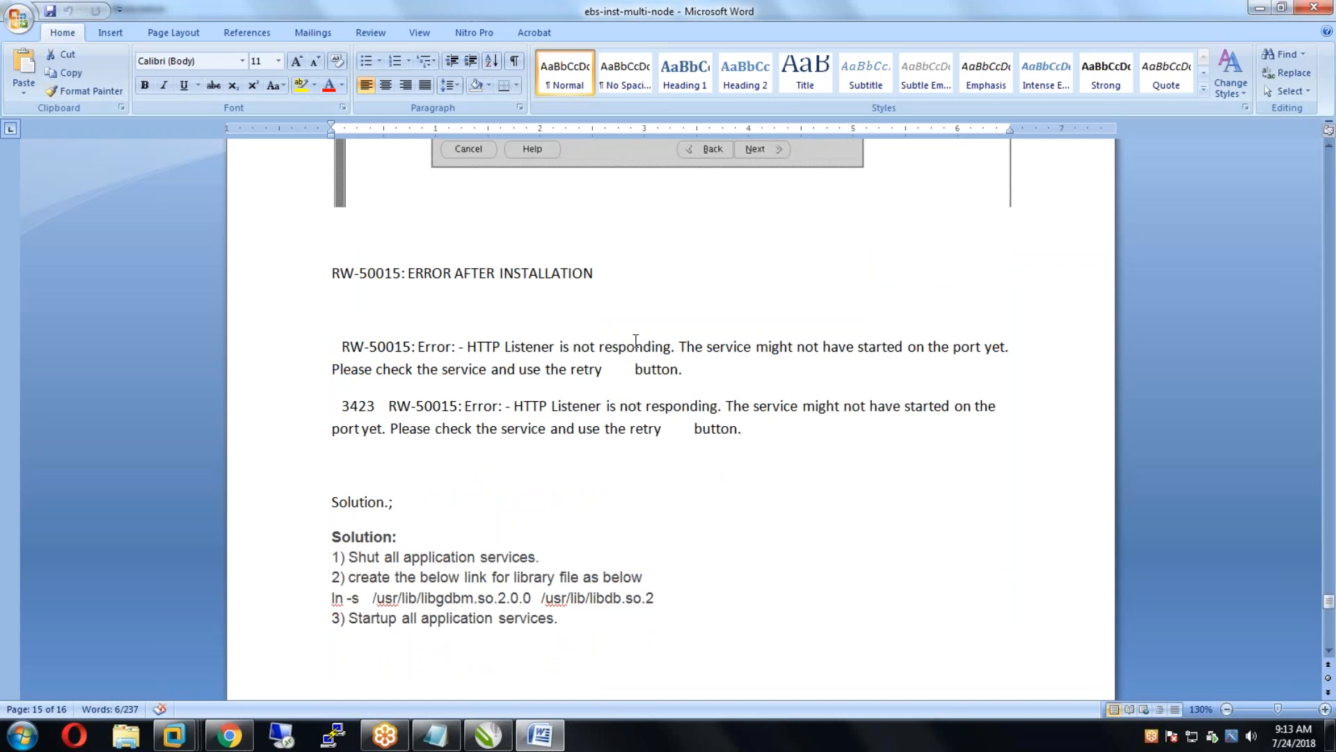
- Read the RW-50015 solution with its library link command, the HOME_URL query output and the environment file paths in the guide
scroll(696, 536, down, 3)
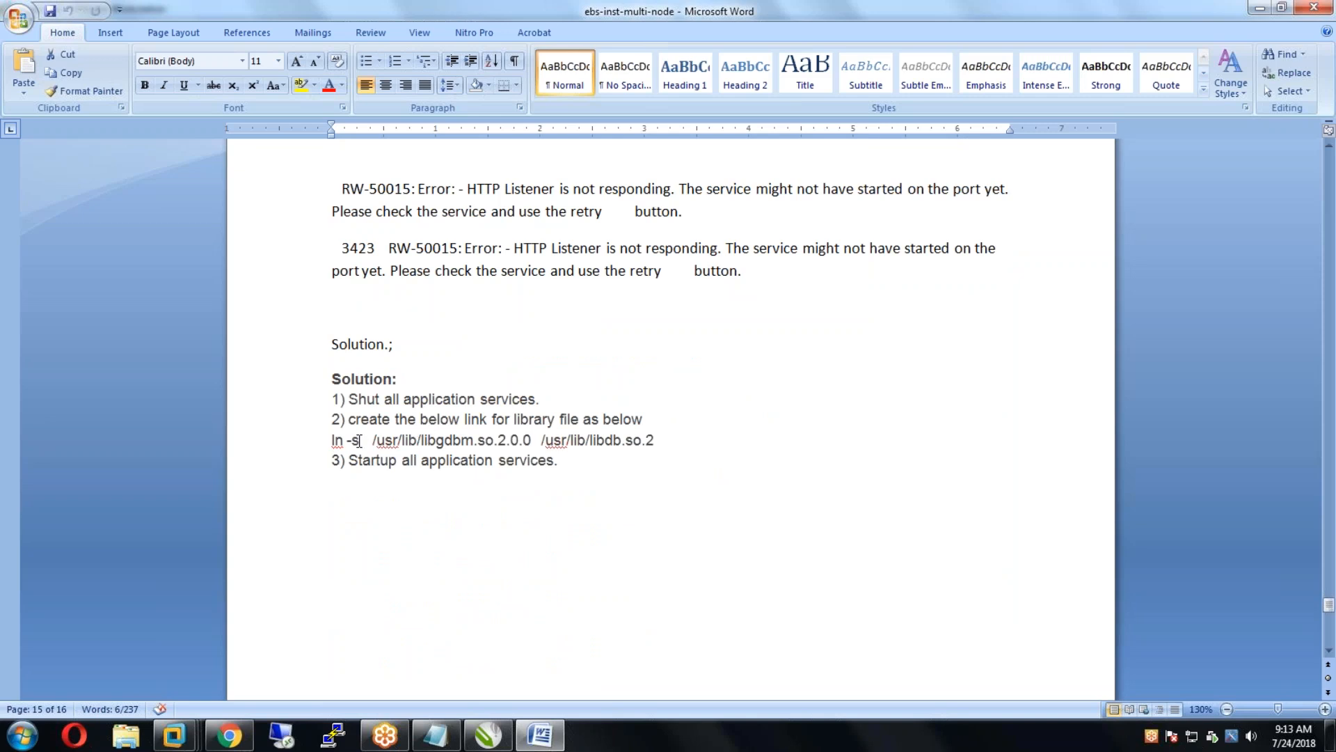
drag(332, 441, 662, 444)
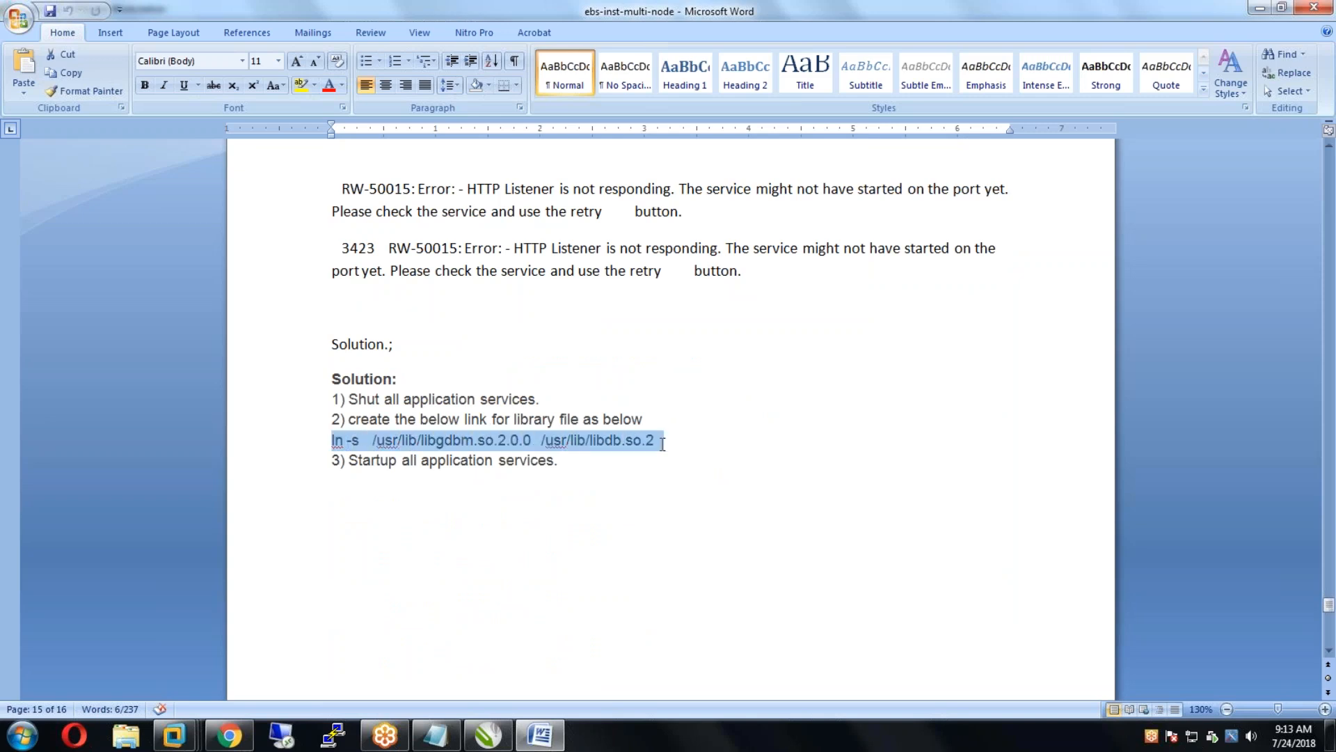
scroll(661, 452, down, 4)
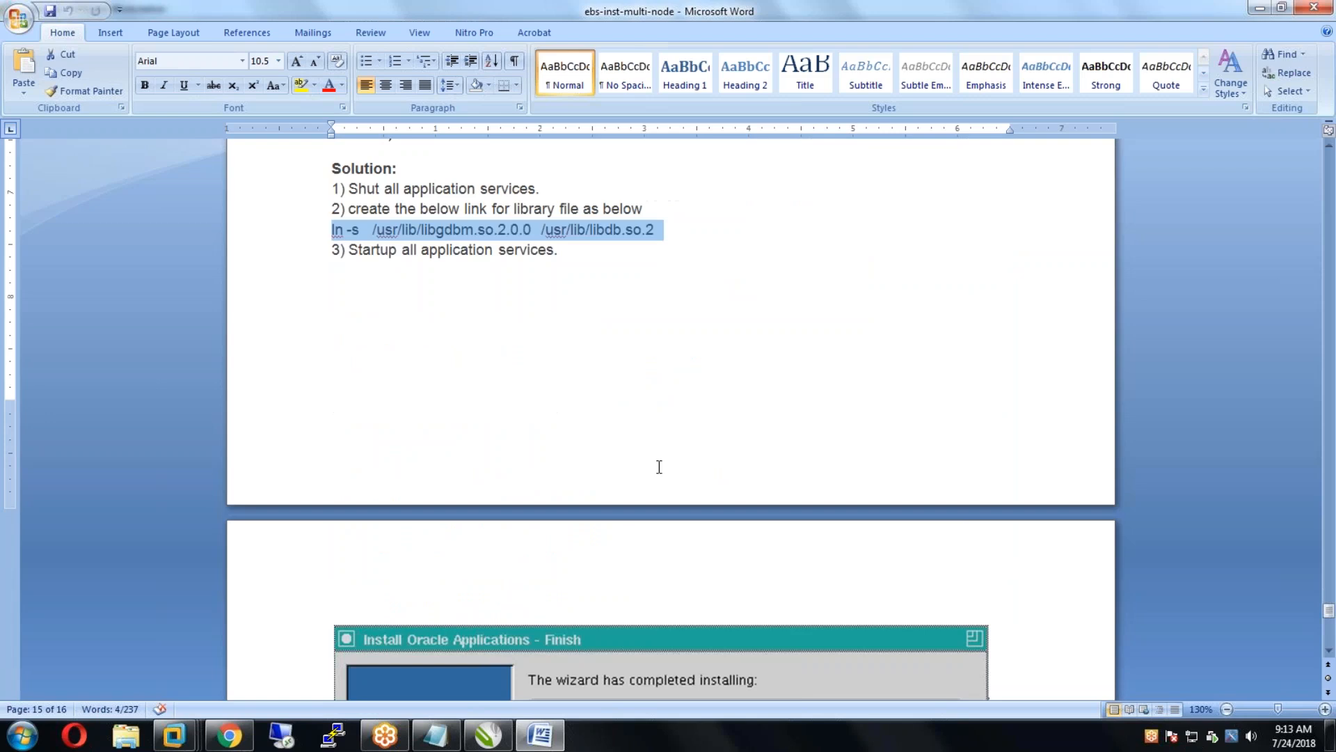
scroll(661, 463, down, 15)
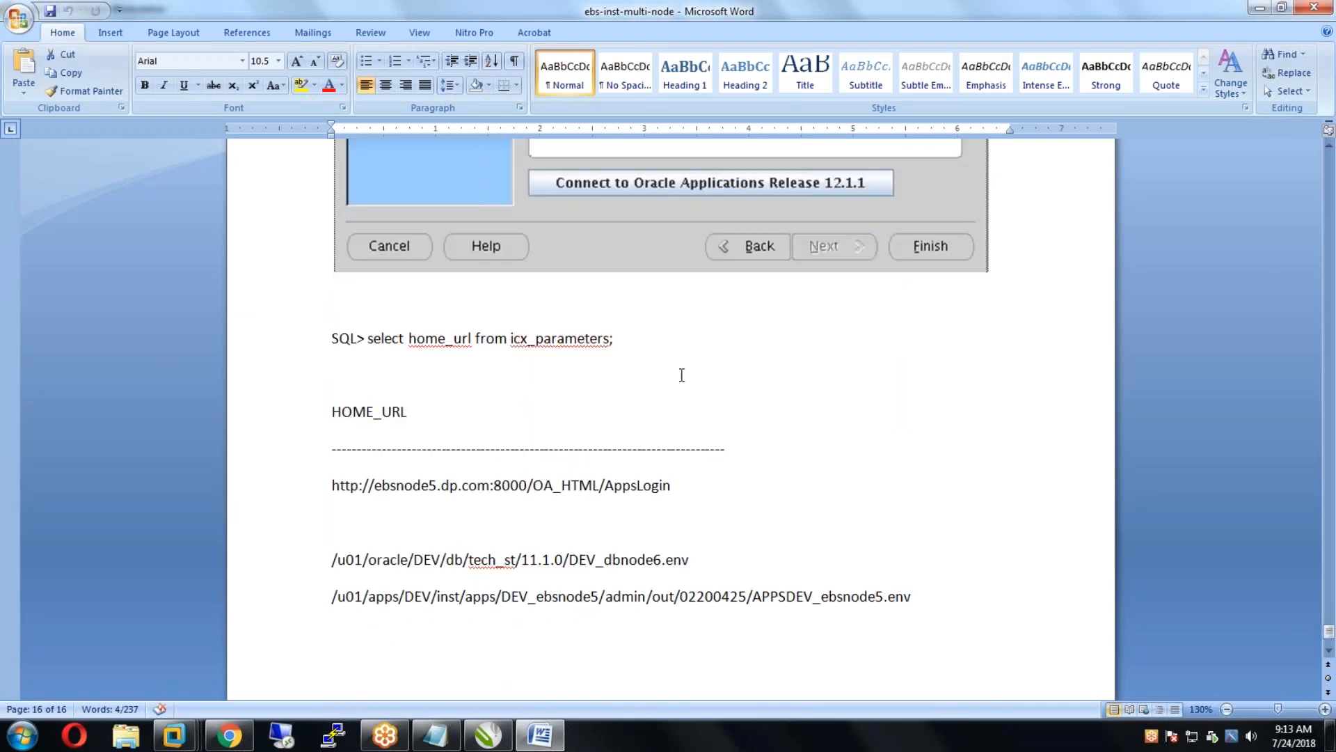
drag(333, 408, 710, 471)
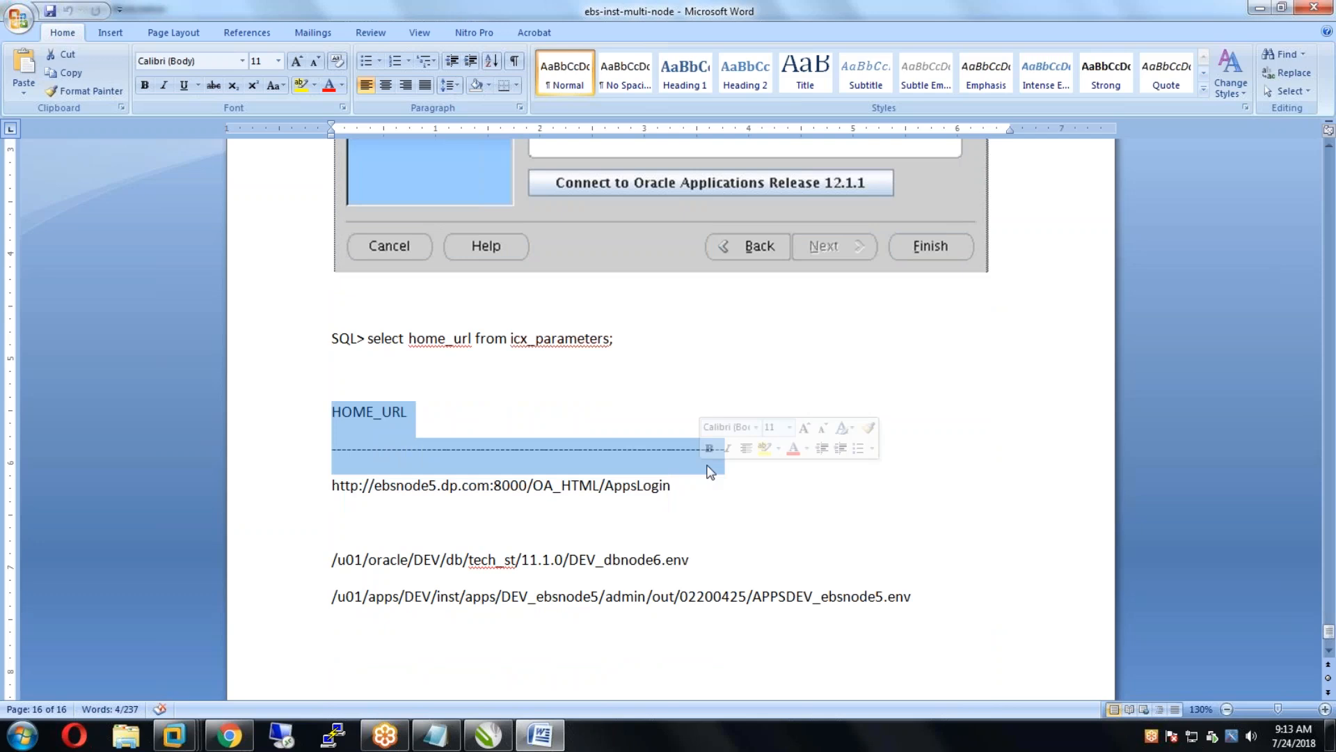
scroll(709, 466, down, 4)
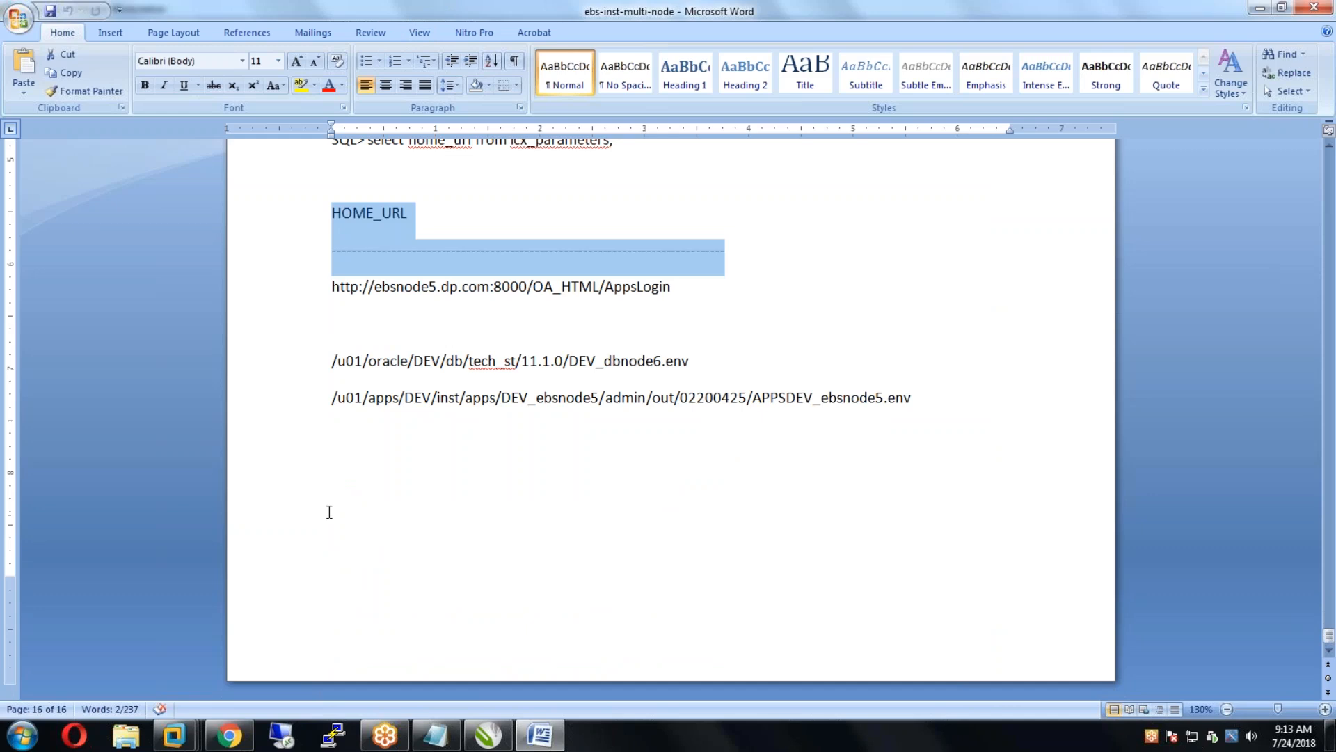
- Switch to the dbnode virtual machine in VMware Workstation, clear its root terminal and maximize the terminal window
key(super)
click(535, 738)
key(ctrl+n)
key(alt+Tab)
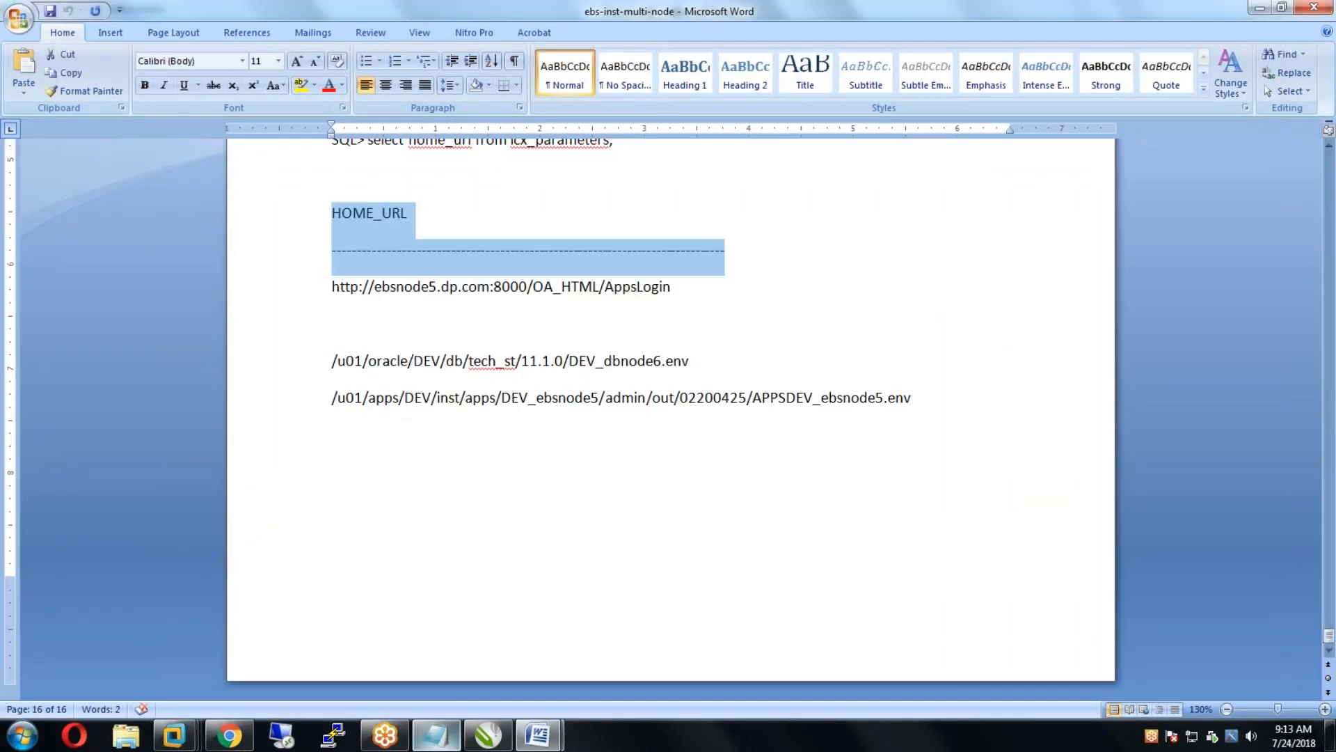
click(174, 734)
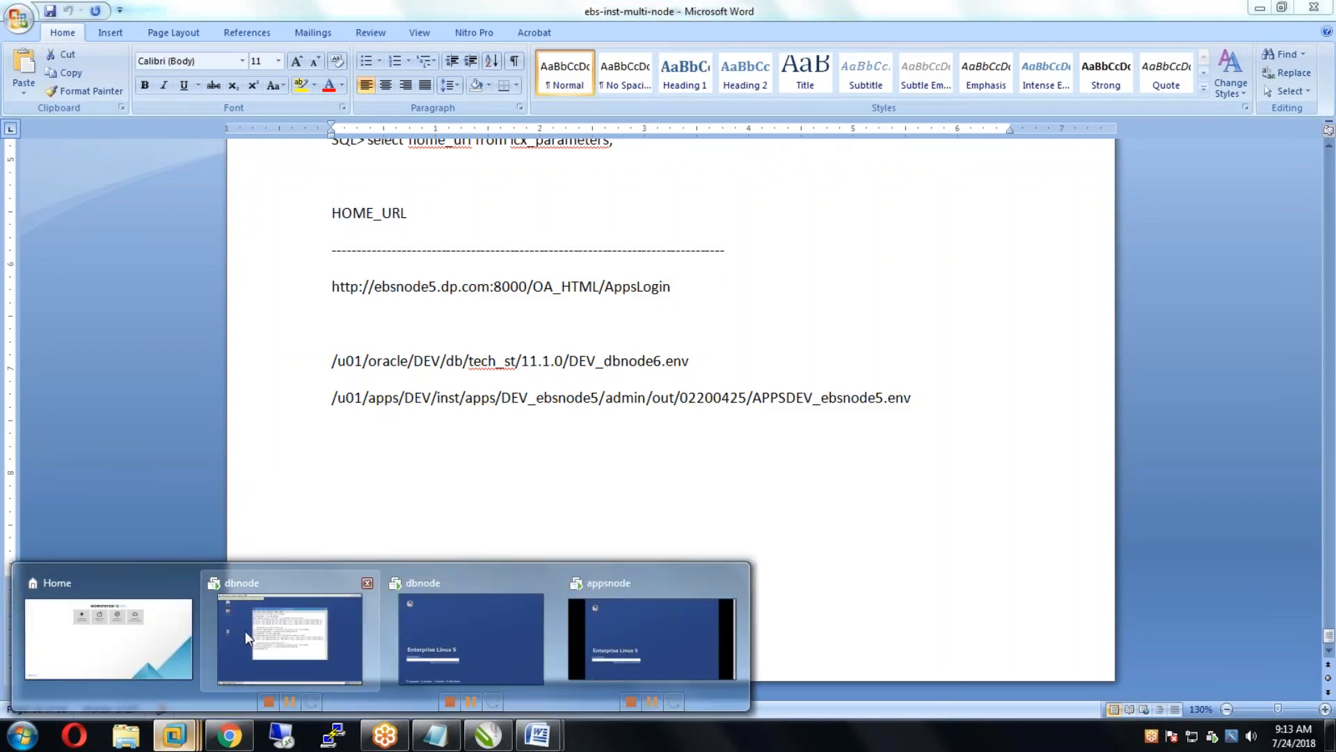
click(261, 629)
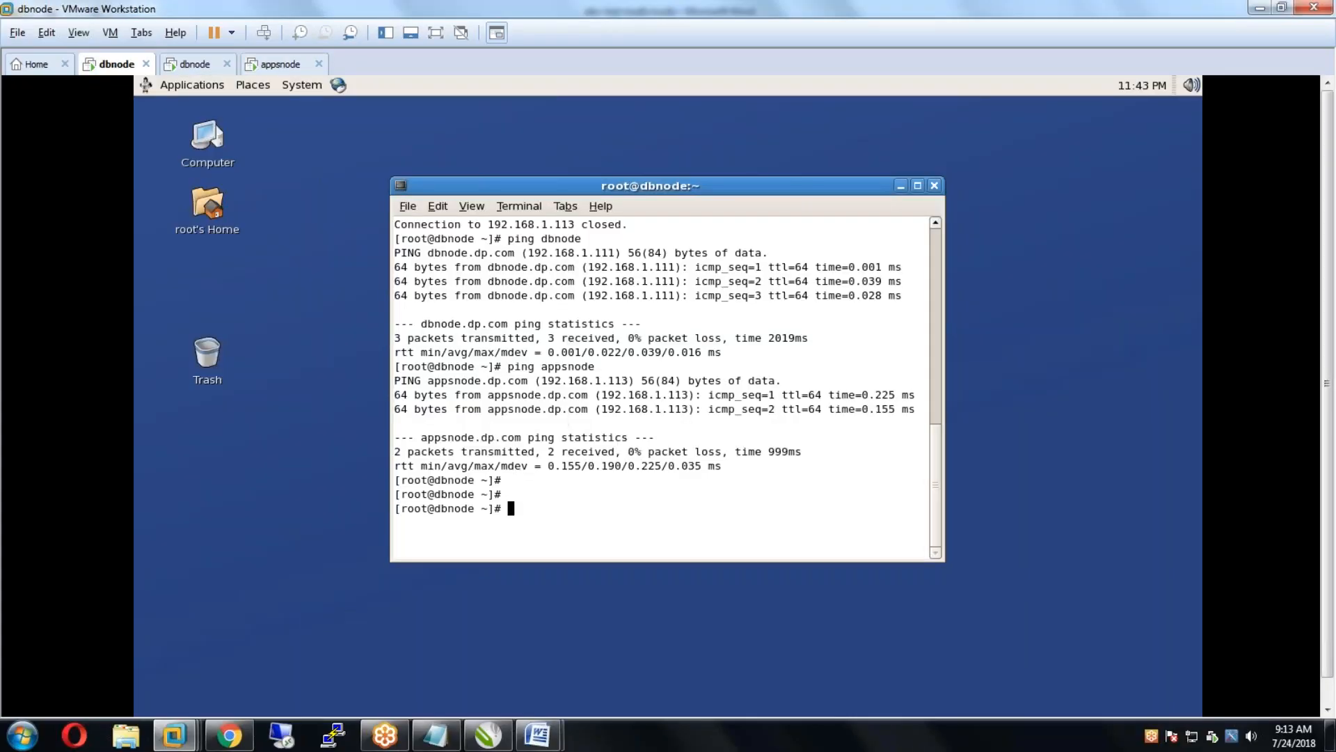
text(clear)
key(Return)
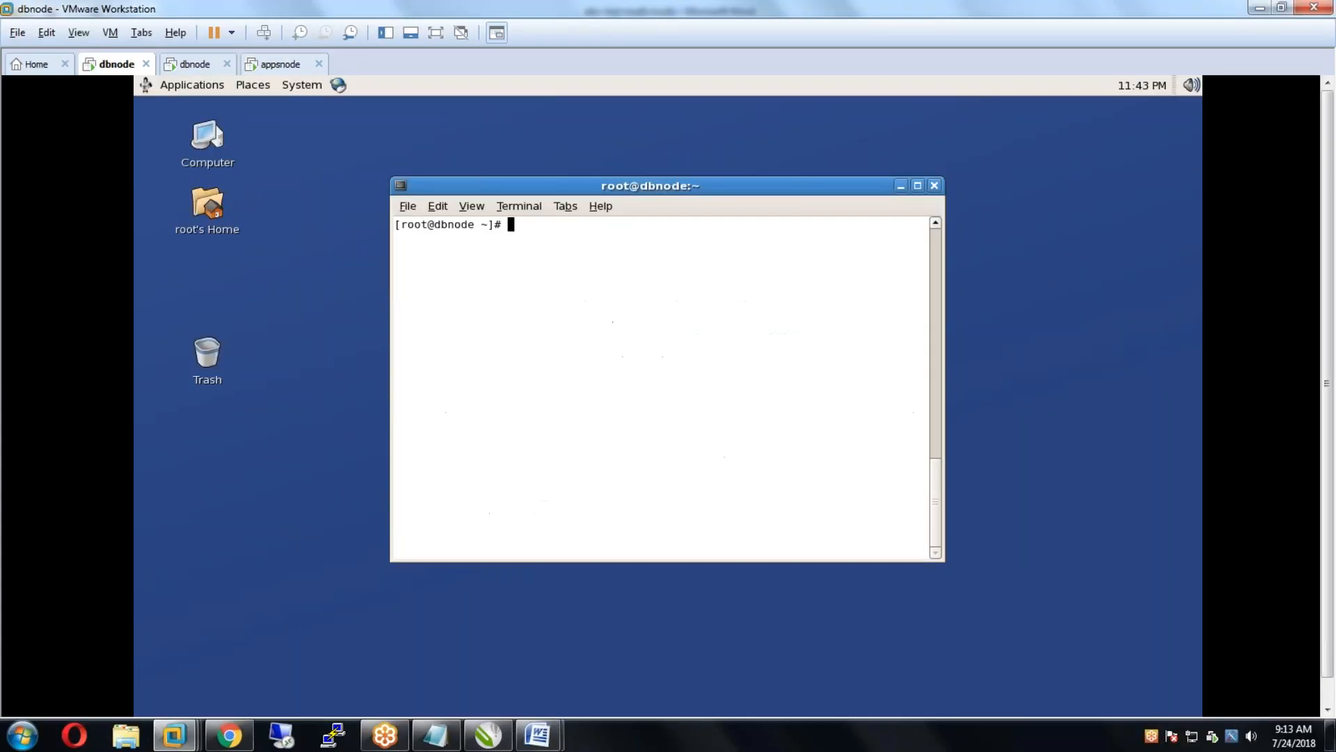
click(917, 185)
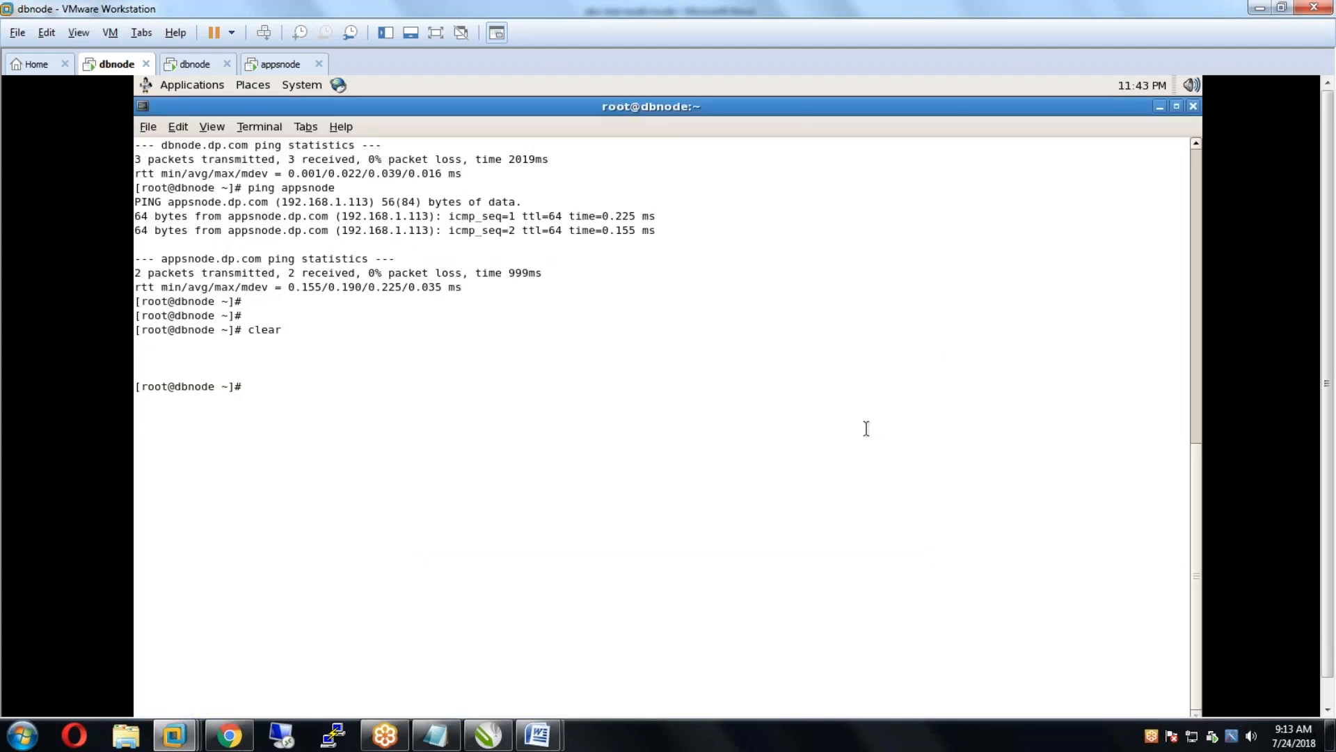
- Clear the terminal and allow X connections from any host with xhost +
text(clear)
key(Return)
text(xhost +)
key(Return)
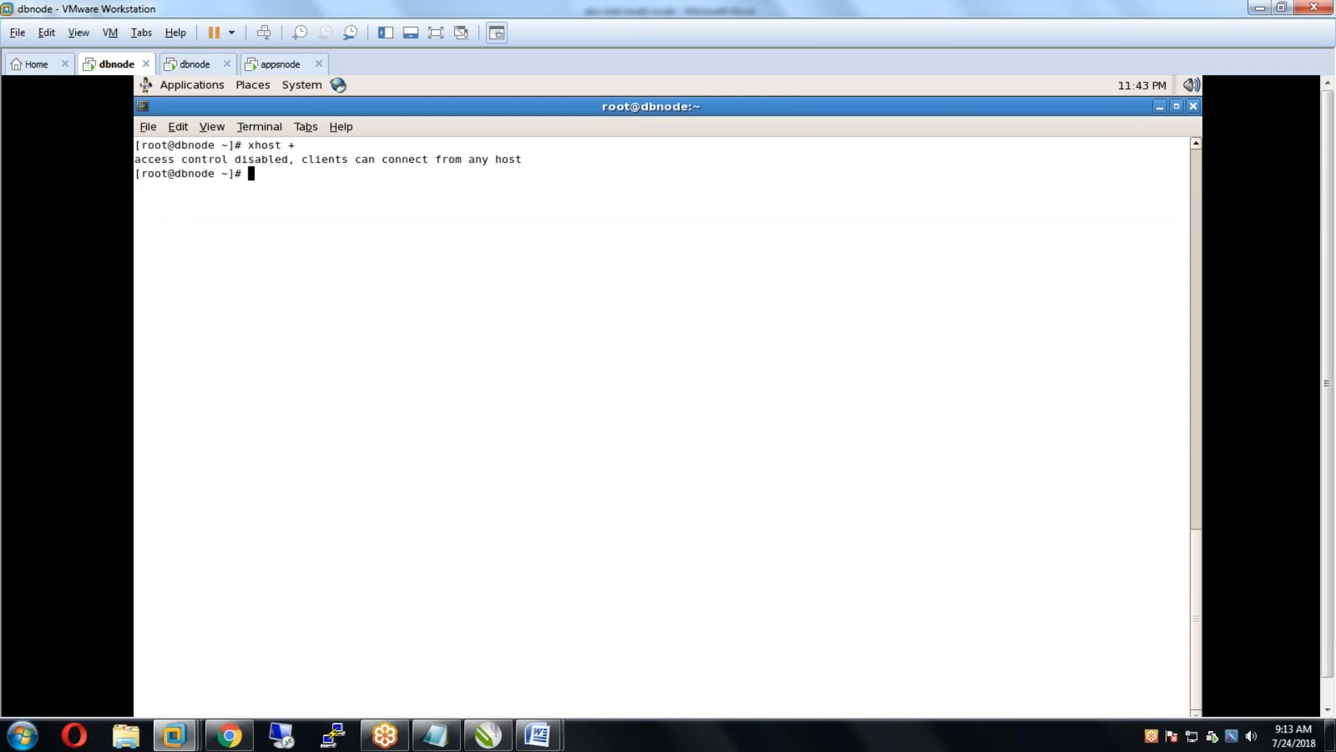
- Try to check disk usage with df- h, and create the directory /u01/oracle with its parent directories
text(df- h)
key(Return)
text(mkdir -p /u01/oracle)
key(Return)
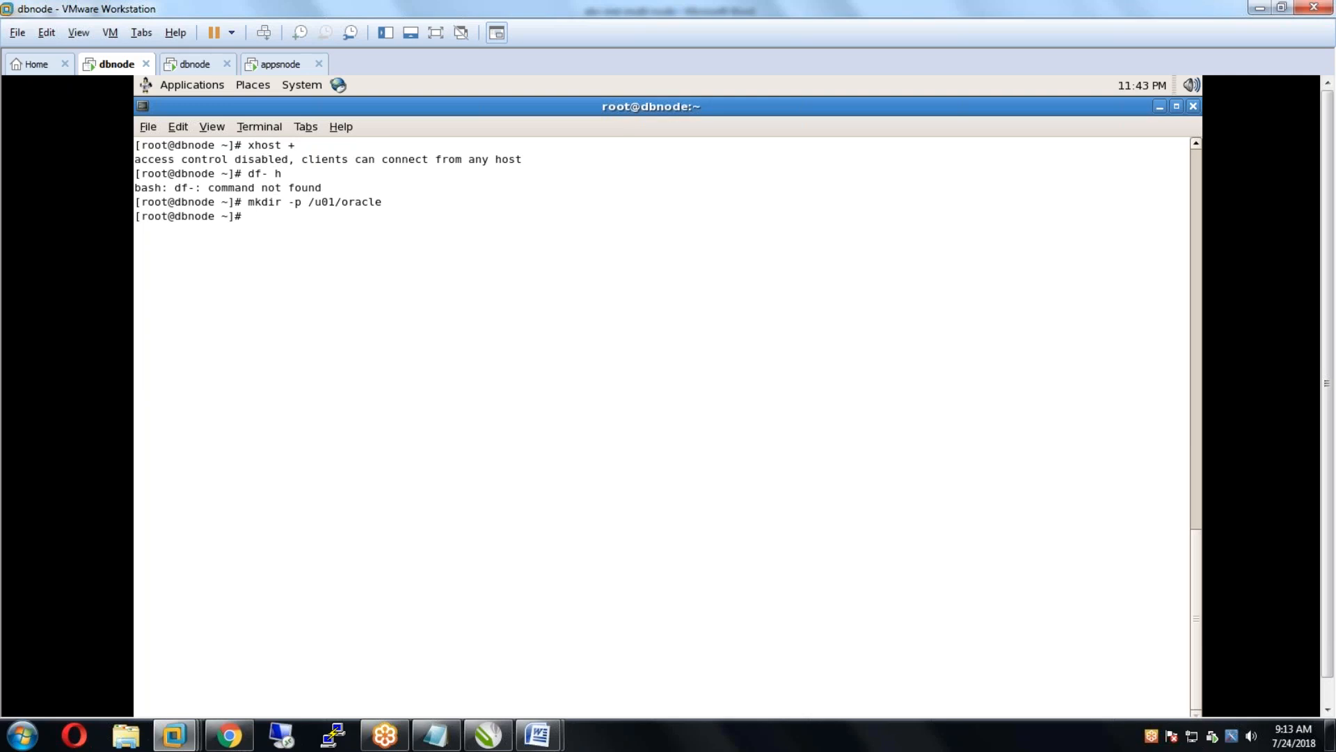
- Change the ownership of /u01/oracle/ recursively to user oracle and group dba
text(chown -R oracle:dba /u01/oracle/)
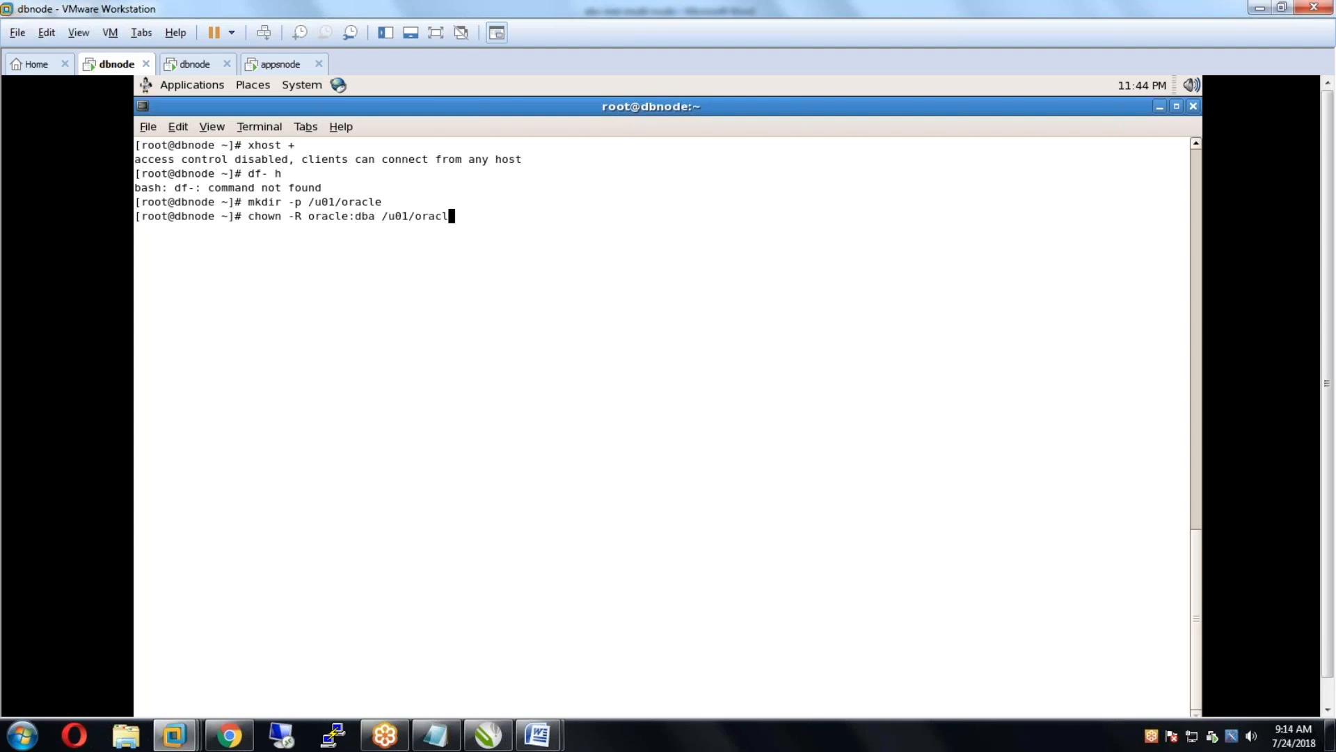
key(Return)
- Go to /soft/, list its contents in long format with ls -ltra, and enter the Stage1211 directory
text(cd /soft/)
key(Return)
text(ls -ltra)
key(Return)
text(cd S)
key(Tab)
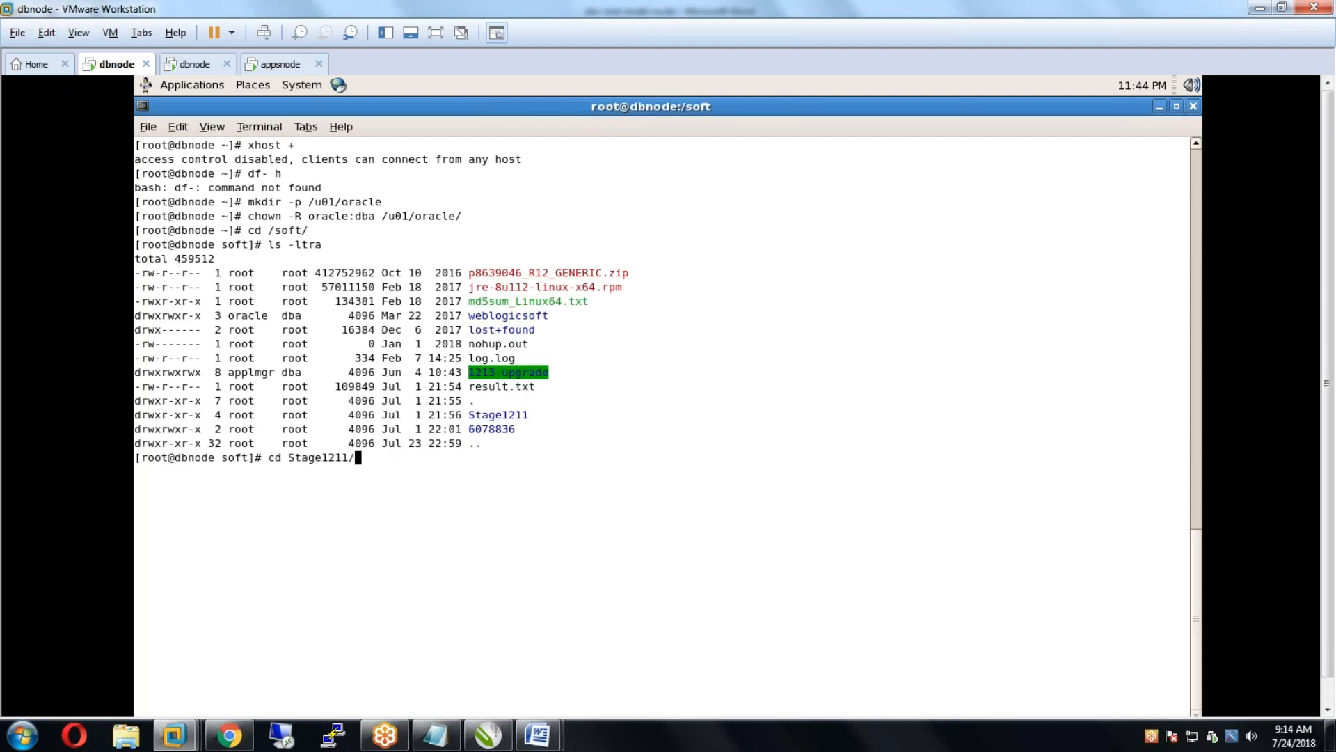
key(Return)
- Enter the R1211_Stage directory and list all its files with ls -ltra
text(cd )
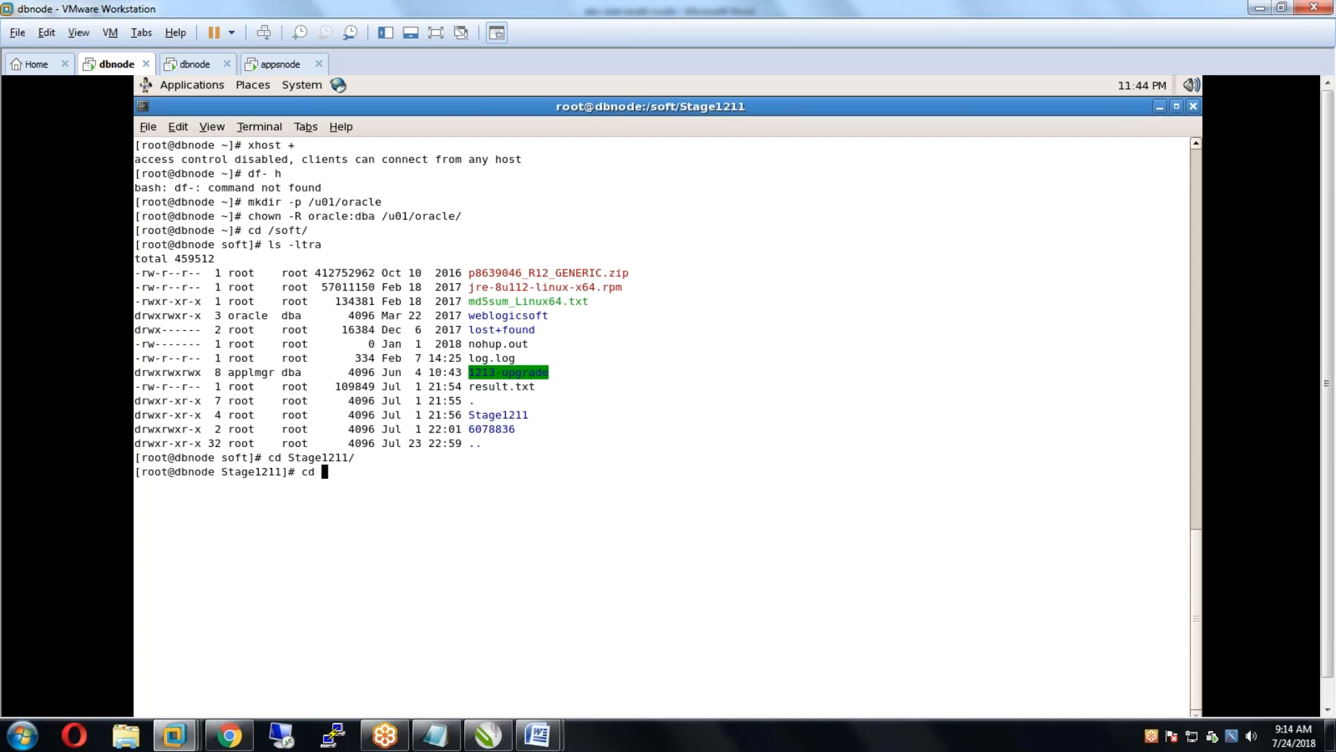
text(R)
key(Tab)
key(Return)
text(ls -ltra)
key(Return)
- Change to the startCD/Disk1/rapidwiz directory and clear the terminal
text(cd S)
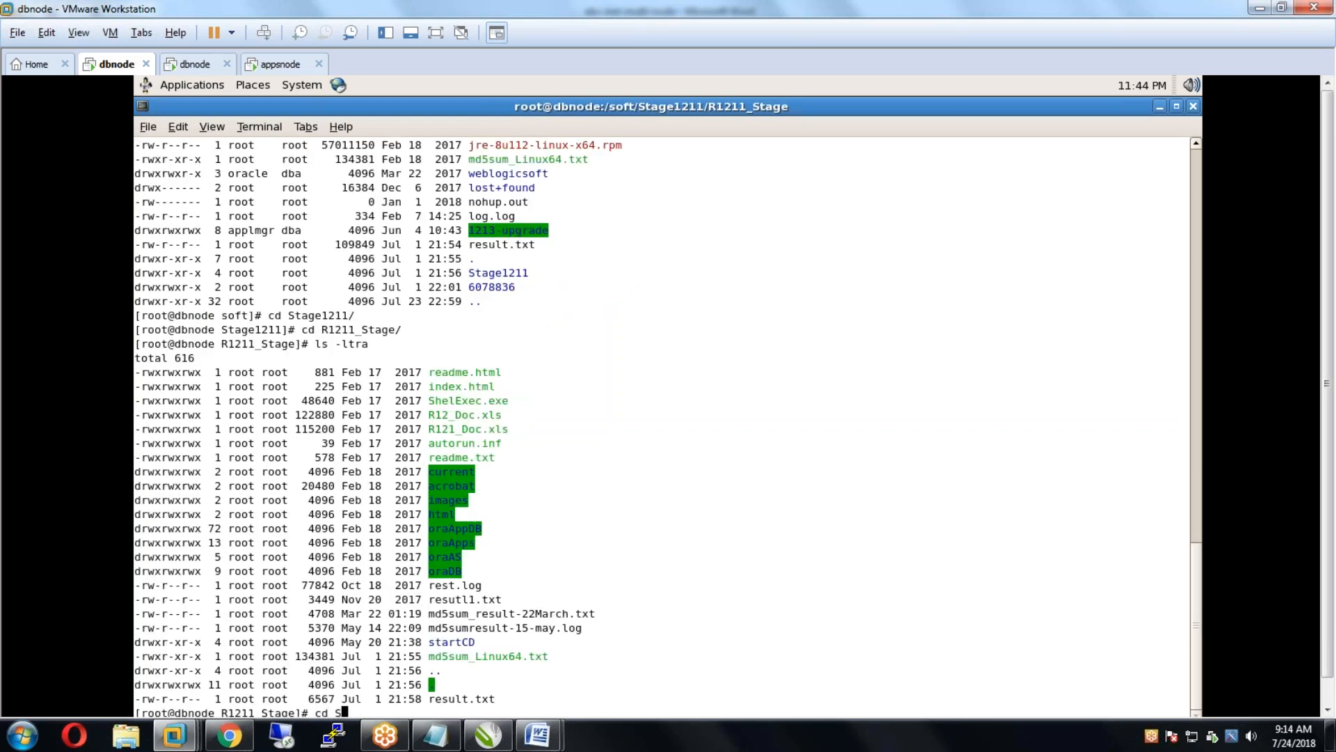
key(Tab)
text(D)
key(Tab)
text(r)
key(Tab)
key(Return)
text(clear)
key(Return)
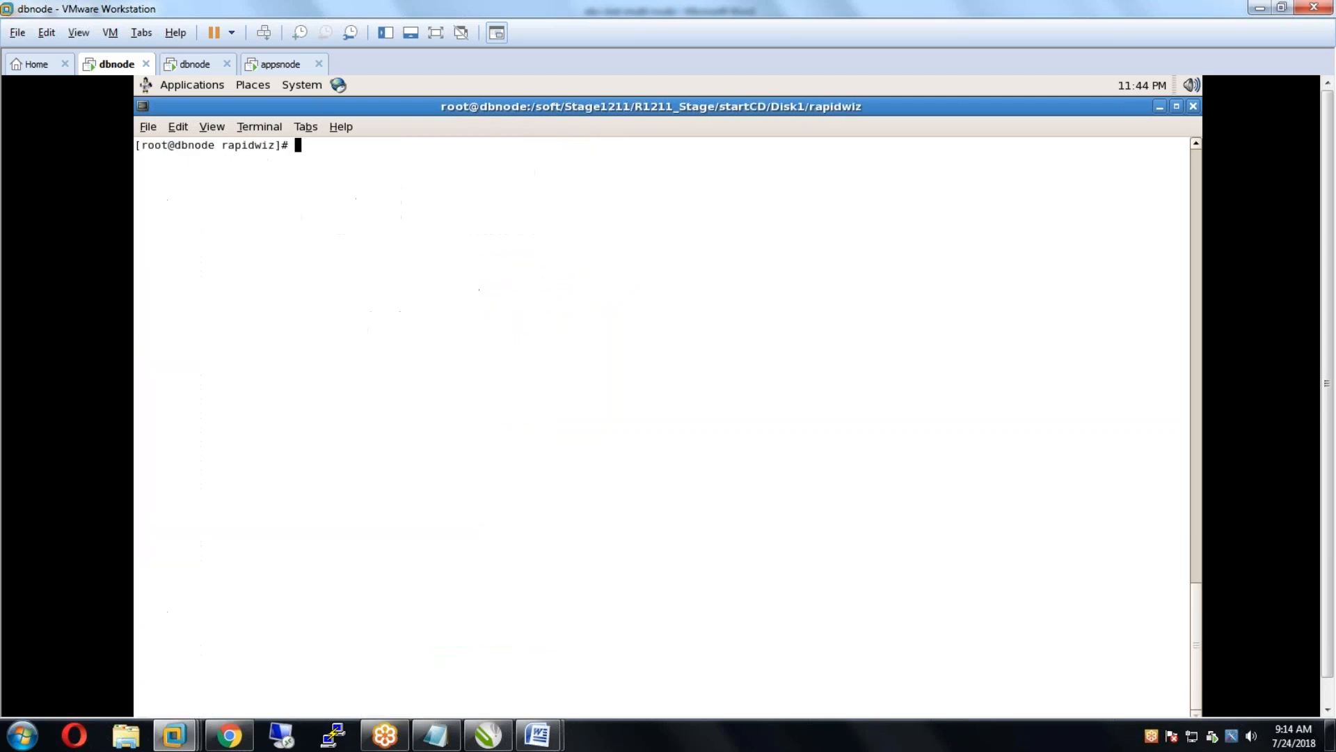
- Display /etc/hosts and test name resolution of the database host by pinging dbnode
text(cat /etc/hosts)
key(Return)
text(ping)
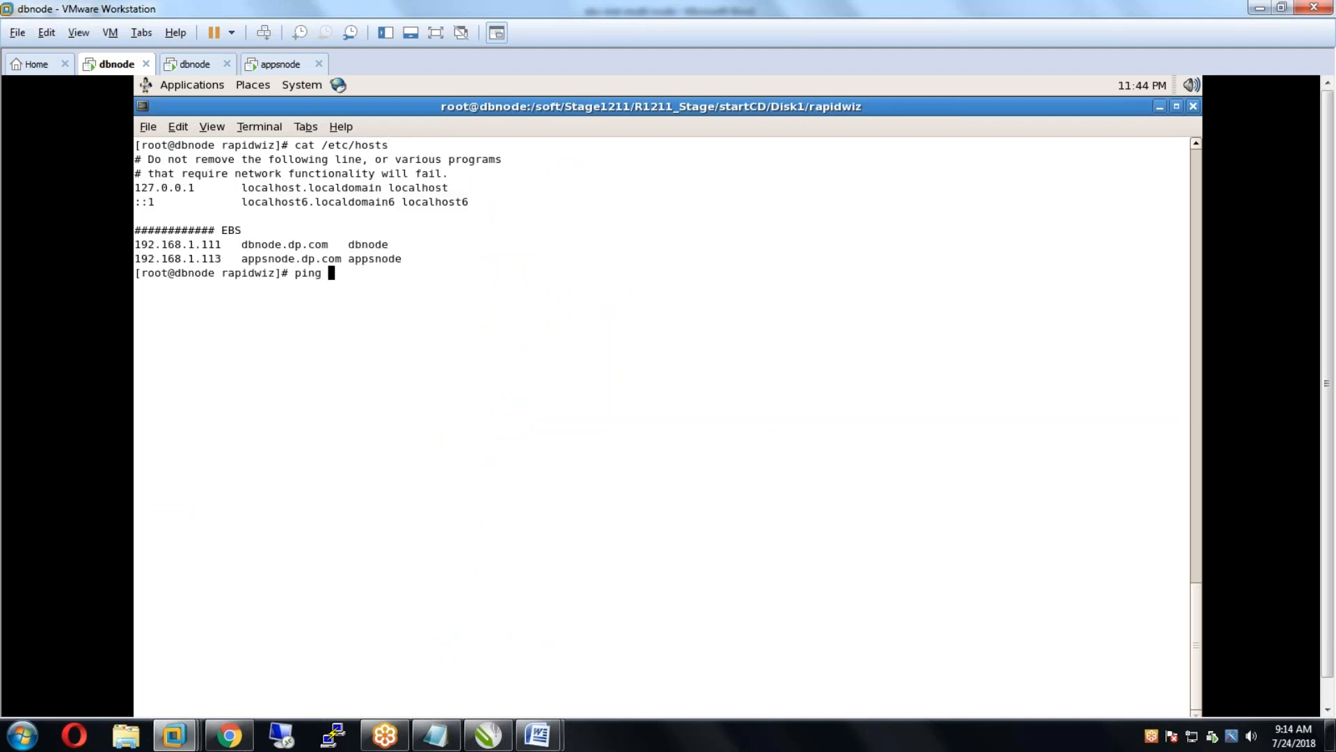
double_click(373, 245)
middle_click(421, 259)
key(Return)
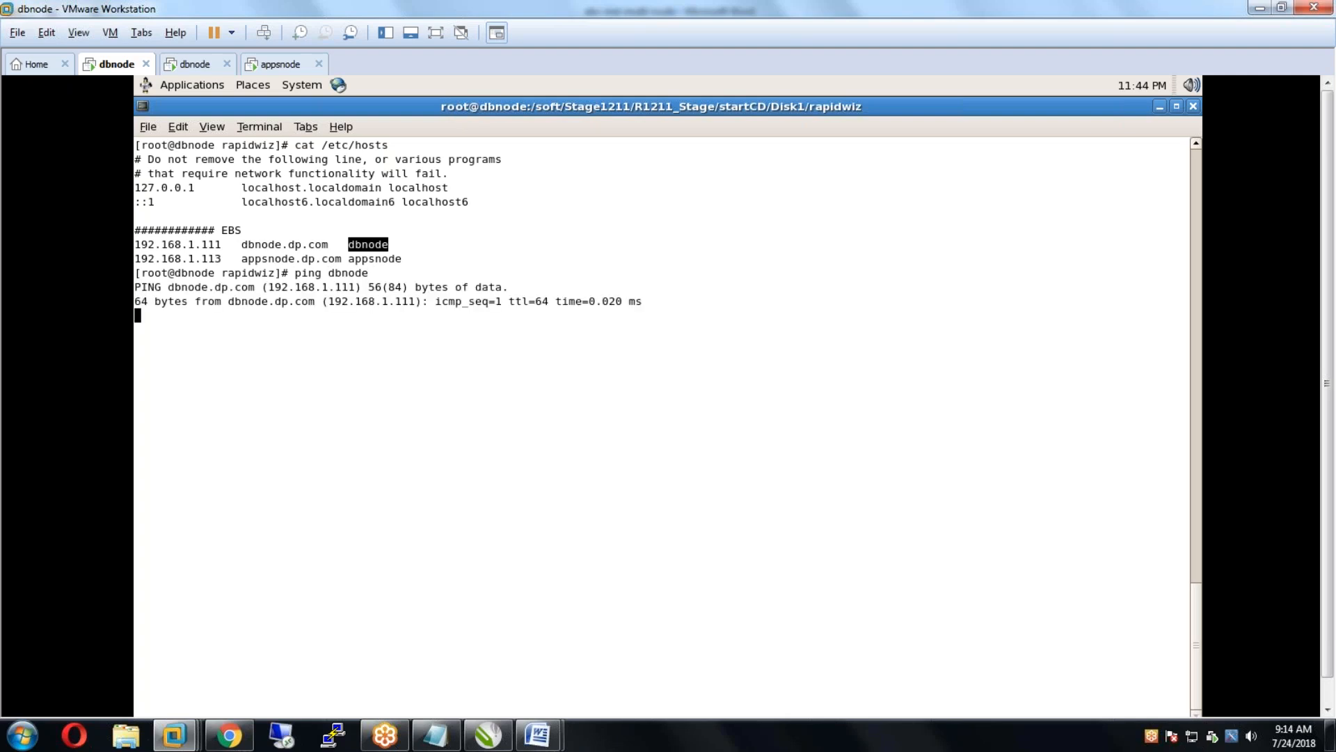
key(ctrl+c)
- Ping appsnode from the database node to test the connection, stopping after a few replies
text(ping appsnode)
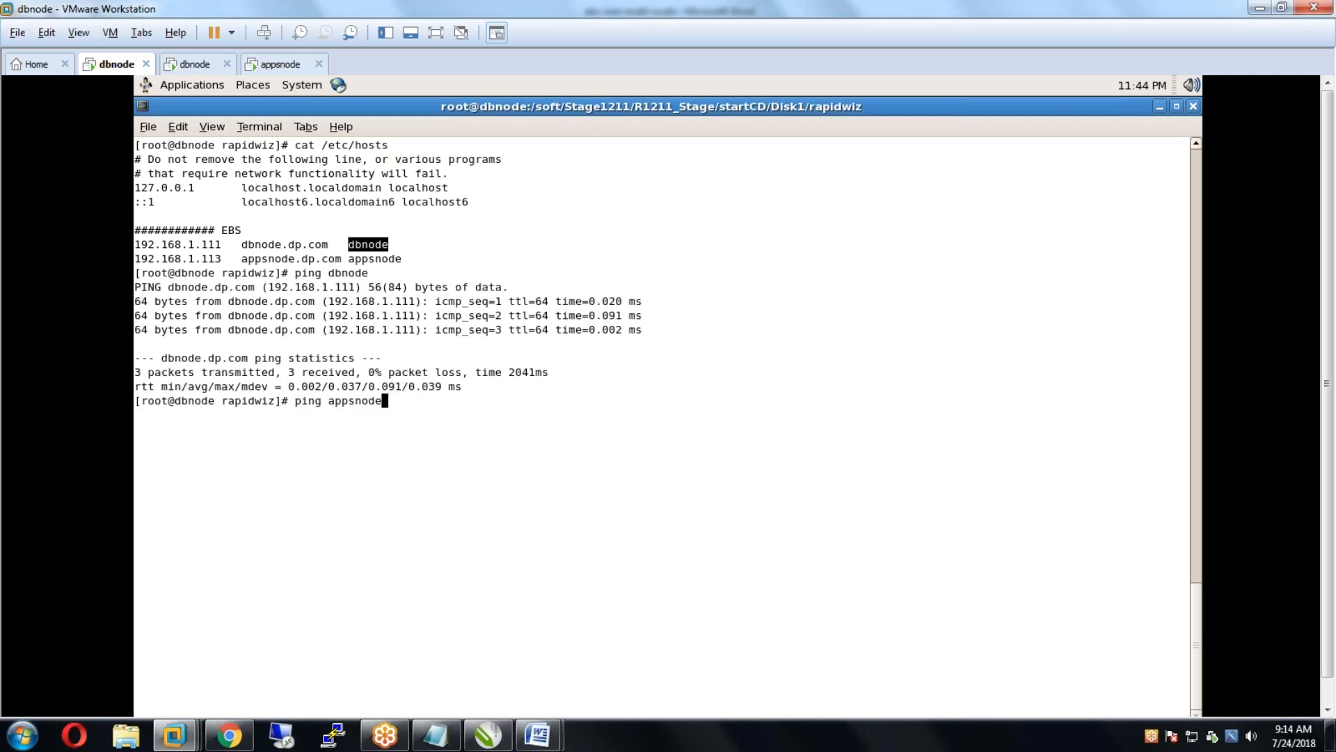
key(Return)
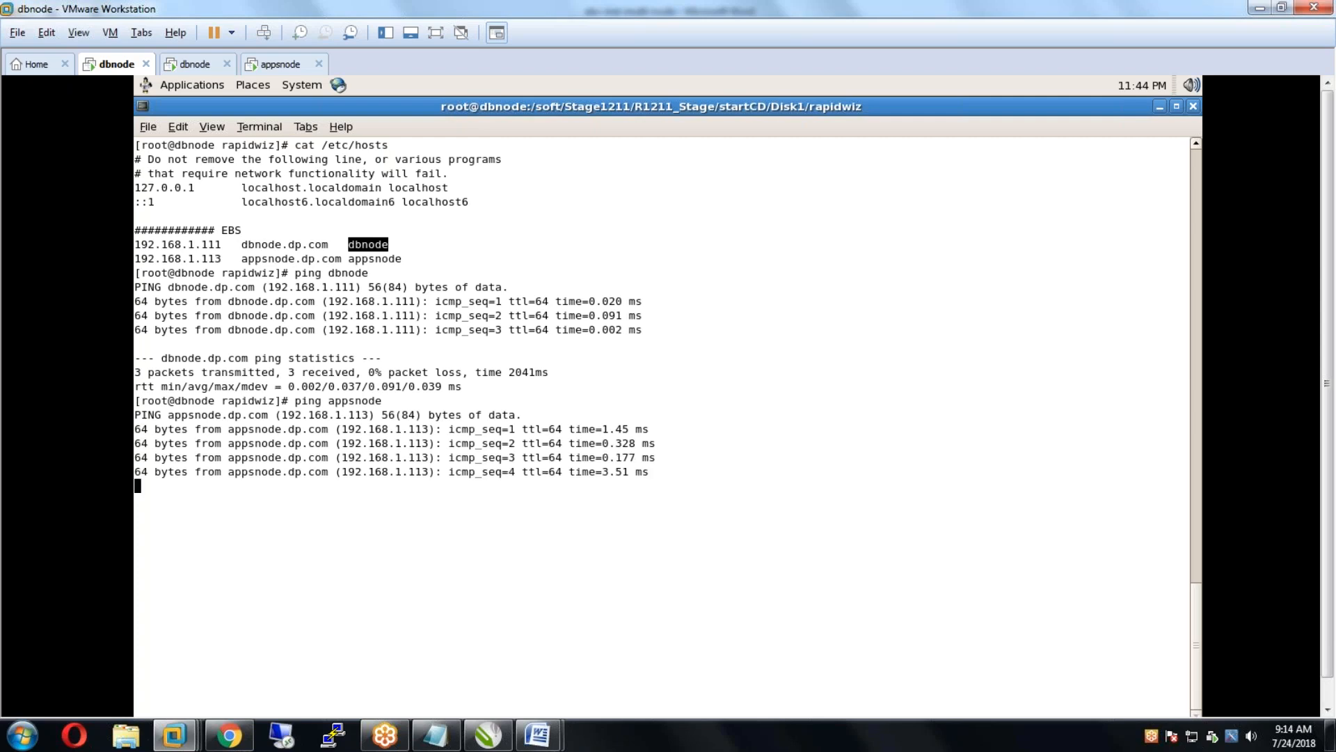
key(ctrl+c)
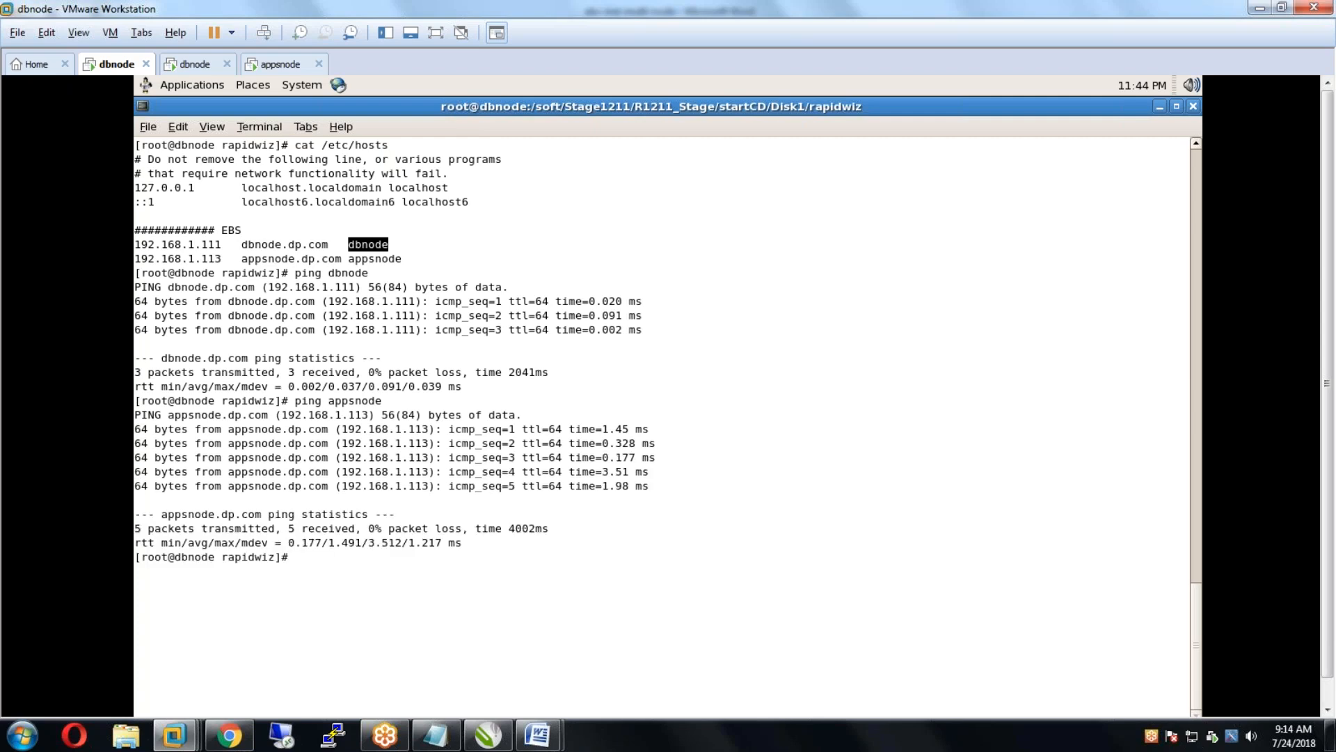
- Check the Rapid Install Wizard version by running ./RapidWizVersion
text(./ra)
key(BackSpace)
key(BackSpace)
key(BackSpace)
key(BackSpace)
text(./R)
key(Tab)
text(V)
key(Tab)
key(Return)
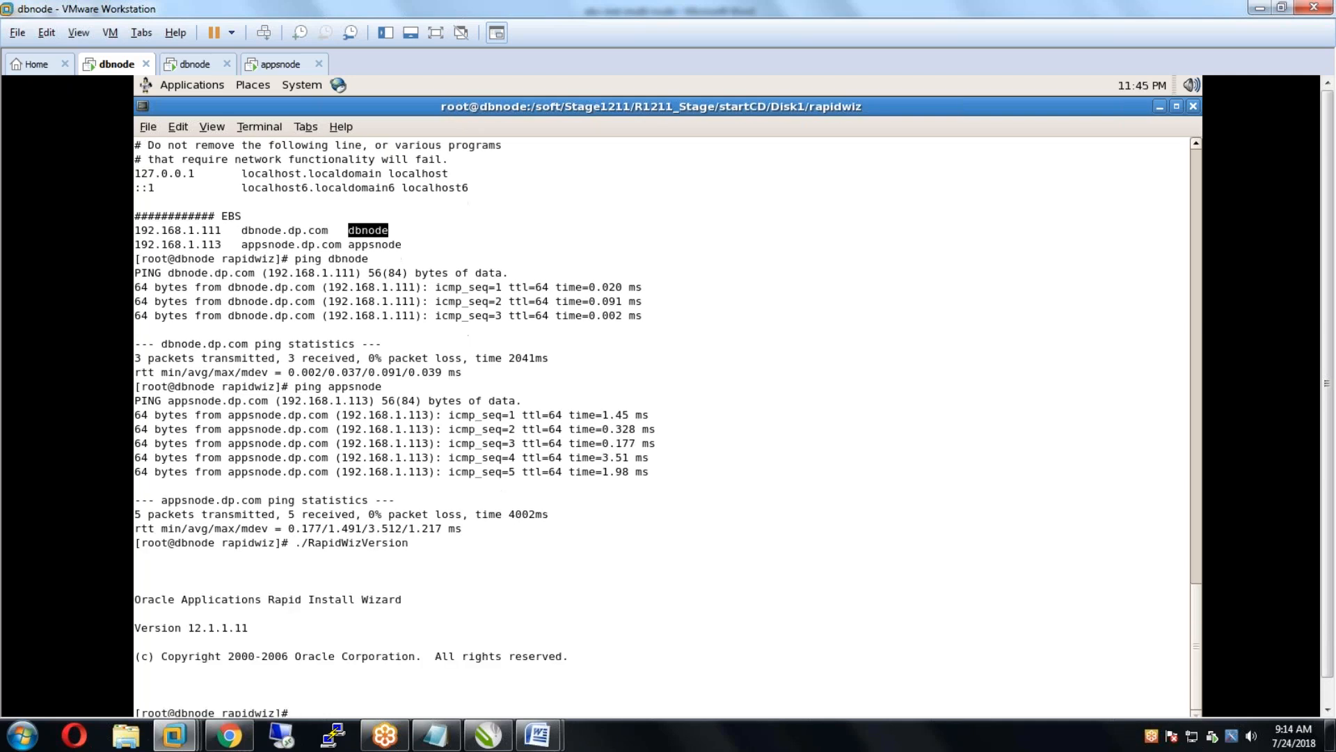
- Clear the terminal and launch the Rapid Install Wizard with ./rapidwiz
text(clear)
key(Return)
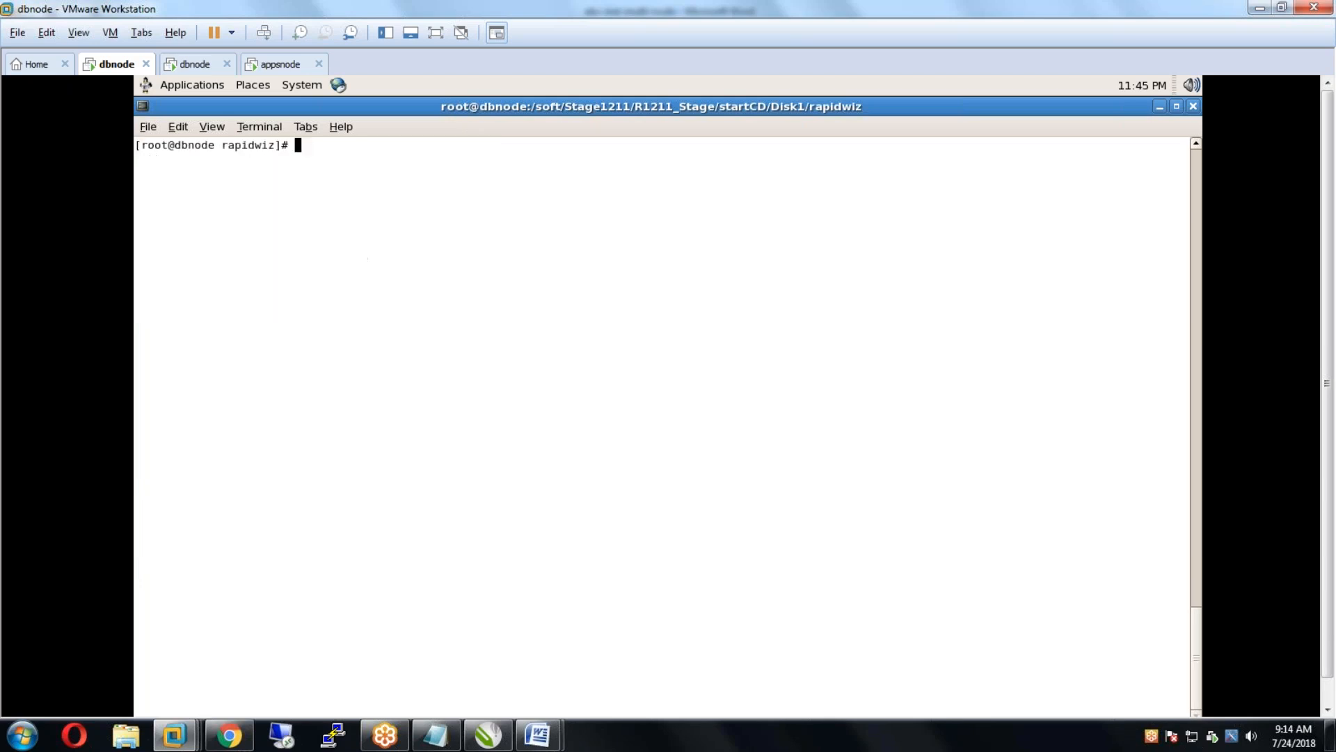
text(./rap)
key(Tab)
key(Return)
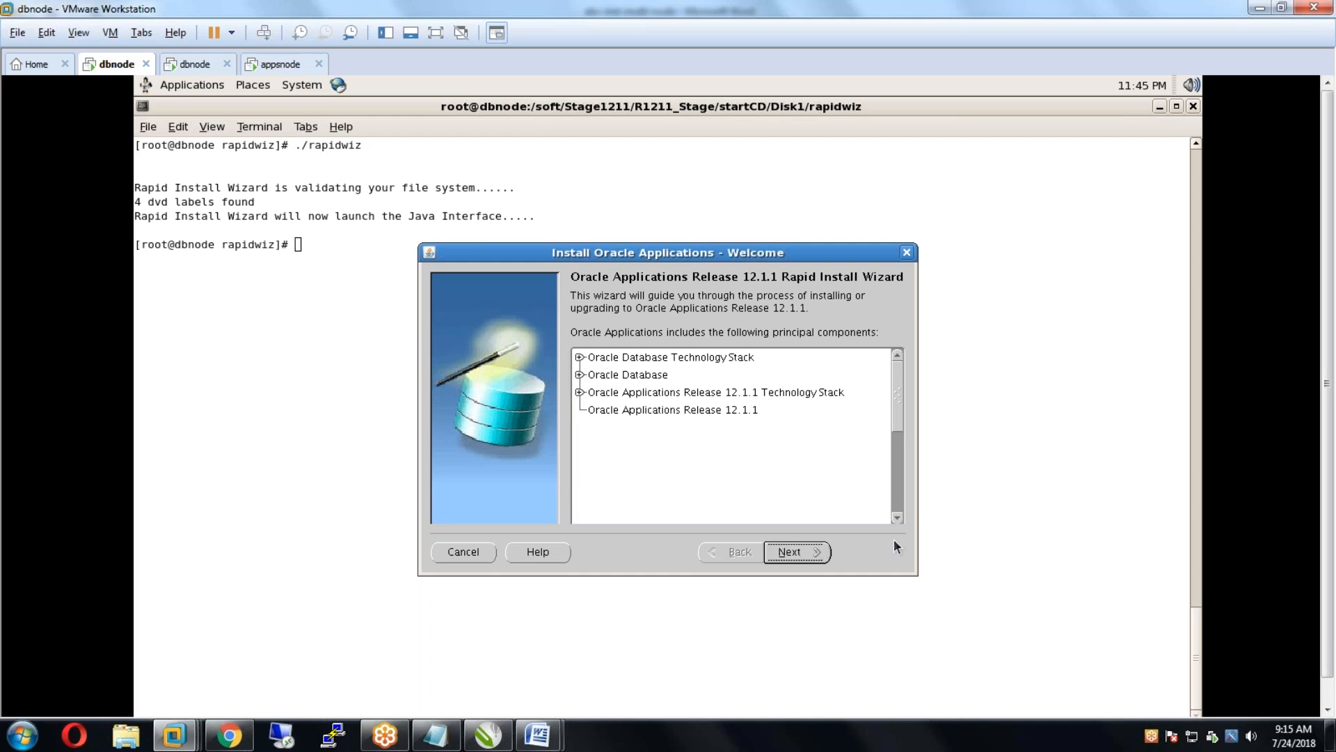
- Choose a non-express Oracle Applications 12.1.1 install, leave the email details blank, create a new configuration and accept port pool 0
click(810, 559)
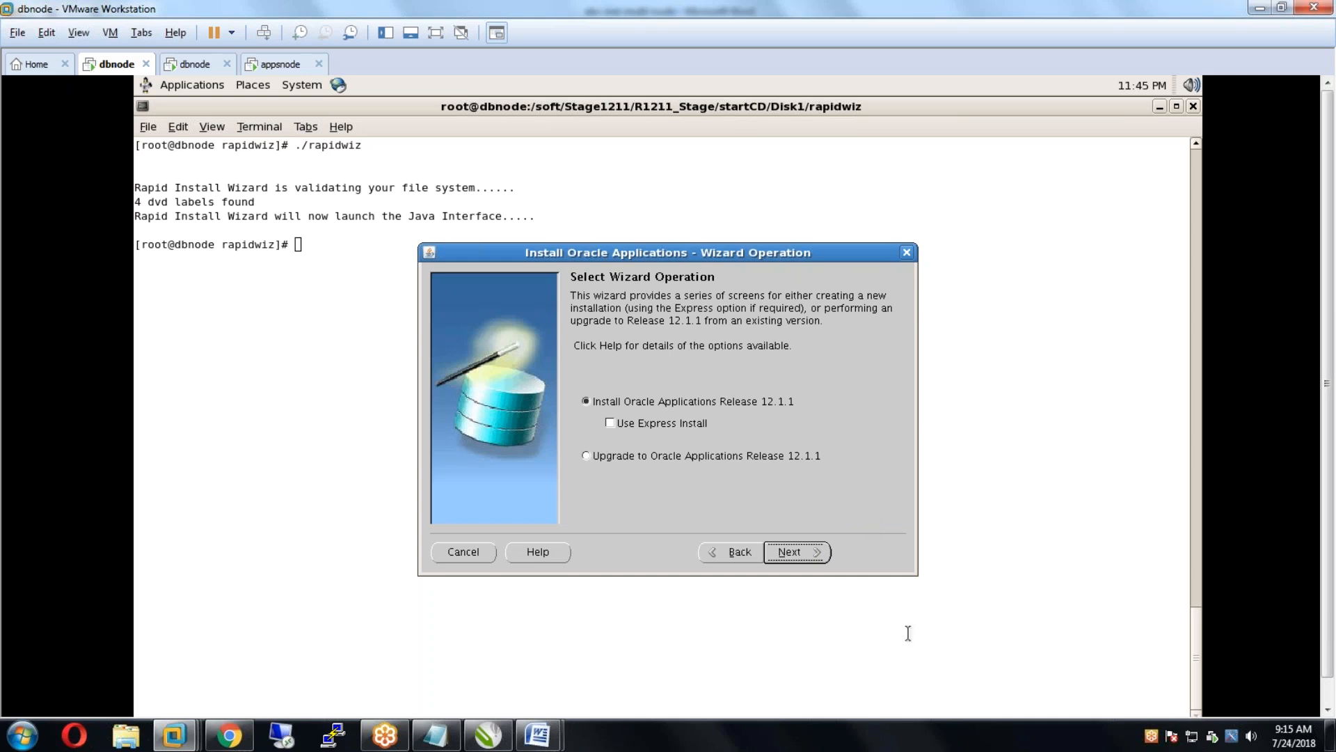
click(799, 553)
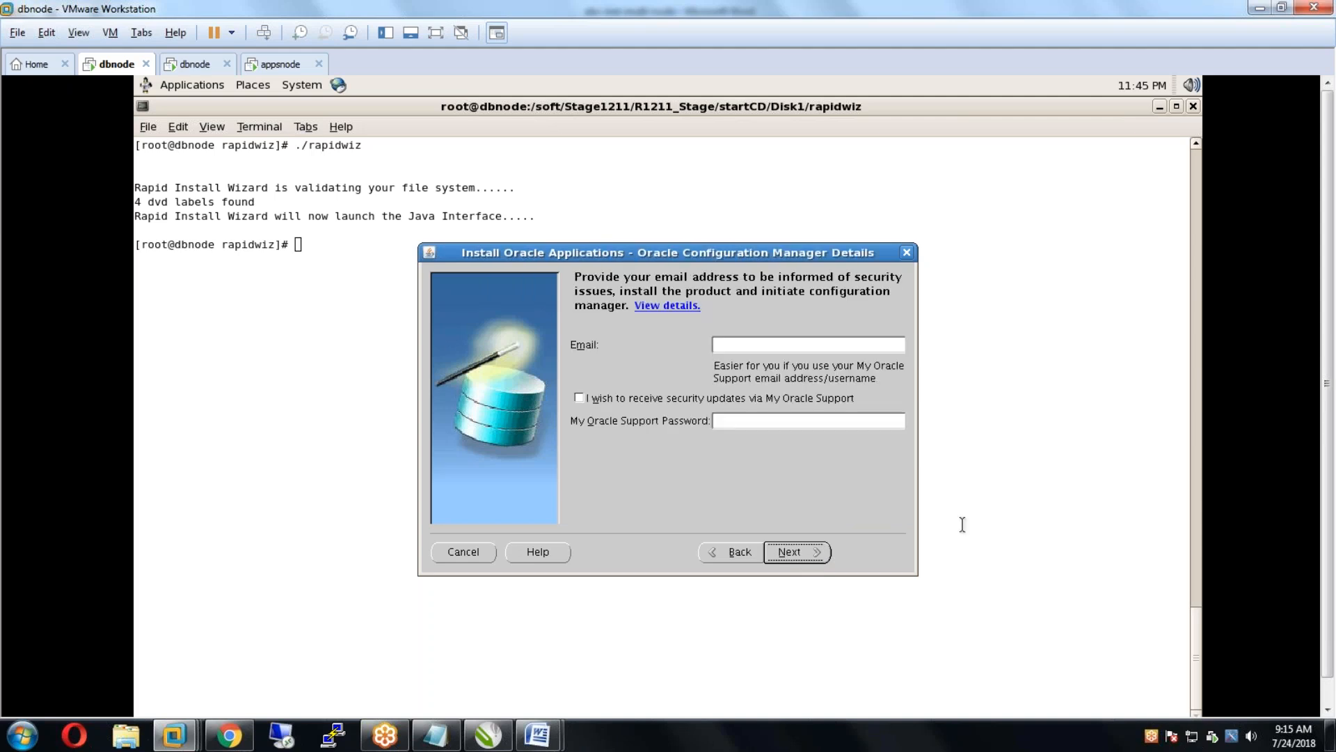
key(Return)
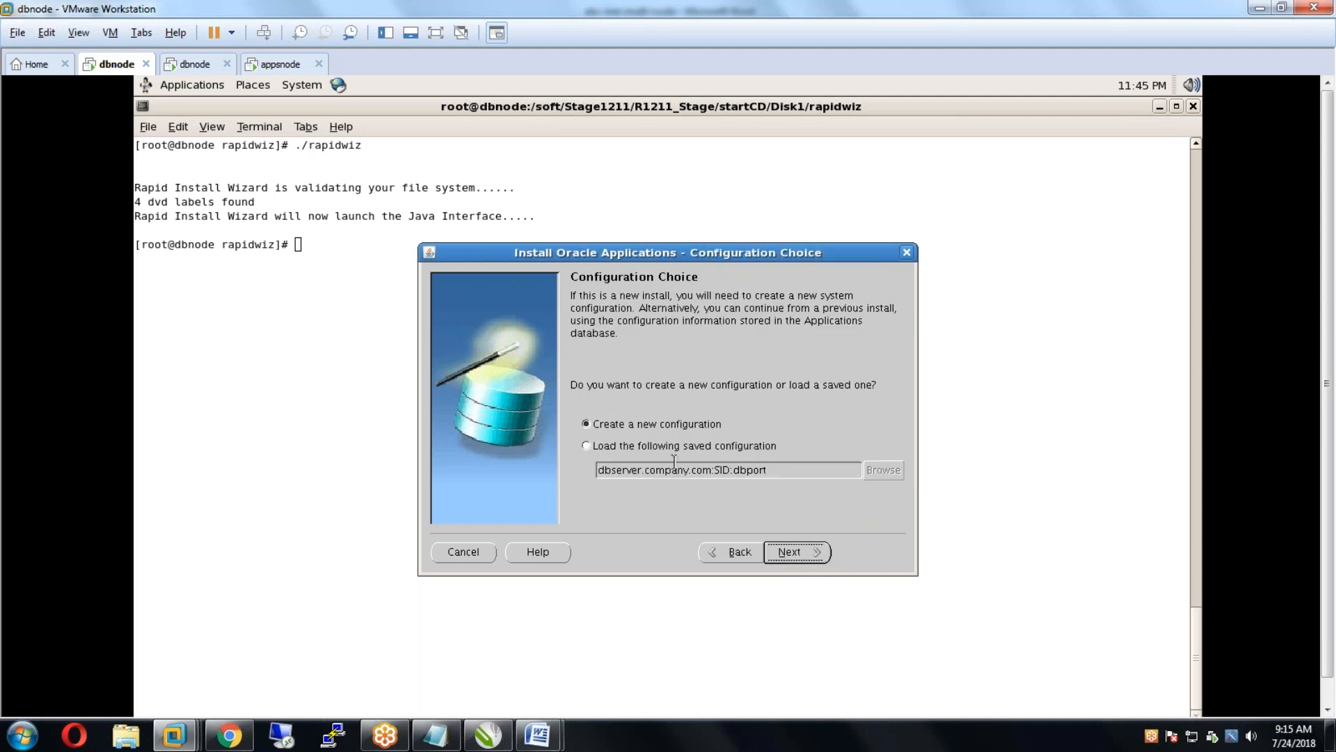
key(Return)
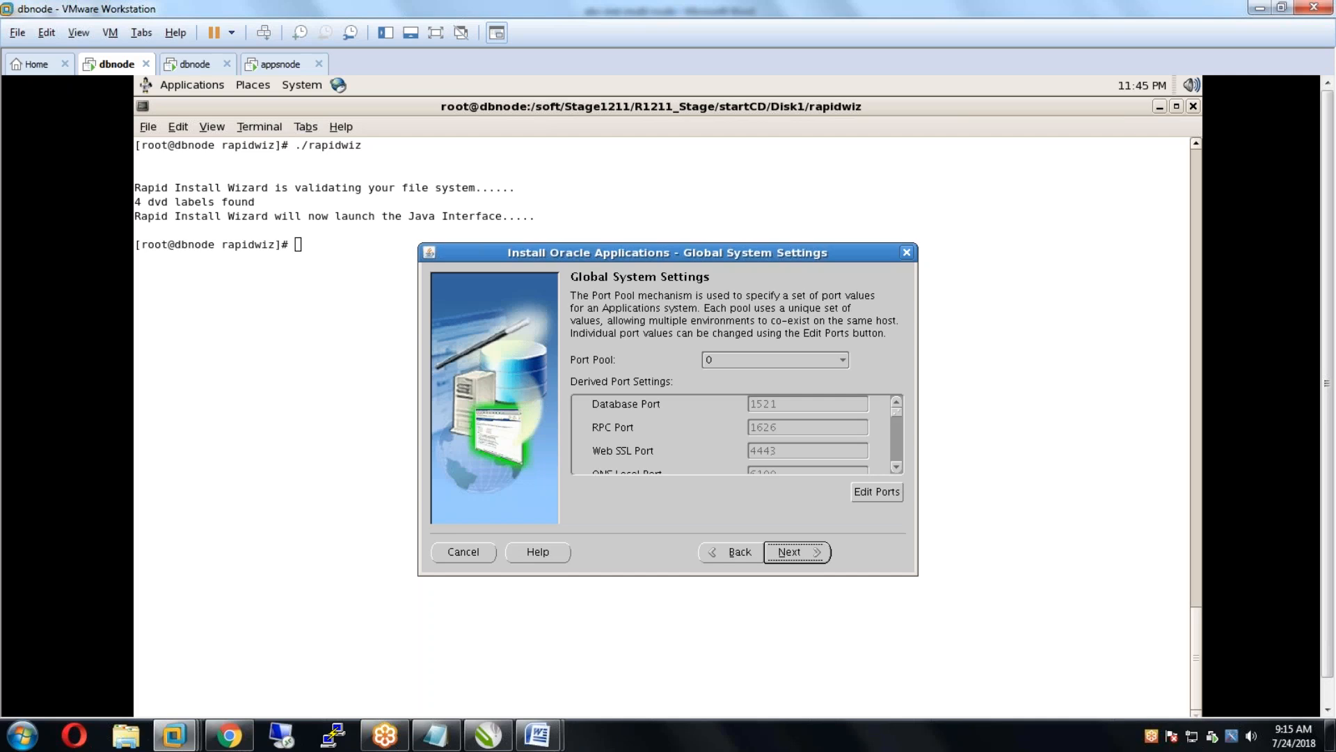
key(Return)
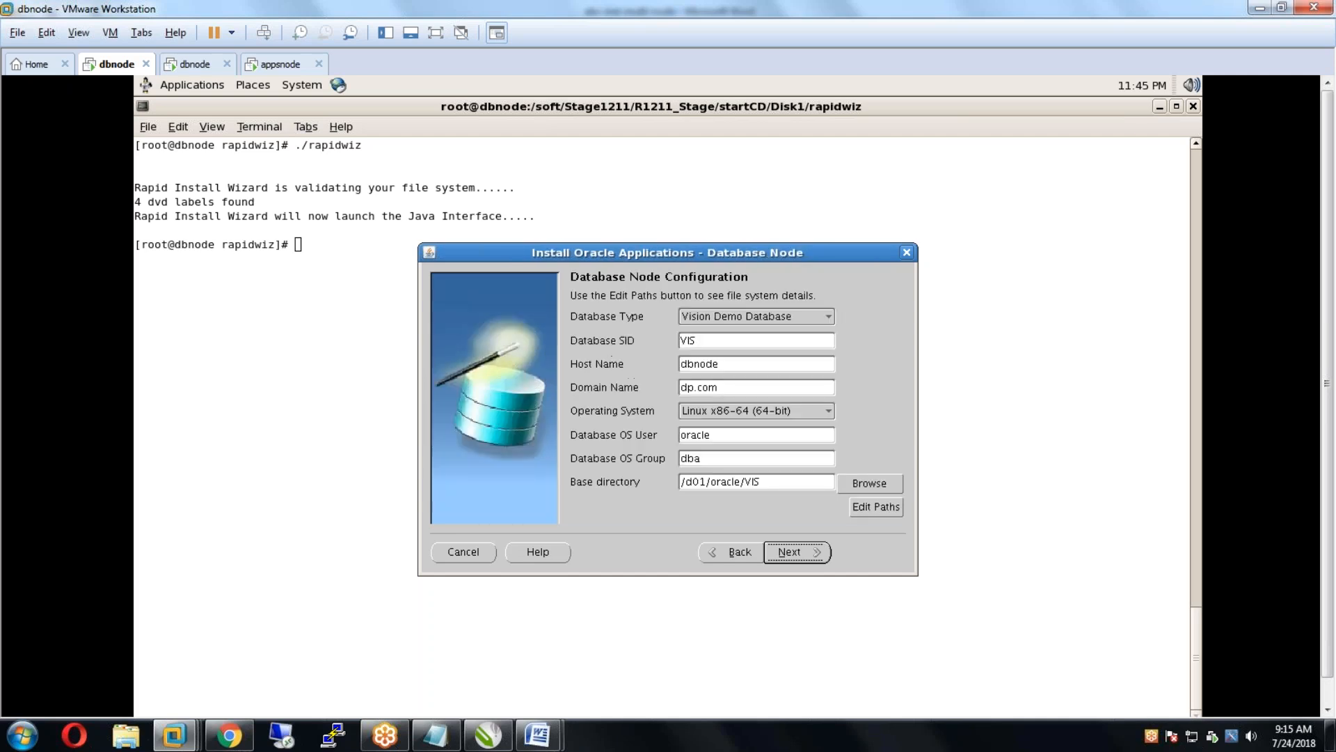
- Configure the database node as a Fresh Database with base directory /u01/oracle/PROD, and accept the preselected licensed products
click(760, 317)
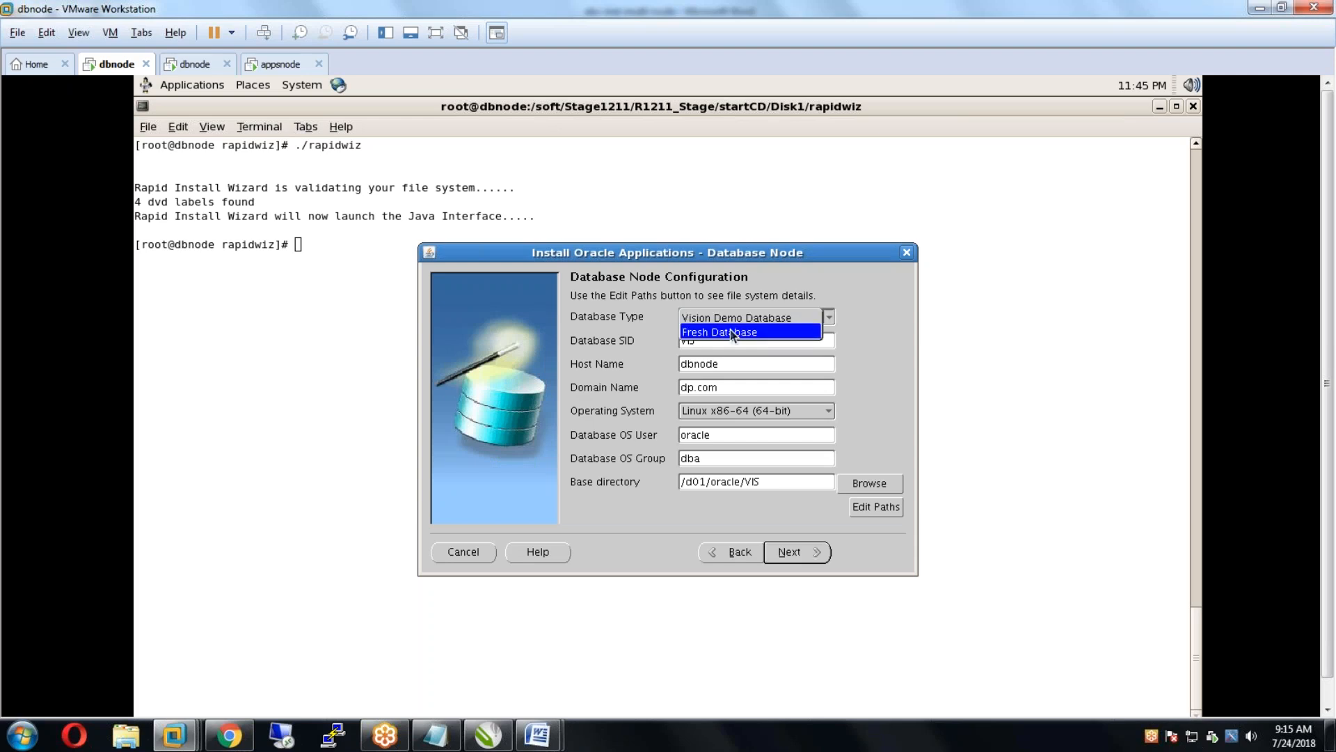
click(731, 332)
click(756, 341)
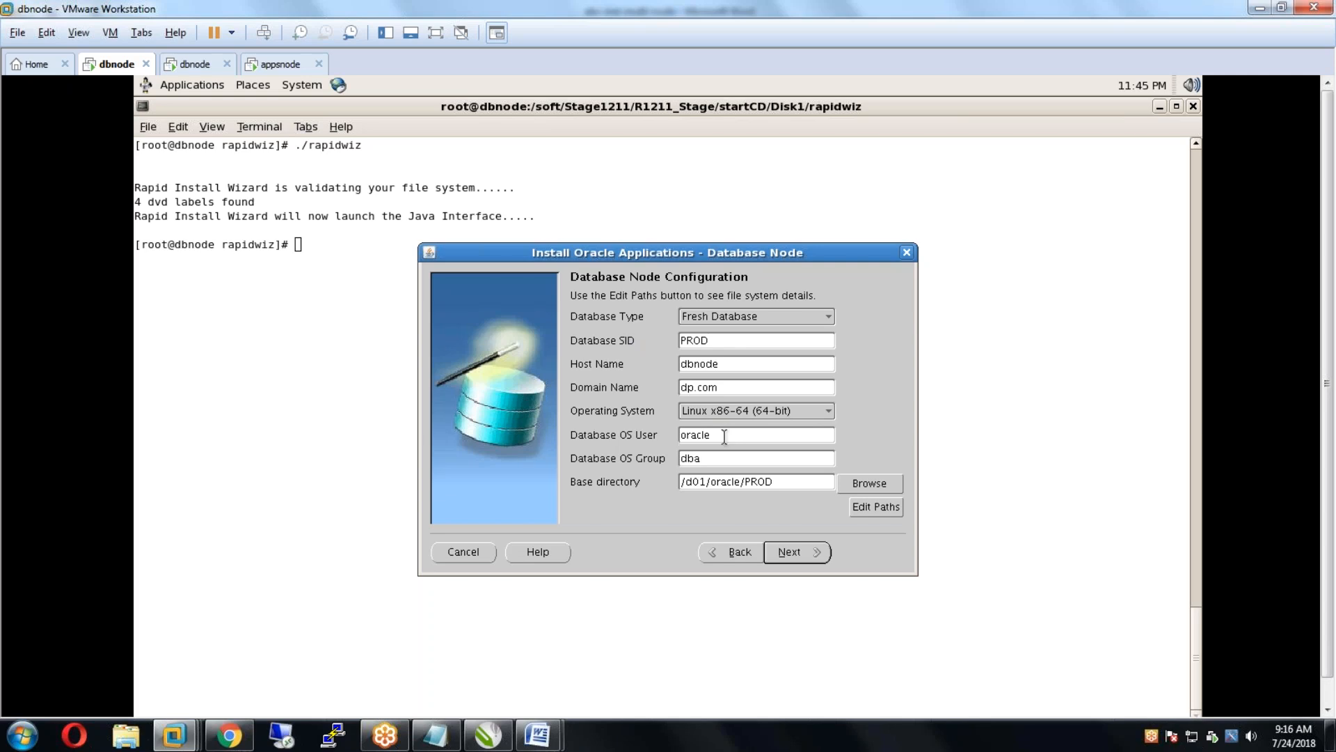
click(691, 483)
key(BackSpace)
text(u)
click(824, 552)
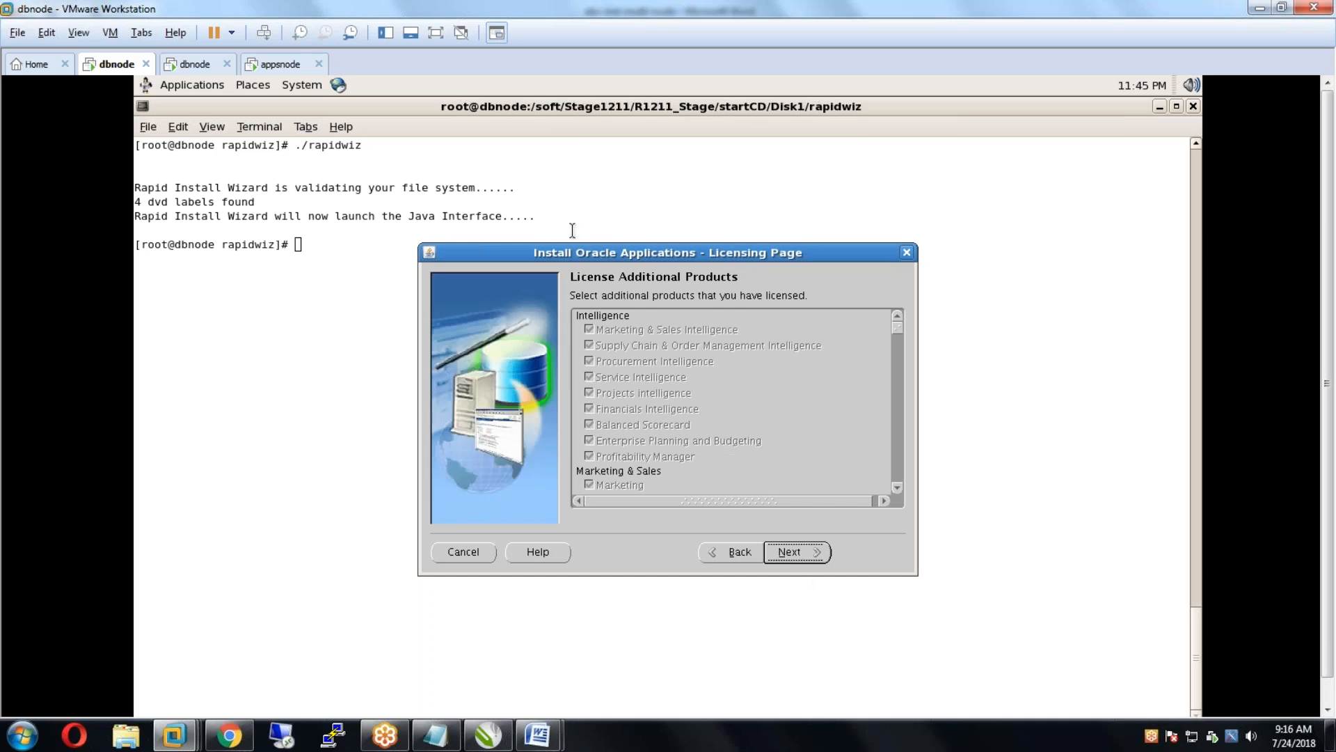
click(782, 552)
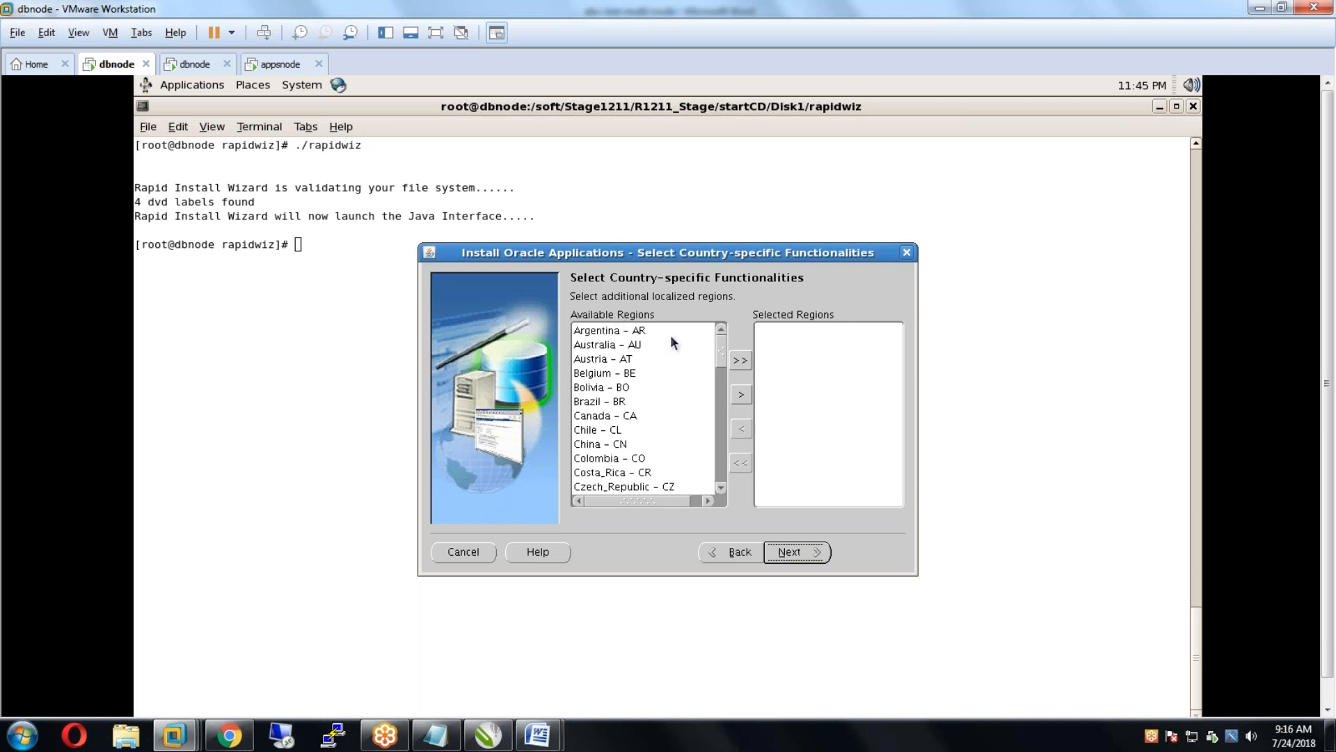
- Leave the selected country-specific regions empty and continue to the internationalization settings
click(615, 375)
click(612, 415)
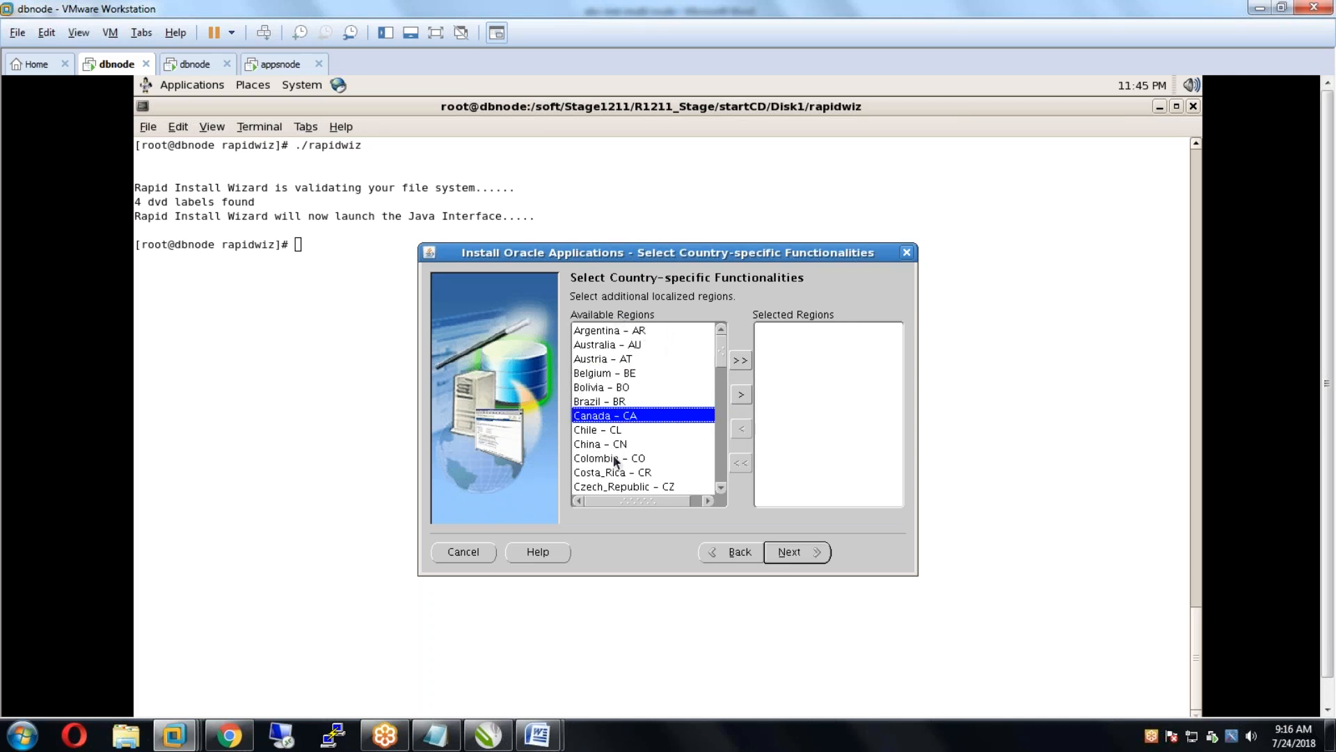
click(615, 473)
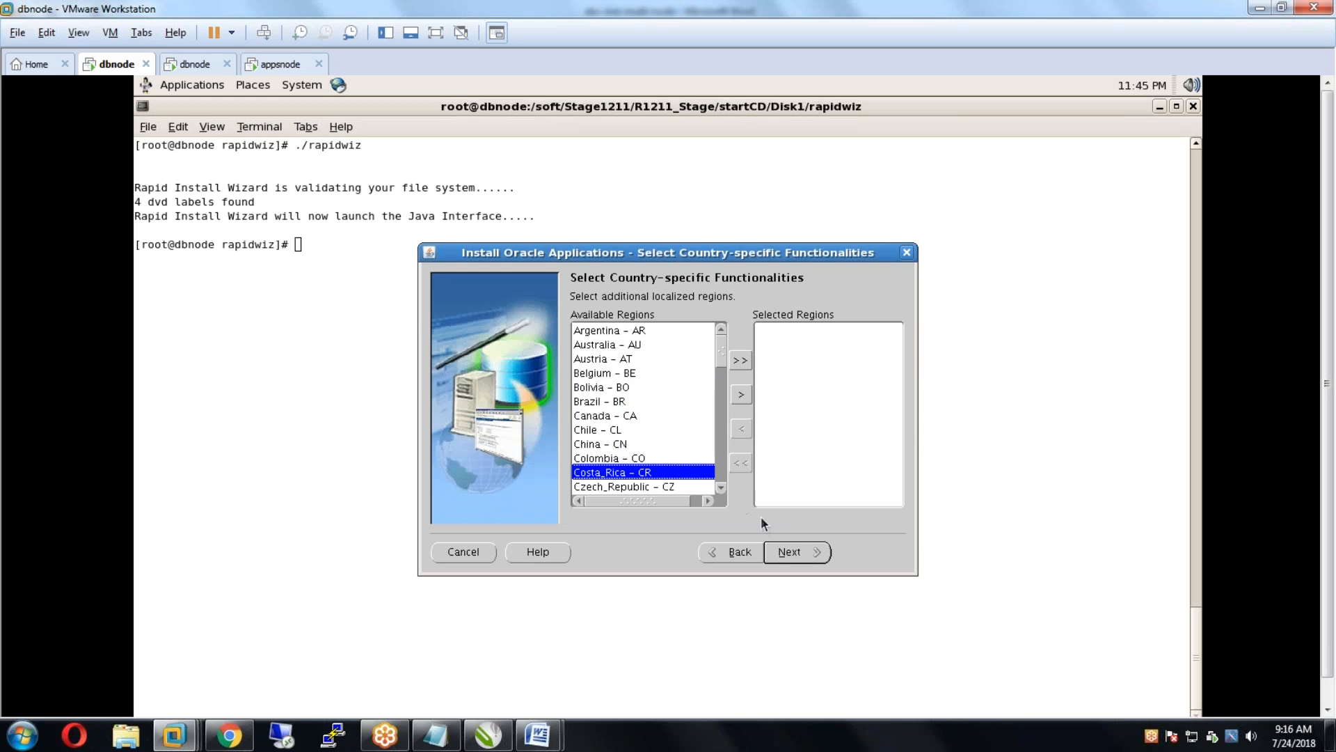
click(785, 553)
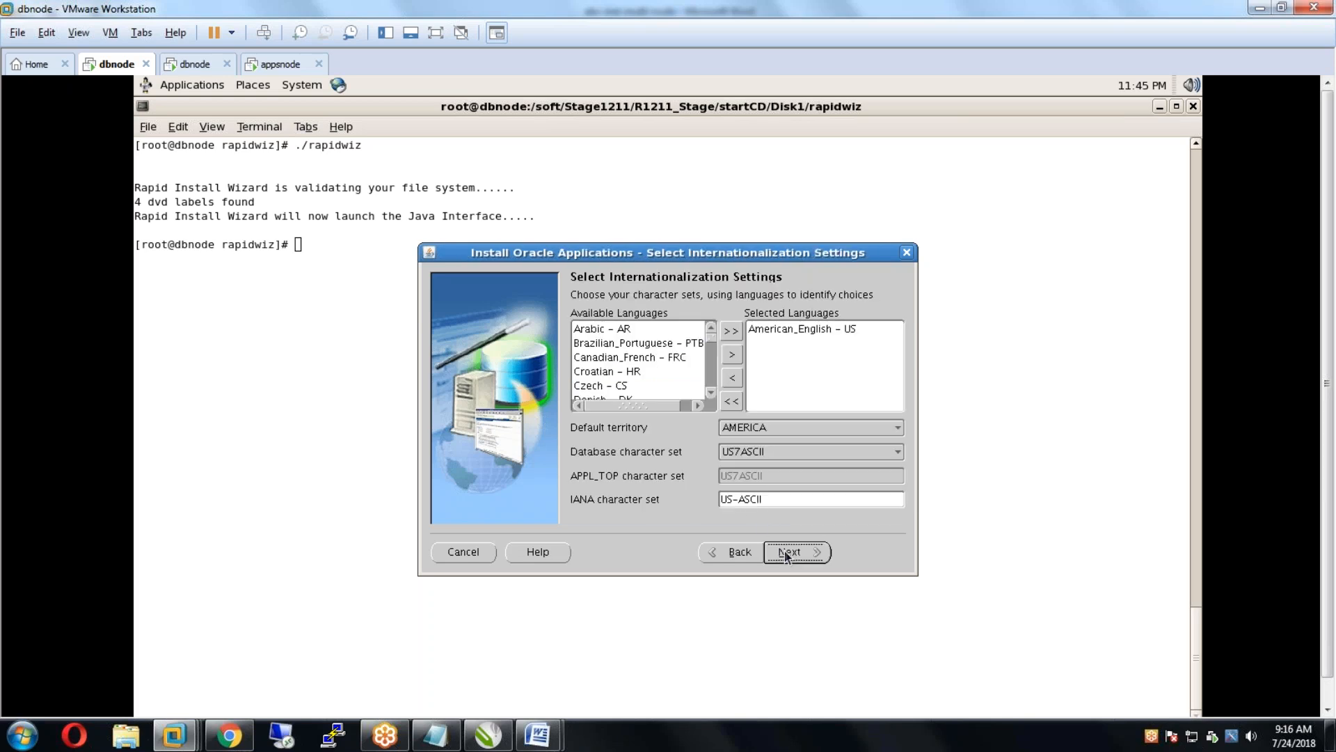
- Set the database character set to AL32UTF8 and continue to the primary applications node configuration
click(765, 452)
drag(879, 466, 898, 546)
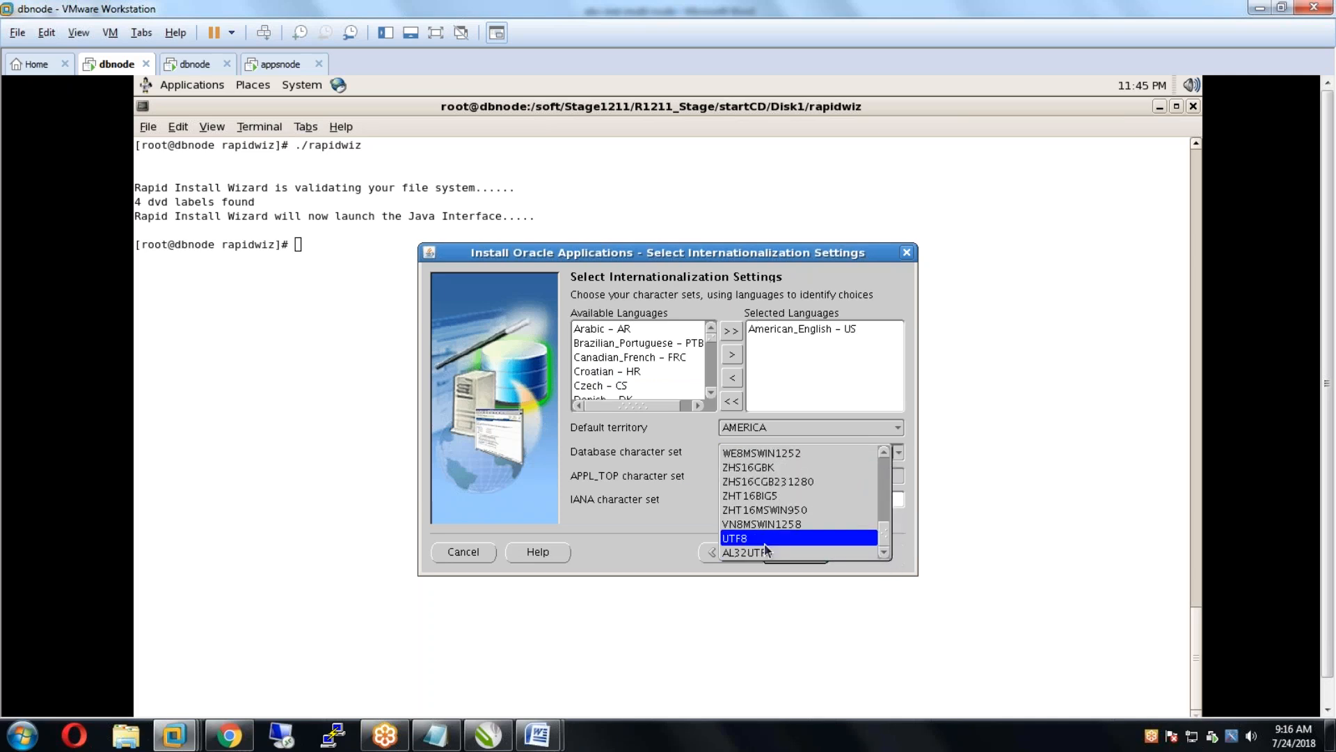
click(765, 552)
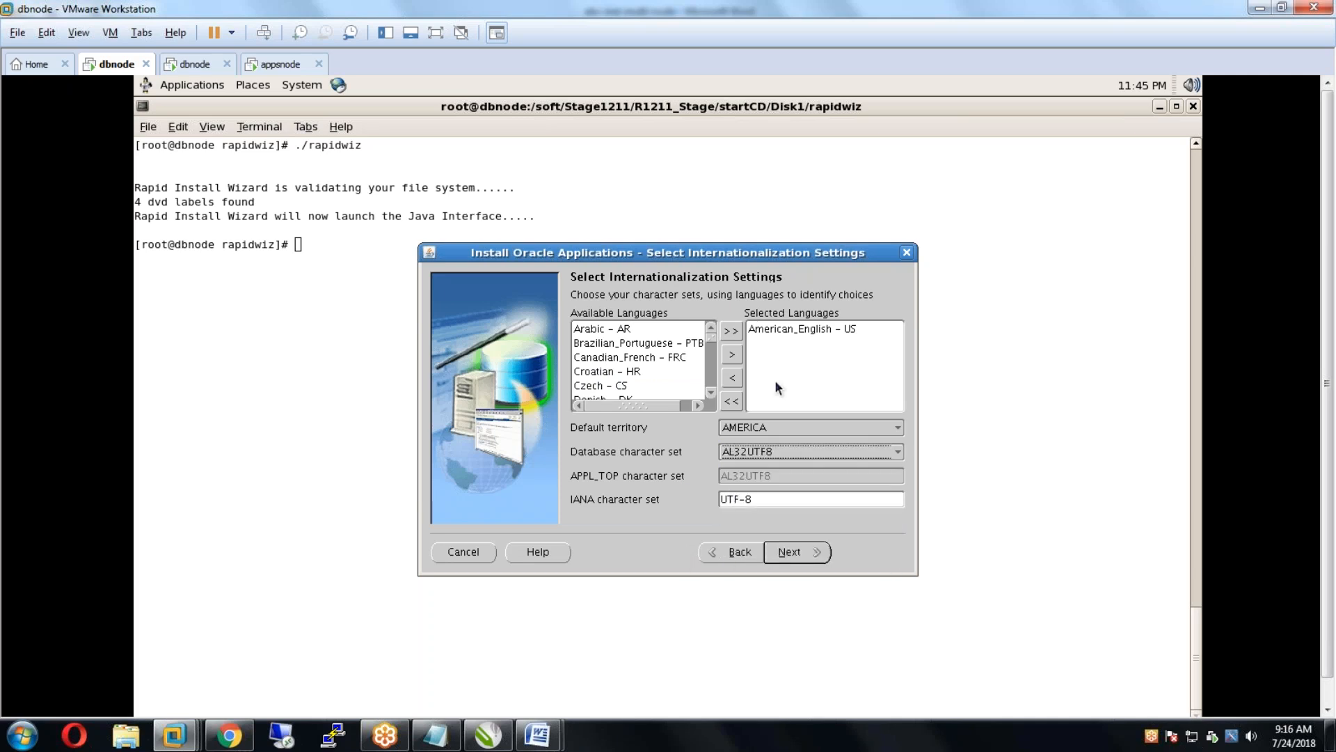
click(789, 552)
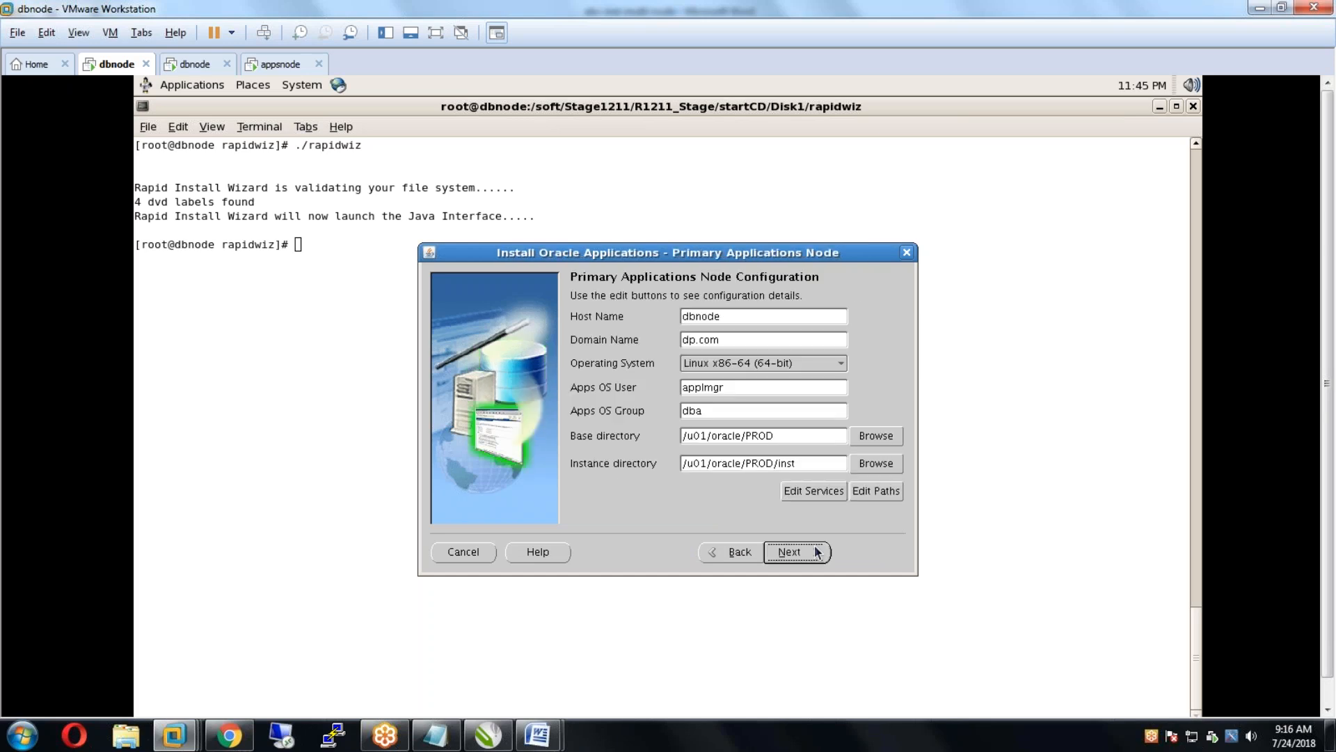
- Set the primary applications node's host name to appsode, keeping the domain name and operating system
click(755, 319)
key(Home)
text(apps)
key(Delete)
key(Delete)
key(Delete)
key(Delete)
key(Tab)
key(Tab)
key(Tab)
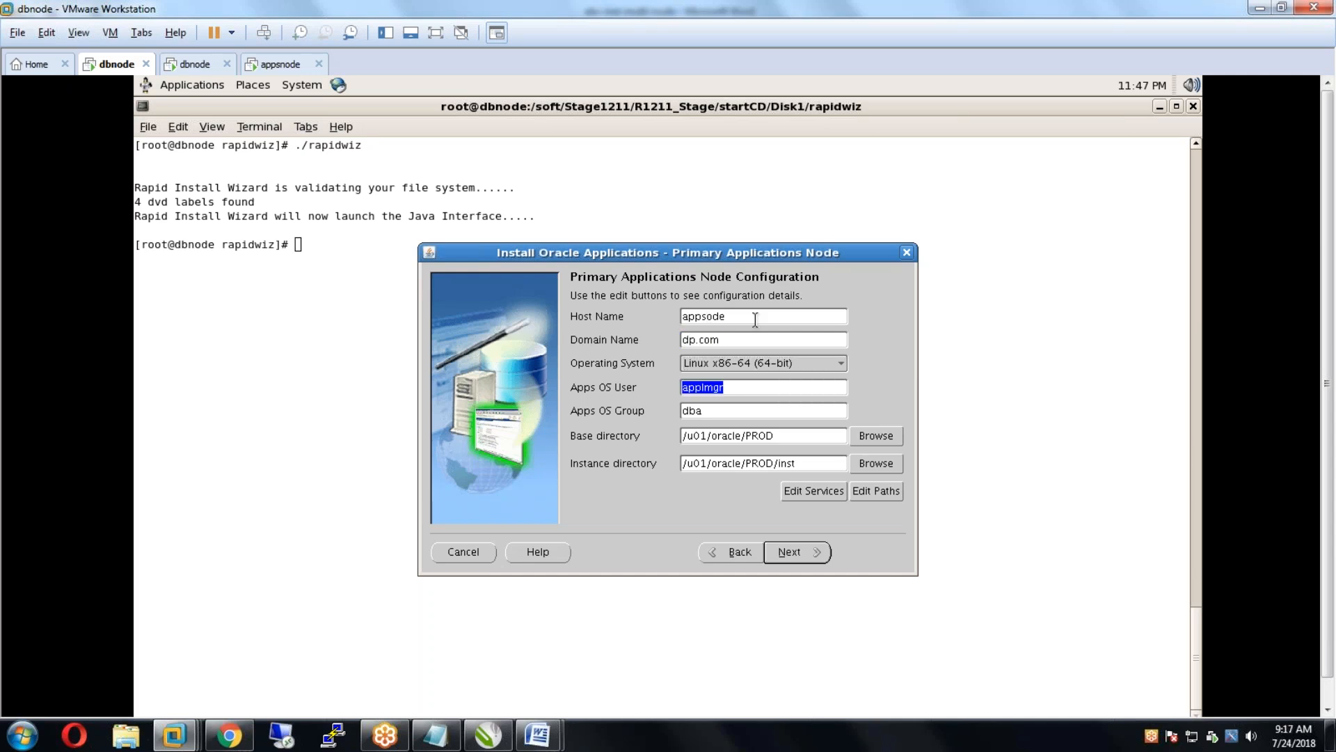
- Set the primary applications node's base directory to /u01/apps/PROD, keeping the Apps OS user and group
key(Tab)
key(Tab)
key(Right)
key(Left)
key(Left)
key(Left)
key(Left)
key(Left)
key(Left)
key(Delete)
key(BackSpace)
key(BackSpace)
key(BackSpace)
key(BackSpace)
- Set the primary applications node's instance directory to /u01/apps/PROD/inst
key(BackSpace)
text(apps)
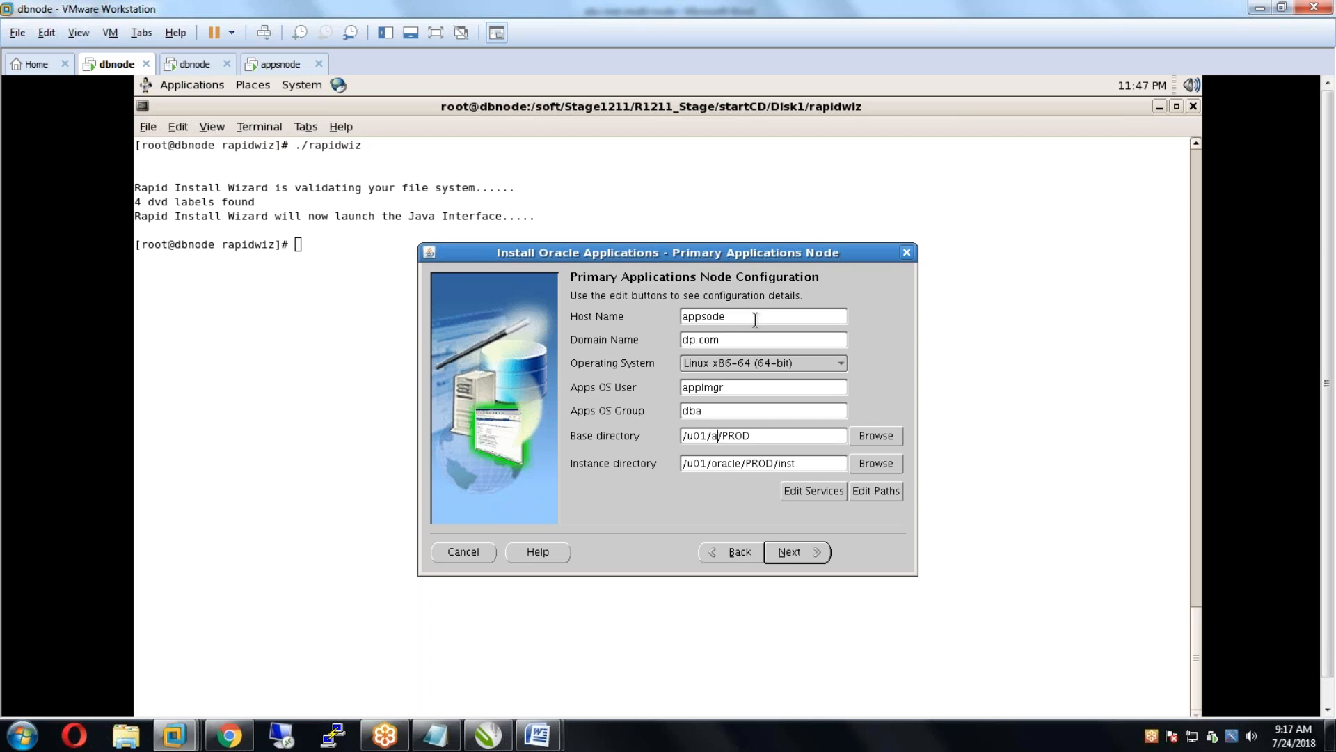
key(Tab)
key(Tab)
key(Right)
key(Left)
key(BackSpace)
key(BackSpace)
key(BackSpace)
key(BackSpace)
key(BackSpace)
key(BackSpace)
text(apps)
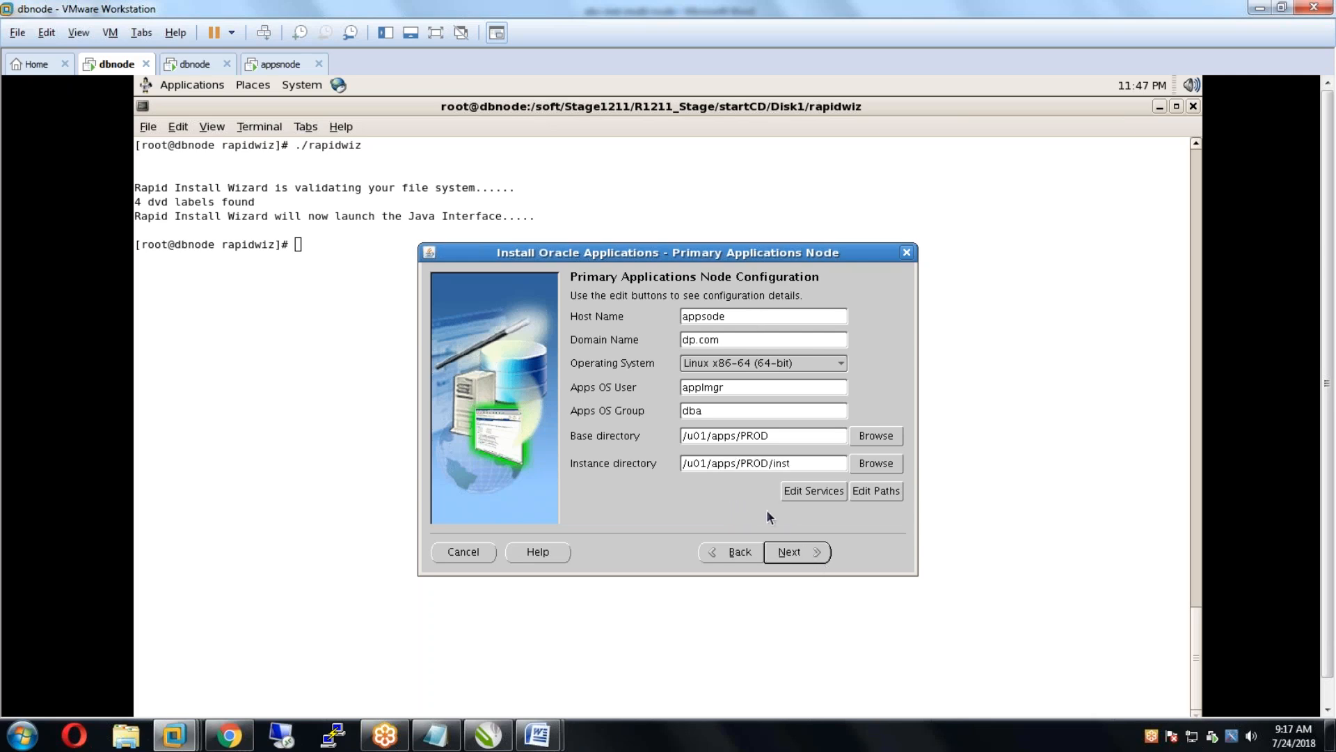
- Accept all application services as enabled on the primary applications node and continue to the node information
click(790, 494)
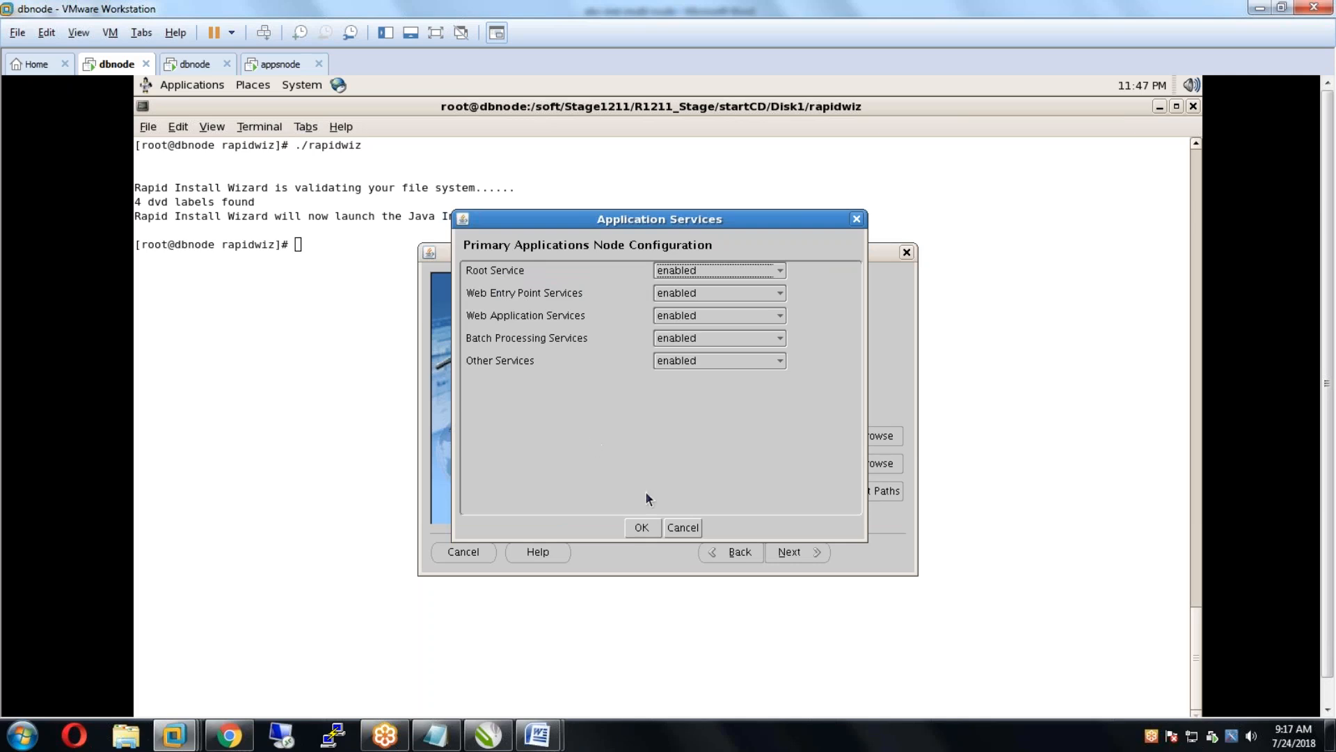
click(637, 526)
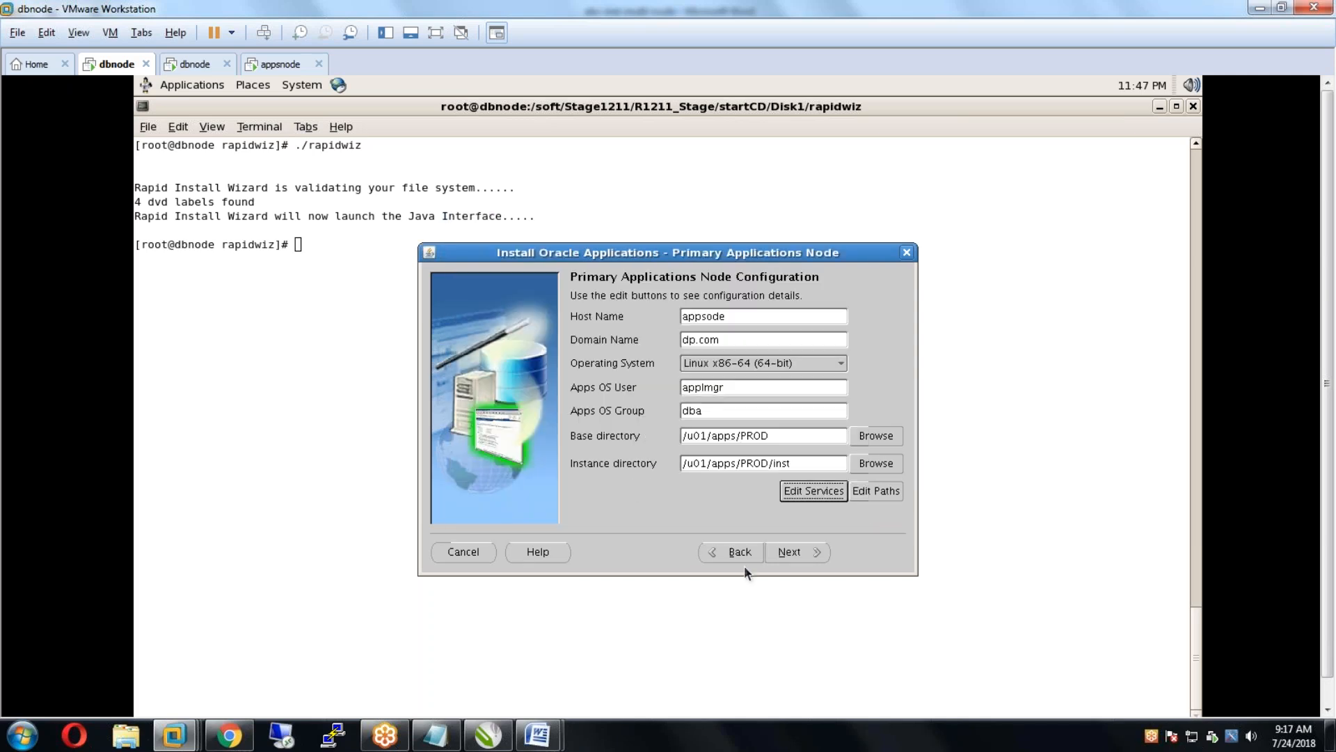
click(800, 557)
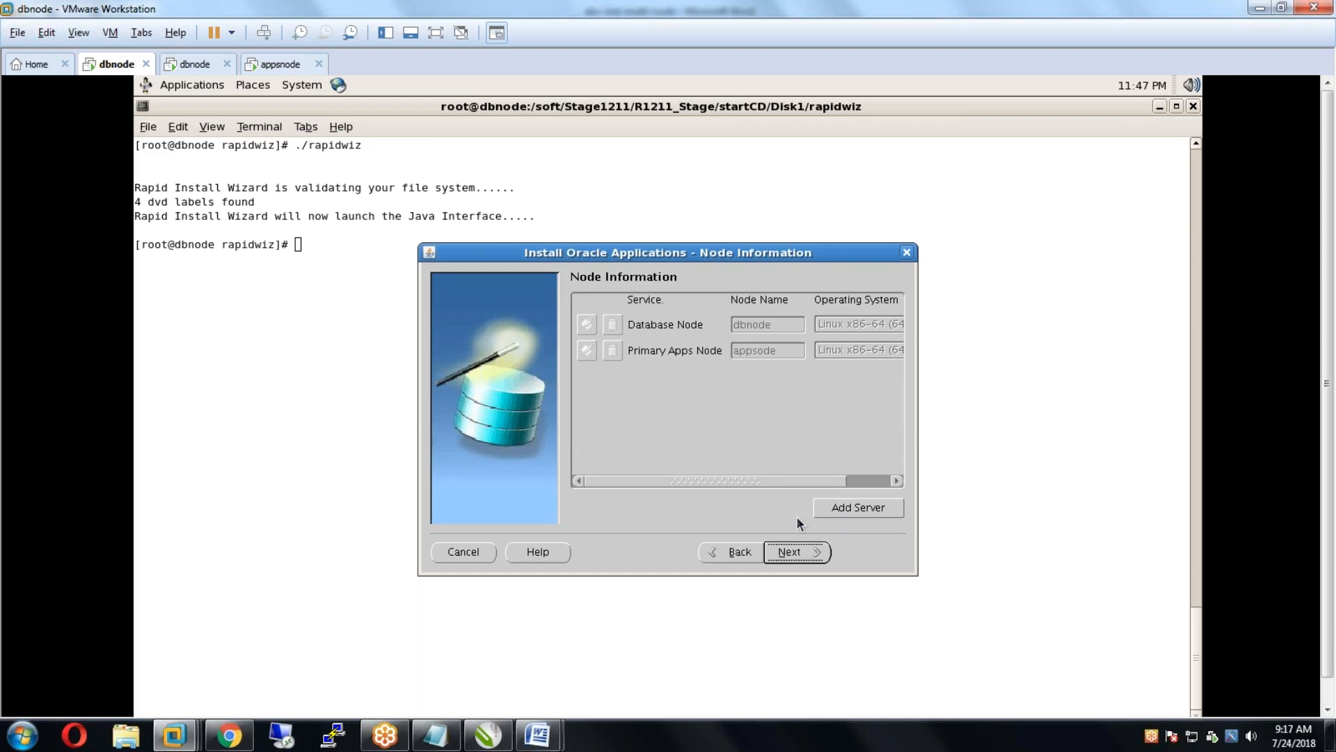
- Try adding an additional applications server with the host name appsnode2
click(851, 512)
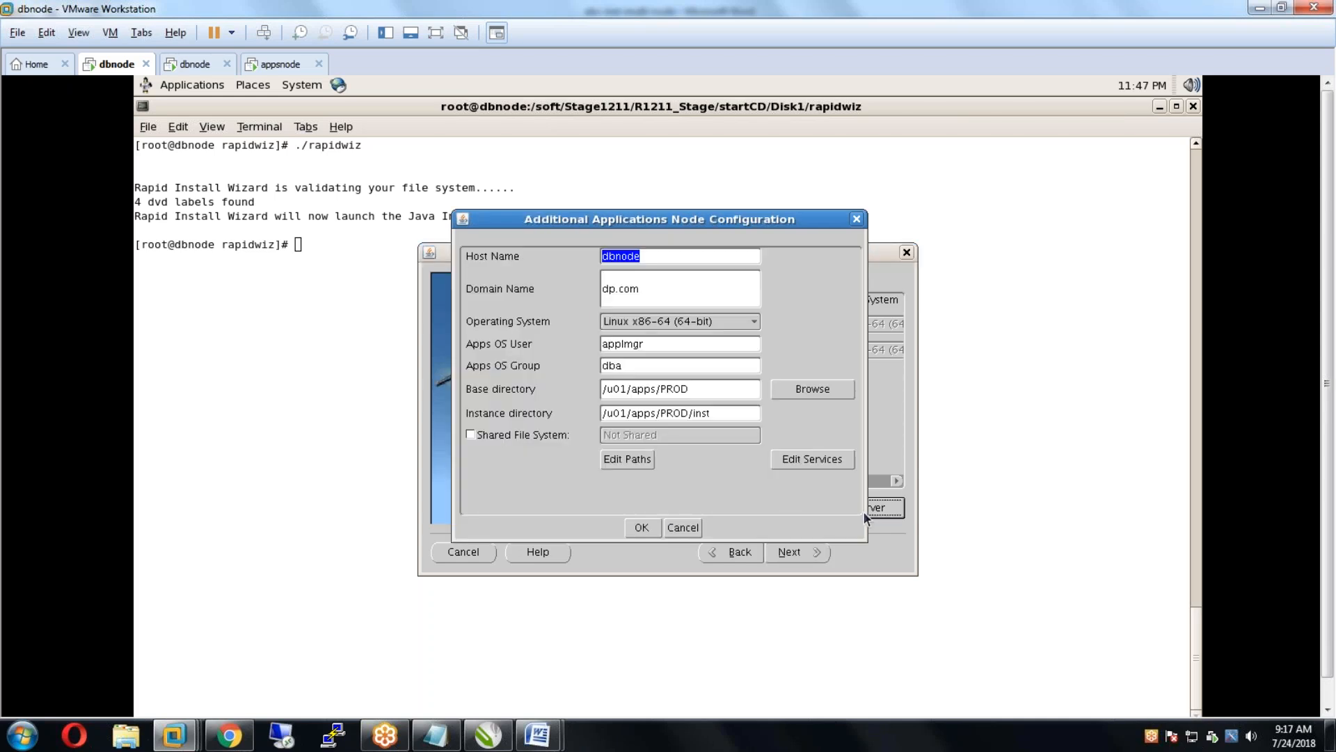
click(659, 260)
key(BackSpace)
key(BackSpace)
key(BackSpace)
key(BackSpace)
key(BackSpace)
key(BackSpace)
text(appsnode2)
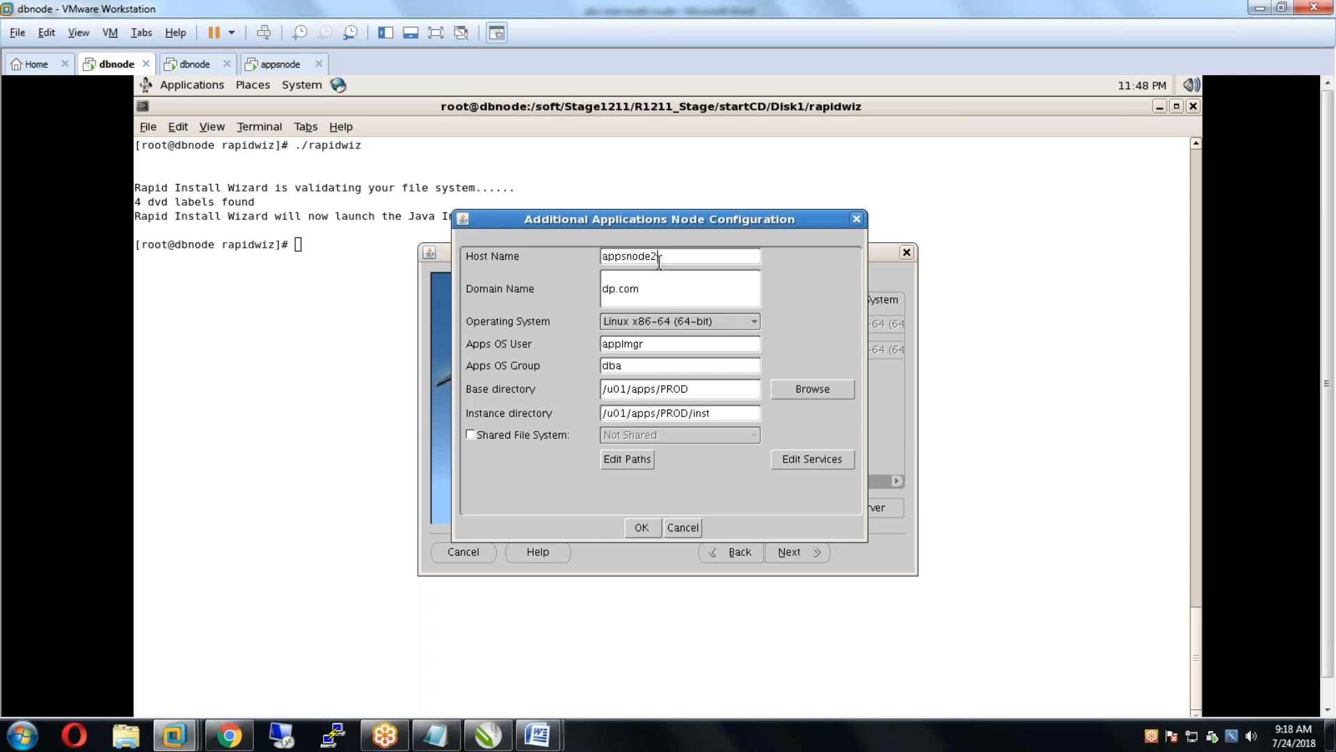
- Try disabling the Root, Web Entry Point and Web Application services for the additional node, and cancel the service changes
click(651, 388)
click(807, 457)
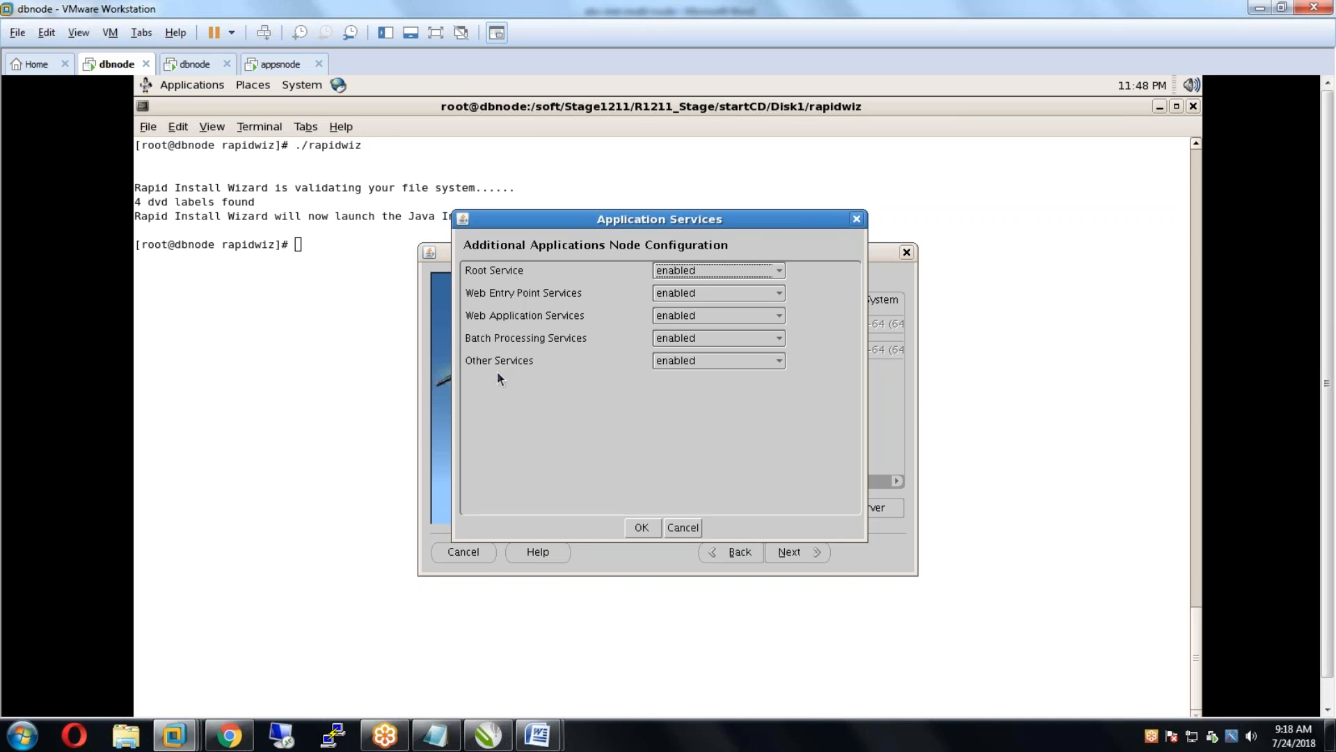
click(709, 270)
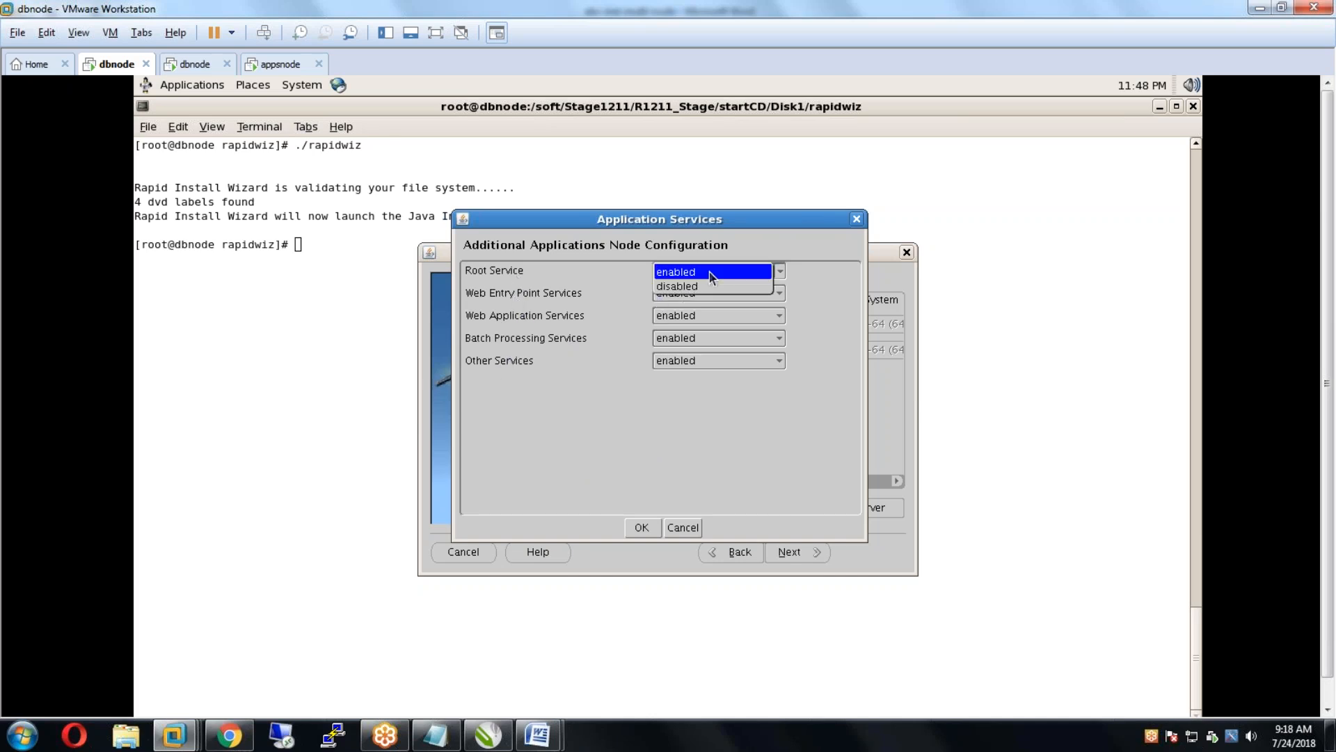
click(706, 286)
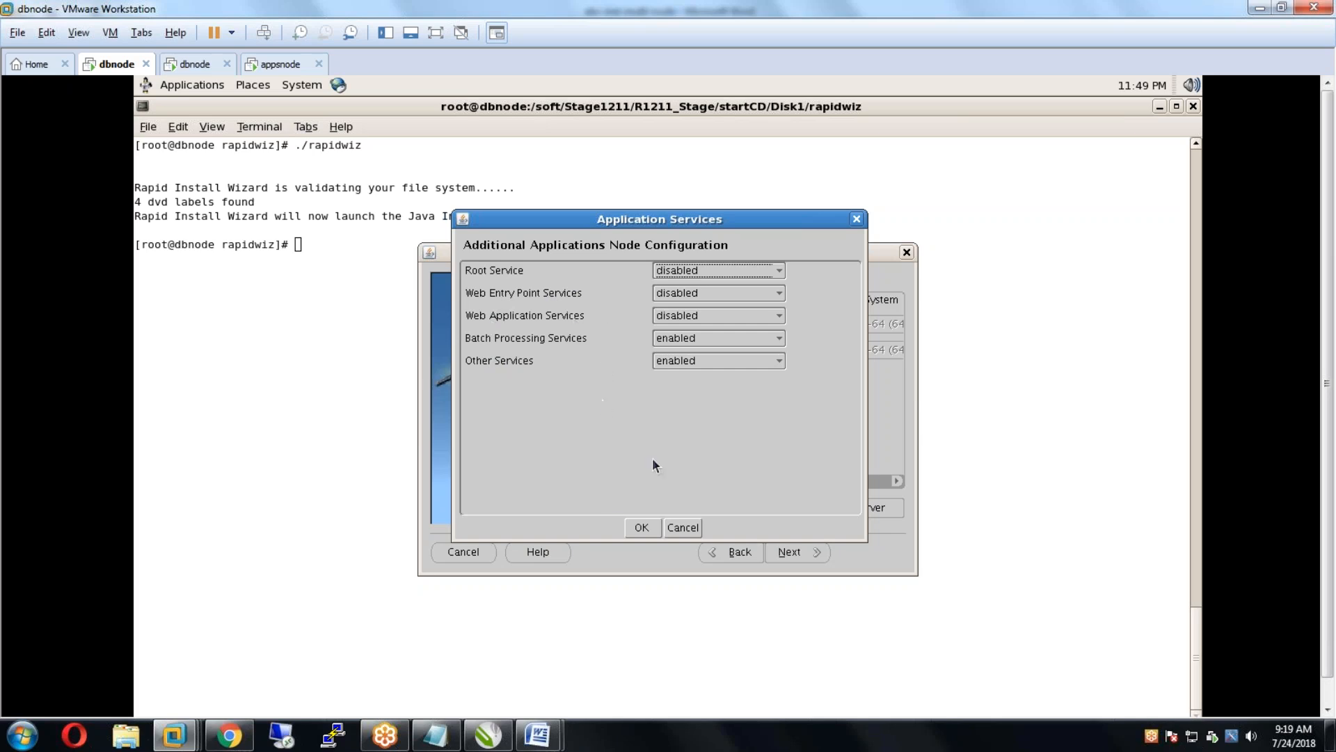
drag(688, 215, 833, 182)
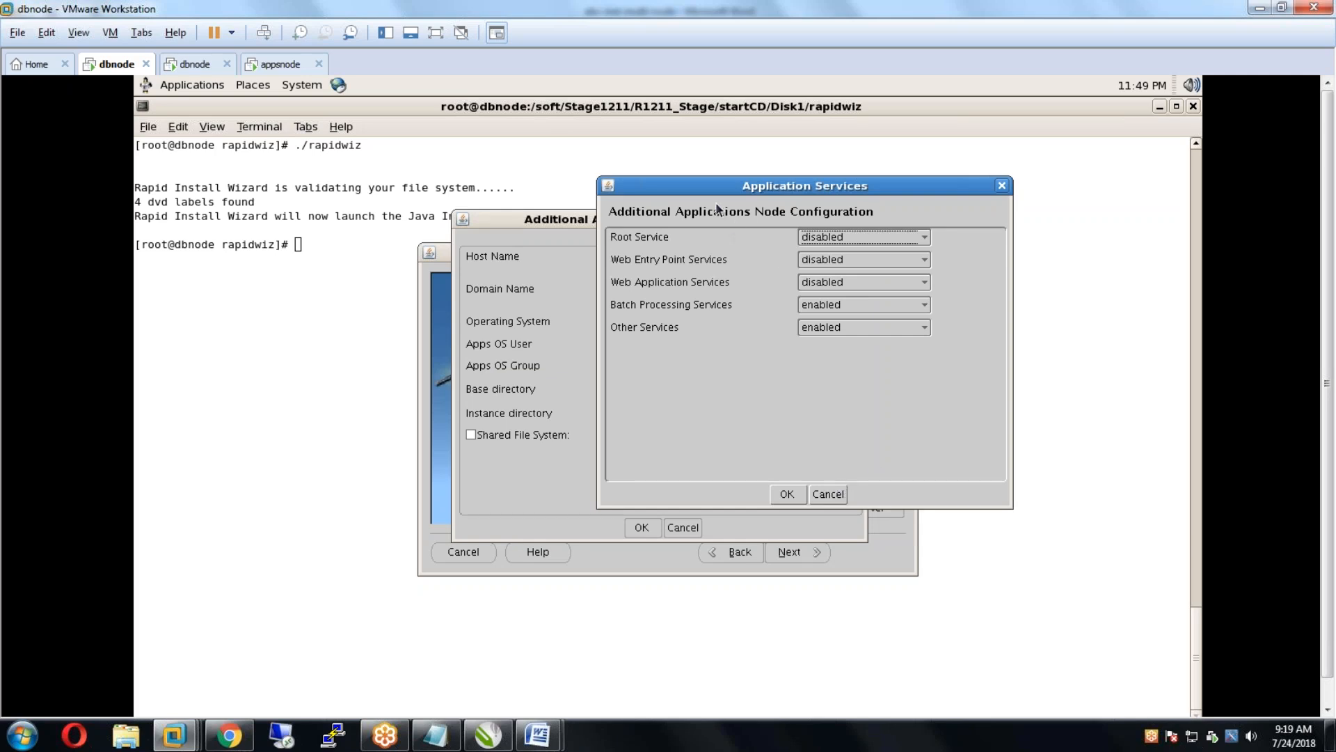
click(828, 494)
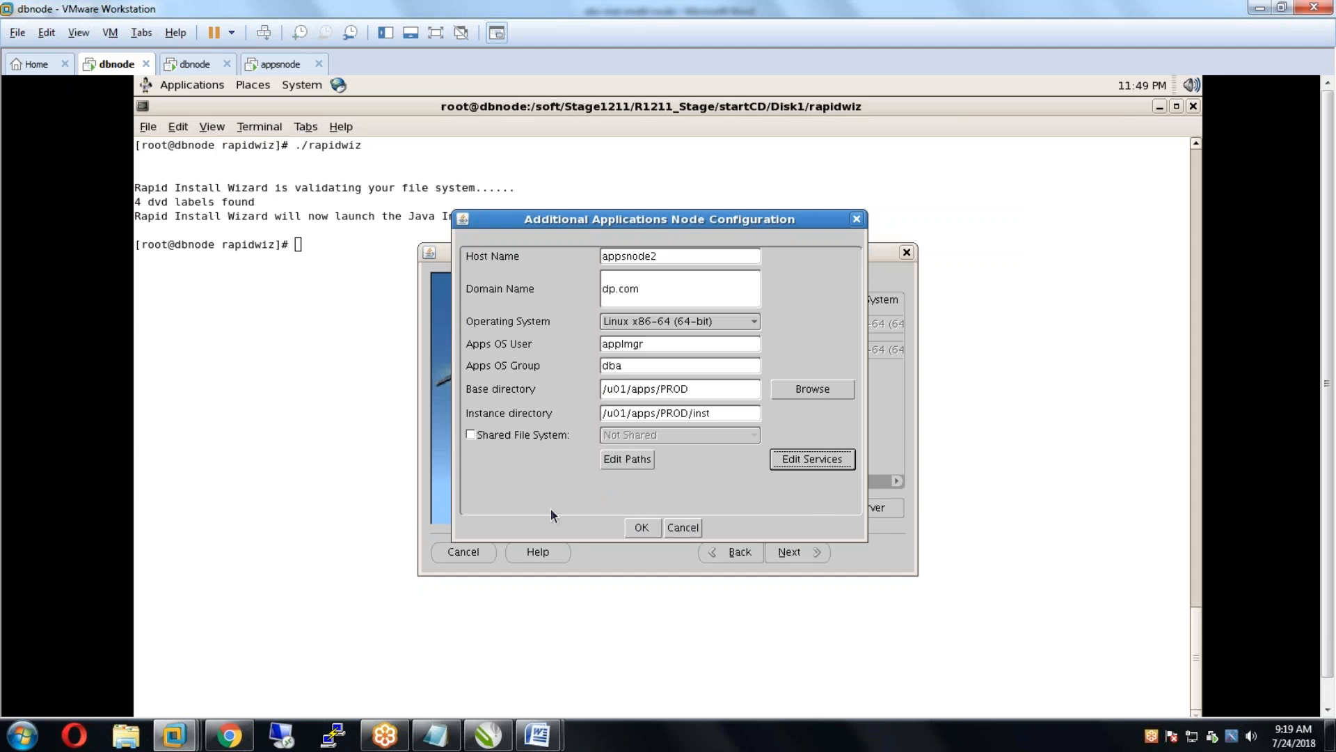
- Discard the additional applications node and continue to the wizard's system checks
click(649, 528)
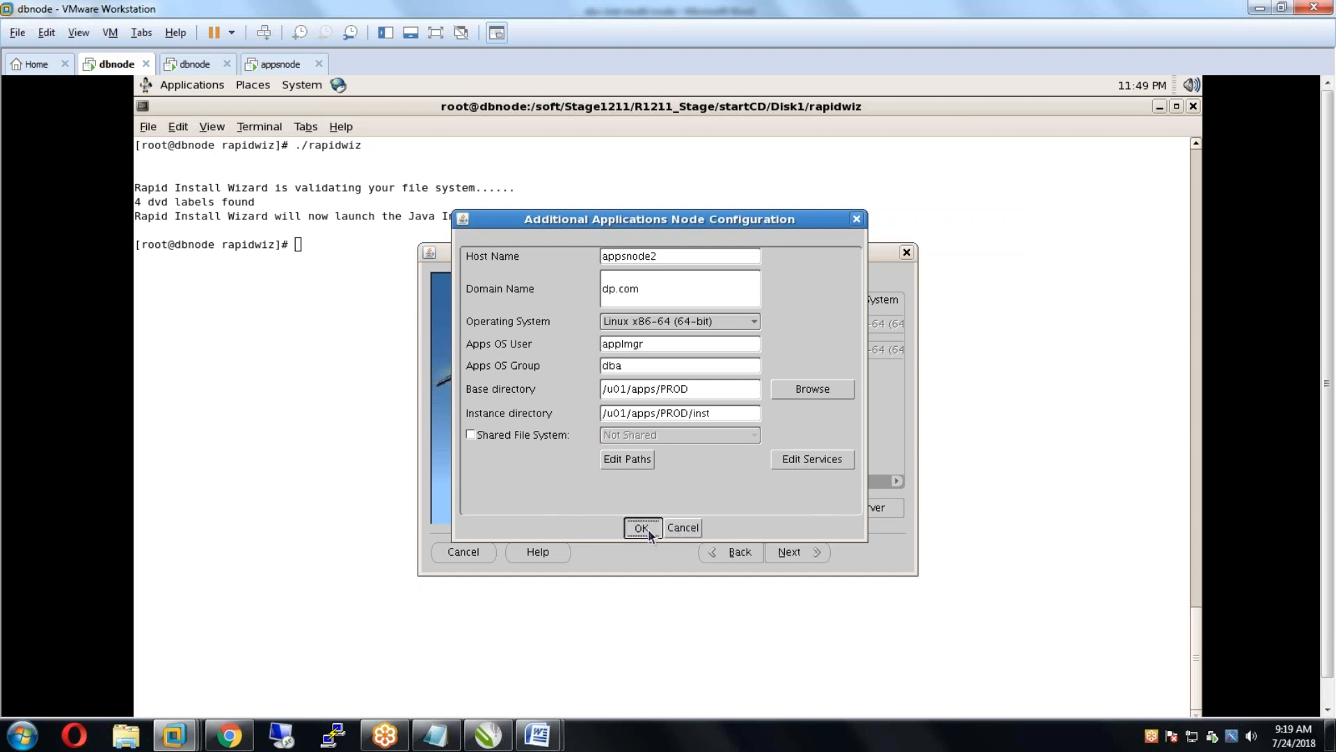
click(691, 529)
click(682, 529)
click(786, 552)
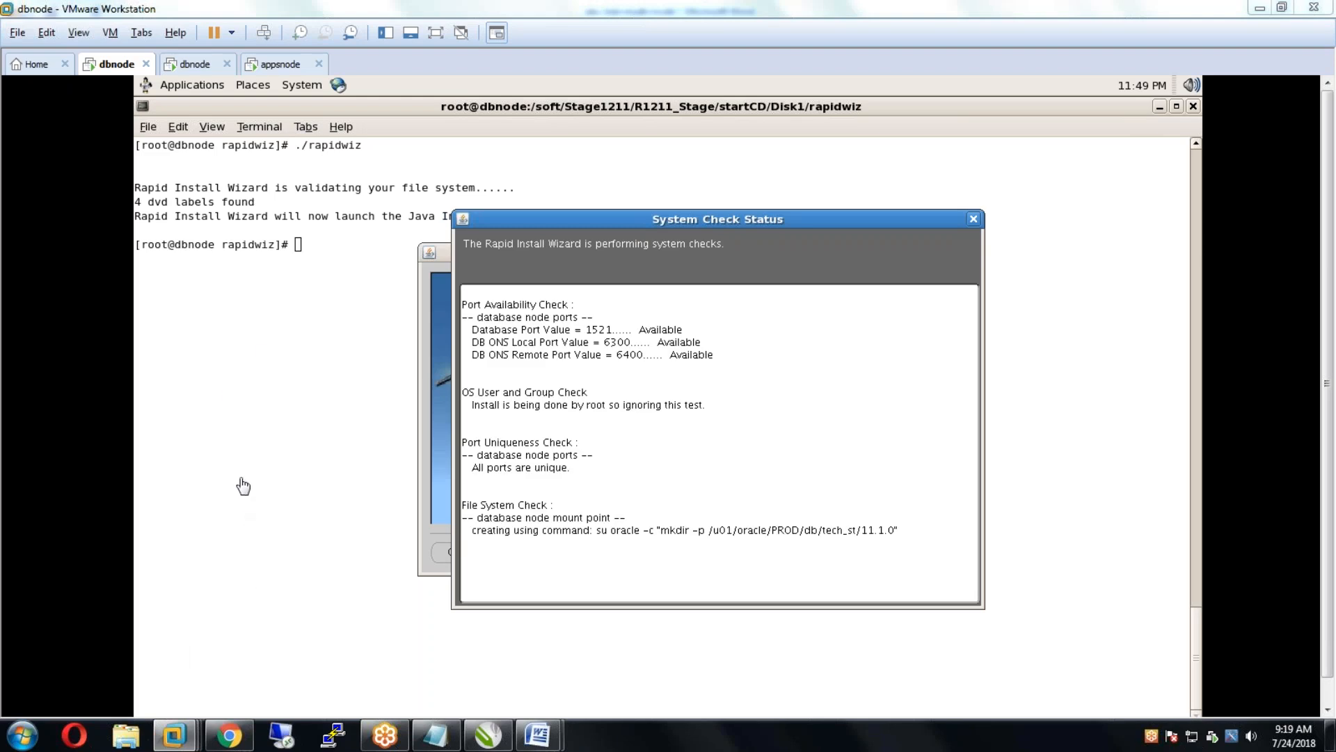
- Switch to the appsnode virtual machine and log in as root with the account password
click(279, 66)
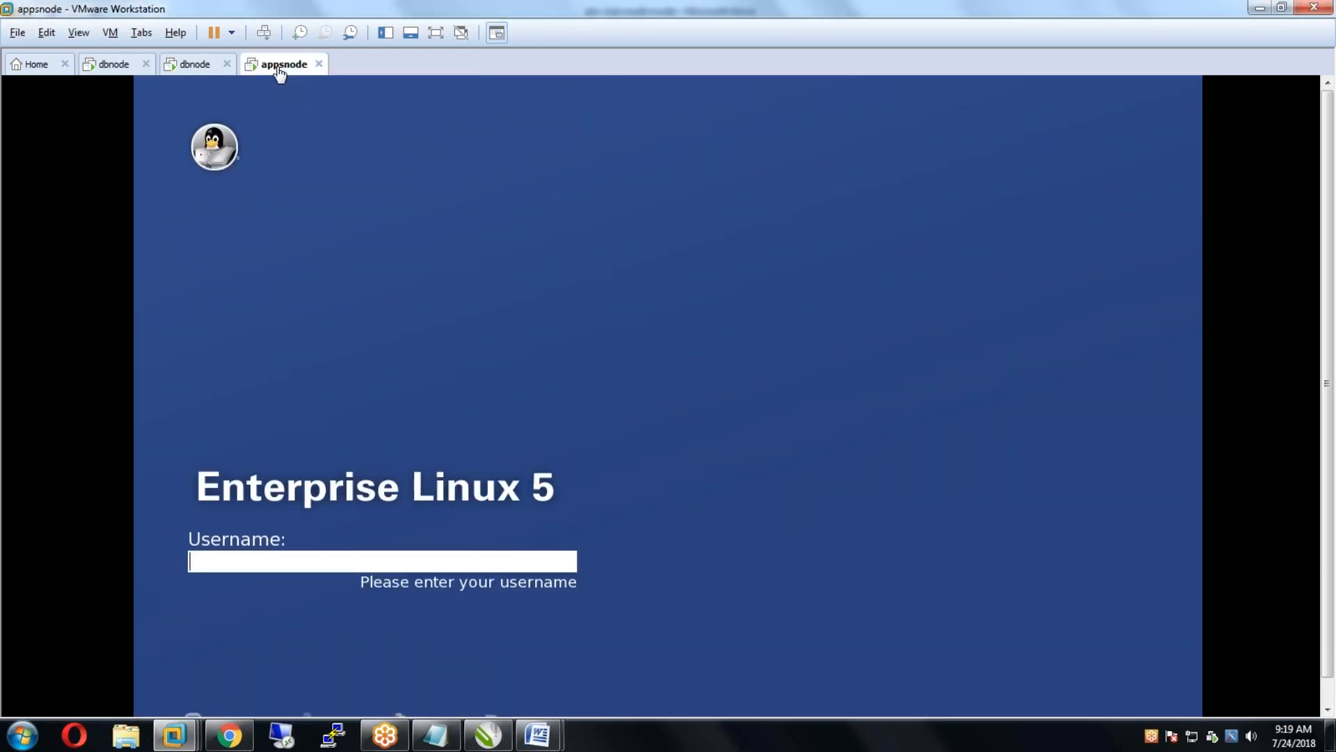
click(386, 232)
text(root)
key(Return)
text(•••••)
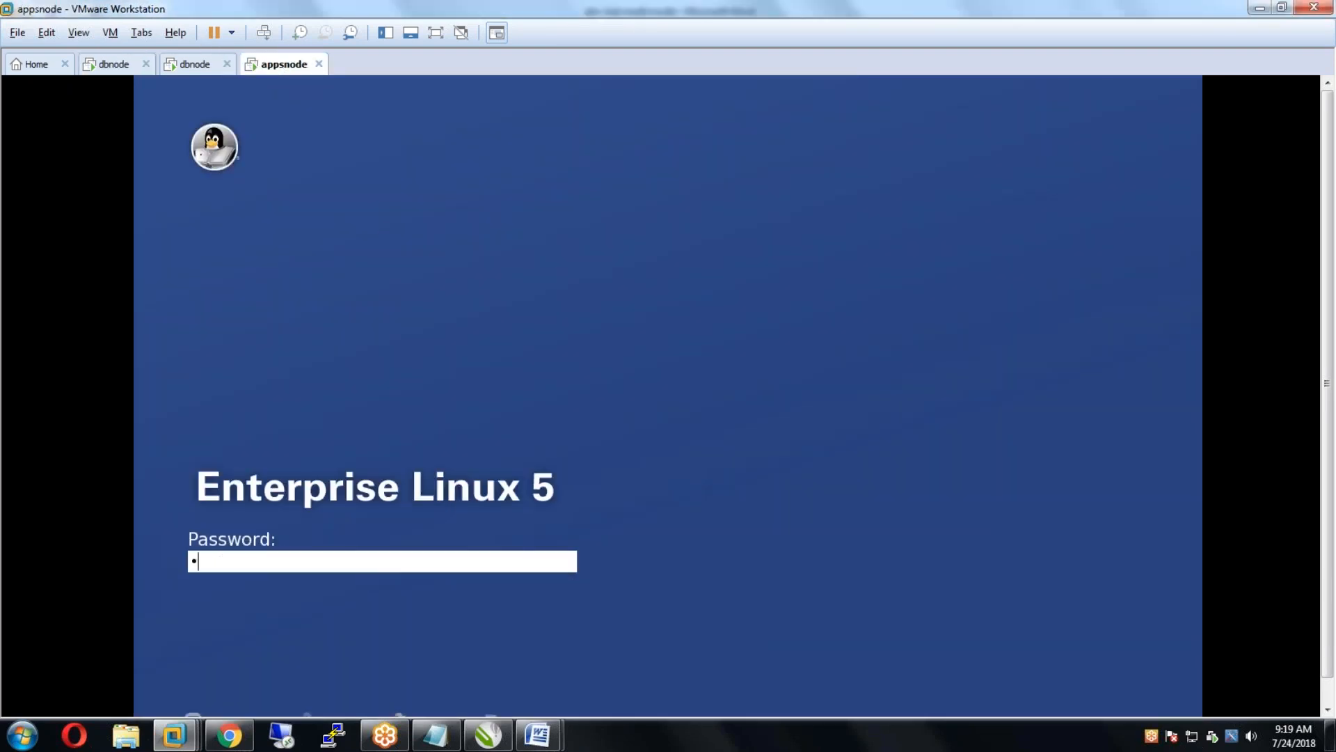
text(••)
key(Return)
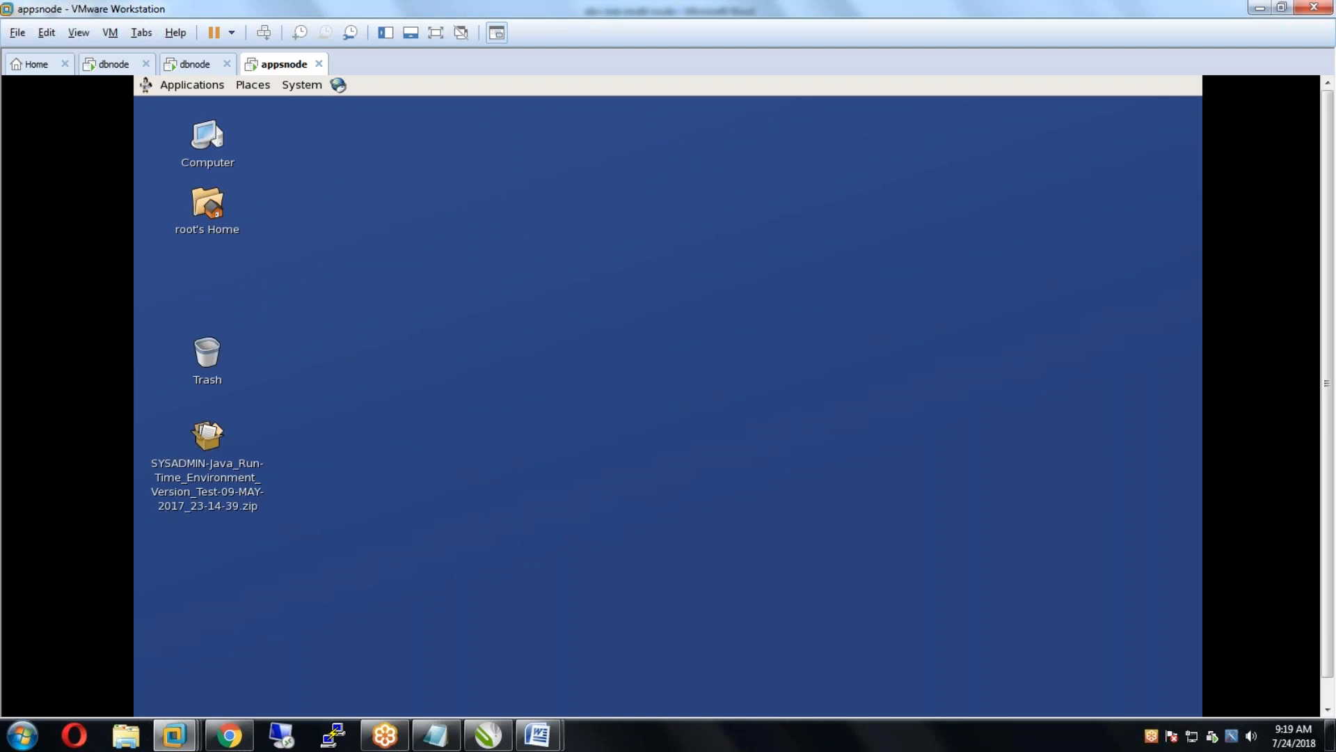
- Open a terminal on appsnode and create the directory with mkdir -p /u01/apps
right_click(381, 223)
click(412, 299)
text(mk)
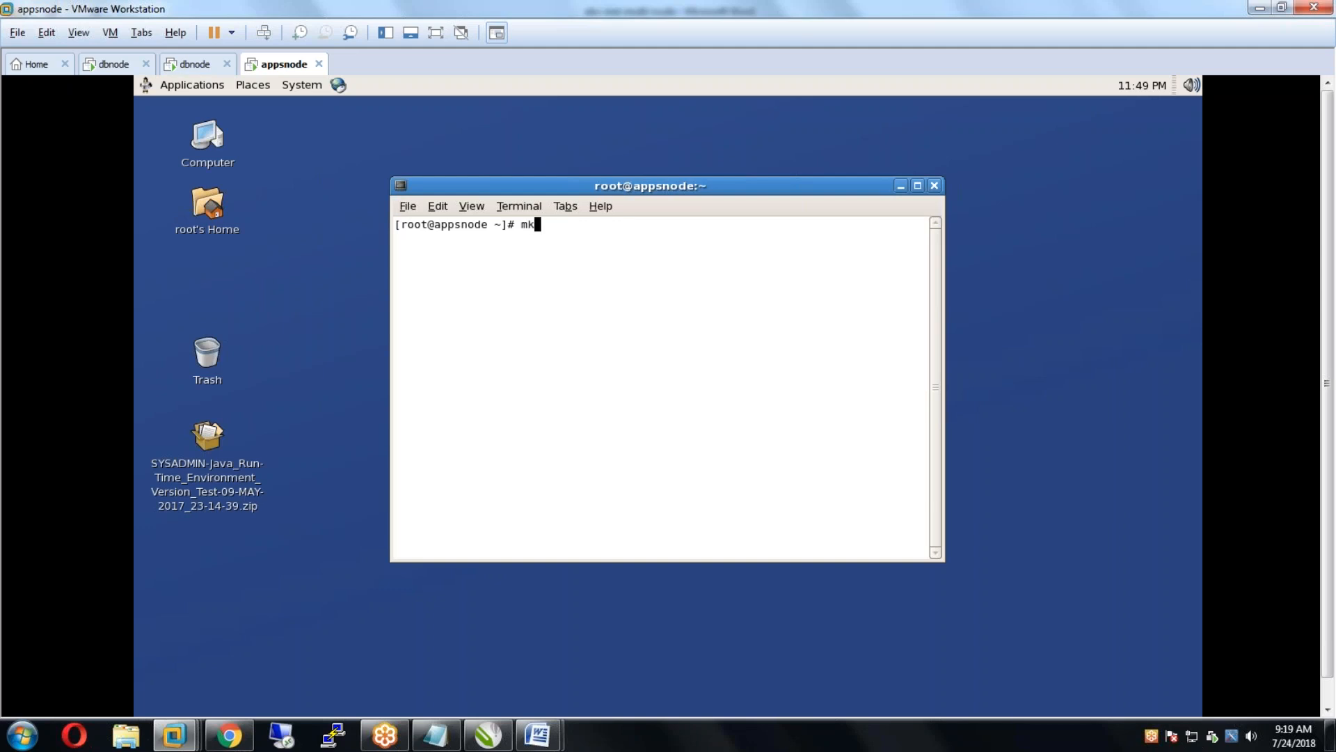
text(dir -p /u01/a)
text(pps)
key(Return)
- Assign ownership of the new directory recursively with chown -R applmgr:dba /u01/apps
text(chown )
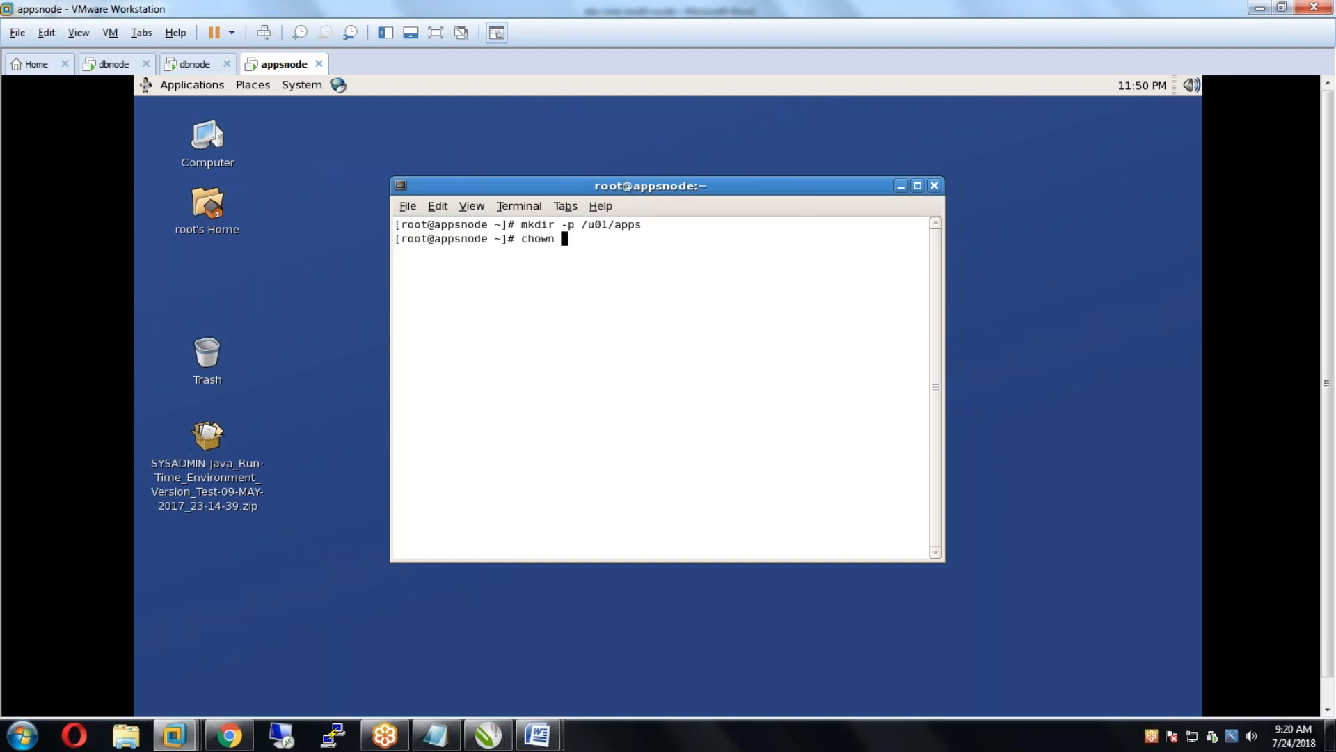
text(-R applmgr:dba /u01/)
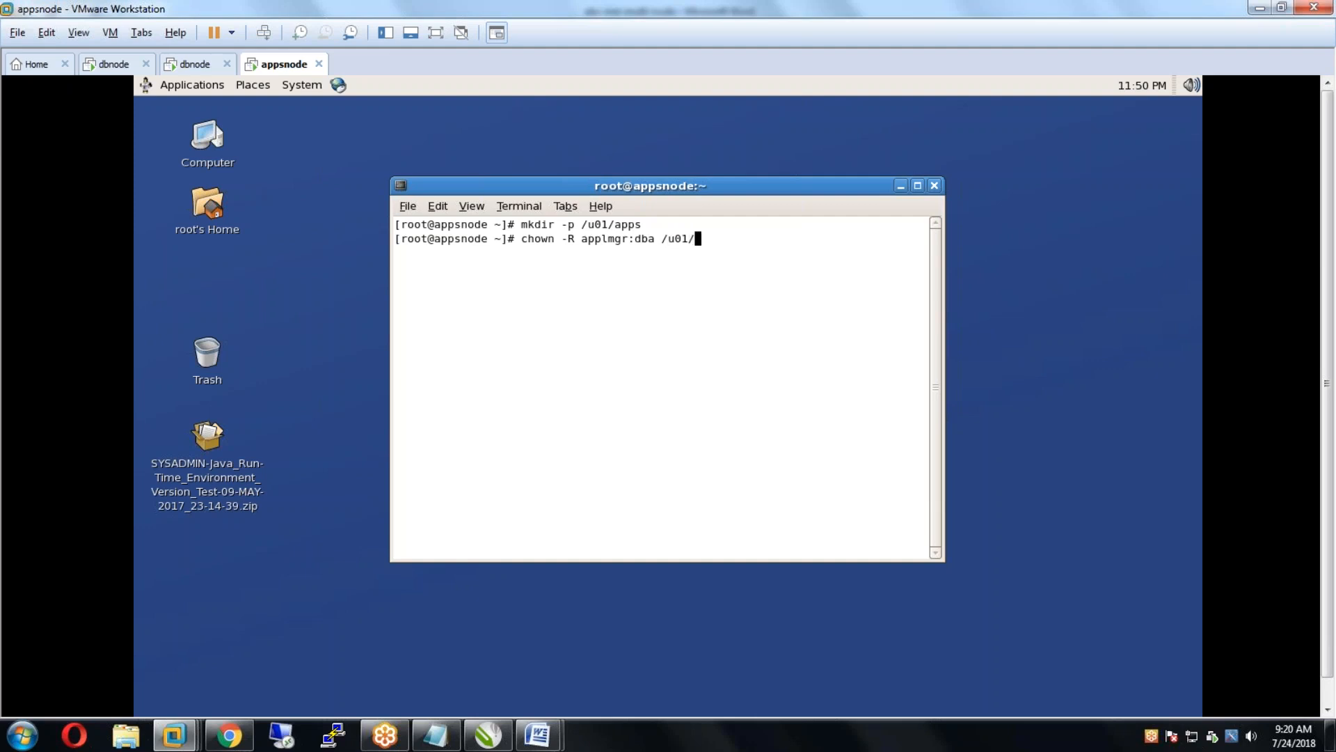
text(apps)
key(Return)
- Enter the command chmod -R 775 /u01 apps for the directory permissions
text(chmod -R 775 /u01)
key(Tab)
text(apps)
key(Return)
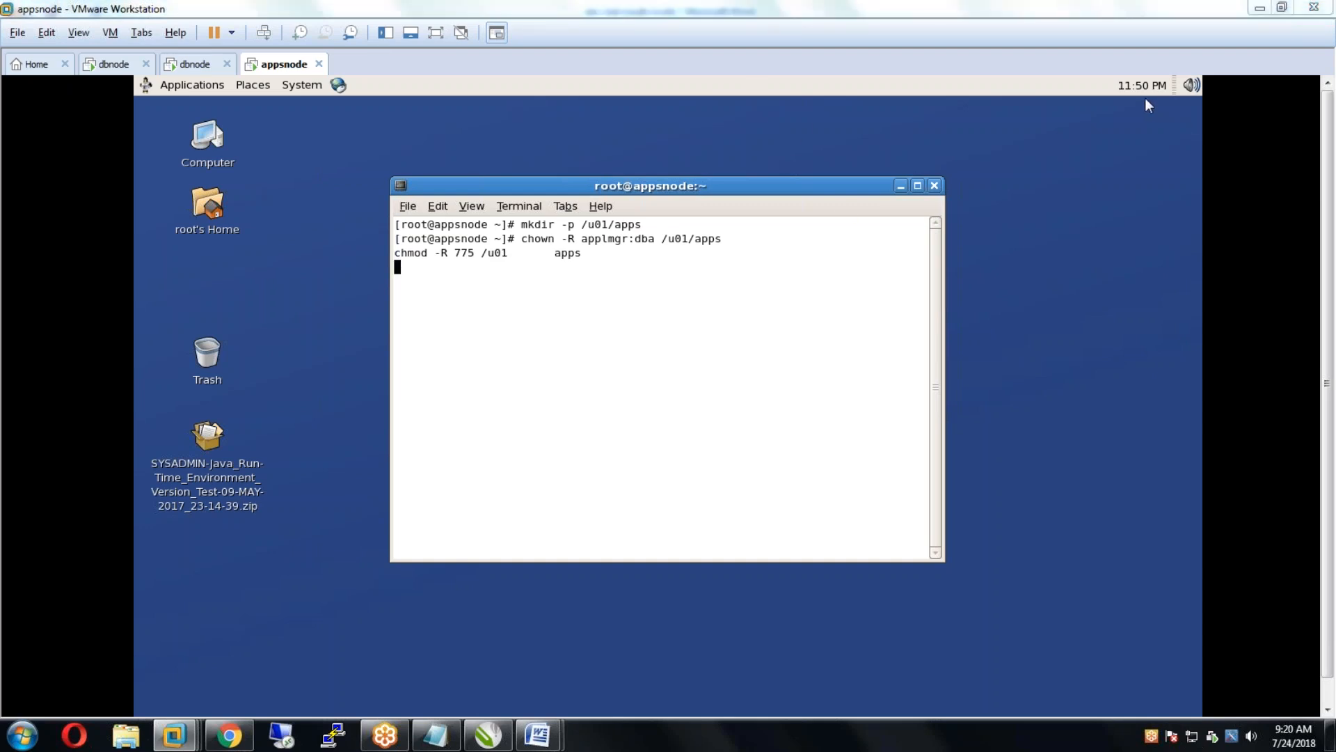
- Return to the dbnode virtual machine and read the File Systems pre-install check details through to the end
click(118, 65)
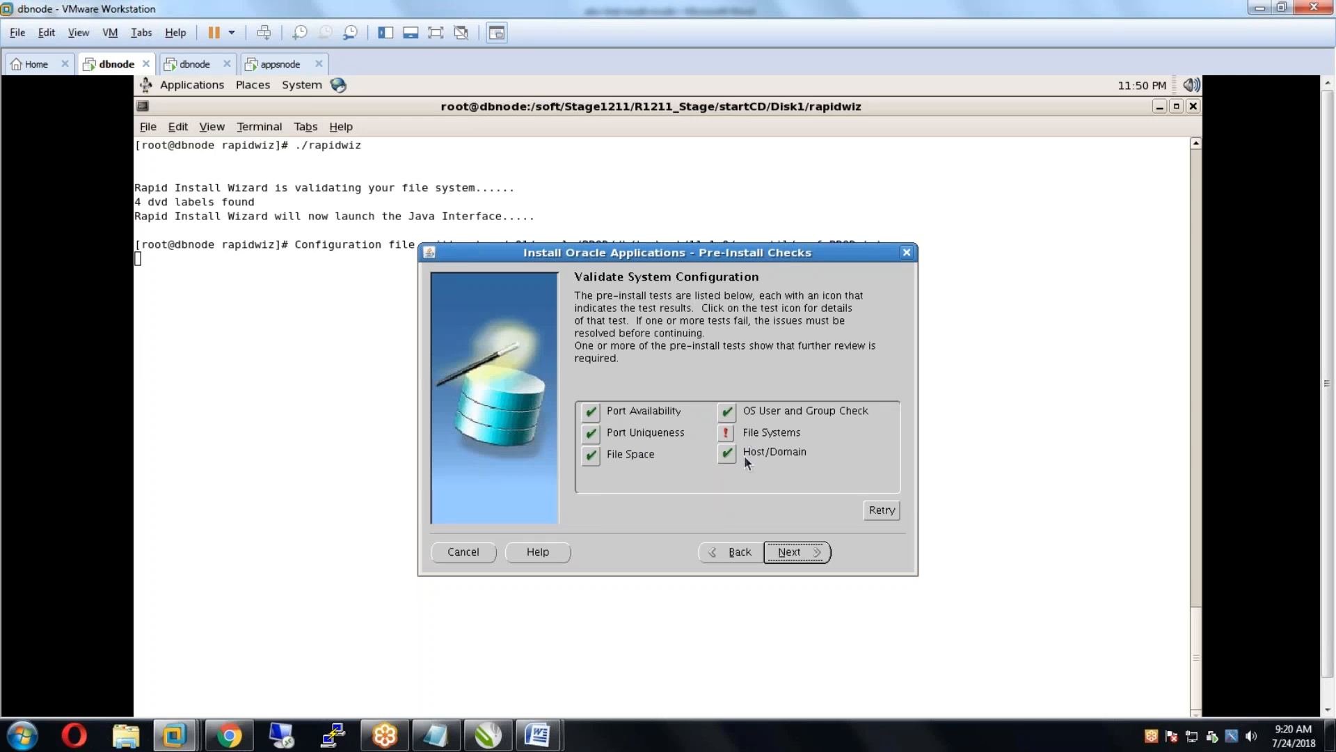
click(742, 433)
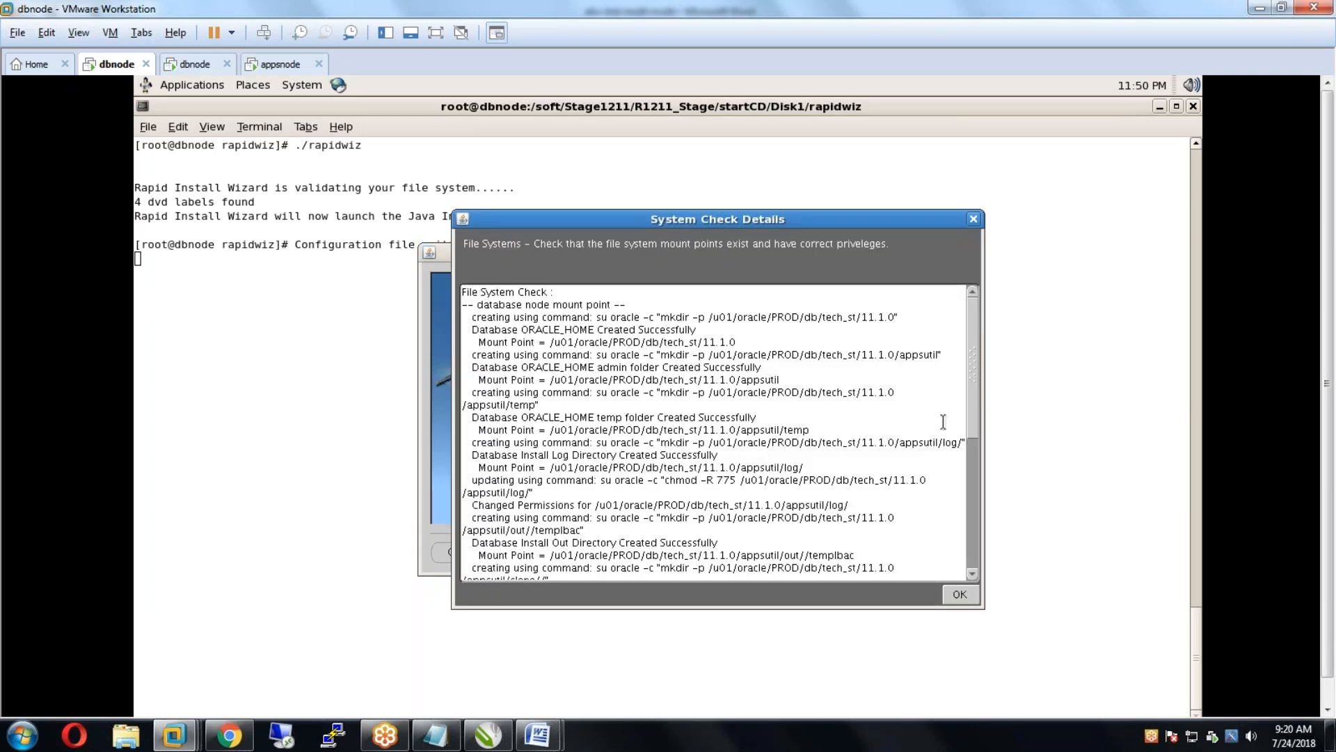
drag(973, 402, 979, 539)
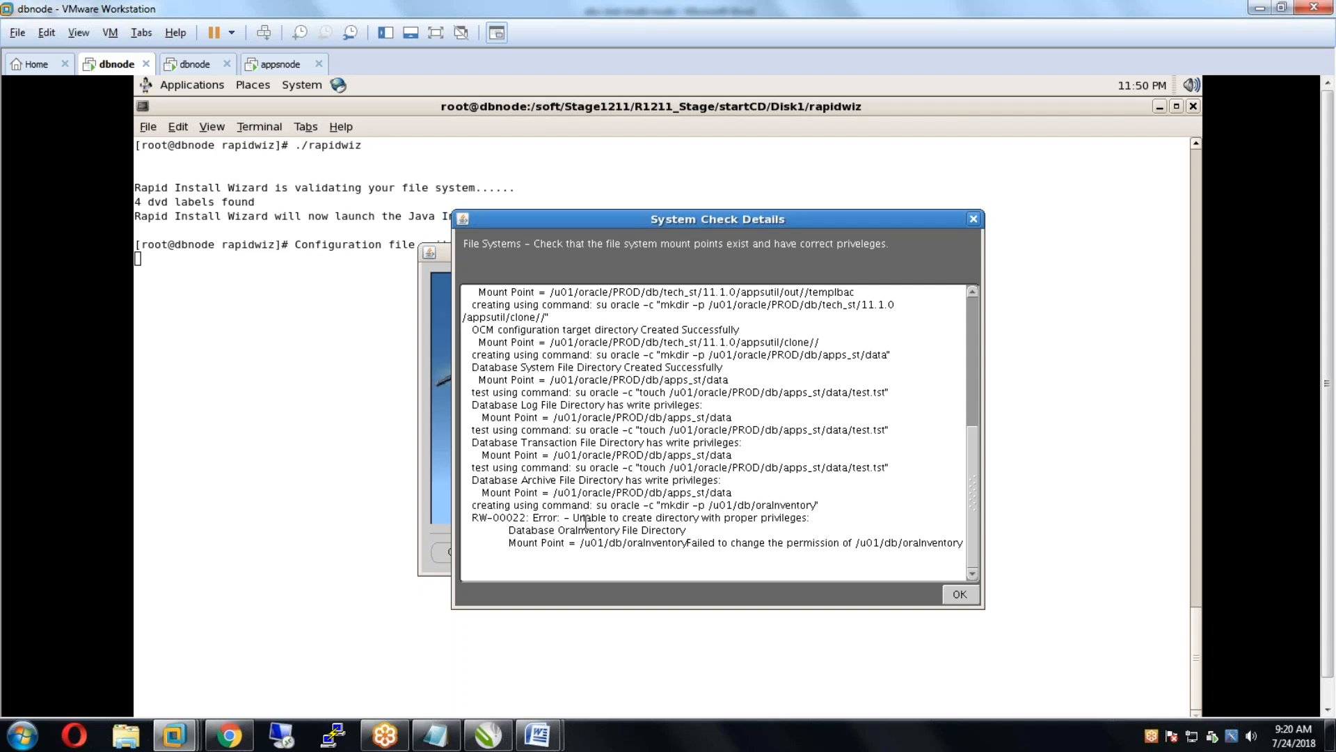
- Open a second terminal window on dbnode and display the inventory location file with cat /etc/oraInst.loc
click(356, 379)
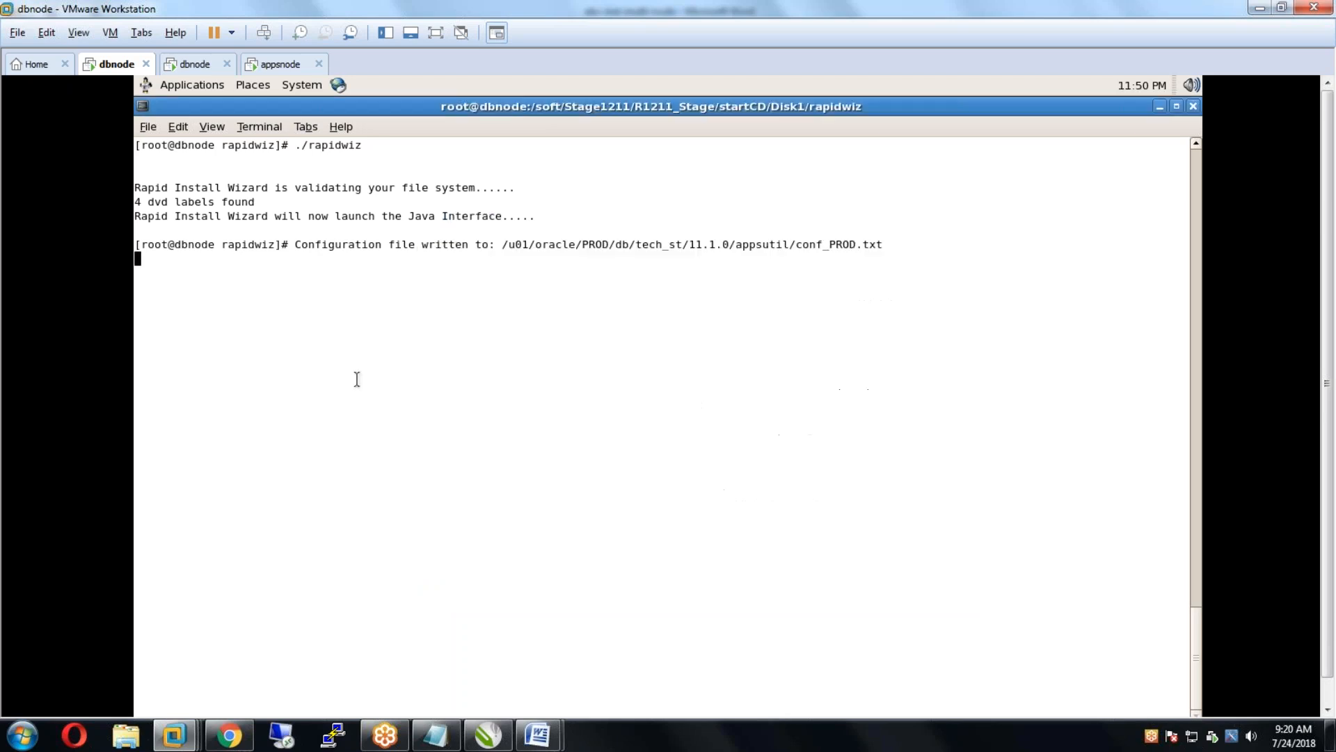
click(244, 127)
click(152, 128)
click(151, 128)
key(Return)
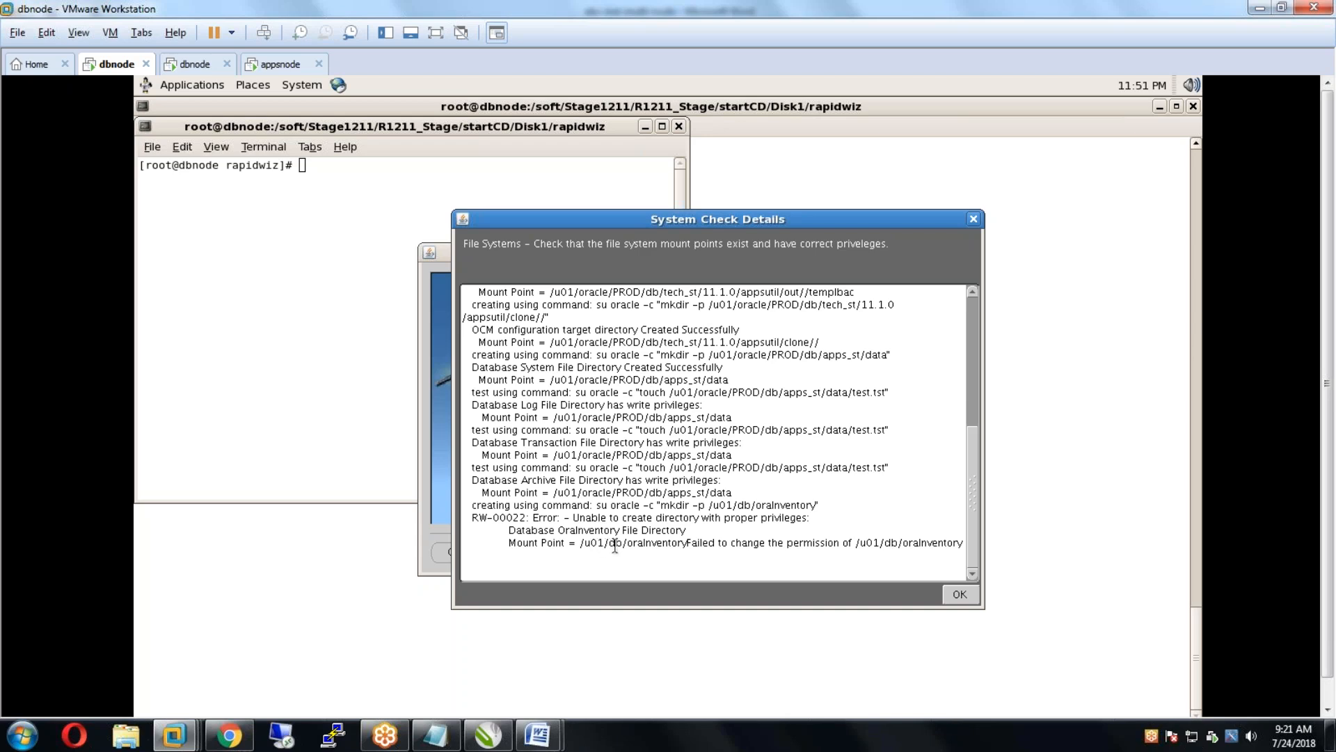
click(320, 320)
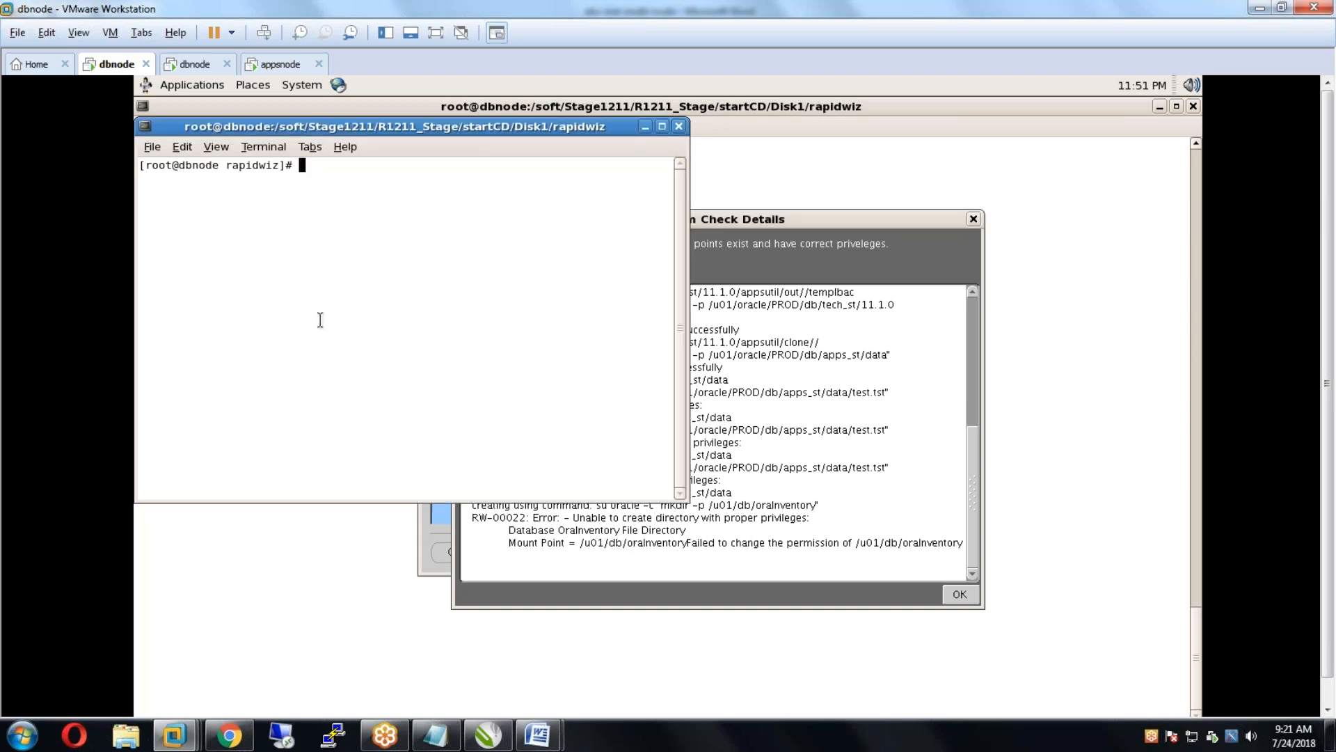
text(cat /etc/oraI)
key(Tab)
key(Return)
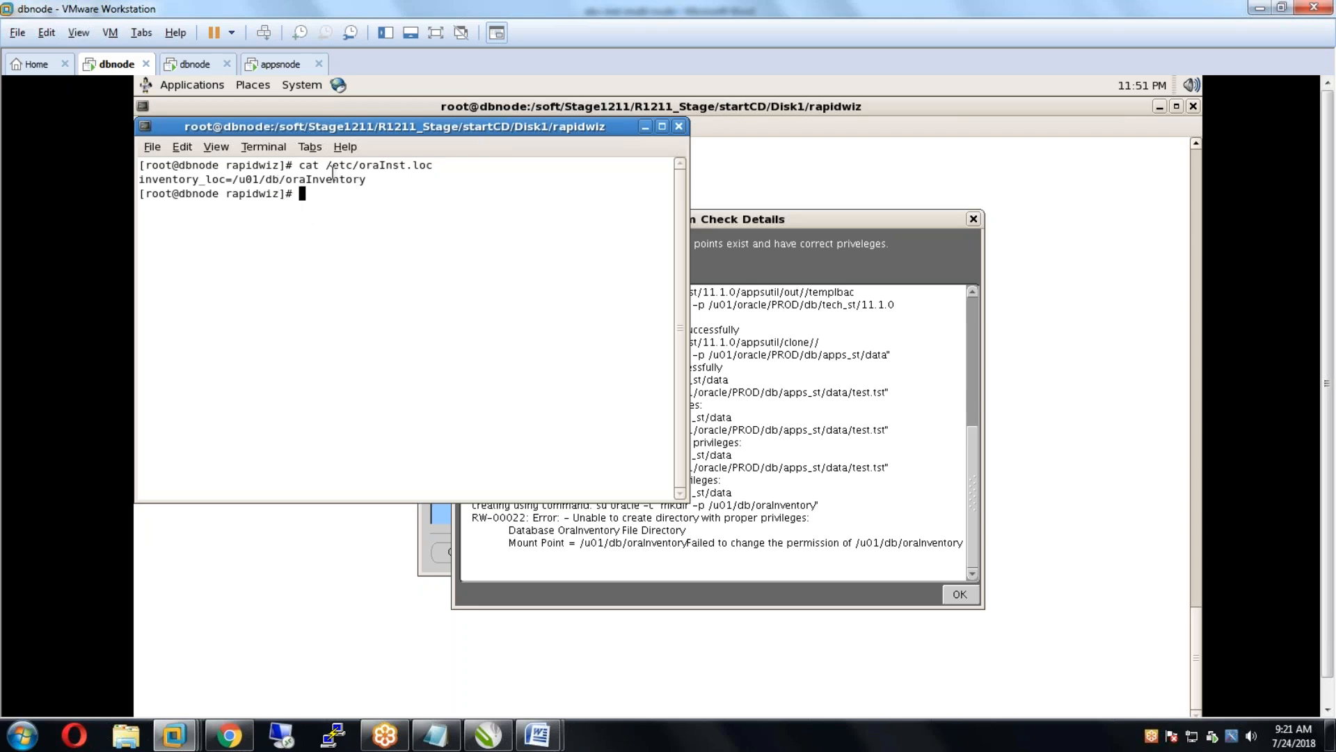
- Open the inventory location file /etc/oraInst.loc for editing in vi
drag(234, 180, 278, 180)
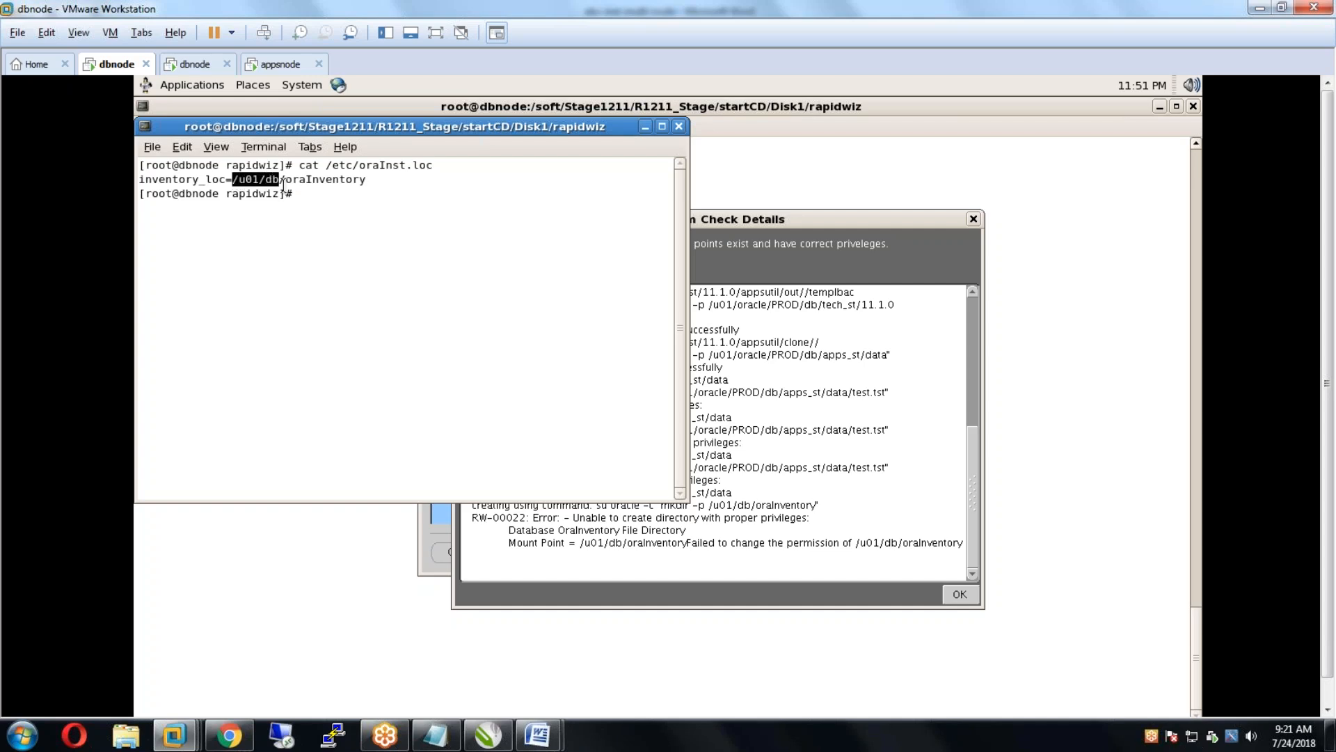
text(vi)
double_click(347, 164)
middle_click(347, 164)
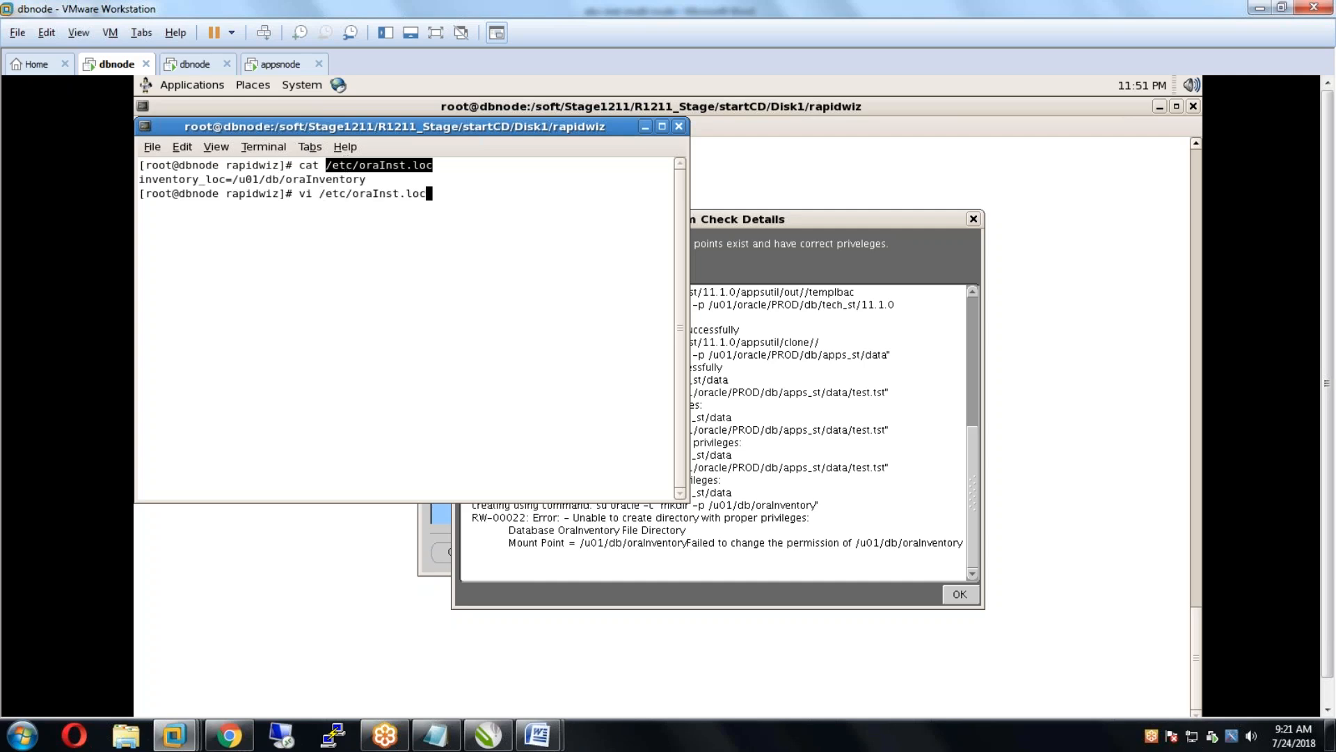
key(Return)
- Change the inventory location to /u01/oracle/oraInventory by replacing the db directory with oracle, and save the file
key(w)
key(w)
key(w)
key(w)
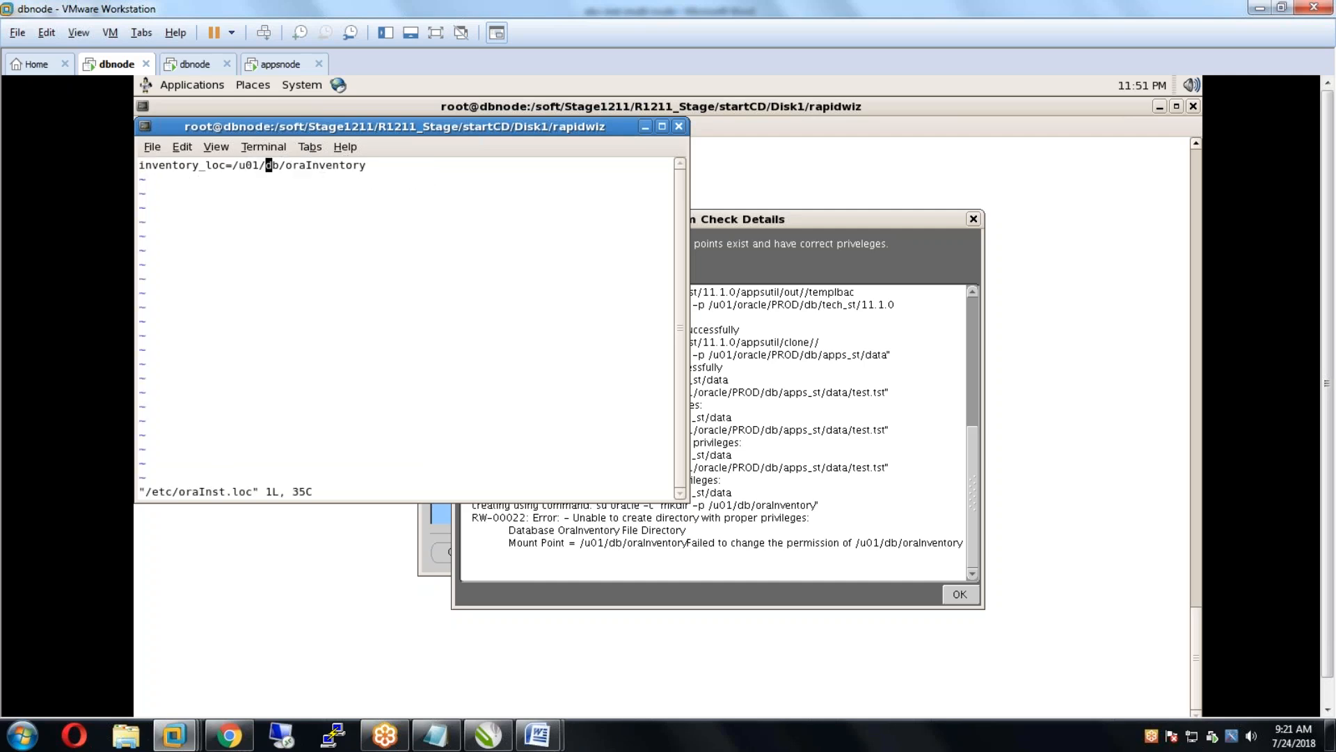
text(ioracle)
key(Escape)
key(l)
key(x)
key(x)
text(:wq)
key(Return)
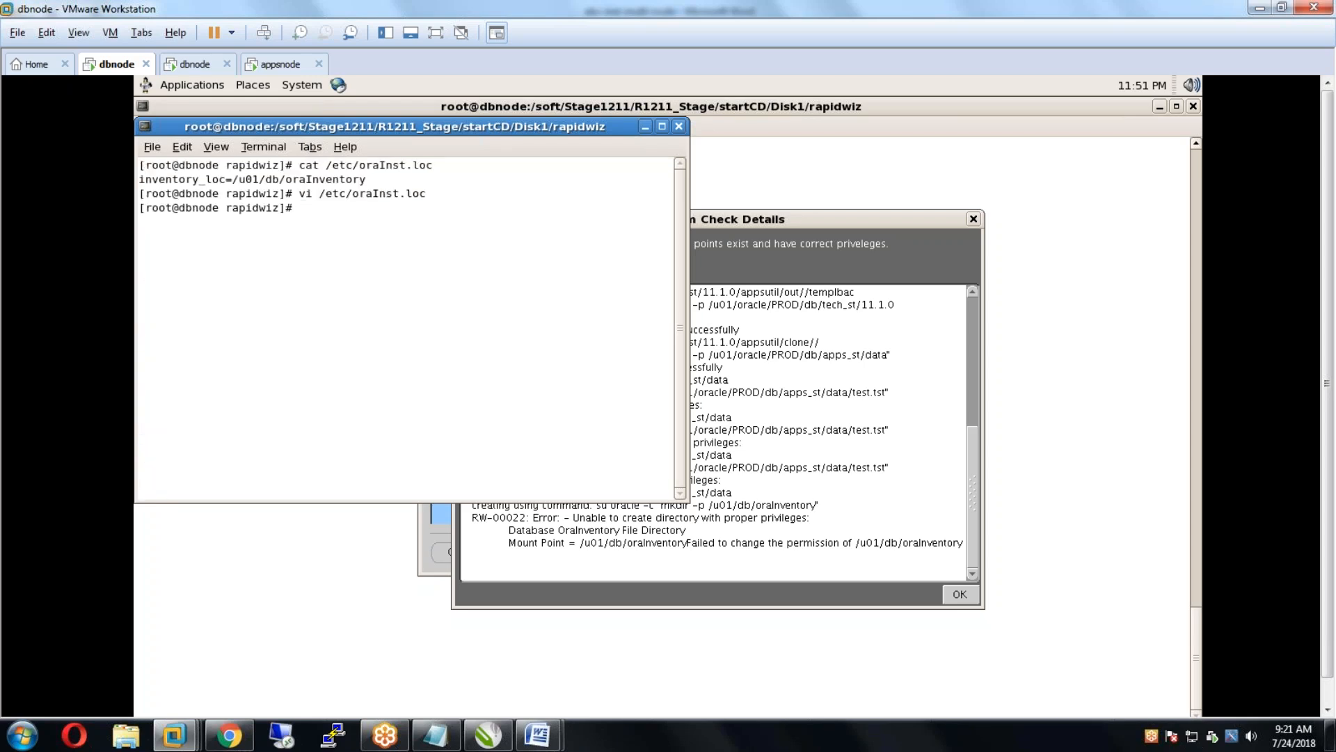
- Set permissions recursively on the oracle directory with chmod -R 775 /u01/oracle/
text(chmod -R 775 /u01/oracle/)
key(Return)
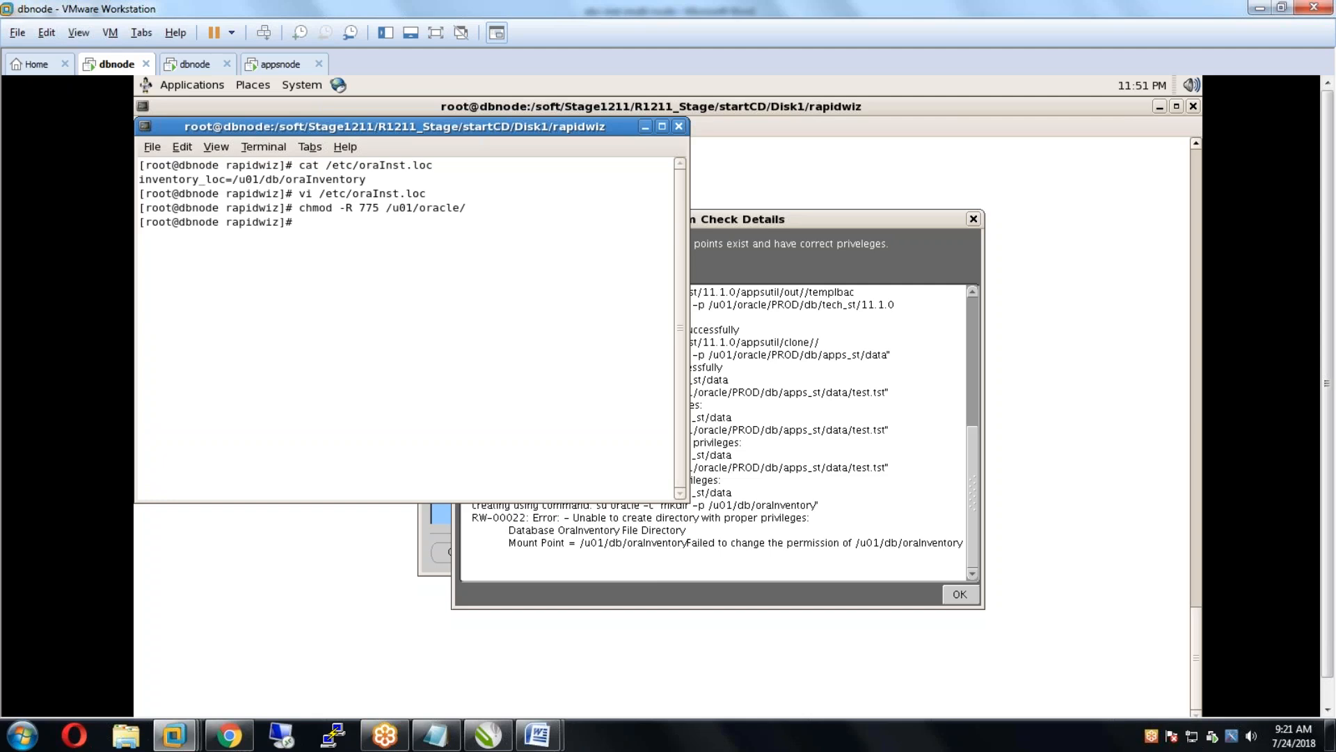
- Close the system check details and rerun the pre-install checks
click(736, 544)
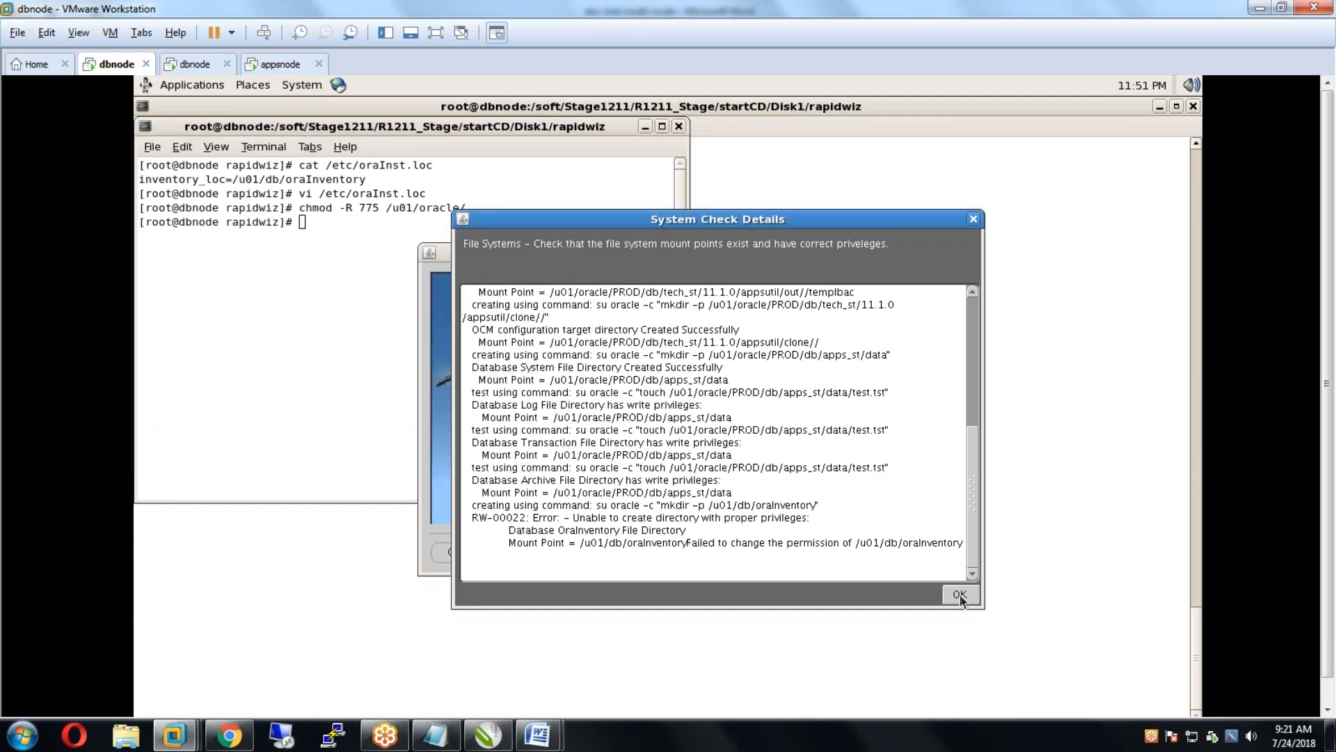
click(960, 596)
click(888, 513)
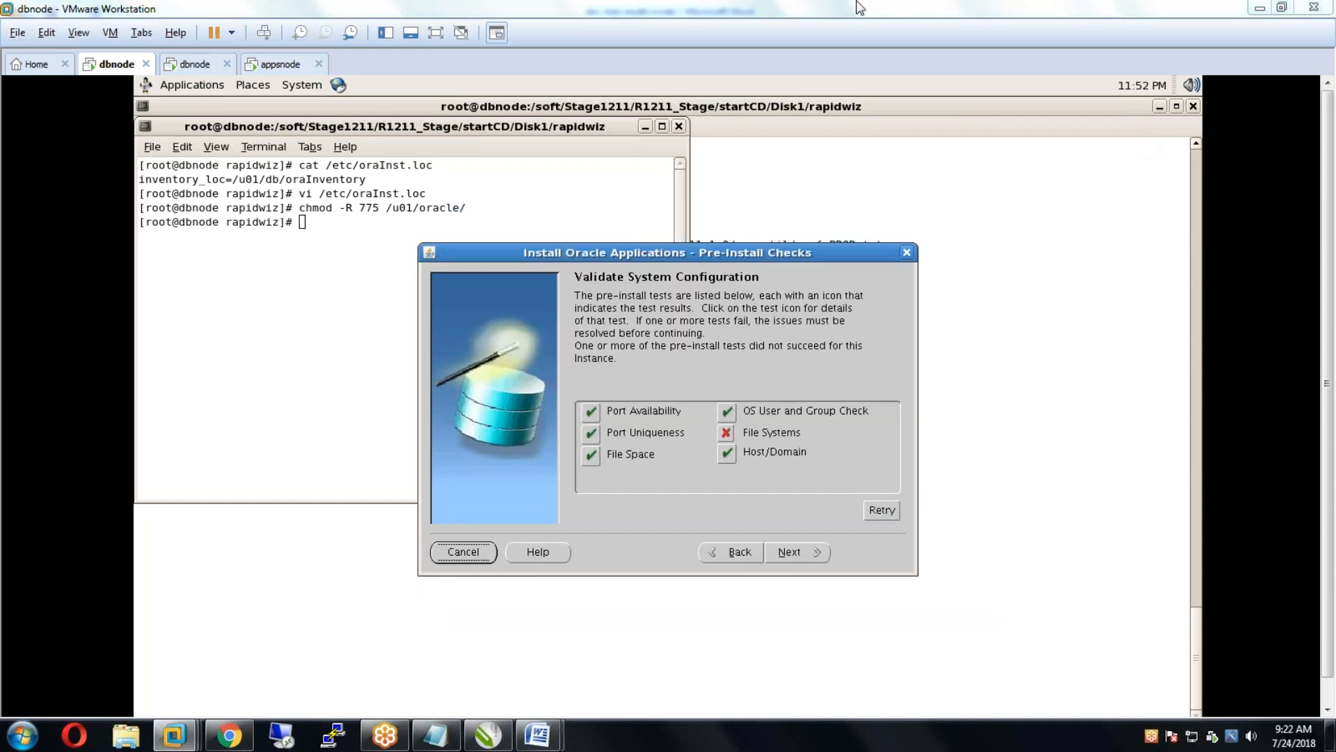
- Read the File Systems check details through to the end, looking for any mount point error
click(726, 432)
drag(972, 407, 973, 556)
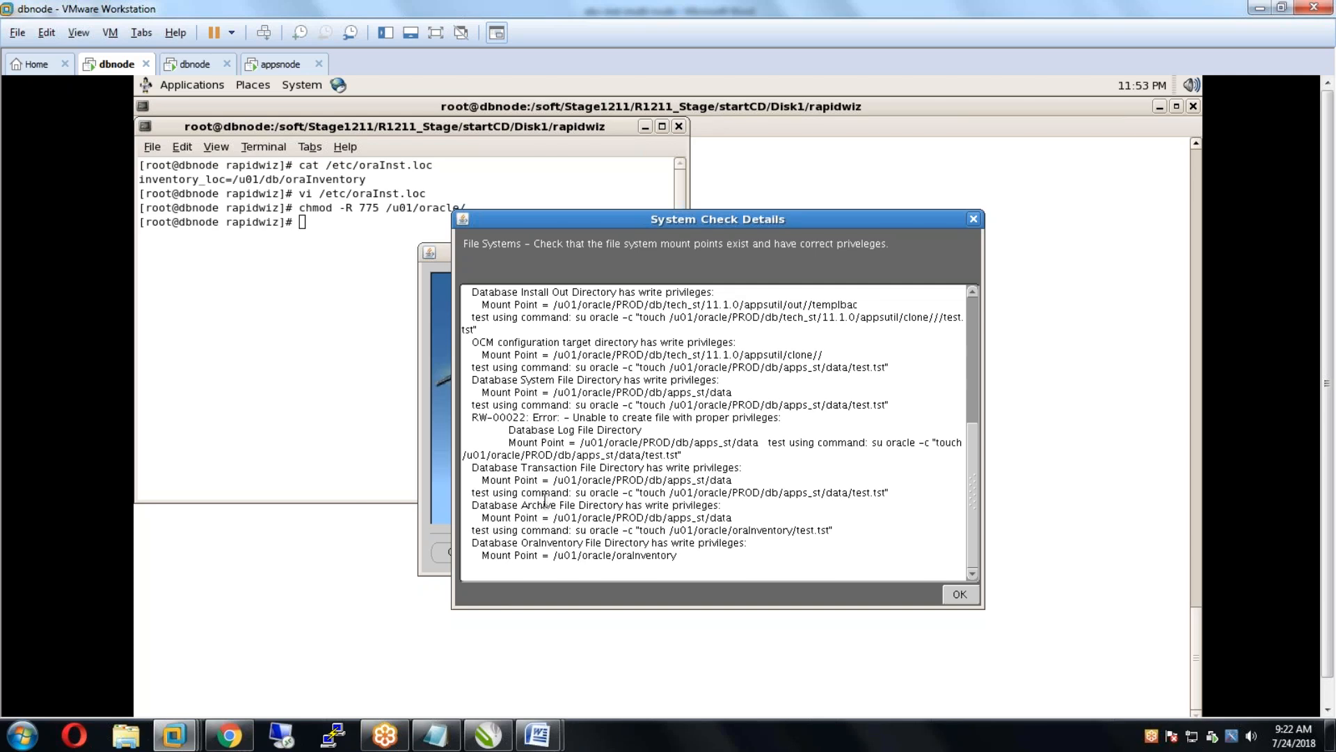
click(580, 417)
drag(603, 415, 783, 417)
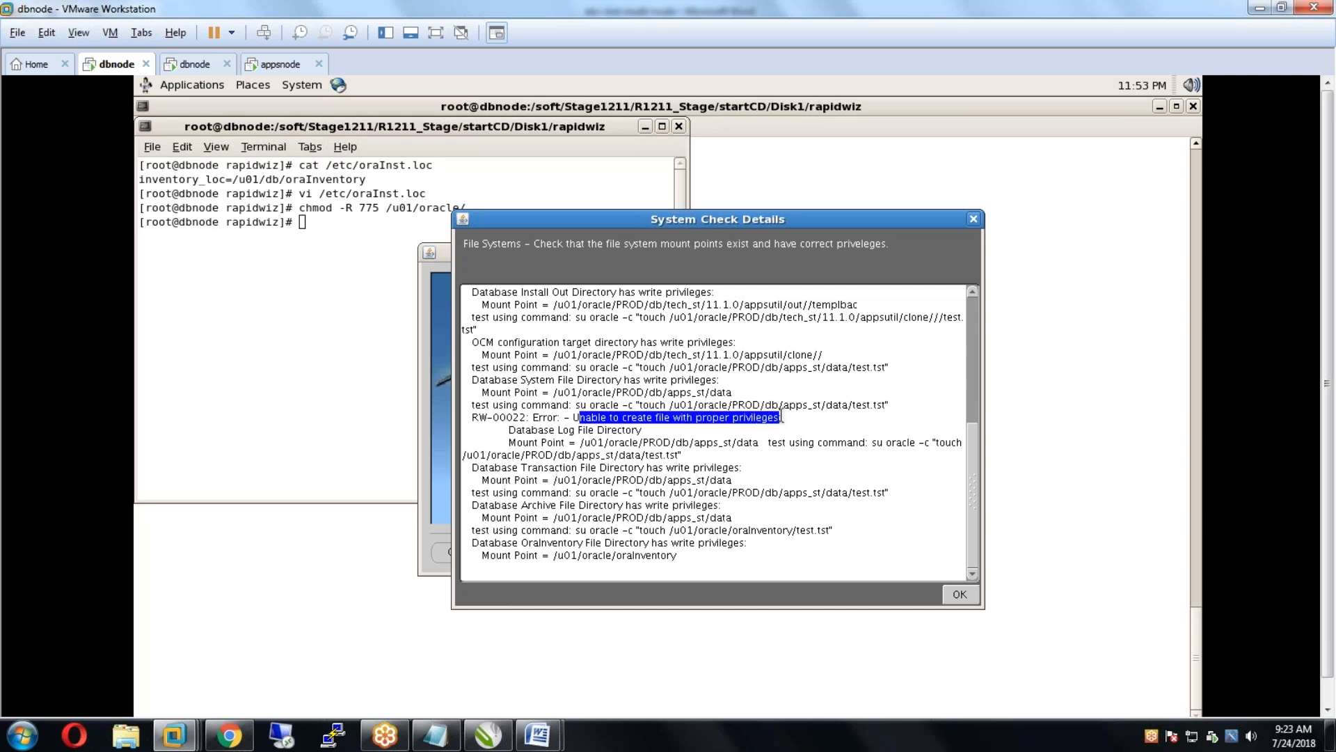
- Assign ownership of the oracle directory recursively with chown -R oracle:dba /u01/oracle/
click(392, 395)
text(chmow)
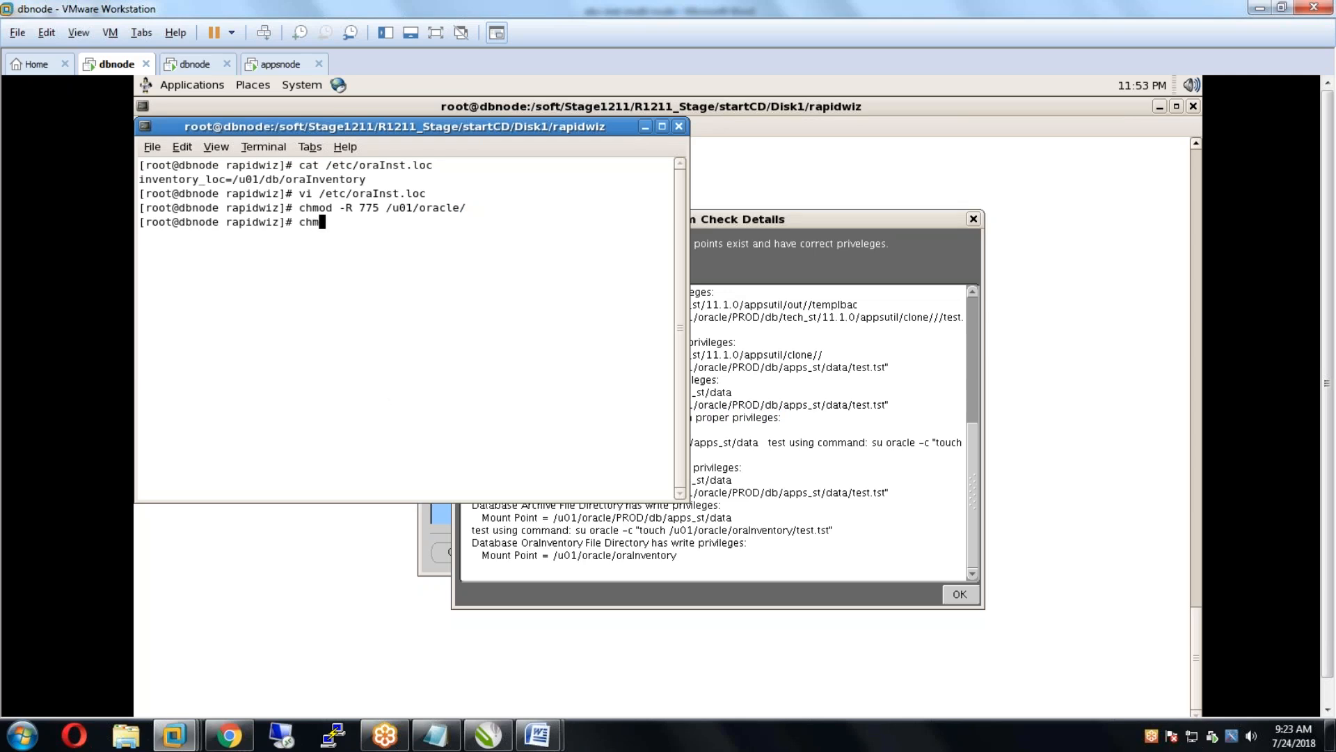
key(BackSpace)
key(BackSpace)
key(BackSpace)
key(BackSpace)
text(hown -R oracle:dba /u01/oracle/)
key(Return)
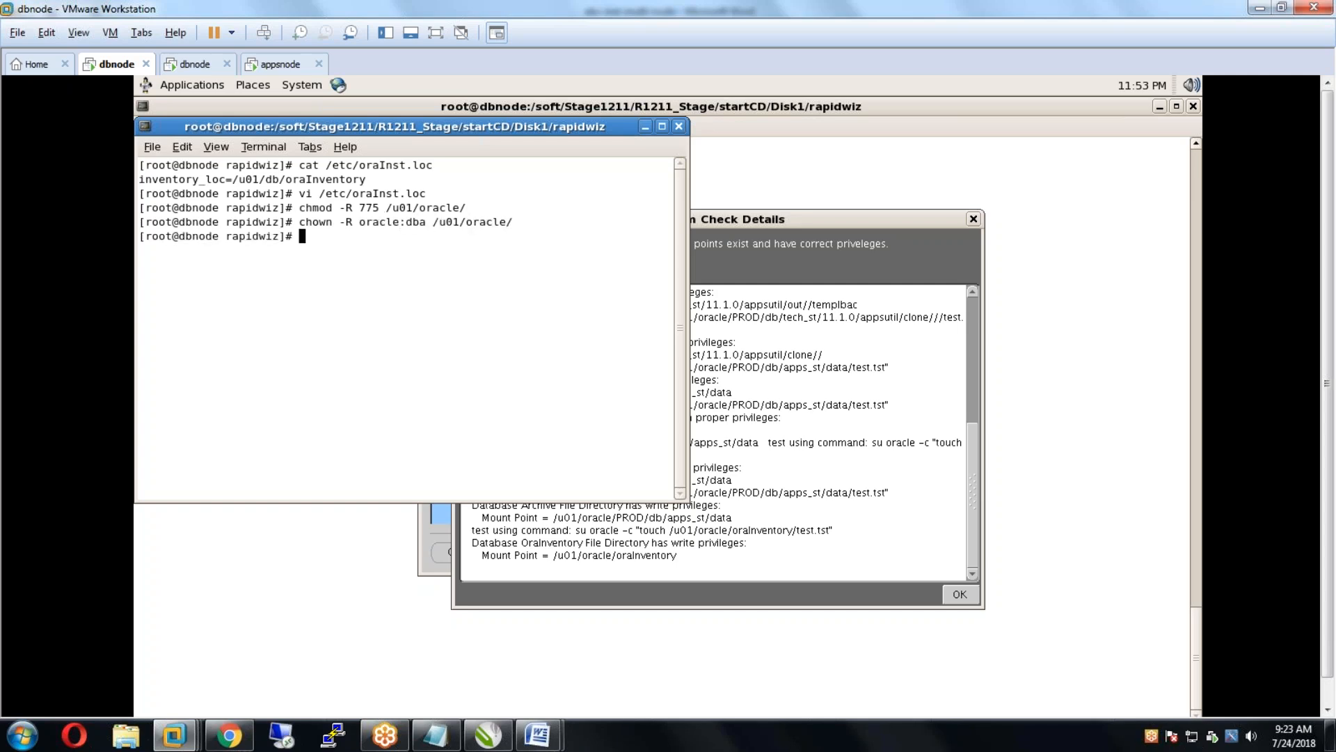
- Grant full permissions on the oracle directory recursively with chmod -R 777 /u01/oracle/
text(chmod -R 777 /u01/oracle/)
key(Return)
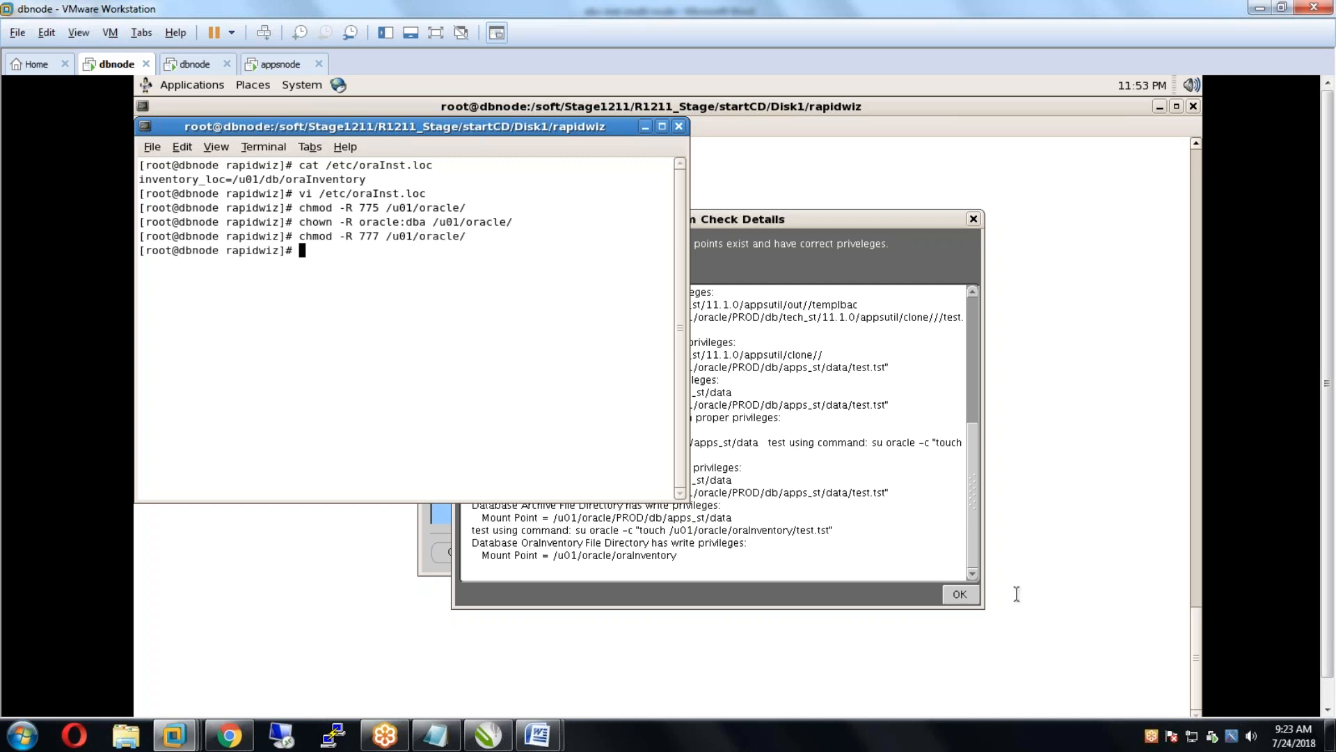
- Dismiss the File Systems check details and retry the pre-install tests with the new ownership and permissions
click(906, 527)
click(959, 595)
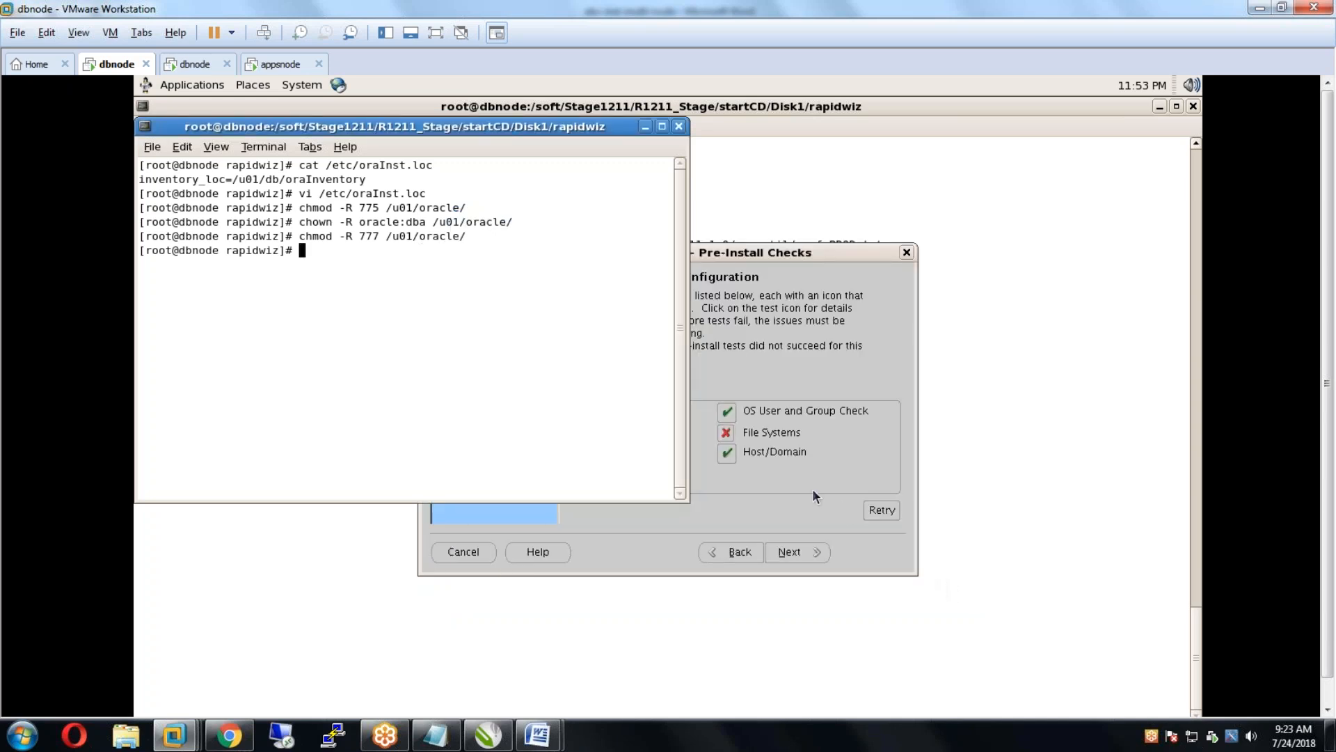
click(734, 431)
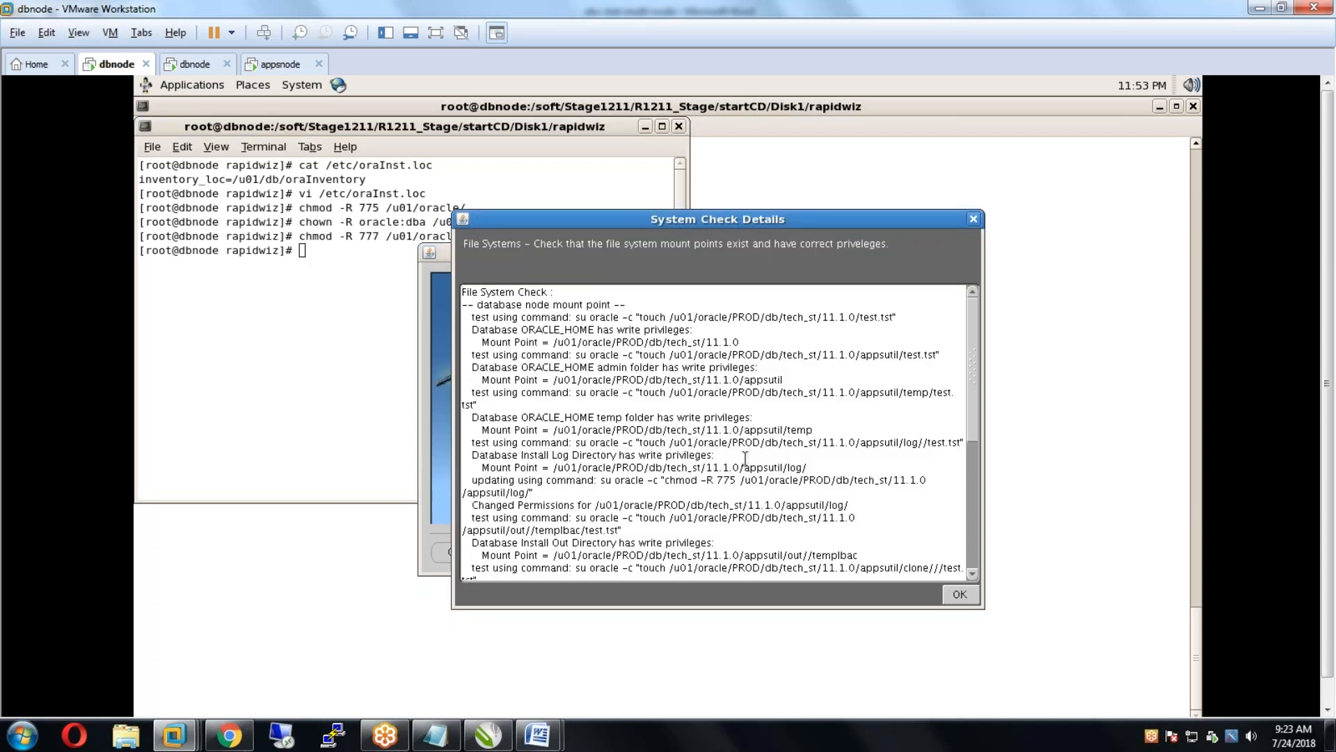
click(959, 596)
click(873, 513)
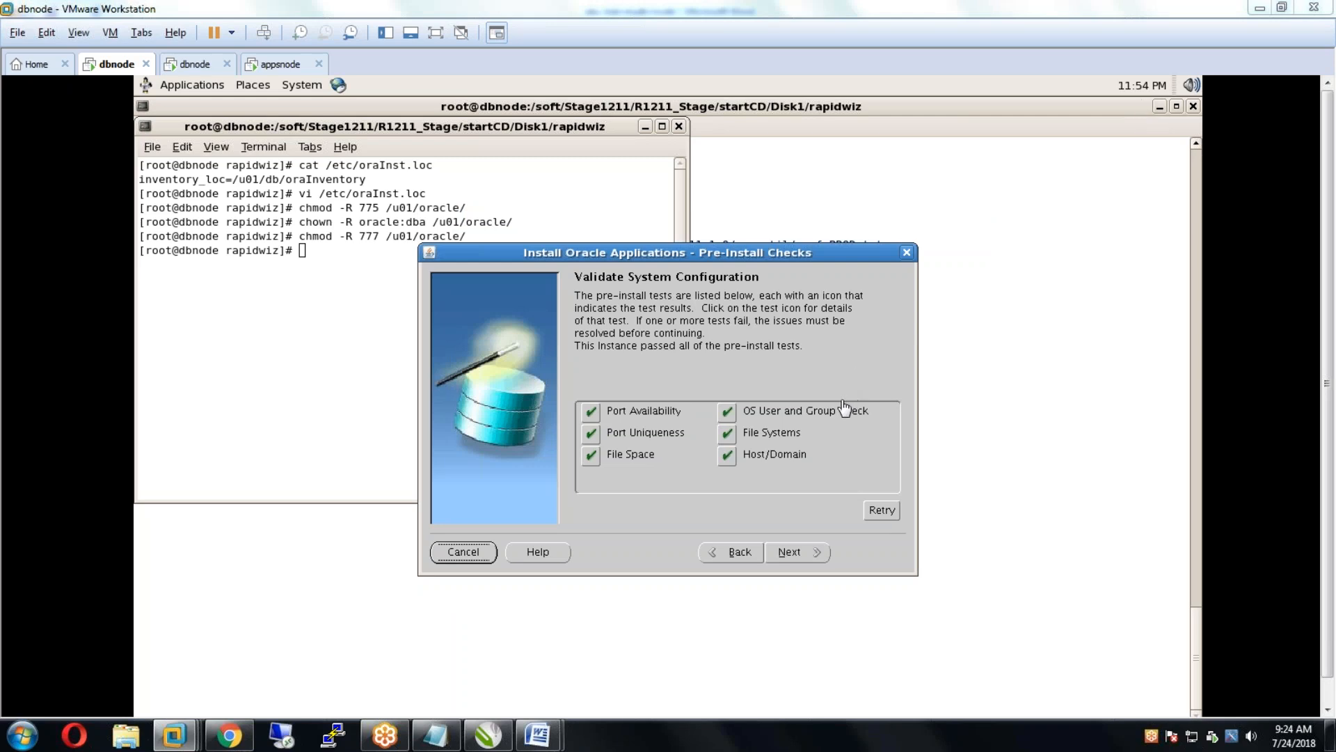
- Continue to the Component Installation Review and expand Oracle Database Technology Stack, Oracle Database and Language Details
click(791, 557)
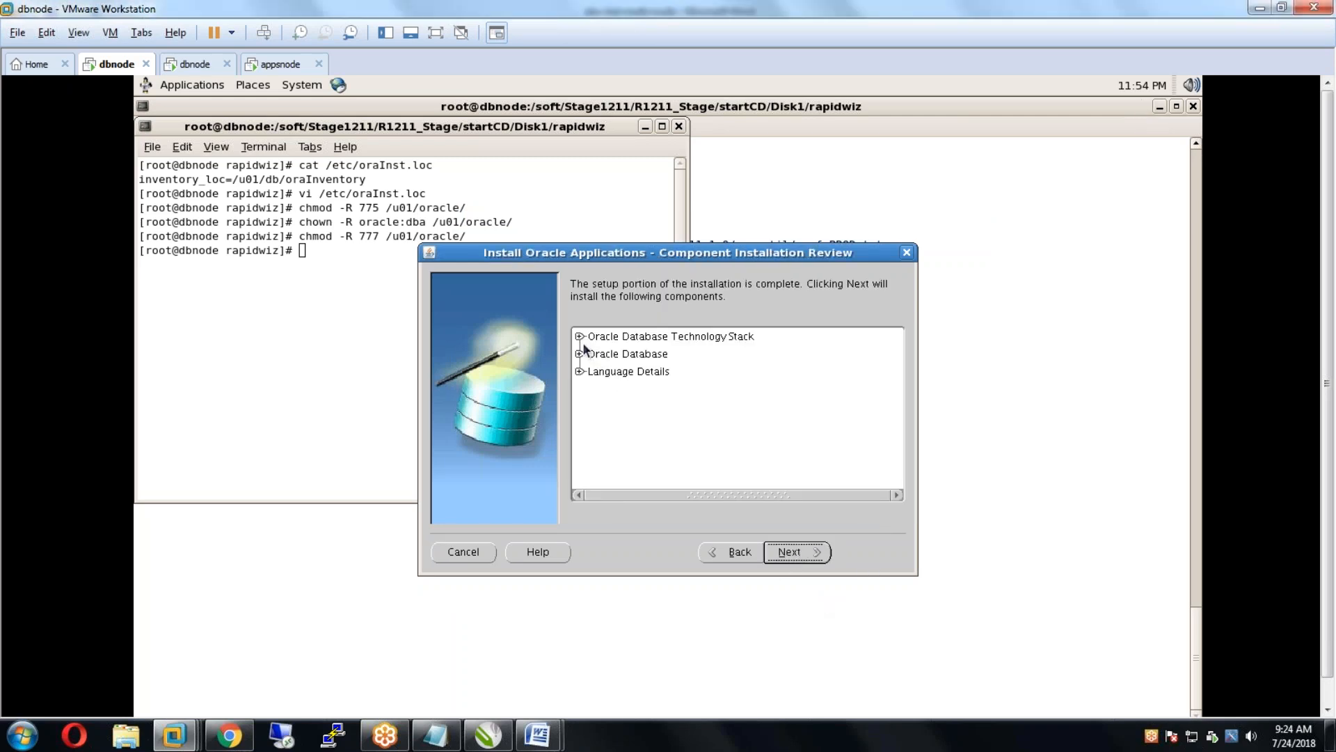
click(580, 338)
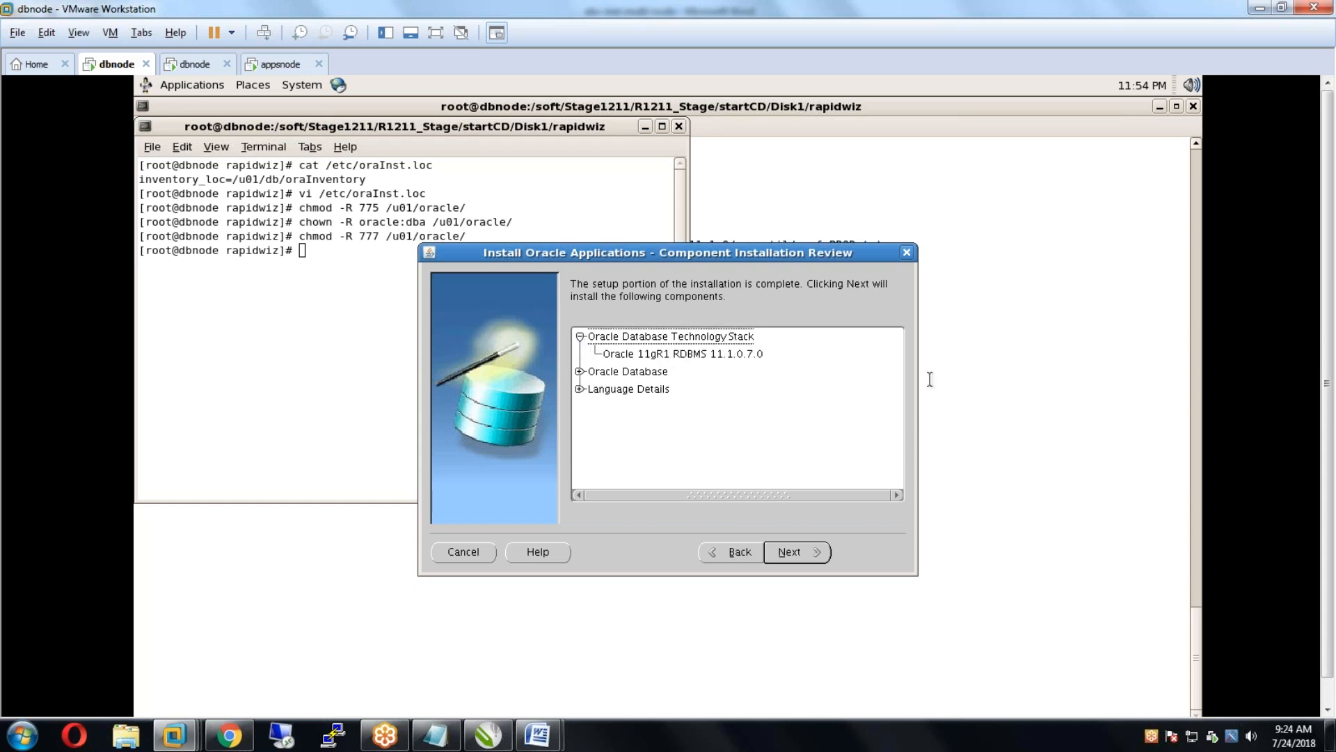
click(579, 371)
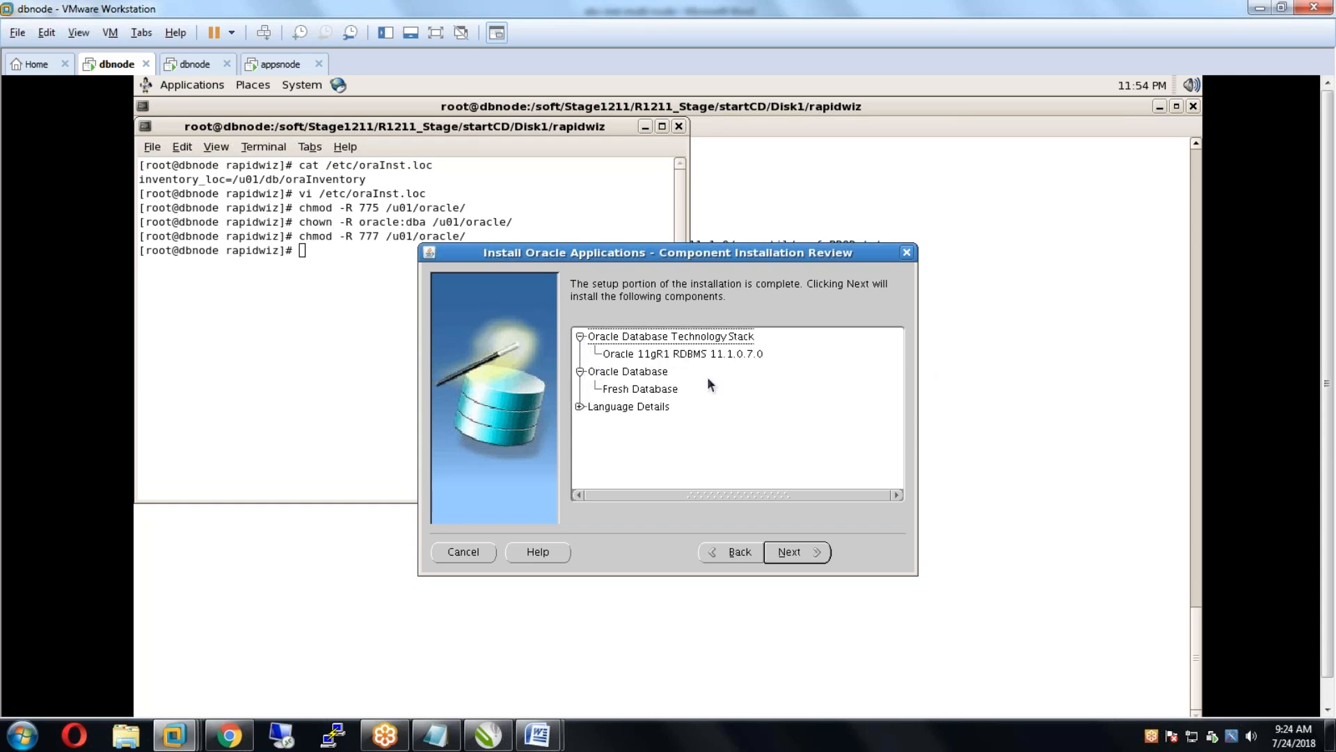
click(579, 407)
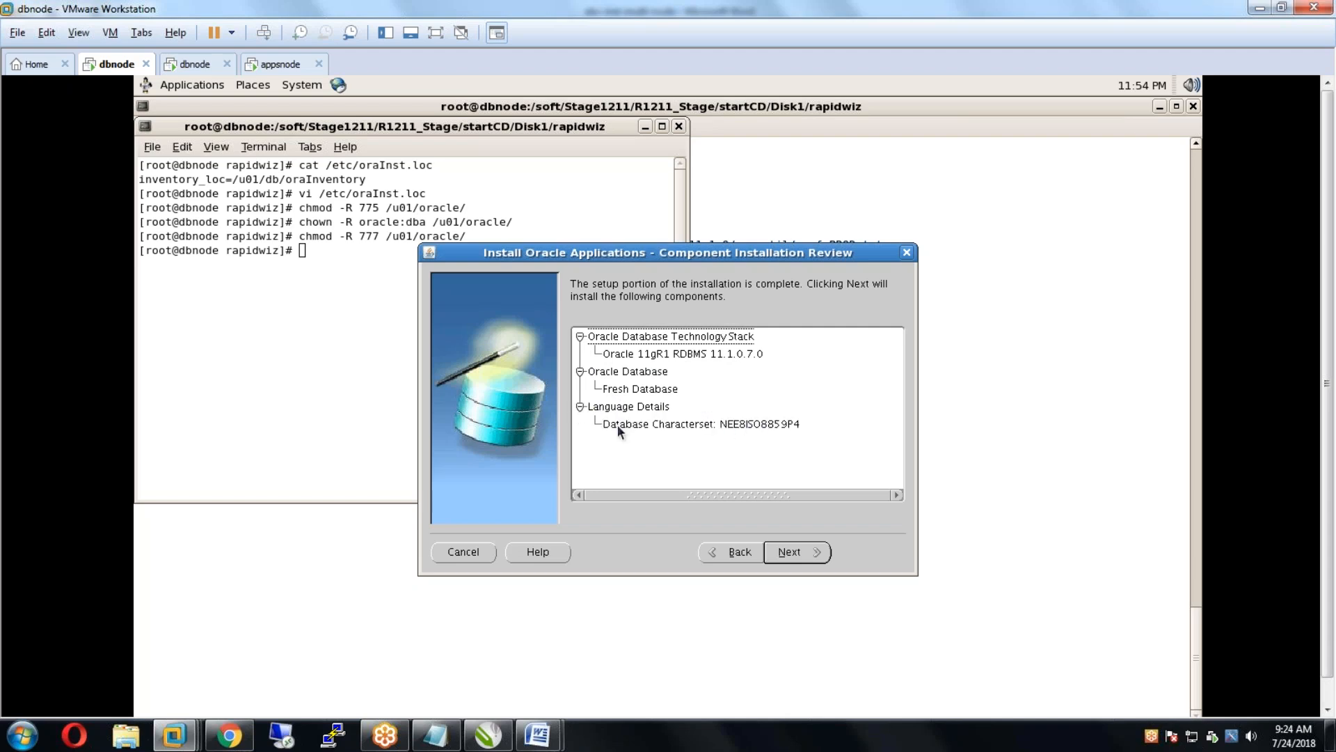
- Accept the component list, begin the Oracle Applications installation and move its progress window higher
click(800, 554)
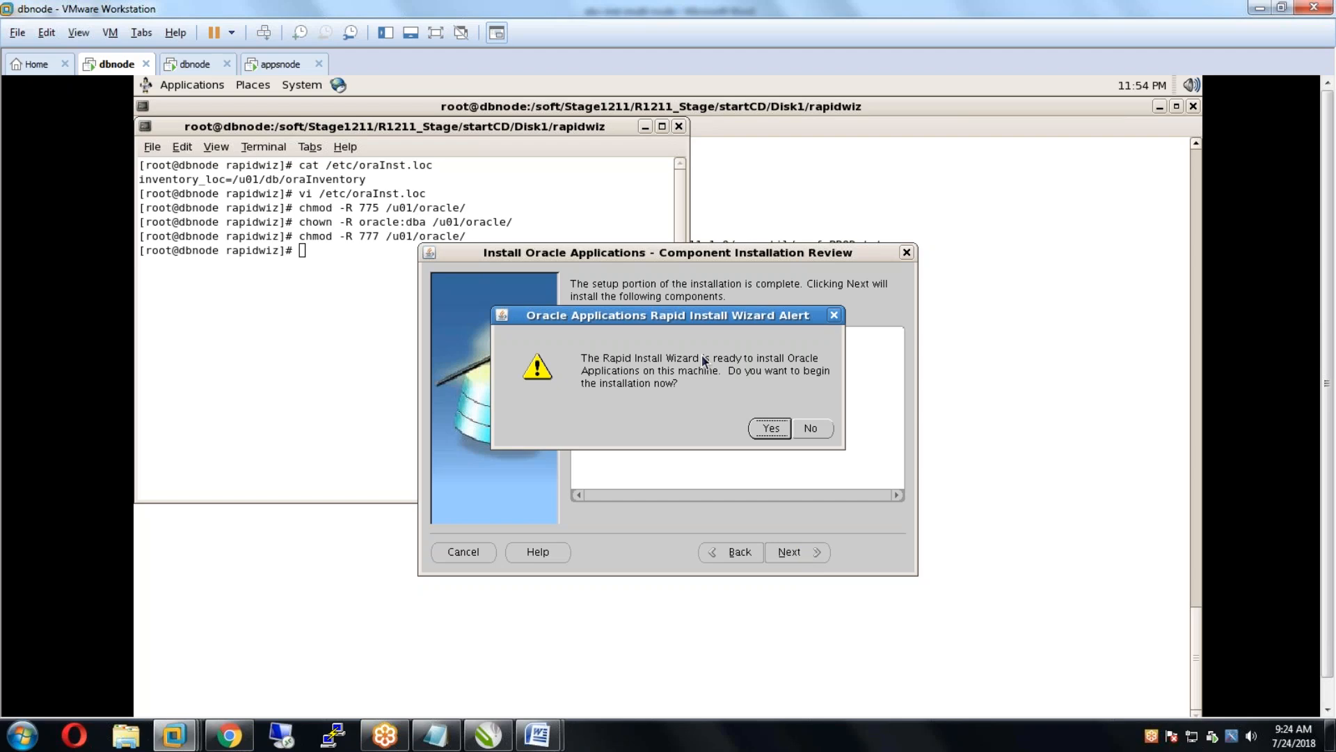
click(771, 428)
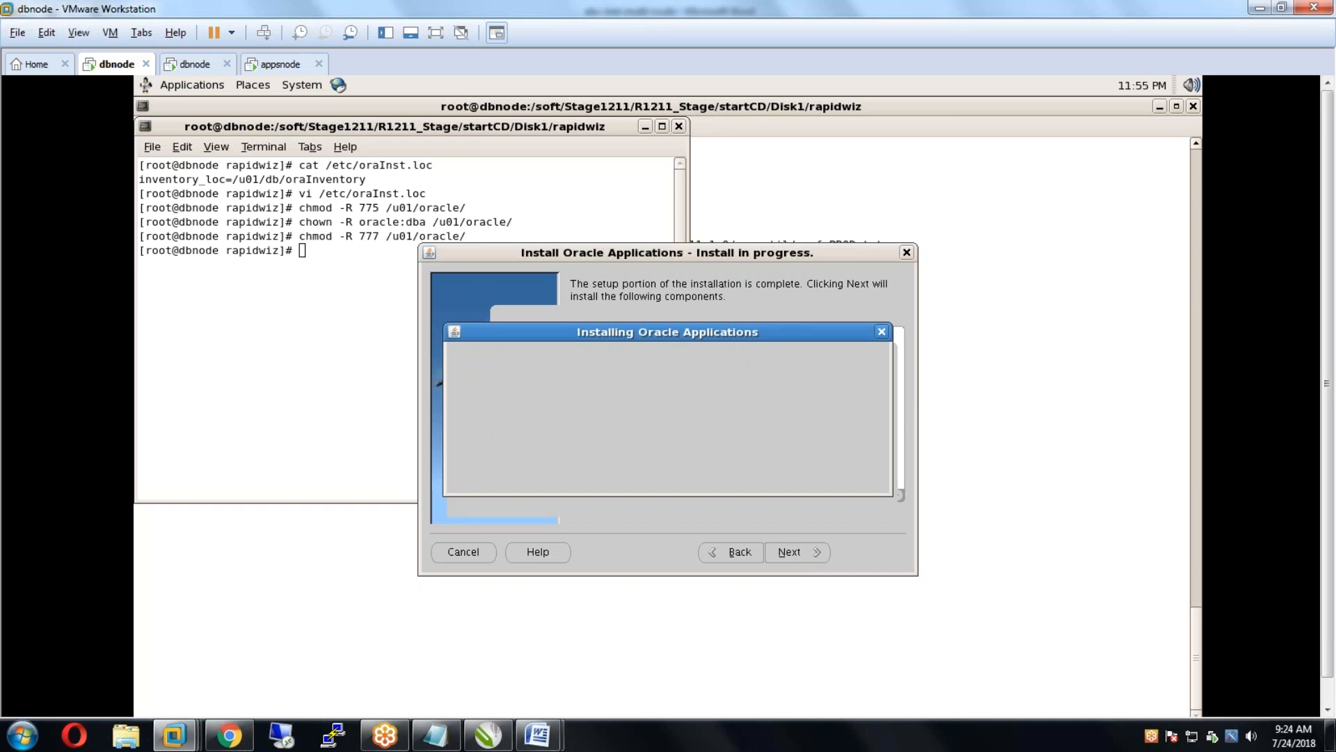
drag(713, 337, 699, 268)
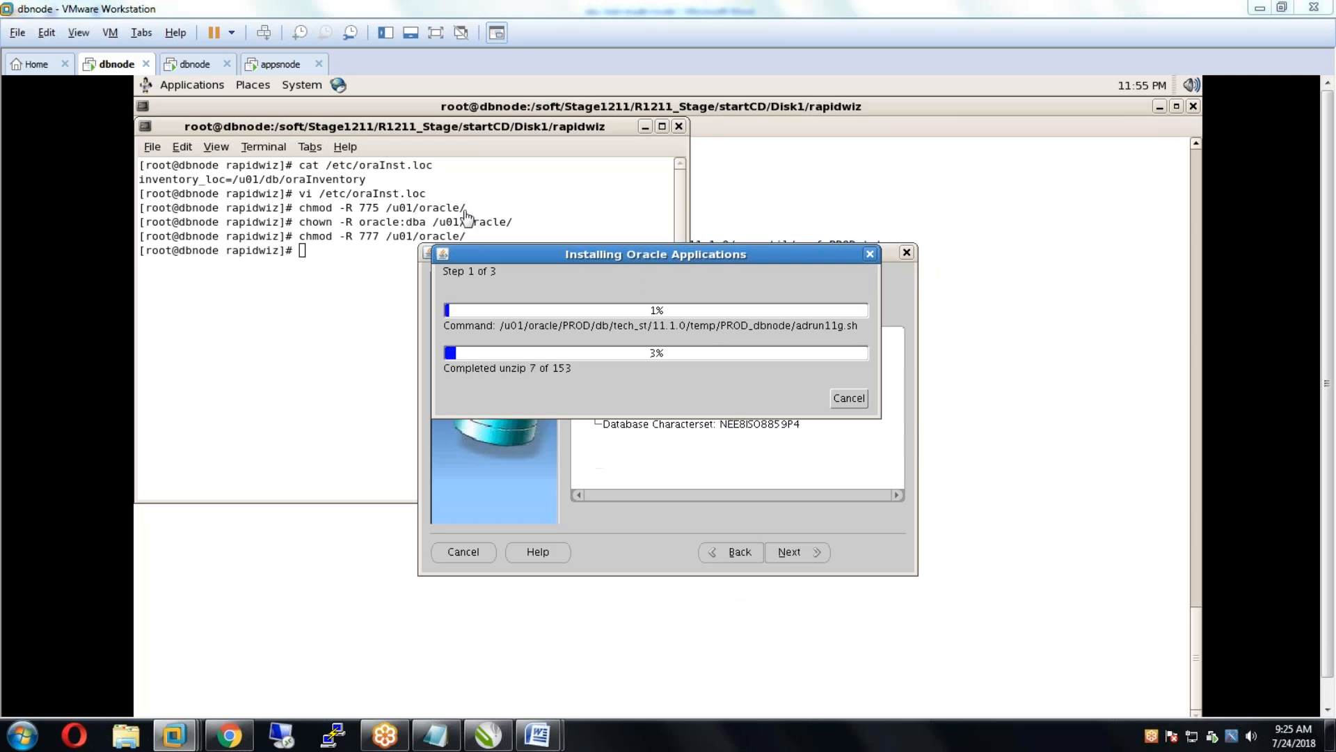
- Switch to the second dbnode virtual machine and log in as root with the account password
click(197, 66)
text(root)
key(Return)
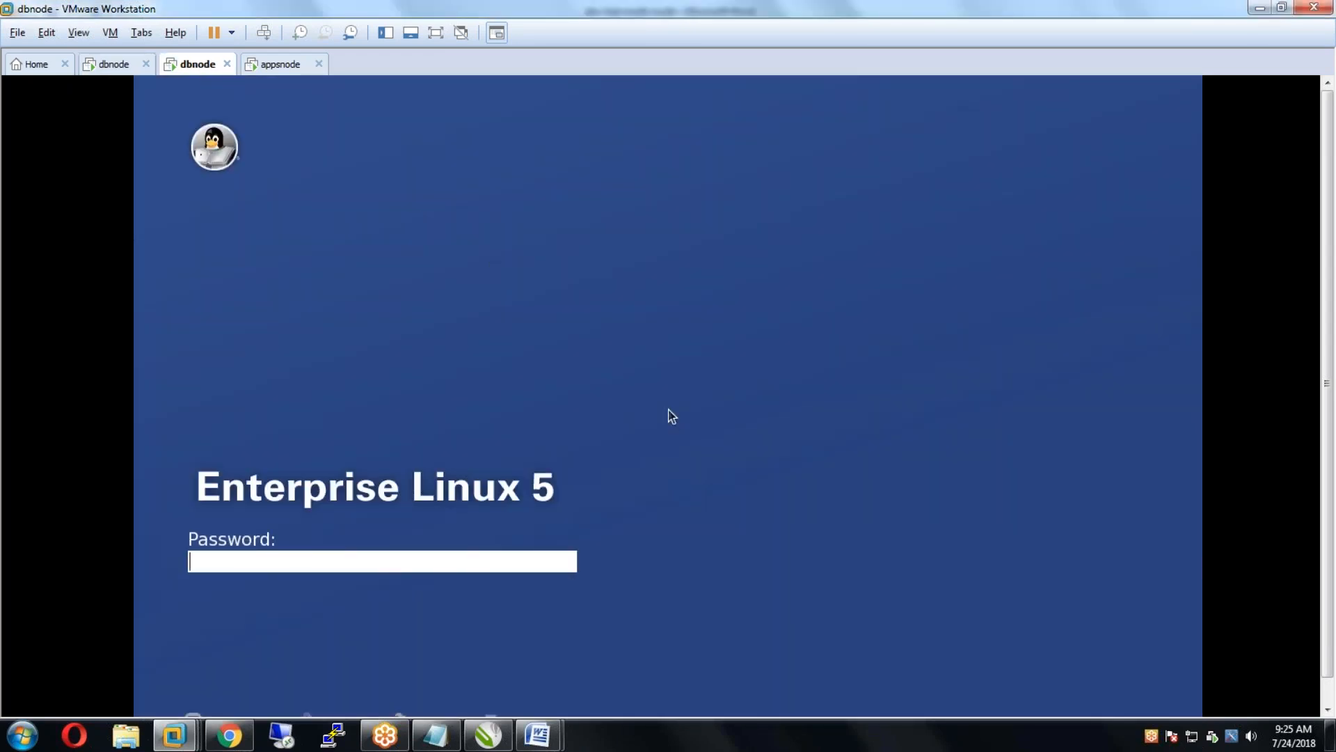
text(********)
key(Return)
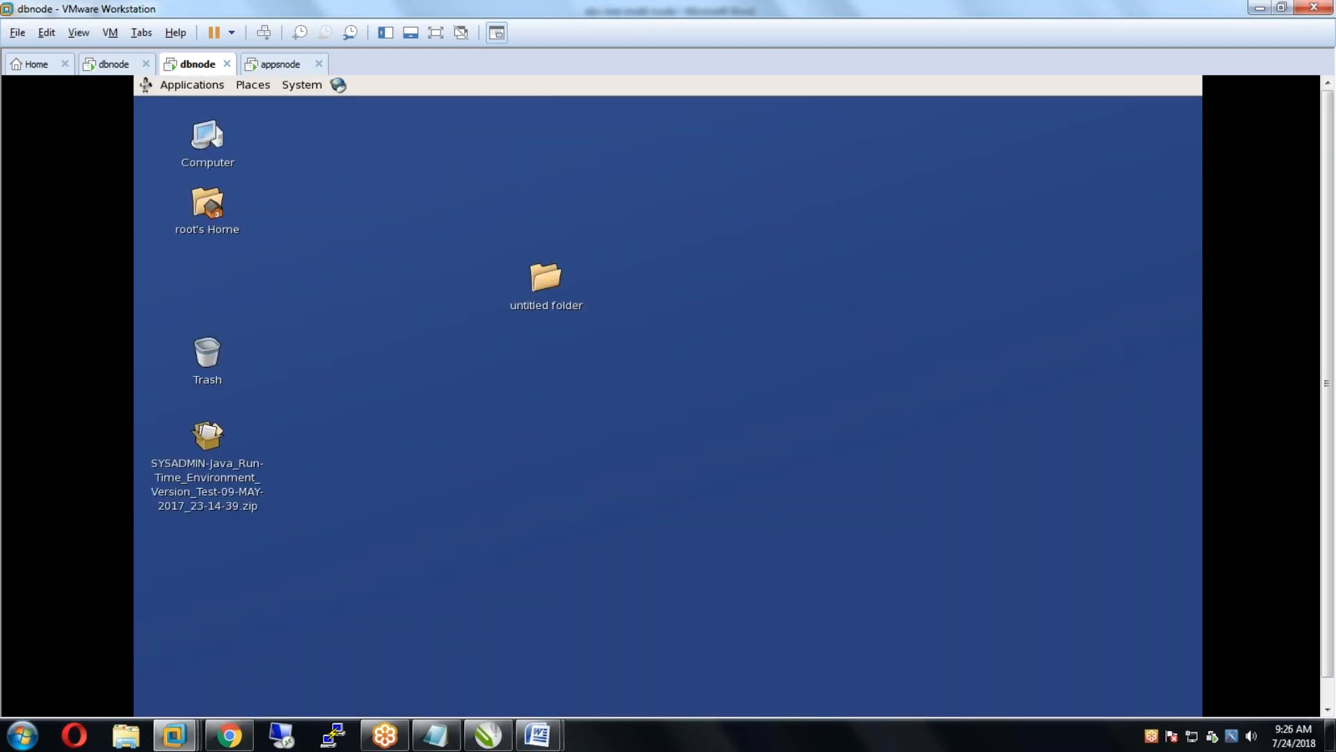
- Open a terminal from the desktop and maximize its window
right_click(341, 307)
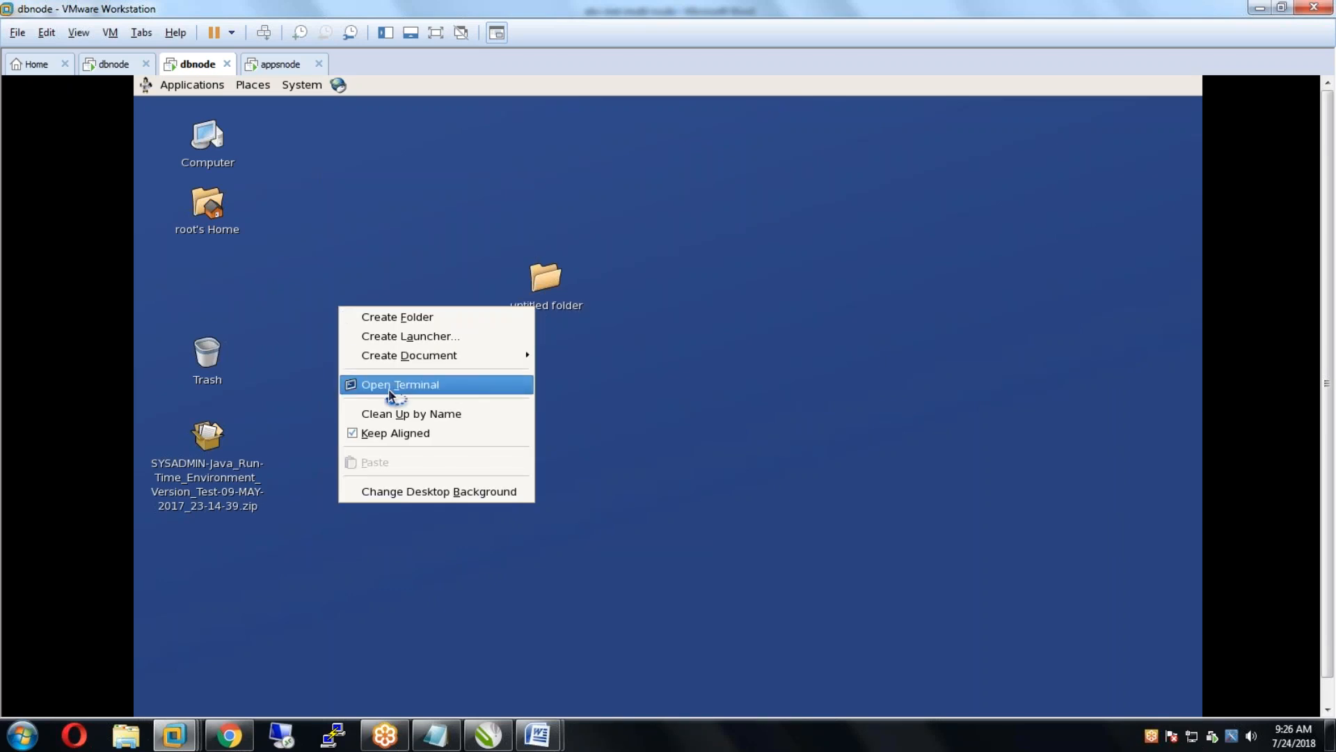
click(384, 388)
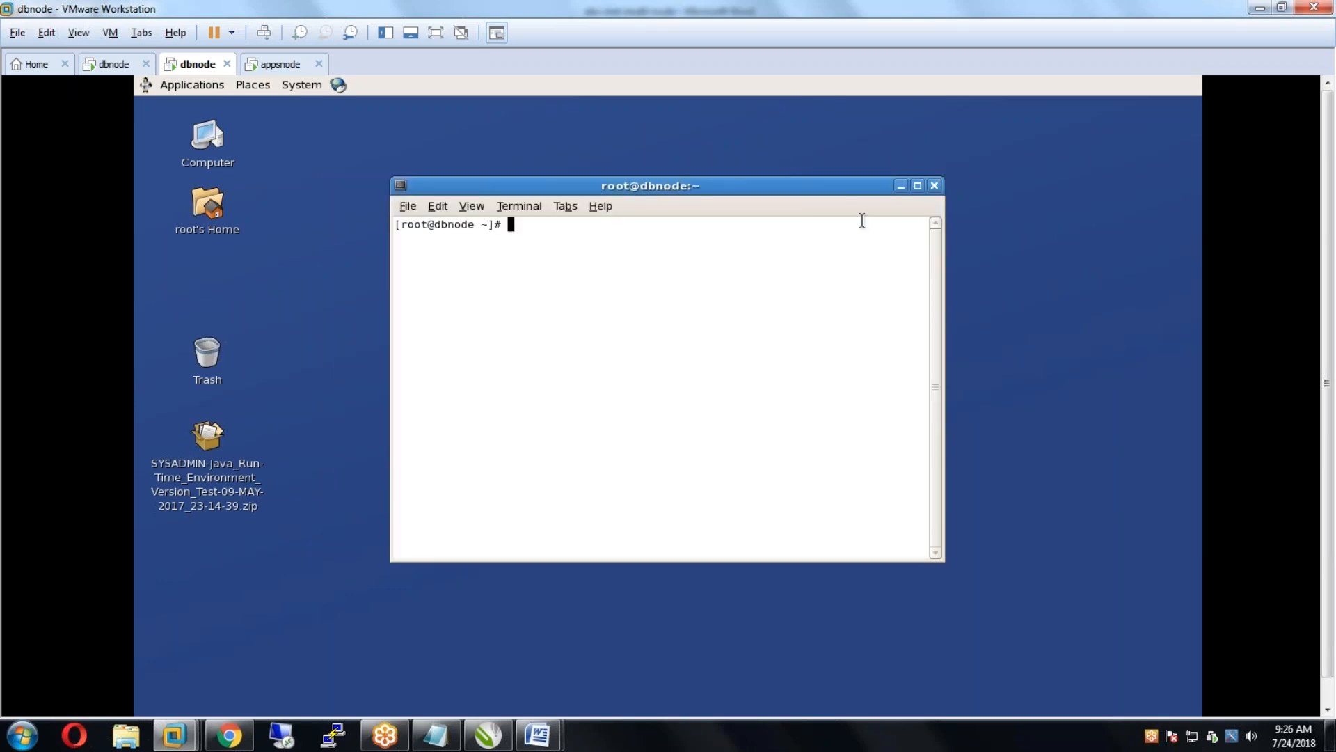
click(917, 185)
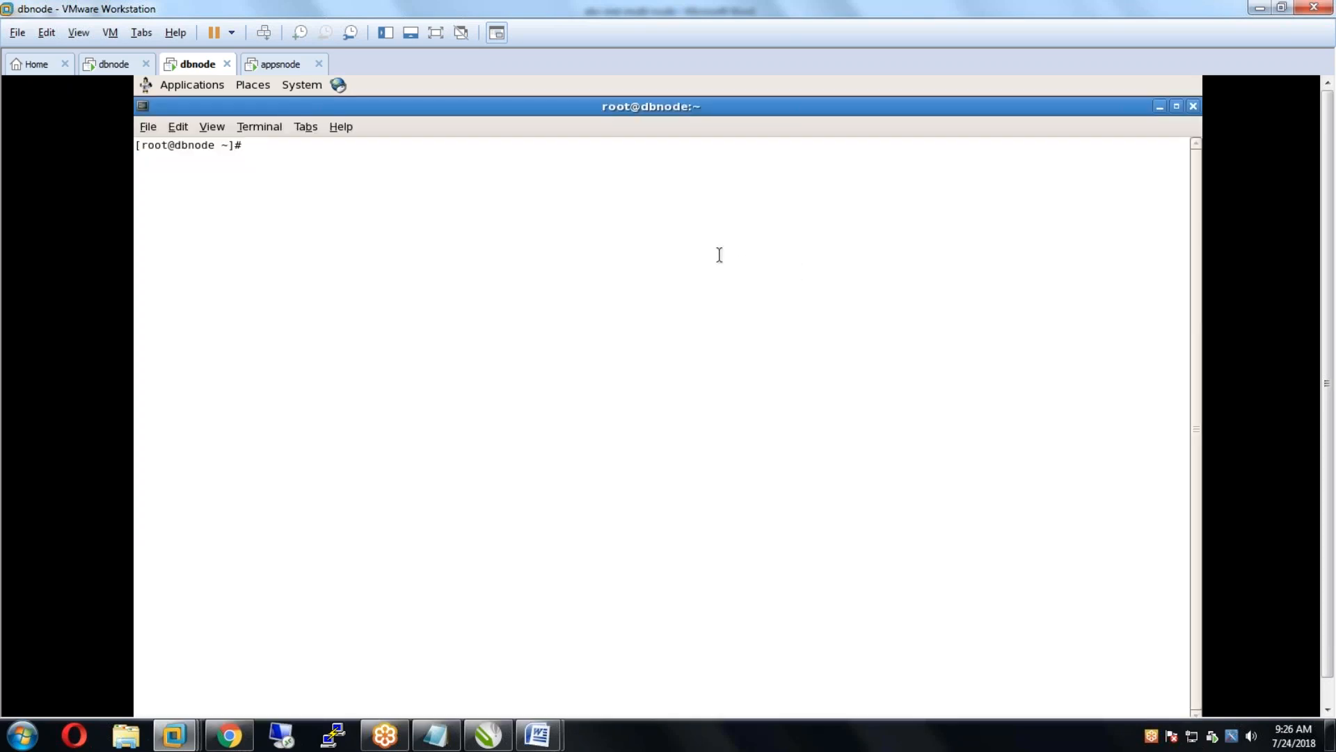
text(hostname )
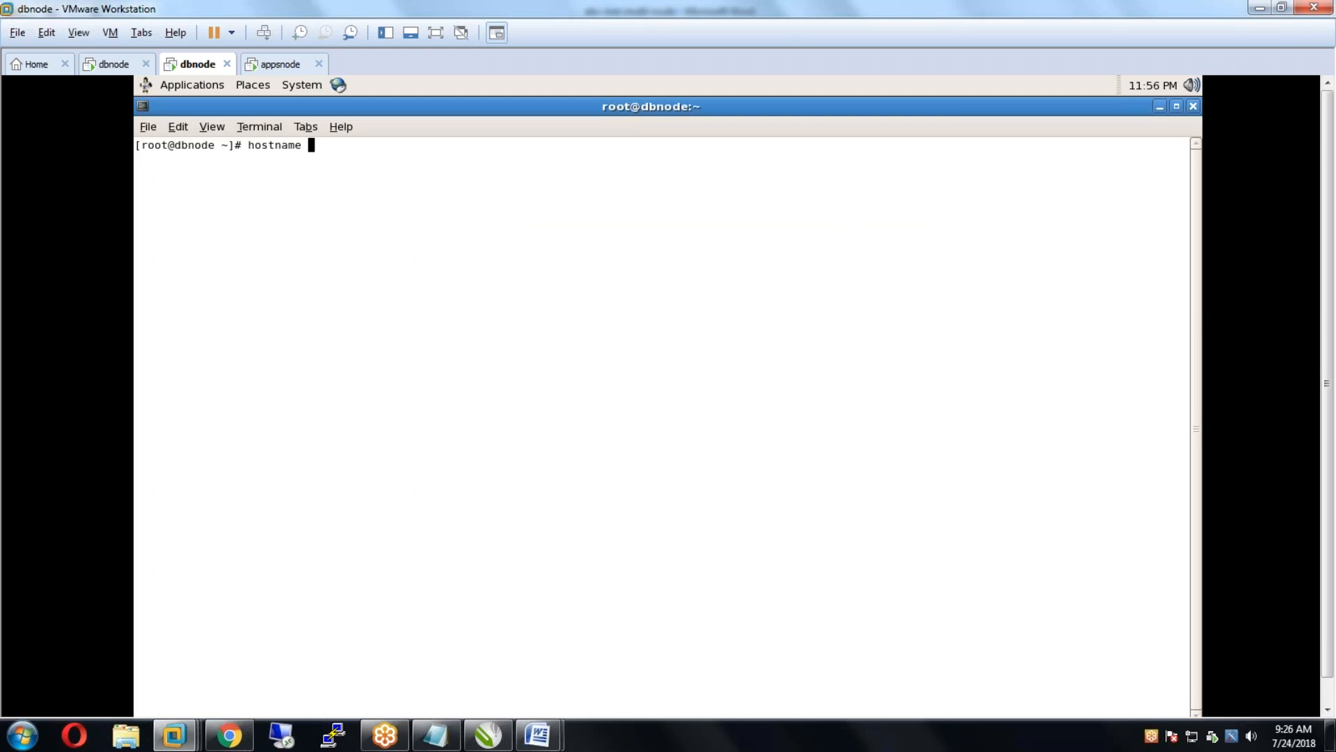
text(ebsnode)
key(BackSpace)
key(BackSpace)
key(BackSpace)
key(BackSpace)
key(BackSpace)
key(BackSpace)
key(BackSpace)
key(BackSpace)
key(BackSpace)
key(BackSpace)
key(BackSpace)
key(BackSpace)
key(BackSpace)
key(BackSpace)
key(BackSpace)
key(BackSpace)
- Display the host name entries with cat /etc/hosts
text(cat /etc/orata)
key(BackSpace)
key(BackSpace)
key(BackSpace)
key(BackSpace)
key(BackSpace)
text(hoss)
key(Return)
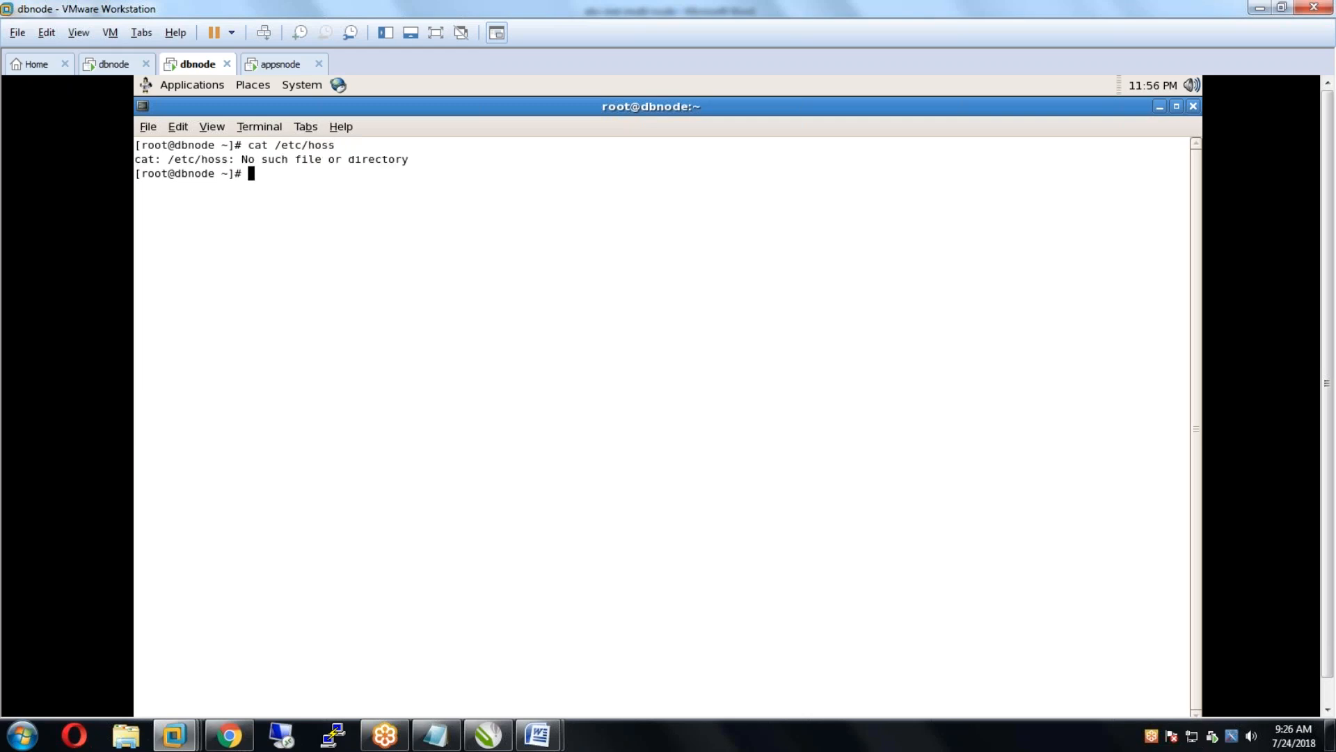
key(Up)
key(BackSpace)
text(ts)
key(Return)
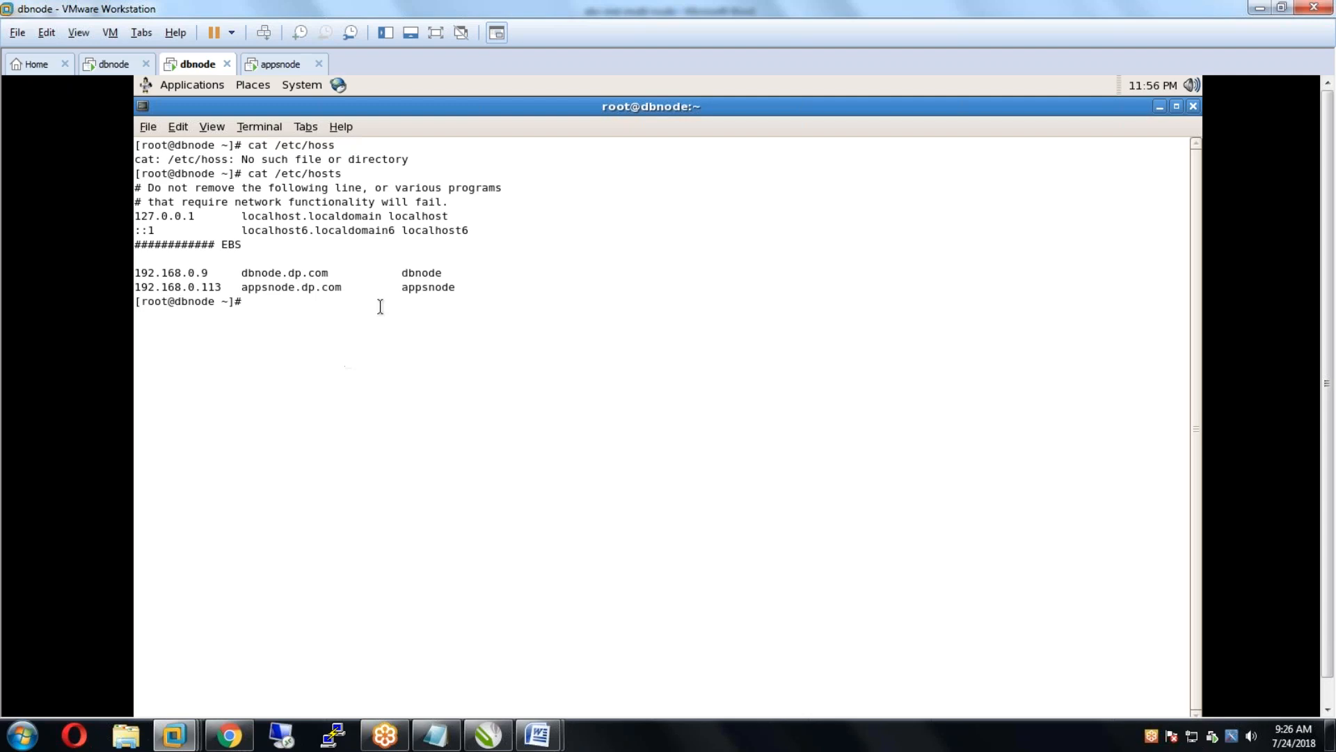
- List all network interfaces with ifconfig -a and check the address of eth0
text(ifconfig -a)
key(Return)
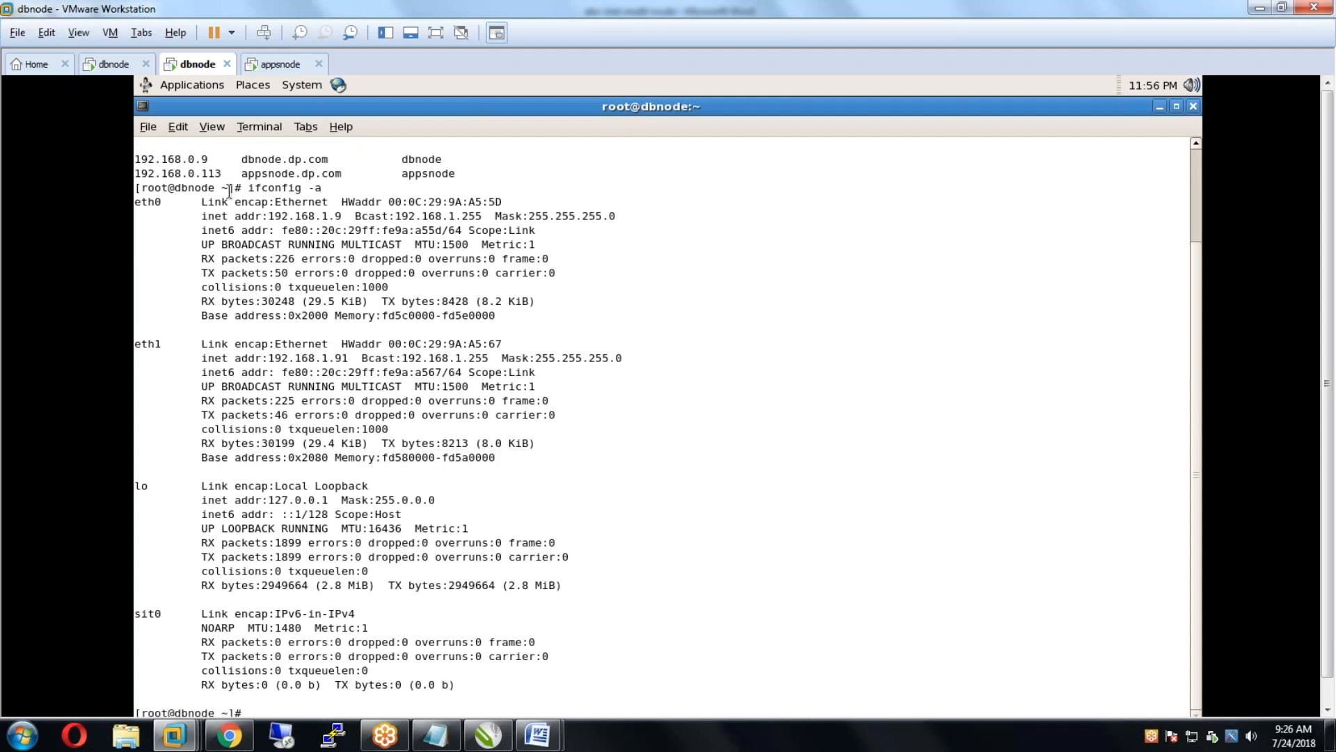
drag(234, 216, 461, 230)
- View the eth0 settings in /etc/sysconfig/network-scripts/ifcfg-eth0 with vi and quit without changes
text(v)
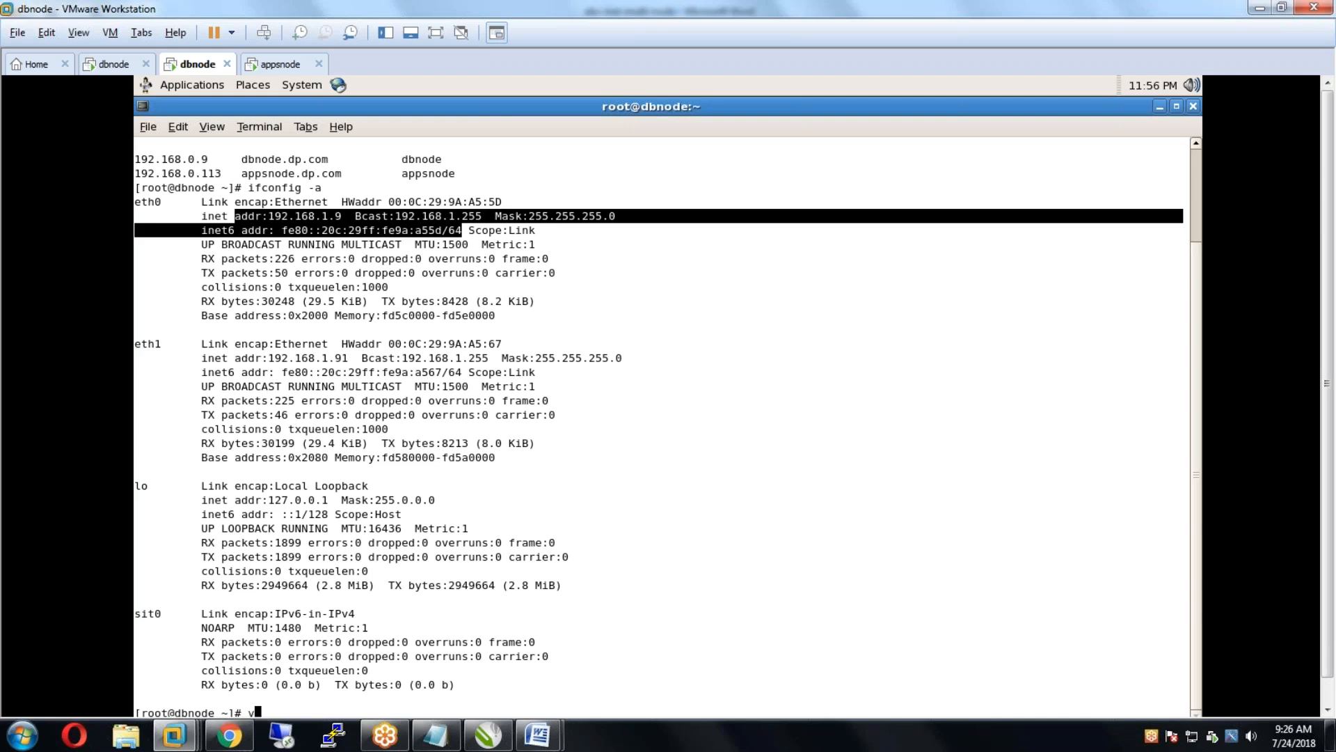
text(i /etc/sysconfig/netw)
text(-)
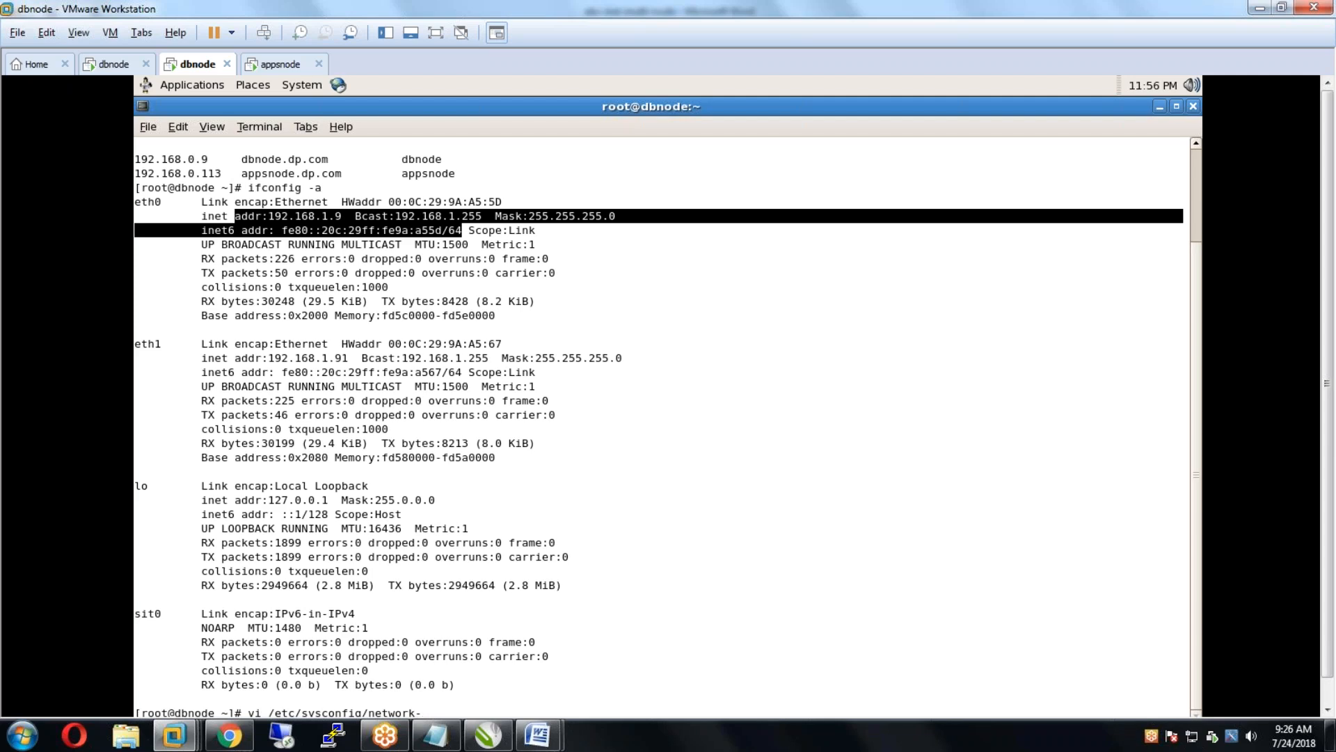
text(scripts/ifcfg-eth0)
key(Return)
key(Down)
key(Down)
text(:q)
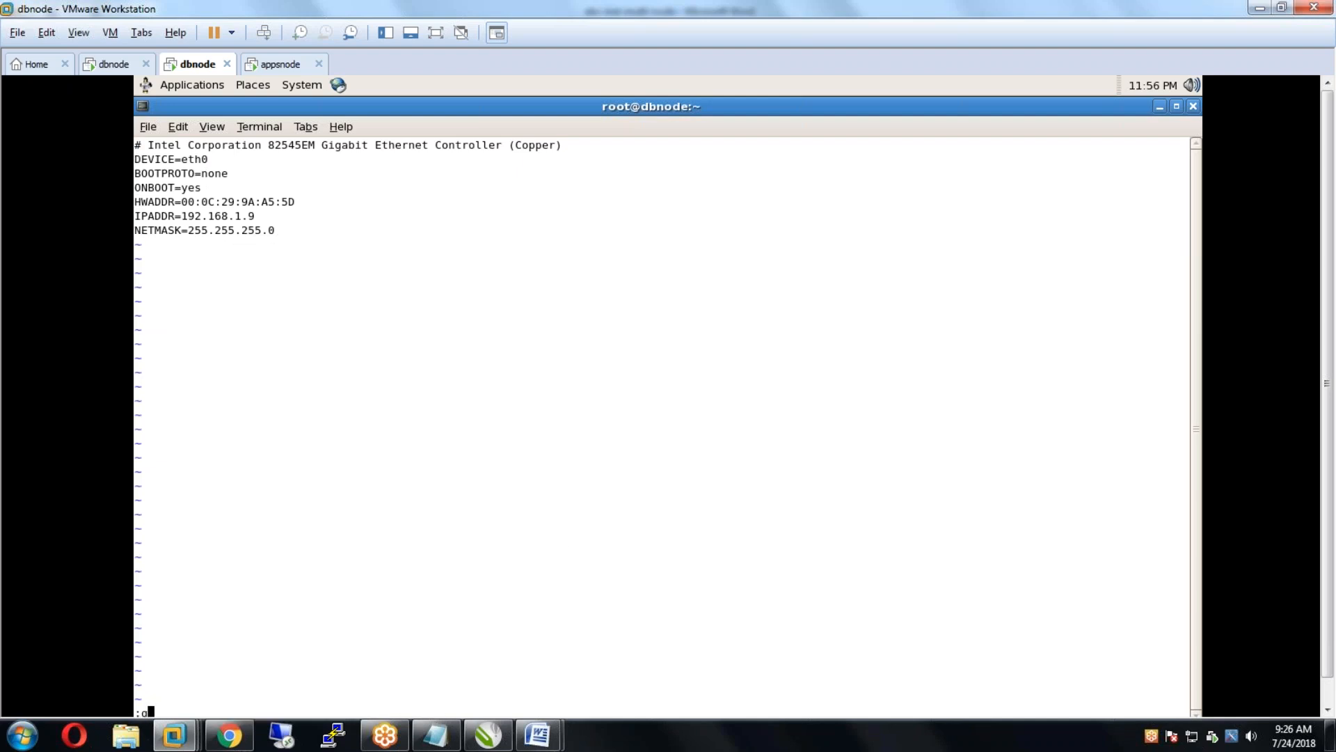
key(Return)
- Edit /etc/hosts in vi, removing the appsnode entry and changing the dbnode address to 192.168.1.9
text(vi )
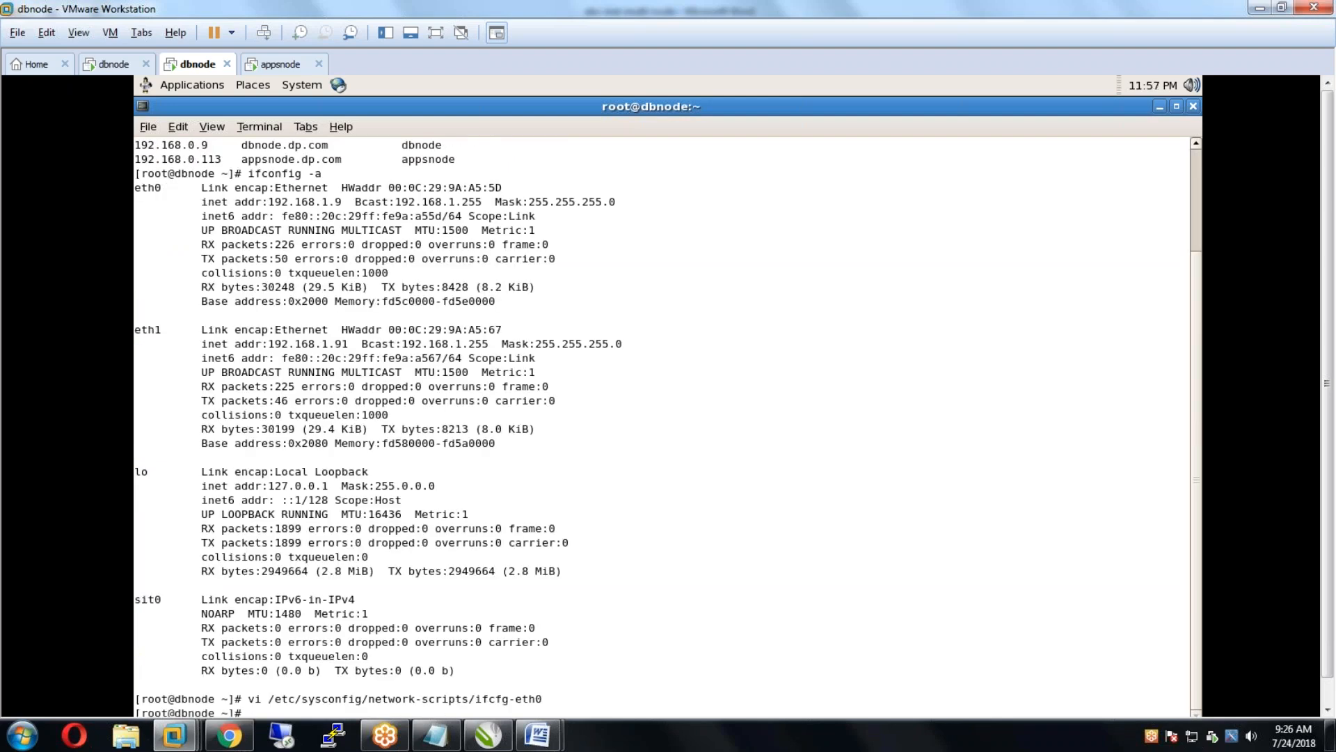
text(/etc/hosts)
key(Return)
key(Down)
key(Down)
key(Down)
key(Down)
key(Down)
key(Down)
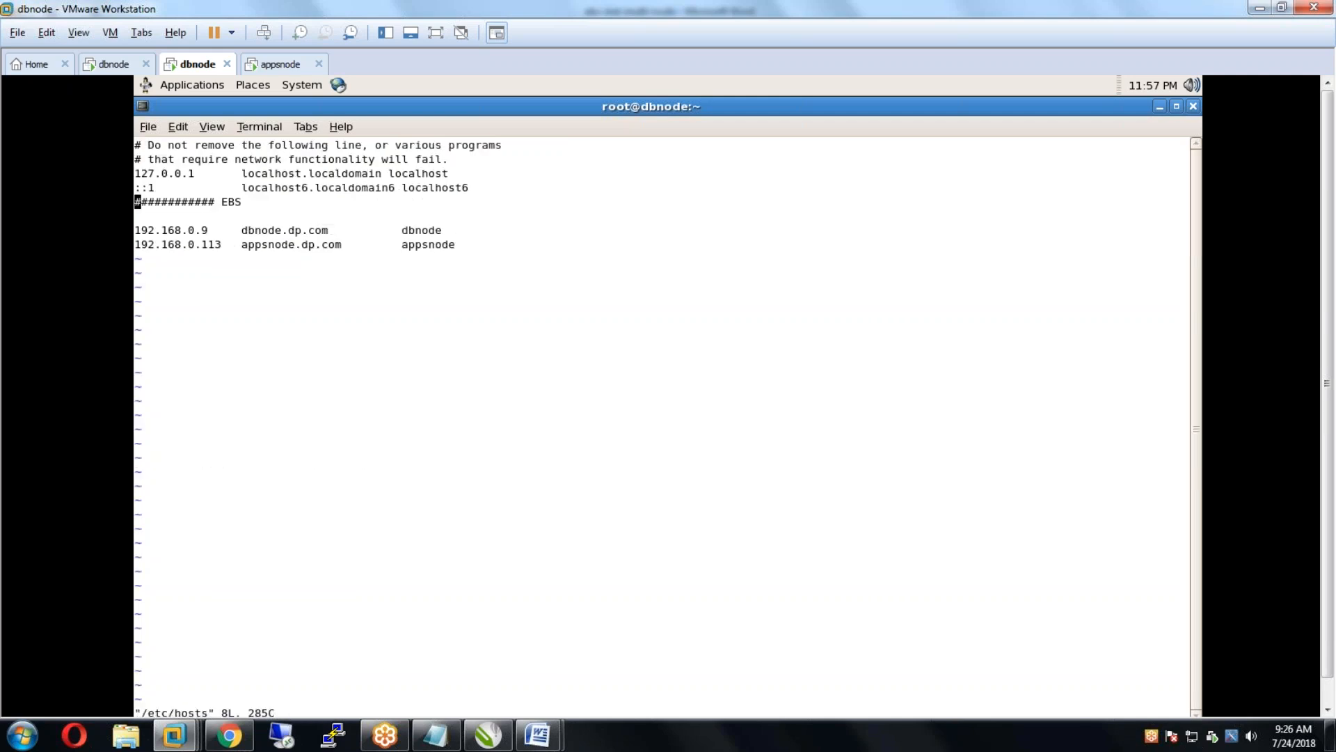
key(Down)
key(d)
key(d)
key(Up)
key(Down)
key(Right)
key(Right)
key(Right)
key(Right)
key(Right)
key(Right)
key(Right)
key(Right)
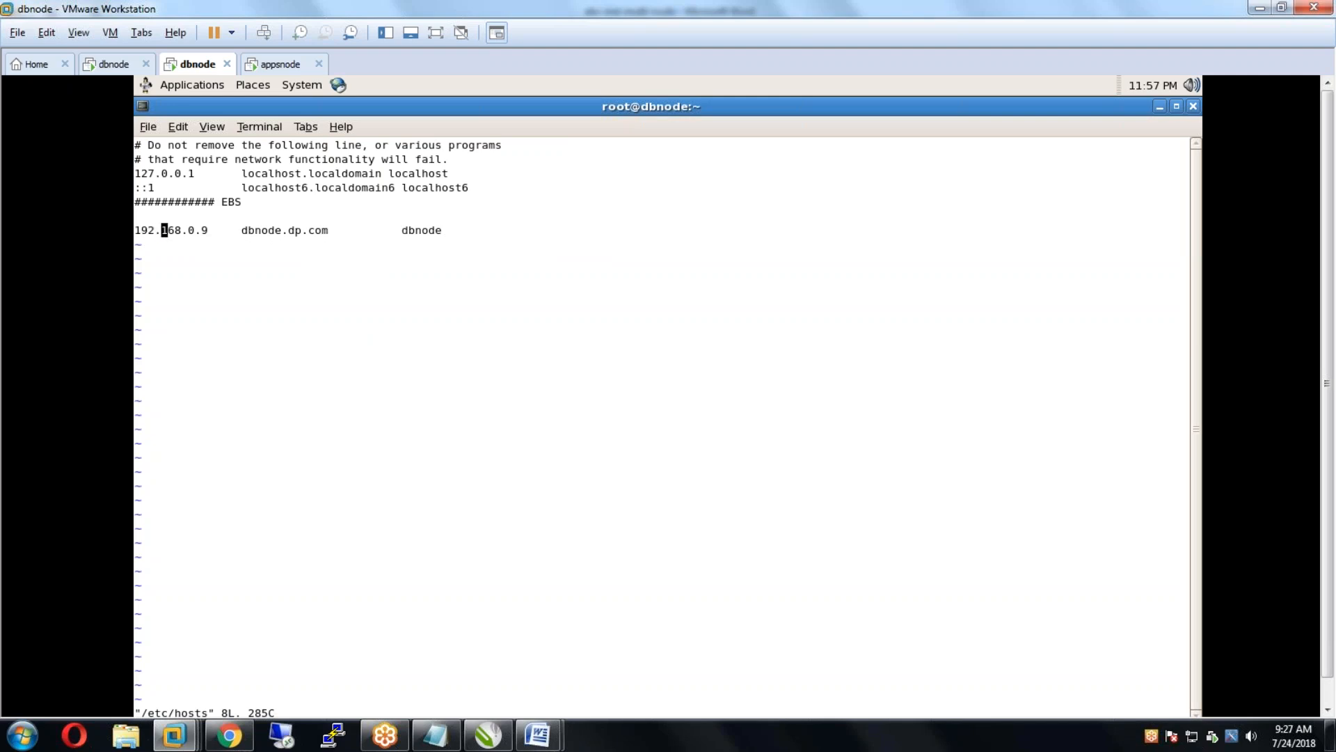
key(r)
key(1)
key(Up)
key(Up)
key(dollar)
key(a)
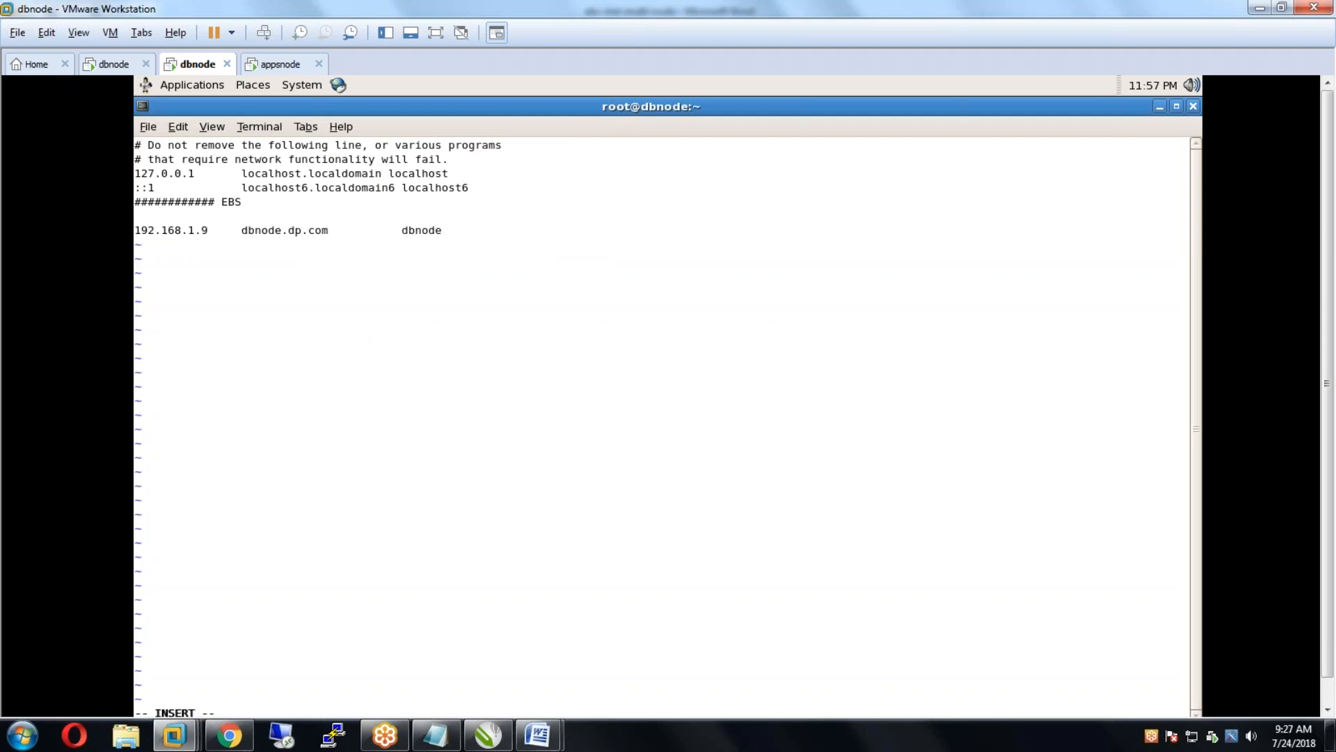
- Check the Oracle Applications installation progress on the first dbnode machine and return to the second one
click(111, 64)
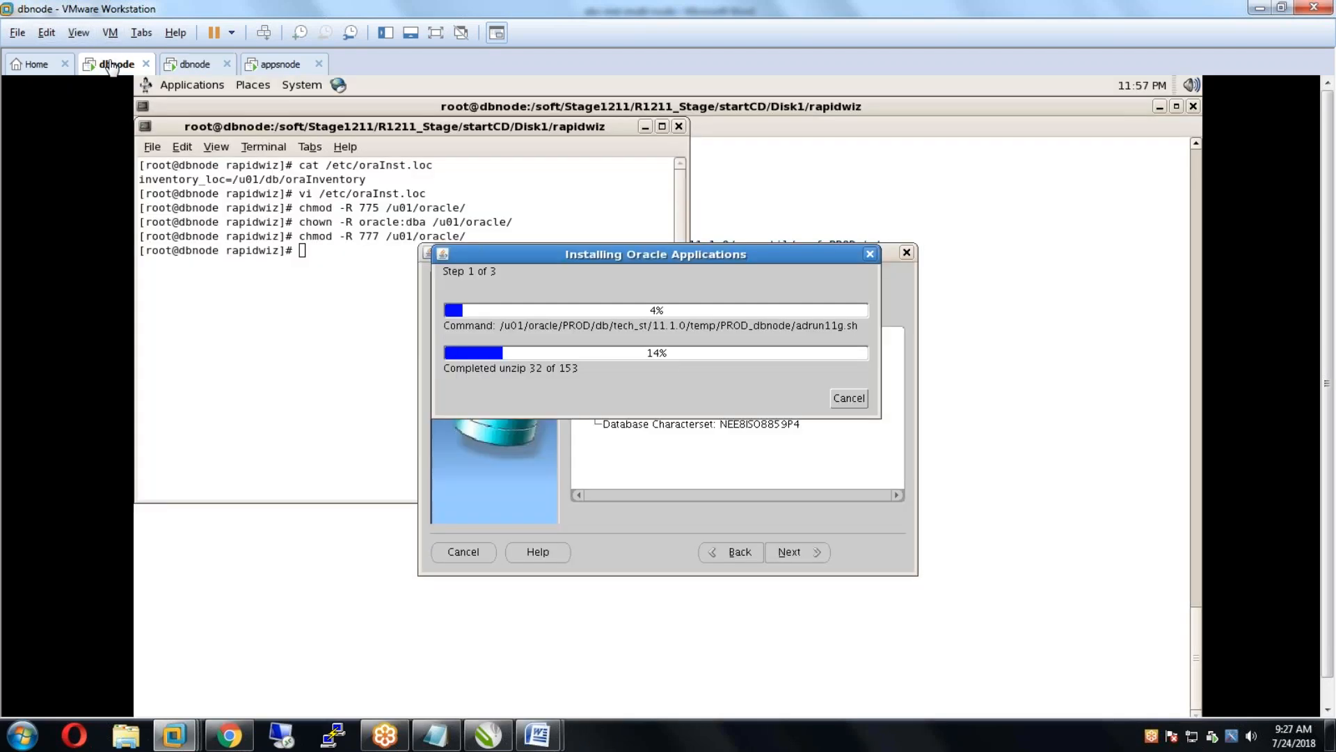
click(191, 64)
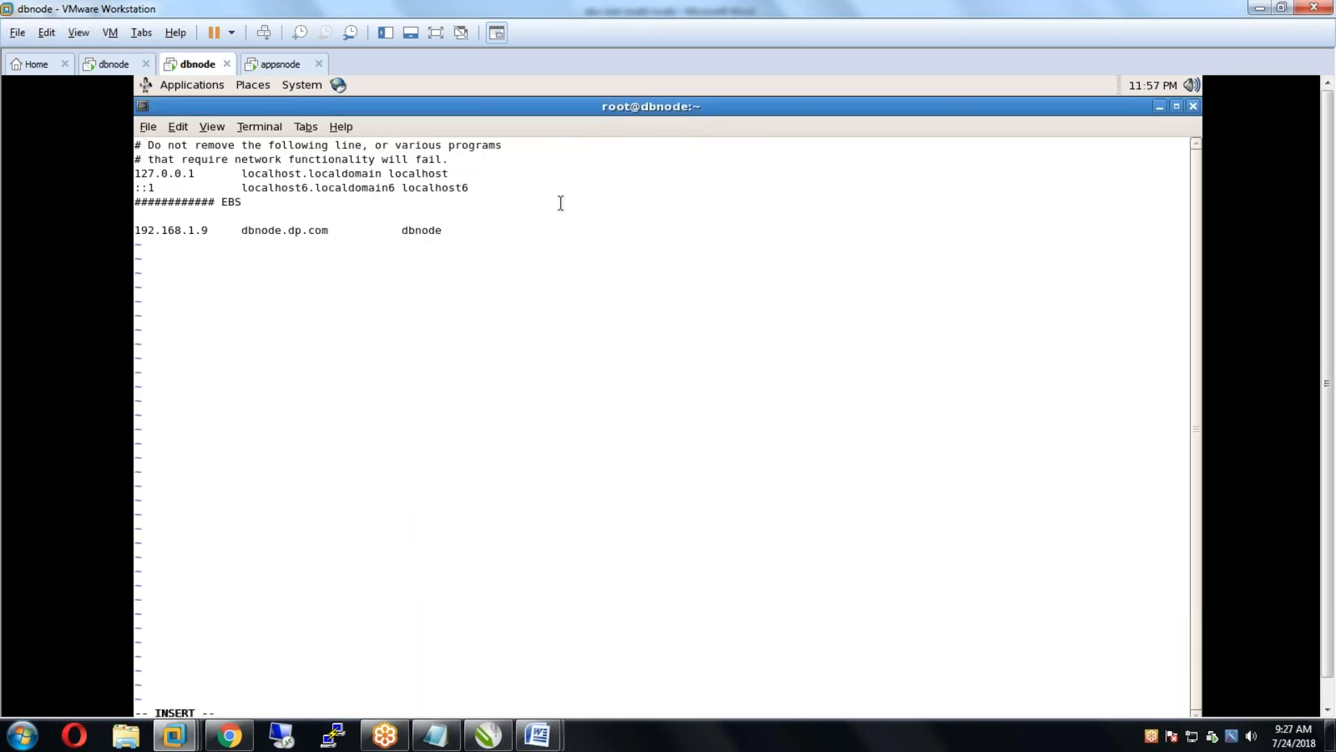
- Try to rework the remaining dbnode entry in /etc/hosts, and quit vi discarding all changes
key(Escape)
key(Down)
key(Down)
key(d)
key(w)
key(Right)
key(Right)
key(u)
key(Left)
key(Left)
key(Left)
key(Left)
key(Left)
key(Left)
text(xi1)
key(BackSpace)
key(Escape)
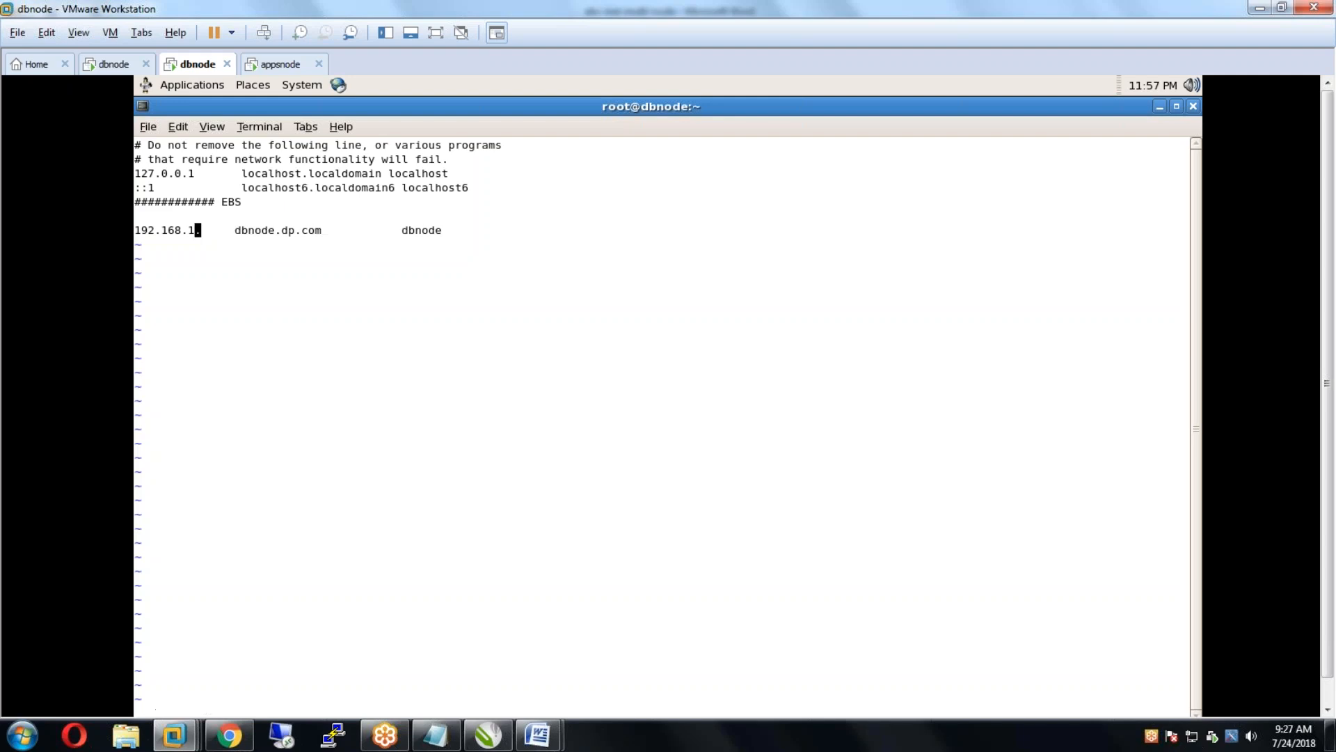
text(:q)
key(Return)
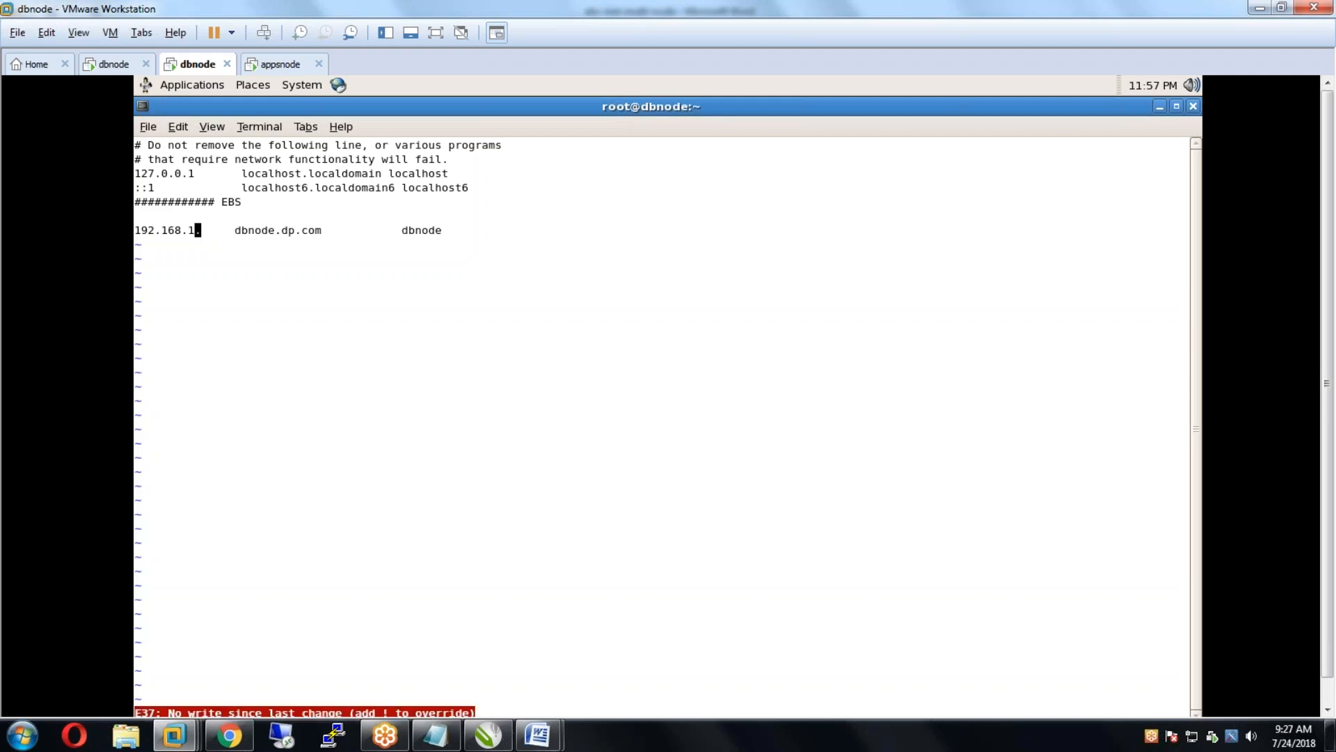
text(:q!)
key(Return)
- Clear the terminal, reopen /etc/hosts in vi and delete the appsnode entry
text(clear)
key(Return)
key(Up)
key(Up)
key(Return)
key(Down)
key(Down)
key(Down)
key(Down)
key(Down)
key(Down)
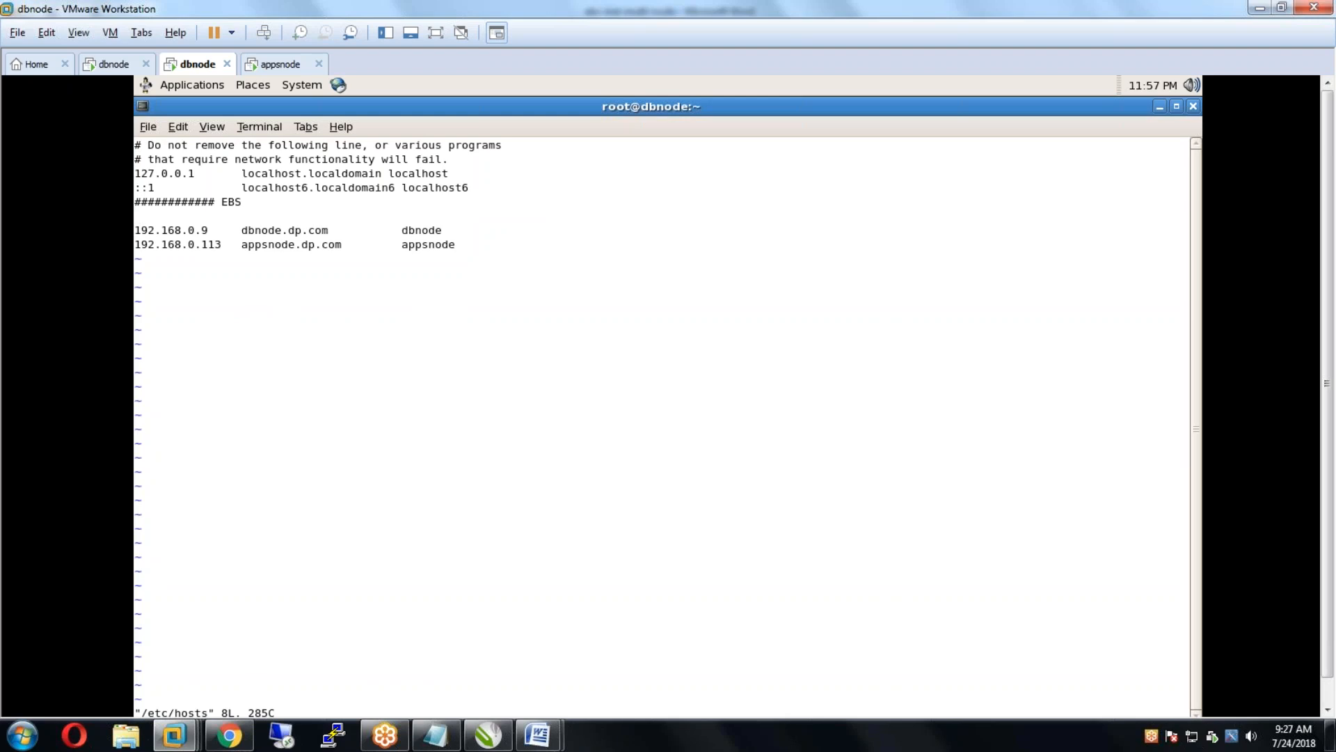
key(Down)
key(d)
key(d)
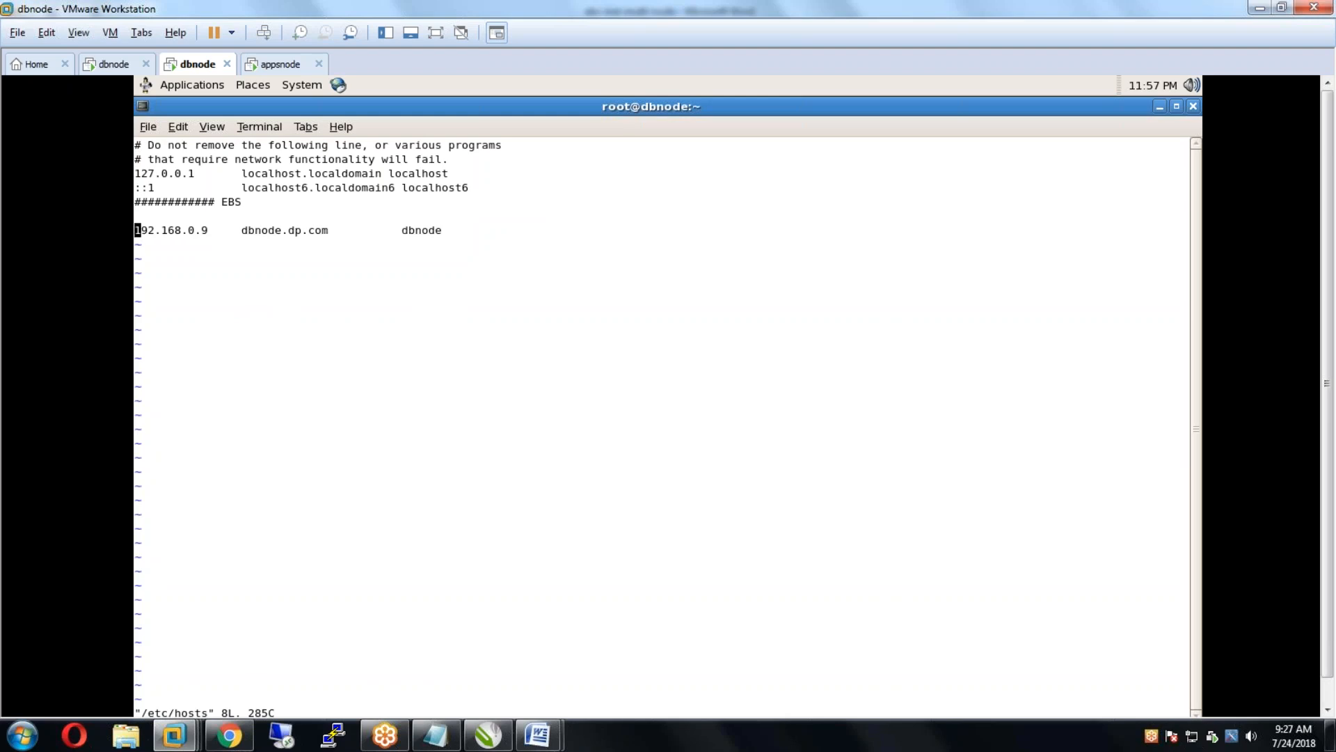
- Change the remaining EBS host entry's address to 192.168.1.9 and its full host name to ebs122.dp.com
key(l)
key(l)
key(l)
key(l)
key(l)
key(l)
key(l)
key(l)
key(l)
key(l)
key(l)
key(l)
key(l)
key(l)
key(l)
key(l)
key(l)
key(l)
key(l)
key(l)
key(l)
key(h)
key(h)
key(h)
key(h)
key(h)
text(dw)
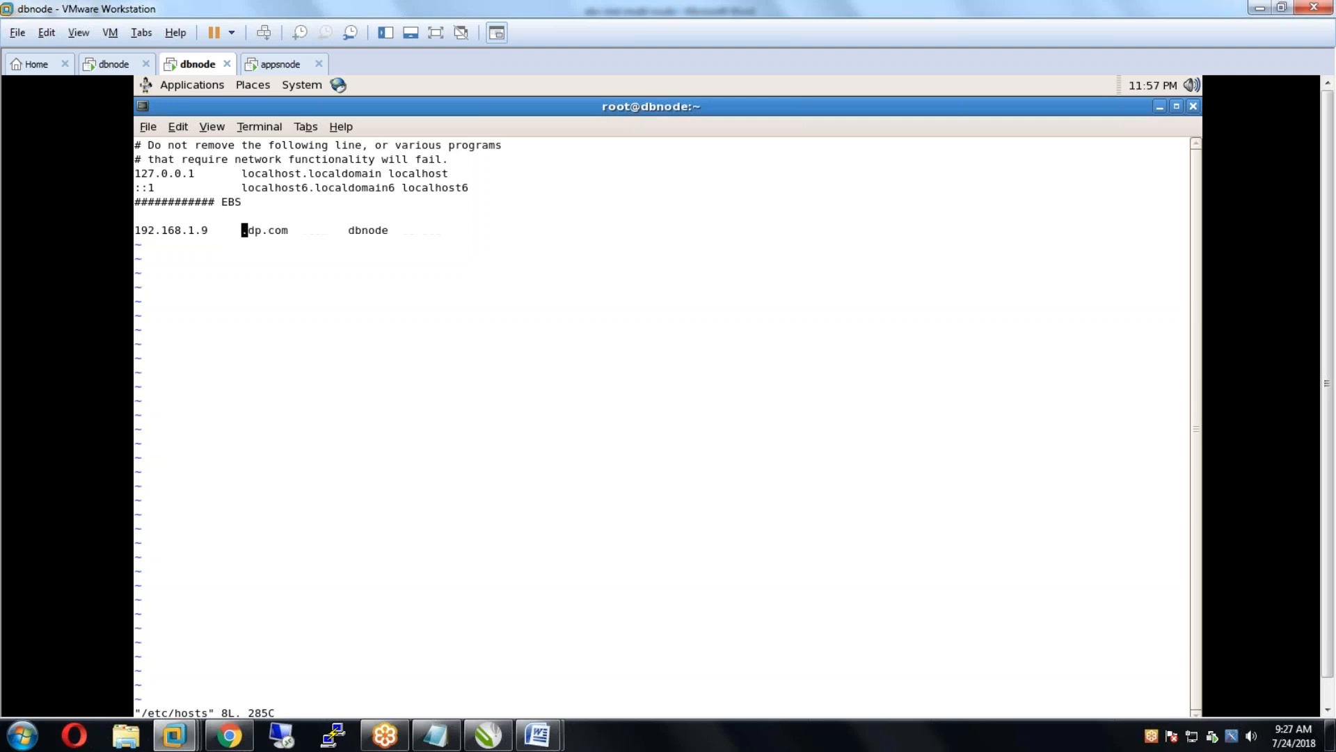
text(iebs122)
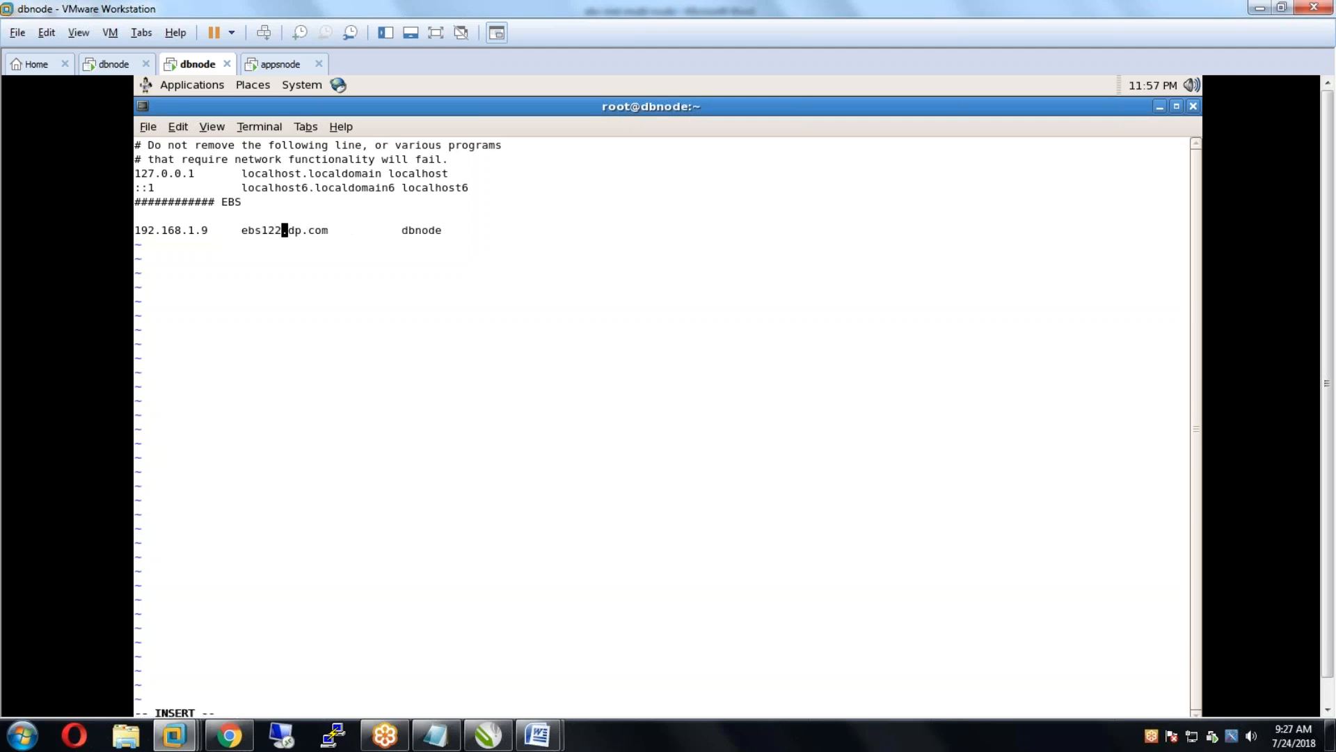
key(Escape)
- Replace the entry's short host alias with ebs122, and save and close /etc/hosts
key(l)
key(l)
key(l)
key(l)
key(w)
key(w)
key(w)
key(Left)
key(Left)
key(Left)
key(Left)
key(Left)
text(dw)
text(aebs122)
key(Escape)
text(:wq)
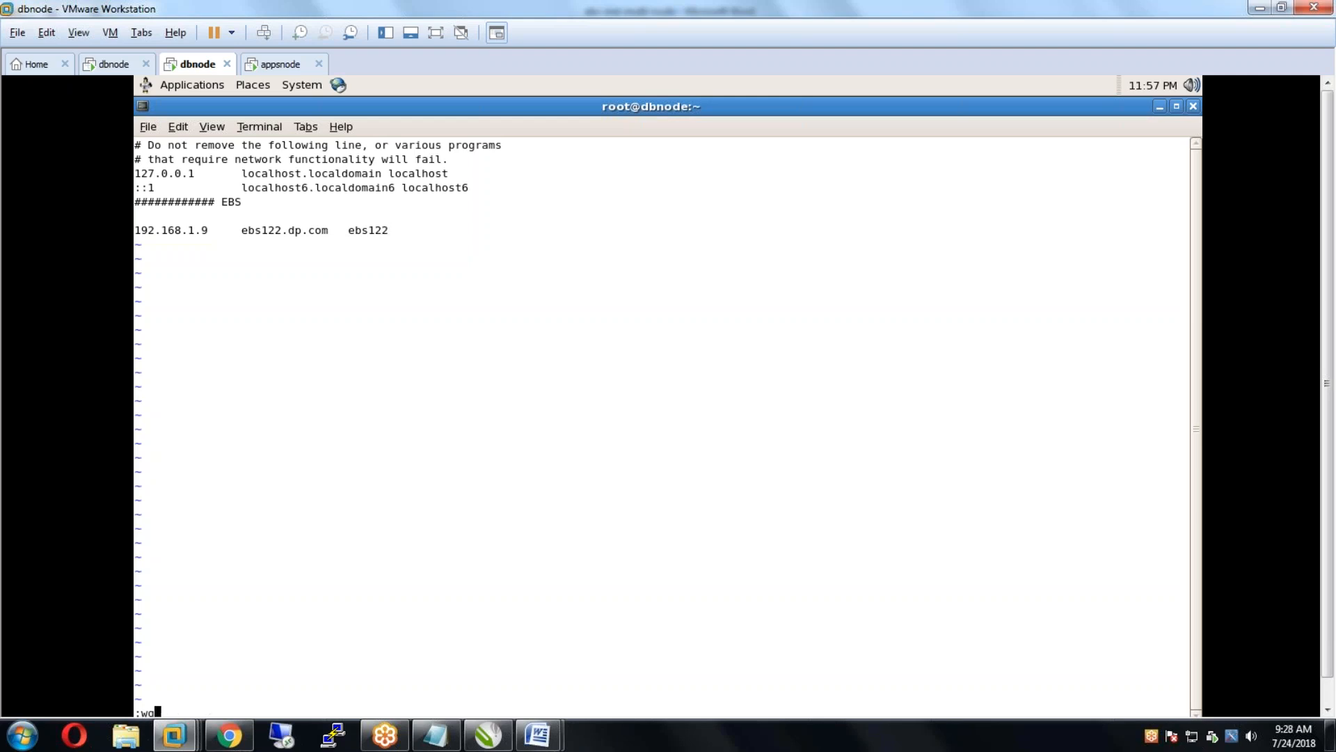
key(Return)
- Set HOSTNAME to ebs122.dp.com in /etc/sysconfig/network using vi, and save and close the file
text(vi /etc)
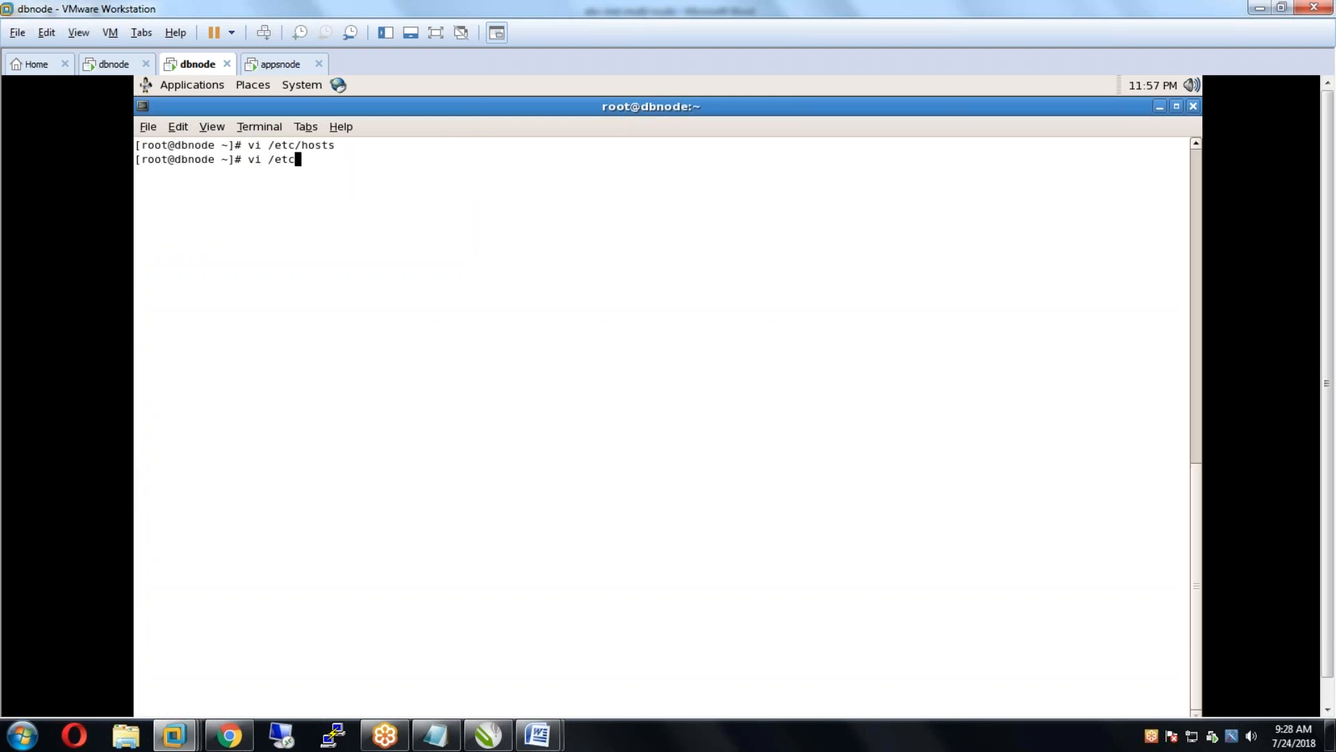
text(/sysconfig/network)
key(Return)
key(Down)
key(Down)
key(w)
key(w)
text(iebs122)
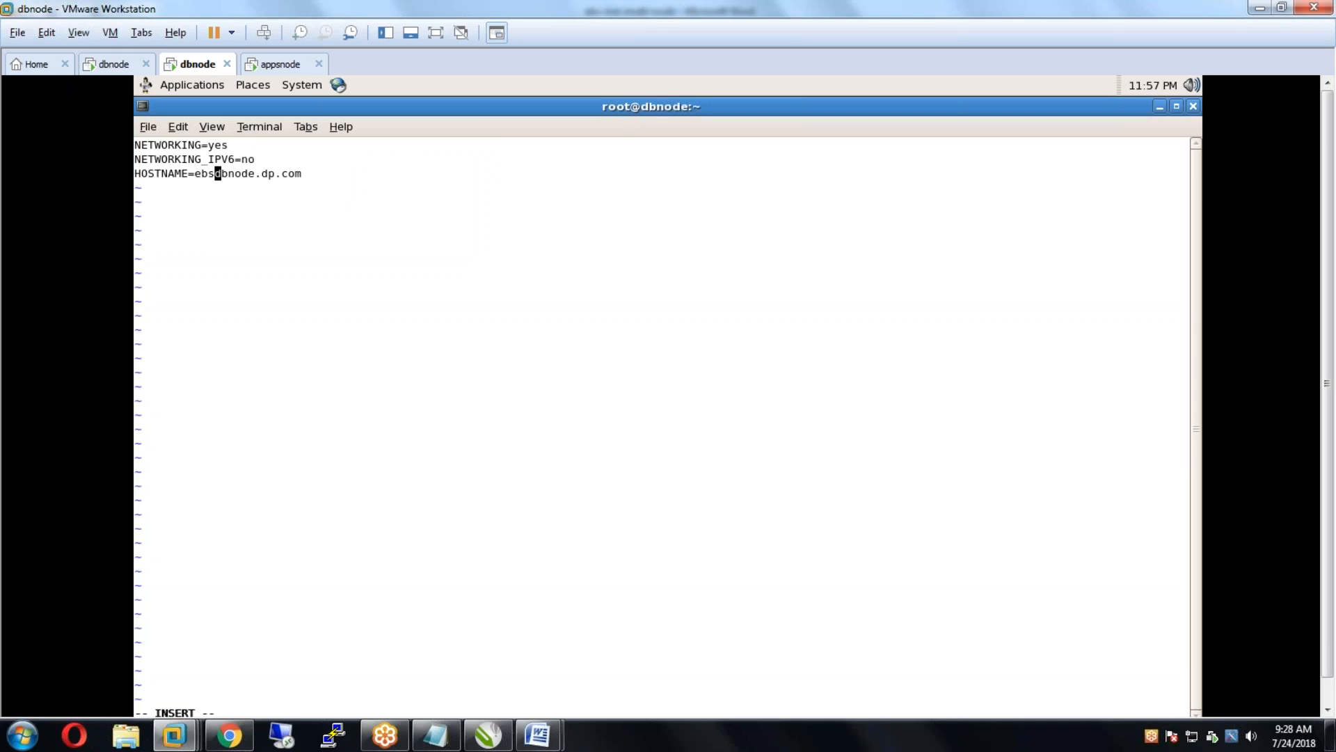
key(Escape)
key(l)
key(x)
key(x)
key(x)
key(x)
key(x)
key(x)
text(:wqqq)
key(Return)
text(:wq)
key(Return)
- Clear the terminal, reboot the virtual machine with init 6 and boot the default kernel without waiting
text(clear)
key(Return)
text(init 6)
key(Return)
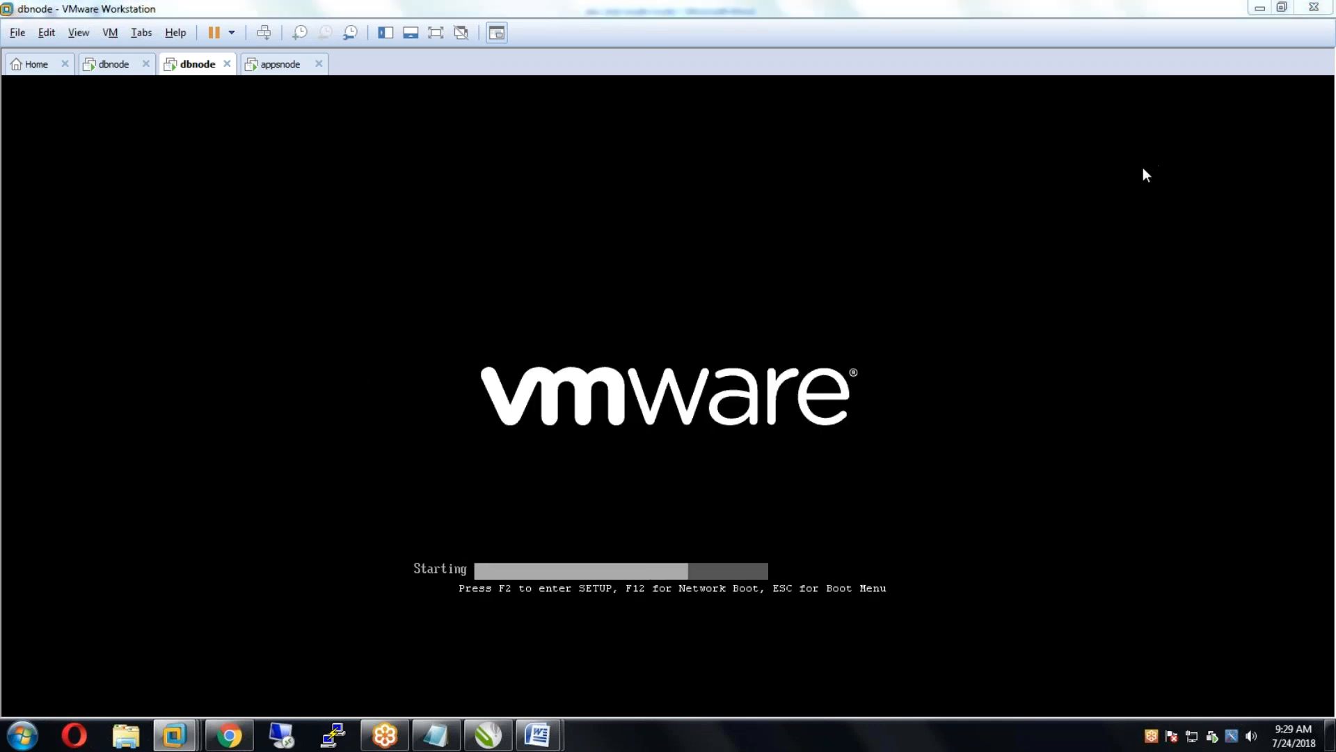
click(1109, 194)
key(Return)
key(Return)
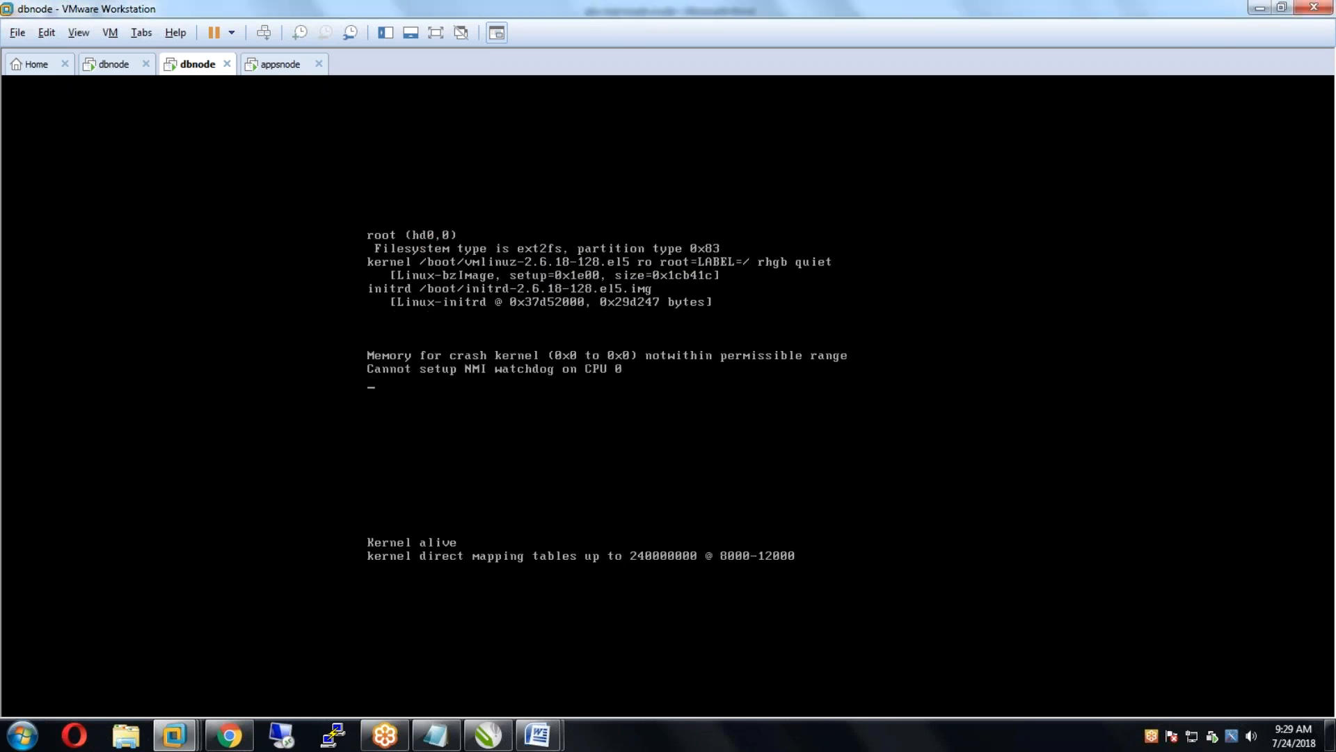
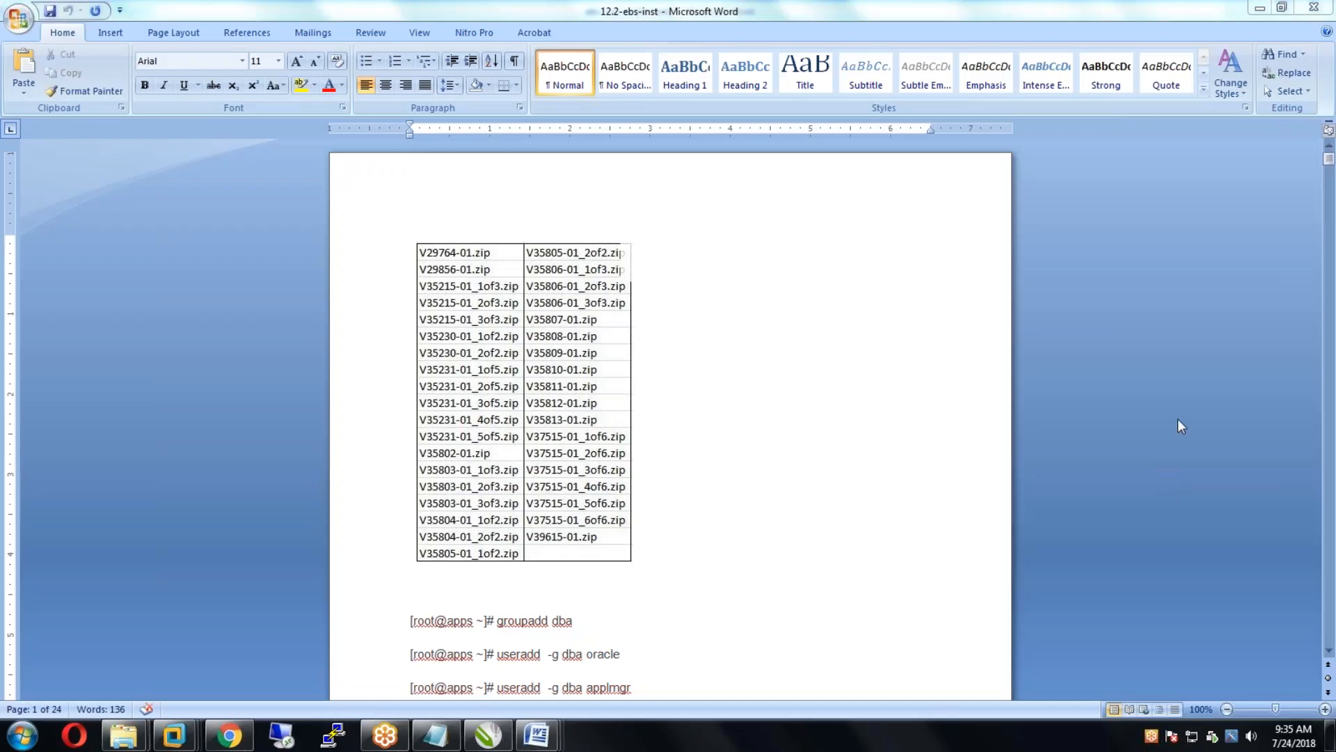
- Review the installation zip list and the commands that create the dba group, oracle and applmgr users, and /u01/db directory
click(1022, 198)
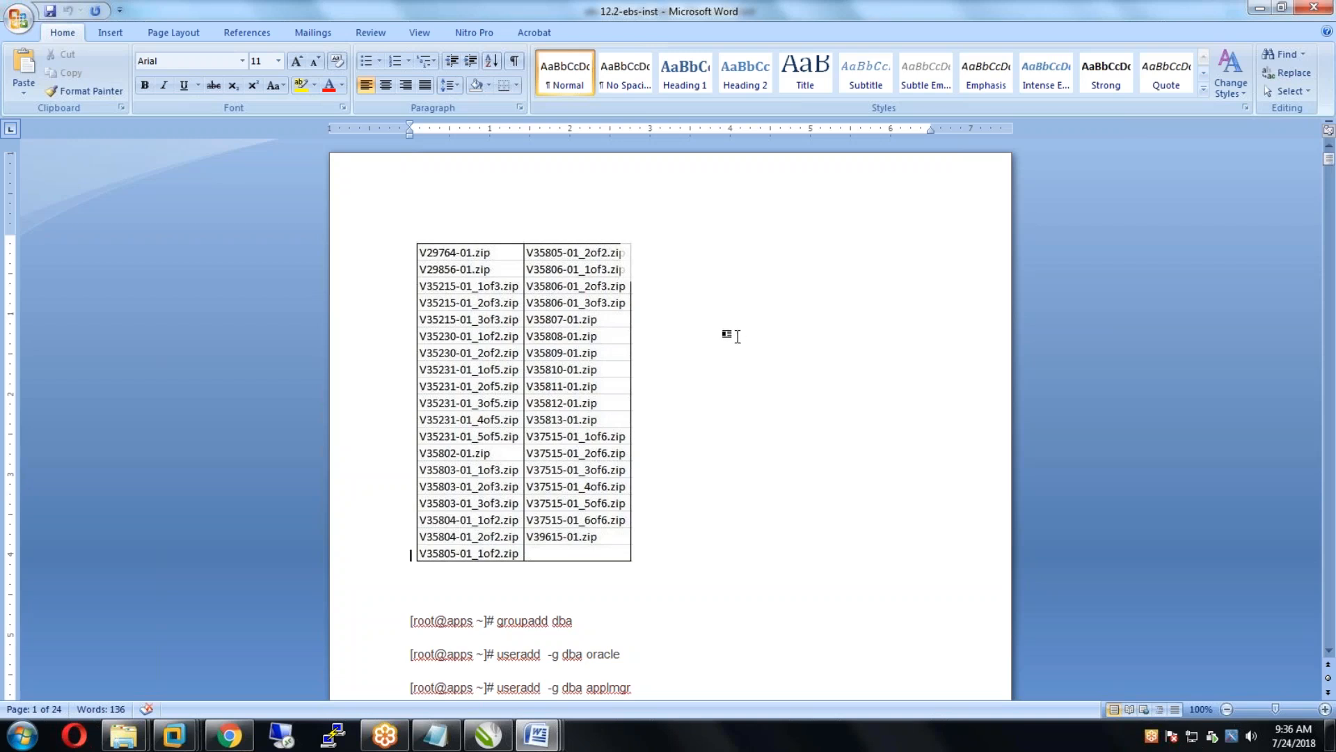
scroll(725, 408, down, 3)
scroll(725, 409, up, 3)
scroll(767, 486, down, 3)
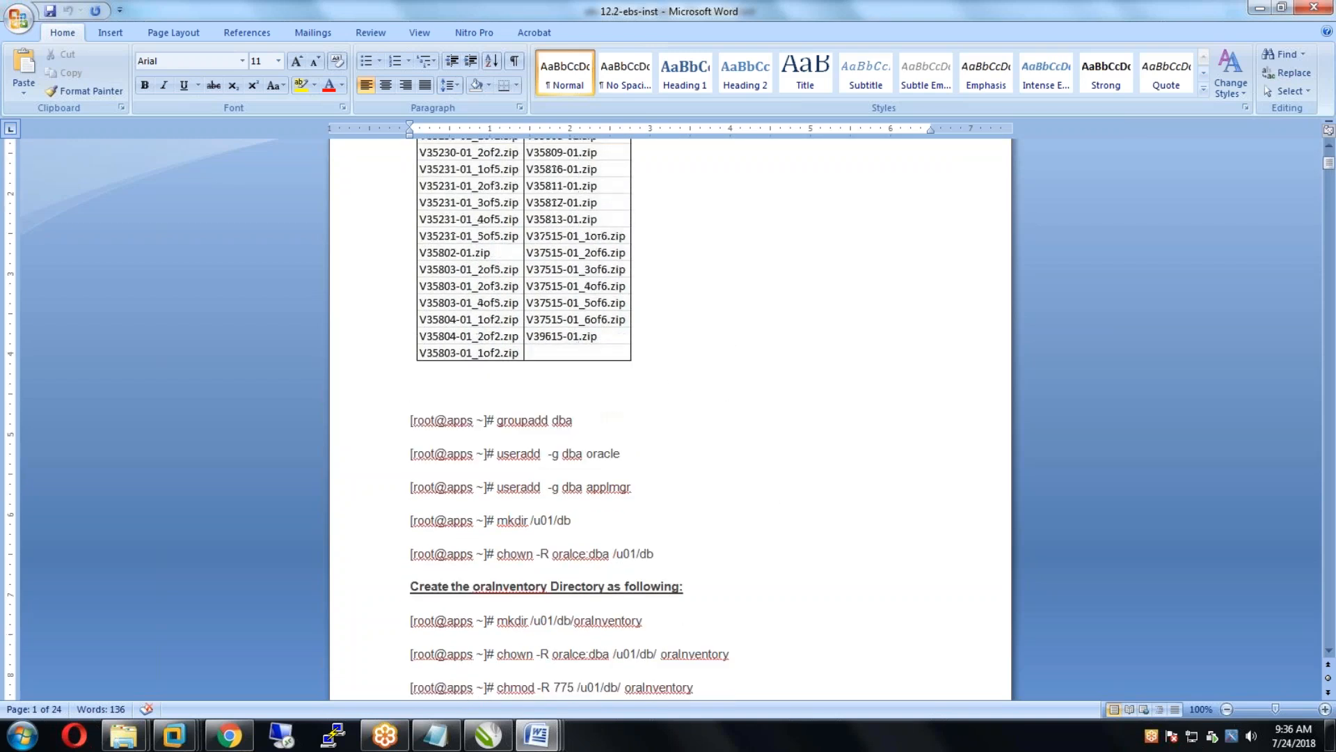
scroll(512, 339, down, 1)
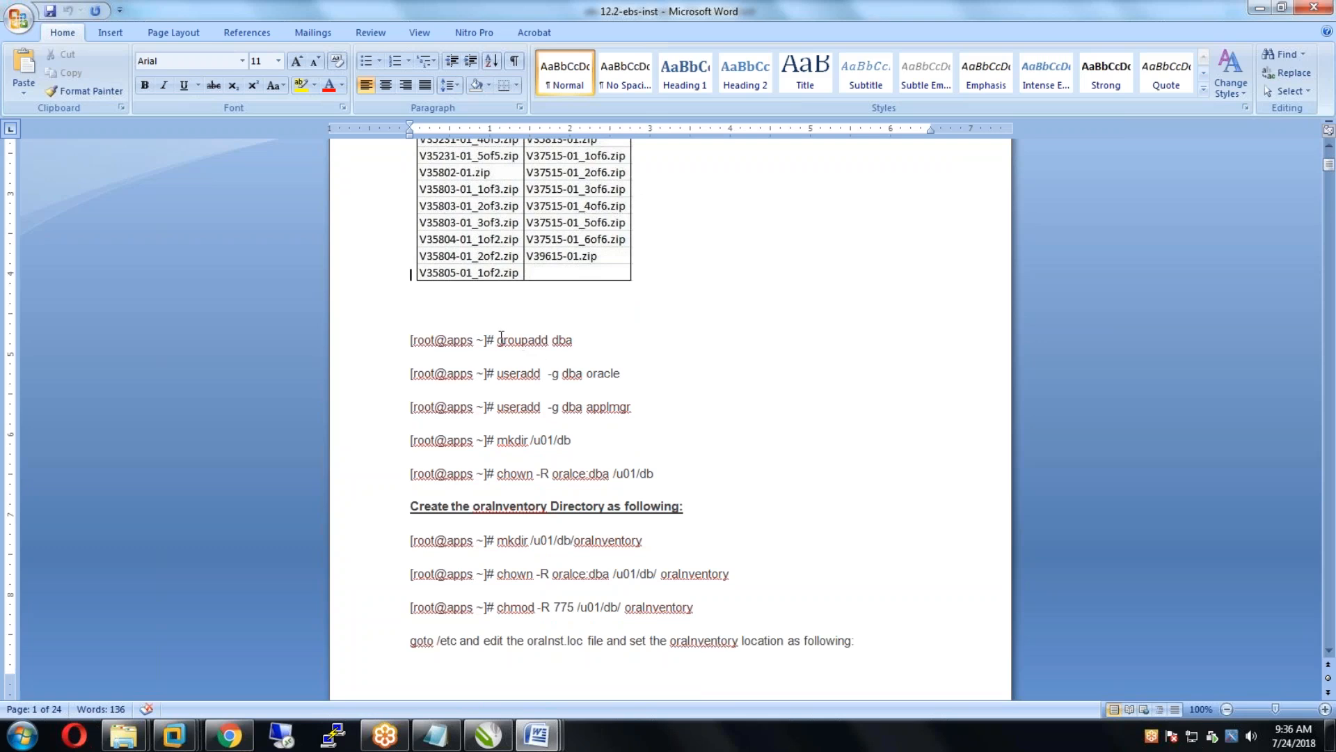
drag(498, 340, 578, 340)
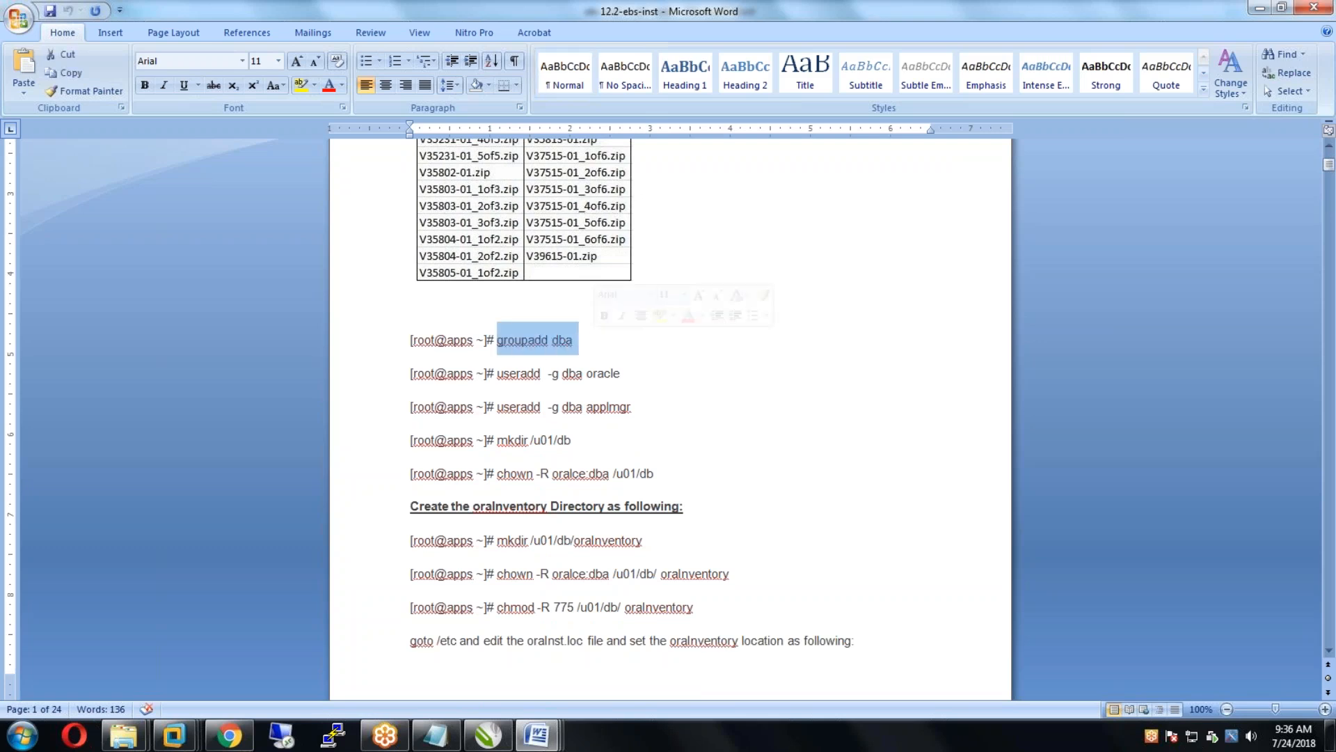
click(501, 441)
drag(501, 441, 584, 441)
drag(411, 476, 656, 474)
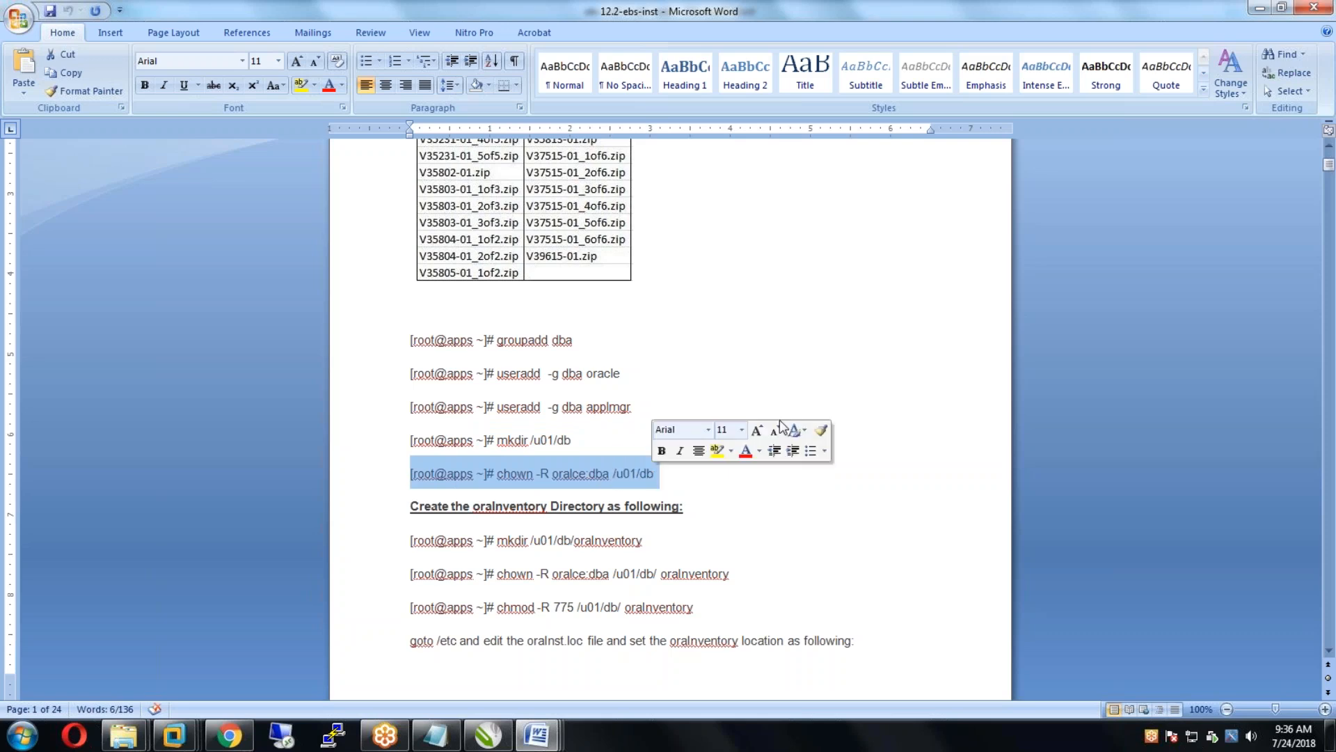
click(782, 312)
- Examine the instructions for creating /u01/db/oraInventory, setting its ownership and 775 permissions, and editing oraInst.loc in /etc
drag(497, 540, 648, 542)
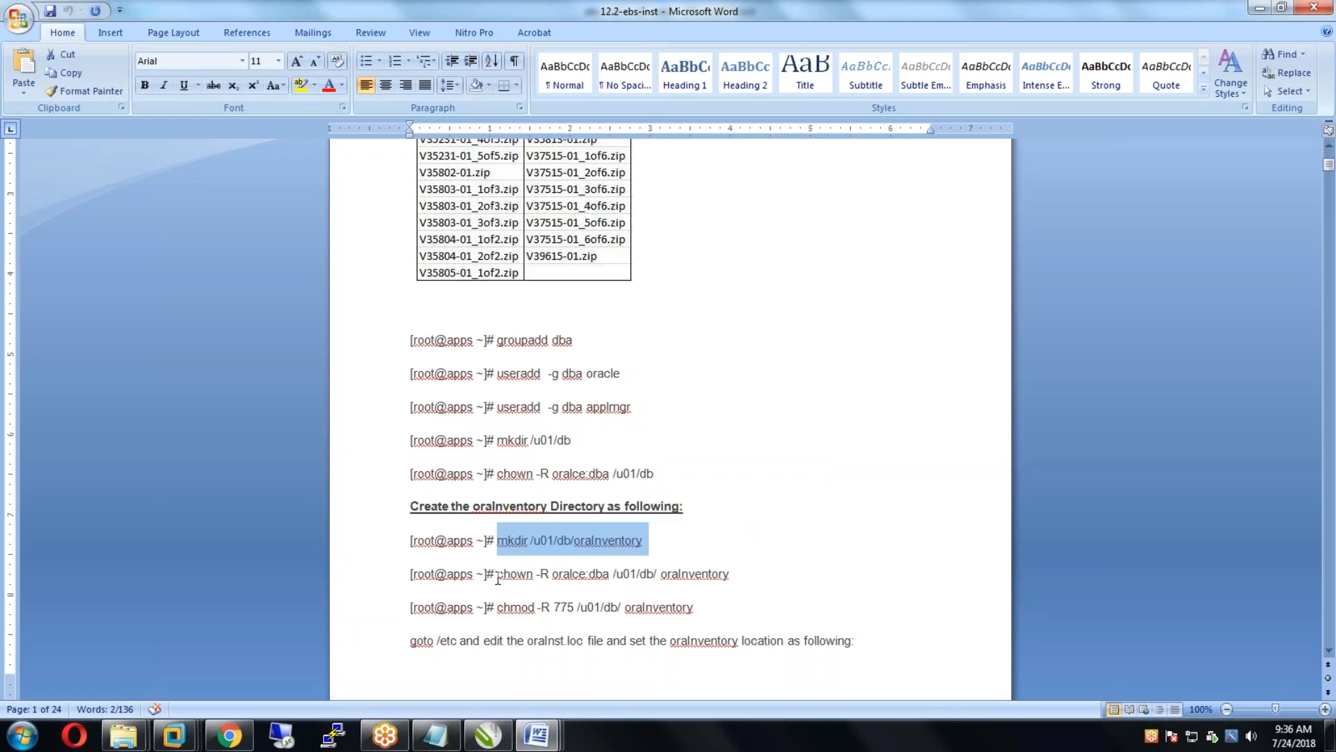
drag(498, 575, 729, 574)
drag(498, 607, 689, 606)
scroll(821, 433, down, 3)
scroll(828, 452, down, 4)
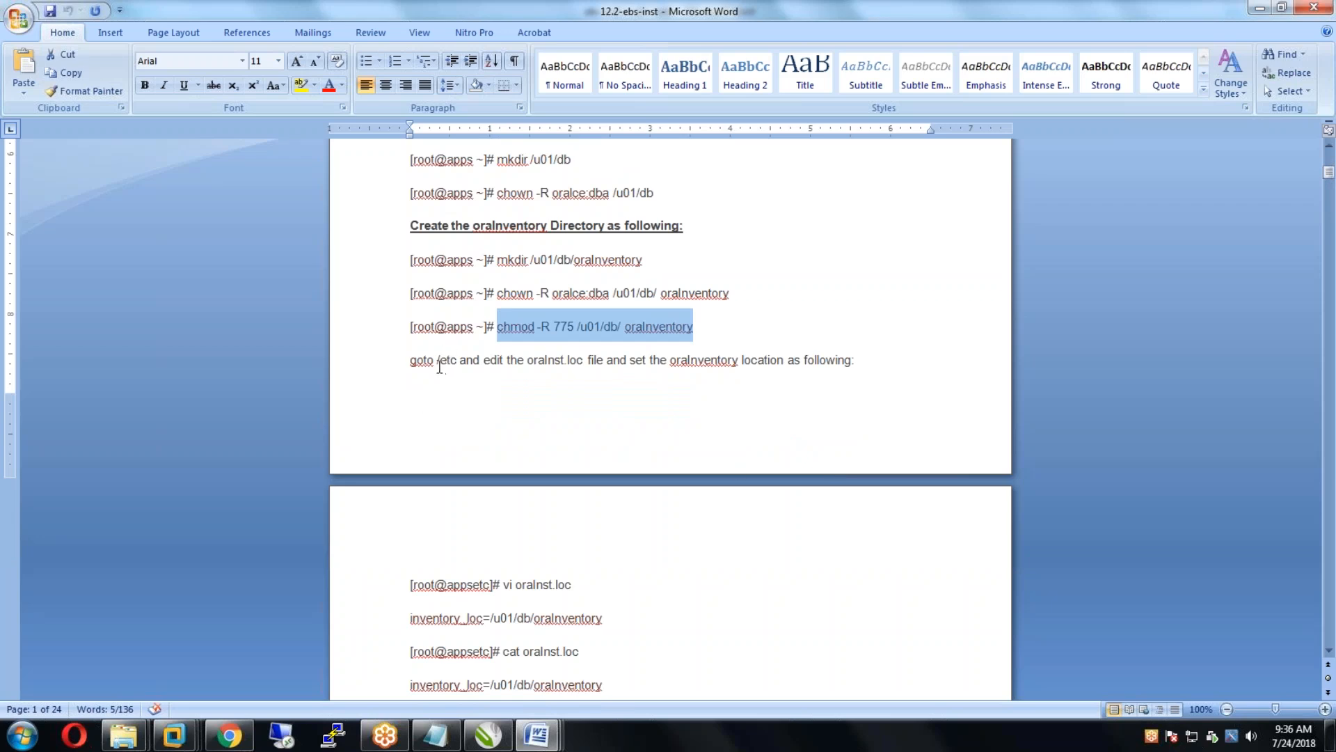
drag(440, 361, 456, 361)
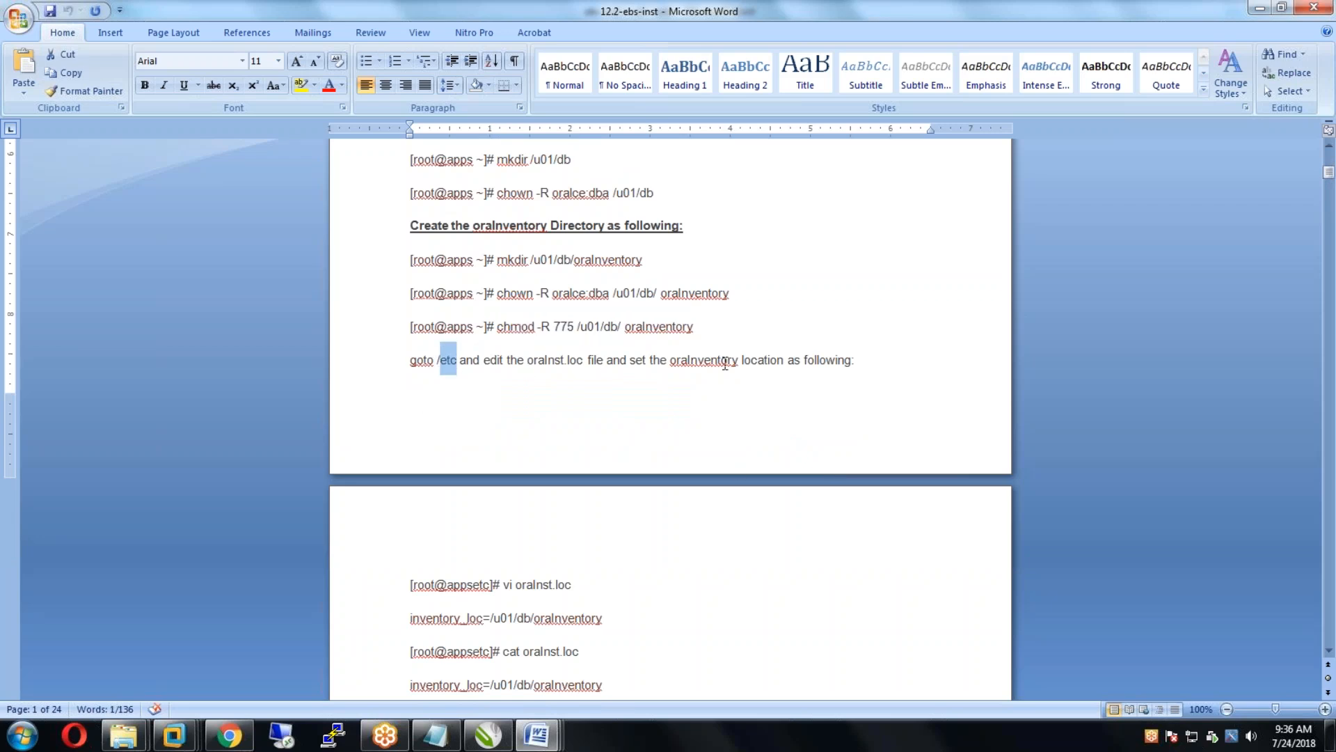
scroll(699, 546, down, 2)
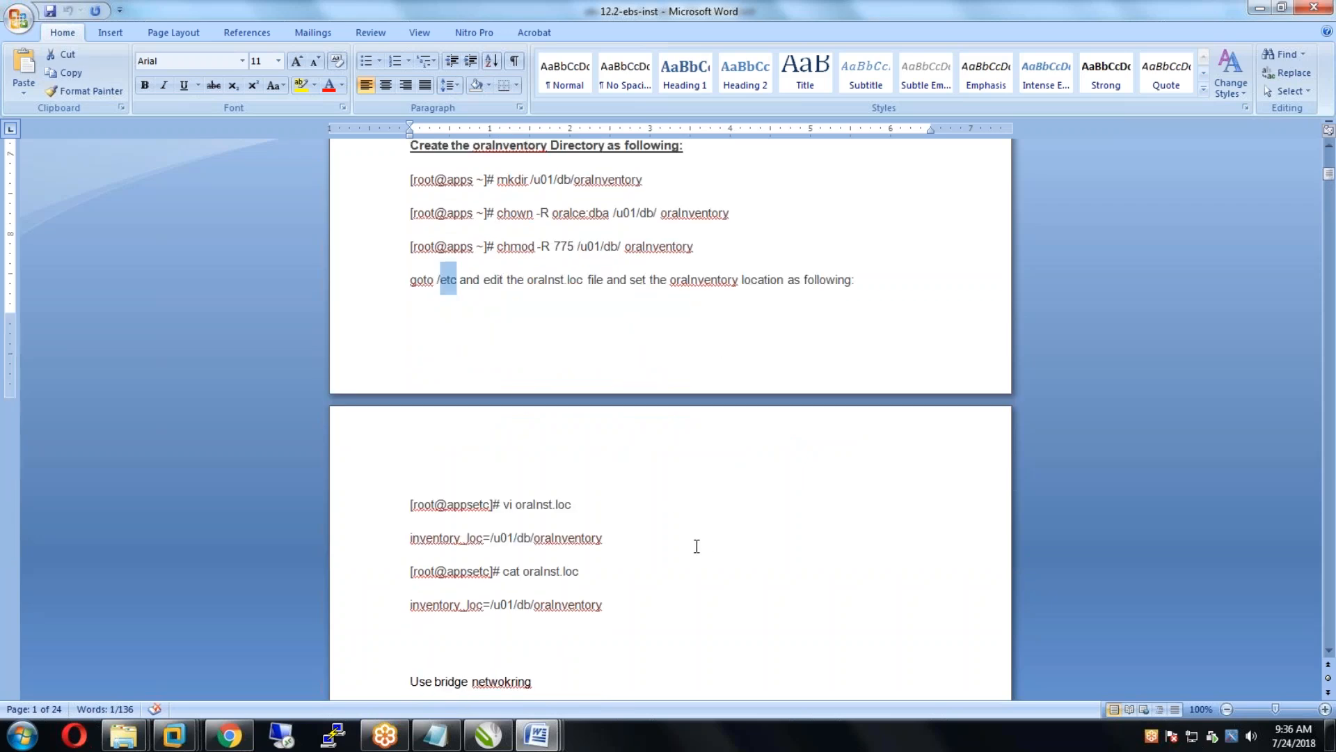
drag(515, 504, 577, 504)
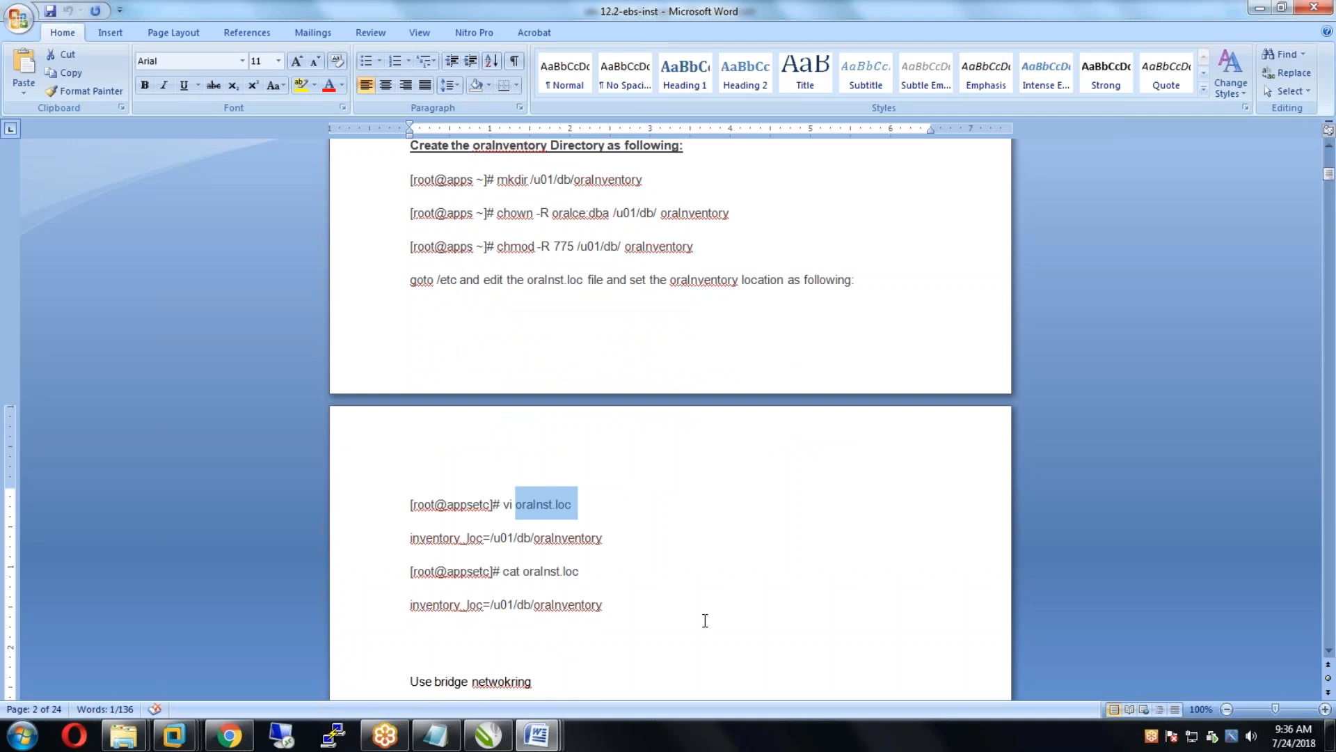
- Enlarge the document view to 130% and read the yum setup, V35215 unzip command and startCD/Disk1/rapidwiz/bin path
scroll(705, 620, down, 5)
scroll(699, 602, down, 5)
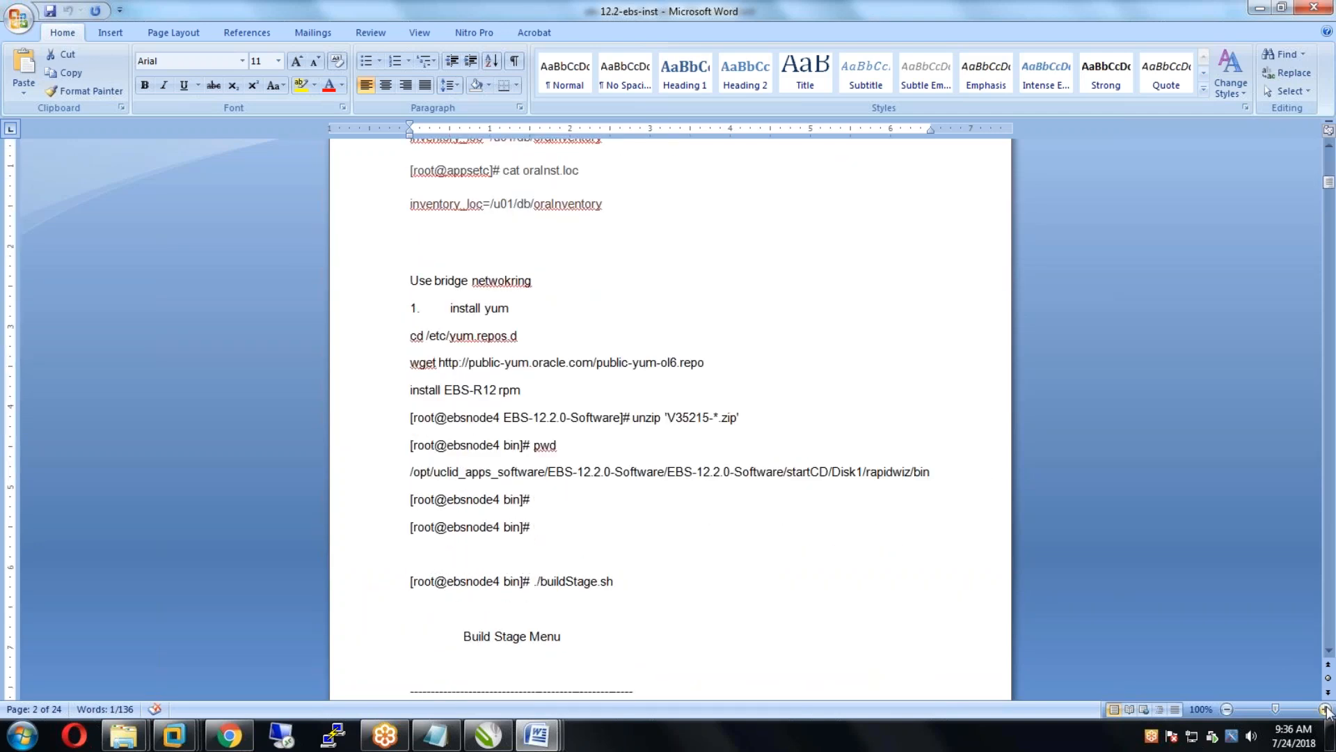
scroll(946, 568, up, 4)
ctrl+scroll(946, 567, up, 3)
scroll(946, 567, down, 4)
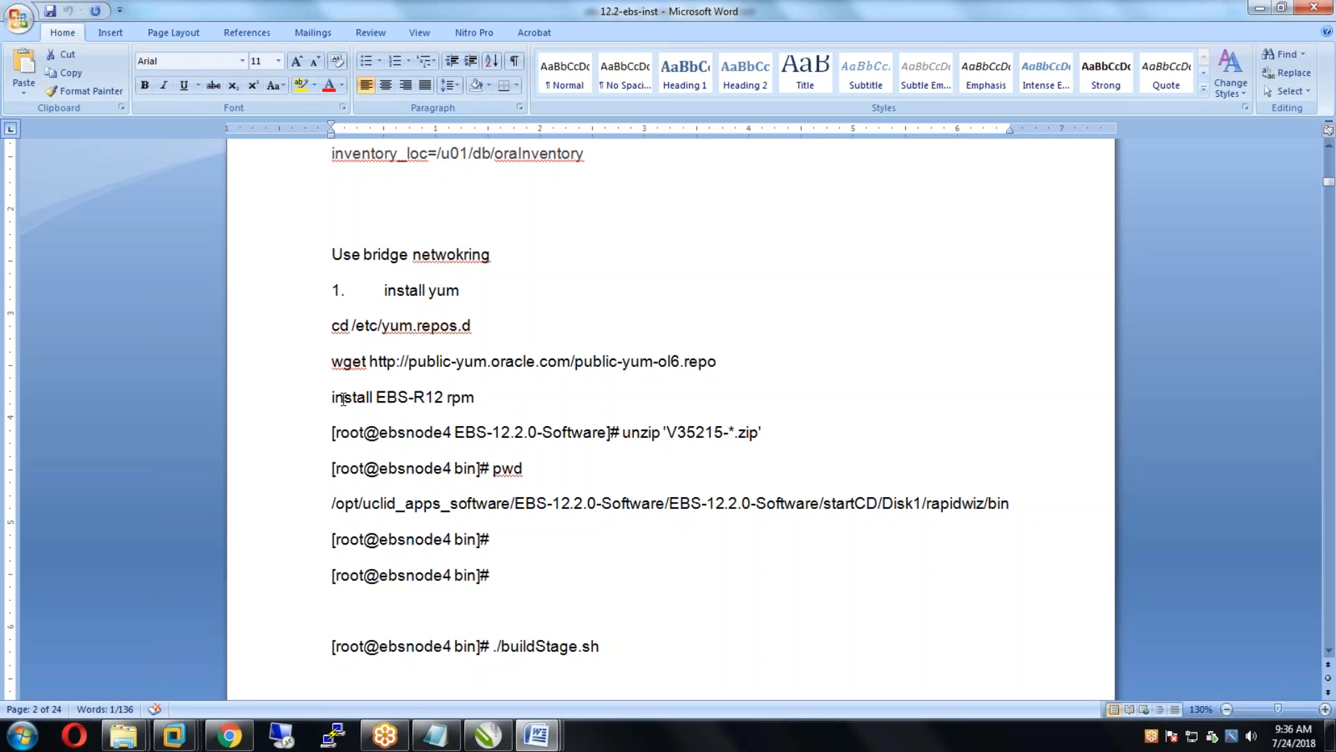
drag(670, 432, 868, 446)
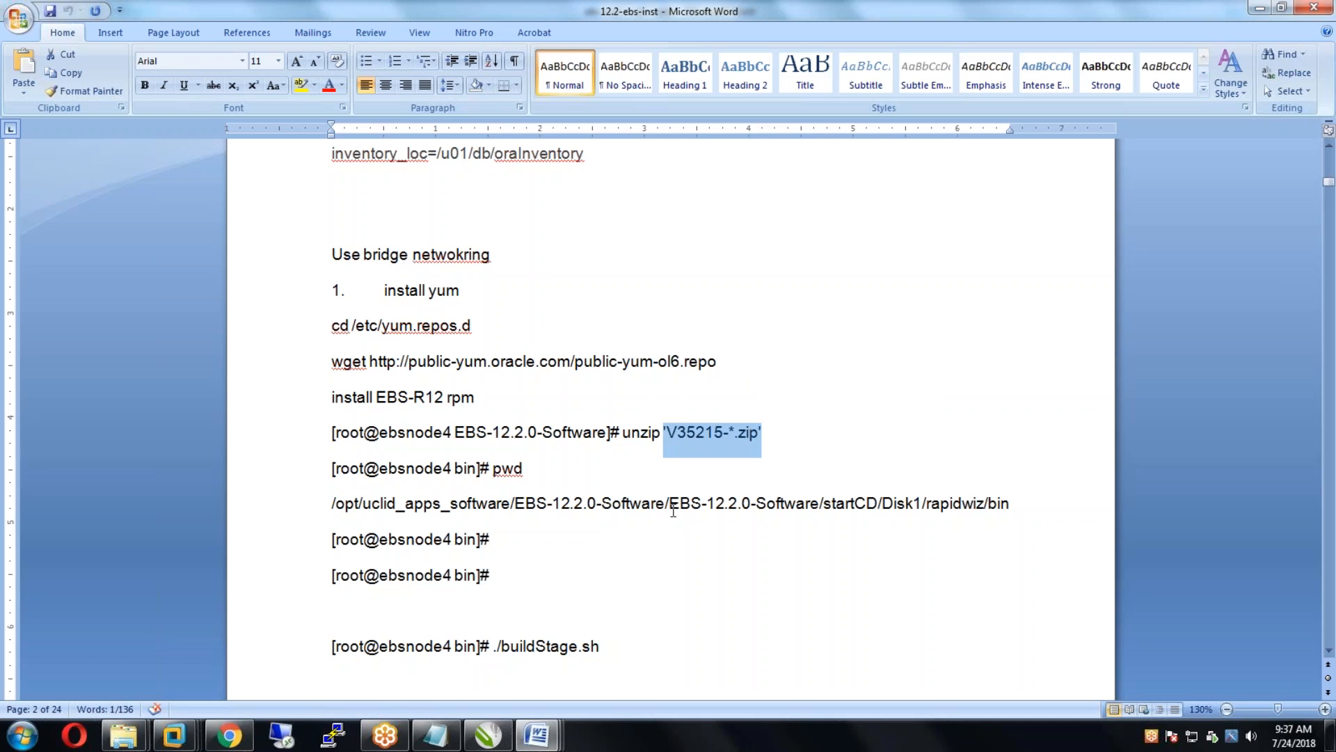
drag(824, 505, 1014, 507)
click(786, 518)
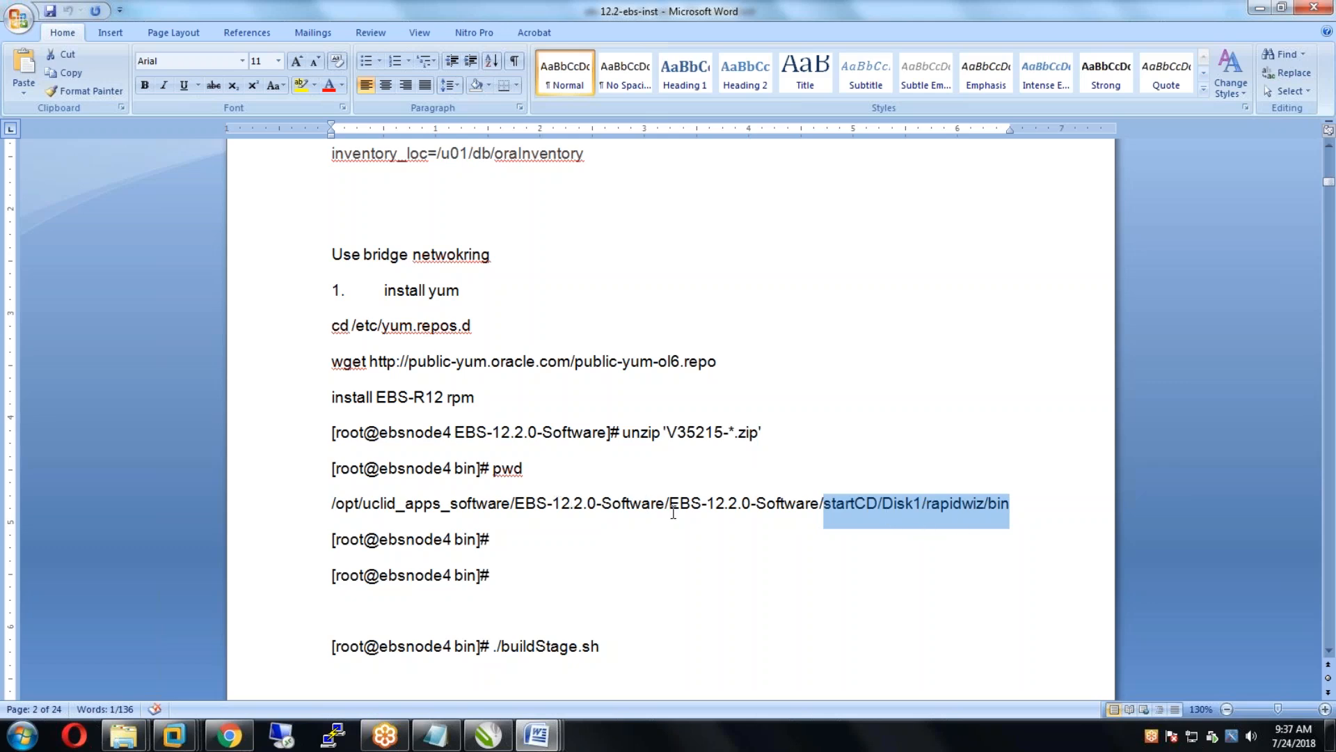
- Examine the ./buildStage.sh command and its Build Stage Menu options, including creating a new stage area and copying patches
scroll(563, 498, down, 1)
scroll(558, 460, down, 2)
drag(492, 488, 601, 492)
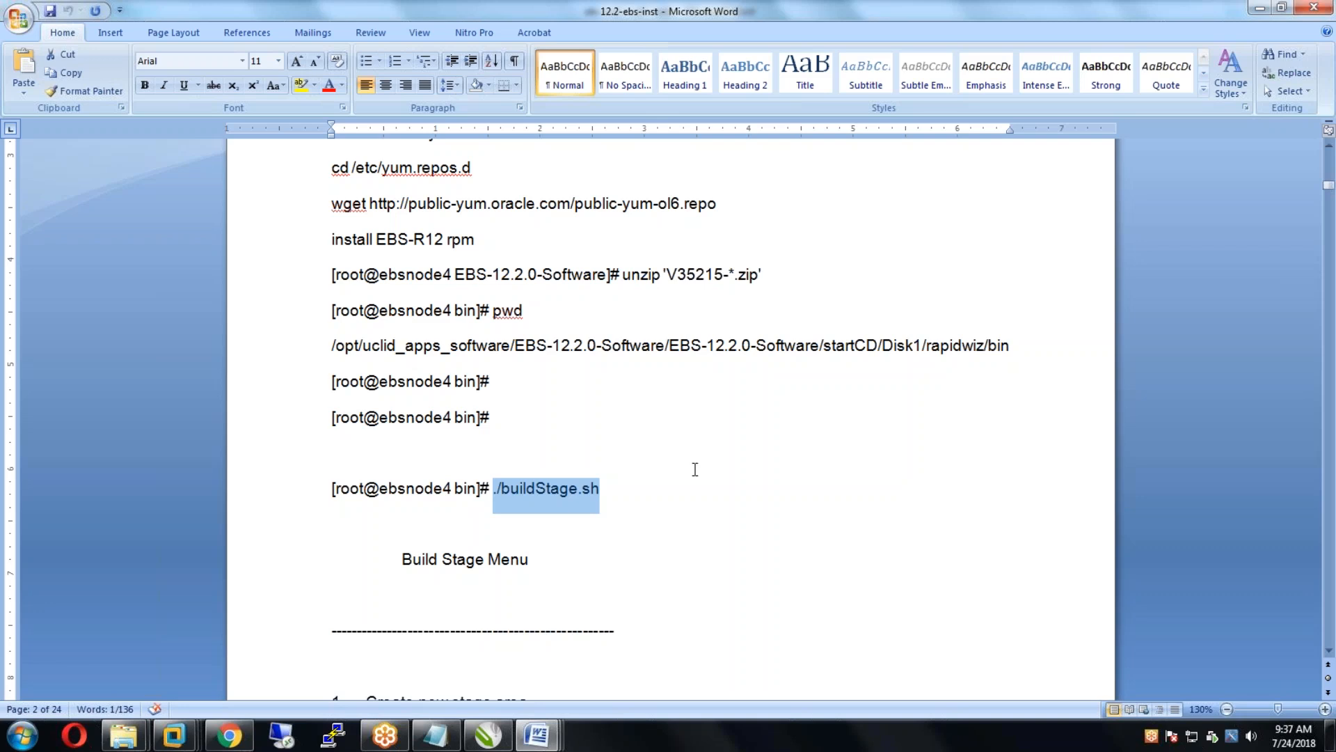
scroll(650, 508, down, 5)
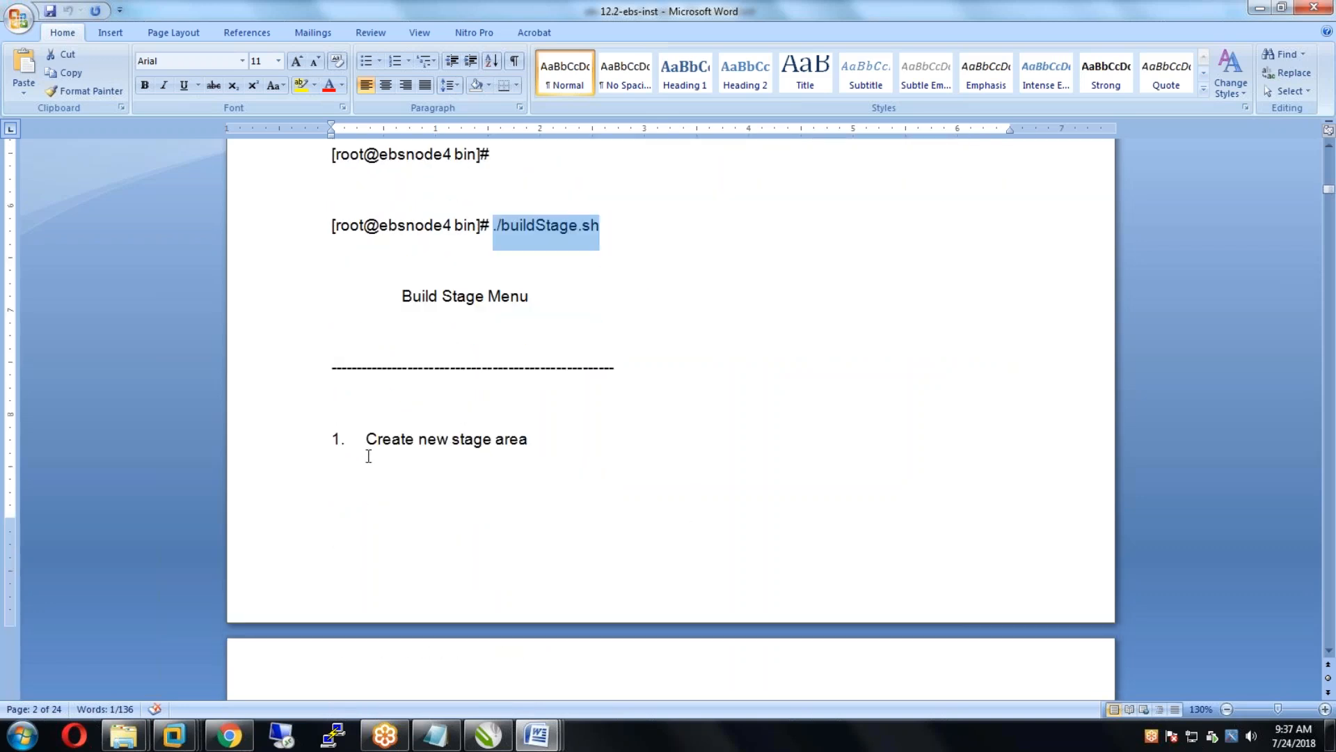
drag(366, 439, 529, 440)
scroll(534, 444, down, 5)
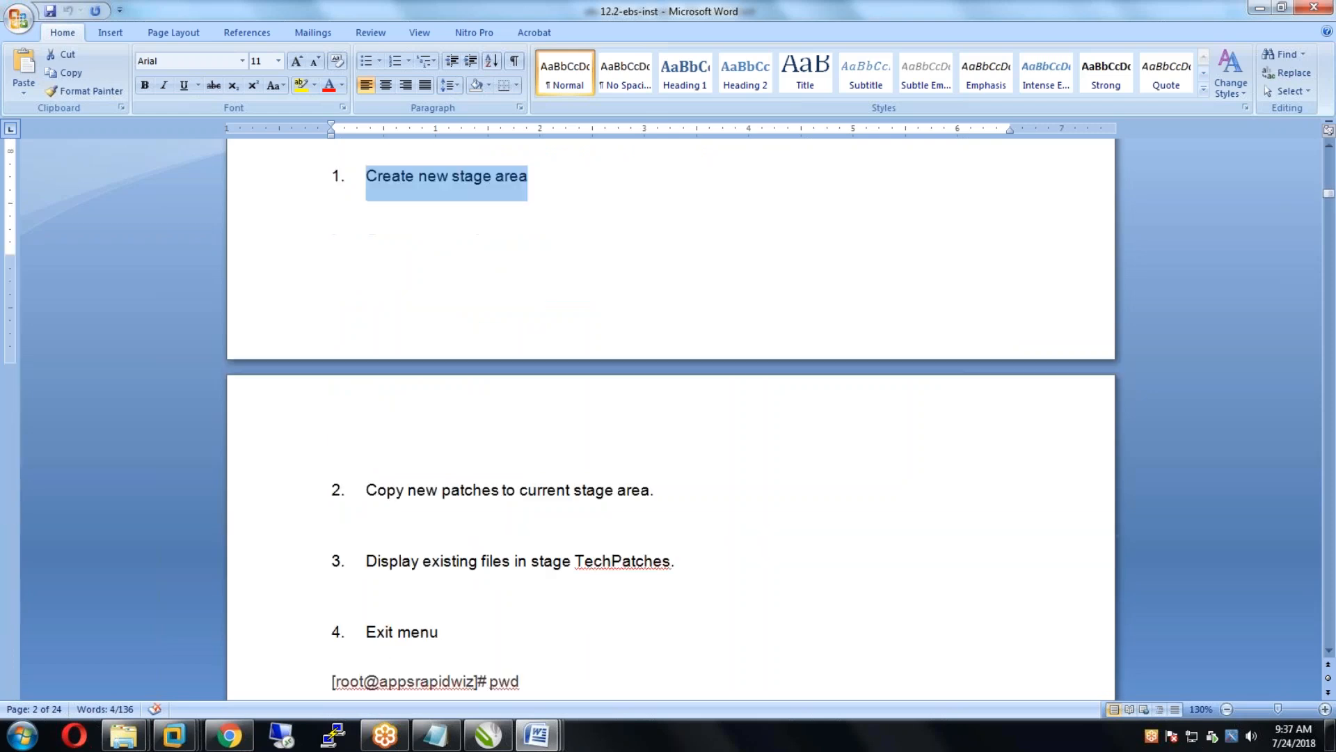
drag(348, 491, 651, 493)
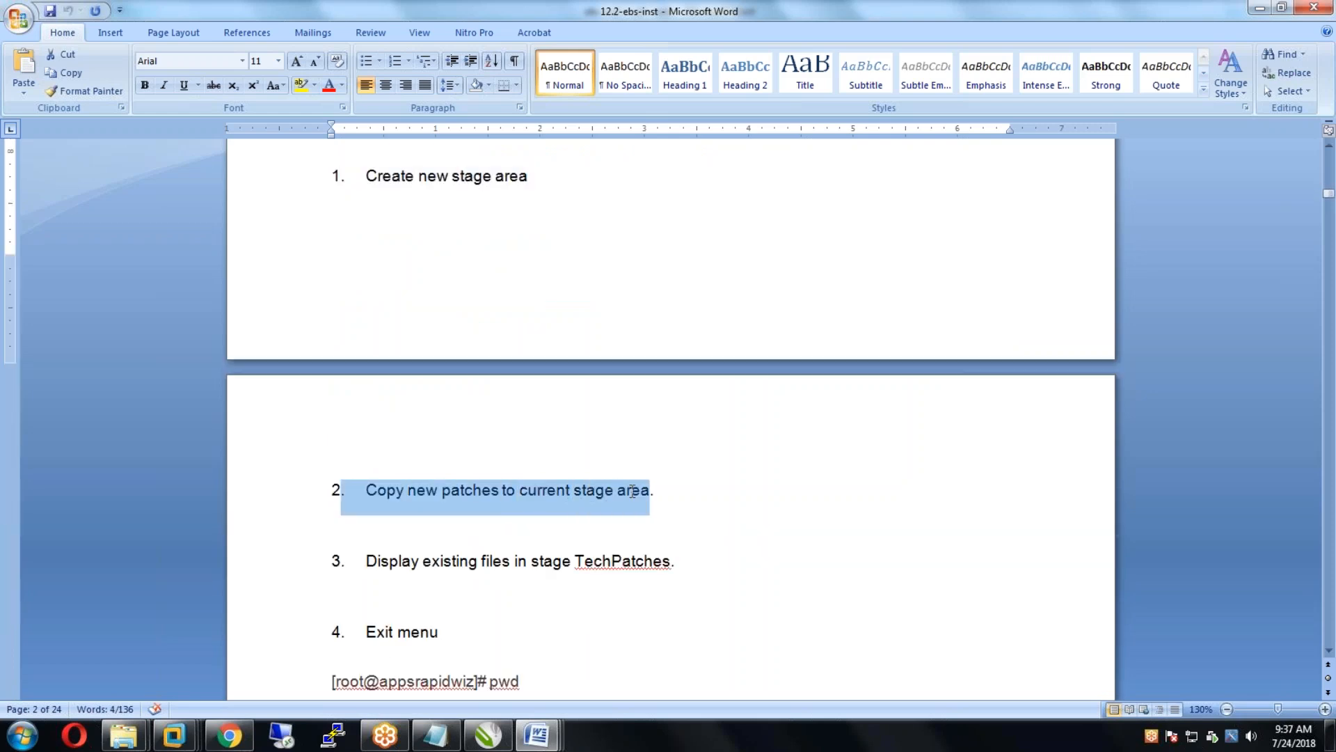
drag(366, 561, 531, 562)
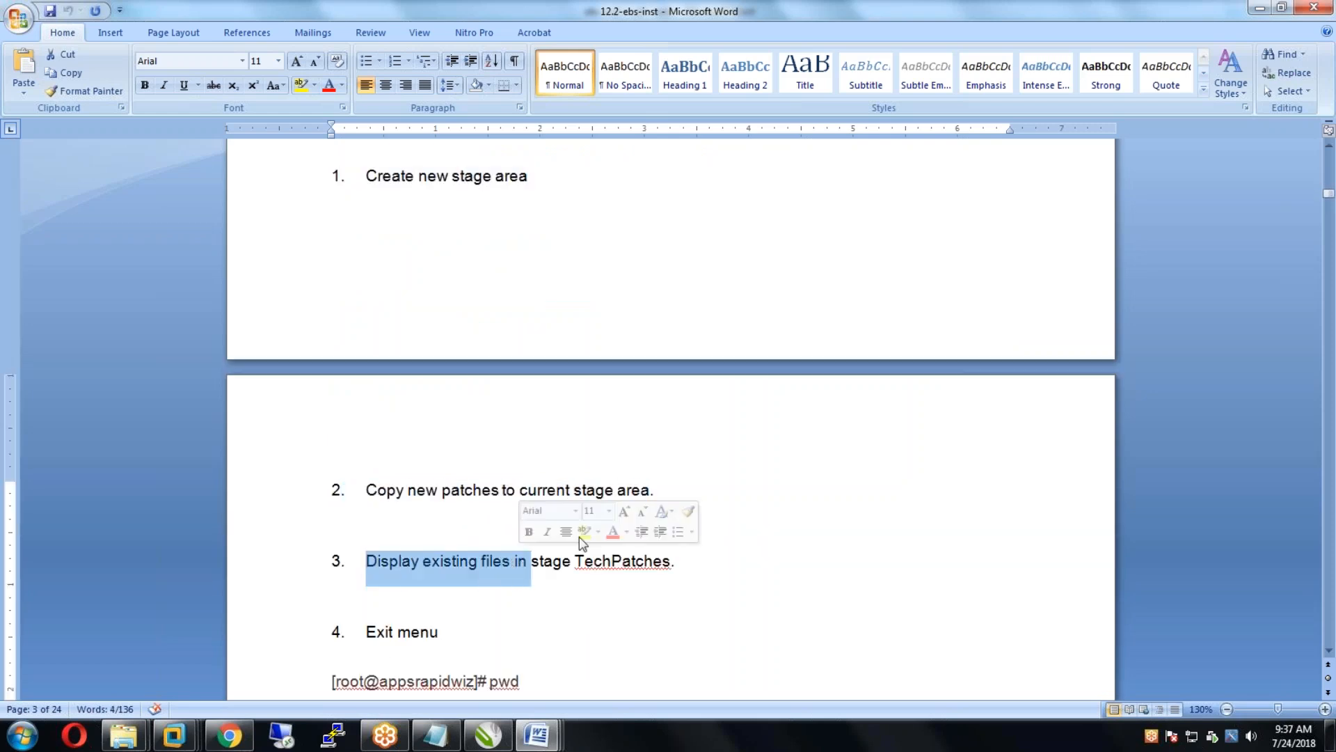
scroll(752, 543, down, 1)
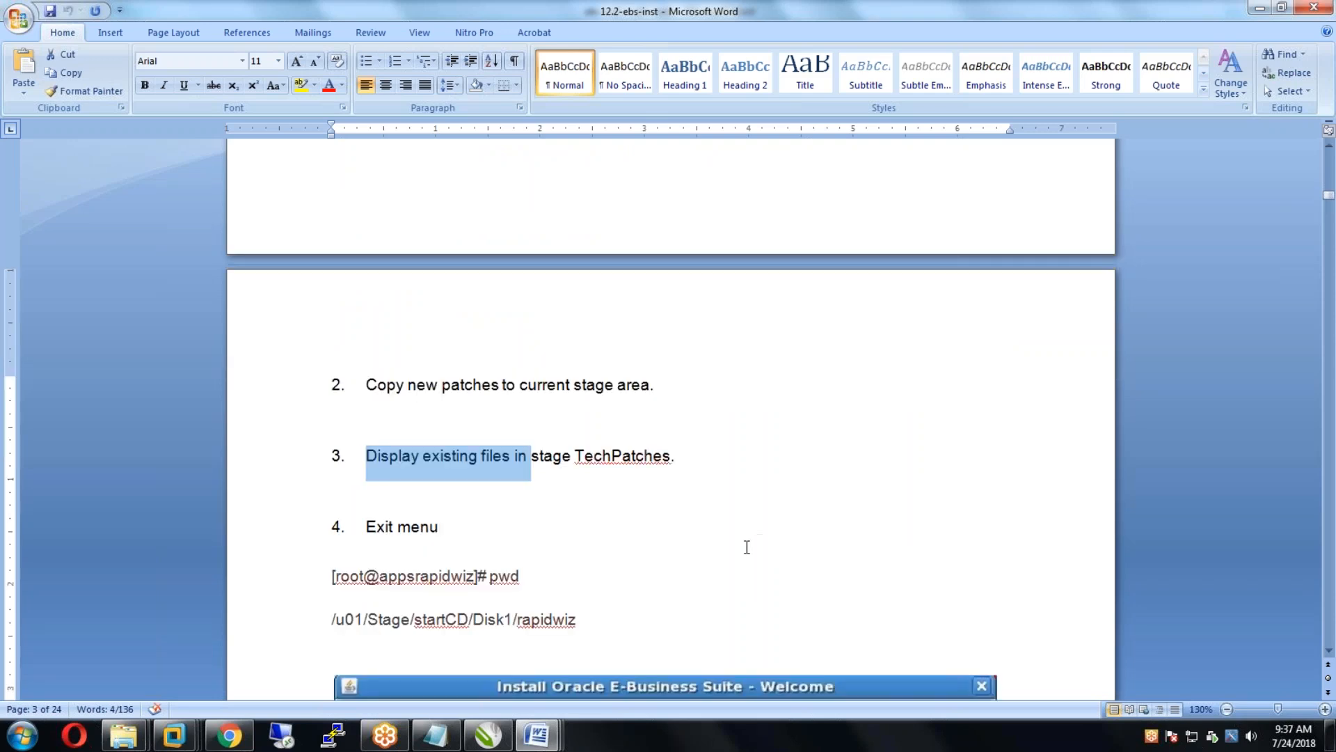
scroll(746, 546, up, 2)
drag(446, 286, 591, 355)
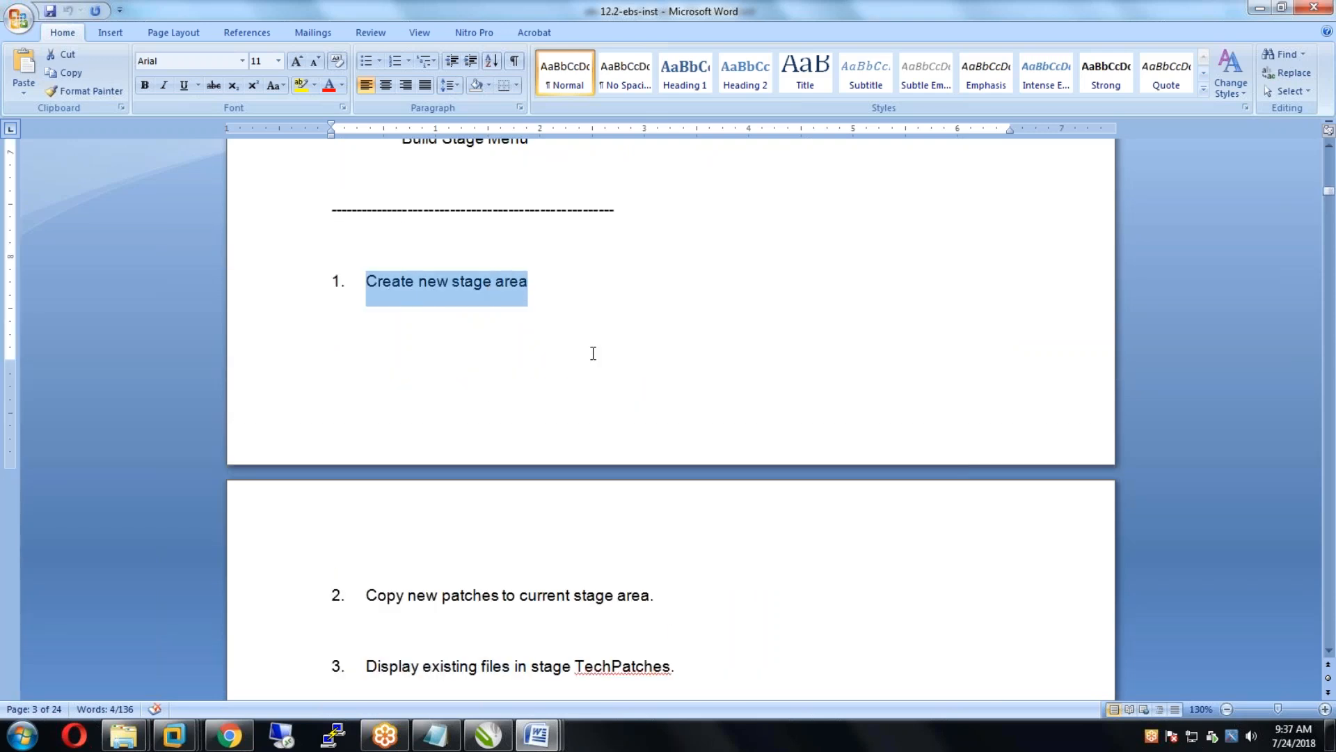
scroll(657, 394, down, 6)
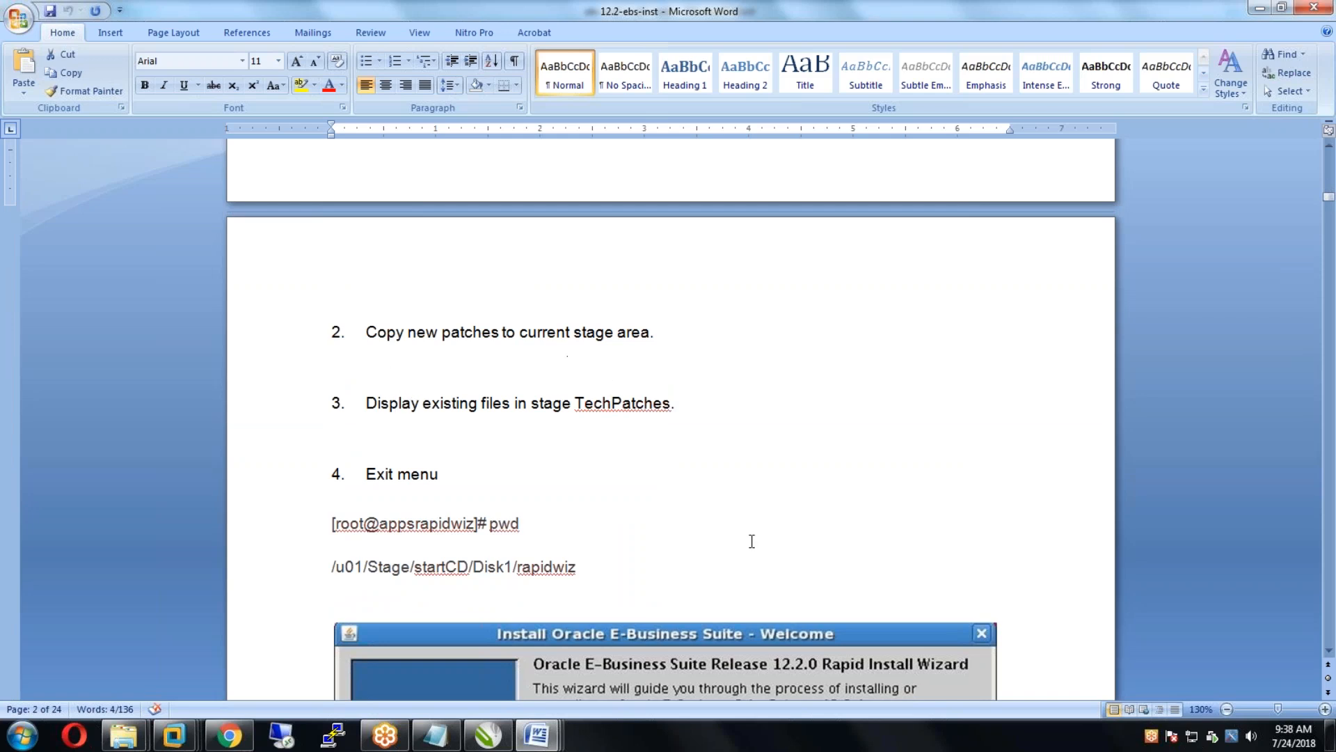
- Read the staged rapidwiz directory path and the components listed on the 12.2.0 Rapid Install Welcome screen
scroll(744, 529, down, 4)
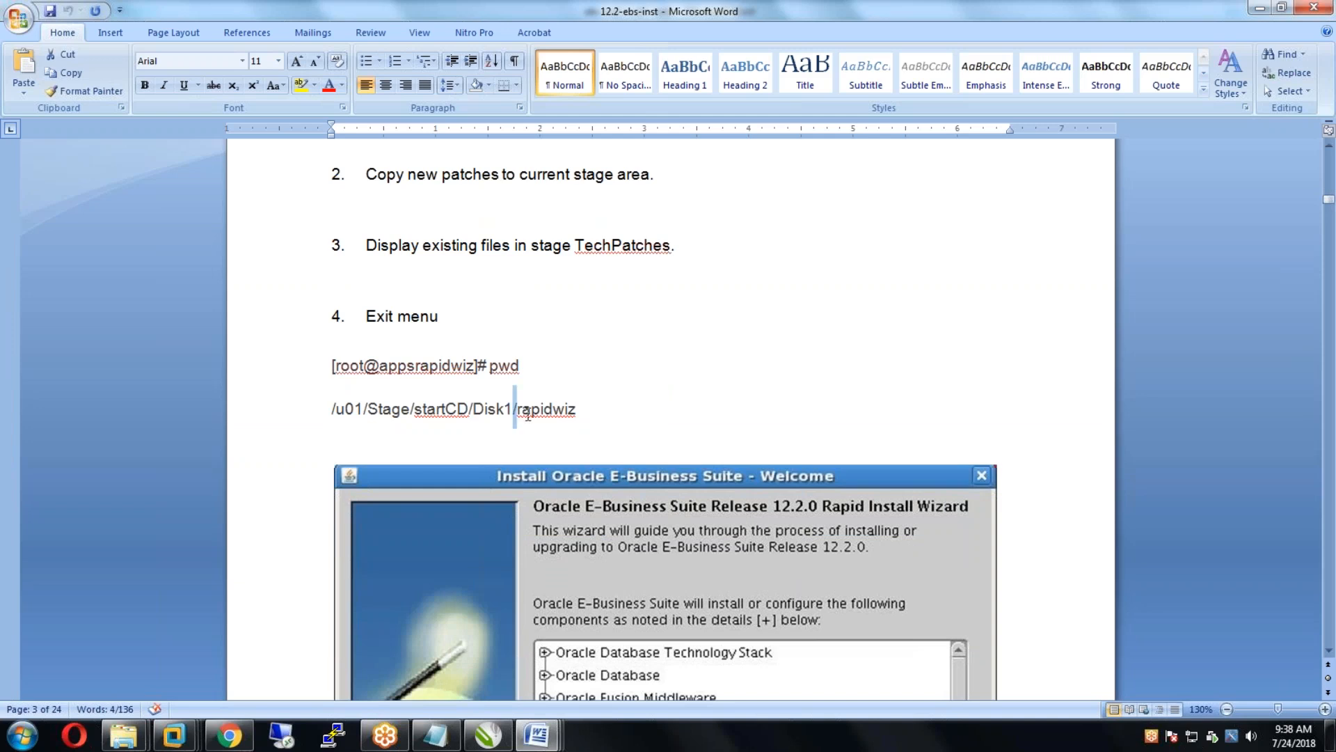
drag(515, 416, 561, 412)
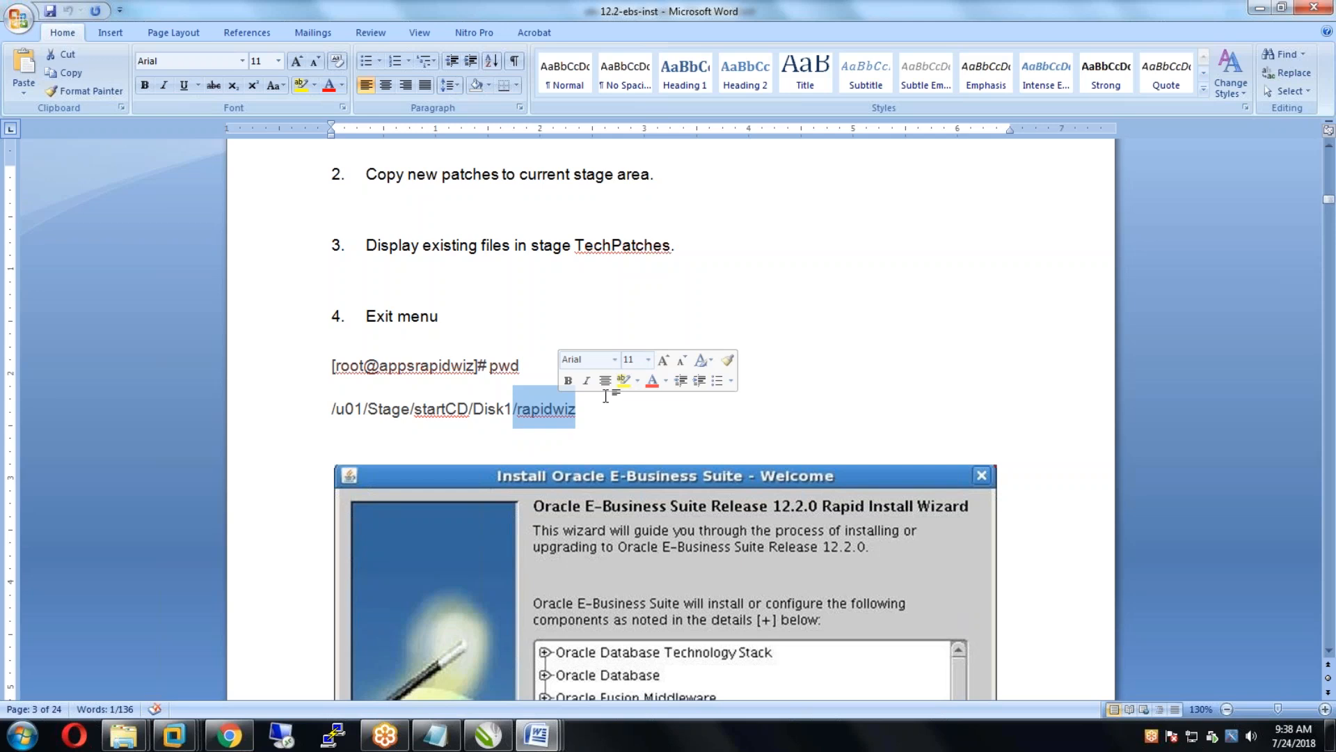
scroll(606, 395, down, 4)
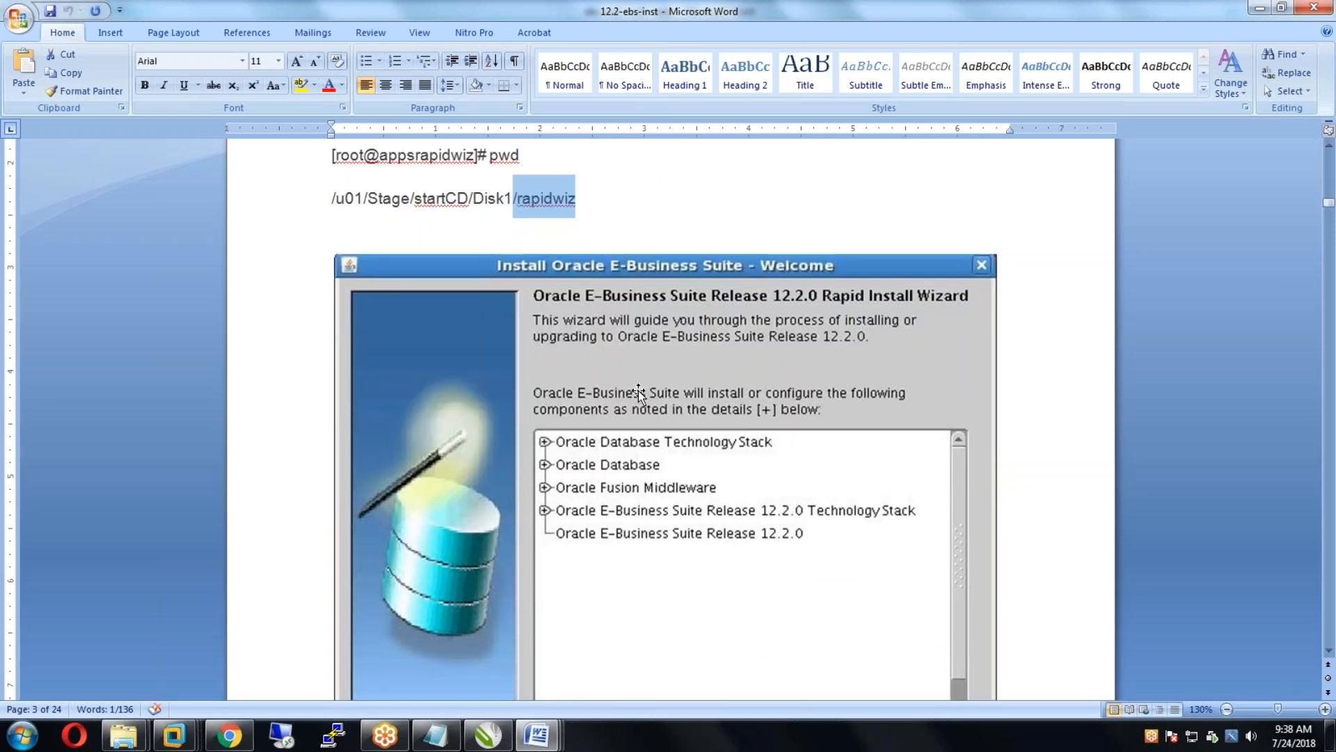
scroll(637, 390, down, 3)
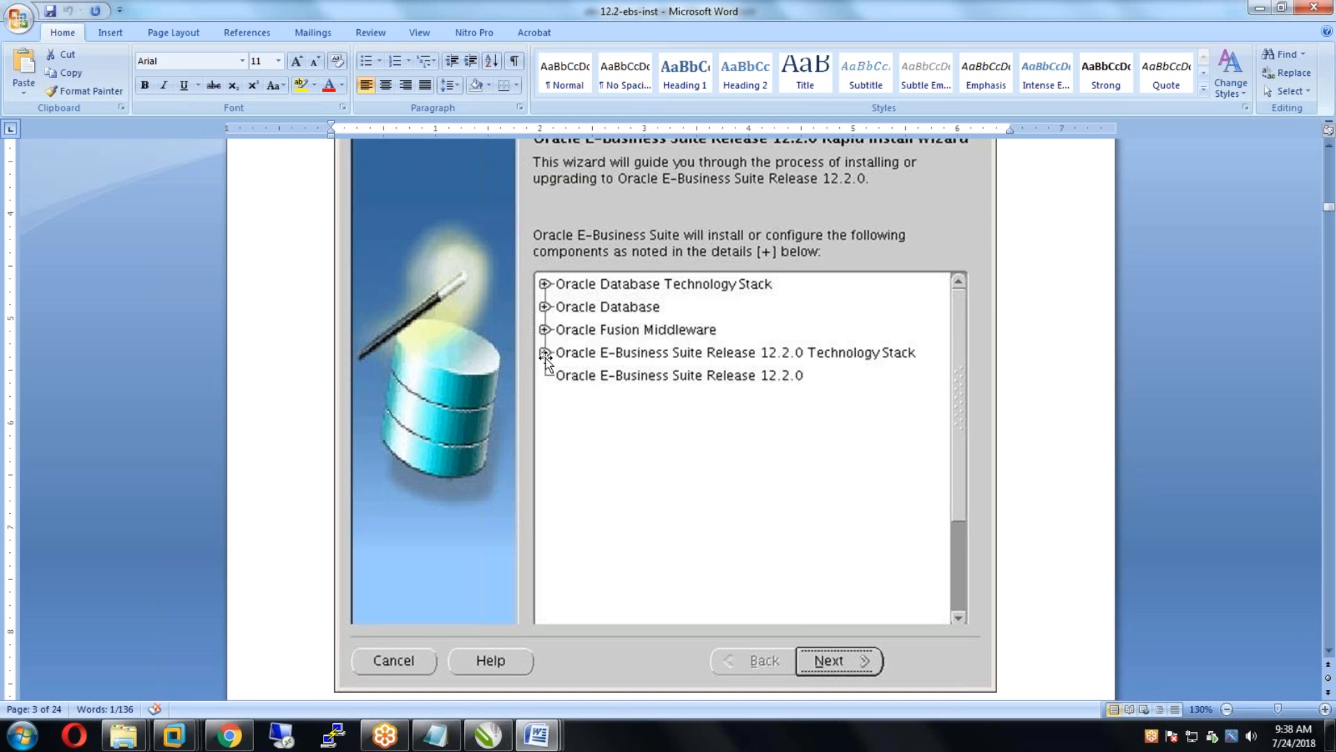
scroll(679, 320, down, 1)
scroll(723, 341, up, 2)
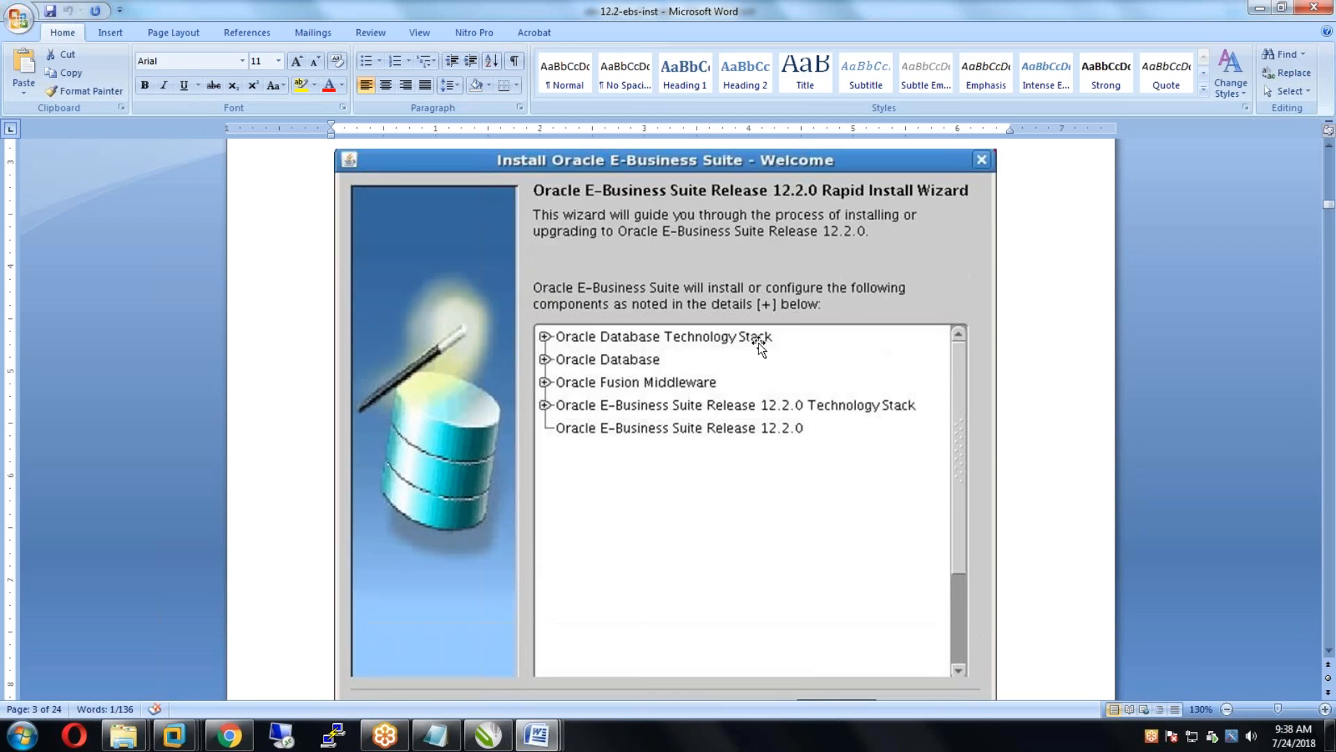
- Look through the guide's Wizard Operation and Oracle Configuration Manager Details screens, including the missing e-mail address dialog
scroll(759, 344, down, 10)
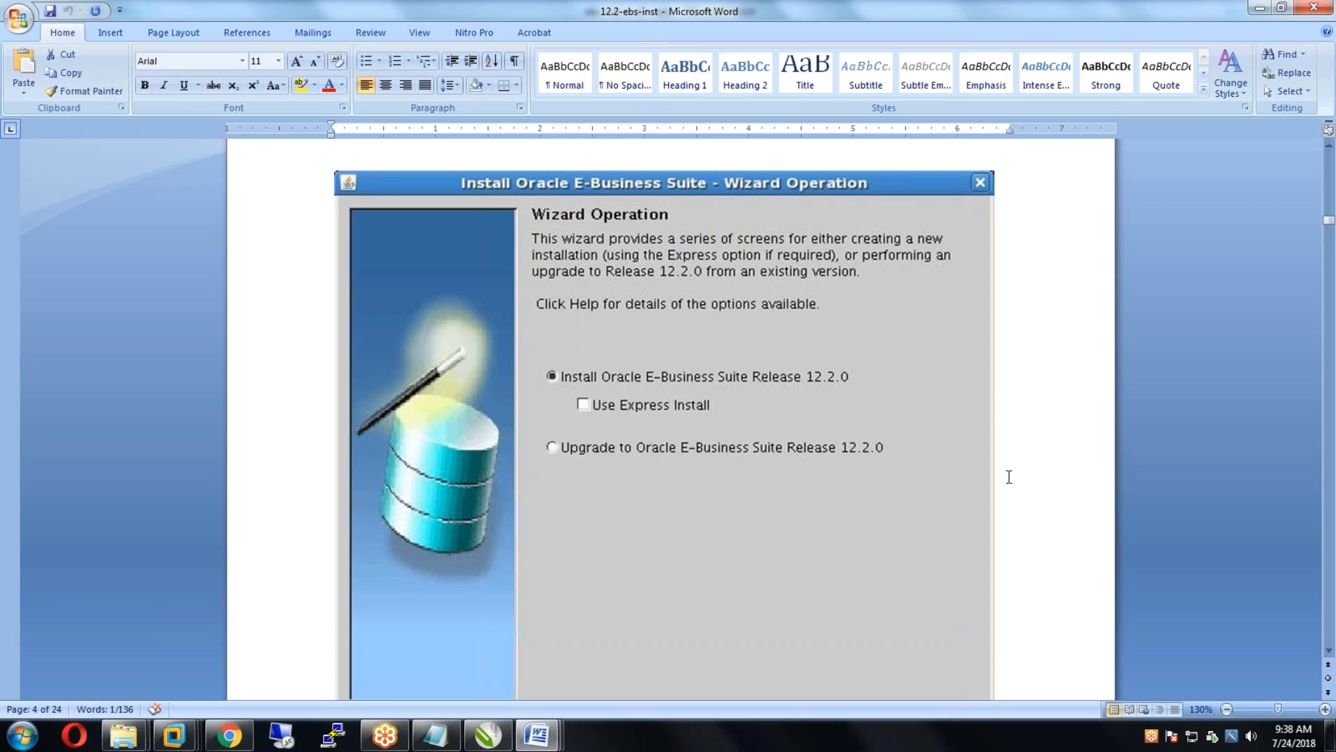
scroll(602, 436, down, 15)
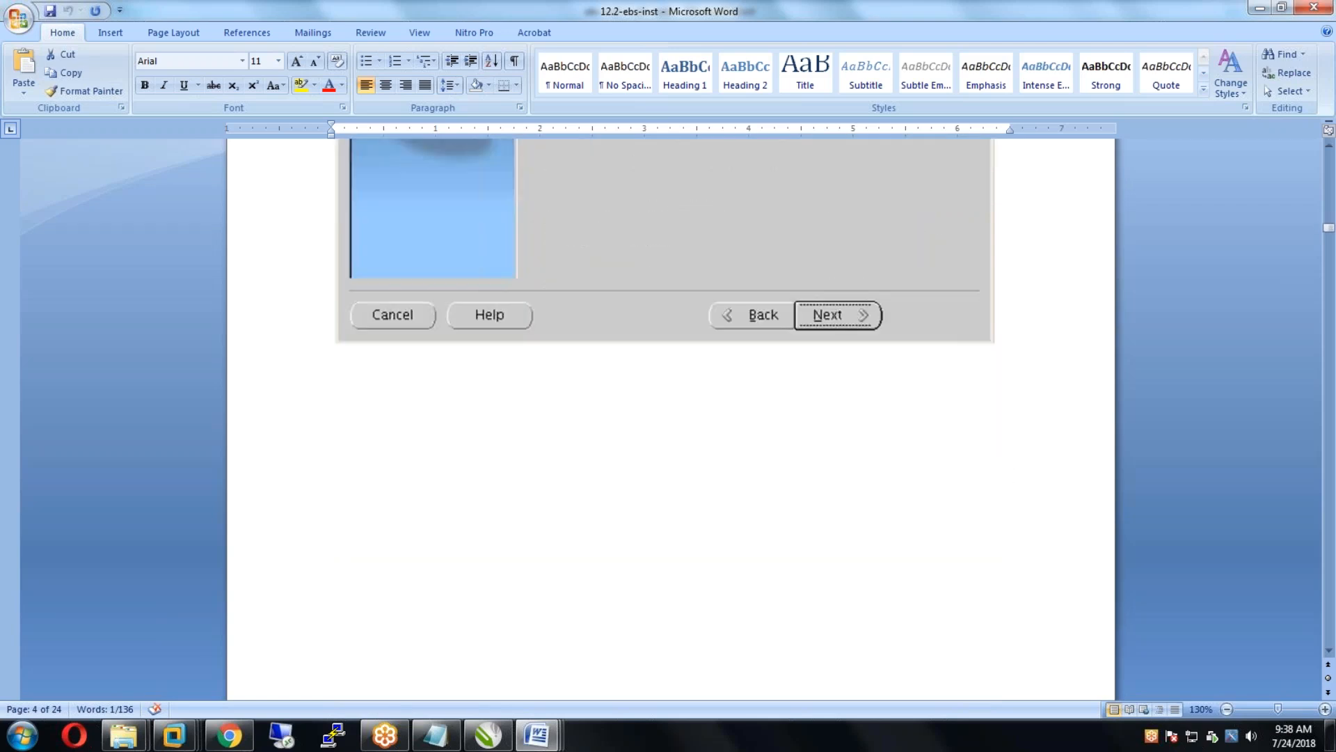
scroll(925, 288, up, 3)
scroll(924, 288, down, 3)
scroll(710, 250, down, 5)
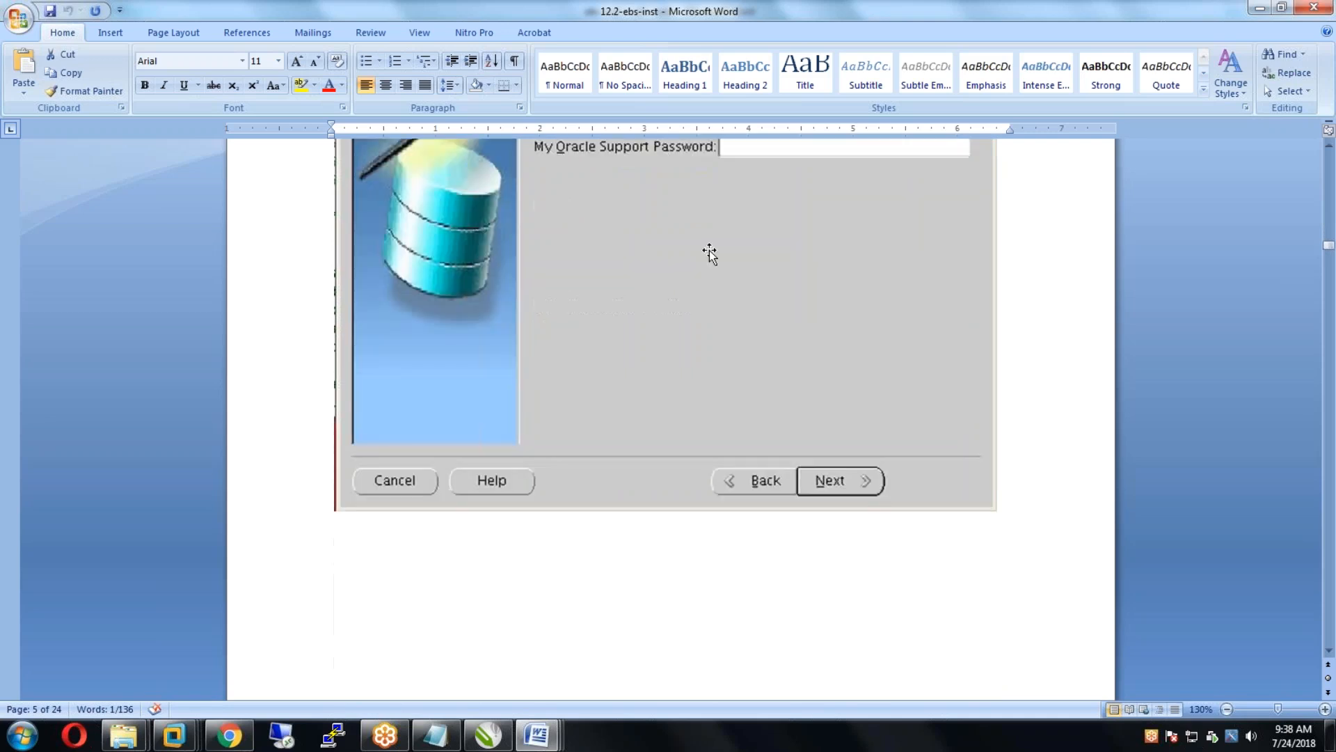
scroll(722, 265, down, 3)
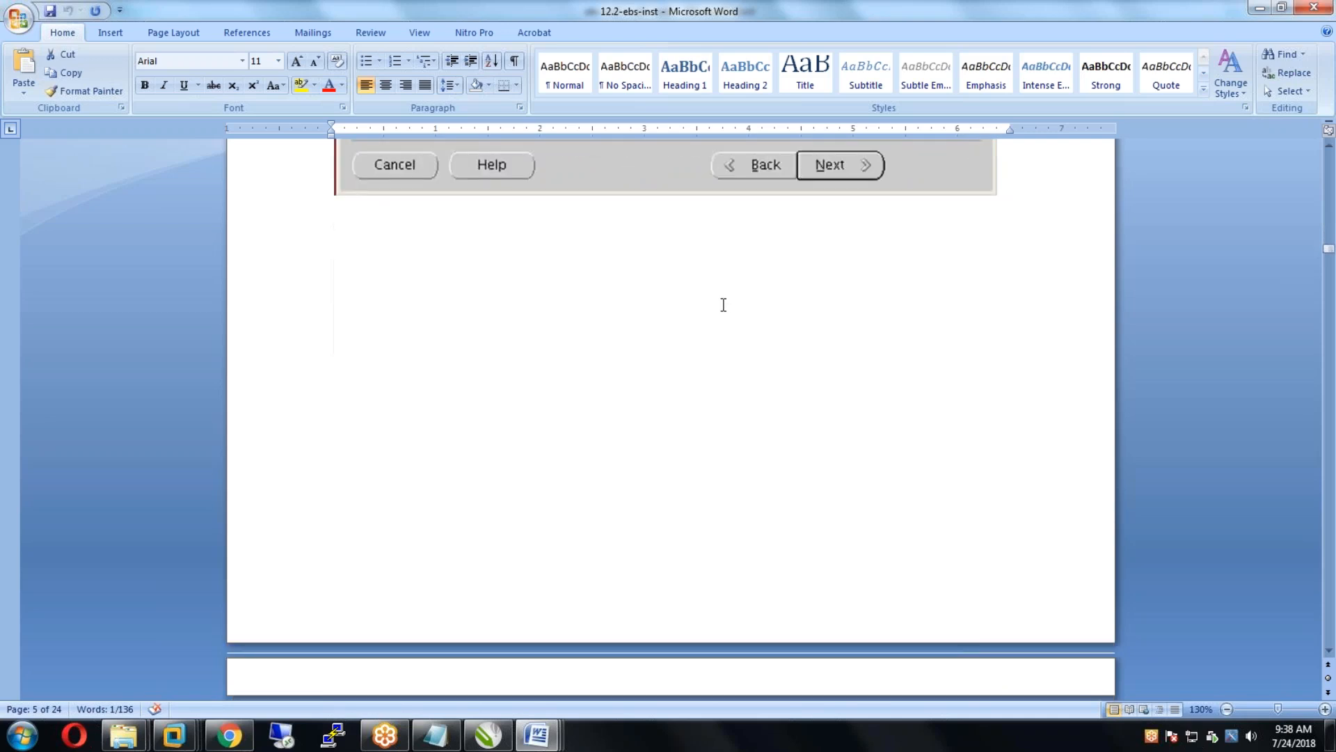
scroll(723, 305, down, 10)
scroll(745, 397, up, 3)
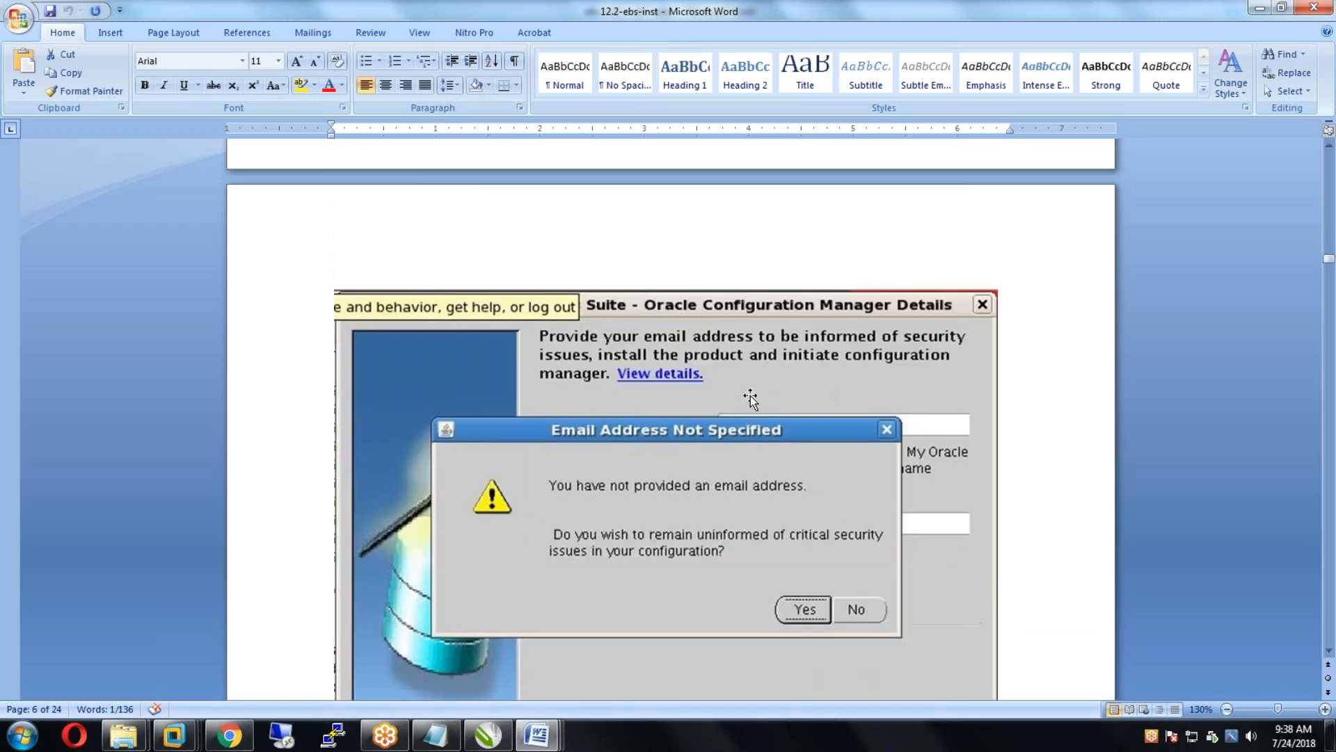
- Examine the guide's Configuration Choice screen and the port pool options on the Global System Settings screen
scroll(751, 398, down, 10)
scroll(626, 370, down, 7)
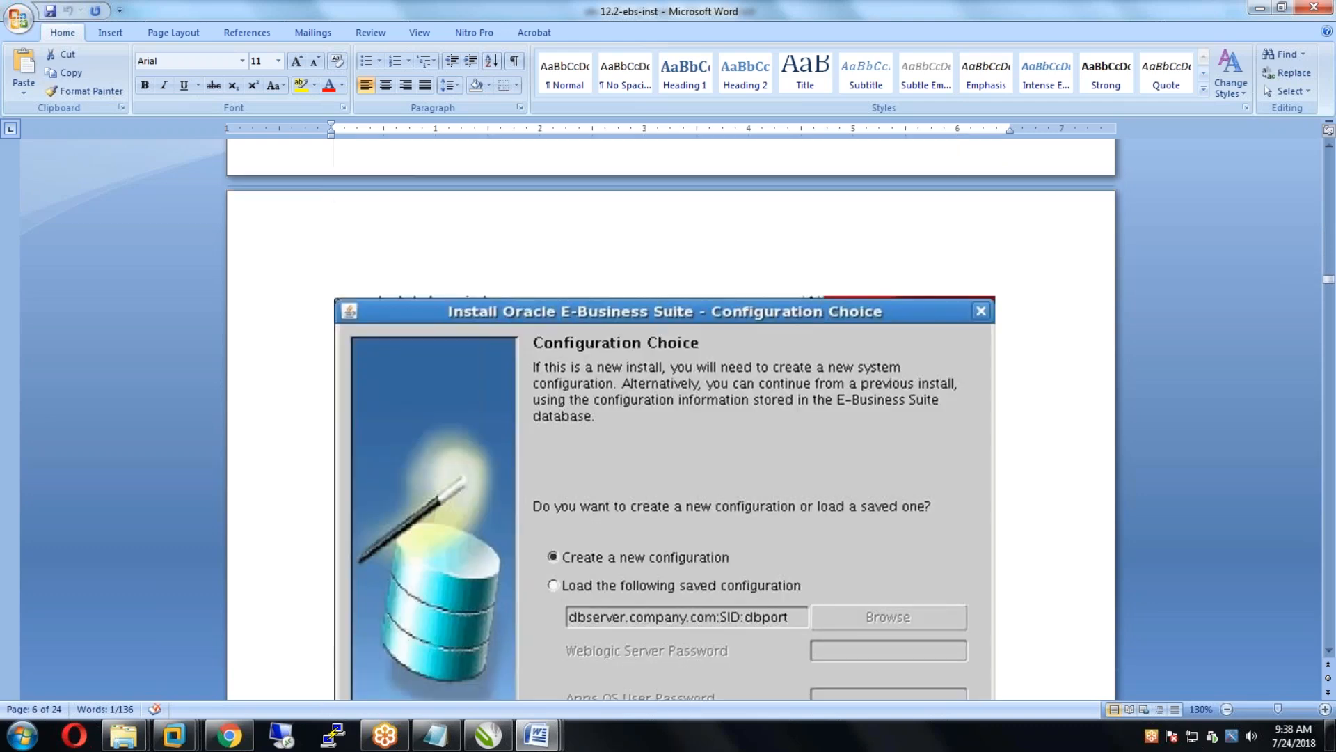
click(716, 387)
scroll(716, 387, down, 3)
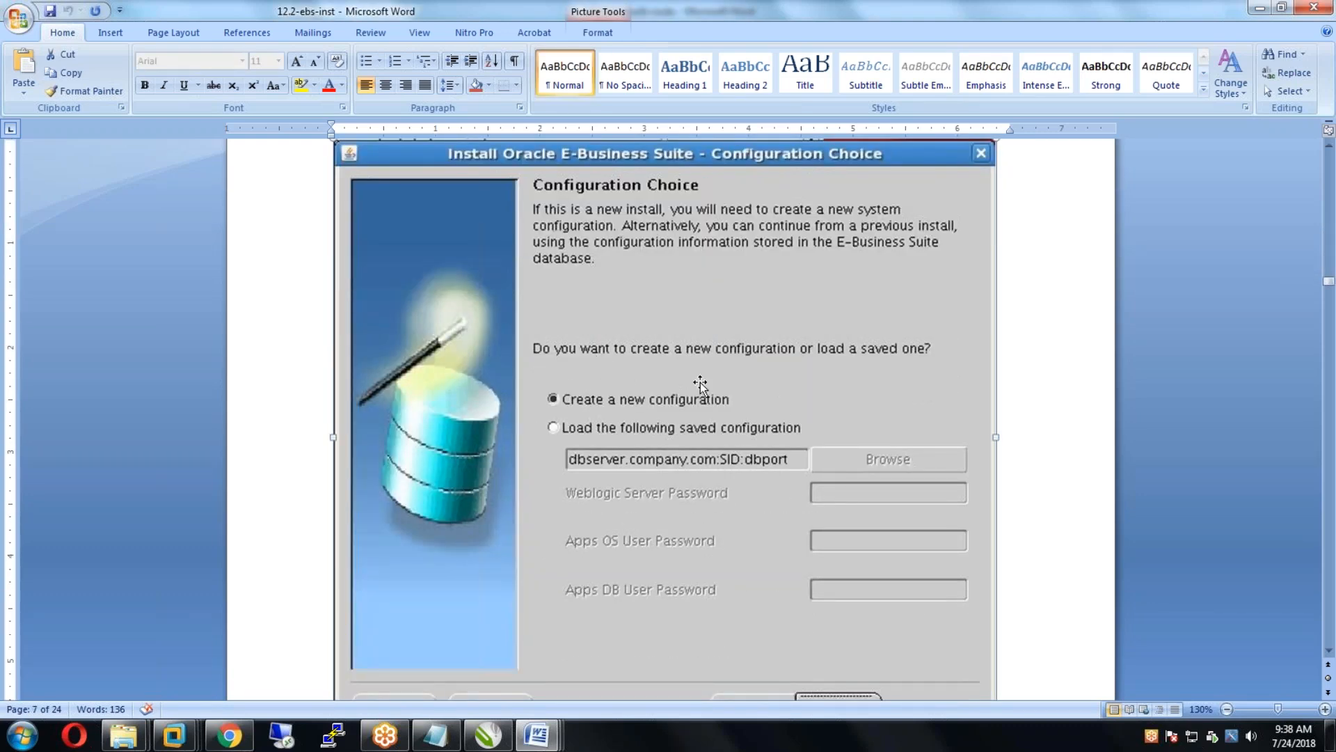
scroll(701, 383, down, 10)
scroll(685, 420, down, 7)
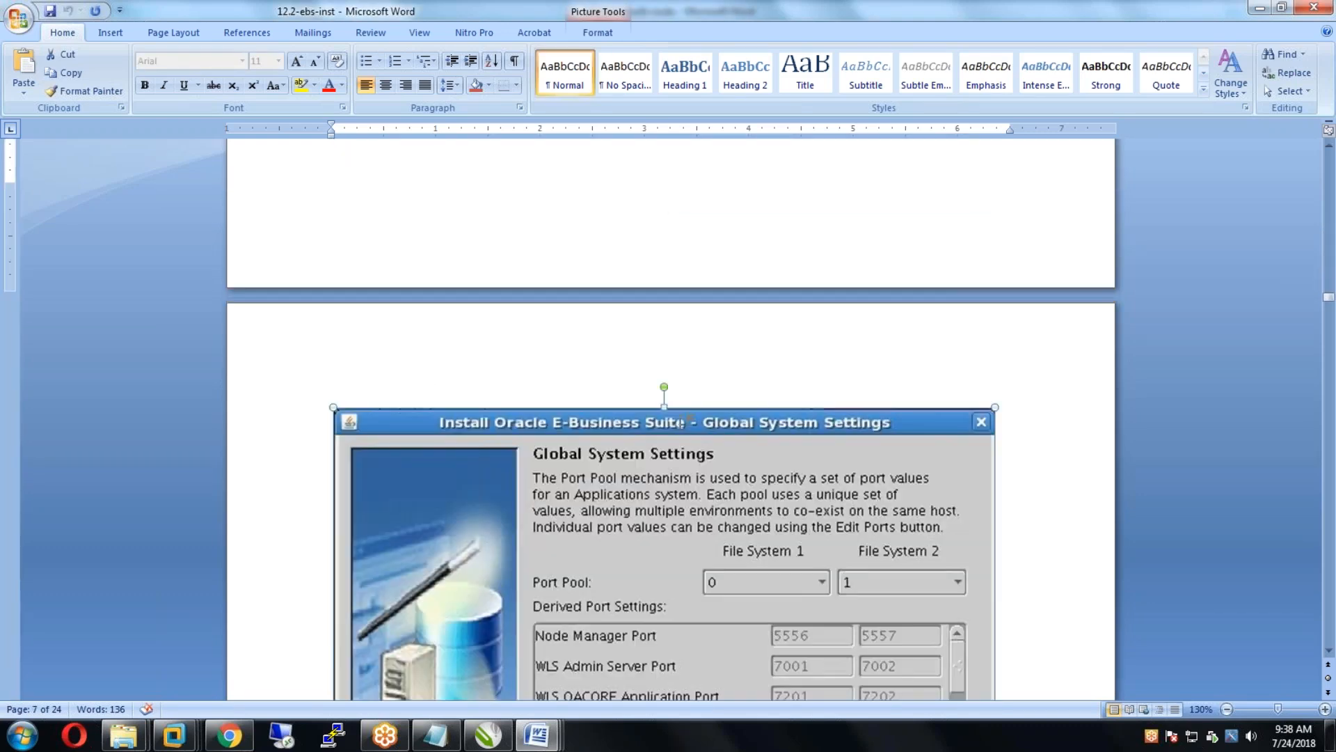
- Examine the guide's derived port settings for both file systems and the Database Node Configuration values
scroll(798, 437, down, 5)
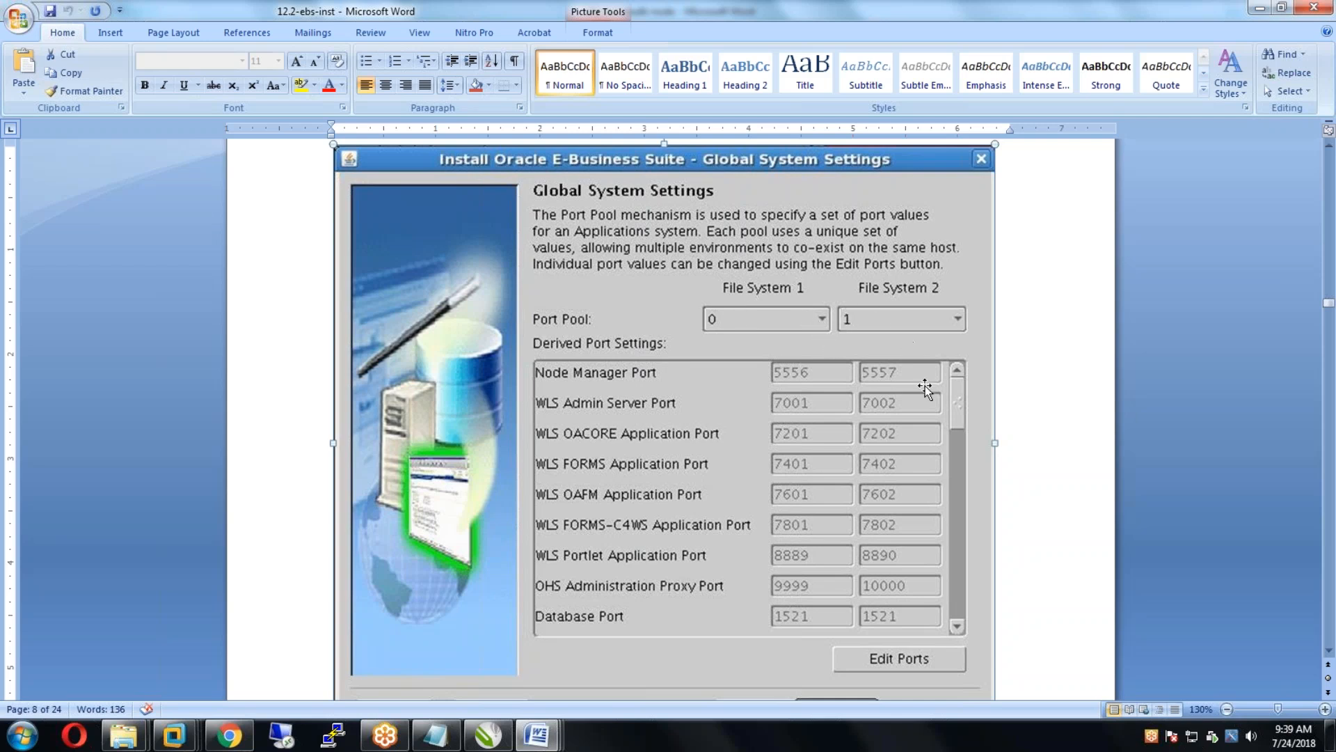
scroll(960, 390, down, 3)
scroll(960, 390, down, 12)
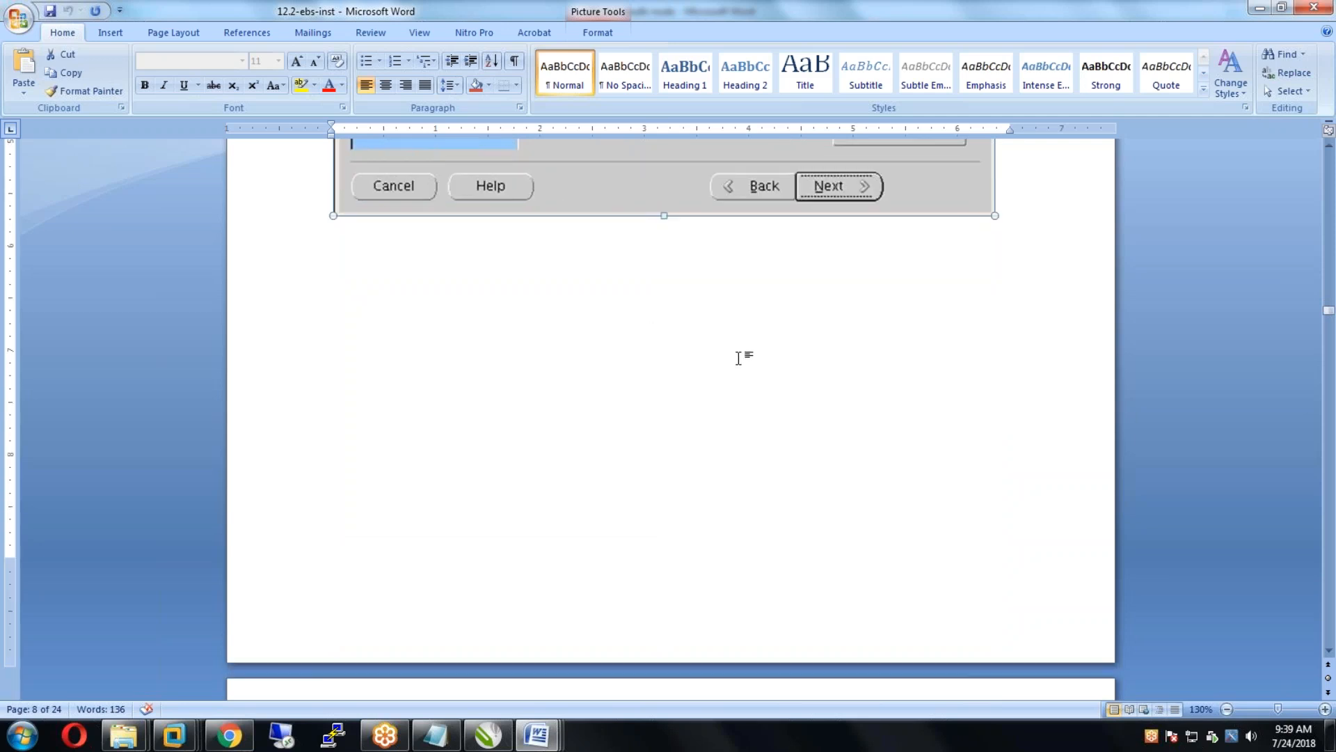
scroll(785, 404, down, 15)
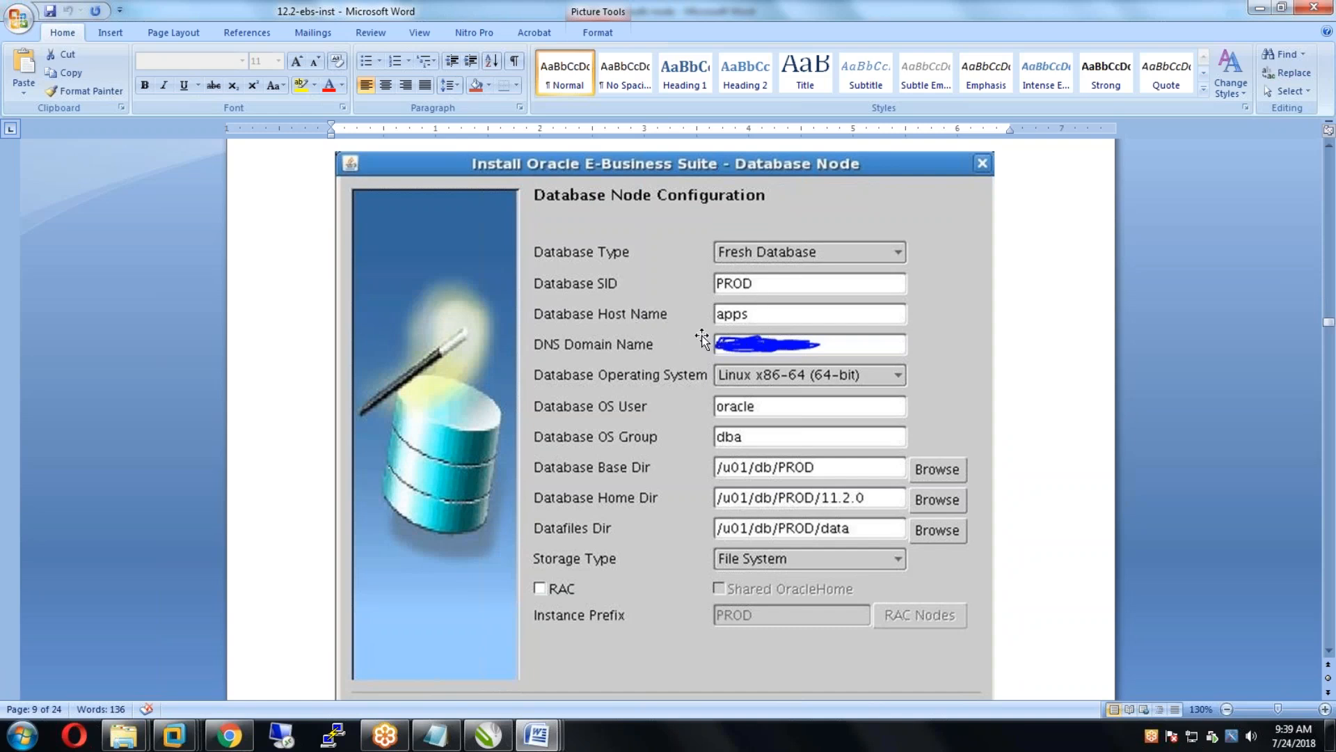
scroll(884, 457, down, 9)
scroll(887, 452, down, 20)
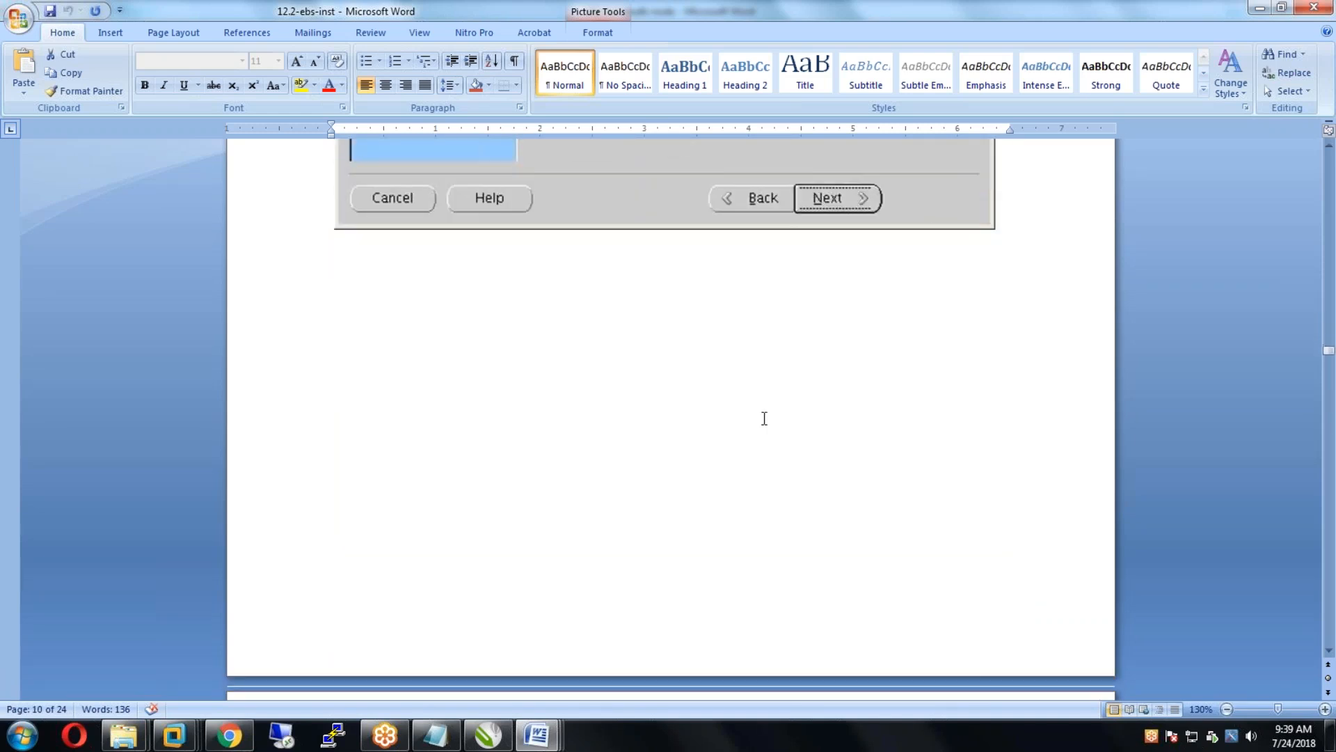
- Look through the guide's product selection list and the territory and character set settings
scroll(647, 391, down, 5)
click(649, 391)
key(Page_Down)
key(Page_Down)
key(Page_Down)
key(Page_Down)
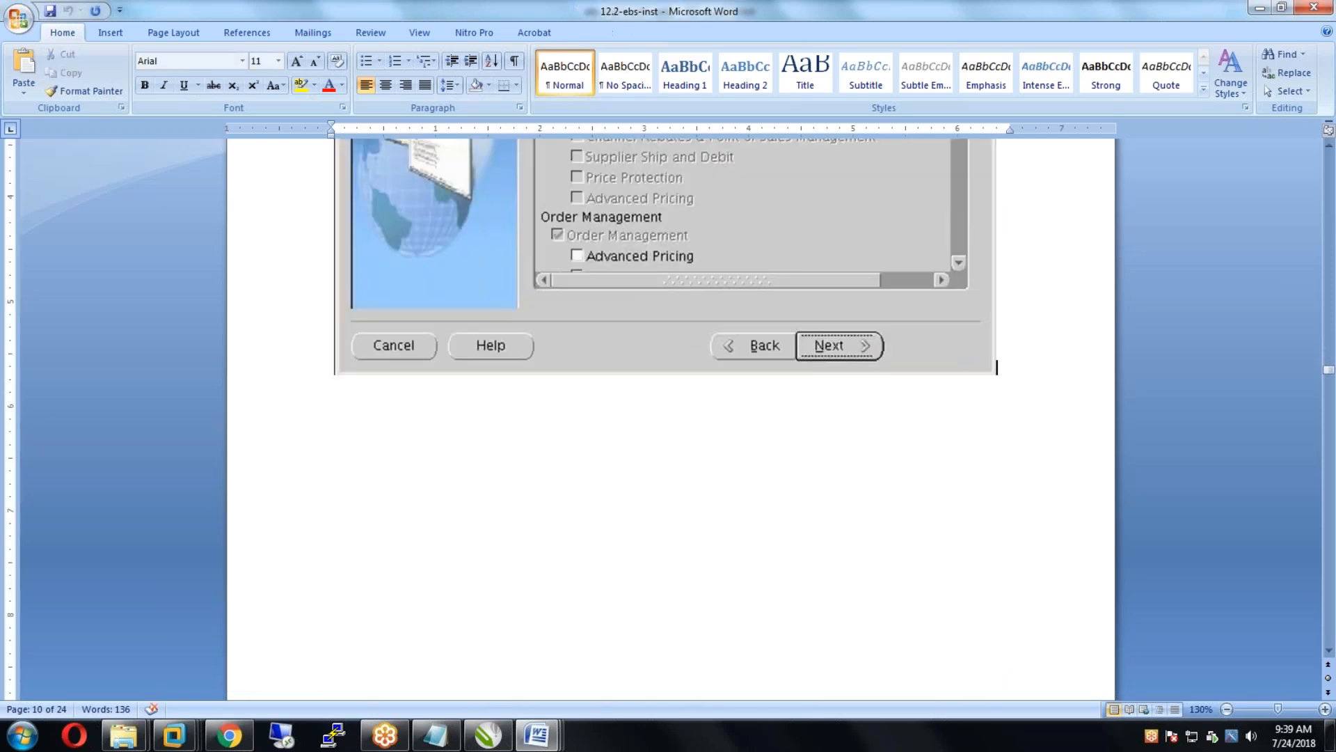
key(Page_Down)
key(Page_Down)
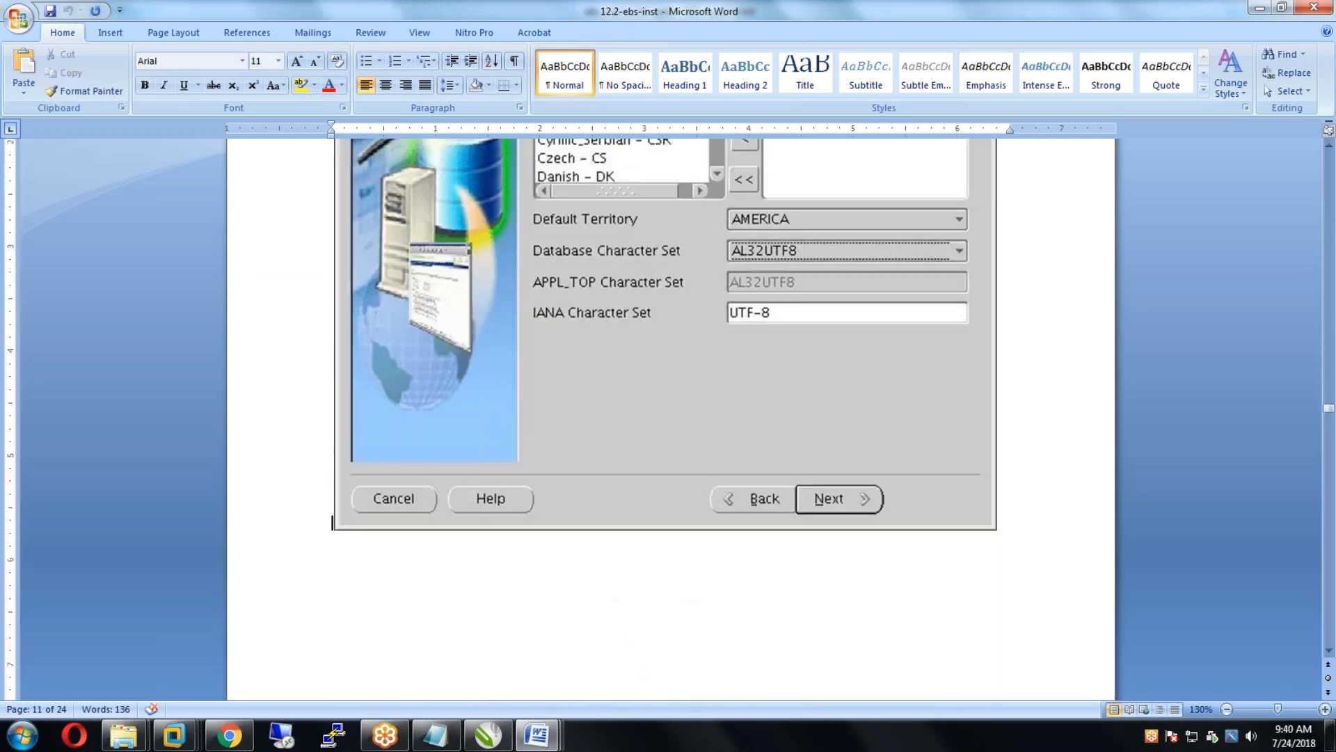
key(Page_Down)
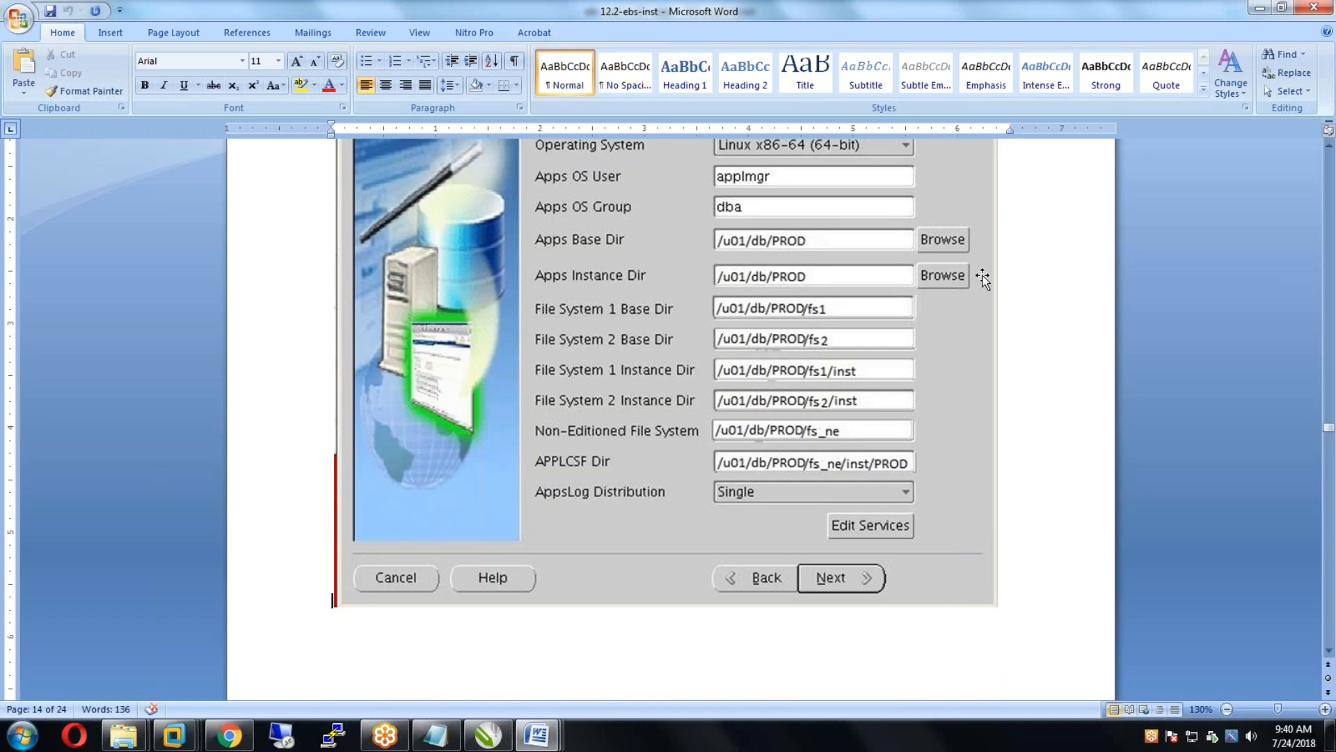
- Examine the guide's Primary Applications Node directories and the fields of the Application User Information screen
scroll(981, 277, up, 3)
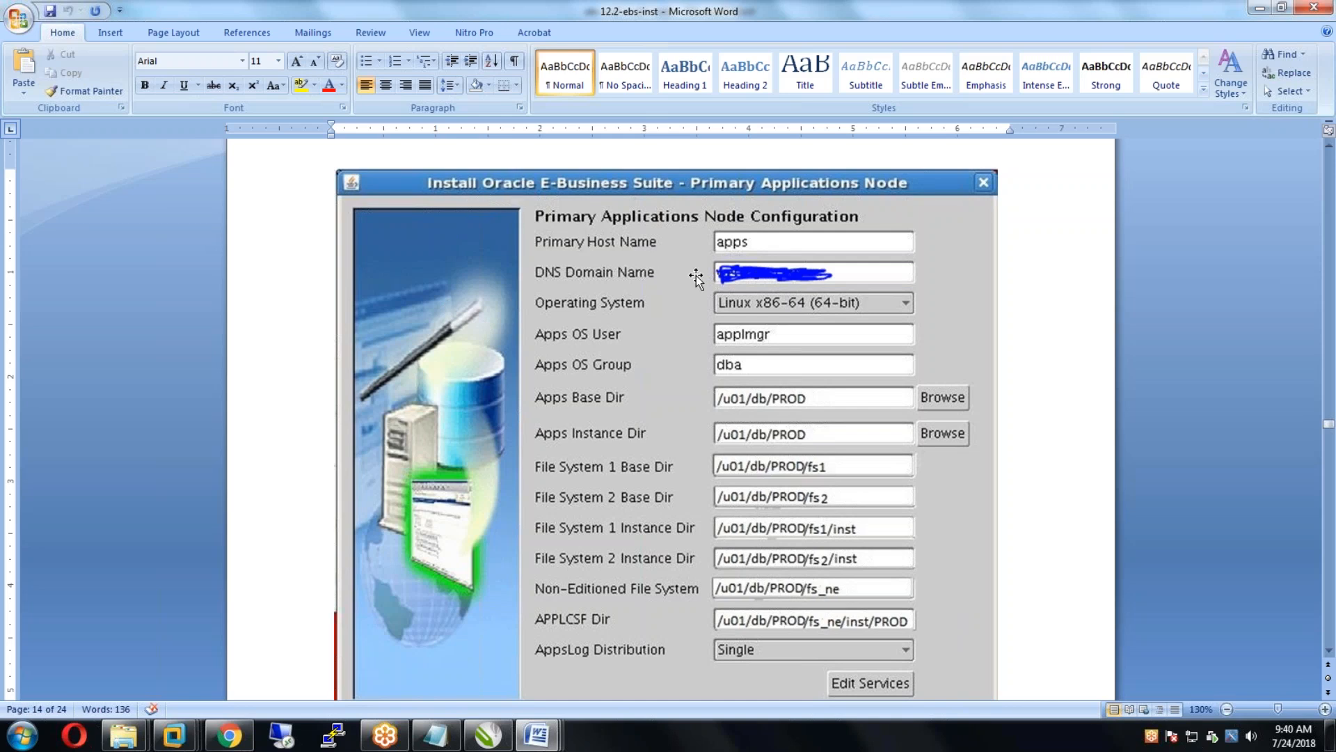
scroll(731, 268, down, 3)
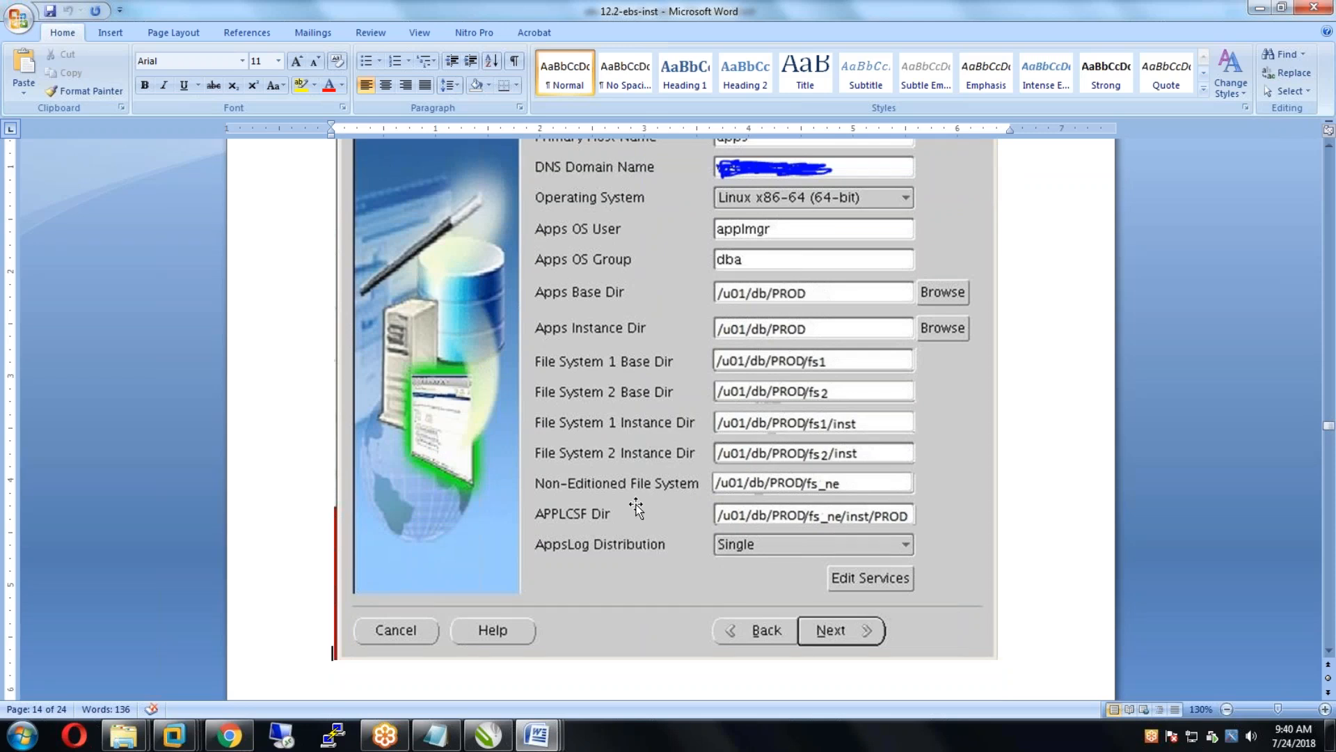
scroll(636, 512, down, 5)
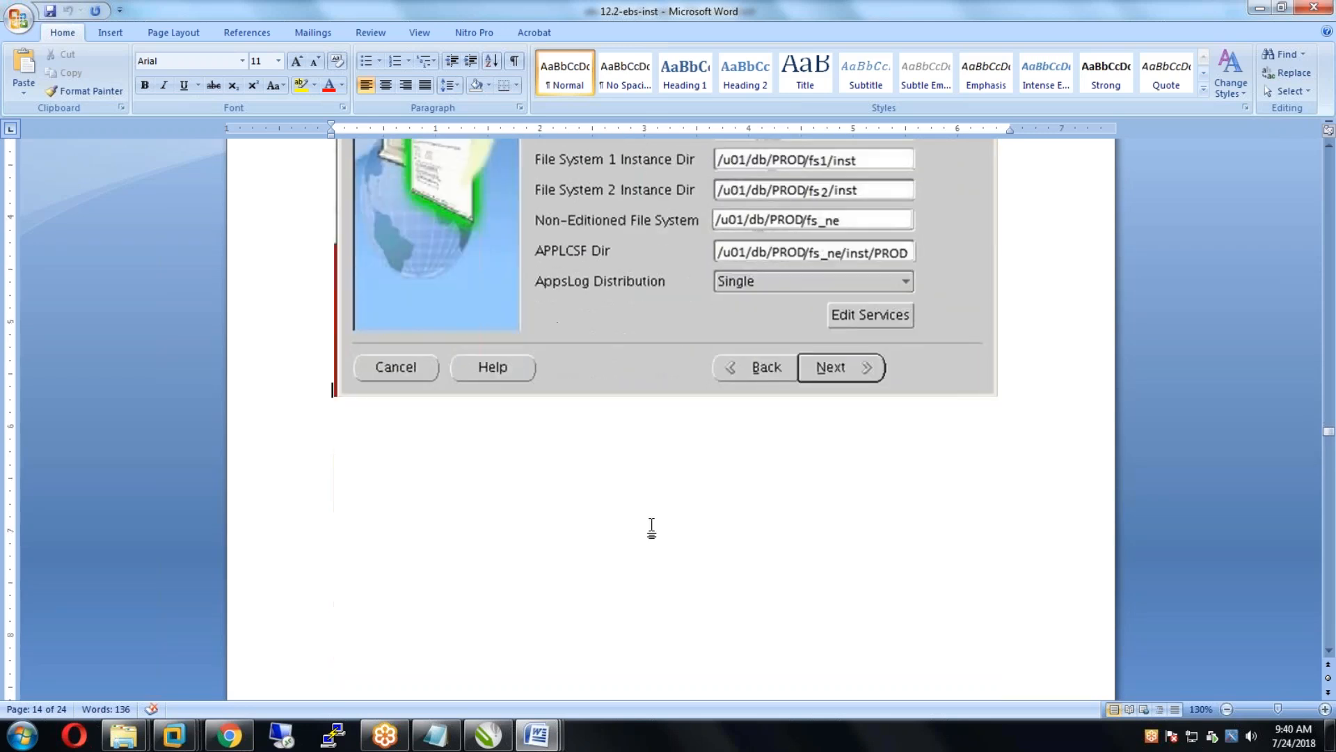
scroll(651, 529, down, 14)
scroll(678, 431, down, 1)
scroll(680, 428, up, 1)
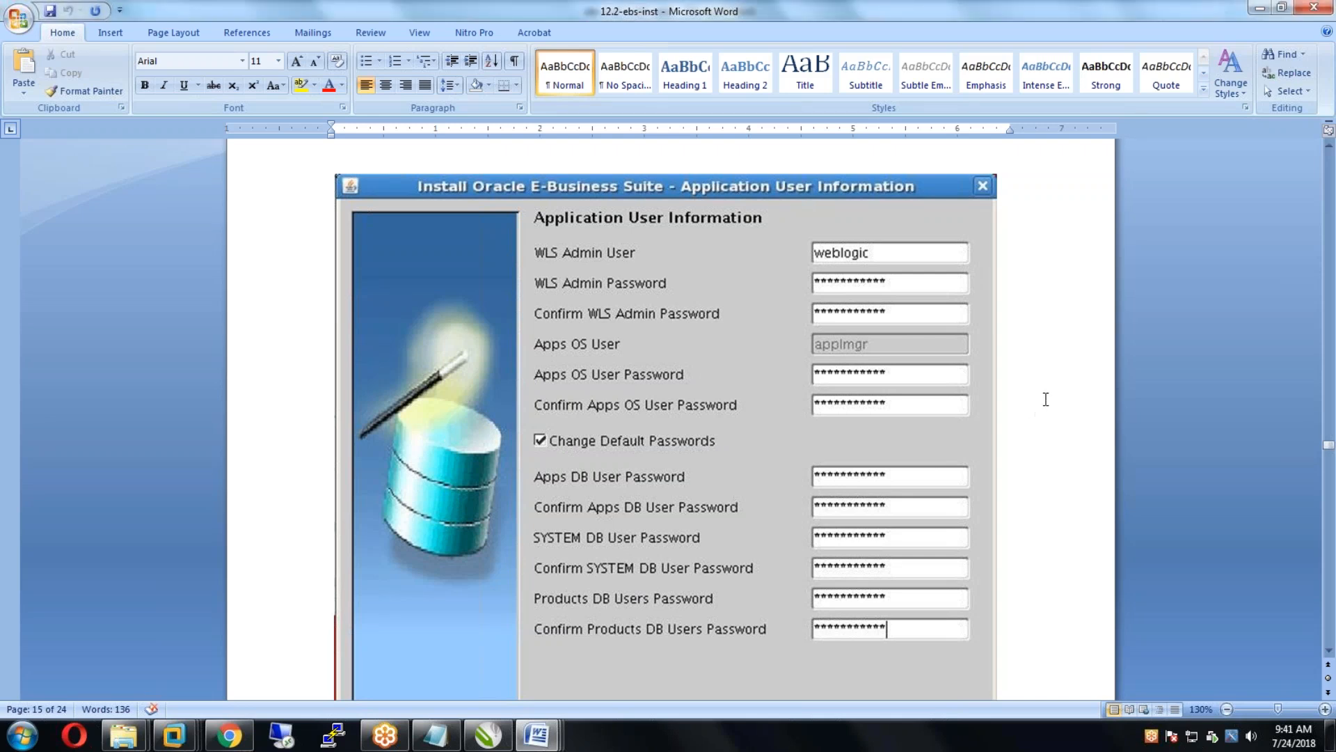
- Look through the guide's Node Information, pre-install test and installation progress screens
scroll(1046, 407, down, 3)
scroll(1045, 407, down, 12)
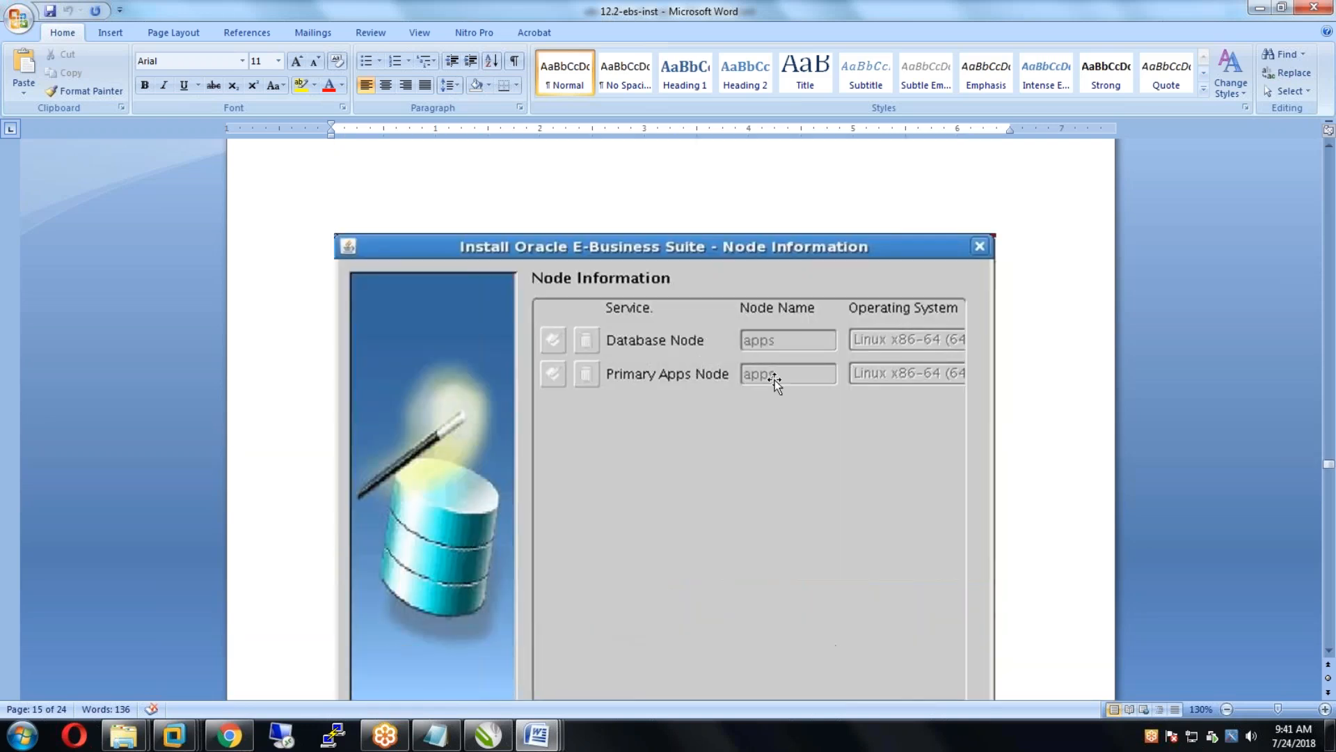
scroll(629, 304, down, 10)
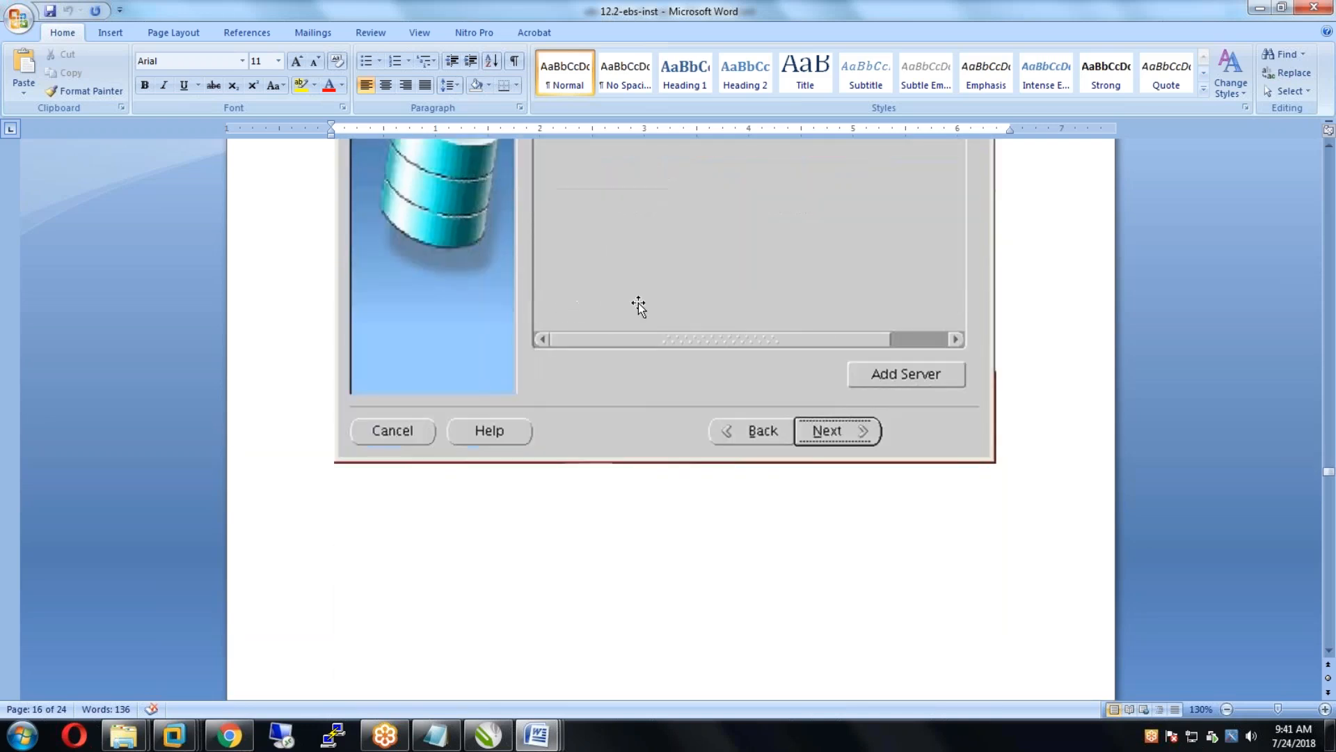
scroll(705, 339, down, 5)
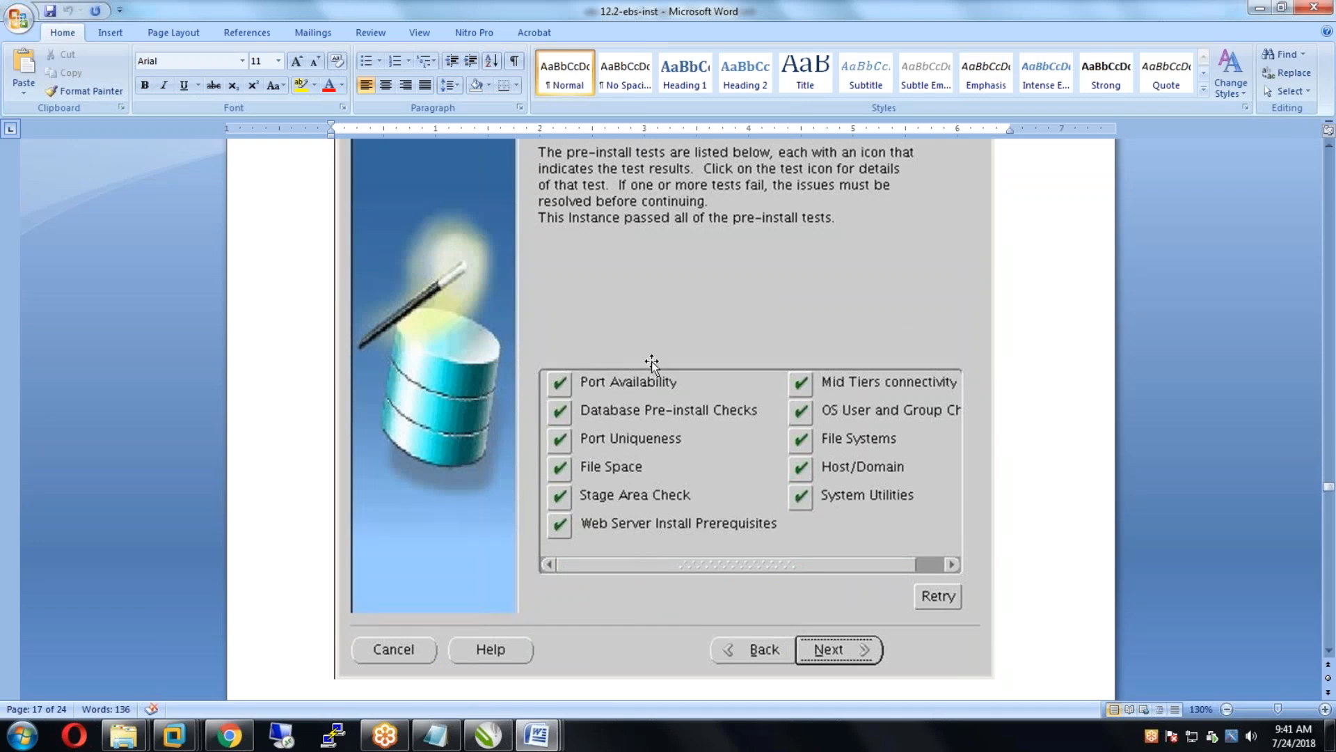
scroll(858, 382, down, 15)
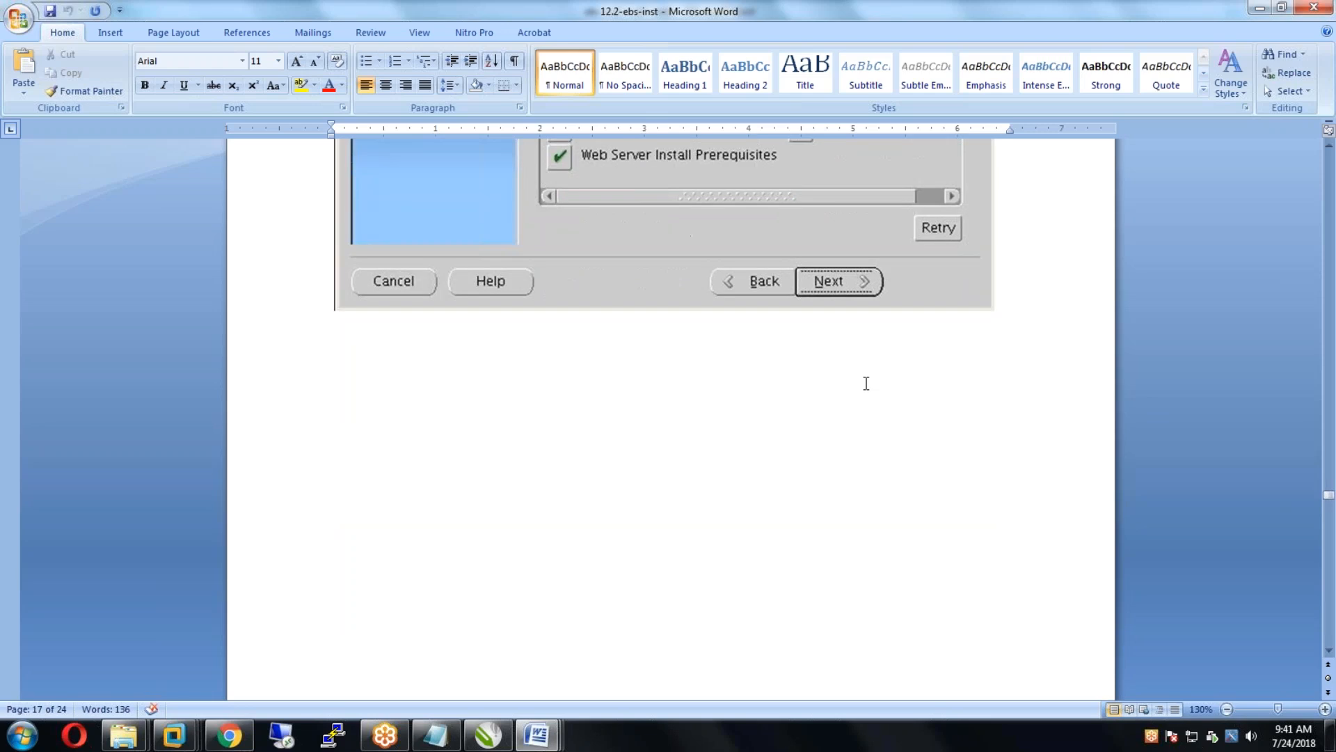
scroll(716, 368, down, 5)
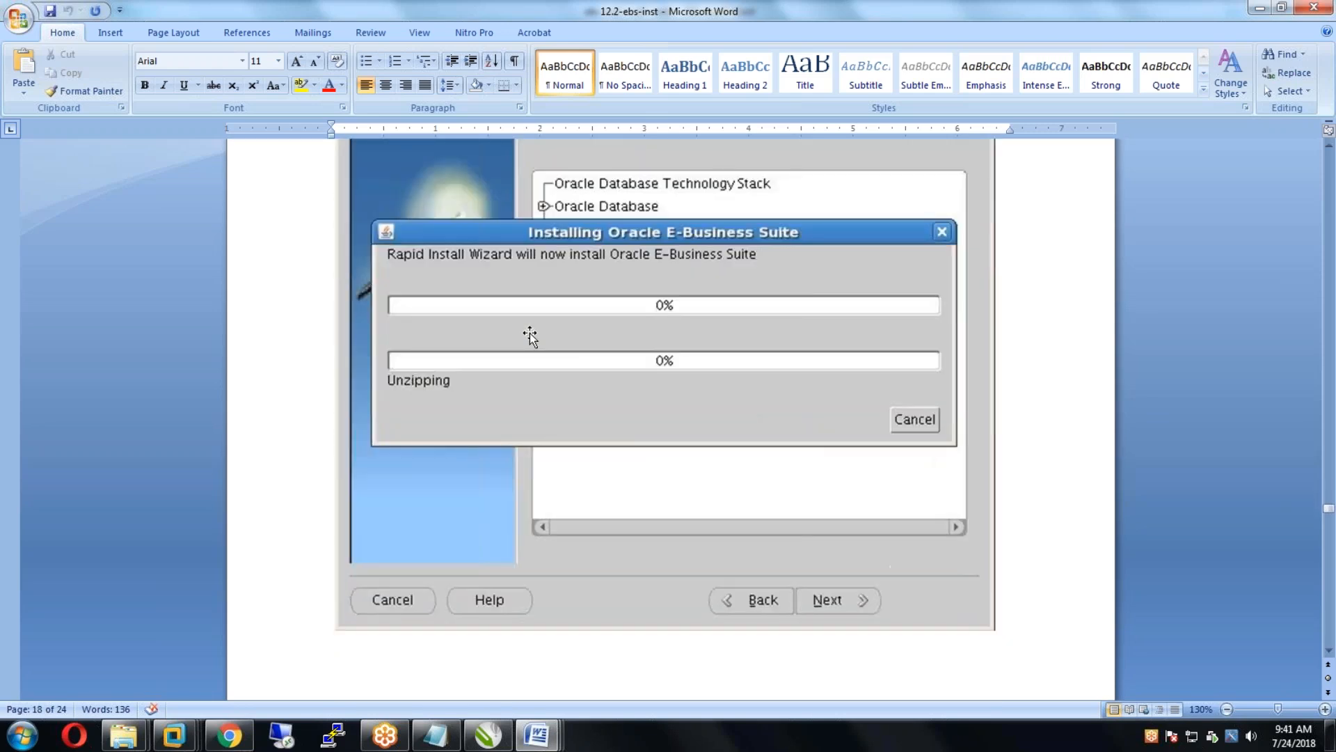
scroll(660, 277, down, 20)
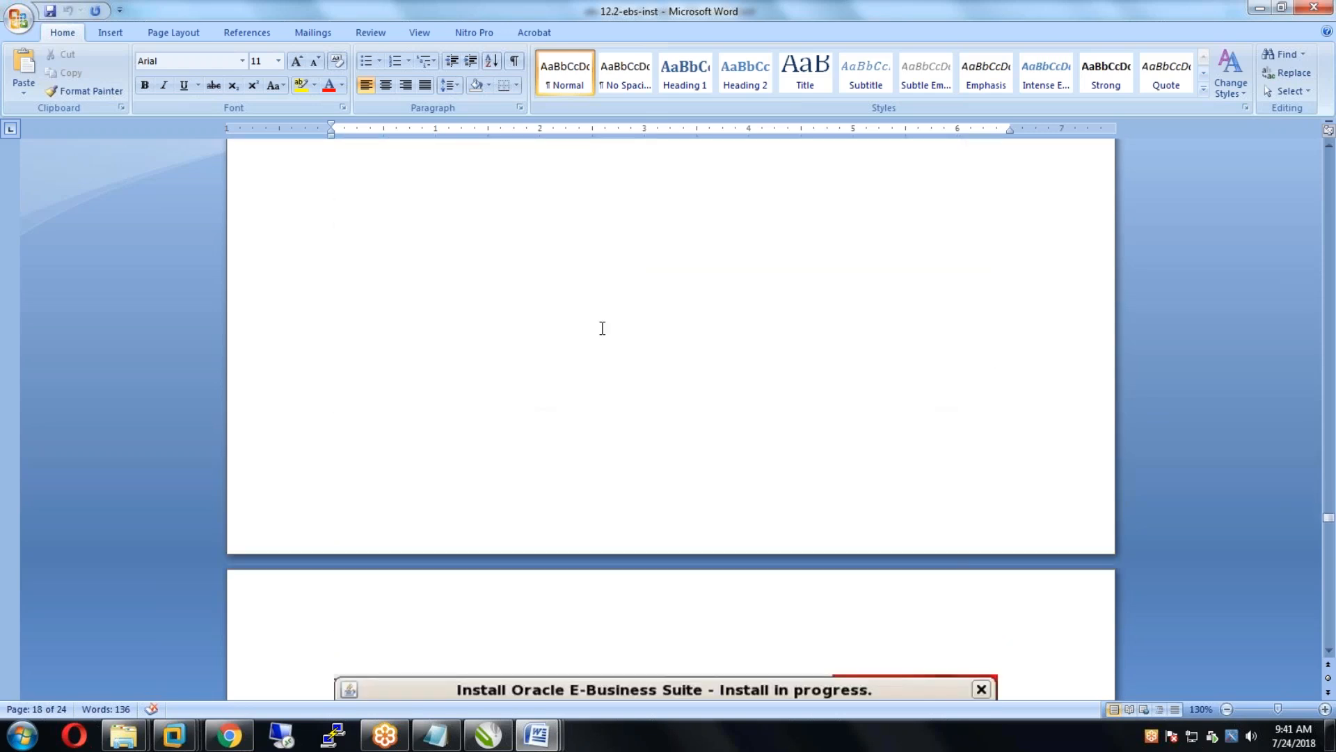
- Review the guide's post-install checks and the components listed on the Finish screen
scroll(683, 395, down, 20)
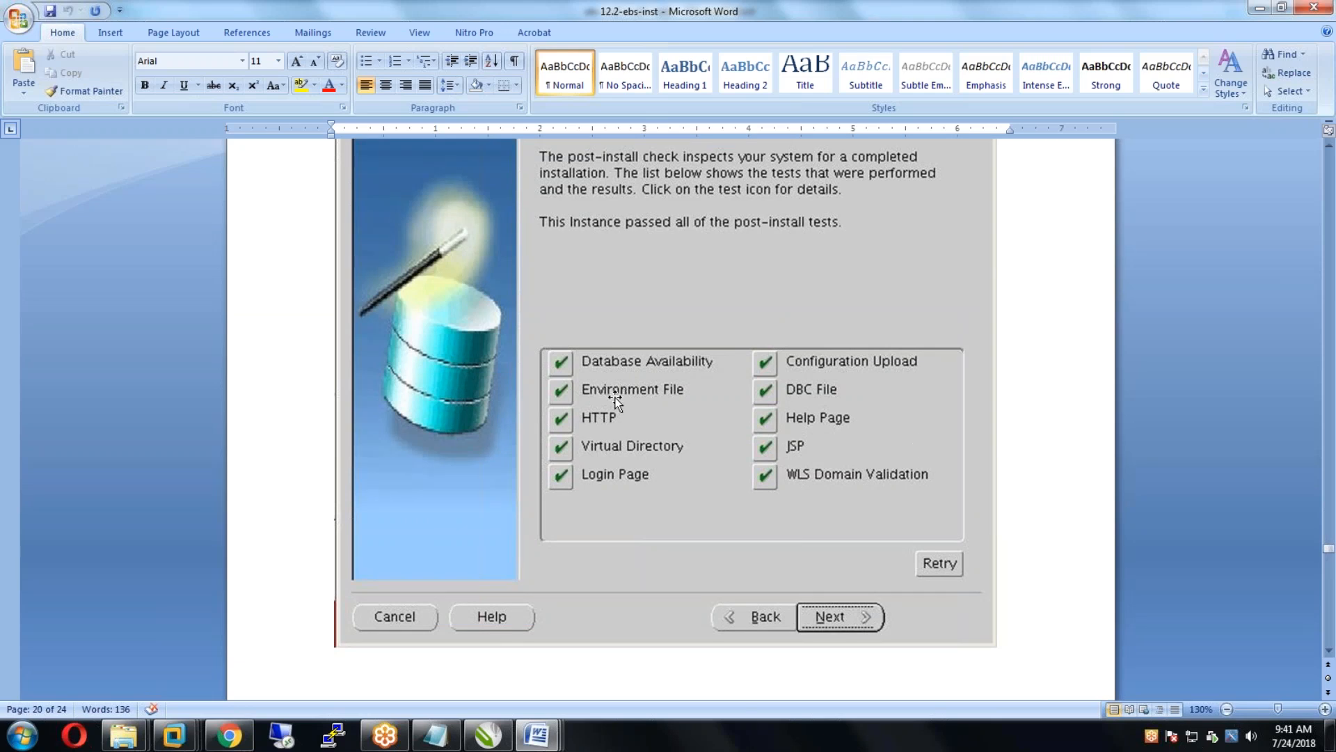
scroll(687, 403, down, 8)
scroll(686, 403, down, 10)
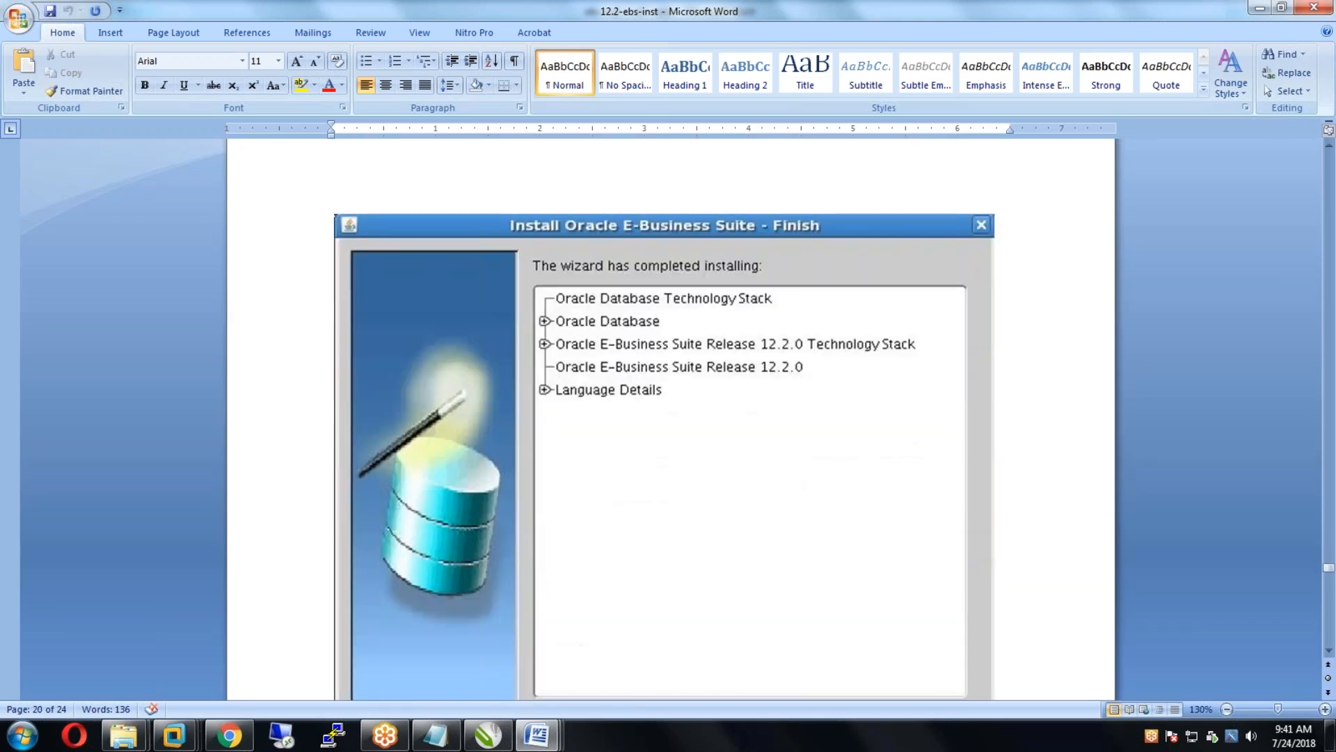
scroll(695, 367, down, 20)
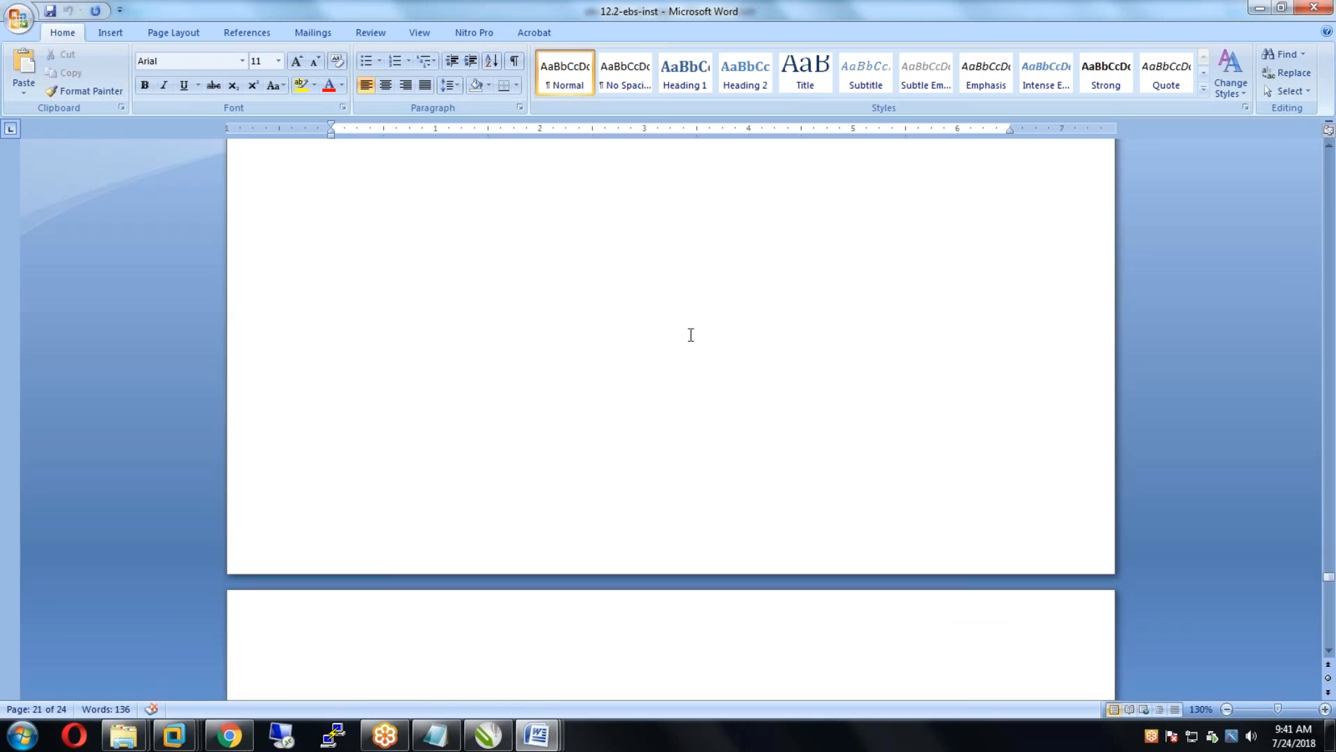
- Read the guide's adopmnctl.sh status example and the AppsLogin URL with its login page
scroll(687, 335, down, 1)
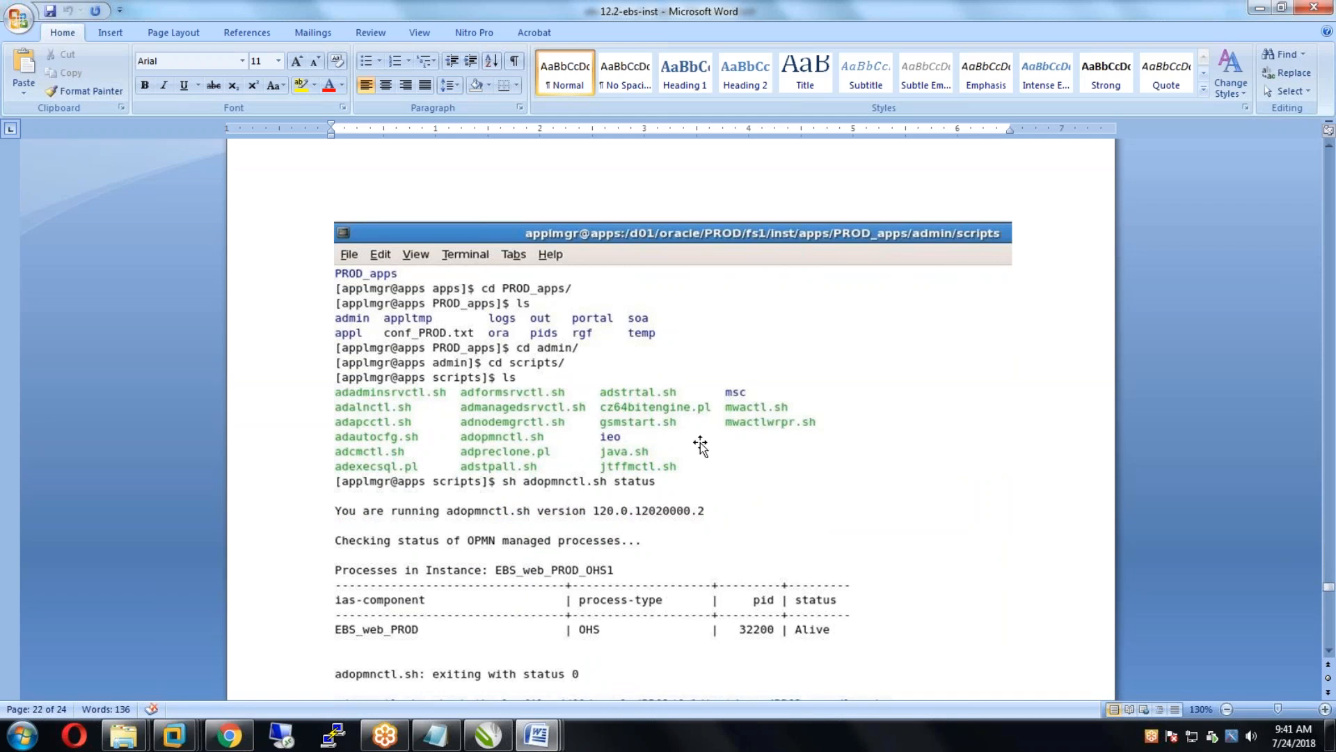
scroll(705, 453, down, 3)
scroll(705, 459, down, 8)
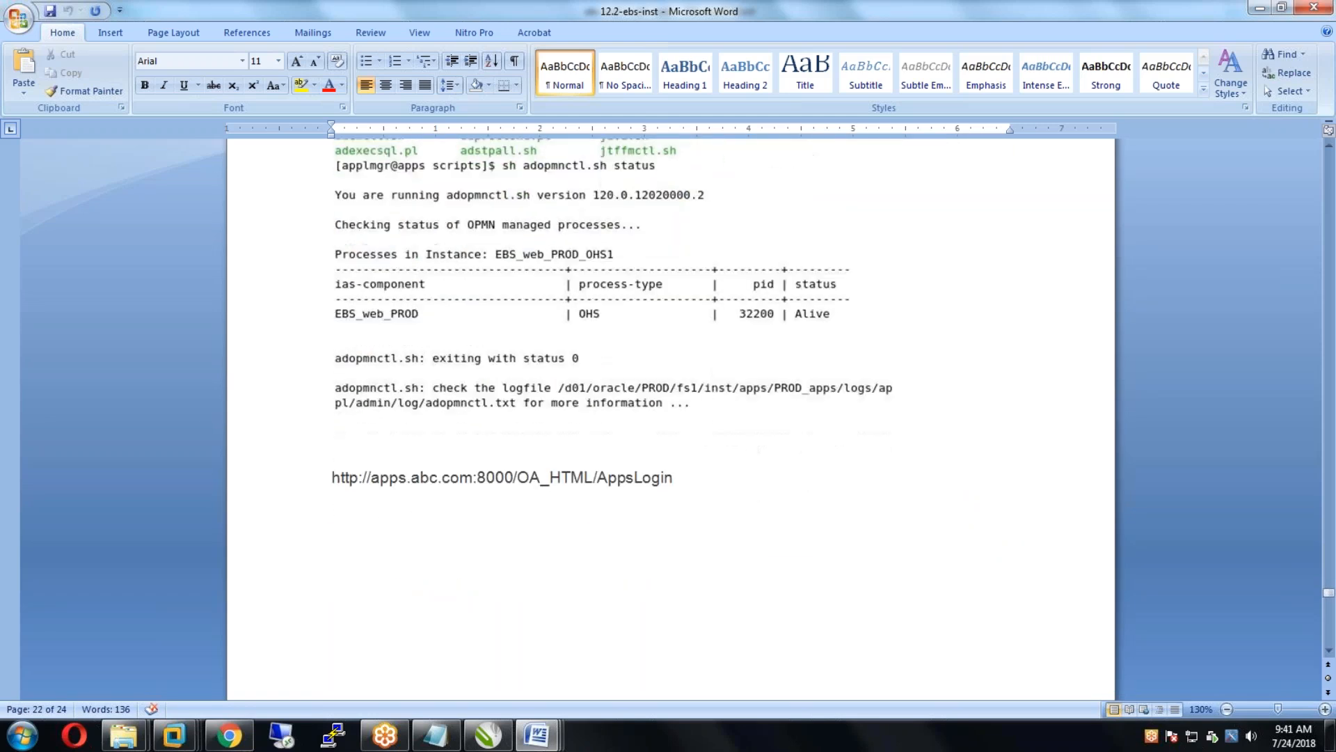
scroll(697, 472, down, 10)
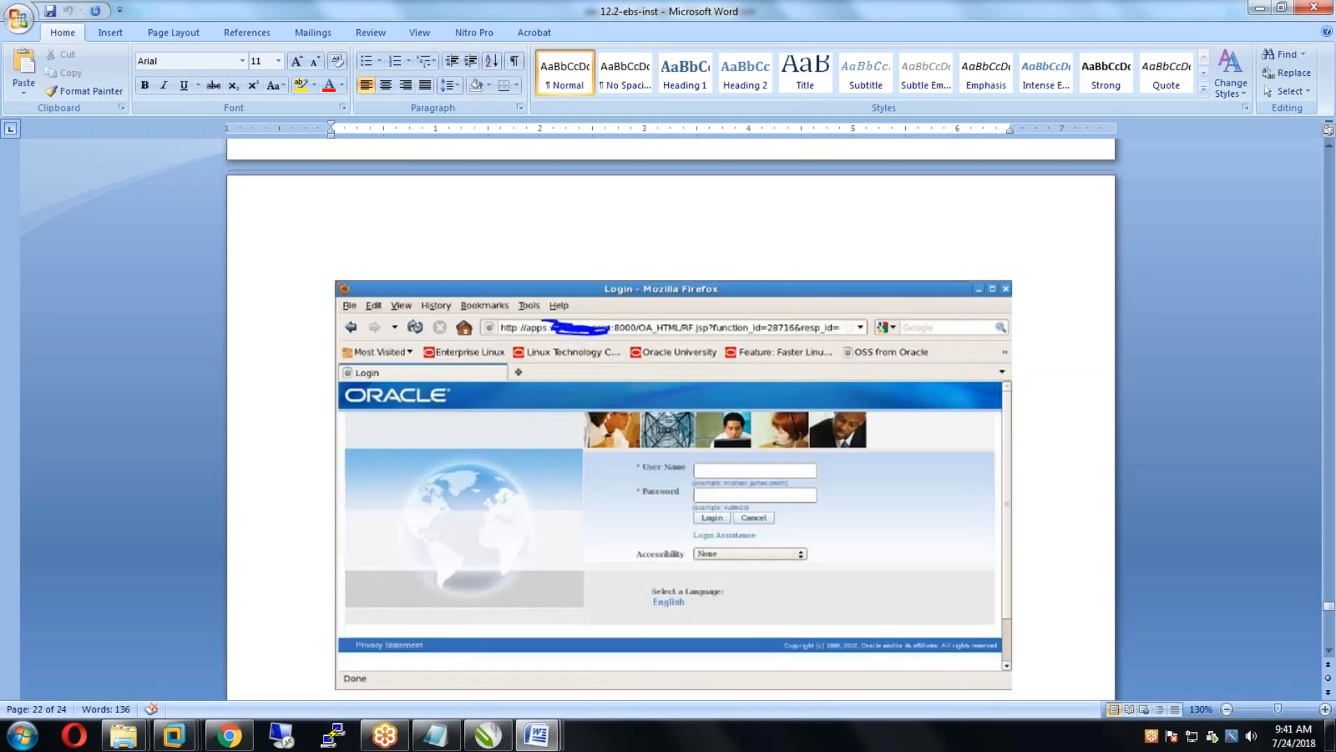
- Examine the guide's WebLogic console URL on port 7001 and its Summary of Servers page
scroll(696, 472, down, 15)
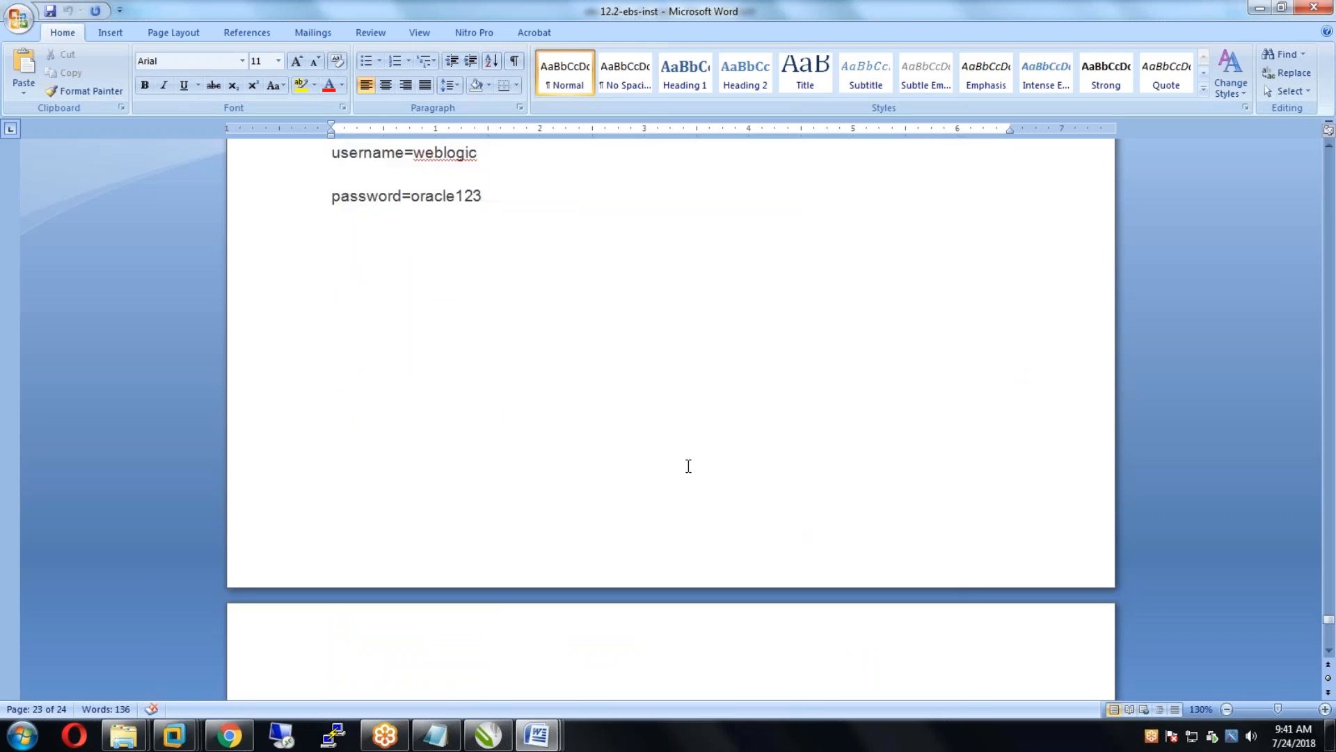
scroll(684, 462, up, 5)
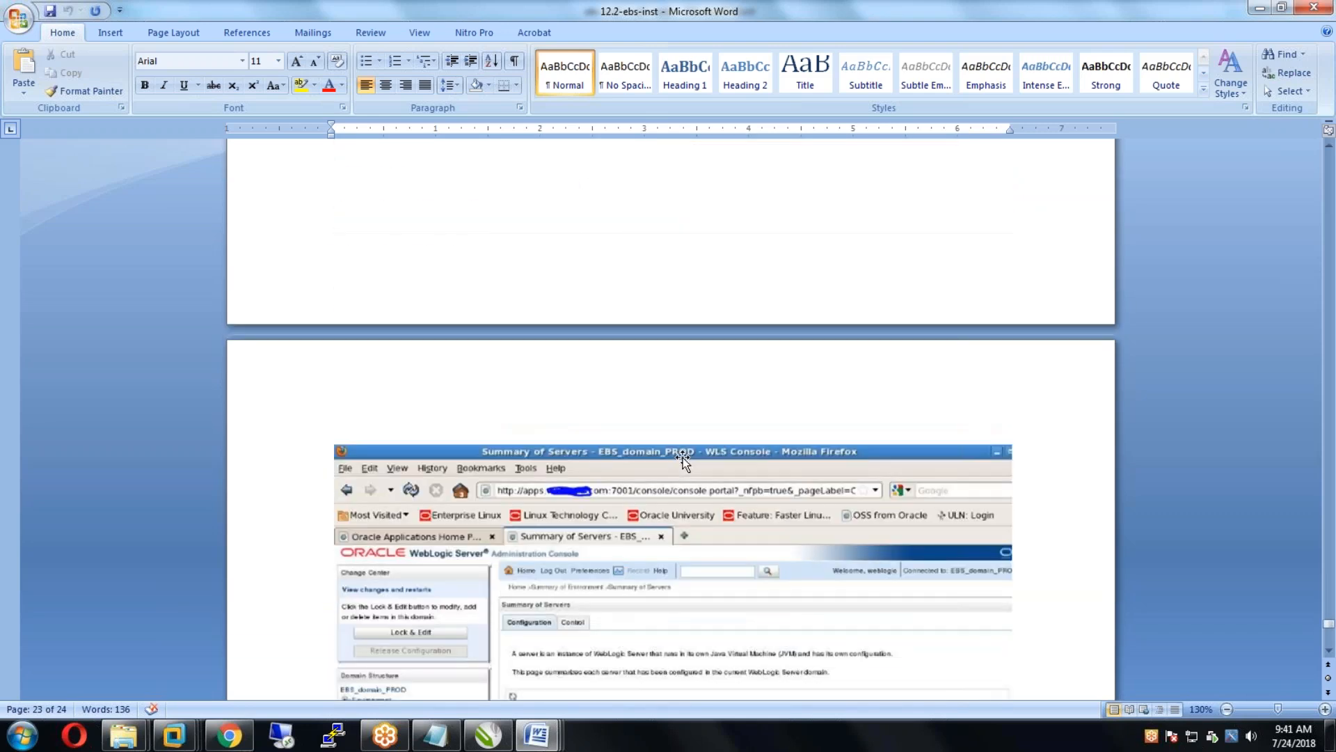
scroll(682, 461, up, 6)
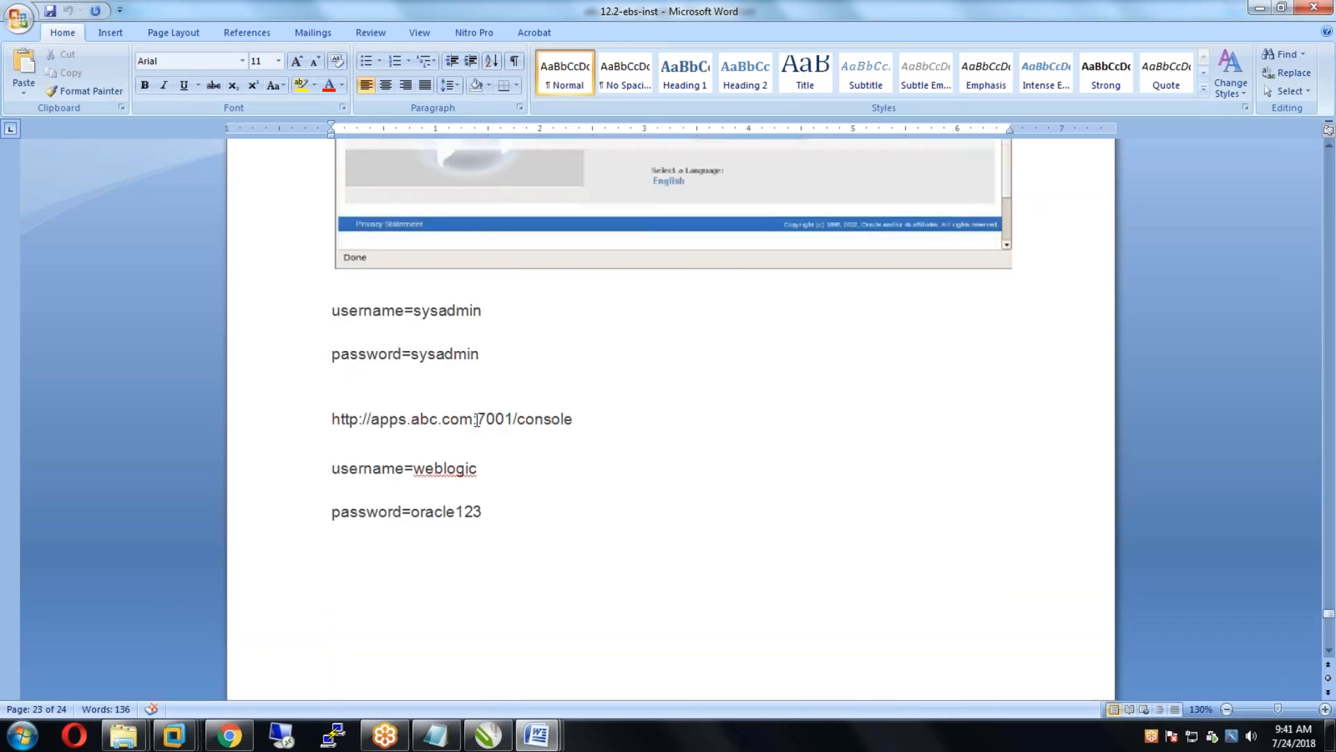
click(303, 420)
scroll(553, 428, down, 9)
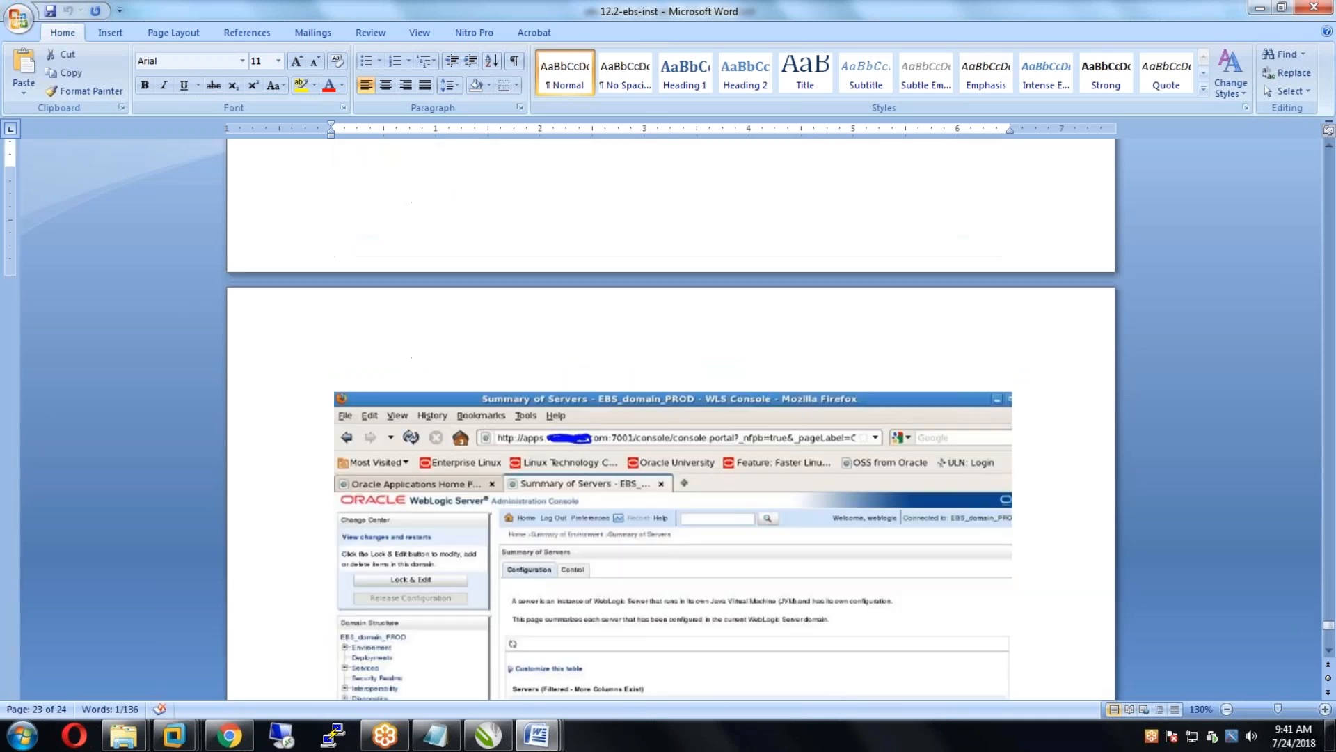
scroll(670, 396, down, 7)
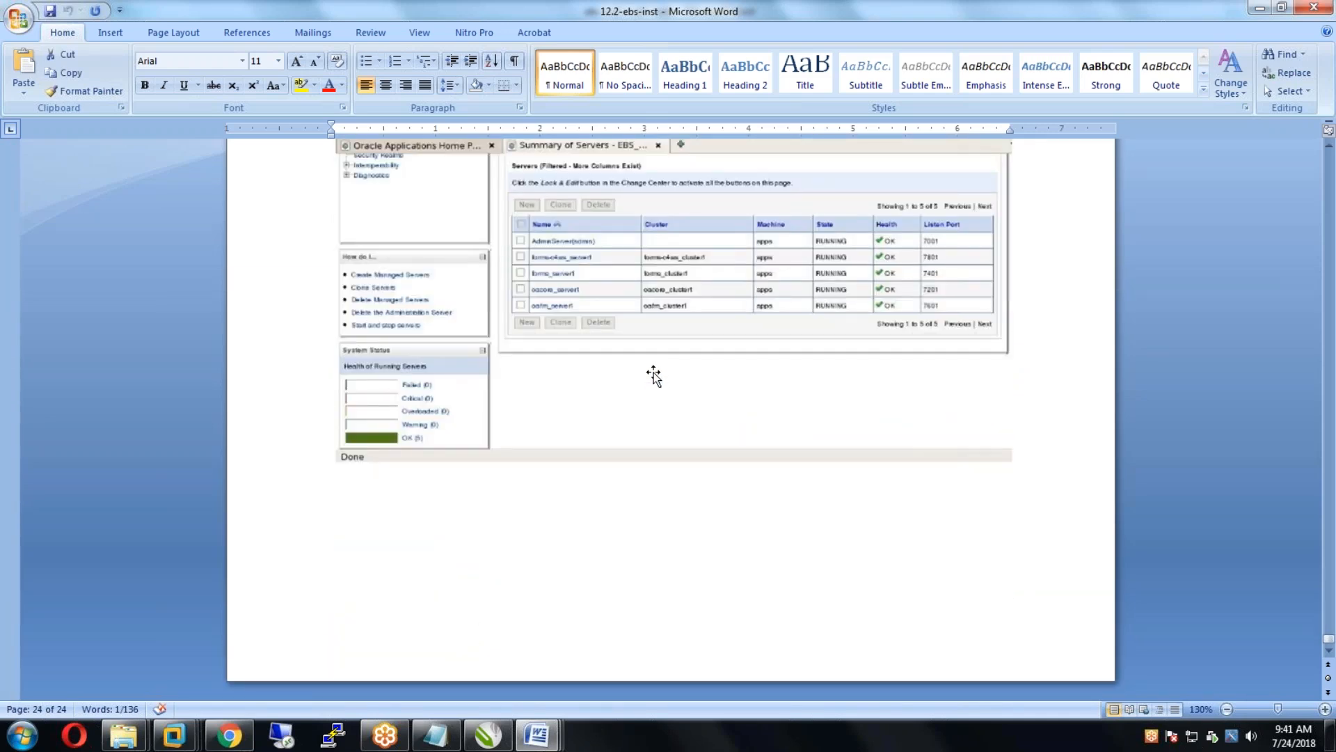
- Switch to the second dbnode machine in VMware Workstation and rename that virtual machine as ebs122
mouse_move(197, 734)
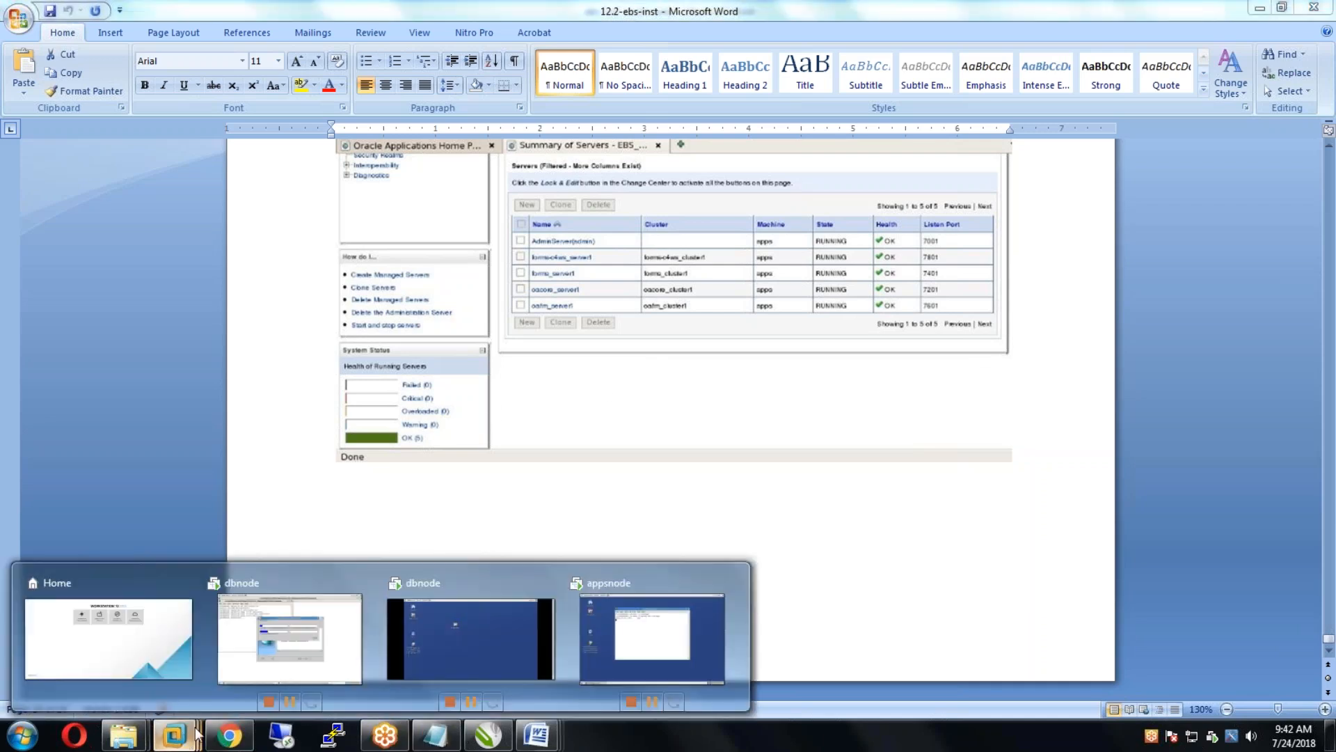
click(483, 619)
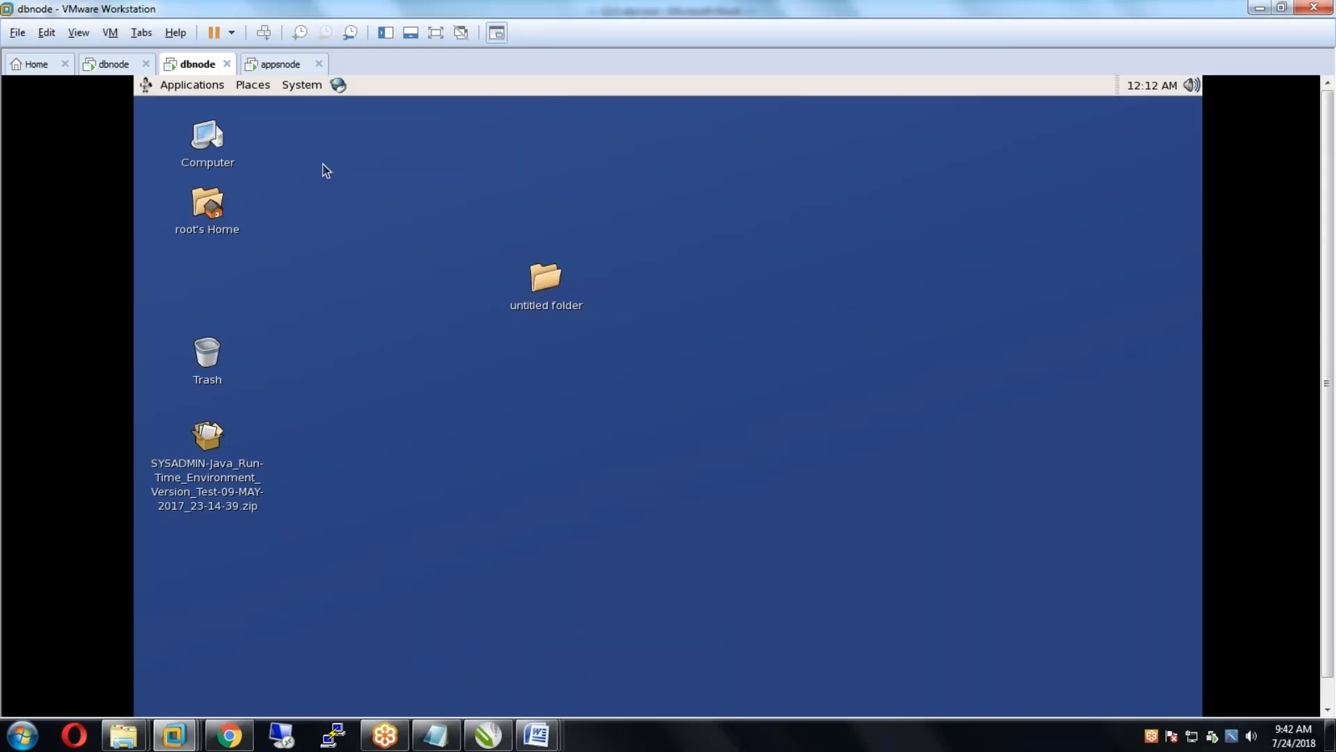
right_click(209, 70)
click(261, 292)
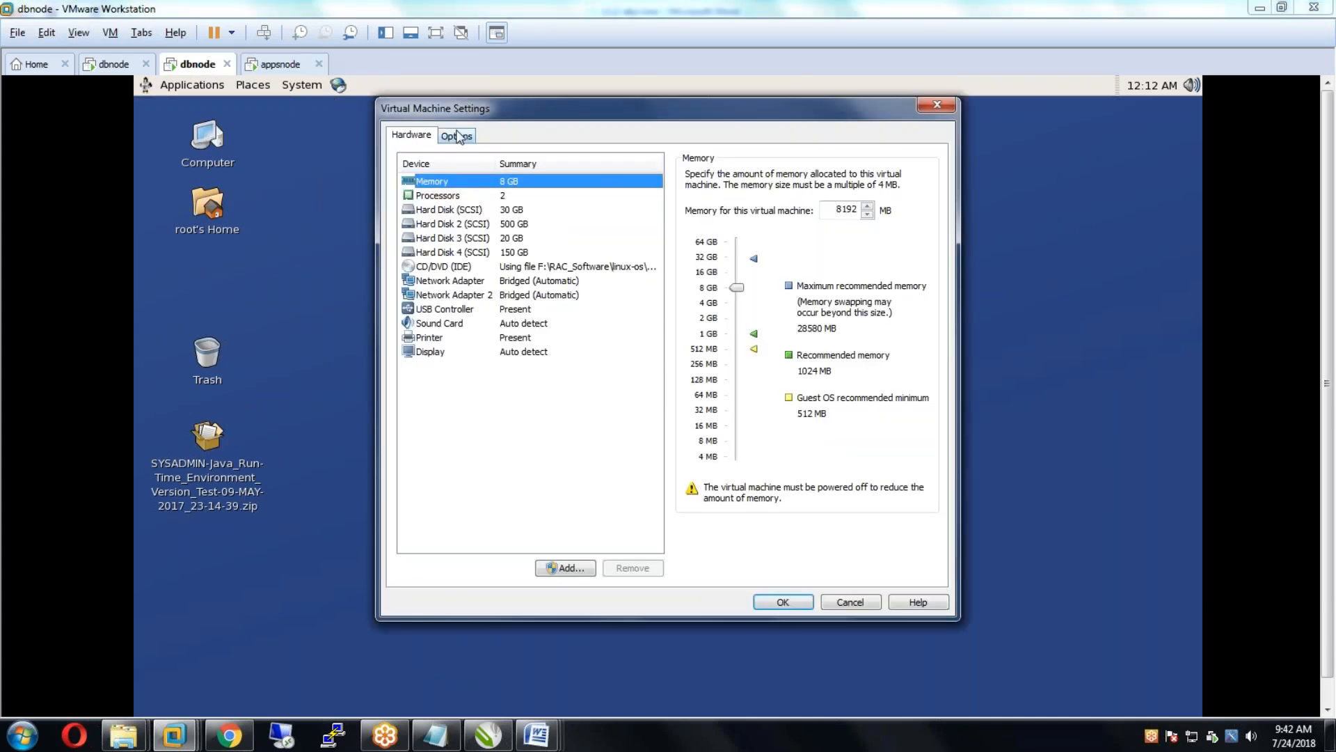
click(457, 135)
double_click(799, 178)
text(e)
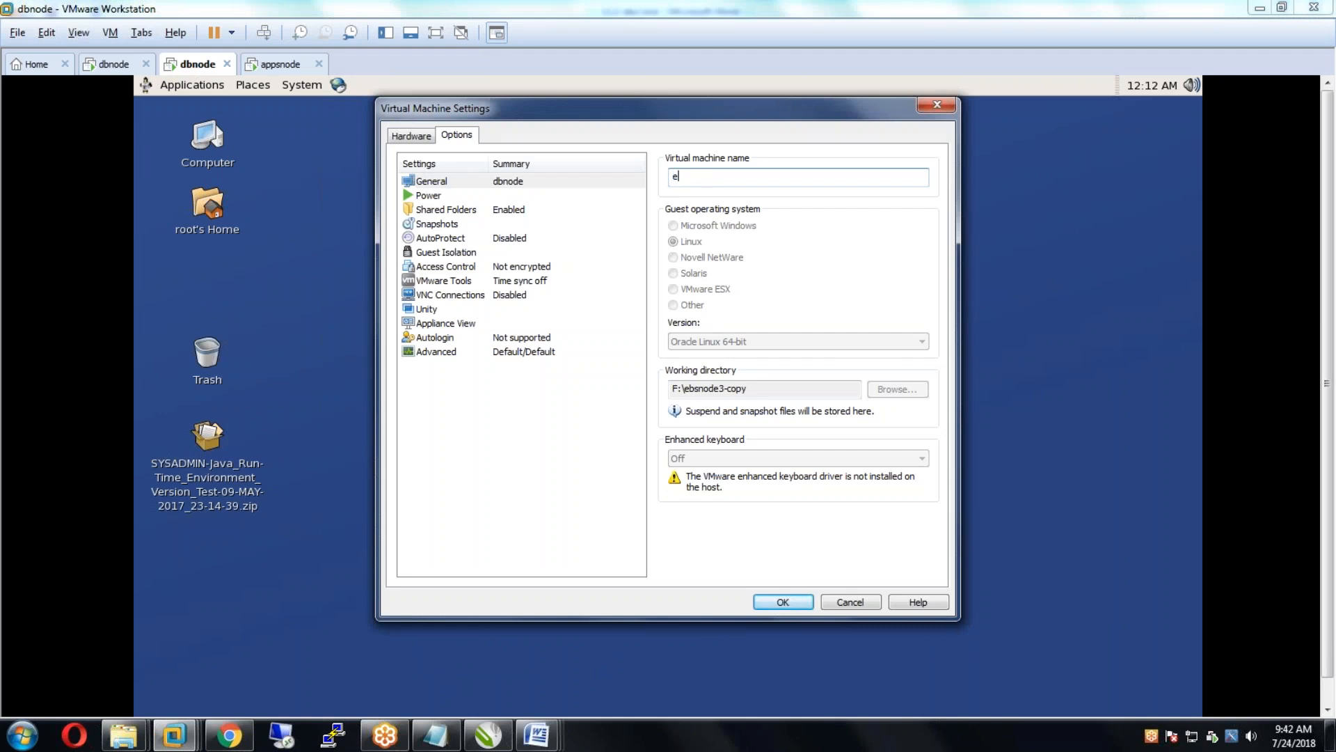
key(Return)
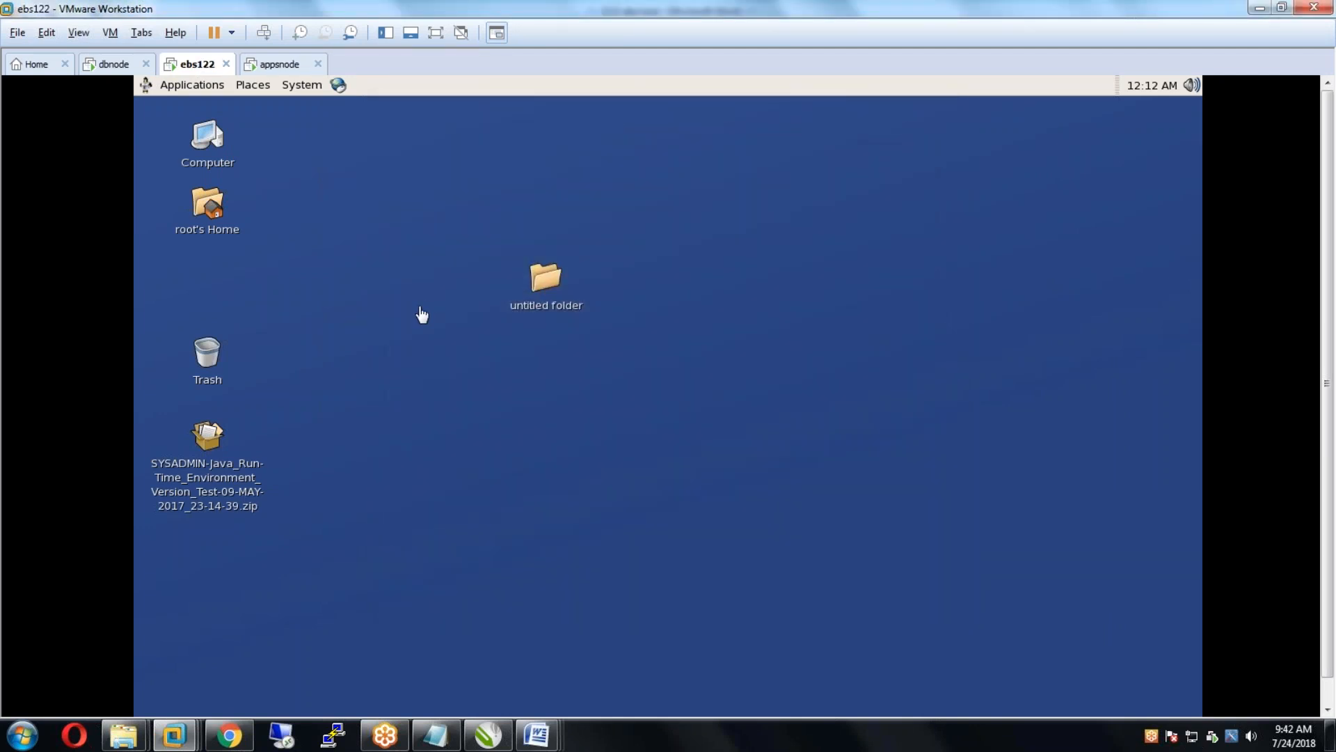
- Open a maximized terminal on the ebs122 desktop and allow X clients from any host with xhost +
right_click(635, 289)
click(681, 365)
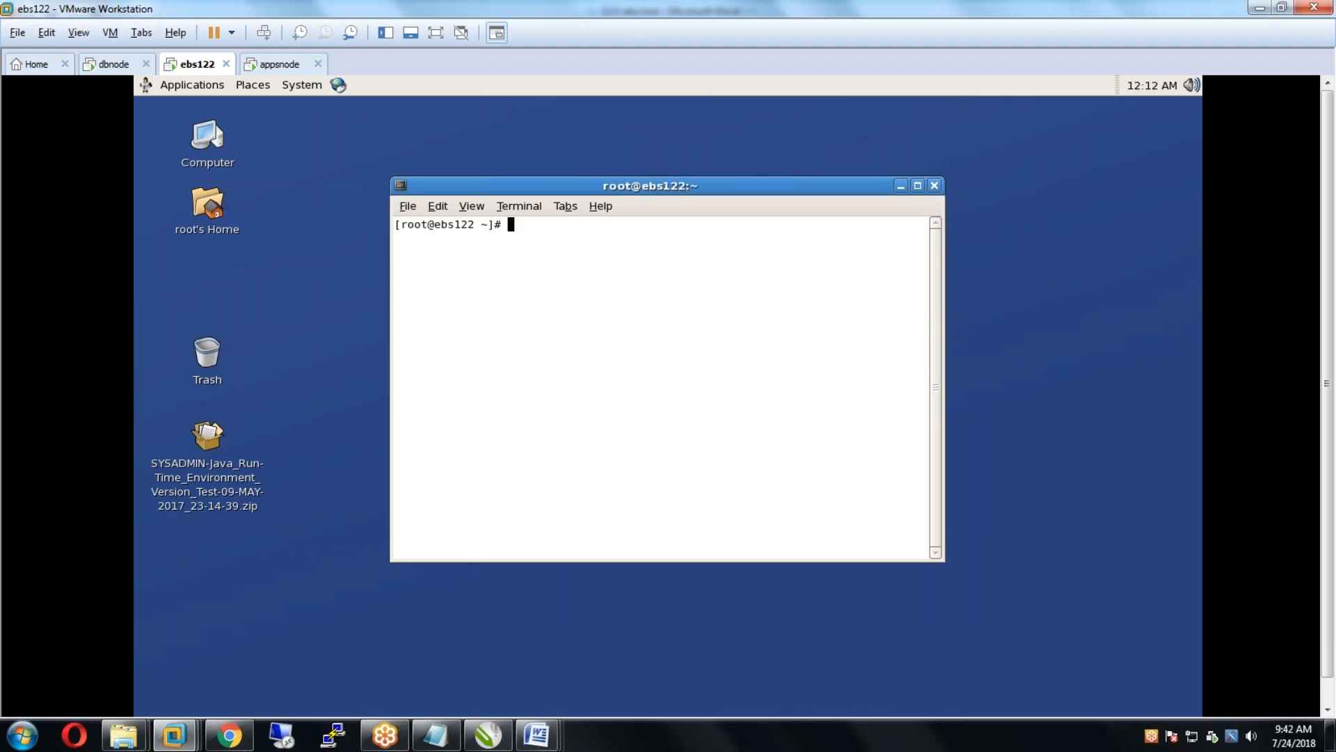
click(918, 186)
text(xhiost)
key(BackSpace)
key(BackSpace)
key(BackSpace)
key(BackSpace)
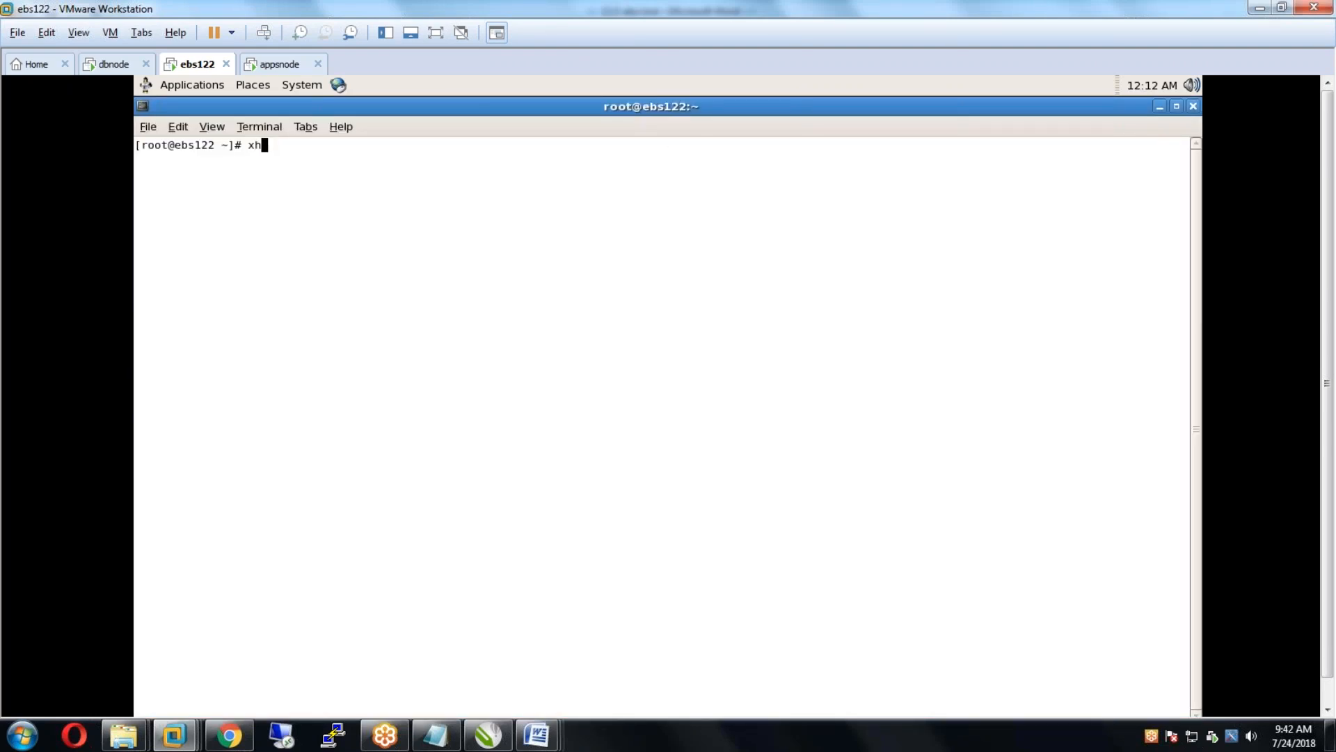
text(ost +)
key(Return)
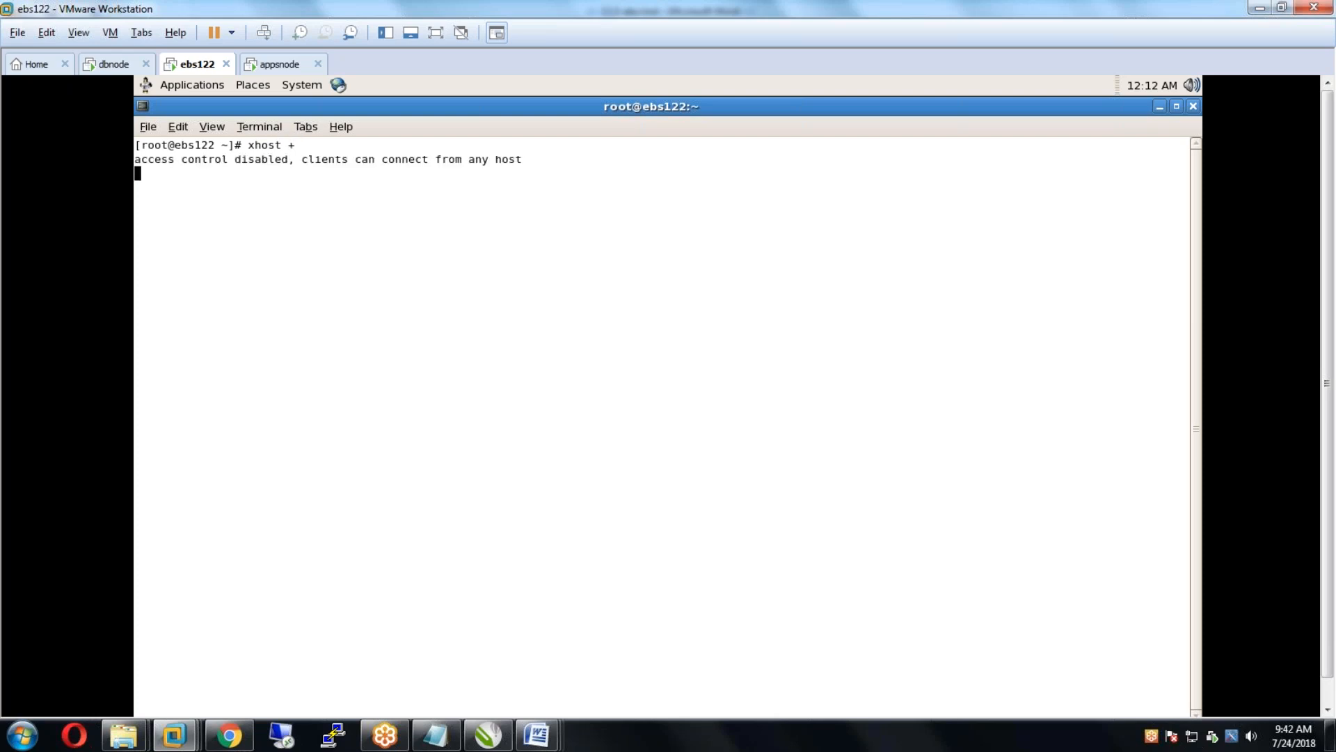
- Check the file system usage with df -h, and list all contents of the /soft directory
text(df -h)
key(Return)
text(cd /s)
key(Tab)
key(Return)
text(ls -ltra)
key(Return)
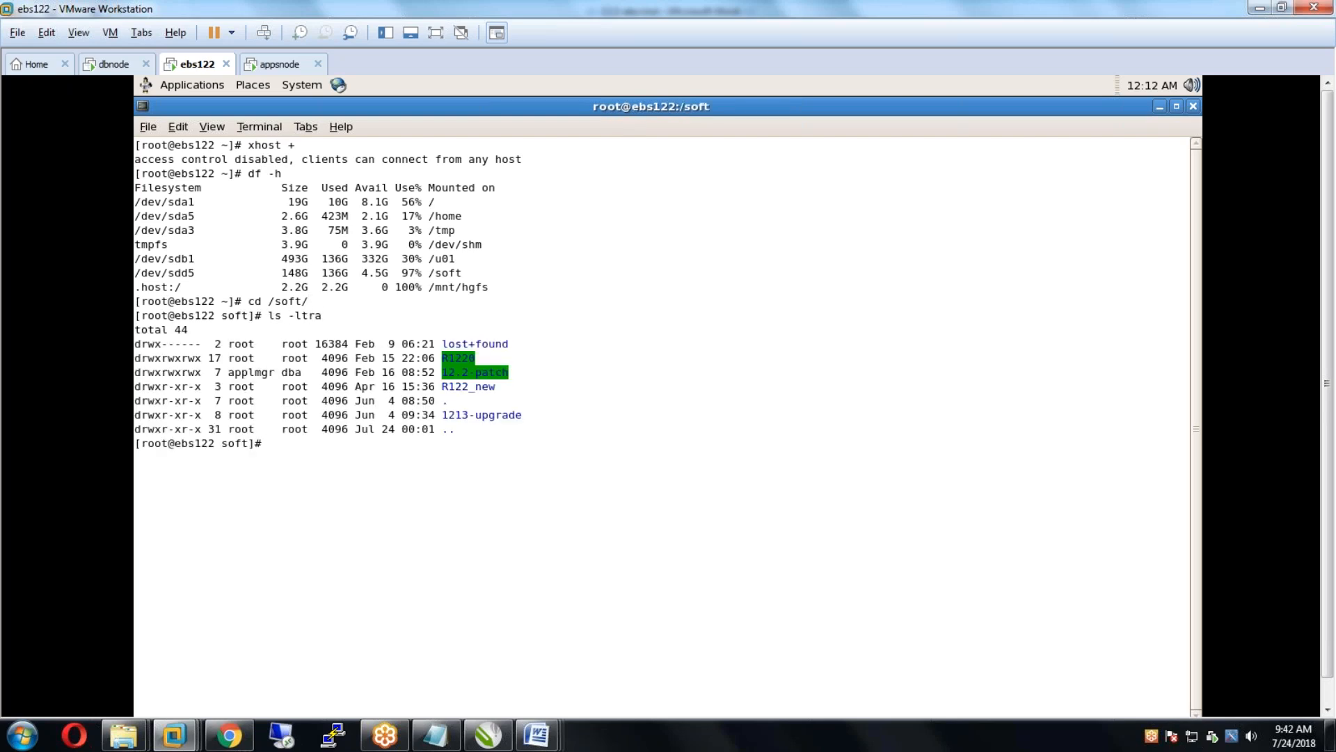
- Change into the R1220 directory under /soft and list all its contents in long format
double_click(459, 359)
text(cd R1220)
key(Return)
text(ls -ltra)
key(Return)
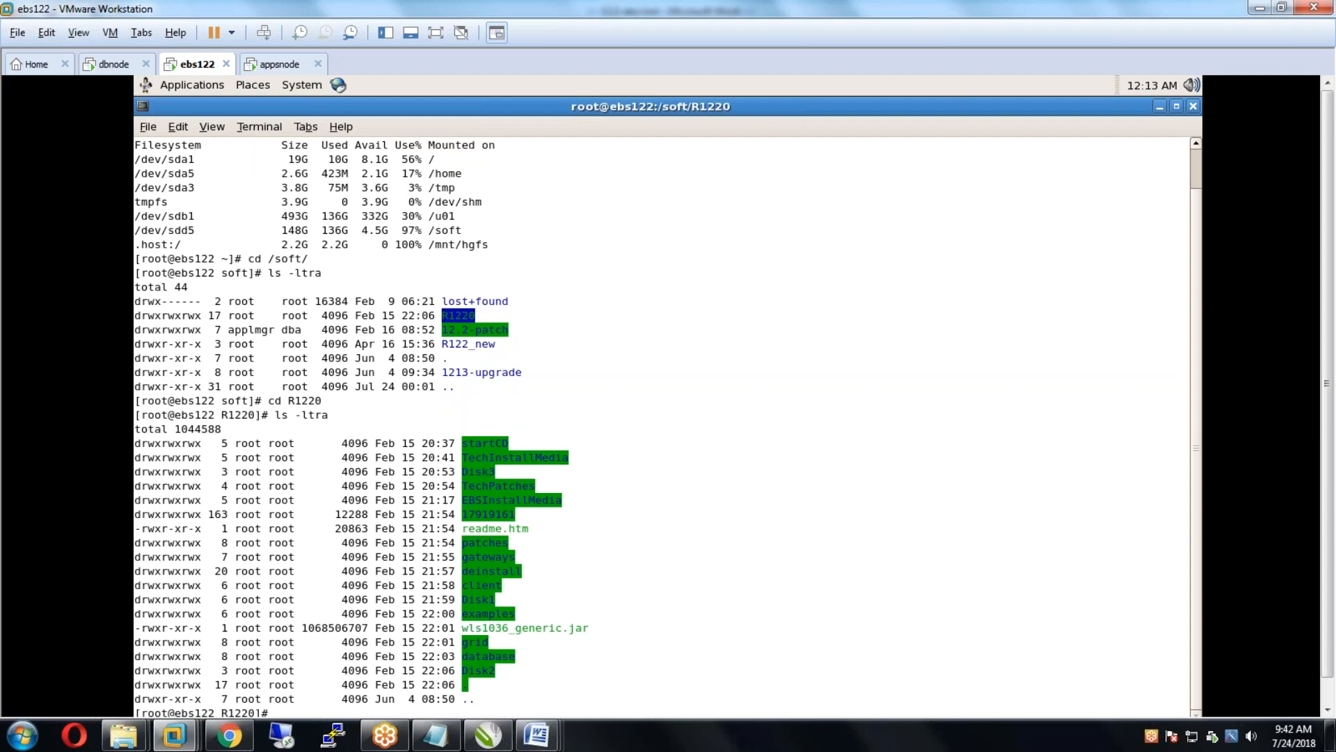
- Change into startCD/Disk1/rapidwiz inside R1220 and clear the terminal
text(c dst)
key(BackSpace)
key(BackSpace)
key(BackSpace)
key(BackSpace)
text(d st)
key(Tab)
key(Return)
text(cd Disk1/rapidwiz/)
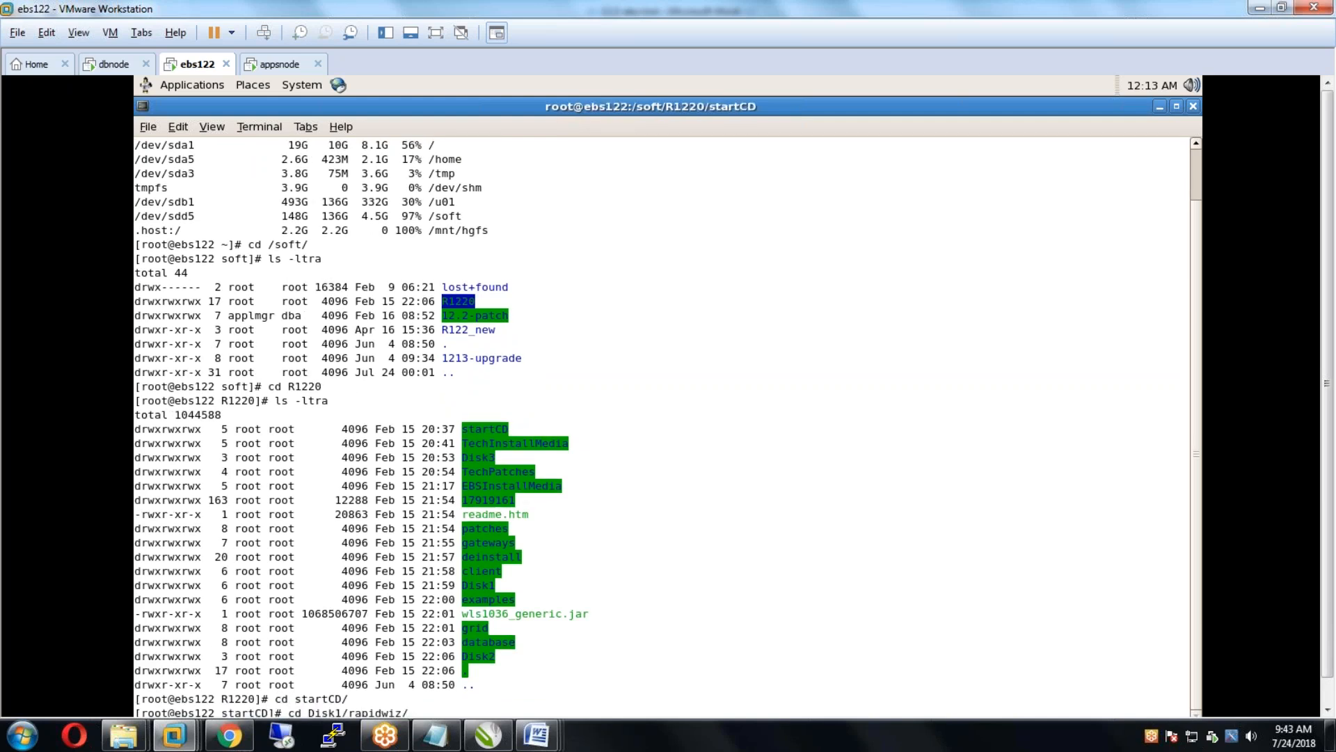
key(Return)
text(clear)
key(Return)
- Run ./RapidWizVersion and examine the Rapid Install Wizard version it reports
text(/Ra)
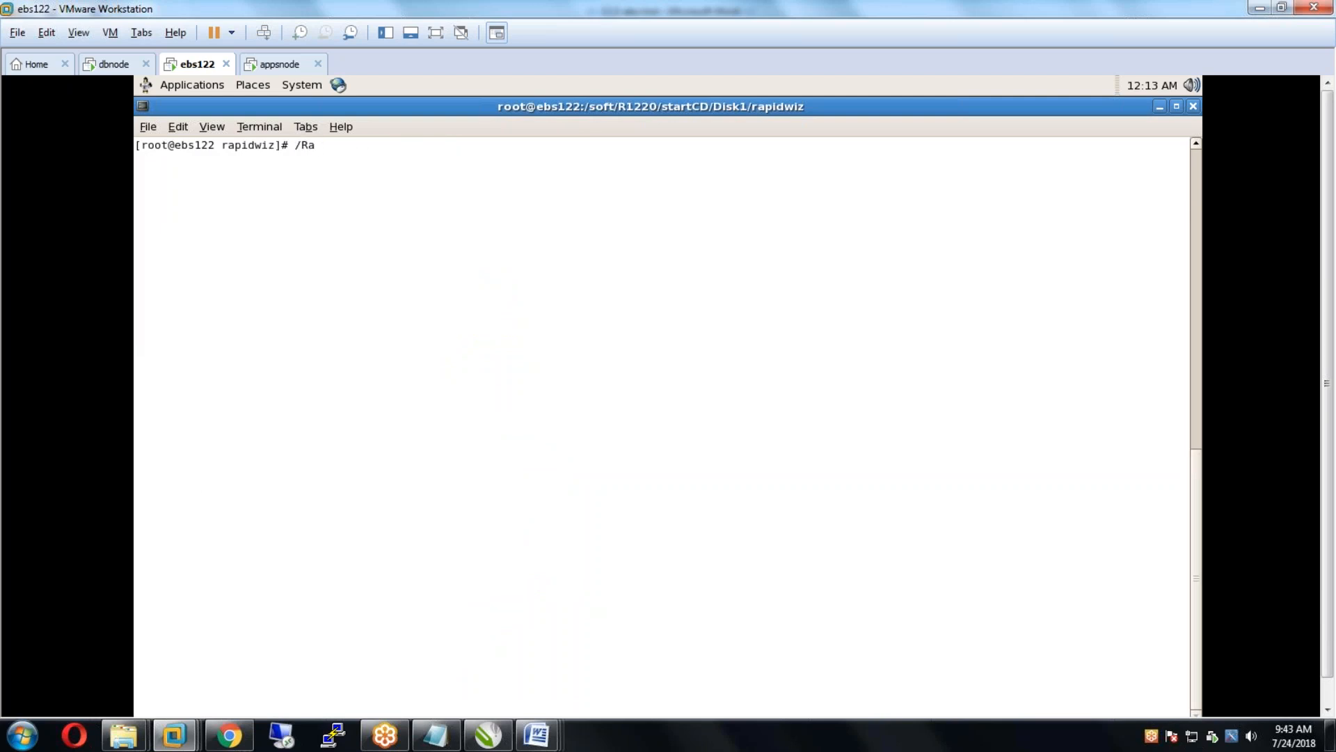
text(p)
key(BackSpace)
key(BackSpace)
key(BackSpace)
key(BackSpace)
text(./RapidWizVersion)
key(Return)
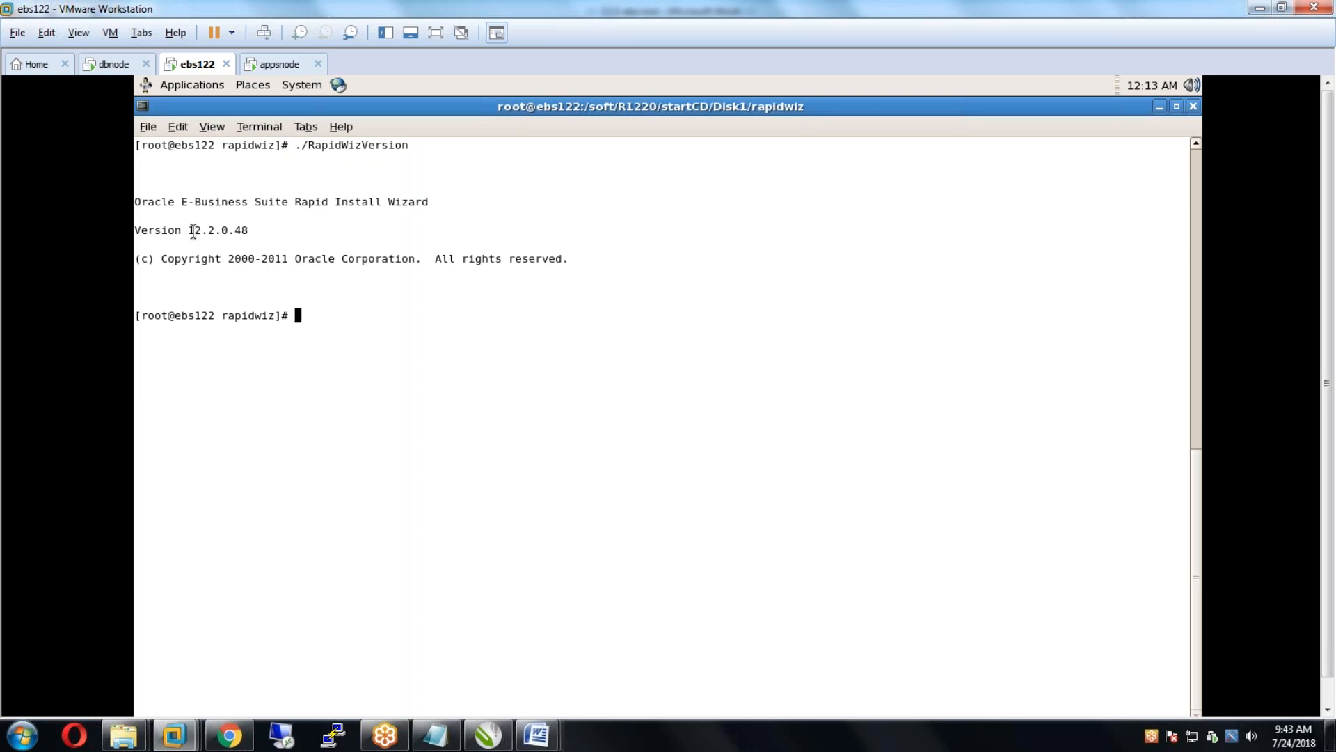
drag(189, 231, 244, 237)
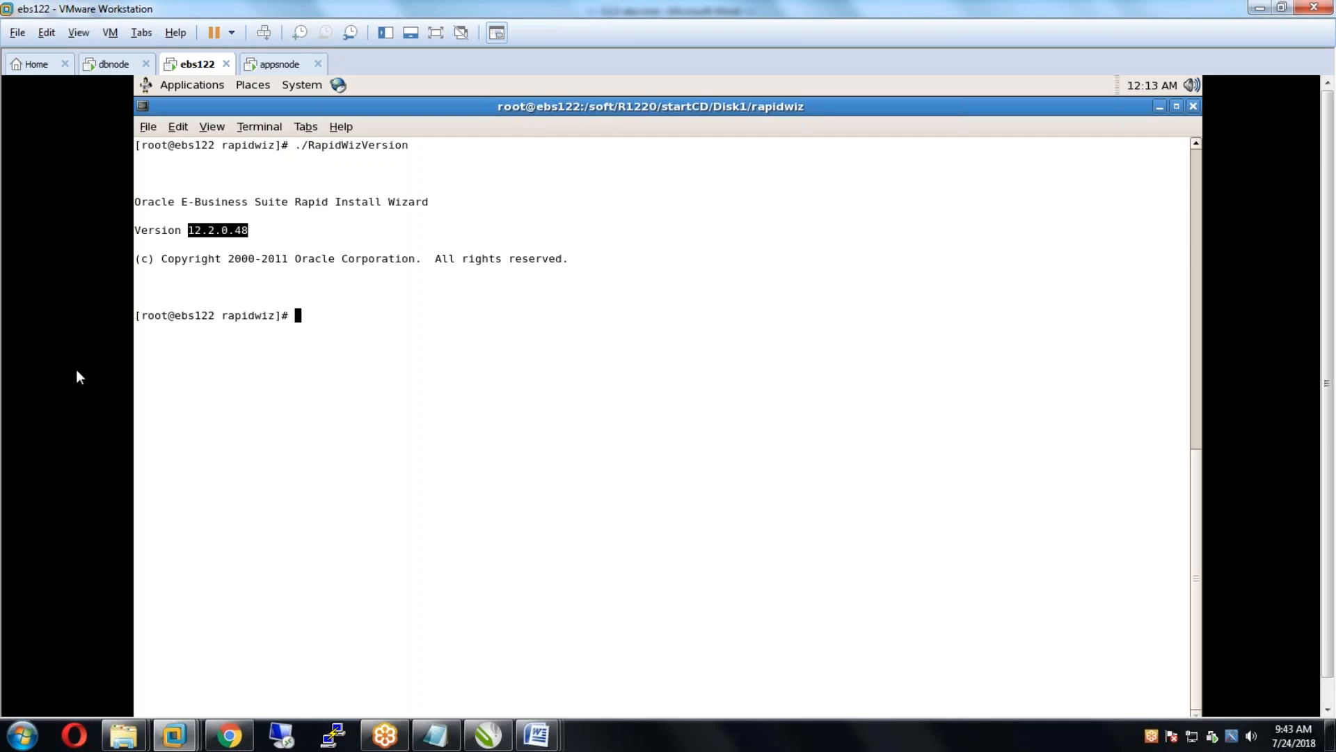
- List all files of the rapidwiz directory in long format
click(269, 374)
text(ls -ltra)
key(Return)
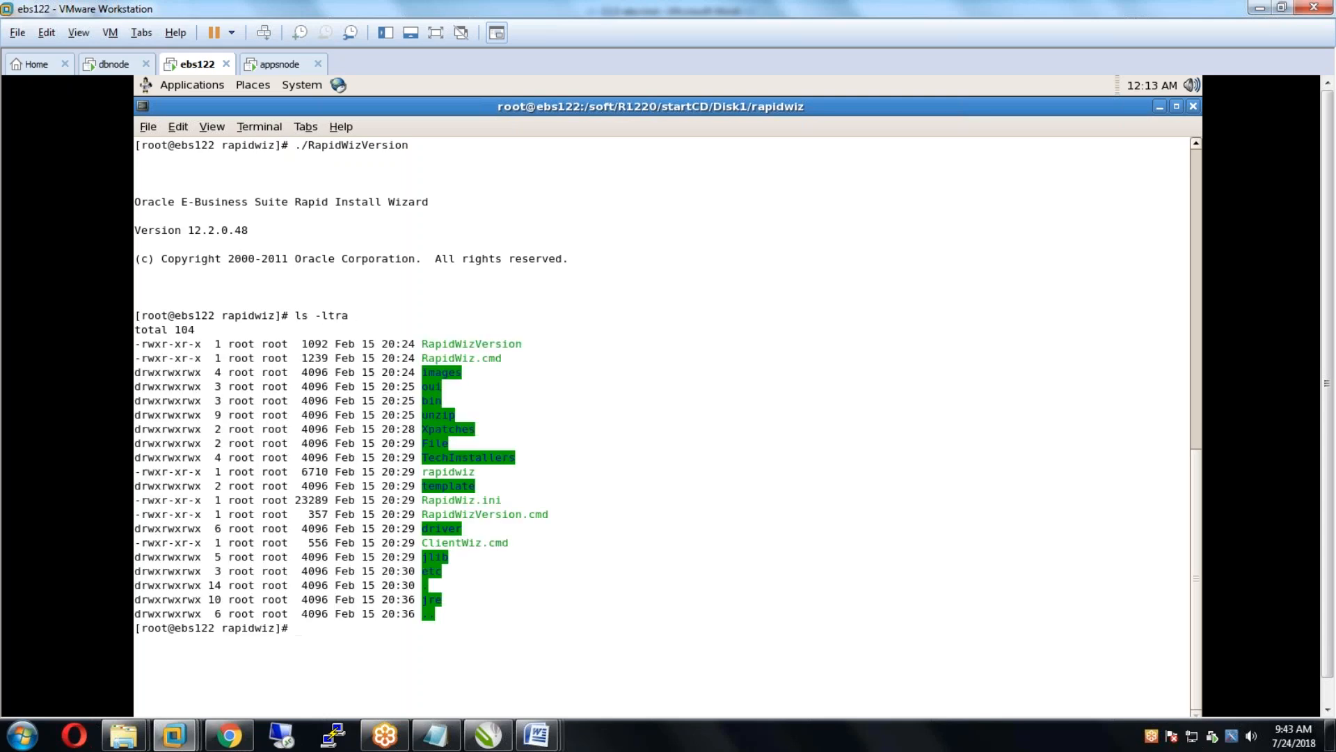
- Open a second terminal window, change to /u01 and list all its contents
key(ctrl+shift+n)
text(cd /u01)
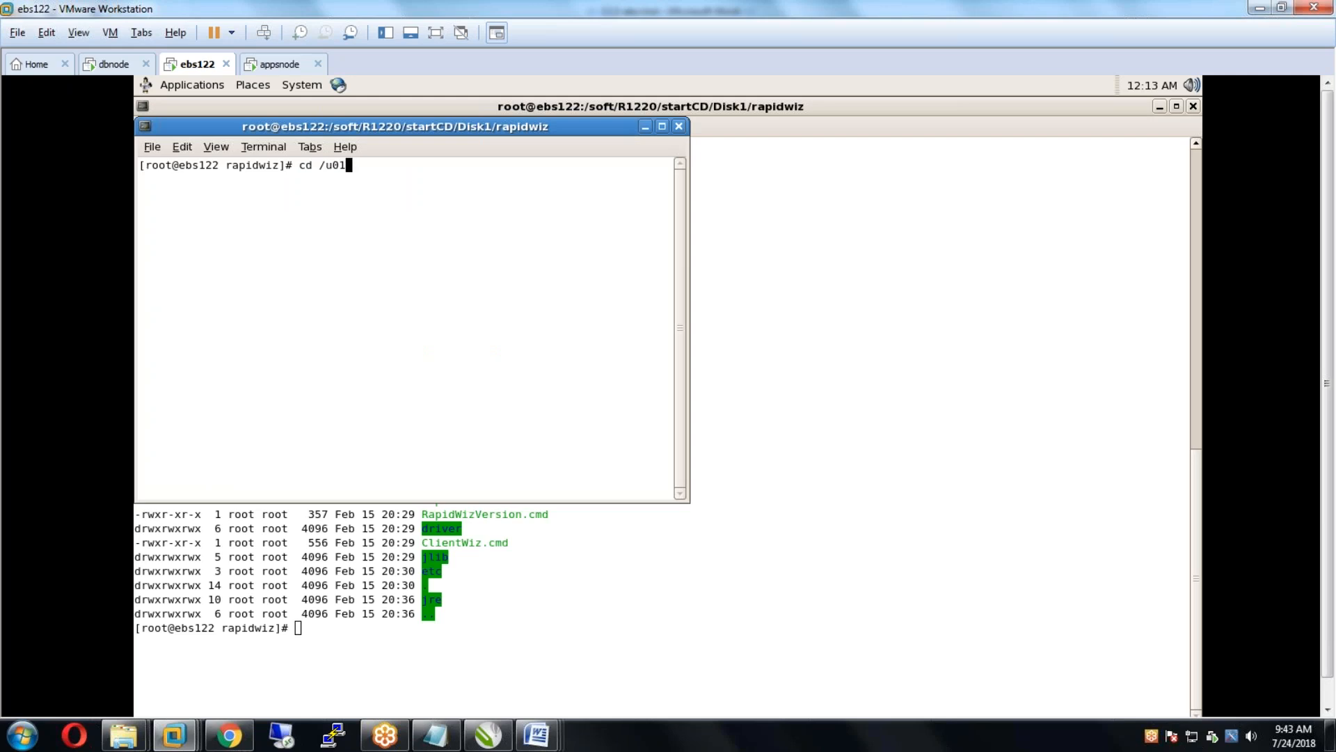
text(/)
key(Return)
text(ls -ltra)
key(Return)
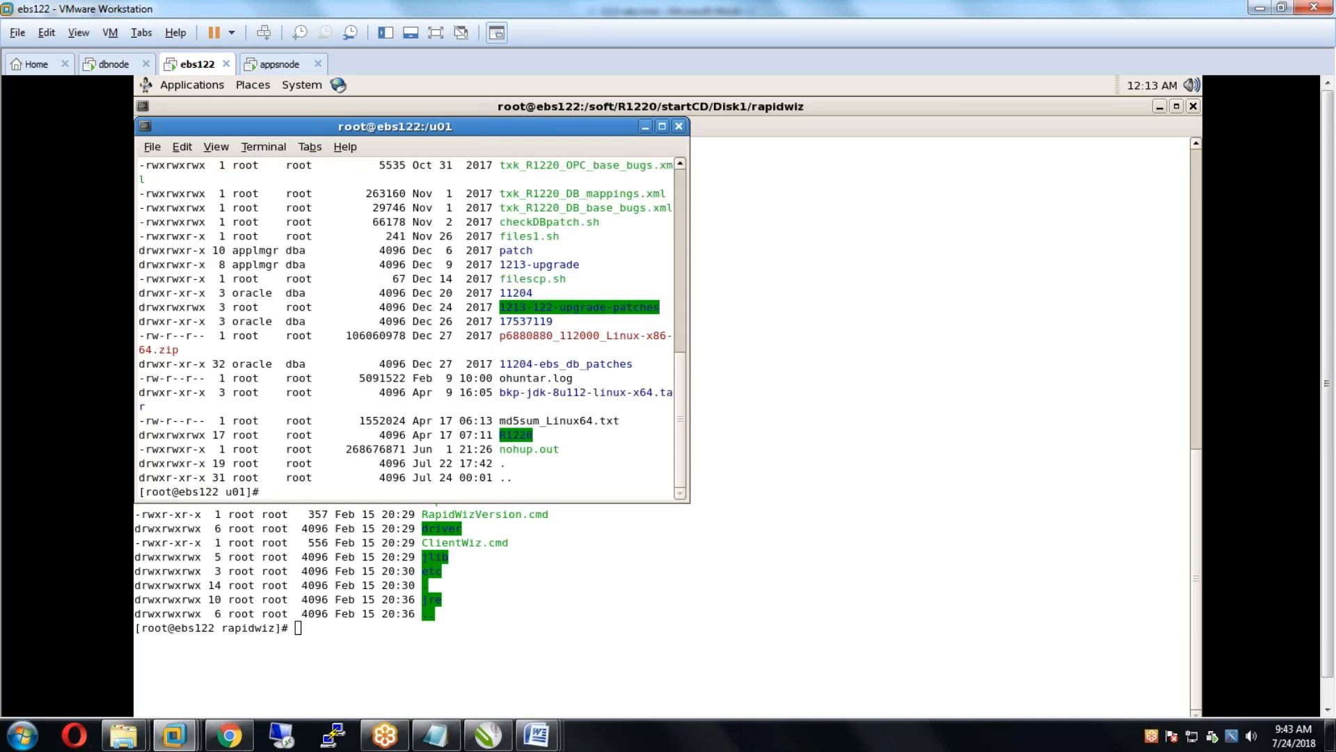
- Create the directories apps and oracle under /u01
text(mkdir apps oracle)
key(Return)
- Set the owner of /u01/oracle recursively to applmgr:dba
text(ch)
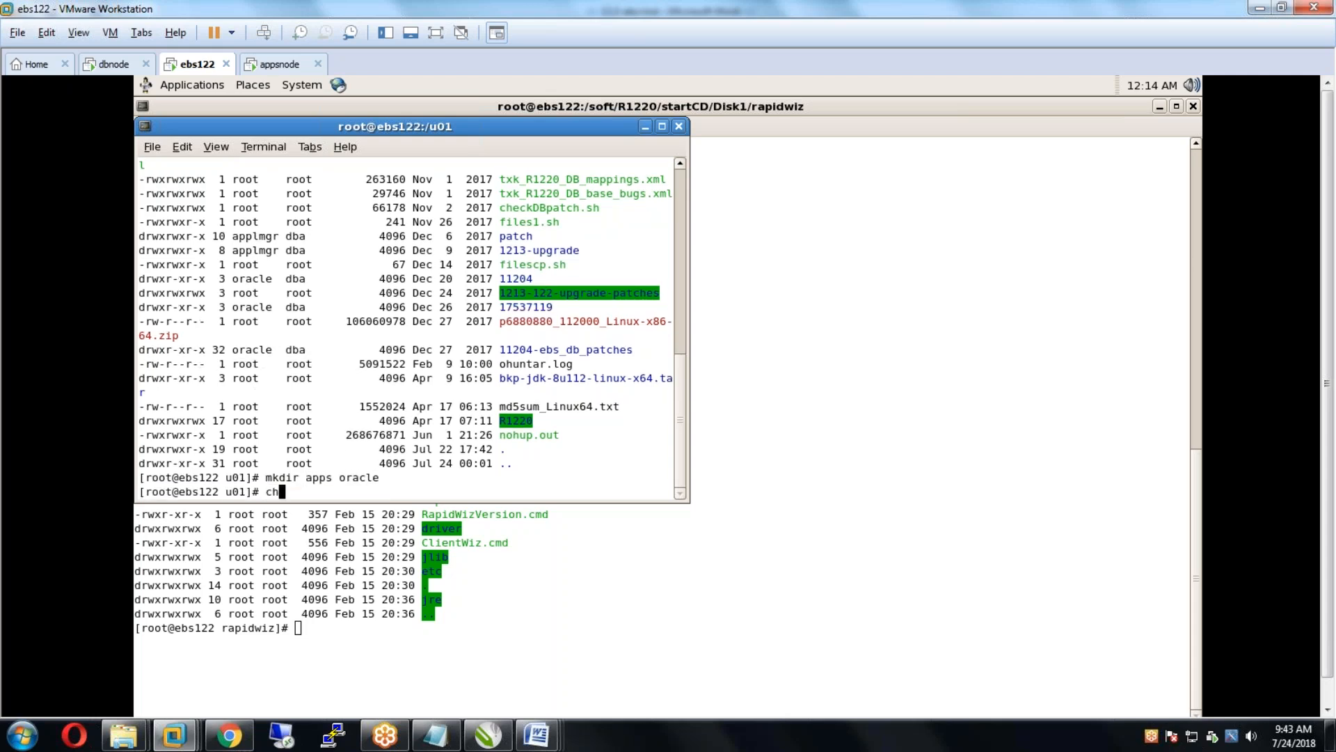
text(own -R applmgr:dba /u01/)
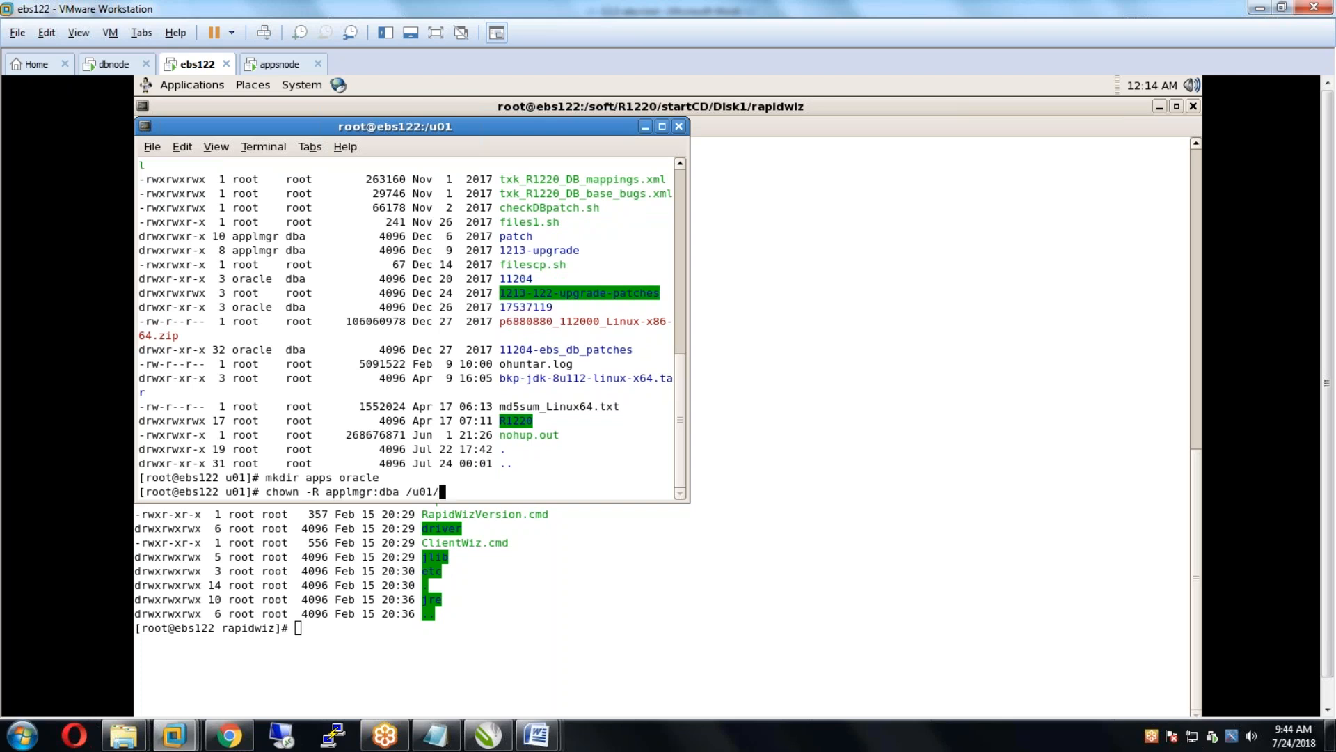
text(oracle)
key(Return)
- Set the owner of /u01/apps recursively to applmgr:dba
text(chown -)
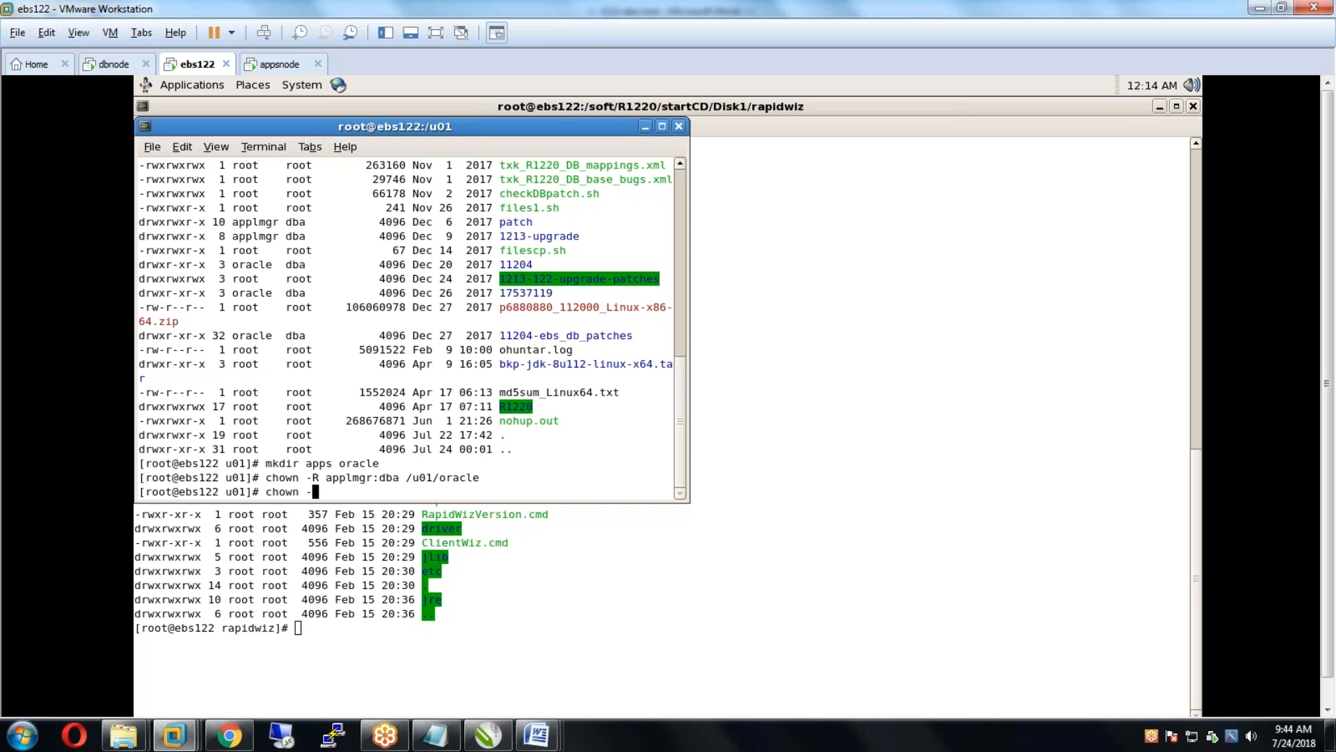
text(R appl)
key(Up)
key(Up)
key(Down)
key(BackSpace)
key(BackSpace)
key(BackSpace)
key(BackSpace)
key(BackSpace)
key(BackSpace)
text(apps)
key(Return)
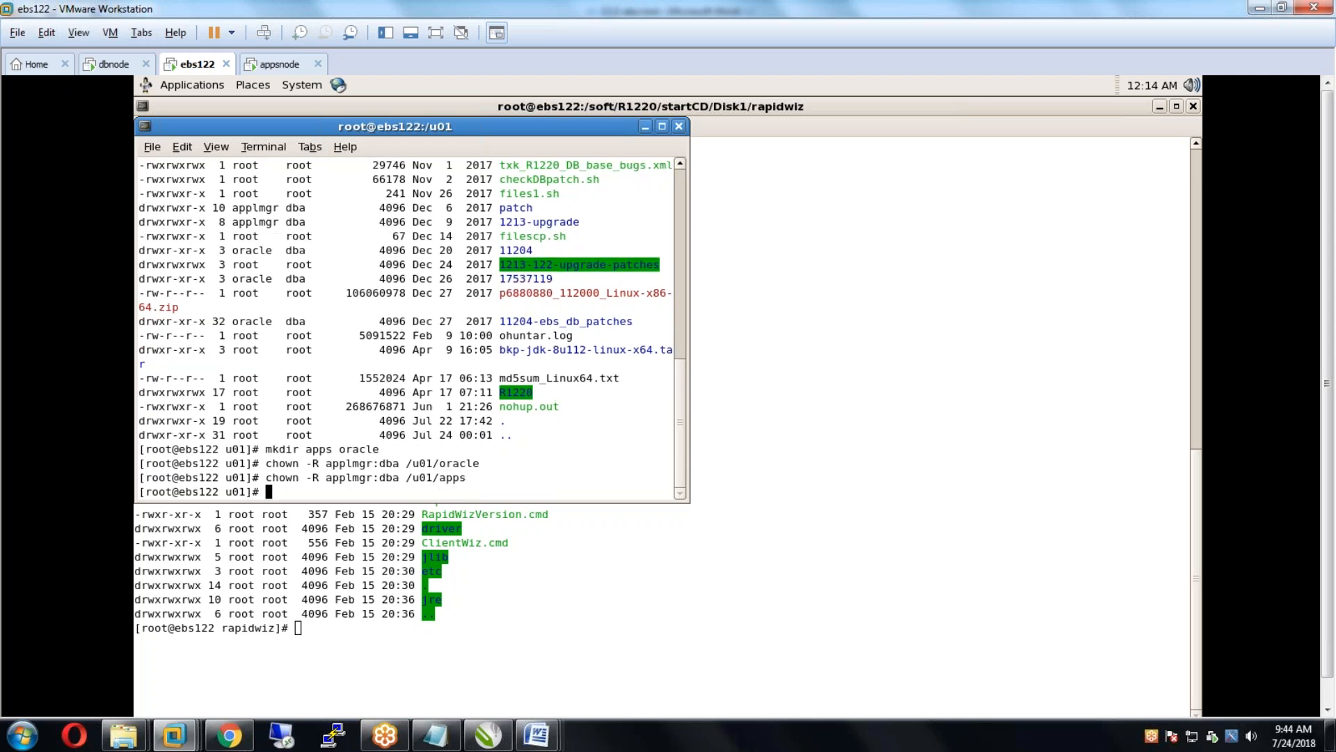
- Set the owner of /u01/oracle recursively to oracle:dba
text(chown -R oracle:dba /u01/)
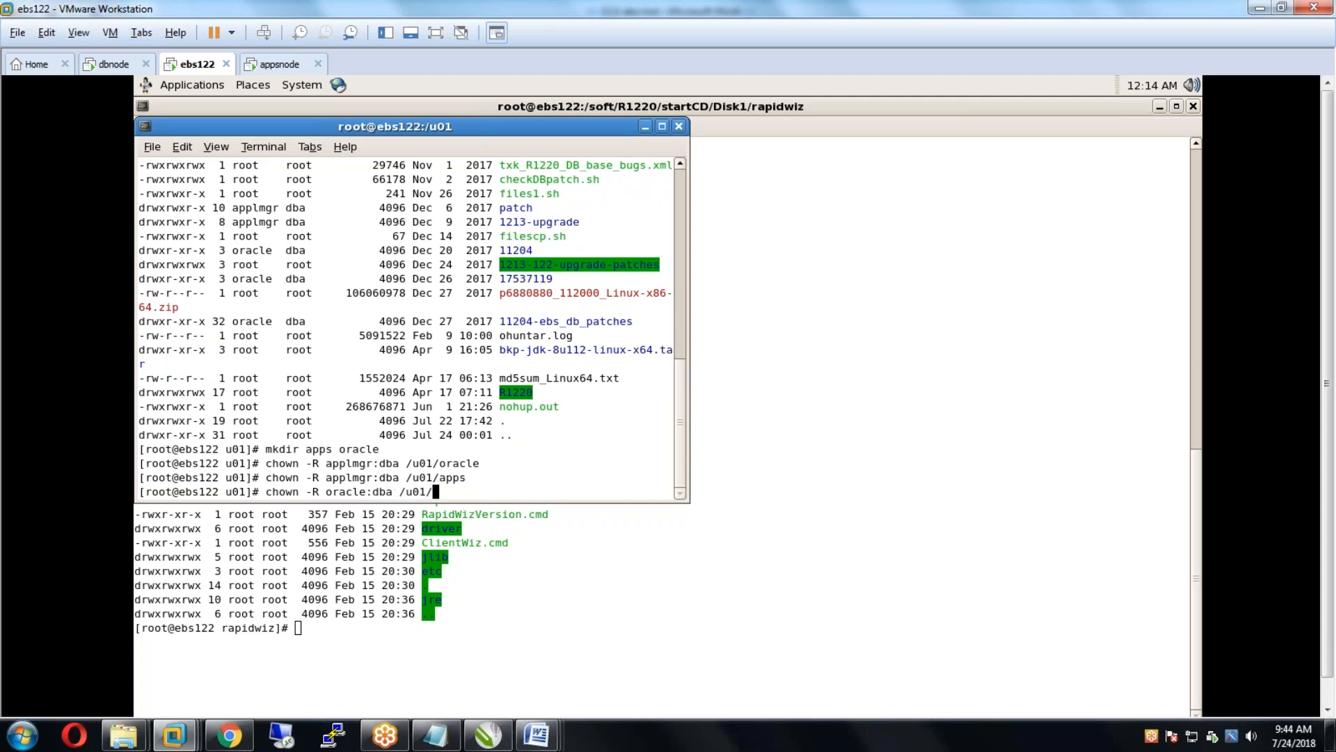
text(oracle)
key(Return)
key(Return)
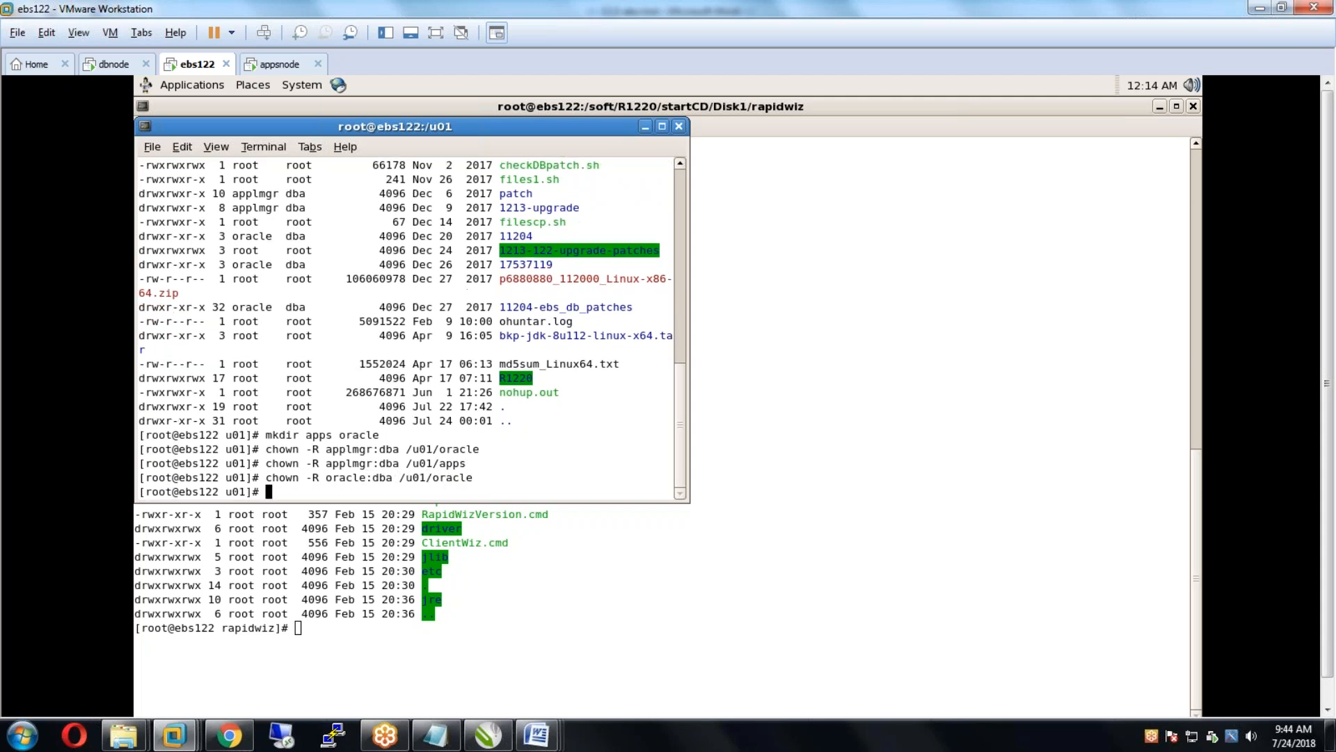
- Set the permissions of /u01/oracle/ recursively to 775
text(m)
key(BackSpace)
text(chmkdior)
key(ctrl+u)
text(chmod -R)
key(ctrl+a)
key(ctrl+e)
text(77)
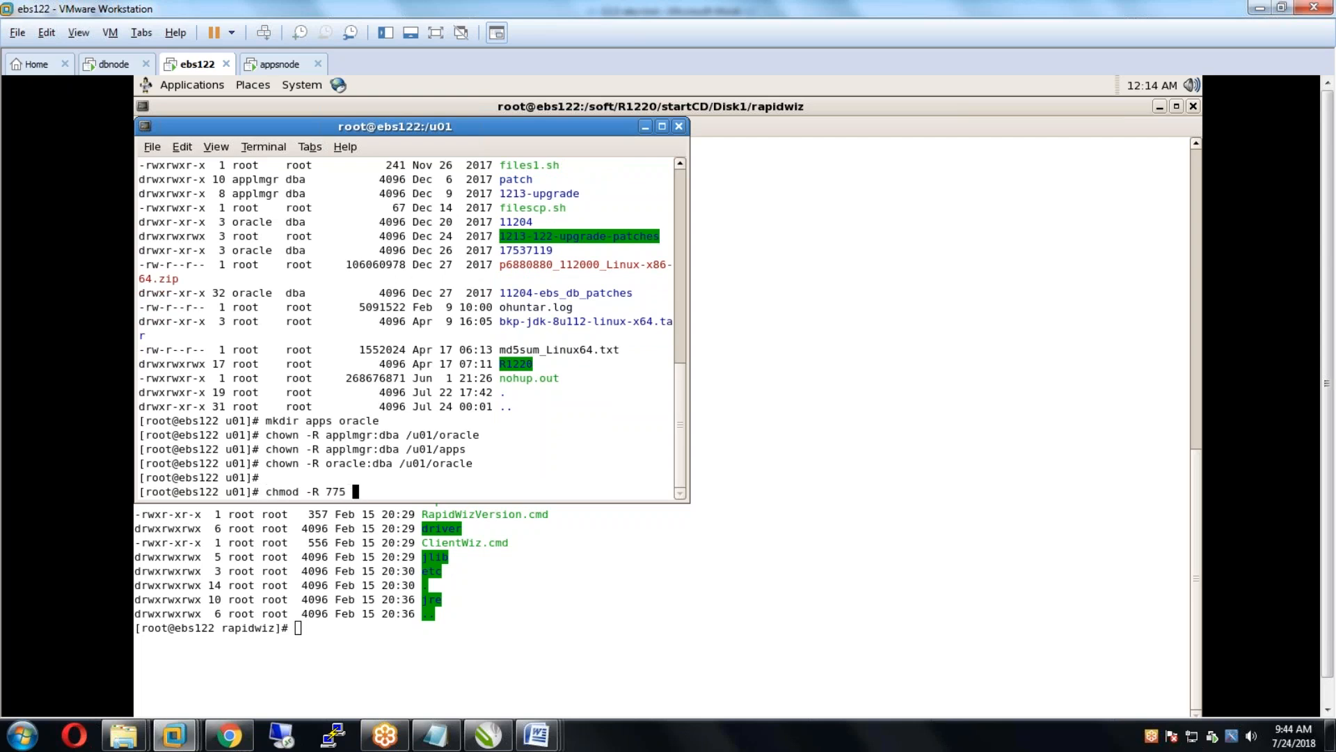
text(/u01/oracle/)
key(Return)
- Set the permissions of /u01/apps/ recursively to 775
key(Up)
key(BackSpace)
key(BackSpace)
key(BackSpace)
key(BackSpace)
key(BackSpace)
key(BackSpace)
key(BackSpace)
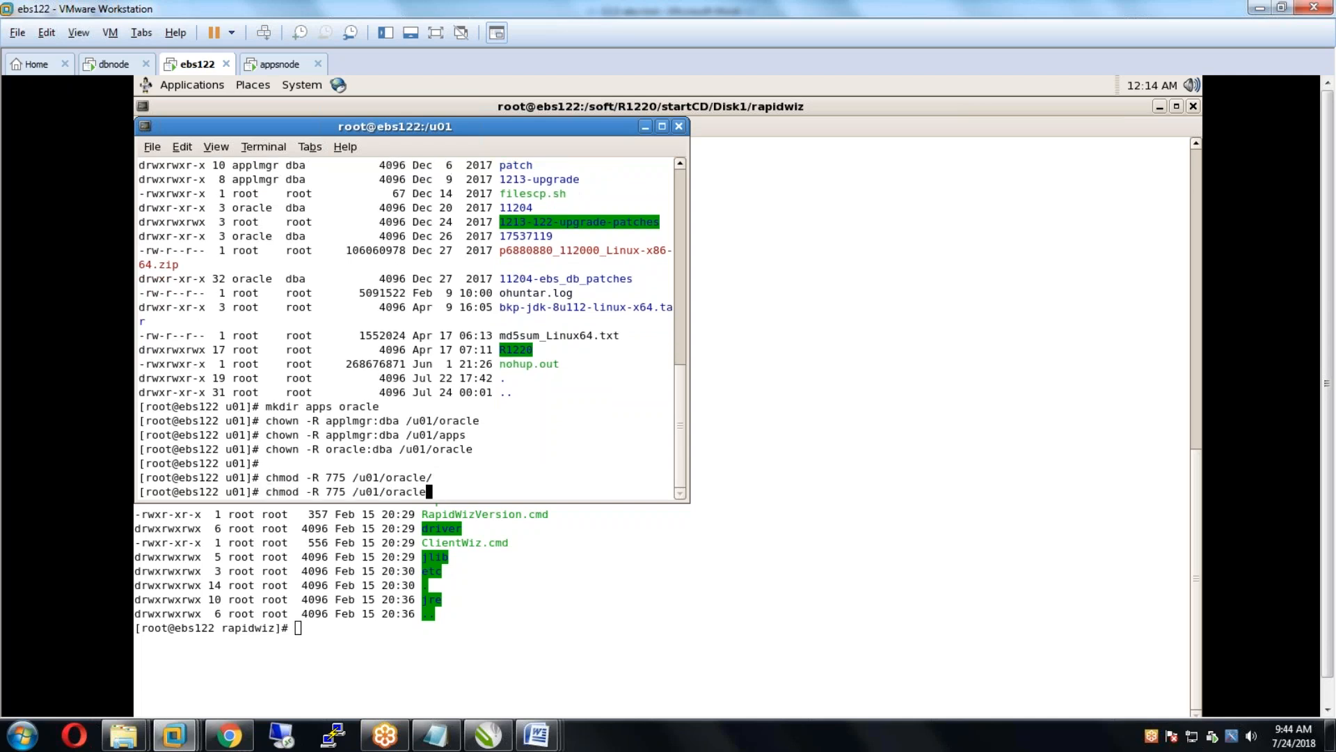
text(apps)
text(/)
key(Return)
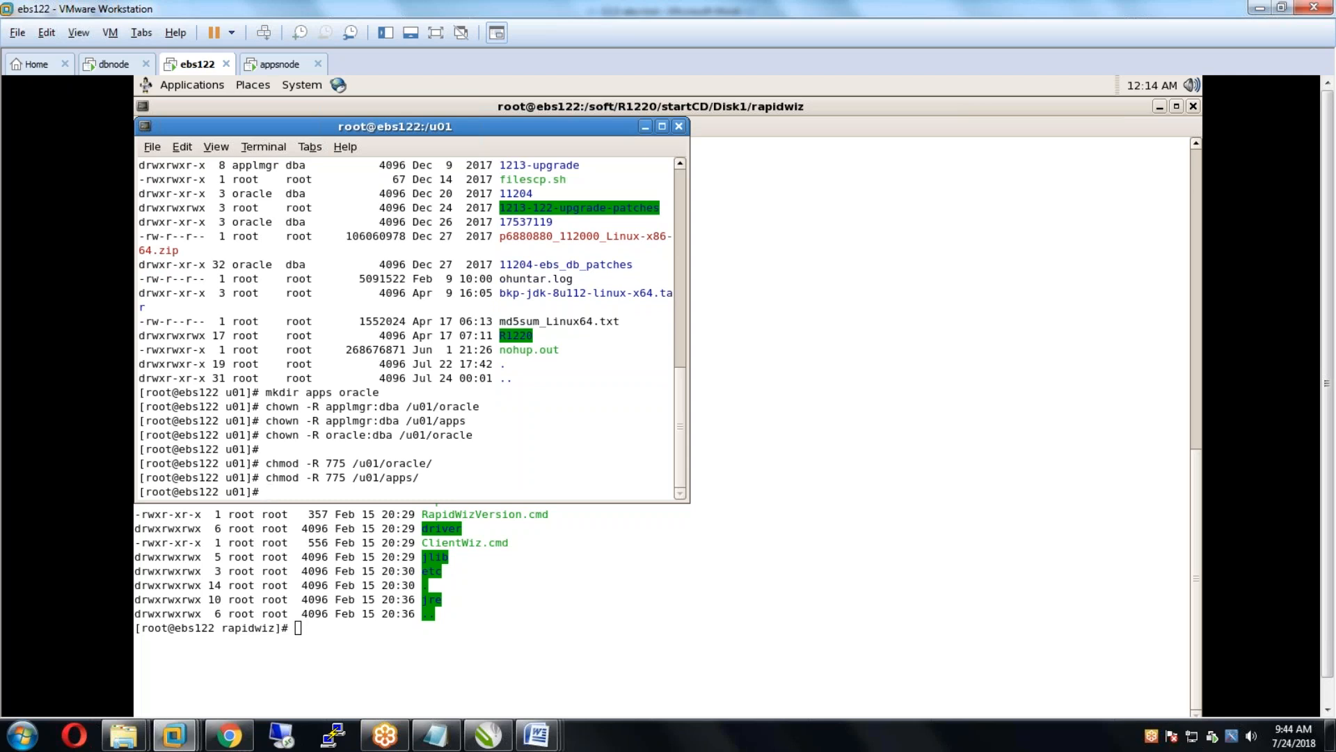
- Display the contents of /etc/oraInst.loc to check the inventory location
text(cat /etc/ora)
key(Tab)
key(Tab)
key(Tab)
key(Tab)
text(I)
key(Tab)
key(Return)
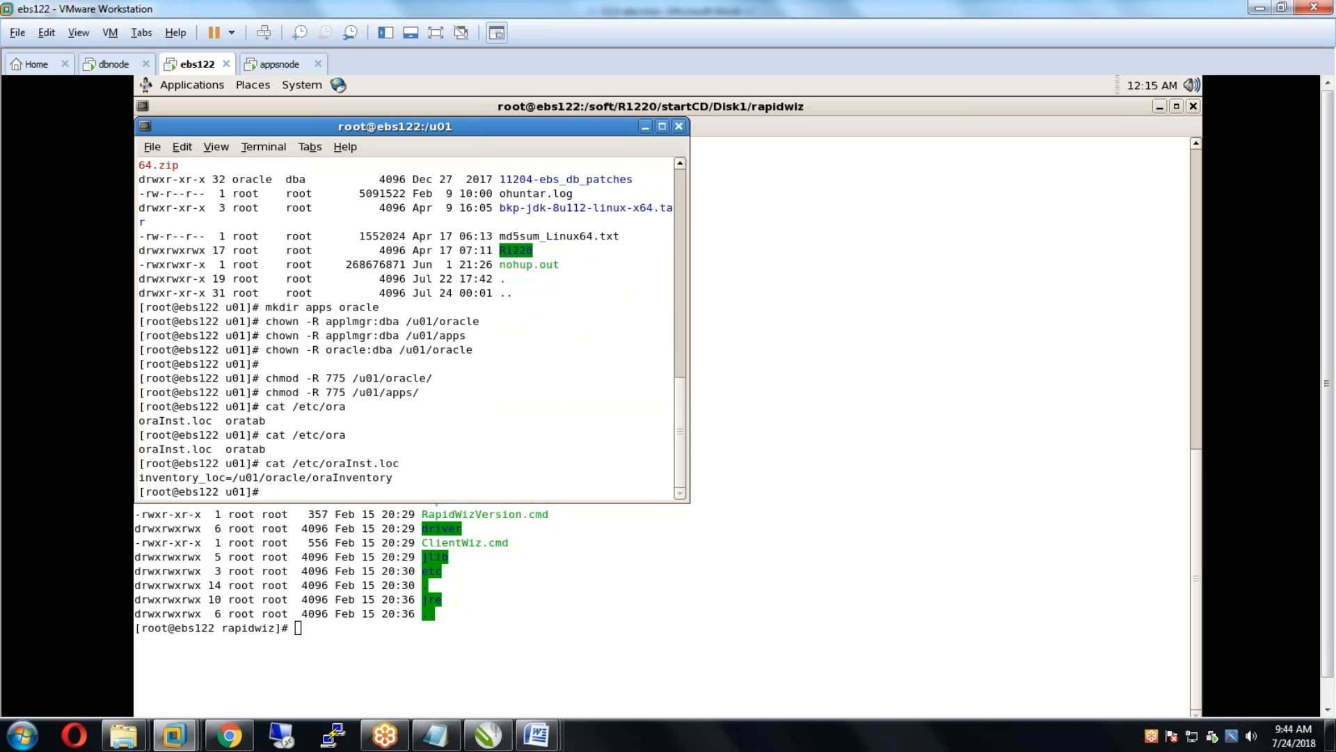
- Return to the terminal in the rapidwiz directory and launch the installer with ./rapidwiz
click(555, 618)
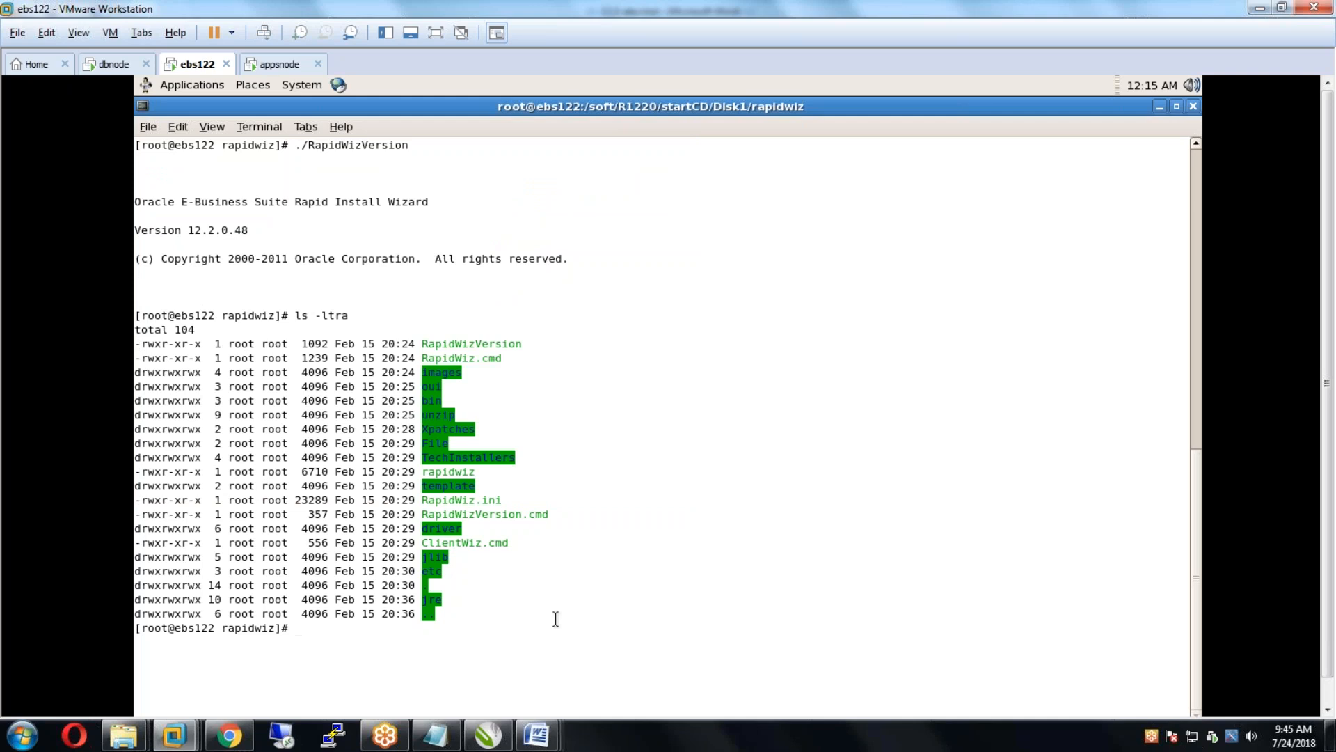
text(./rapidwiz)
key(Return)
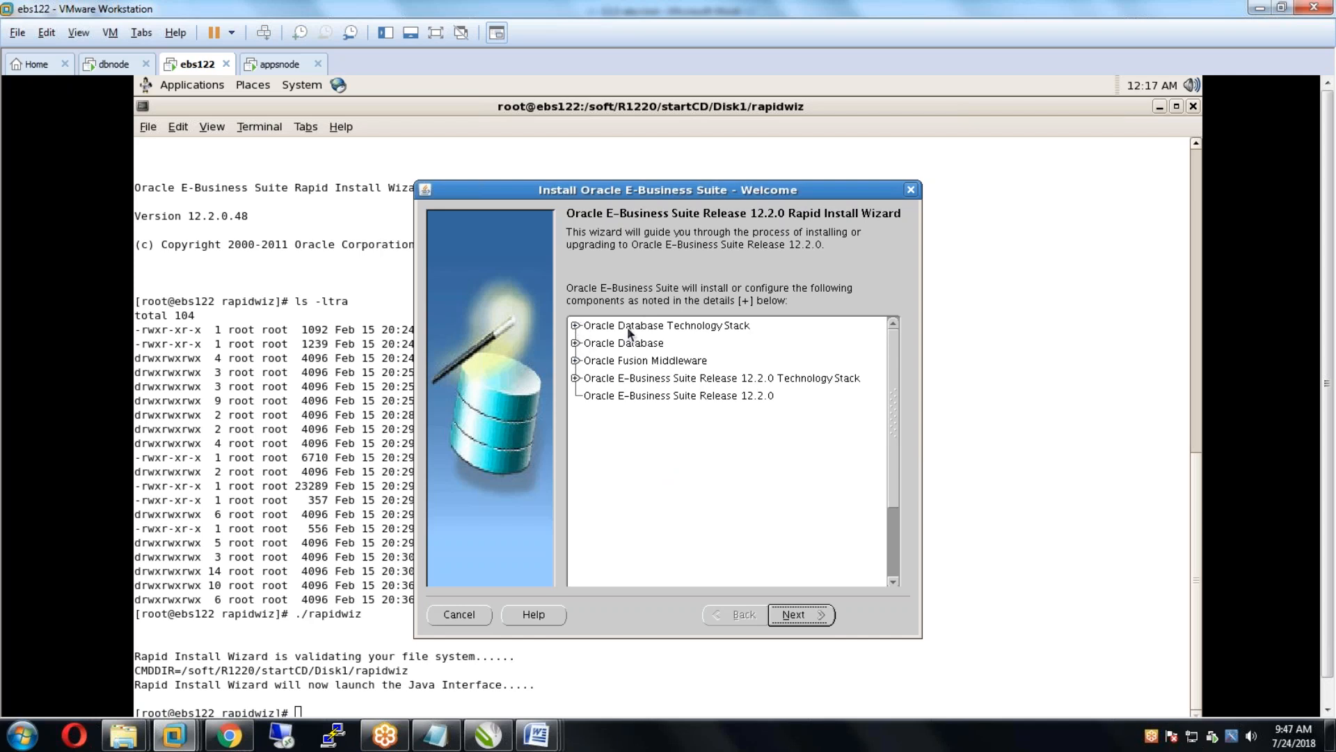
- Expand every component group on the Welcome screen for review, and proceed with Install Oracle E-Business Suite Release 12.2.0 without Express Install
click(575, 325)
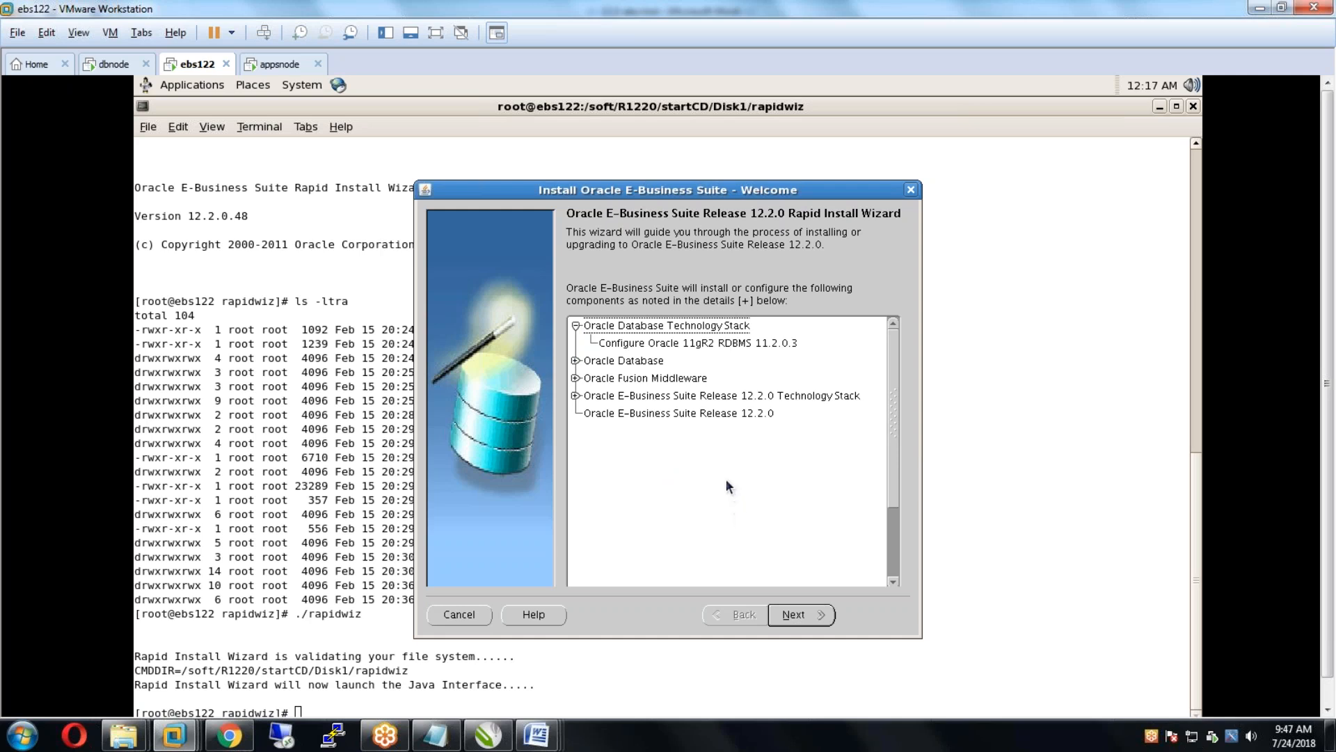
click(575, 360)
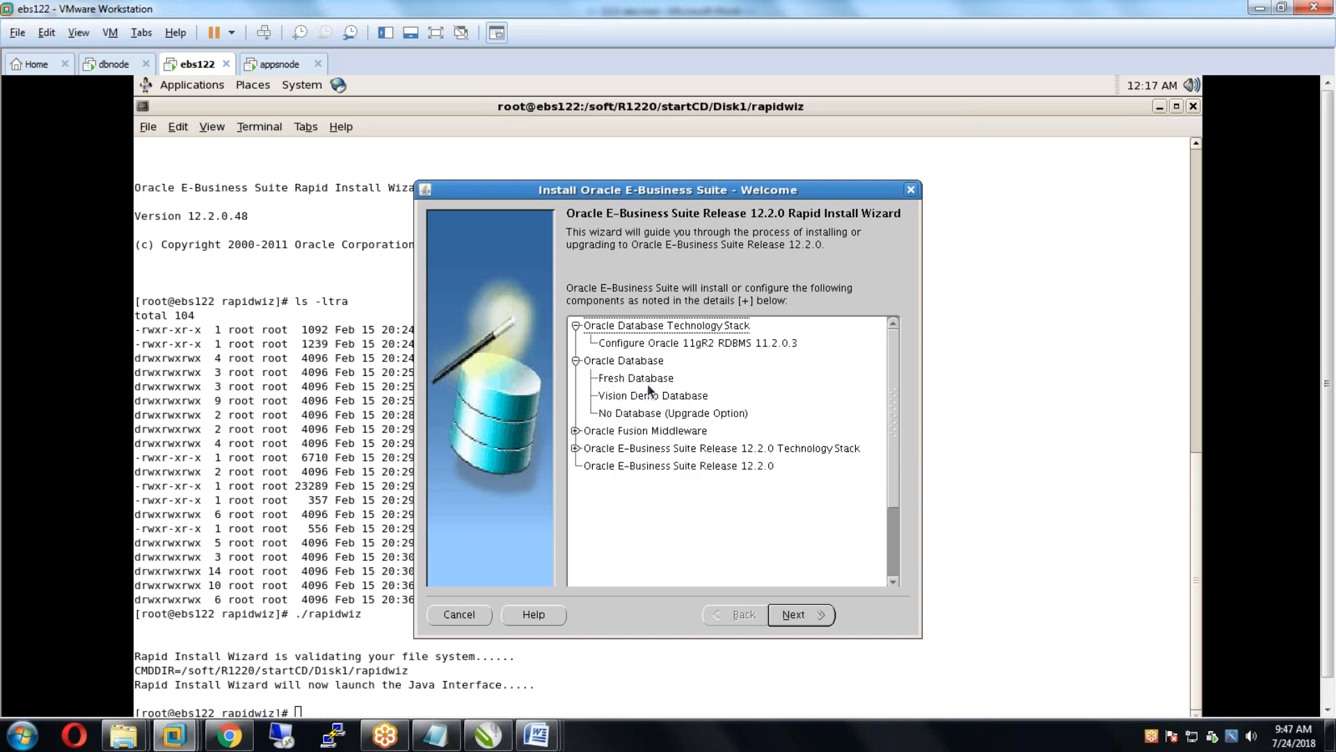
click(574, 430)
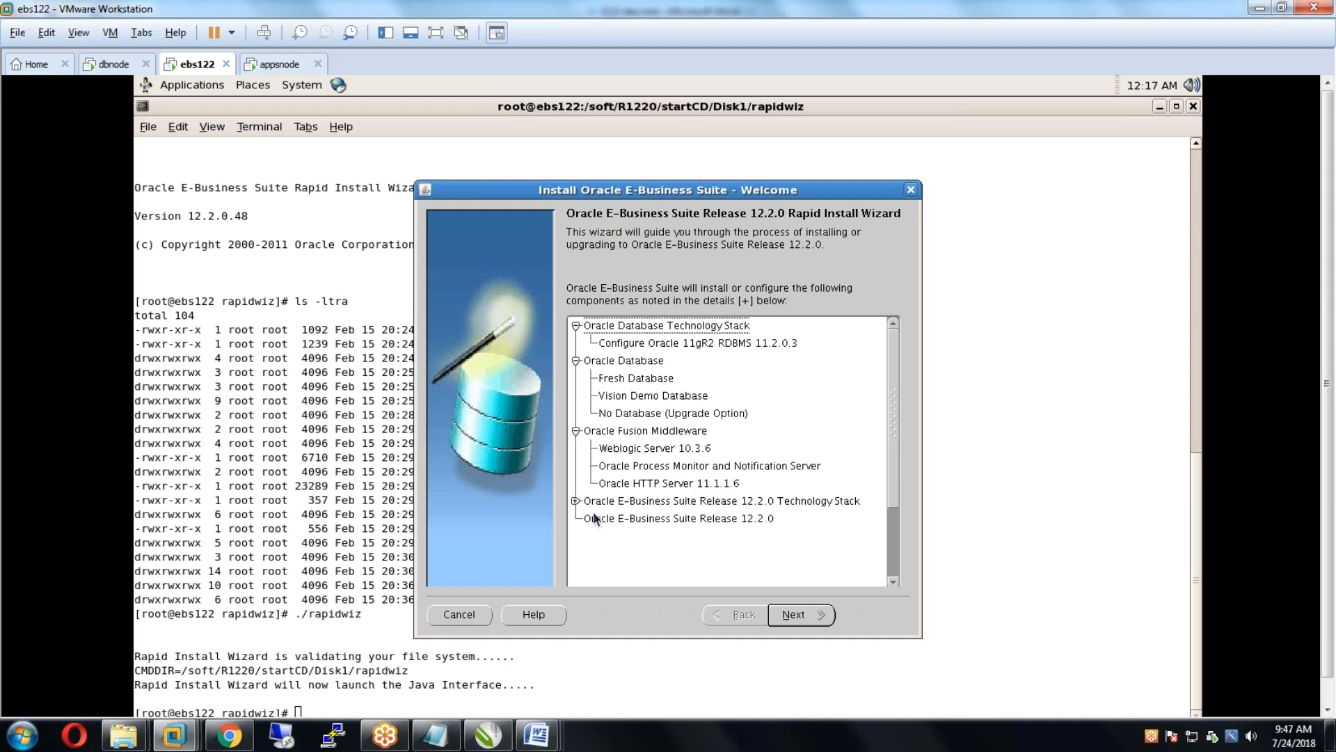
click(575, 501)
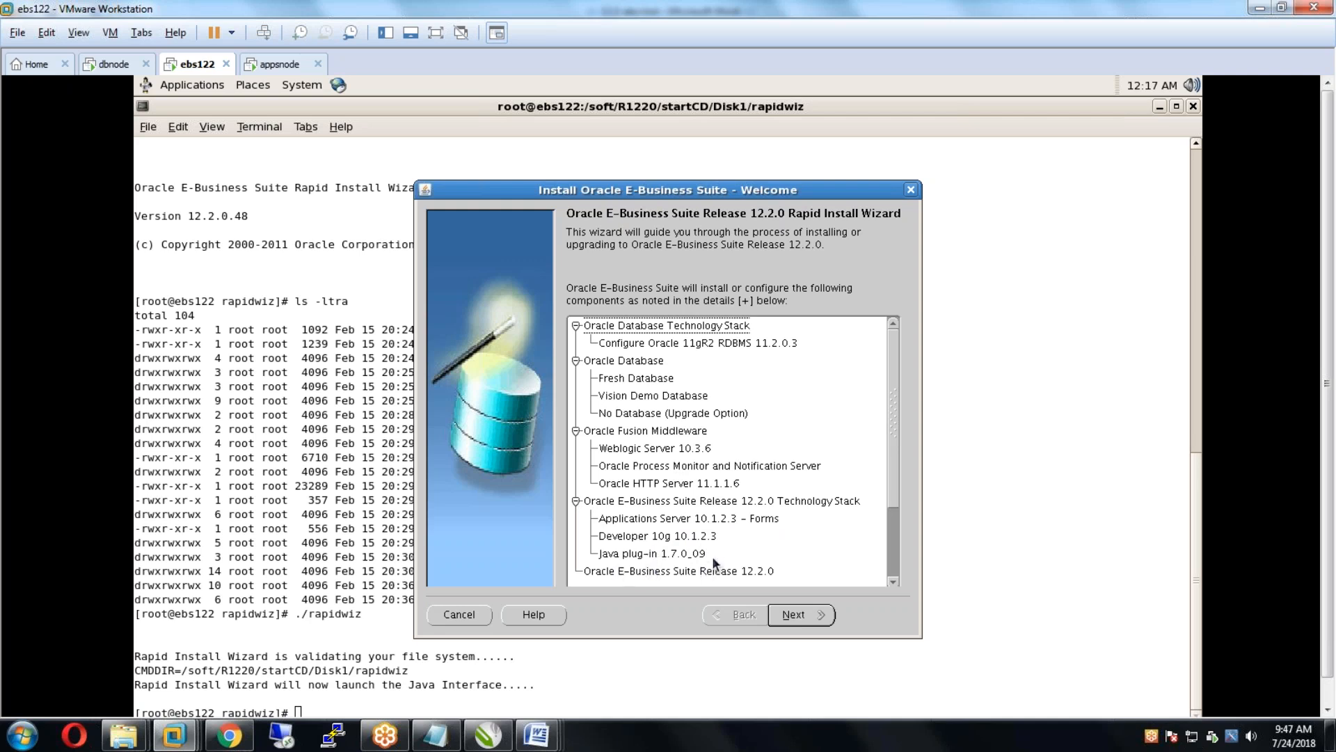
click(793, 613)
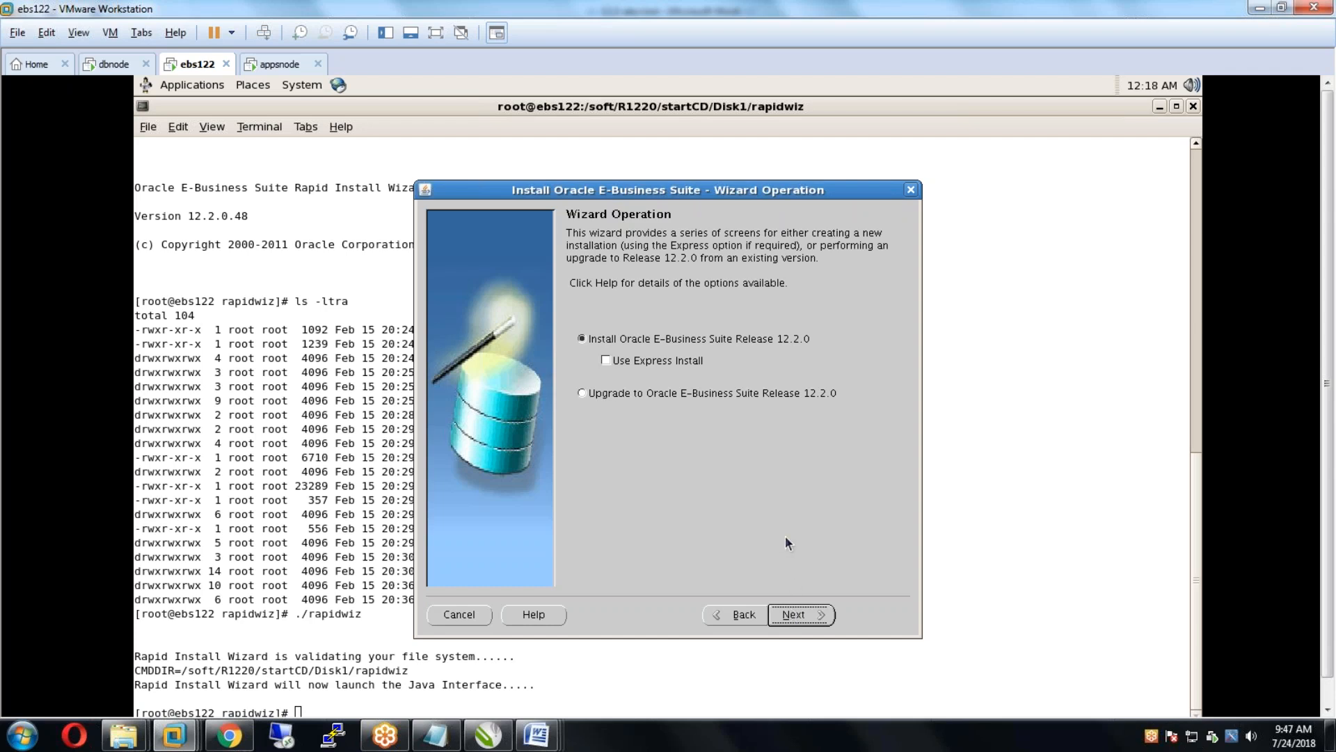
click(799, 615)
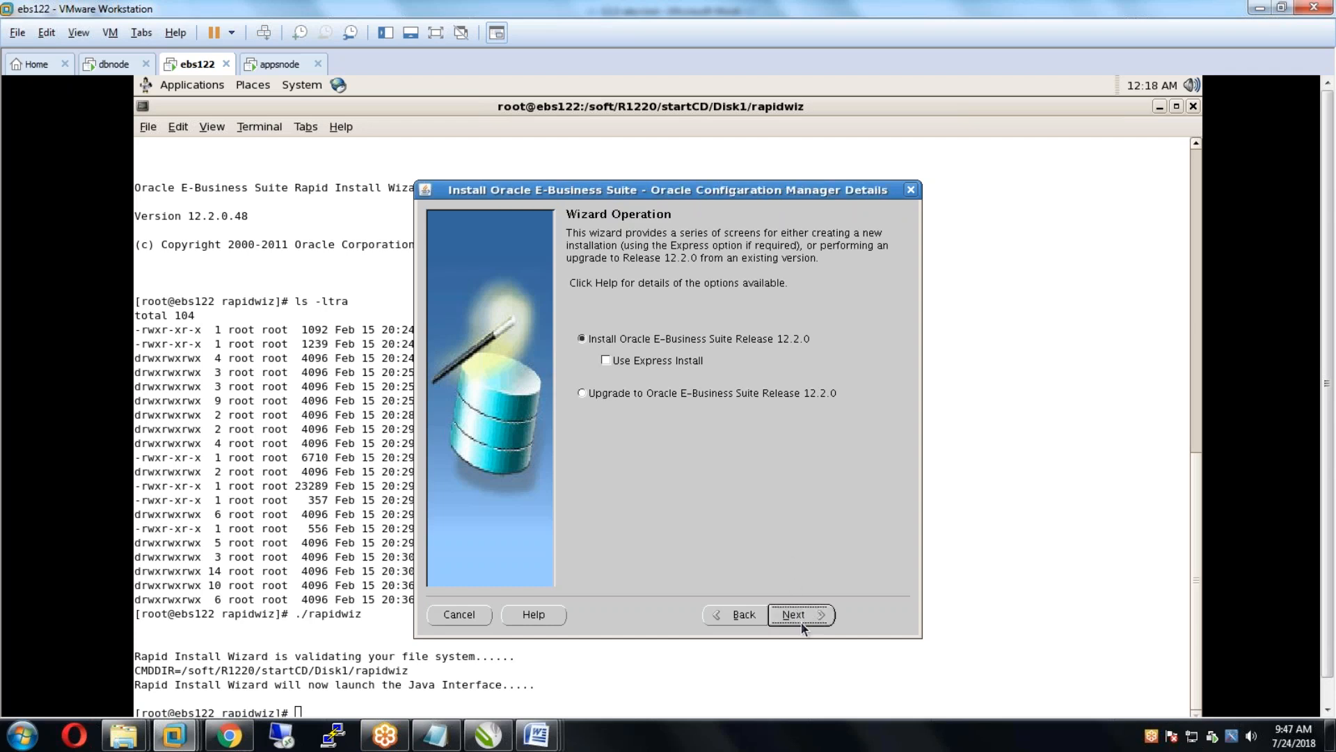
- Decline security updates via My Oracle Support without giving an email address, and continue with Create a new configuration
click(605, 336)
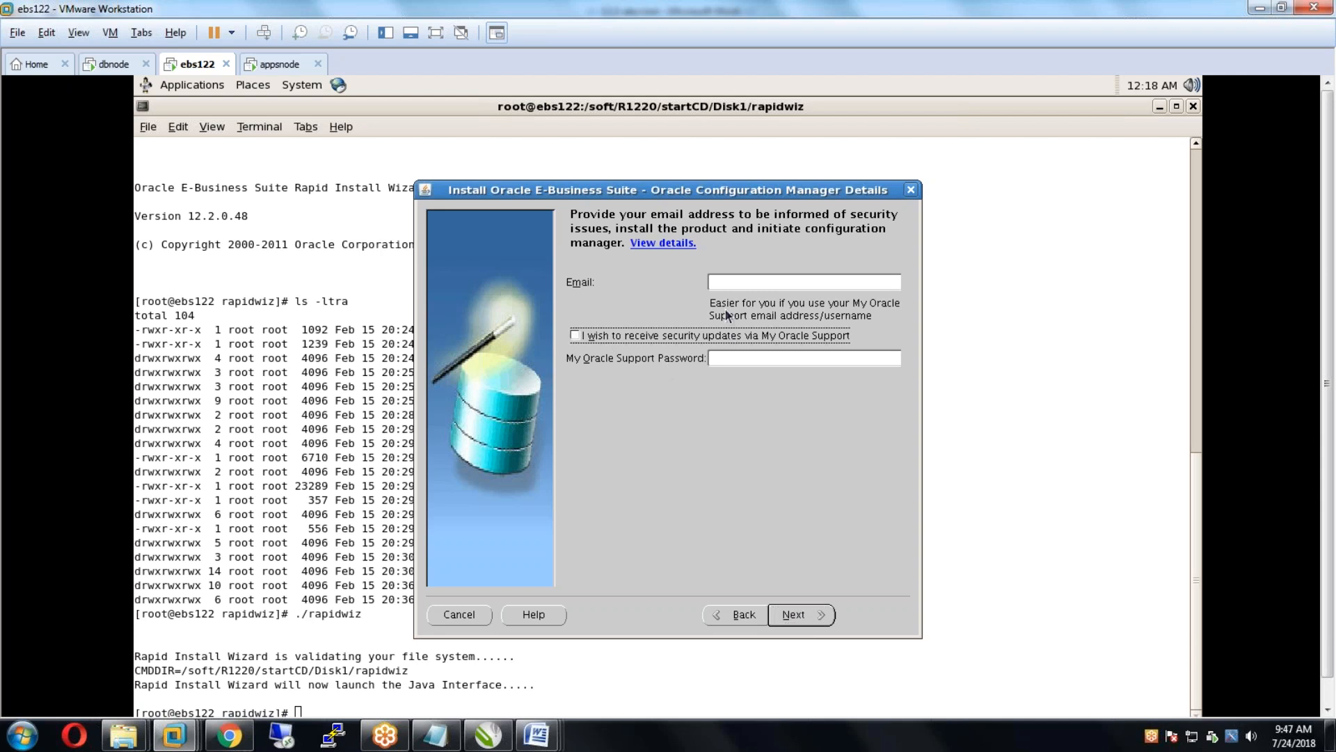
click(802, 616)
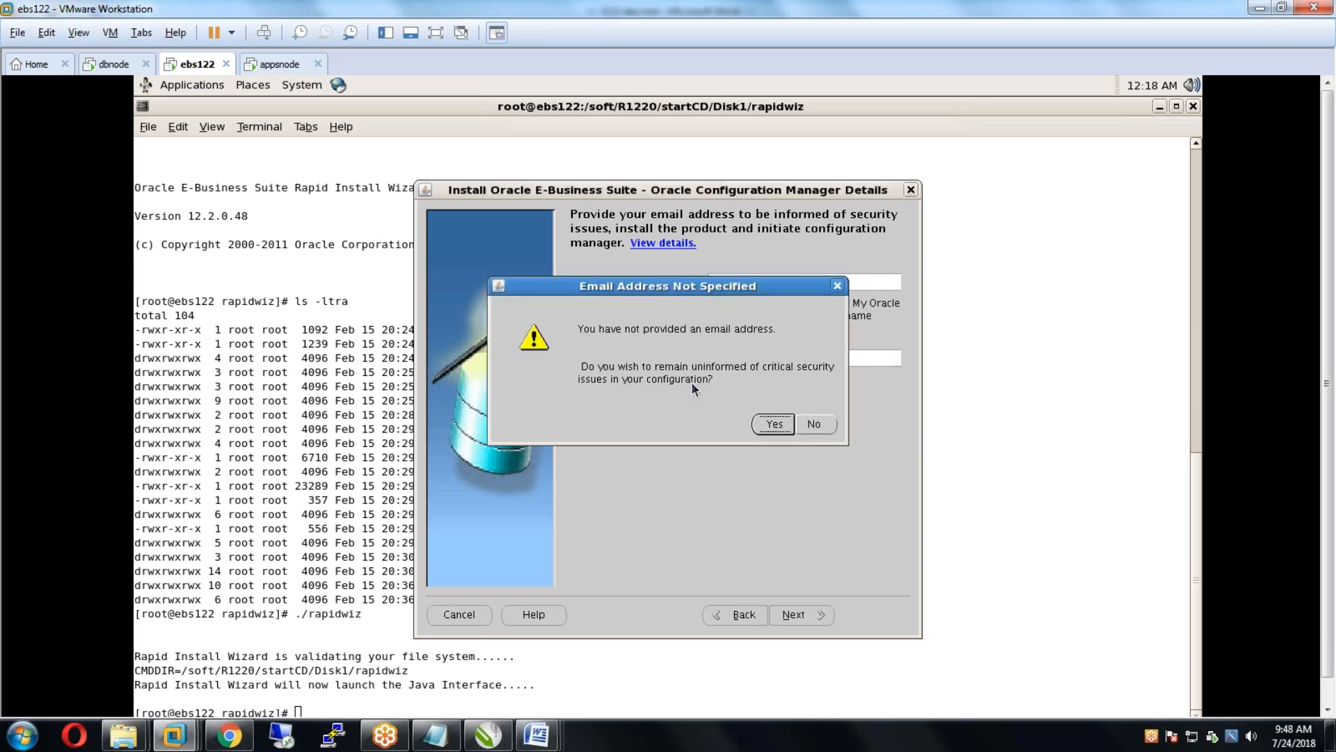
click(774, 424)
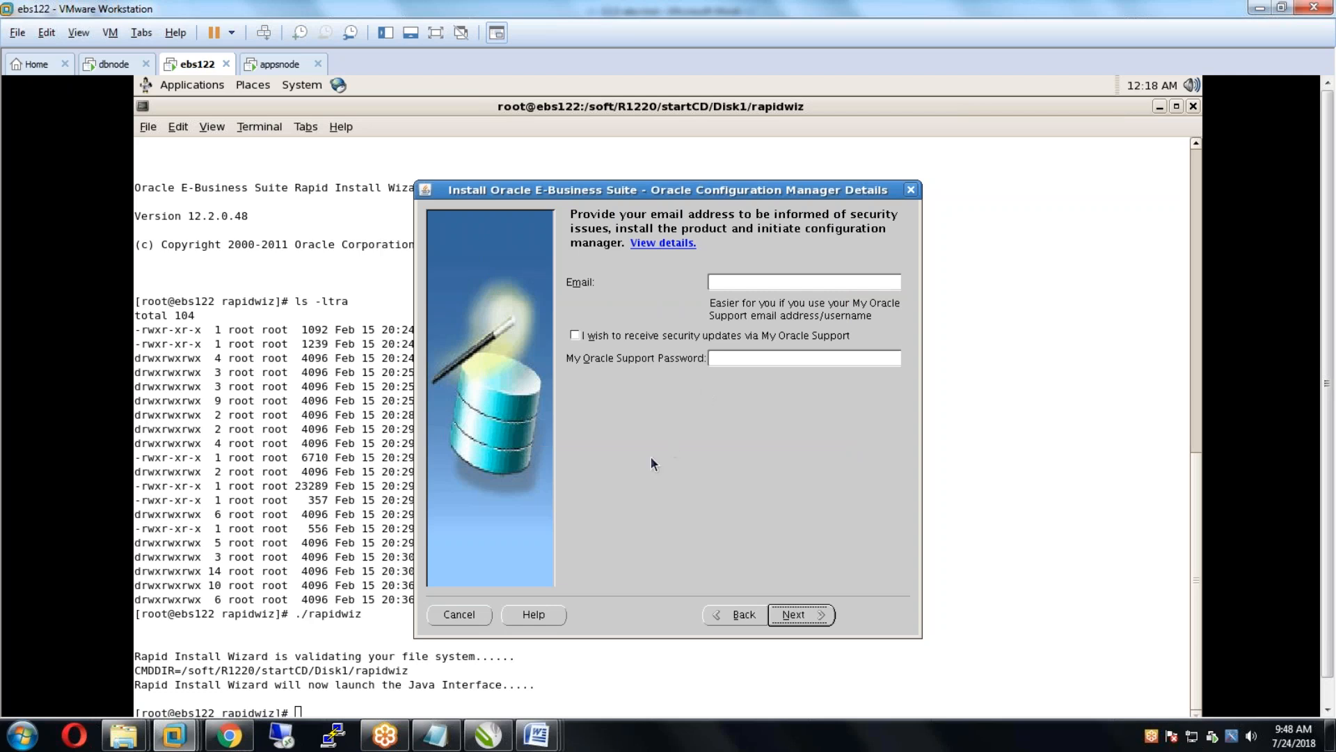
click(804, 615)
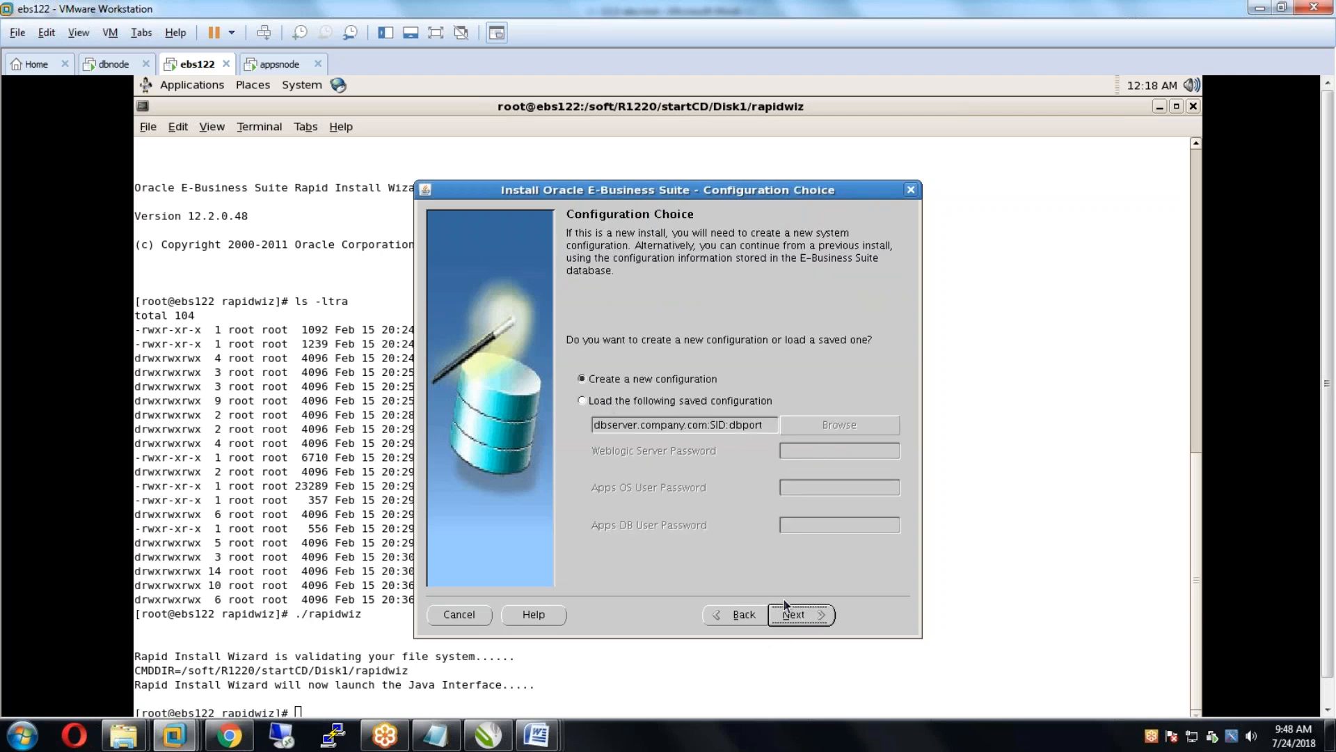
click(810, 617)
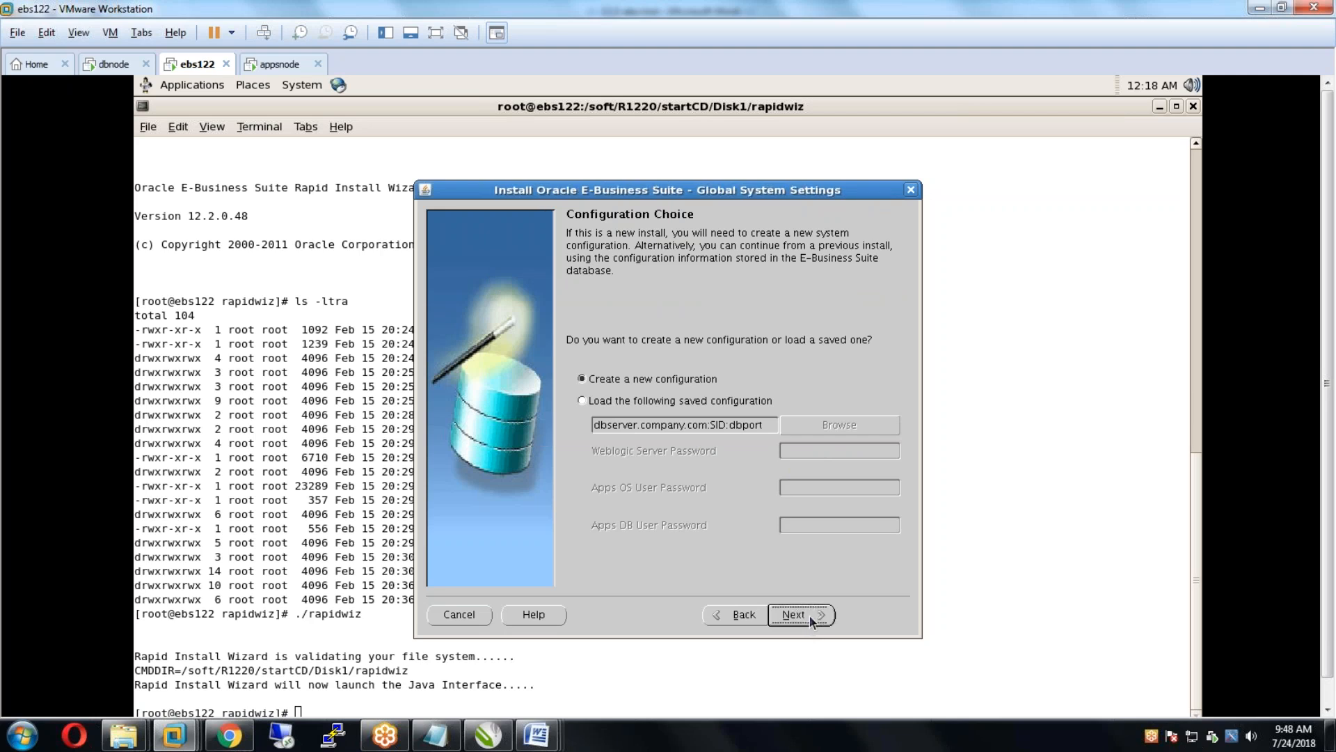
- Preview the database node settings, and return to the Wizard Operation page
click(810, 618)
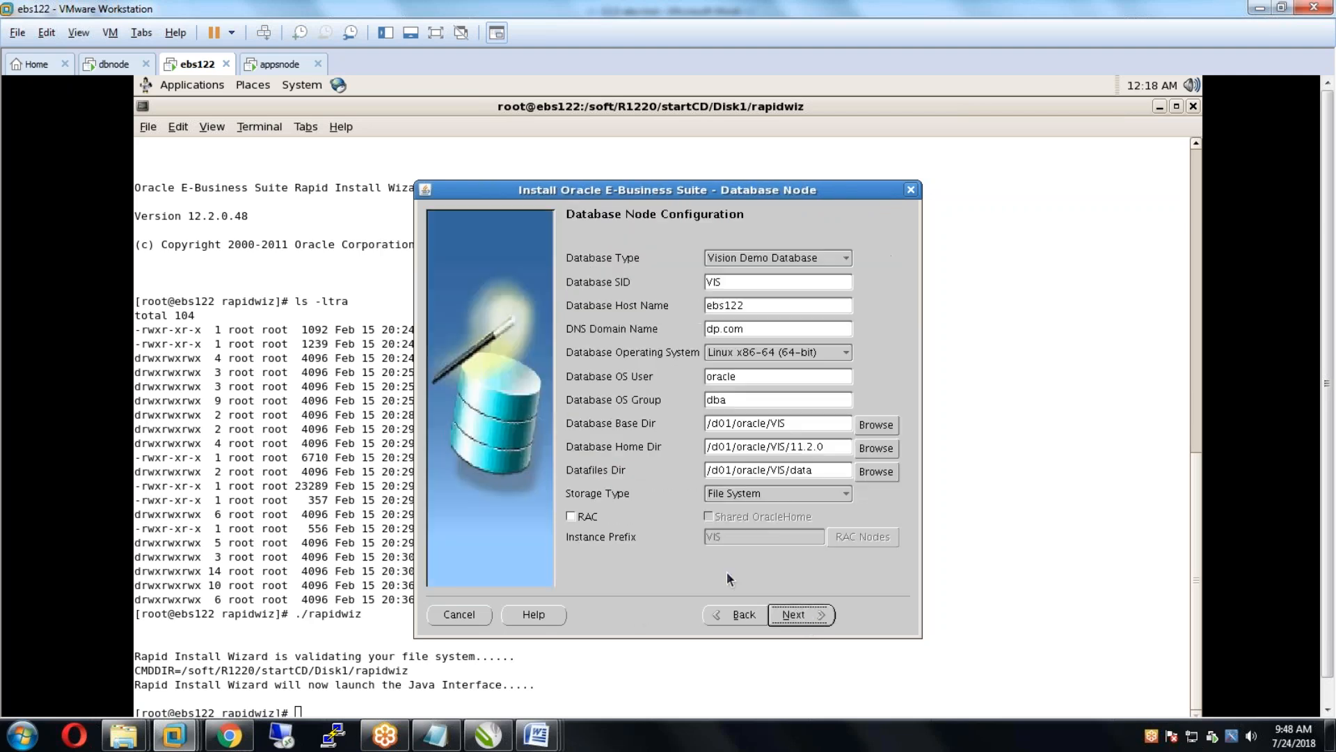
click(724, 615)
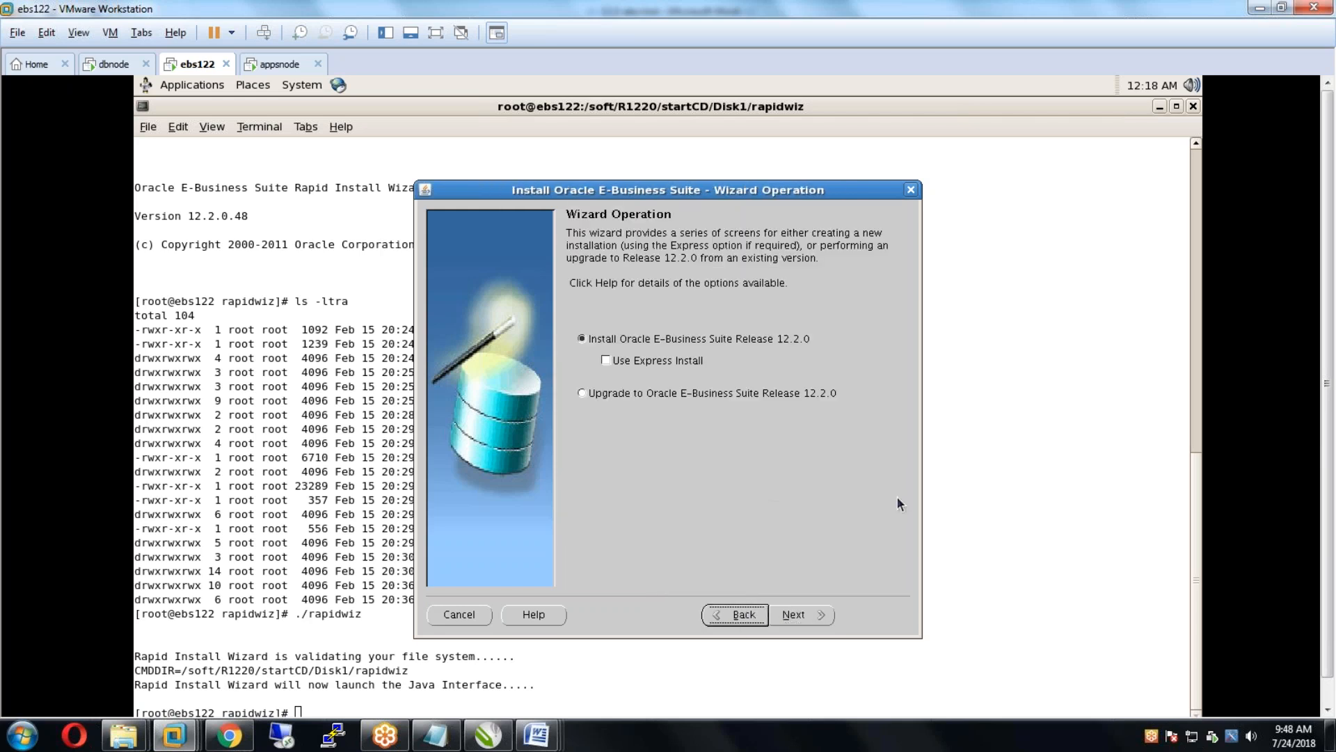
- Continue with the 12.2.0 install, decline security updates without giving an email address, and keep Create a new configuration
click(791, 616)
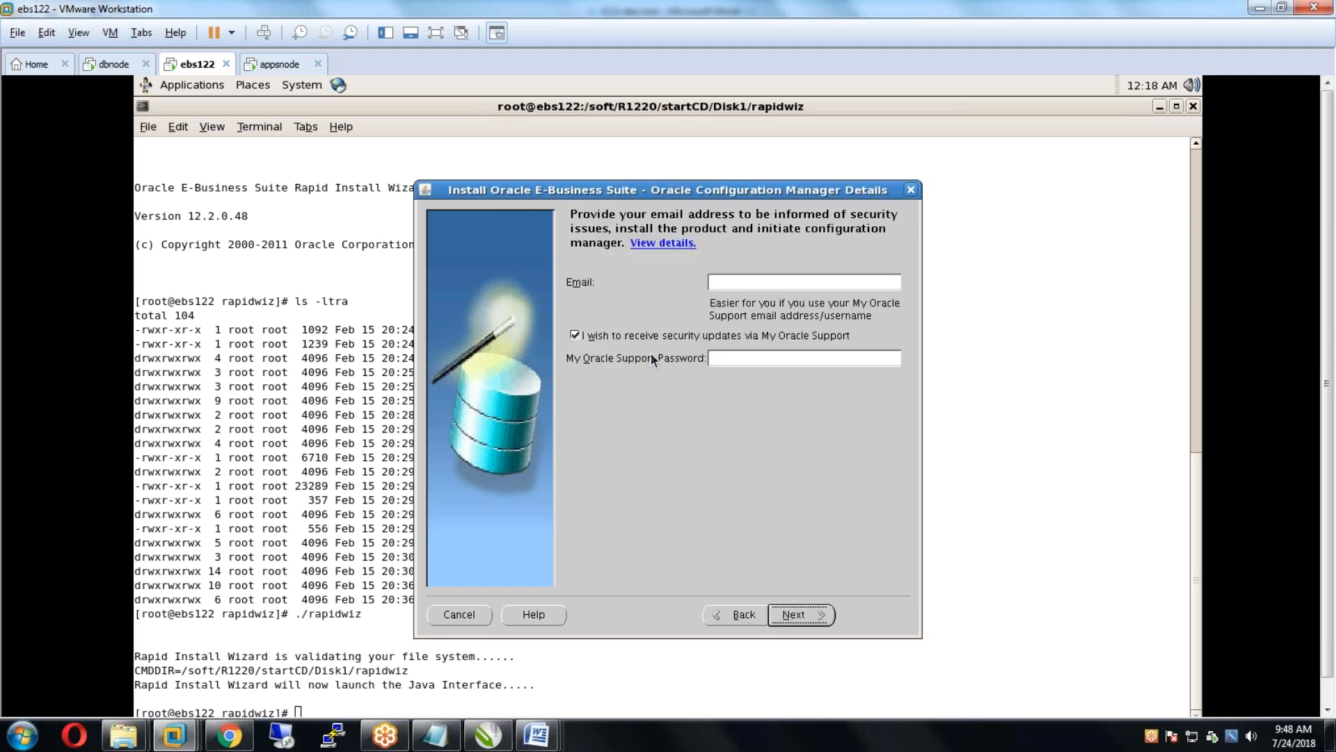
click(652, 337)
click(798, 614)
click(799, 614)
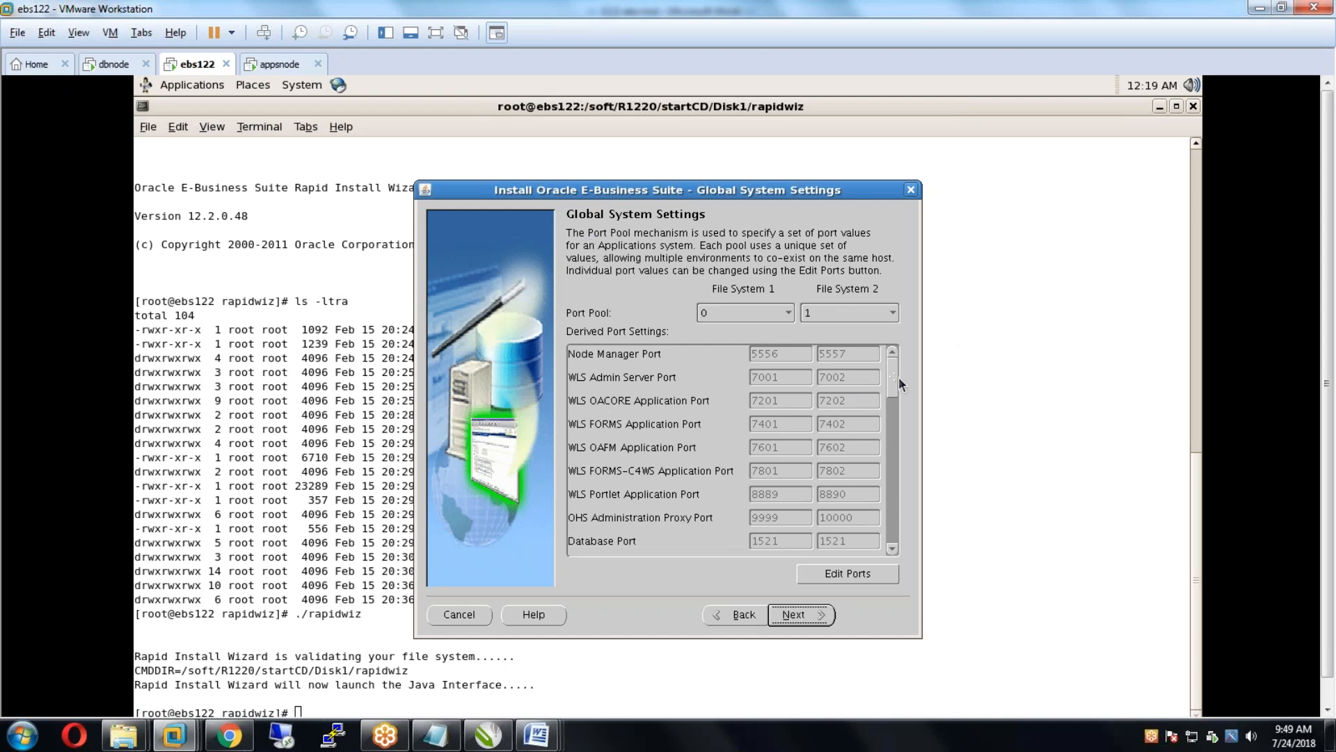
- Review the derived port settings for port pools 0 and 1, and accept them for both file systems
scroll(879, 387, down, 1)
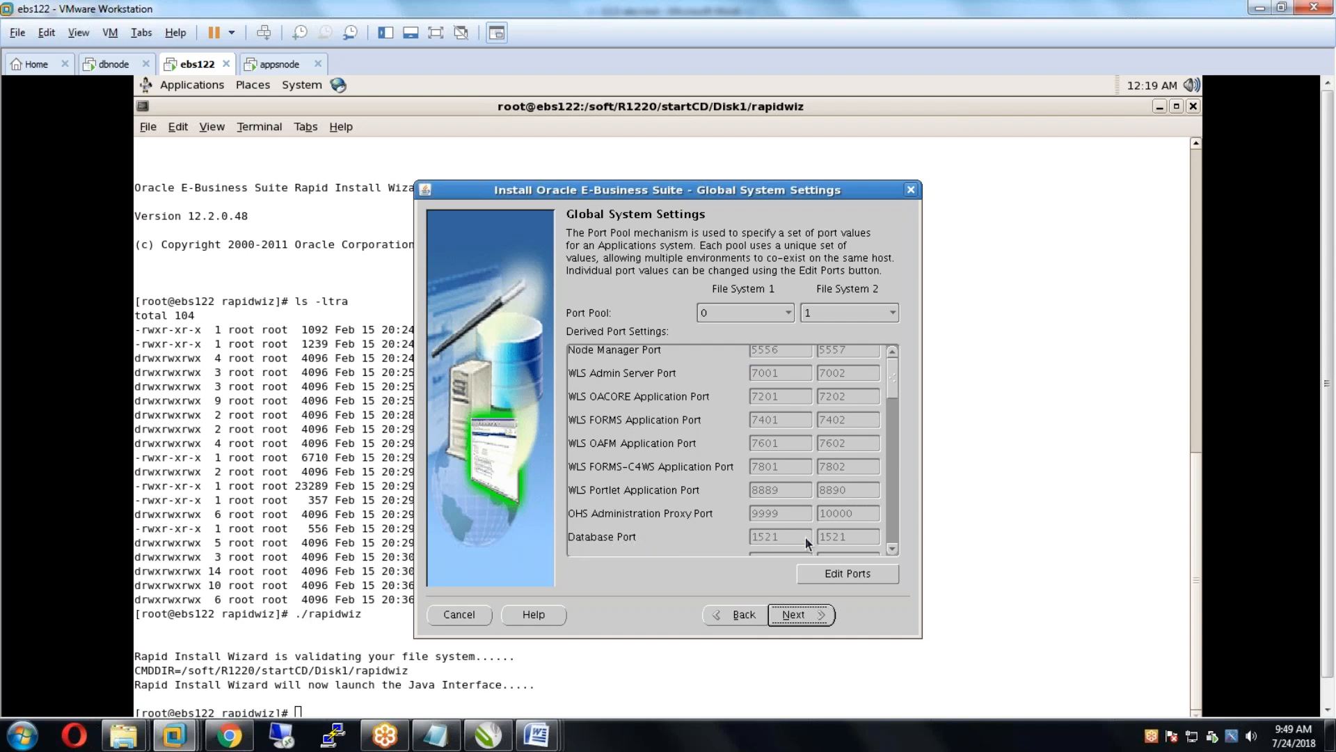
drag(893, 376, 894, 412)
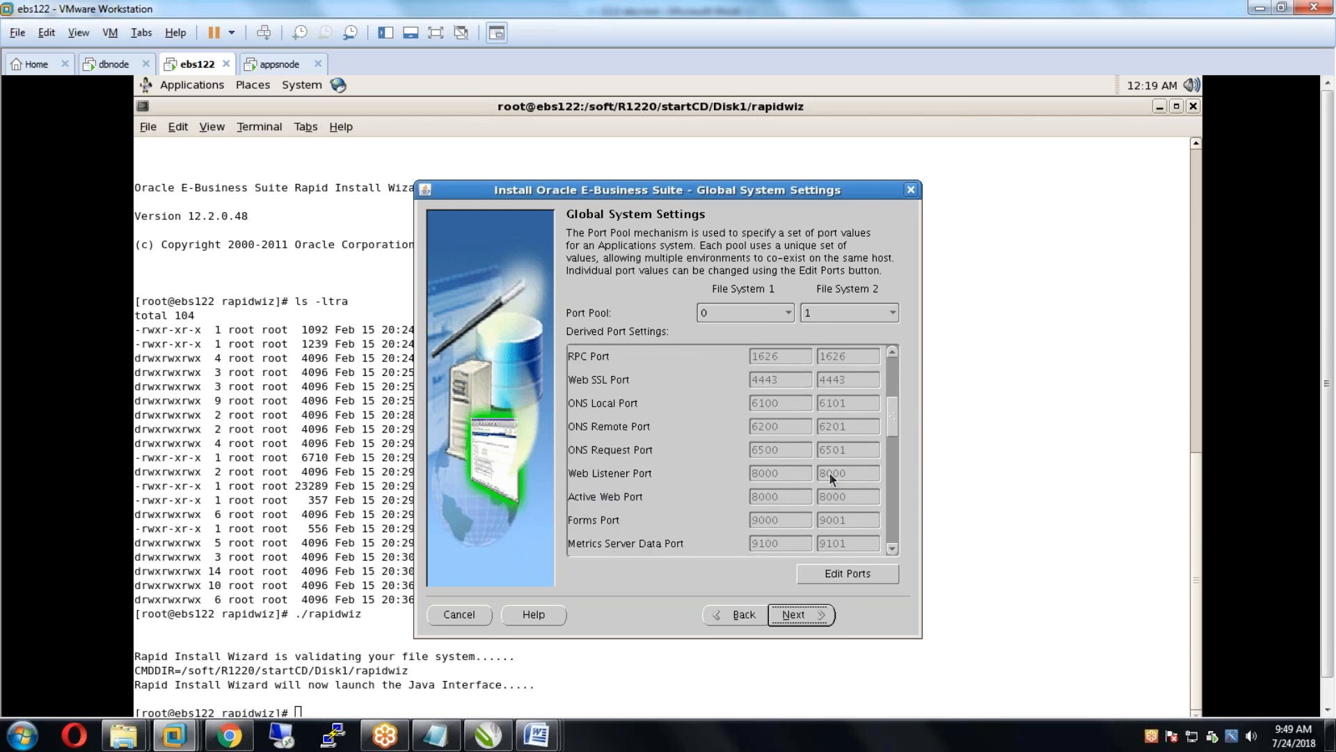
drag(894, 418, 891, 512)
click(818, 613)
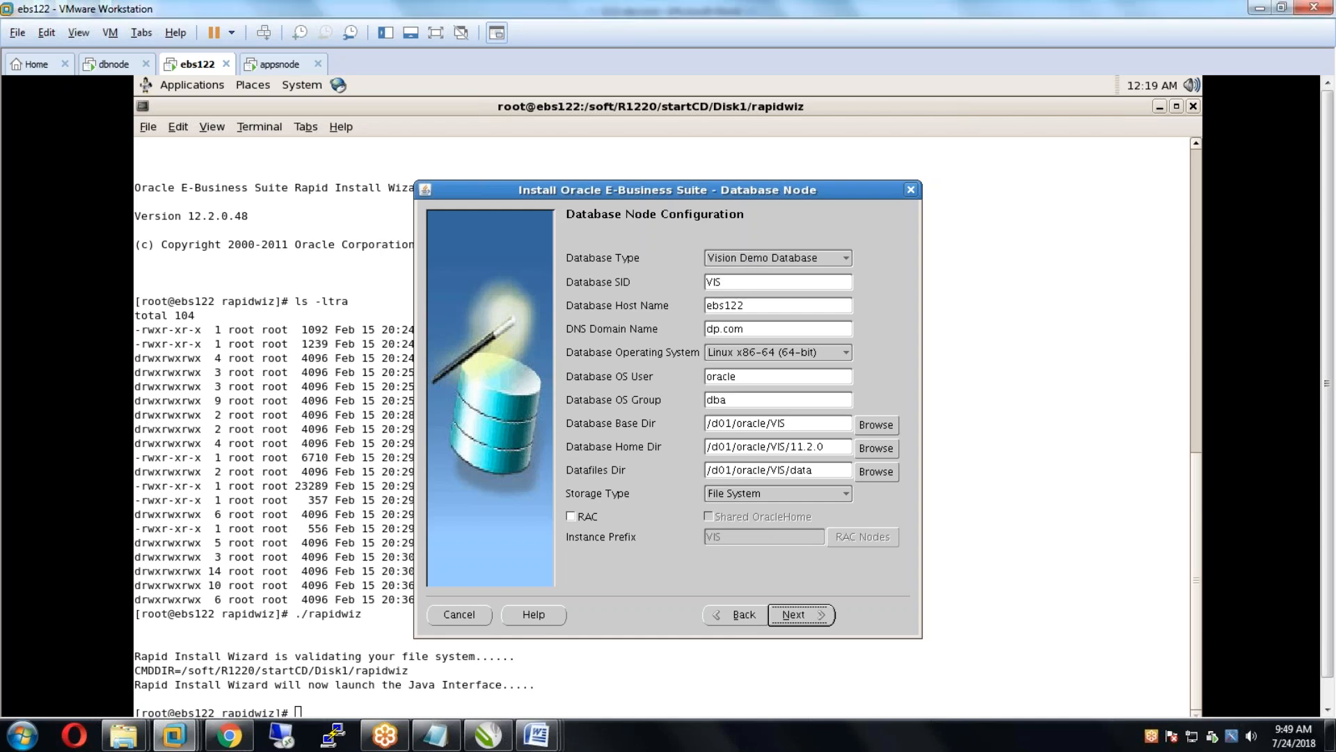
- Set the database type to Fresh Database
click(844, 259)
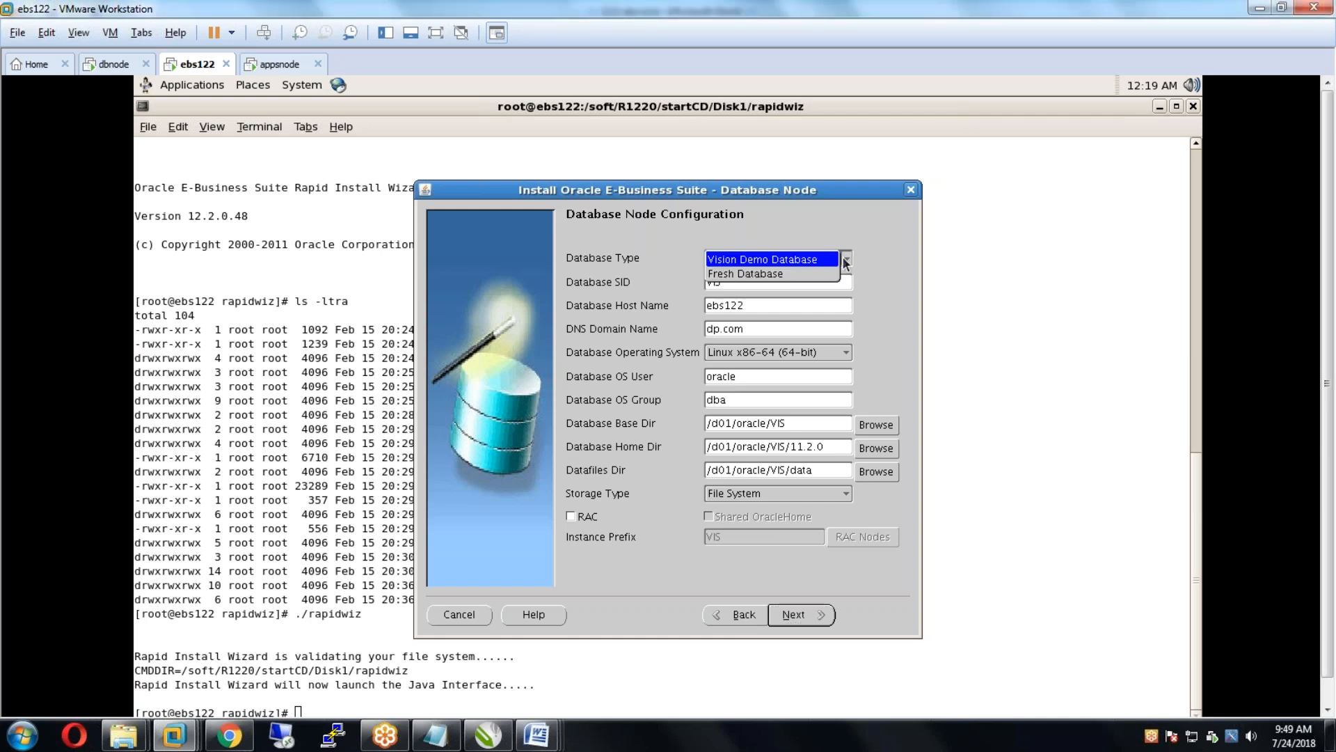
click(784, 274)
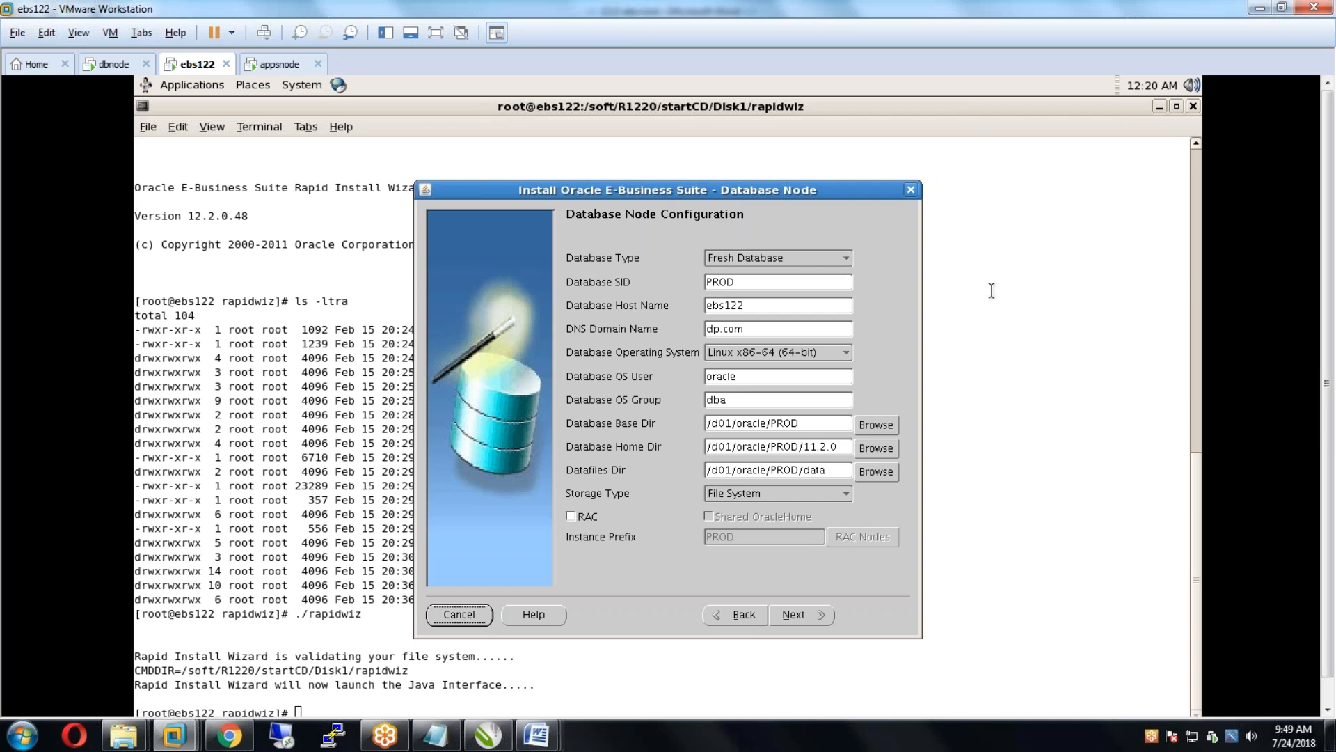
click(991, 290)
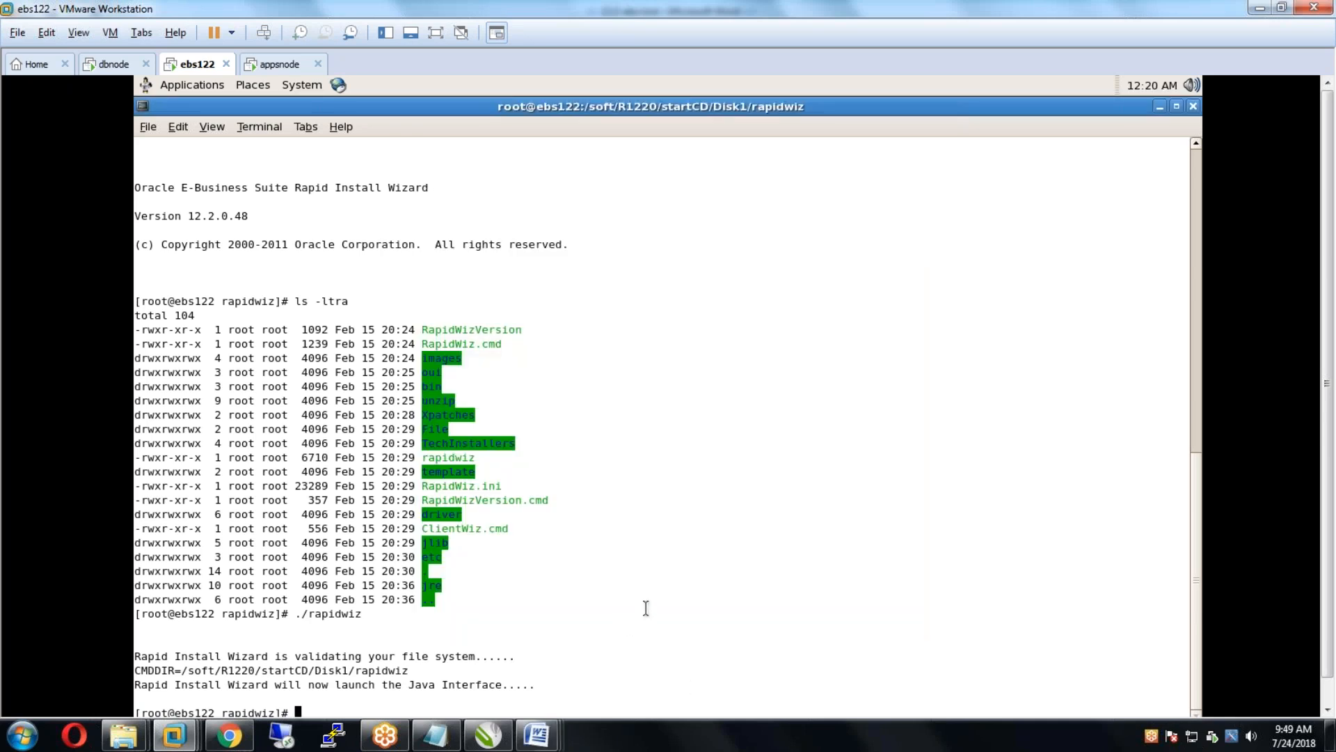
key(alt+Tab)
- Check the database SID and host name, and set the Database Base Dir to /u01/oracle/PROD
drag(760, 282, 673, 282)
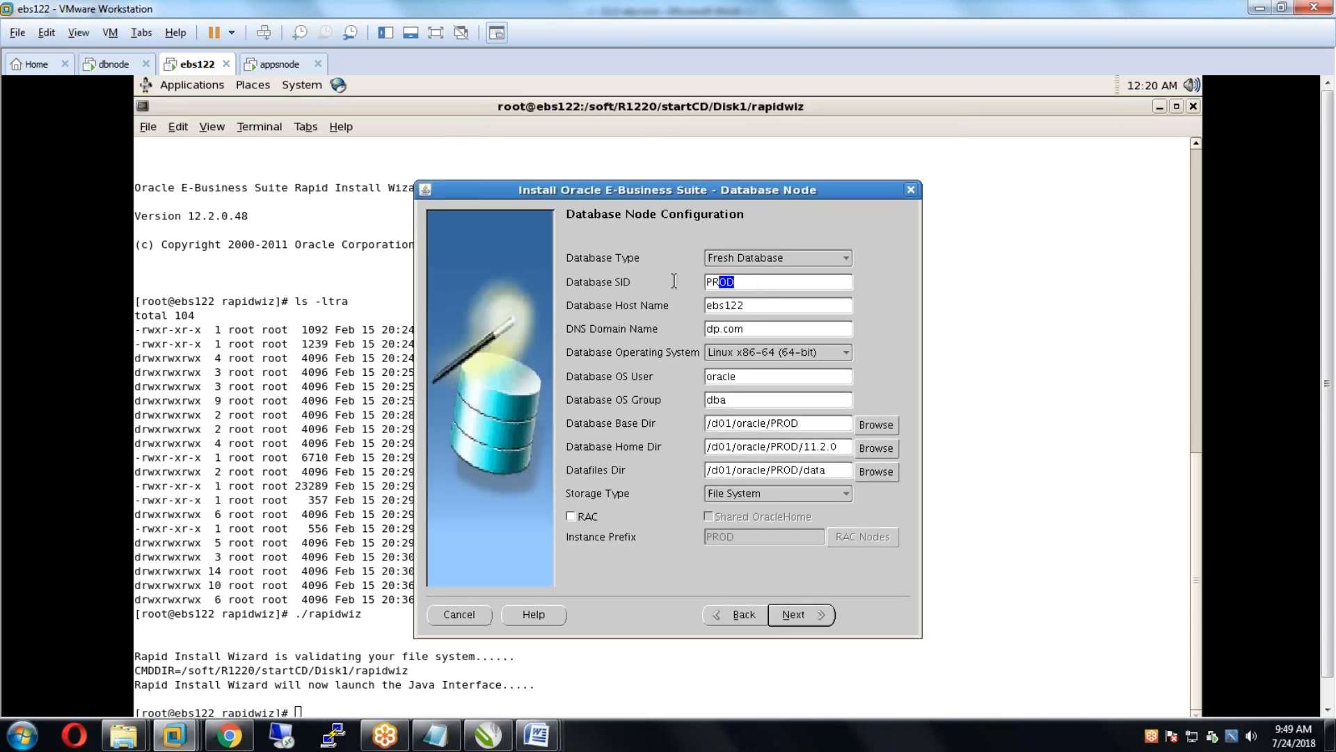
drag(767, 304, 707, 304)
drag(724, 423, 742, 423)
click(734, 423)
key(BackSpace)
text(u)
key(Tab)
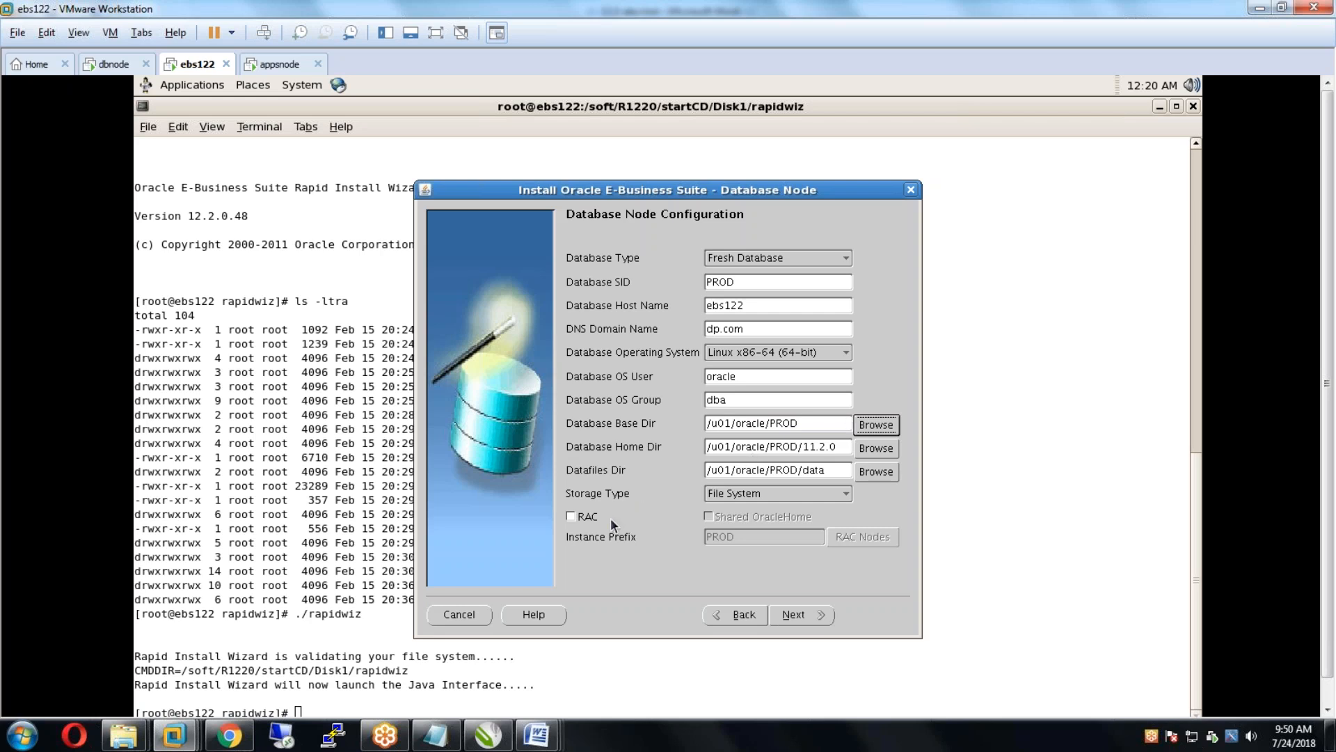
- Try enabling RAC and selecting its cluster nodes with instance prefix PROD, and switch RAC back off
click(588, 517)
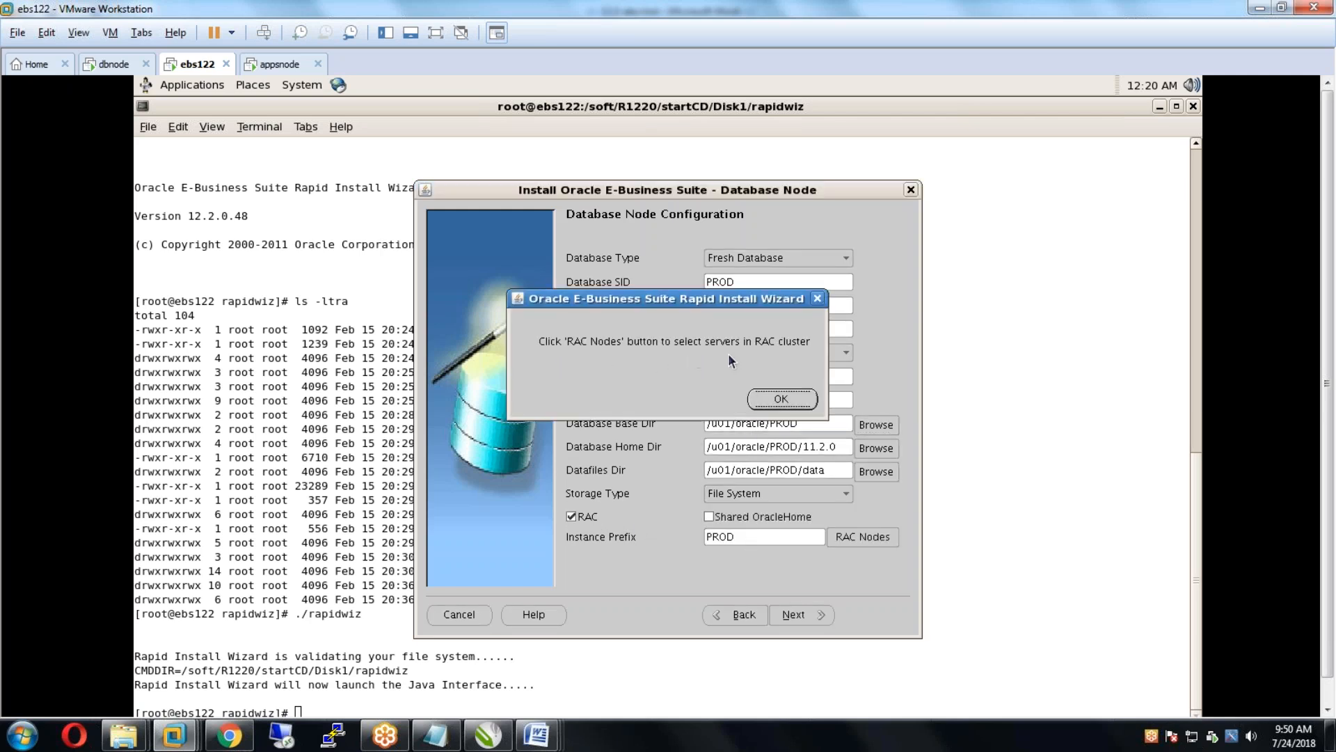
click(779, 400)
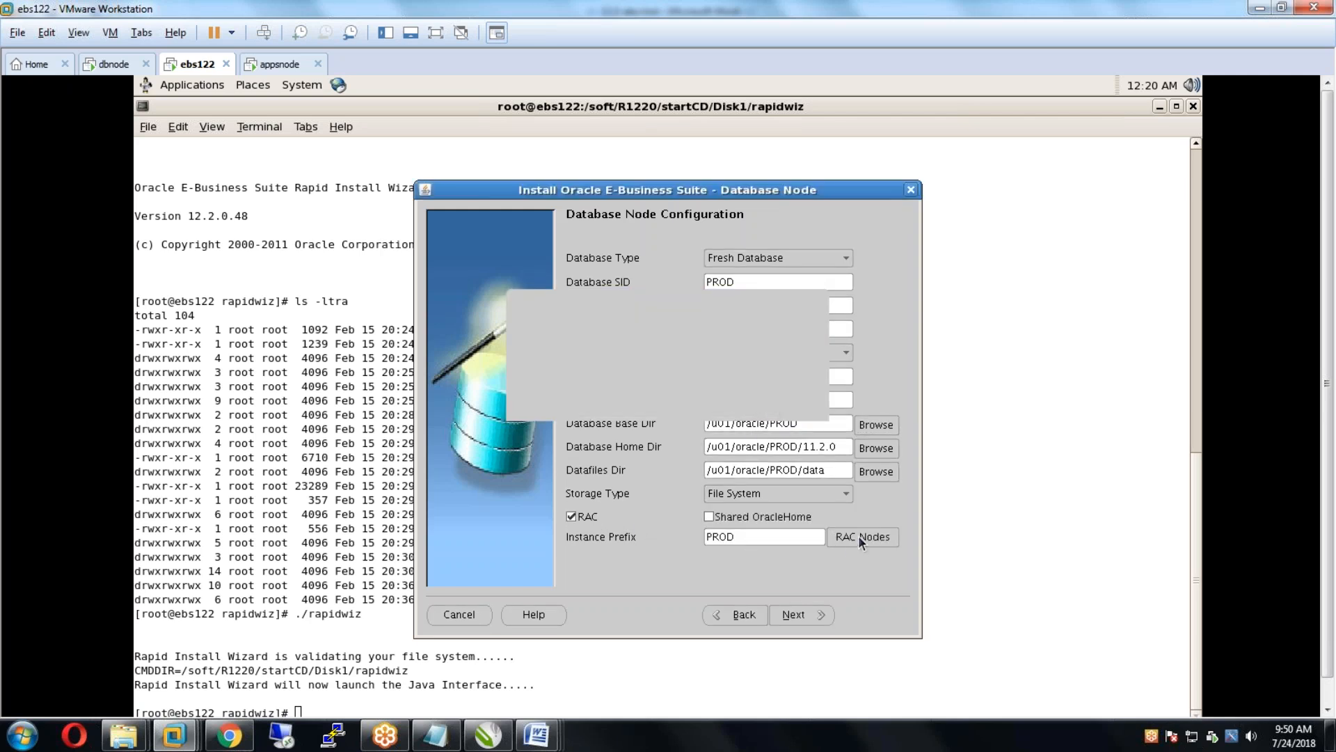
click(867, 541)
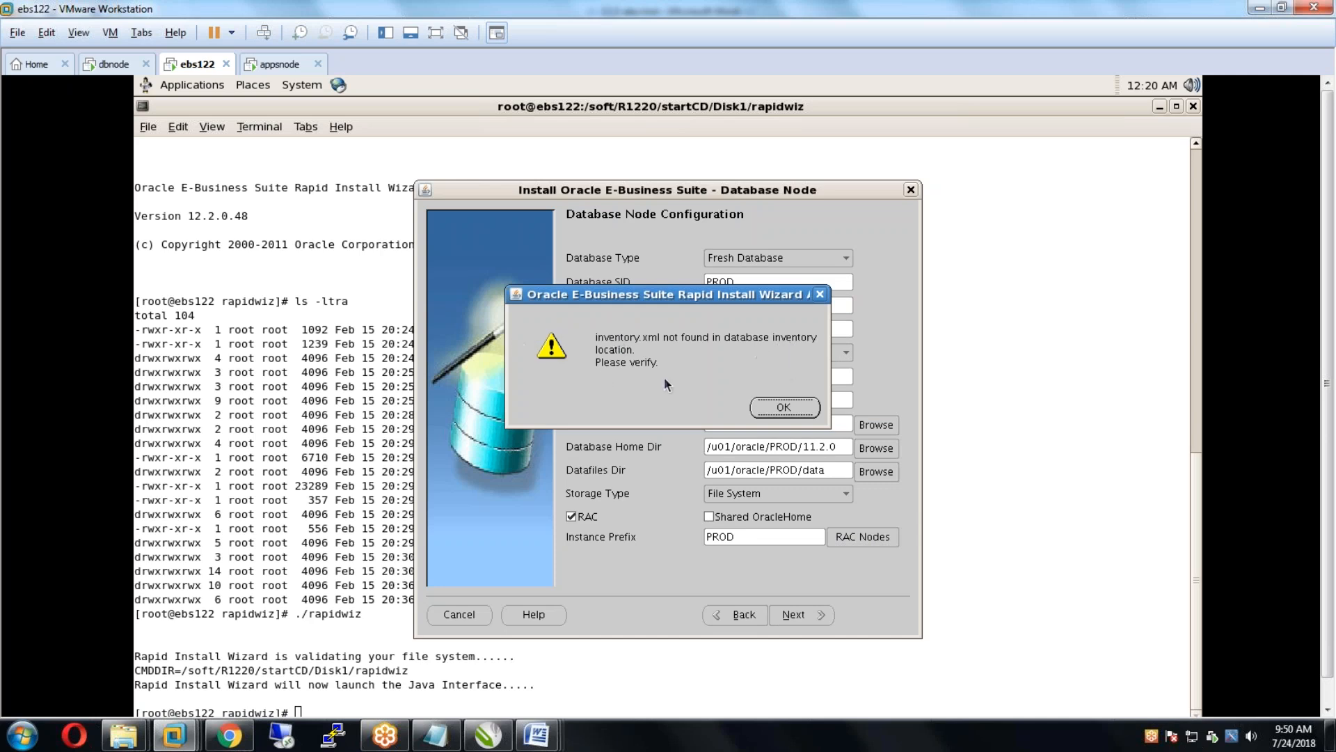
click(784, 406)
click(780, 407)
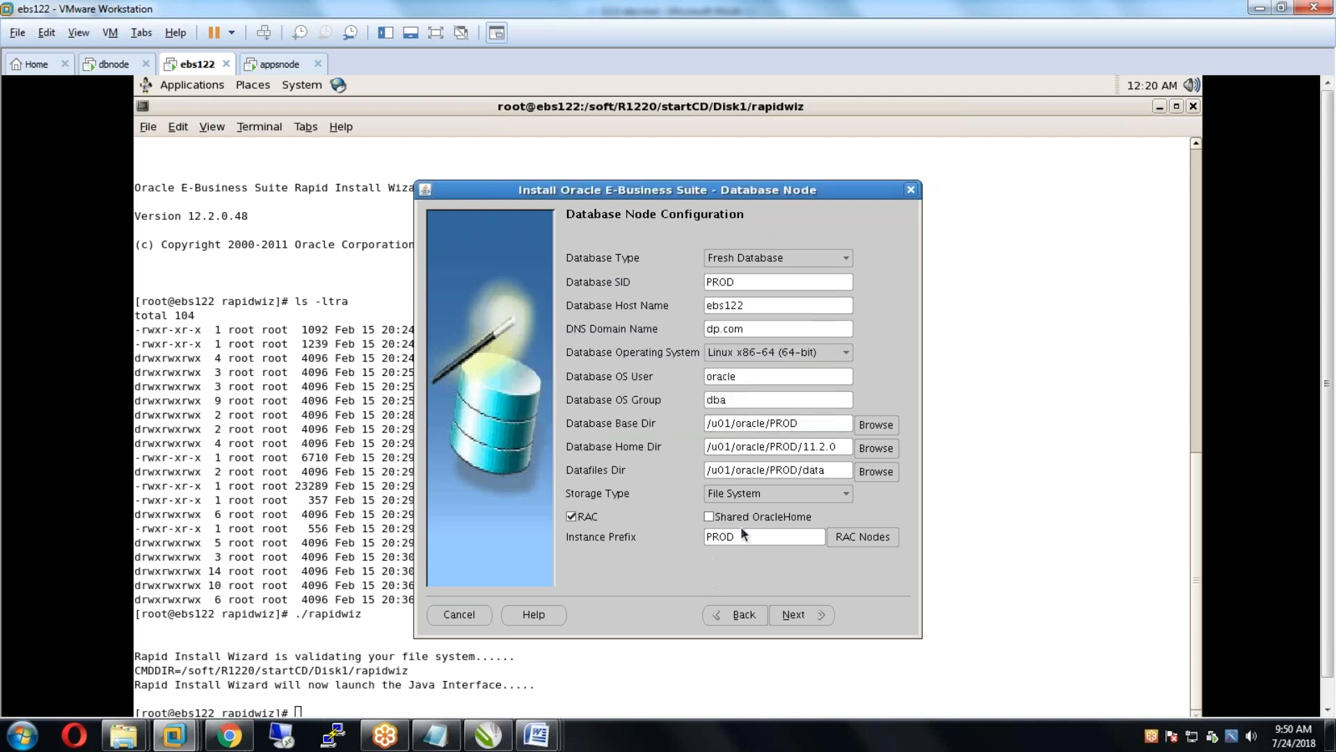
drag(749, 537, 691, 542)
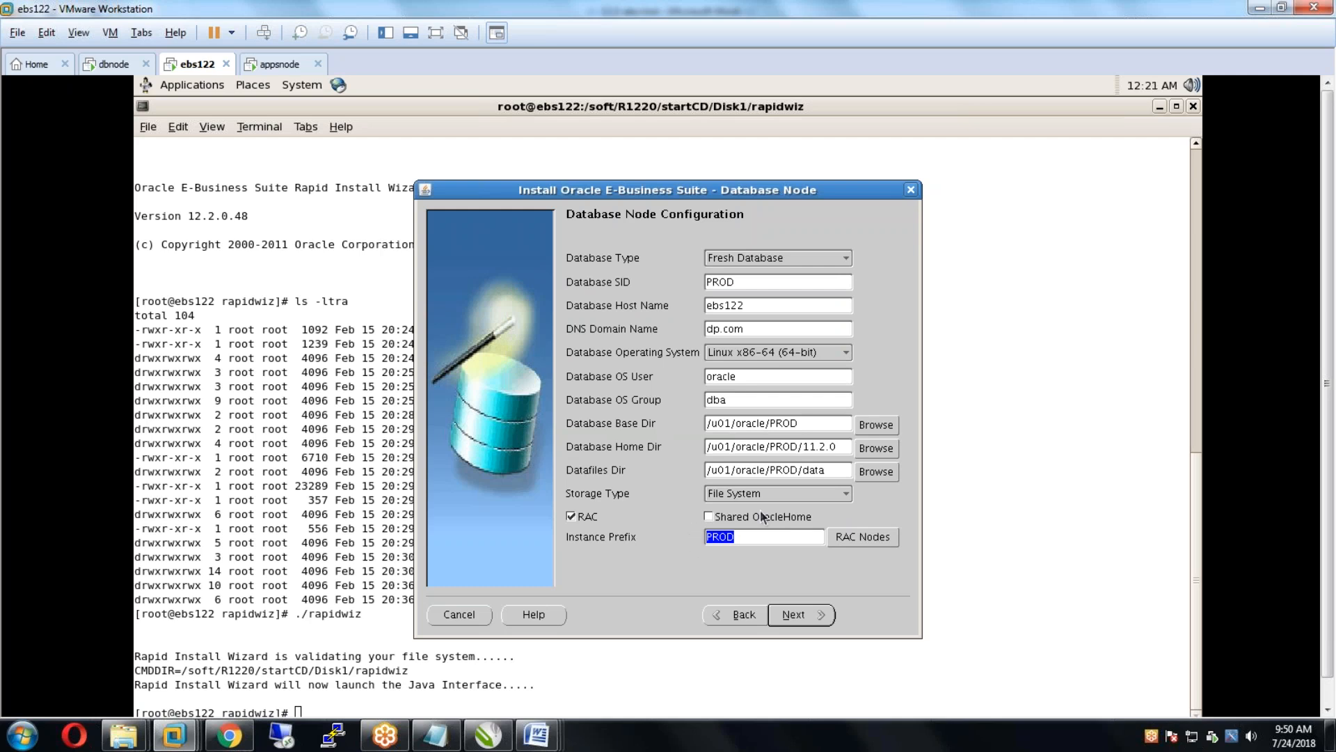
click(575, 516)
- Proceed with the database node settings, and look at the dbnode machine before returning to ebs122
click(812, 617)
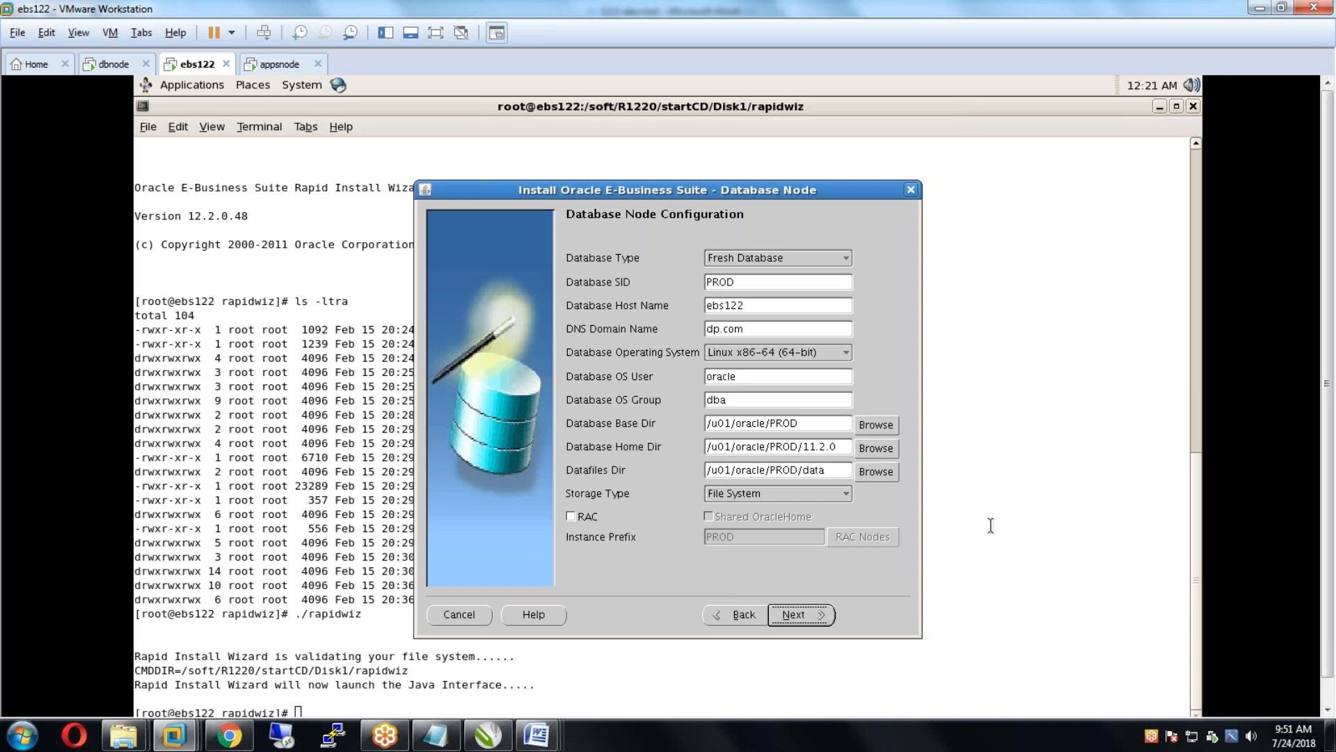
drag(680, 188, 655, 133)
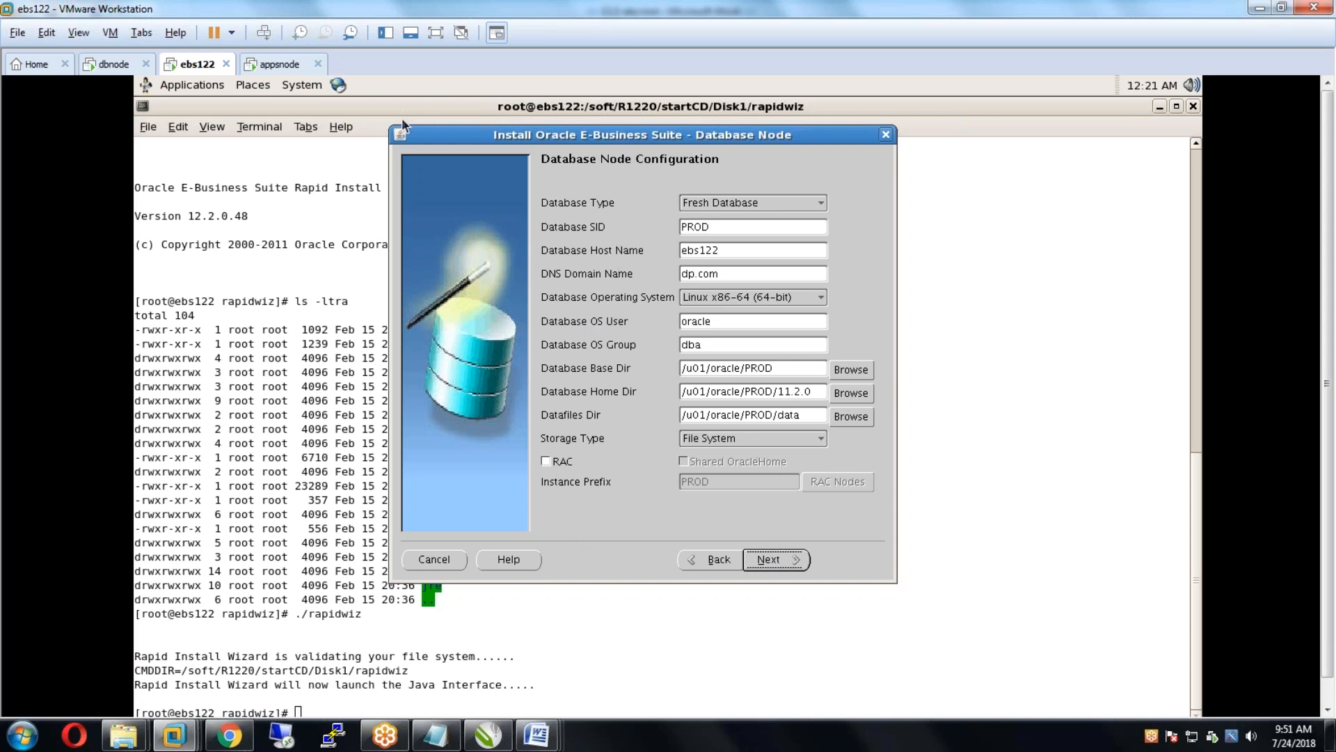
click(562, 111)
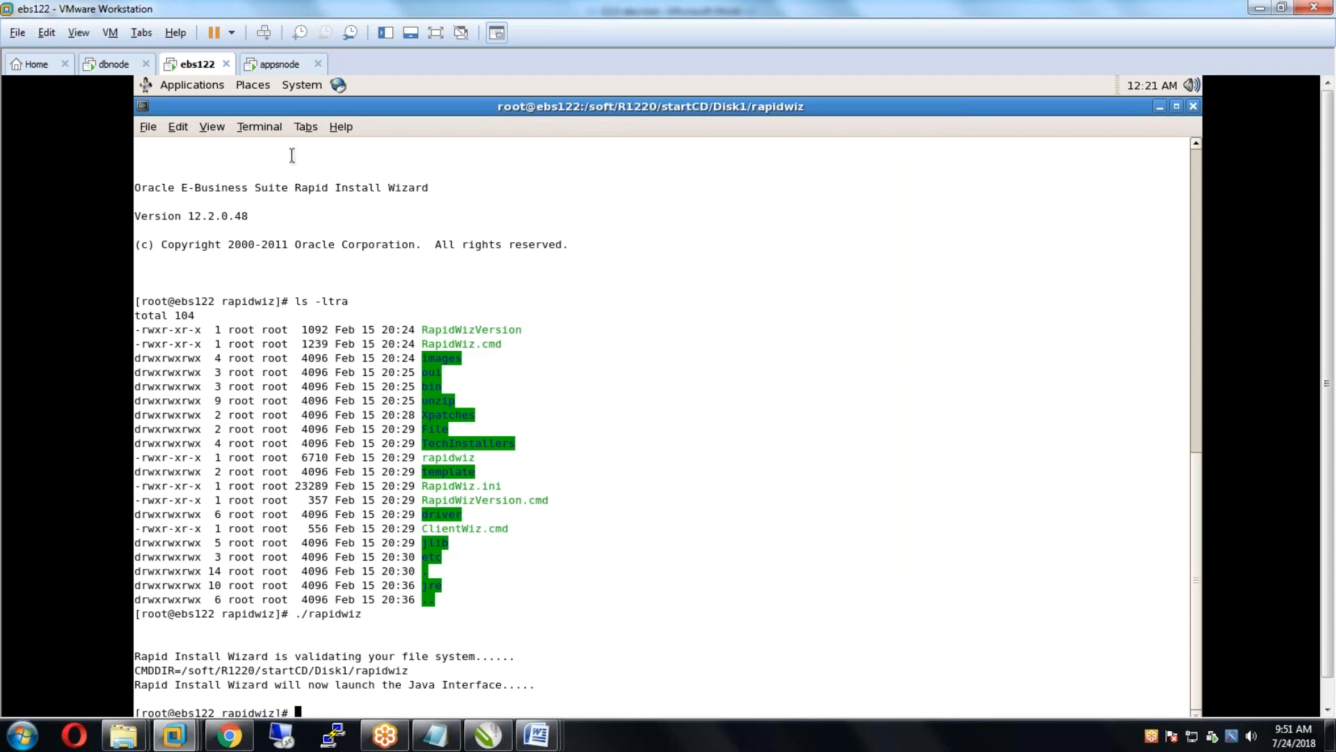
click(112, 64)
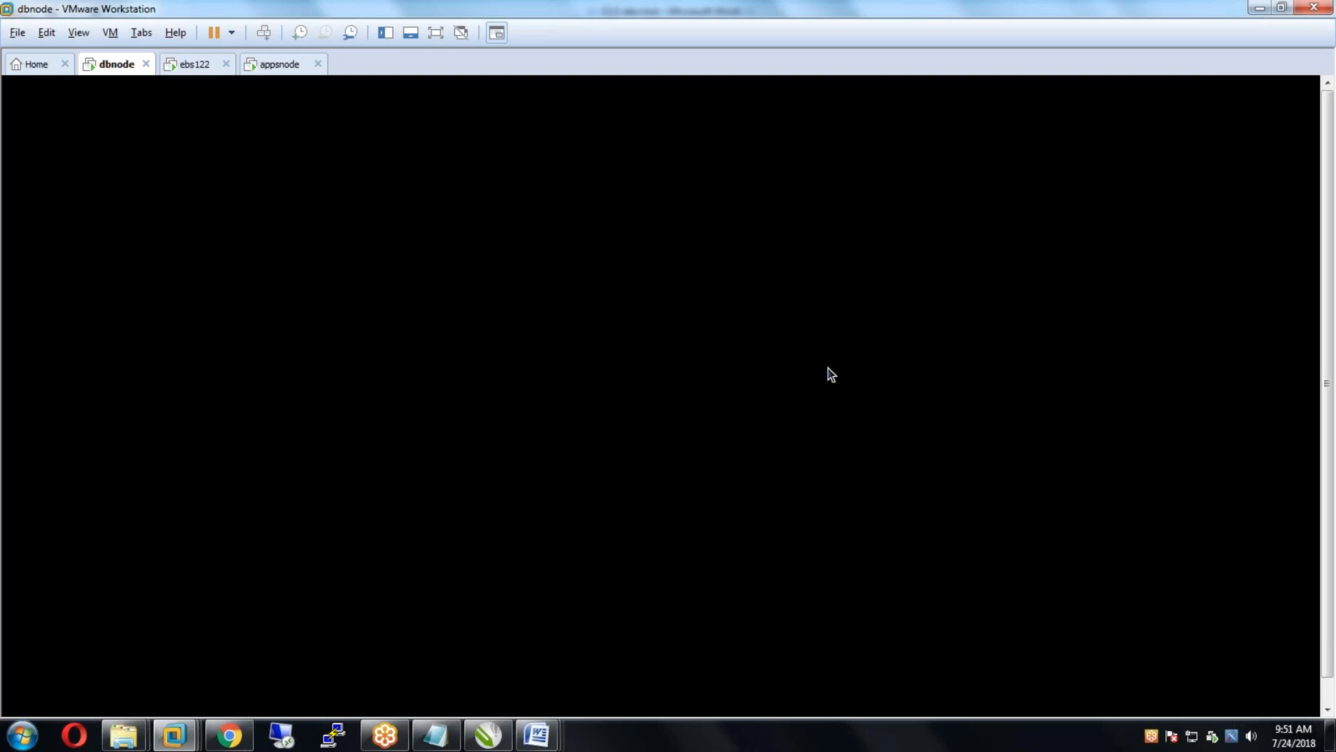
click(186, 65)
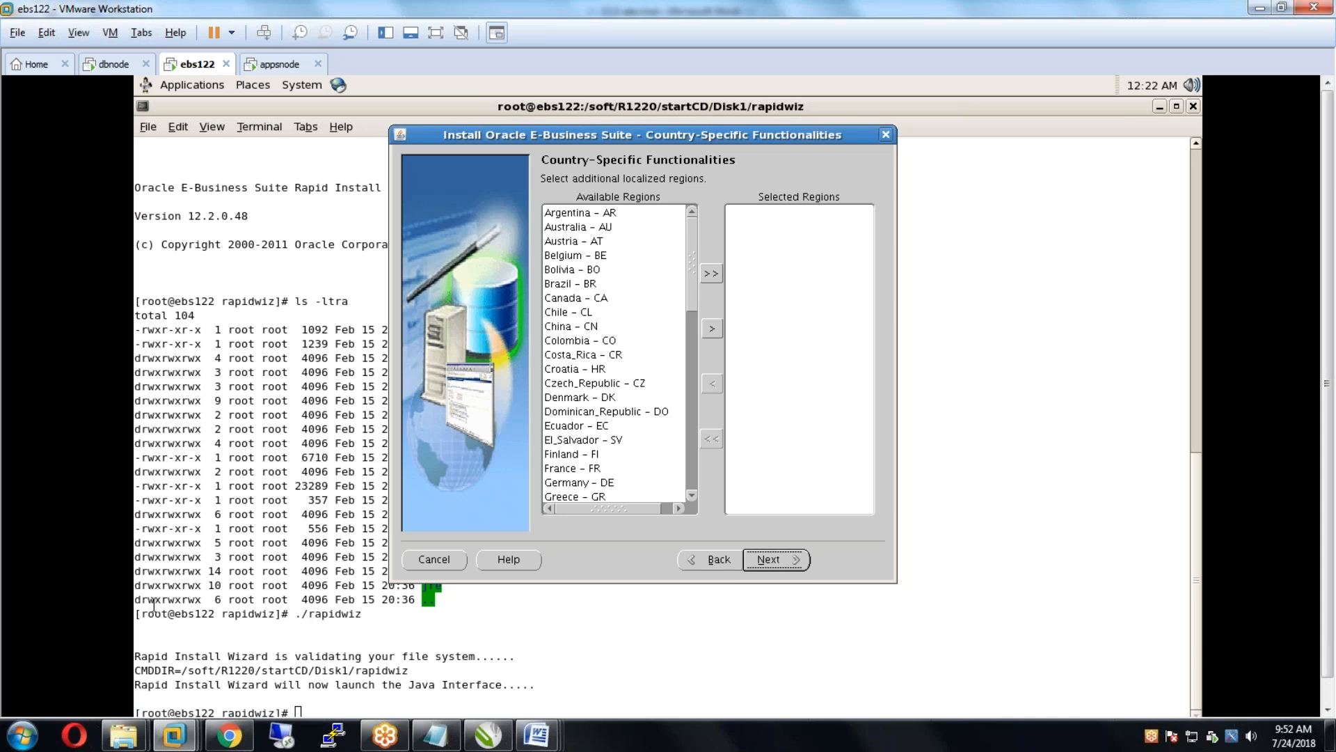
- Switch to the Notepad notes and add the lines "4 node RAC for dba" and "2 node for apps"
click(433, 736)
key(Return)
key(Return)
text(3)
key(BackSpace)
text(4 node RAC for d)
key(BackSpace)
text(for dba)
key(Return)
key(Return)
text(2 node for apps)
key(Up)
key(Up)
key(End)
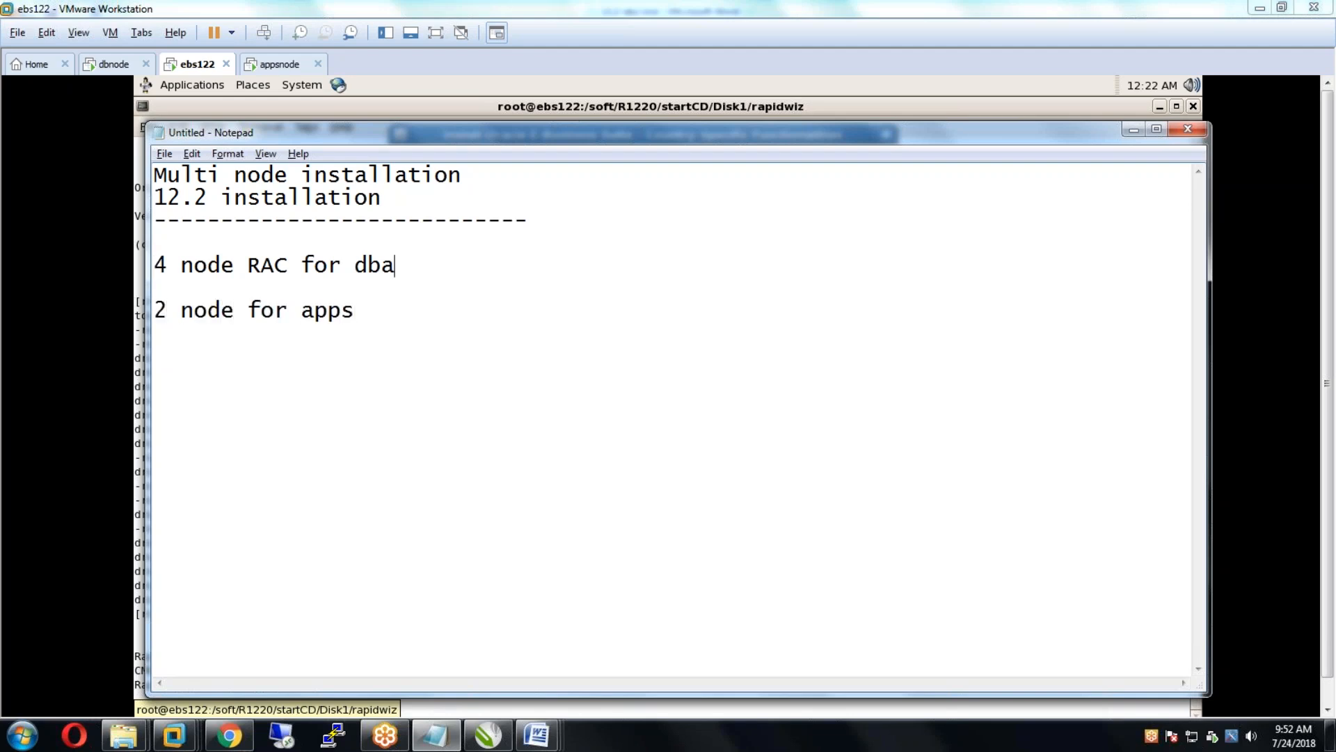
- Add the host name dbprod1.oracle.com under the RAC line and repeat it to make four lines
key(Return)
key(Return)
text(db)
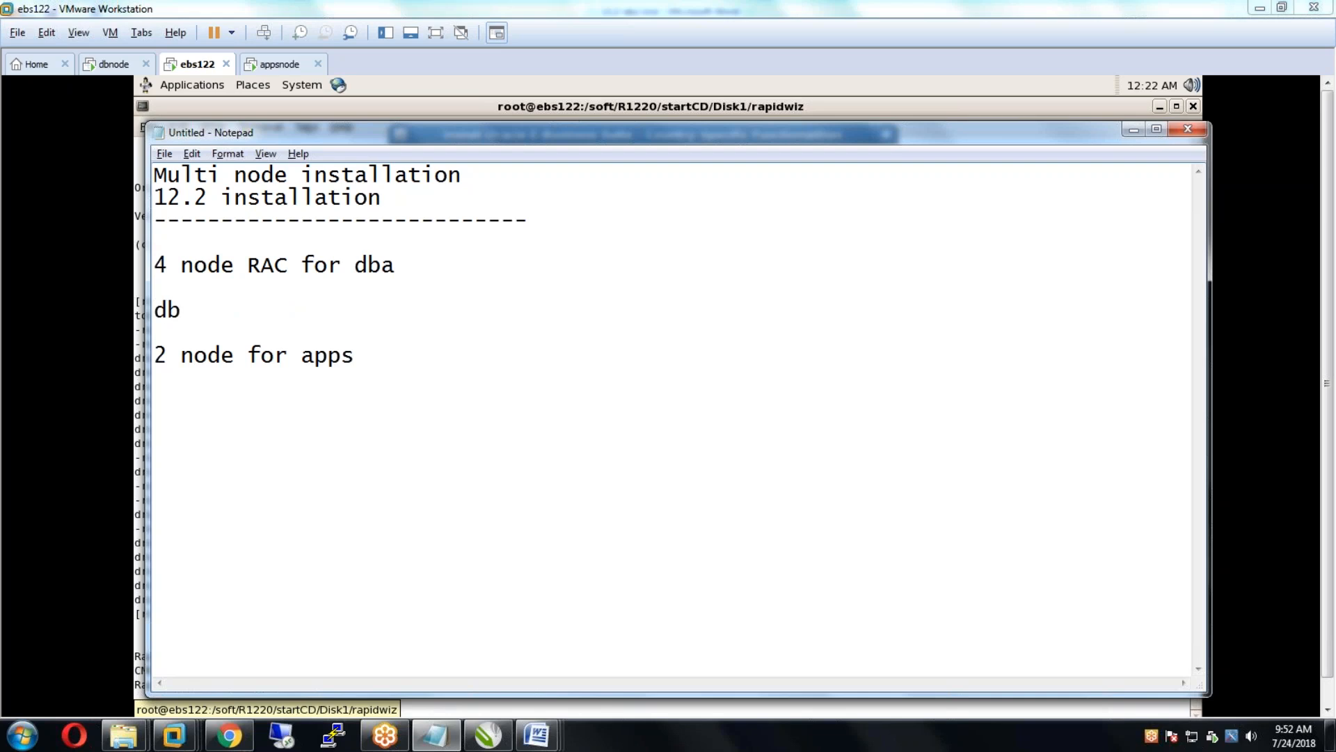
text(prod1.oracle.com)
key(shift+Home)
key(ctrl+c)
key(End)
key(Return)
key(ctrl+v)
key(Return)
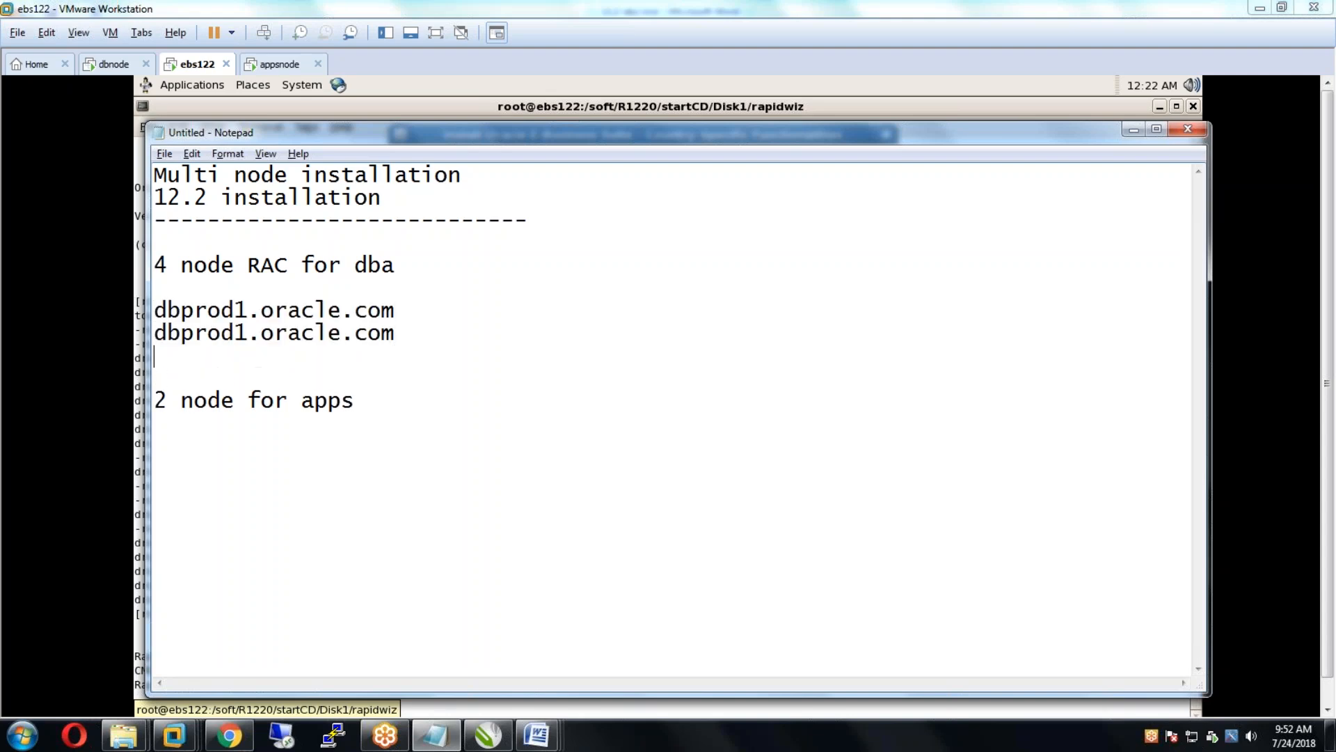
key(ctrl+v)
key(Return)
key(ctrl+v)
- Renumber the three copied database hosts as dbprod2, dbprod3 and dbprod4
key(Up)
key(Up)
key(Left)
key(Left)
key(Left)
key(Left)
key(Left)
key(Left)
key(Left)
key(Left)
key(Left)
key(Left)
key(Left)
key(Left)
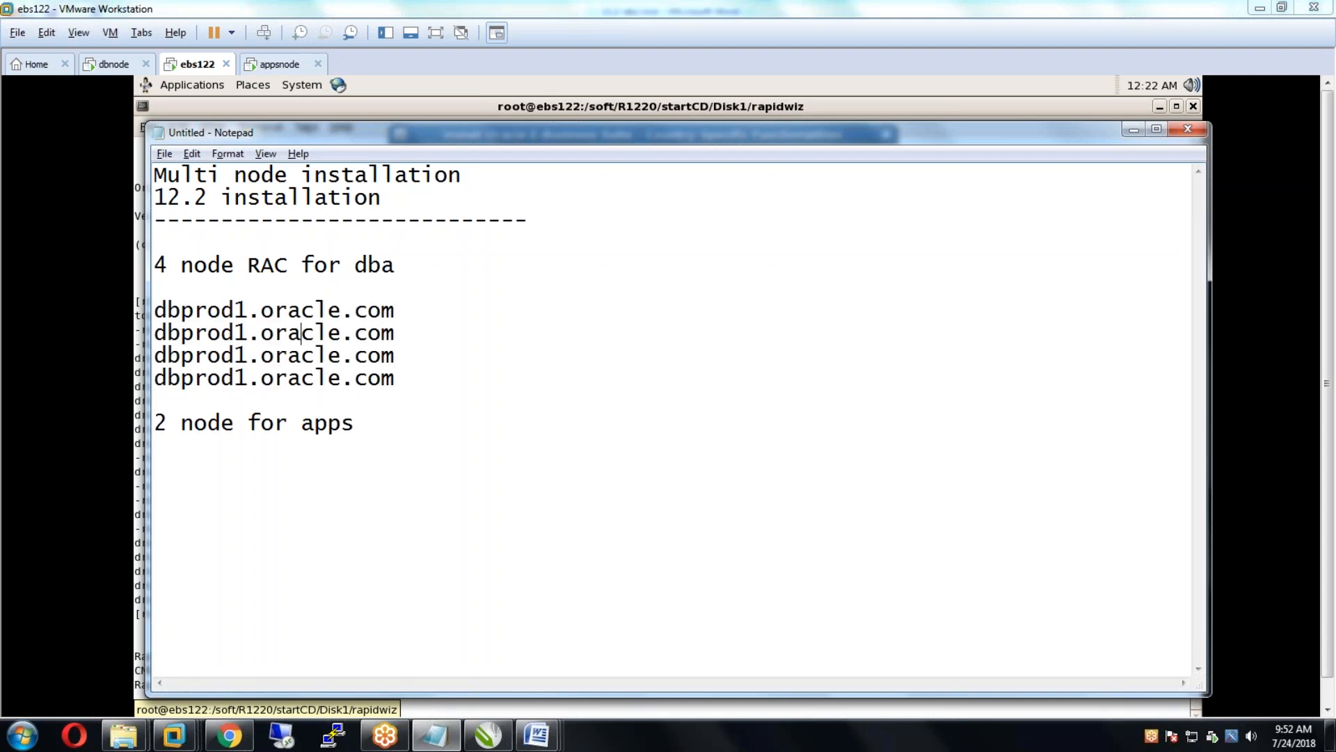
key(shift+Right)
text(23)
key(BackSpace)
key(Down)
key(BackSpace)
text(3)
key(Down)
key(BackSpace)
text(4)
- Add the host name ebsnode1.oracle.com under the apps node line
key(Down)
key(Down)
key(End)
key(Return)
key(Return)
text(ebsnode1.)
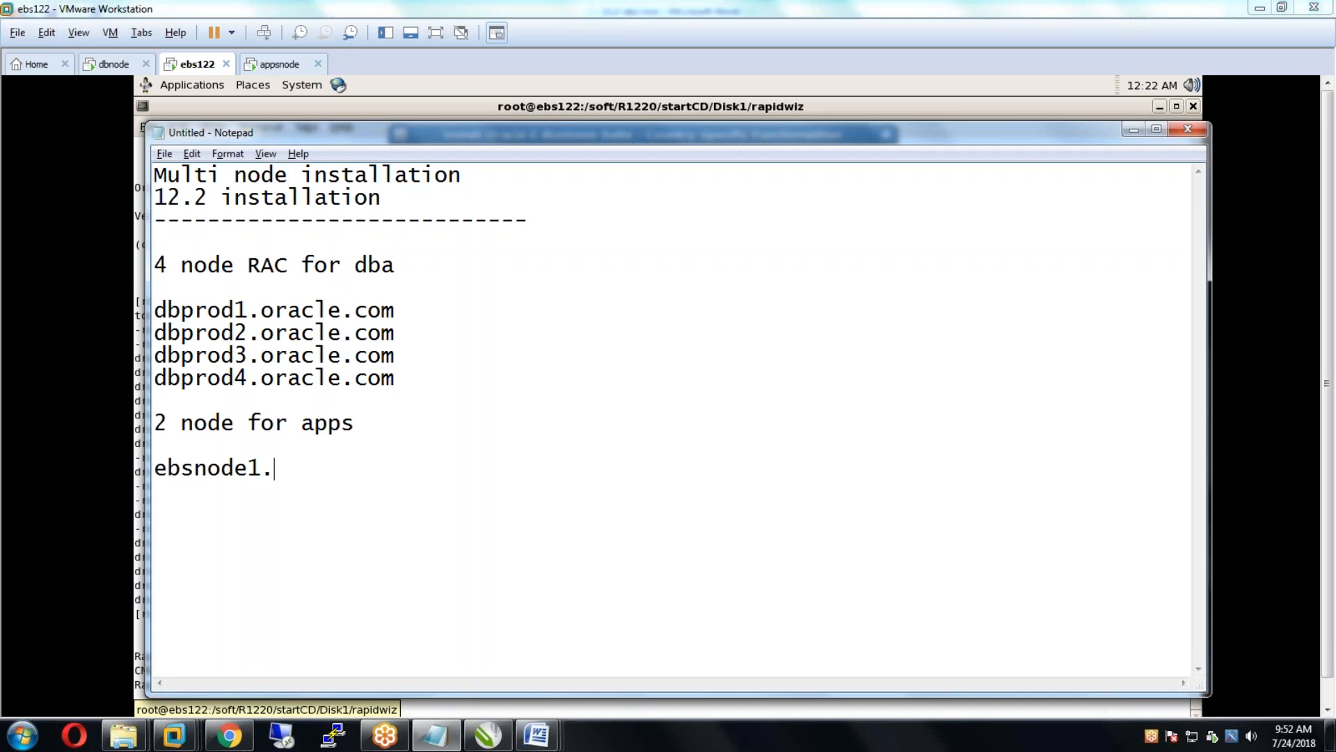
text(oracle.co)
key(BackSpace)
key(BackSpace)
text(com)
- Duplicate the apps host line and rename the copy ebsnode2.oracle.com
key(shift+Home)
key(End)
key(Return)
key(ctrl+v)
key(Home)
key(Right)
key(Right)
key(Right)
key(Right)
key(Right)
key(Right)
key(Right)
key(Right)
key(Right)
key(Left)
key(BackSpace)
text(2)
- Rename the first apps host to apltarget1.oracle.com
key(Home)
key(Up)
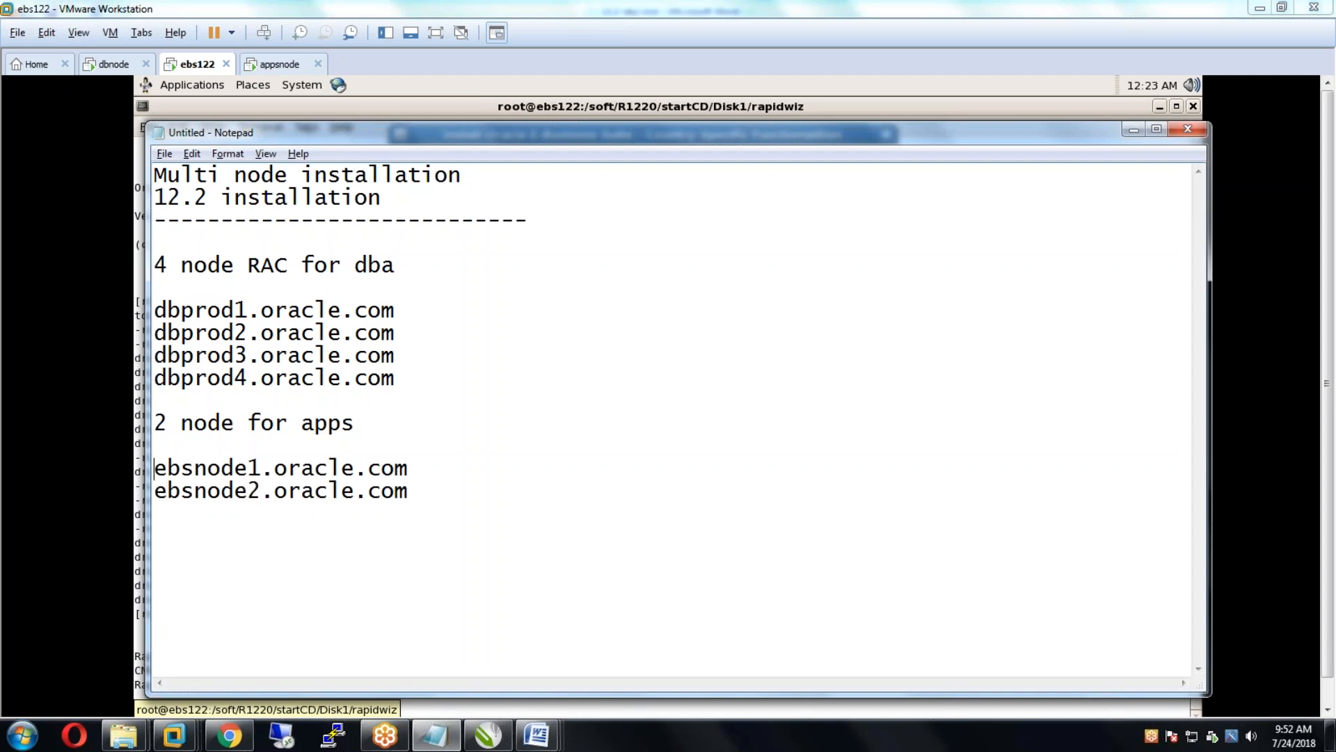
text(ap)
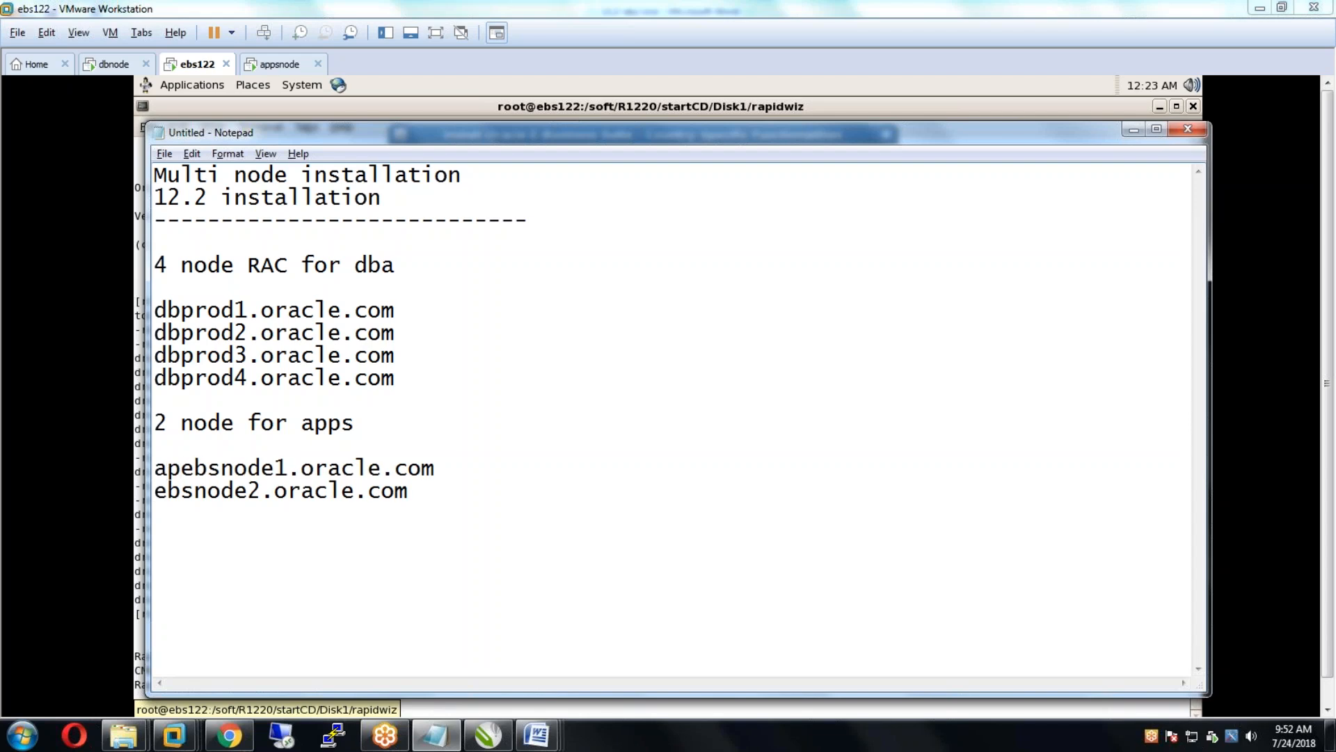
text(l)
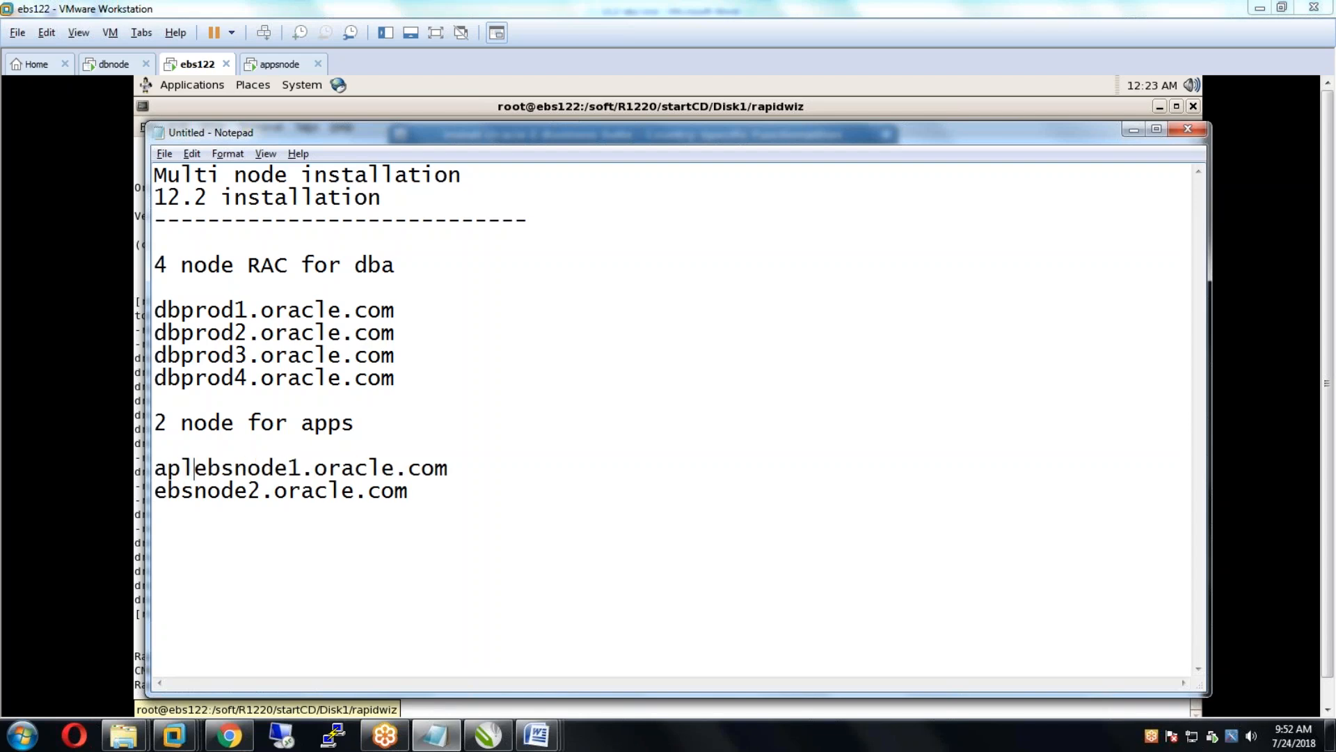
text(tc)
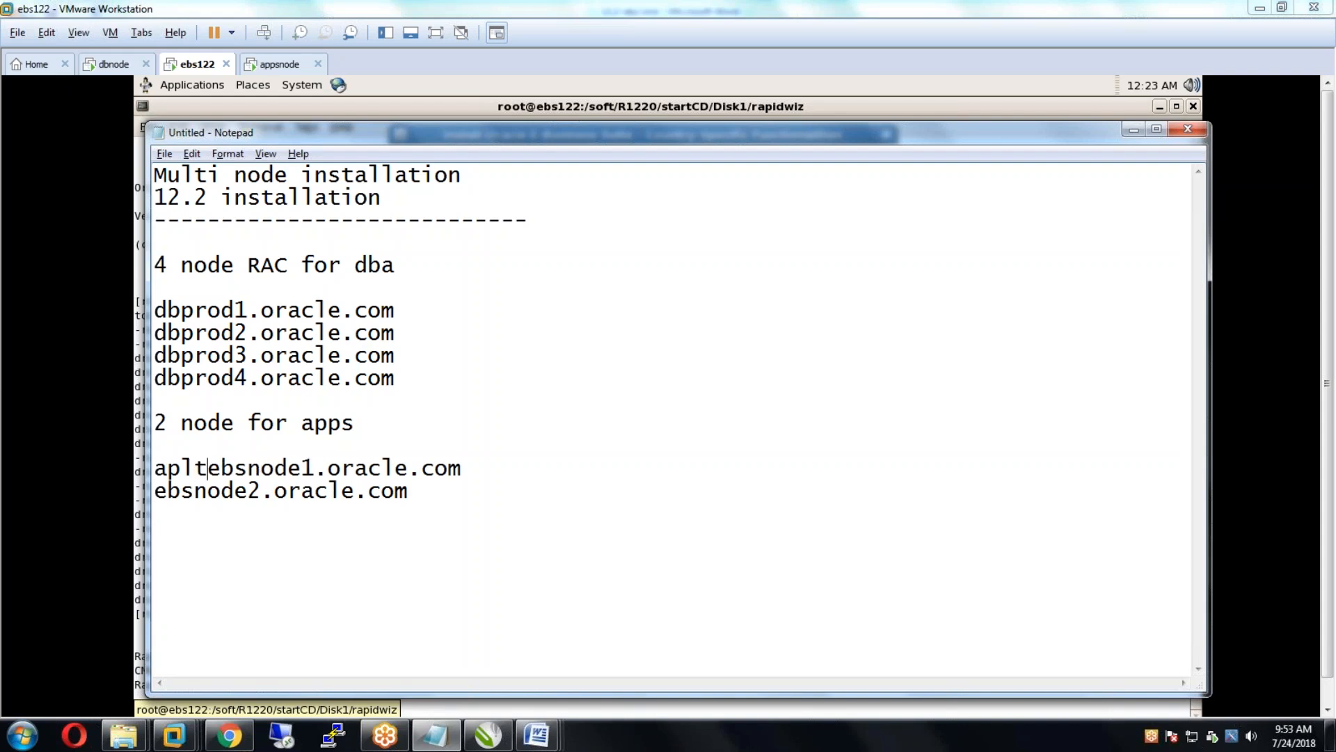
key(BackSpace)
key(BackSpace)
text(target)
key(Delete)
key(Delete)
key(Delete)
key(Delete)
key(Delete)
key(Delete)
key(Delete)
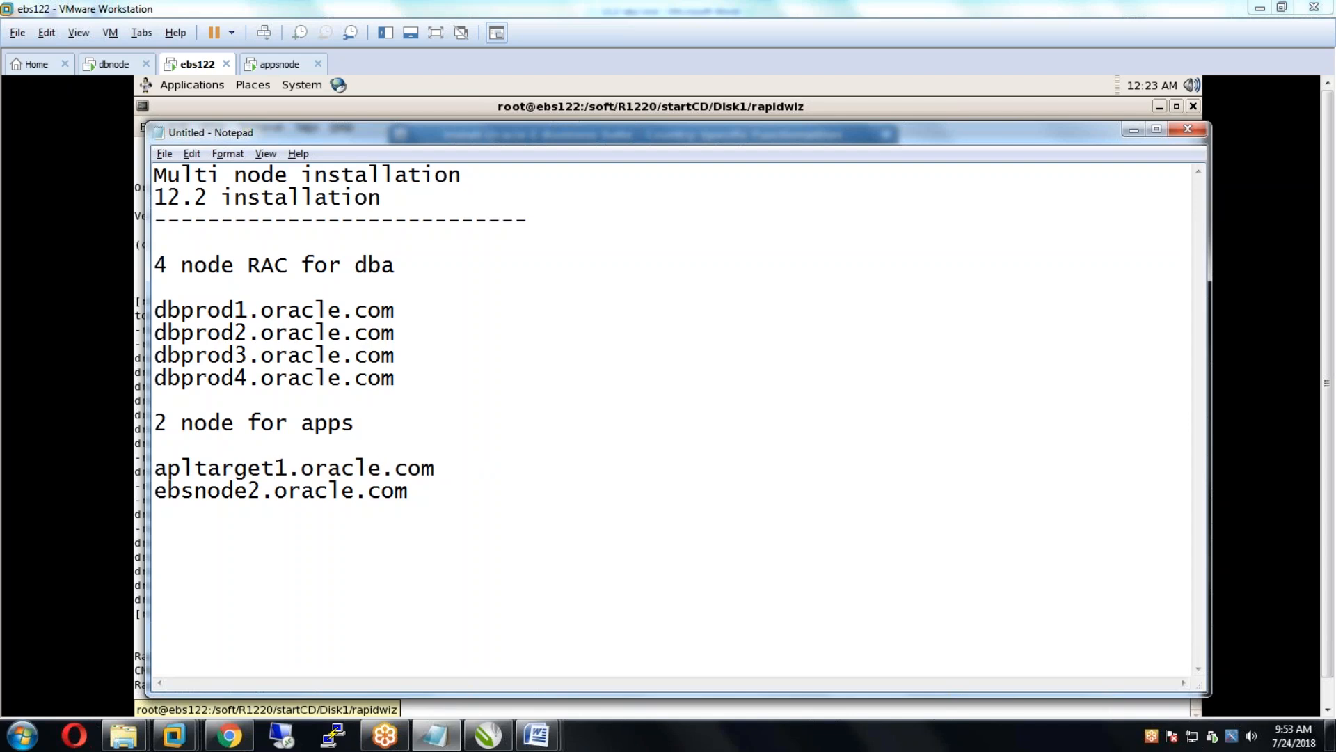
key(Down)
- Return to the installer, add no country-specific regions, and keep American_English with the US7ASCII database character set
click(1134, 129)
click(769, 561)
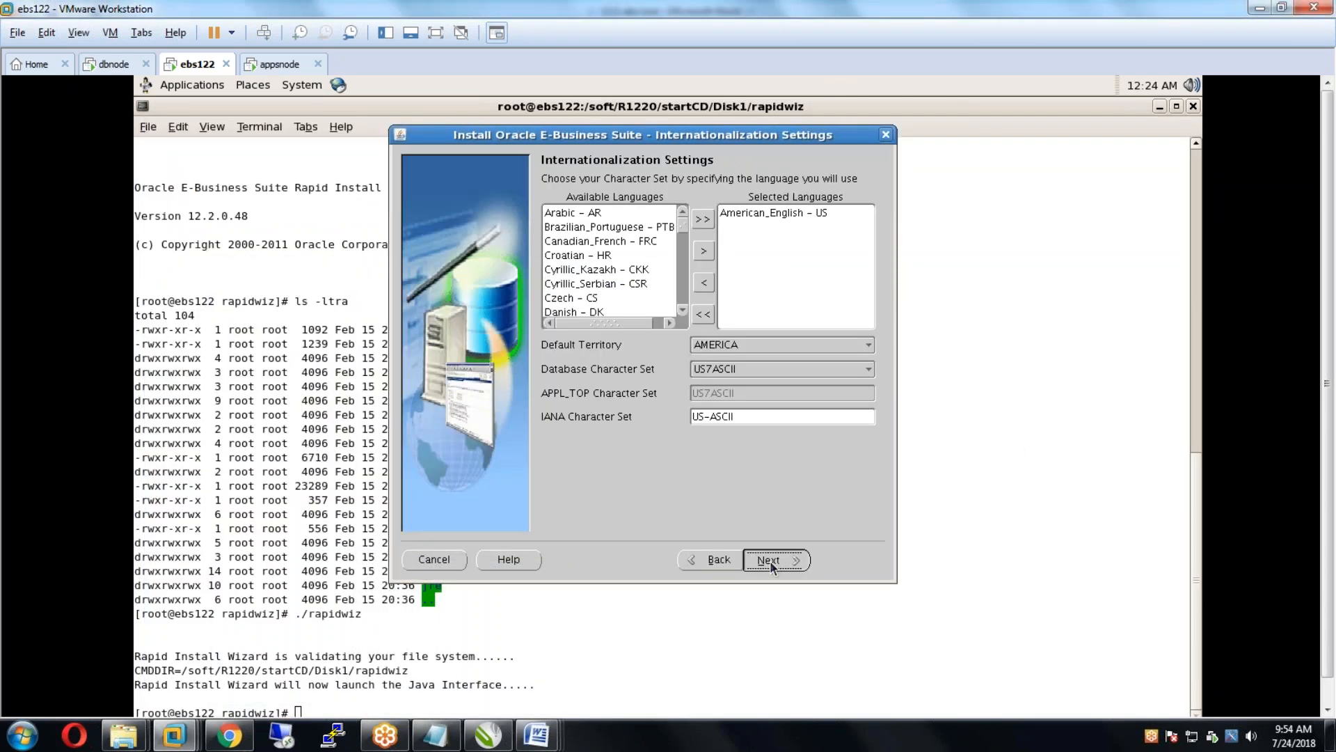
click(770, 562)
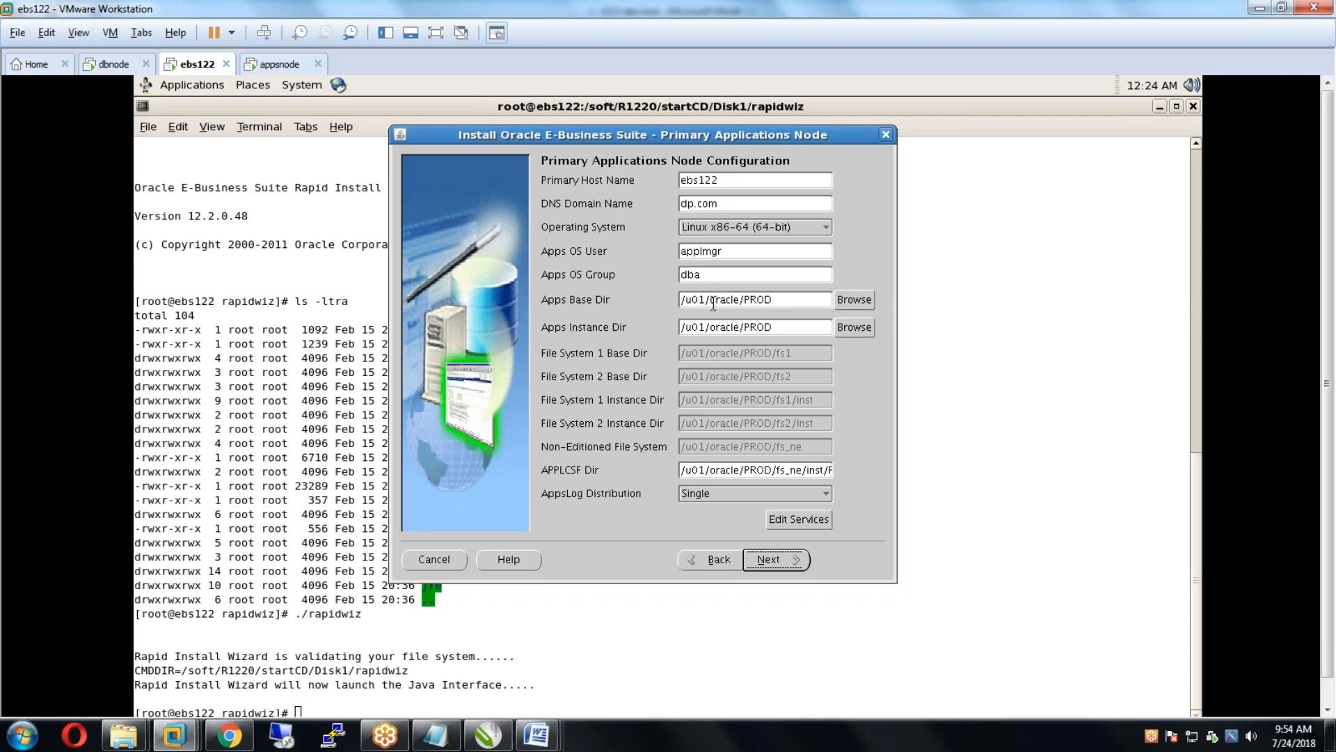
- Change the primary applications node's Apps Base Dir to /u01/apps/PROD
drag(716, 299, 733, 299)
key(BackSpace)
key(BackSpace)
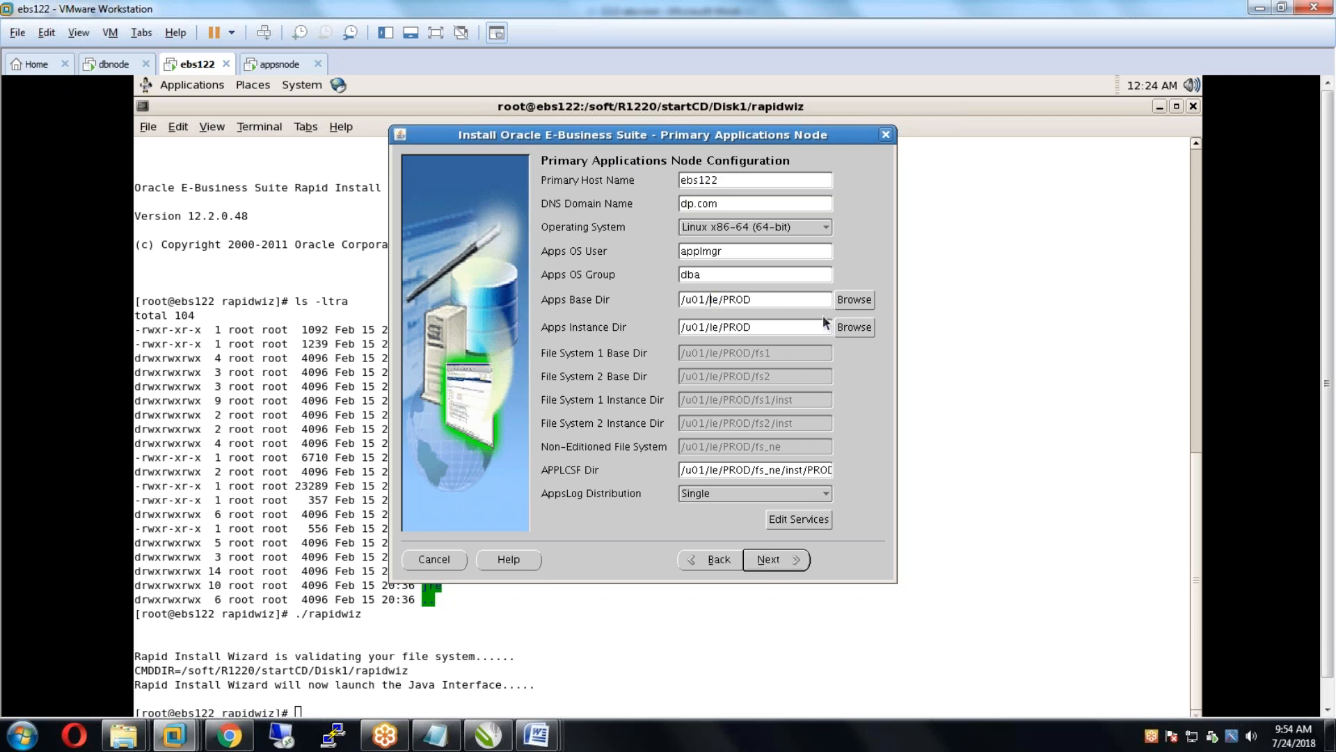
text(app)
key(Delete)
key(Delete)
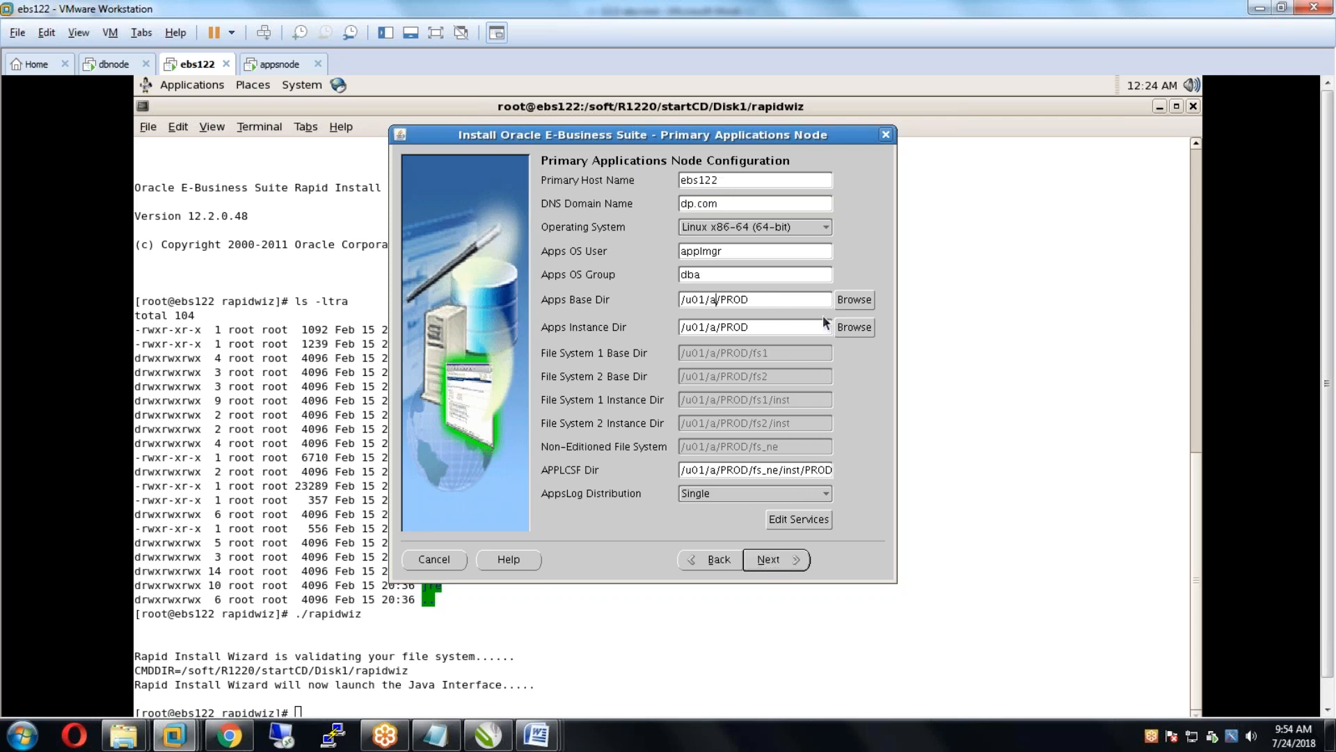
text(s)
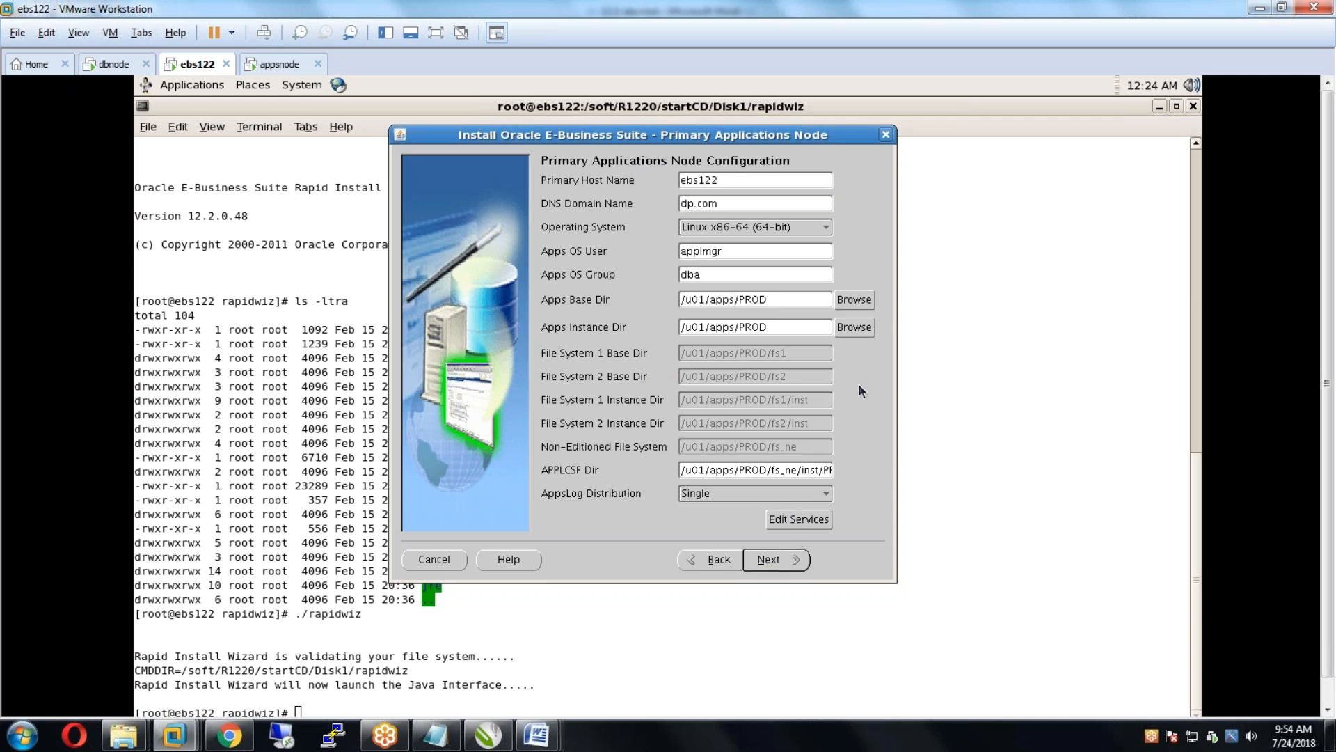
- Review the primary node's application services without changing them, and proceed to the application user information
click(793, 520)
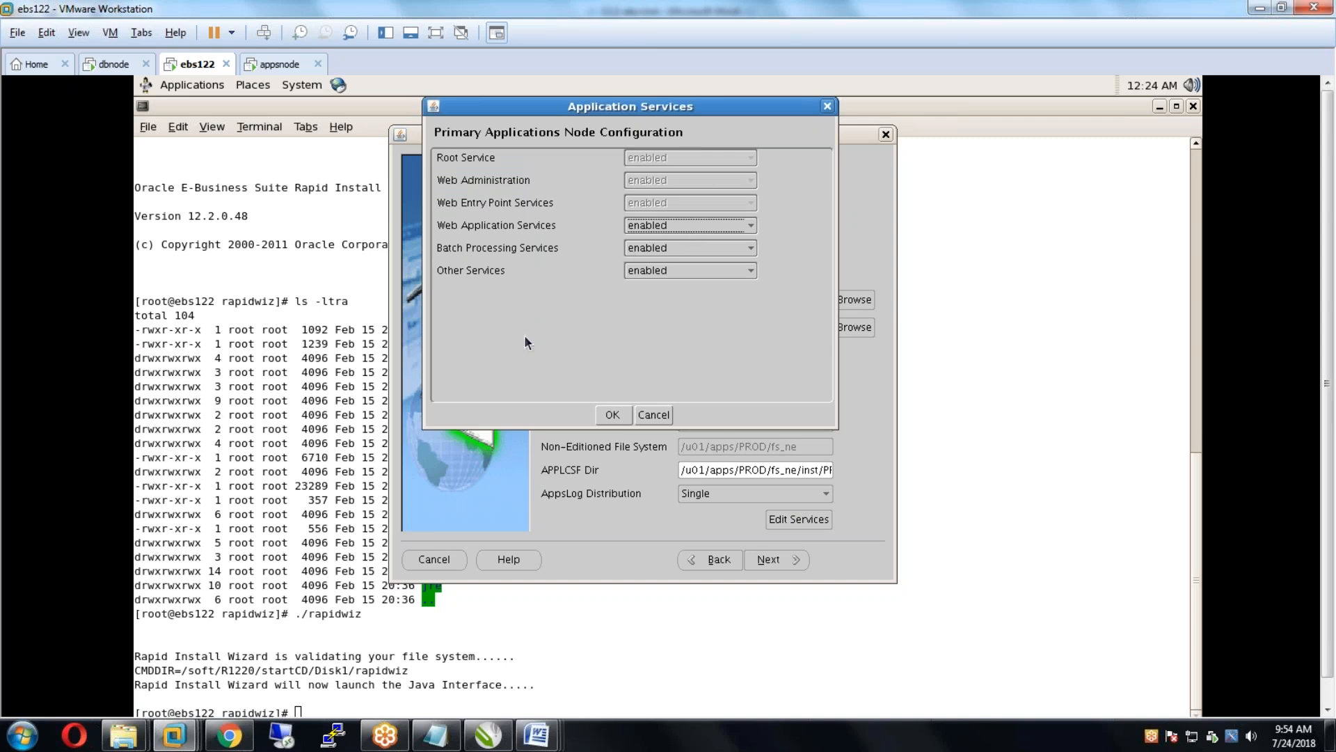
click(648, 415)
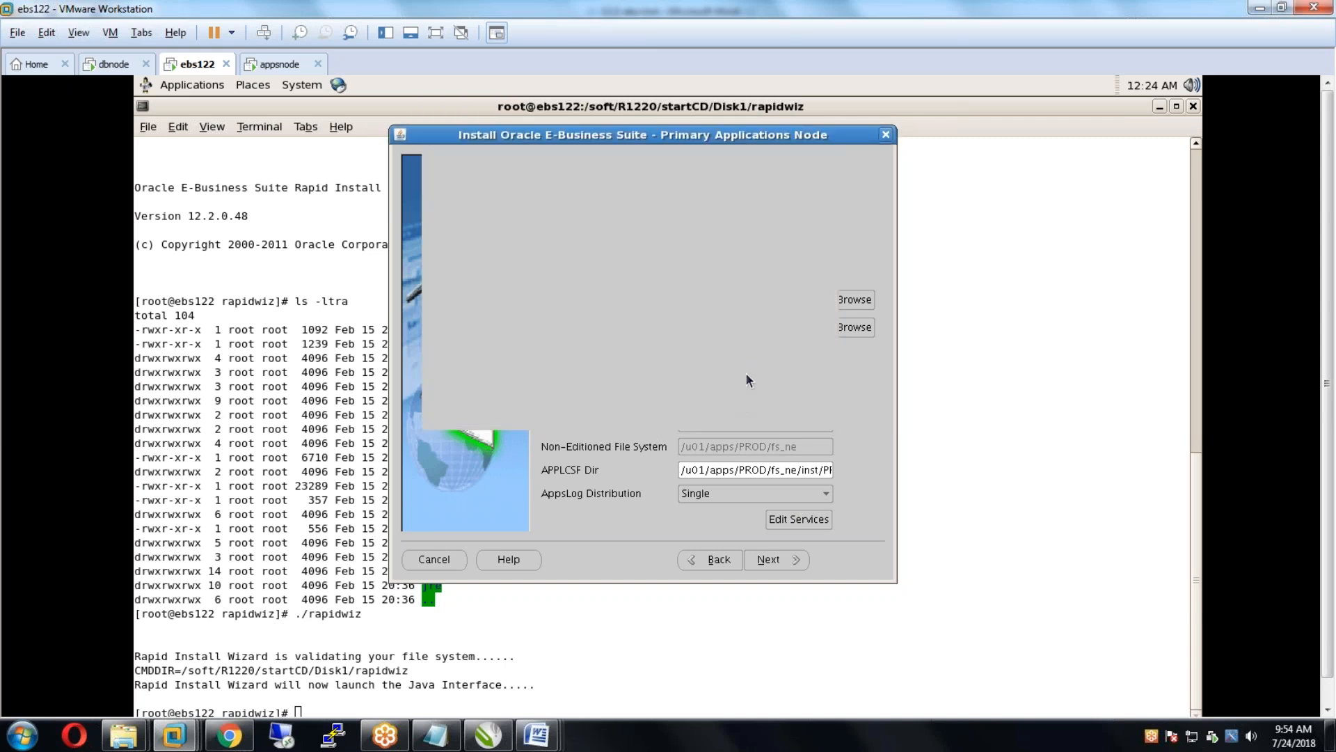
click(781, 566)
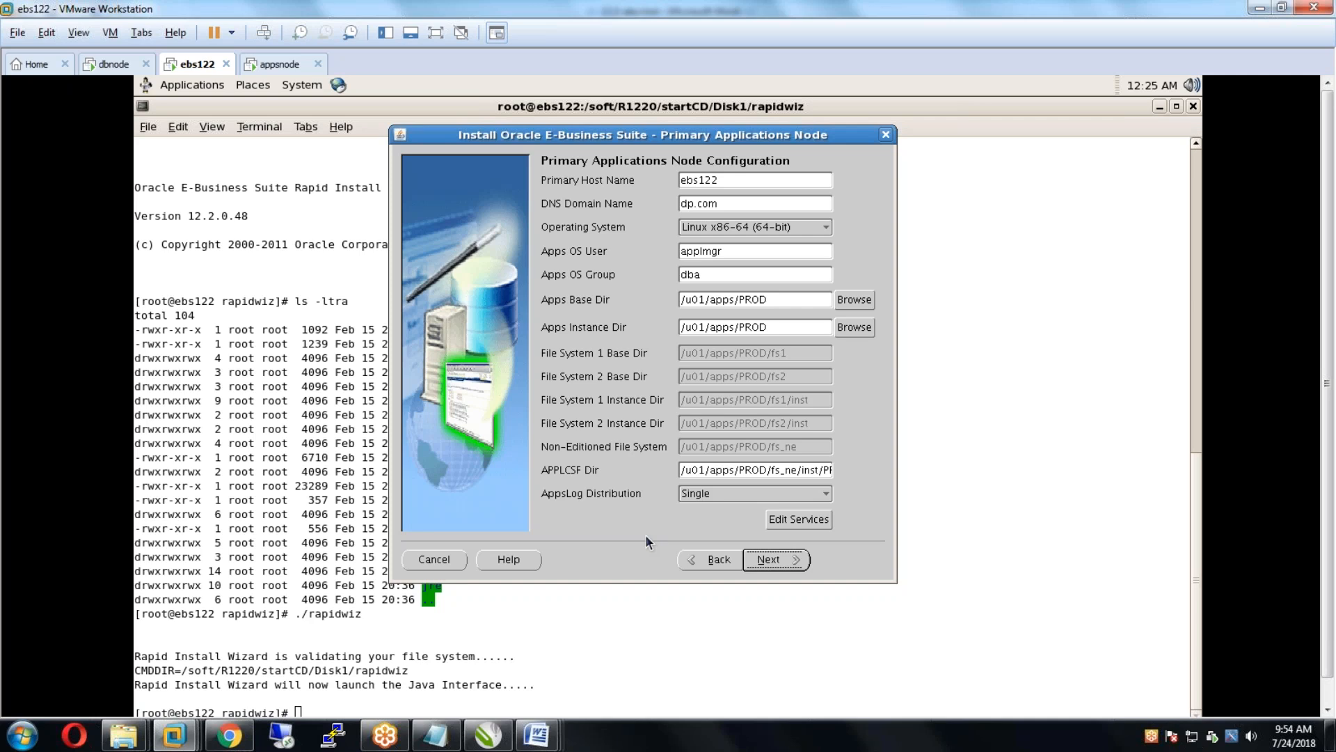
key(Return)
key(Return)
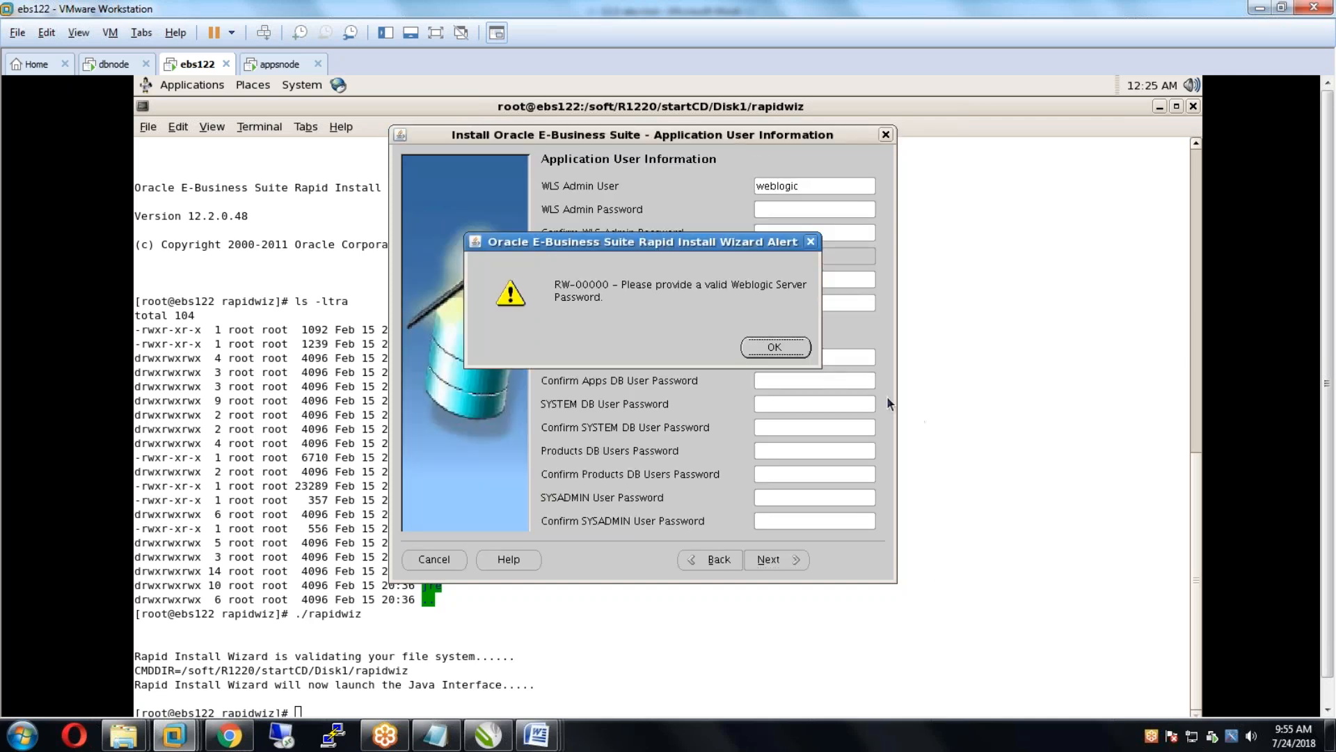
- Dismiss the alert, then enter and confirm the WLS admin password for the weblogic user
click(780, 349)
click(777, 210)
text(welcome11)
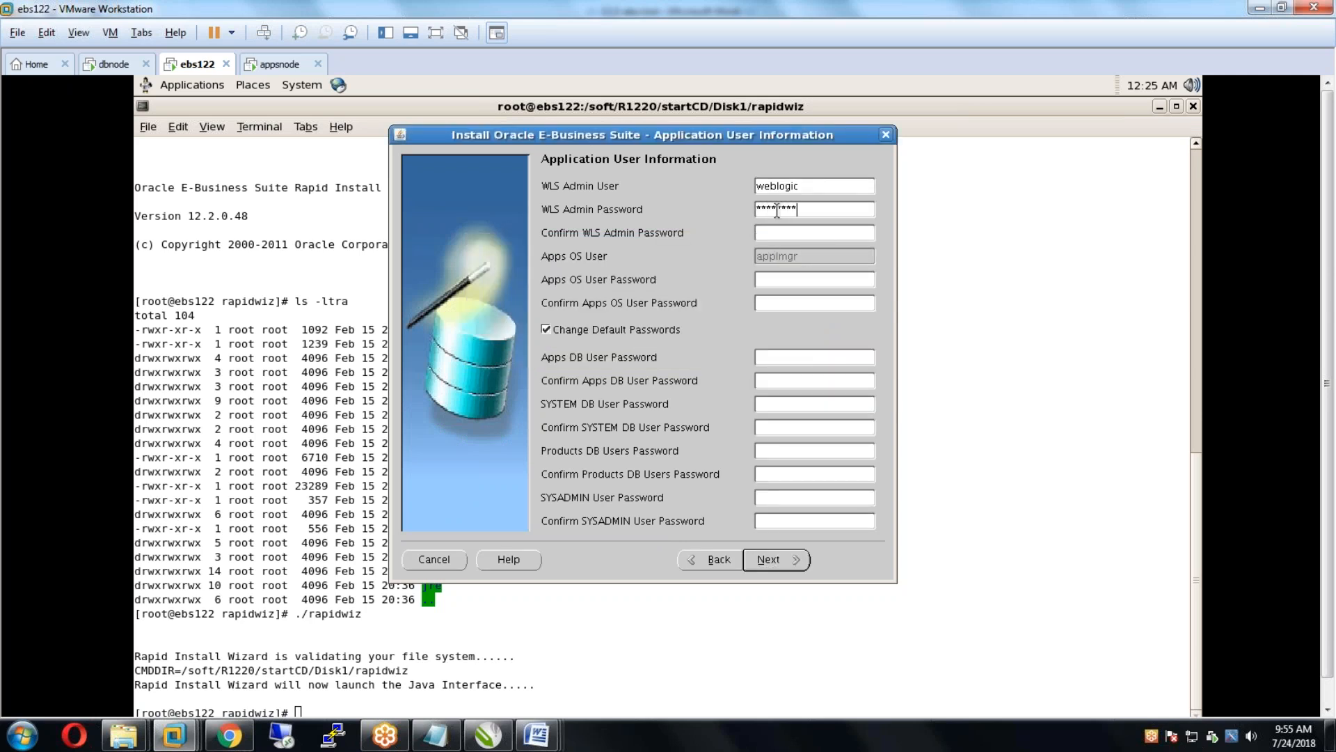
key(Tab)
text(welcome1)
- Enter and confirm the Apps OS user password, turn off Change Default Passwords, and proceed to the node information
key(Tab)
text(welcome1)
key(Tab)
text(welcome1)
key(Tab)
key(space)
click(770, 561)
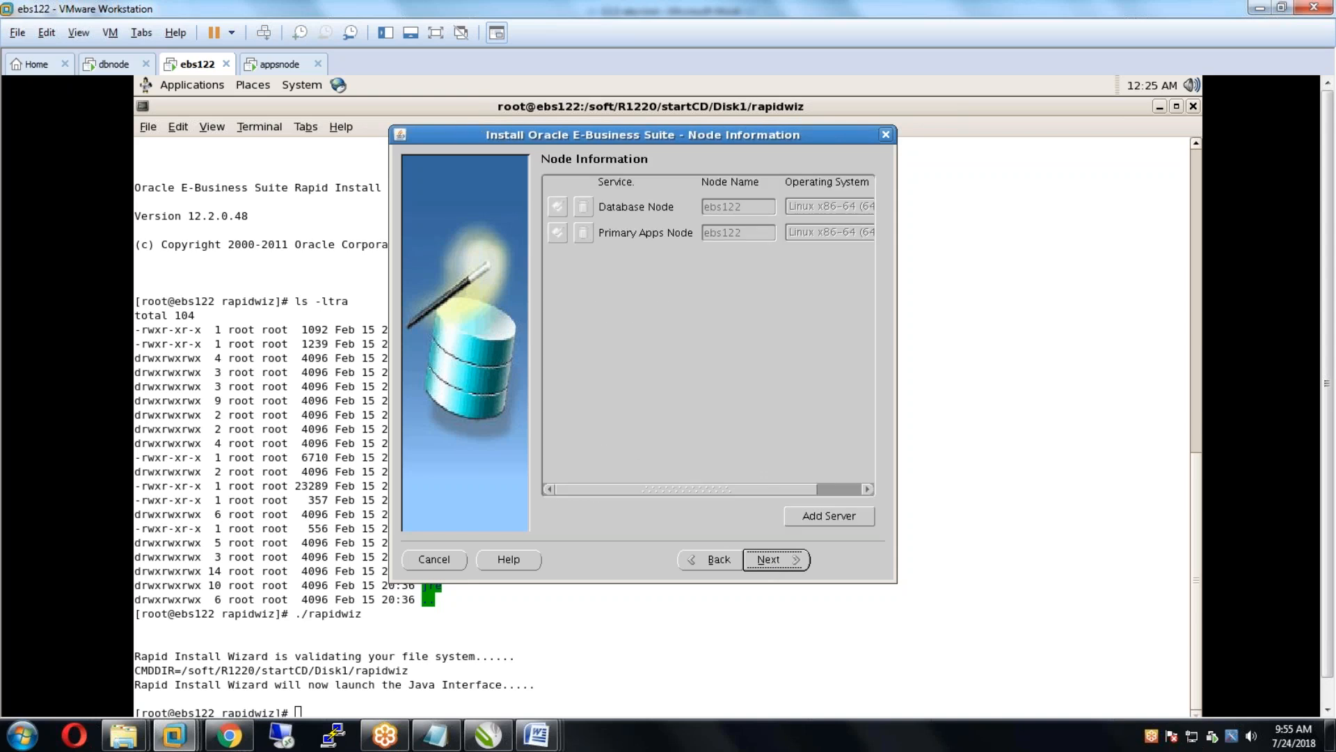
click(786, 560)
click(820, 516)
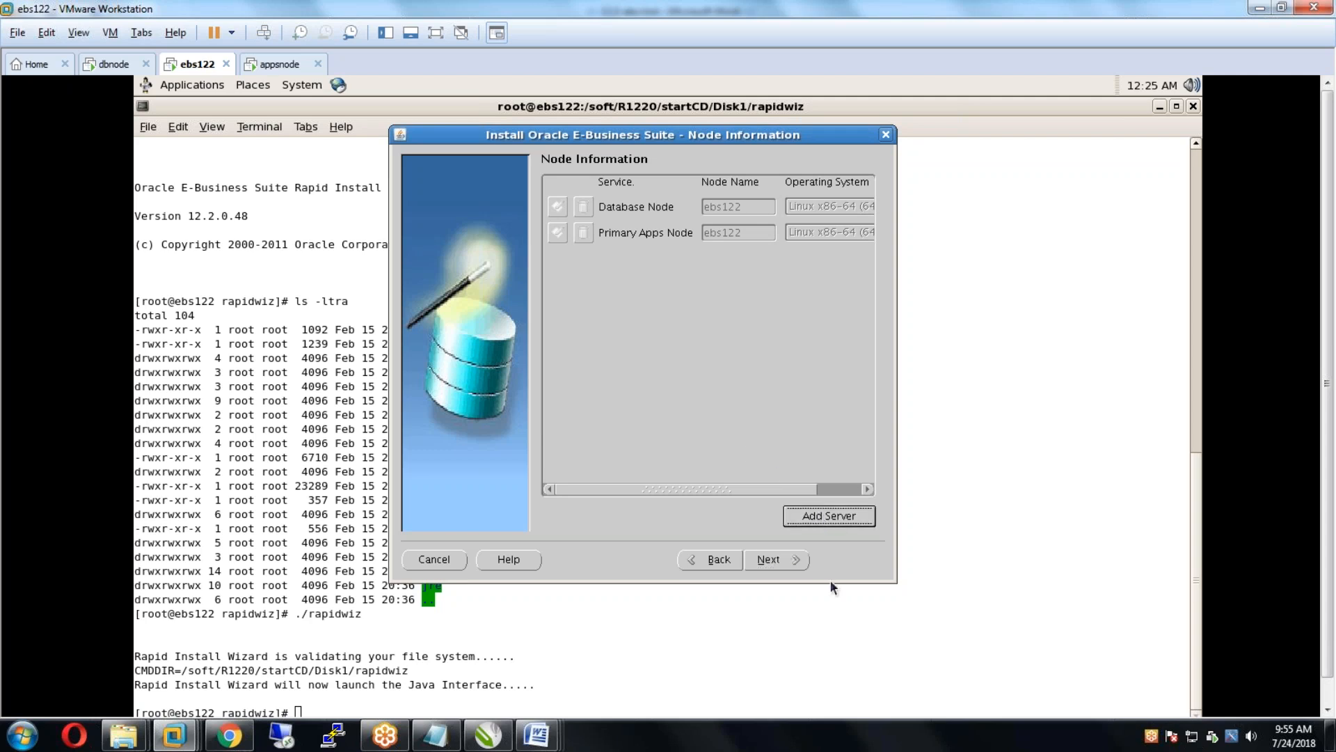
click(660, 149)
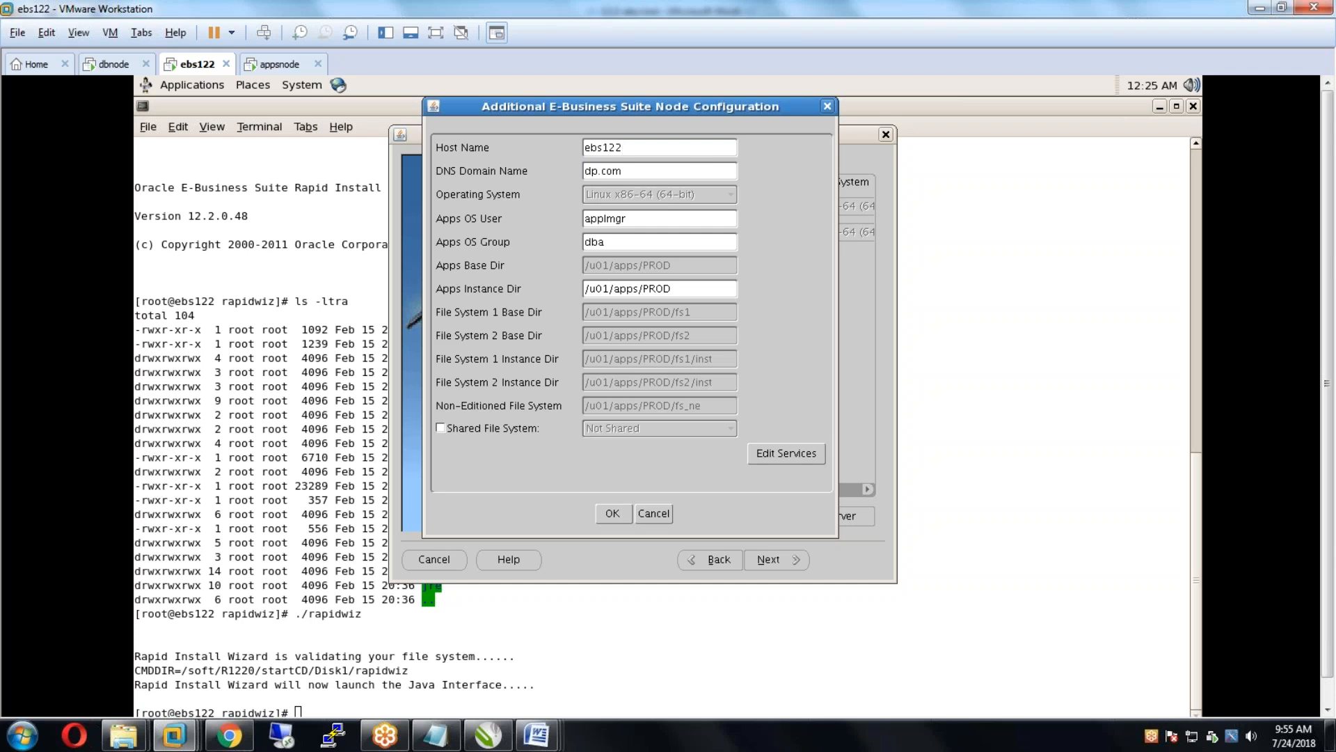
text(-1)
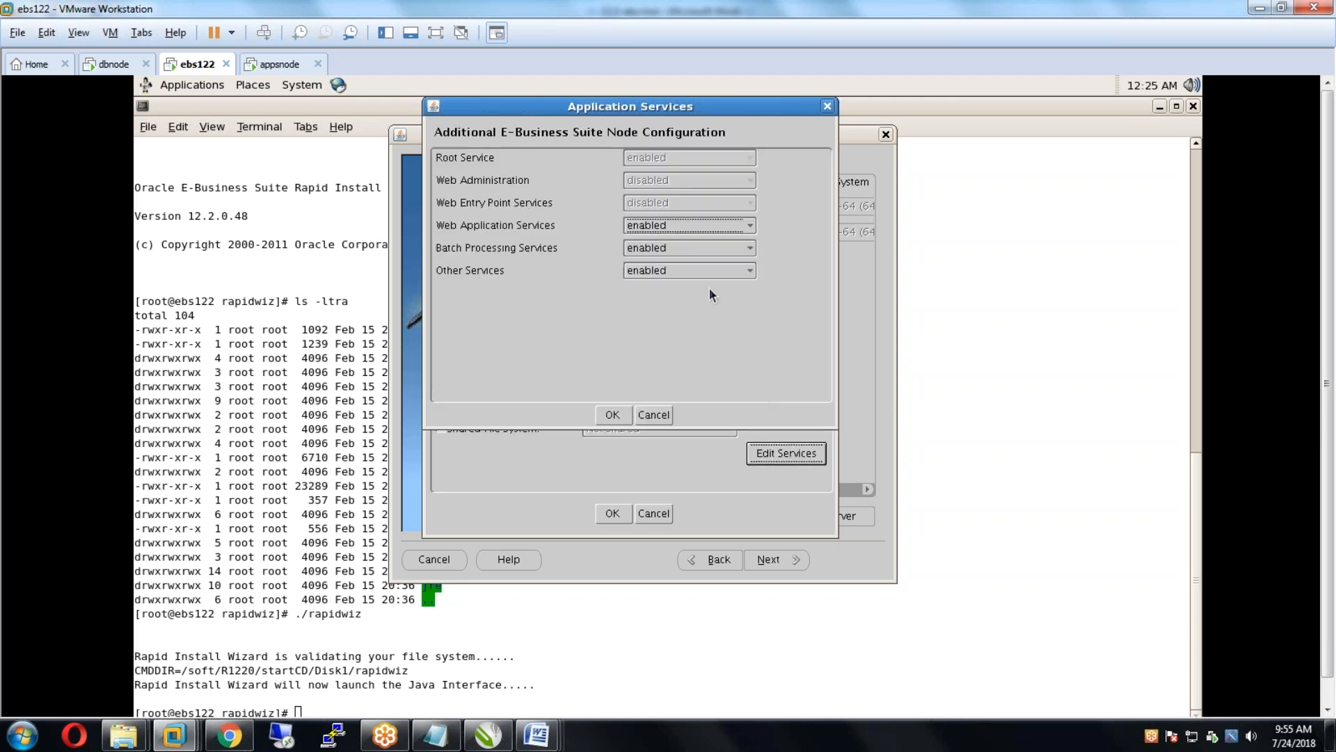
click(666, 227)
click(696, 250)
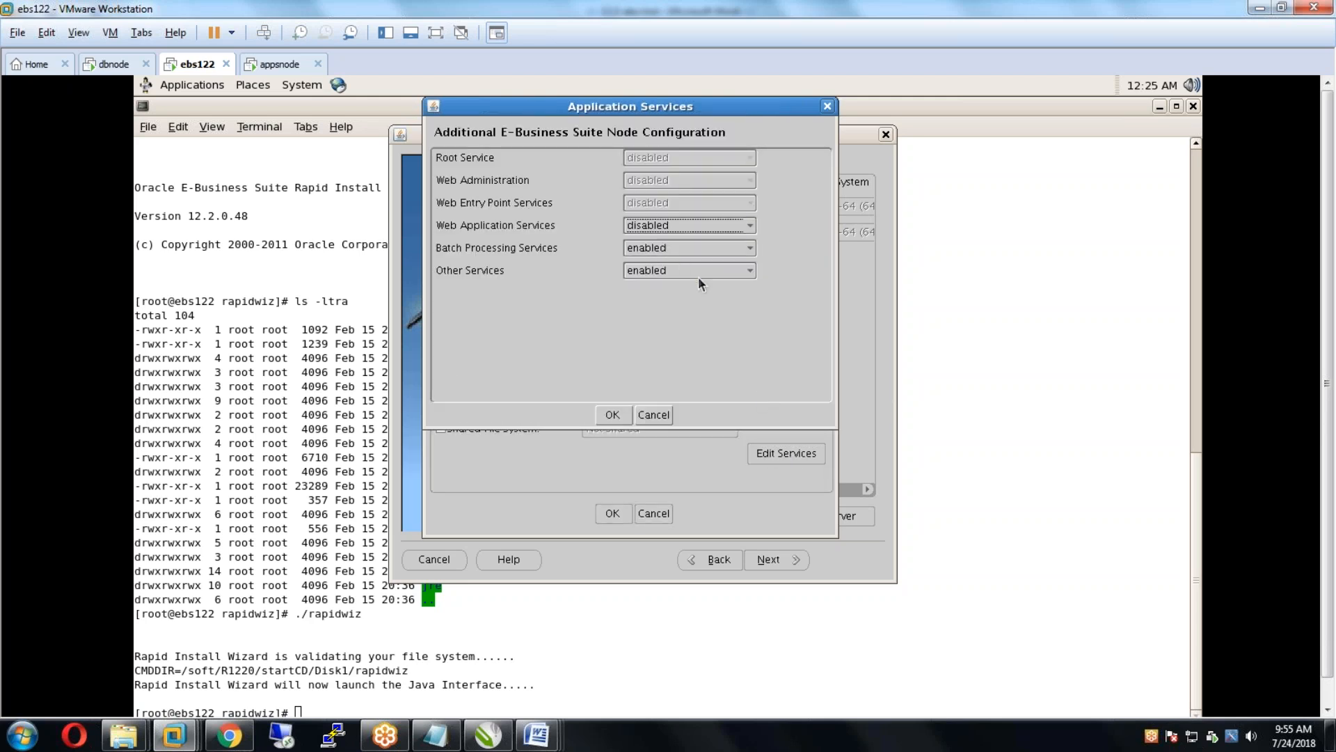
click(686, 245)
click(644, 266)
click(661, 276)
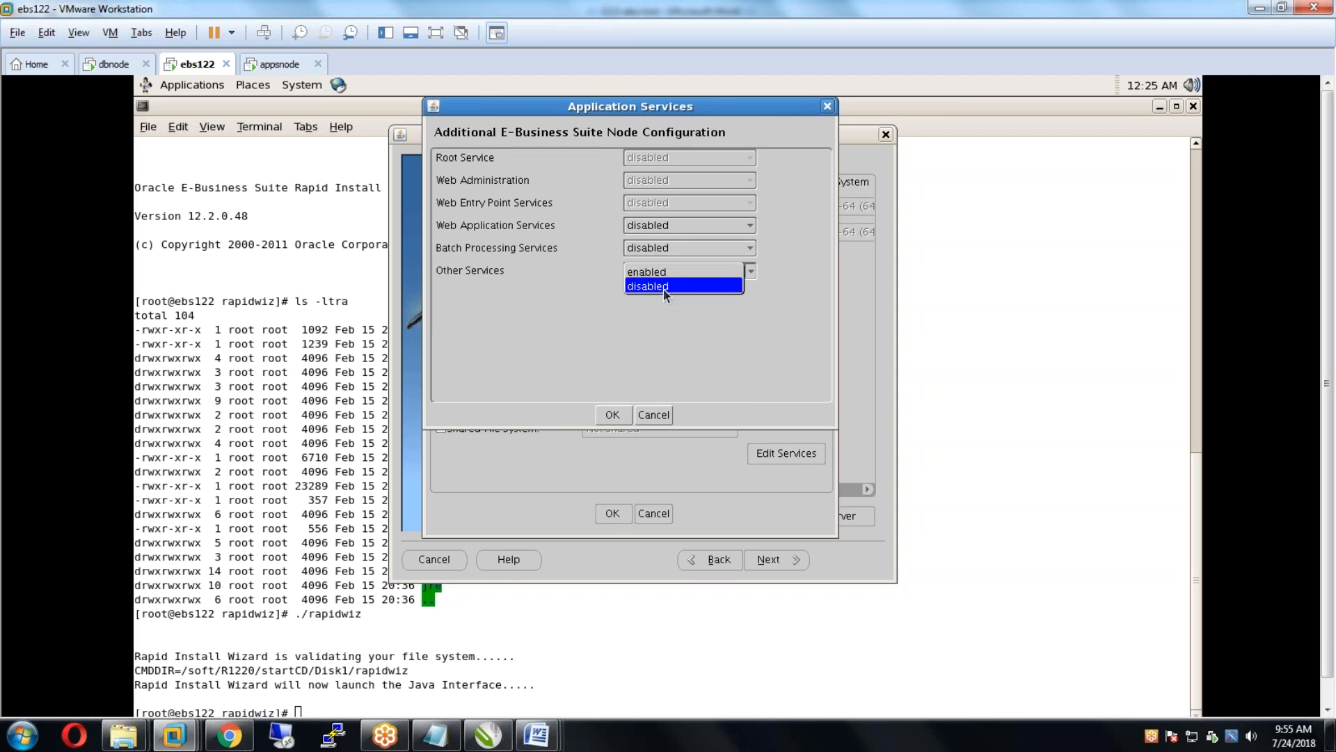
click(665, 288)
click(663, 415)
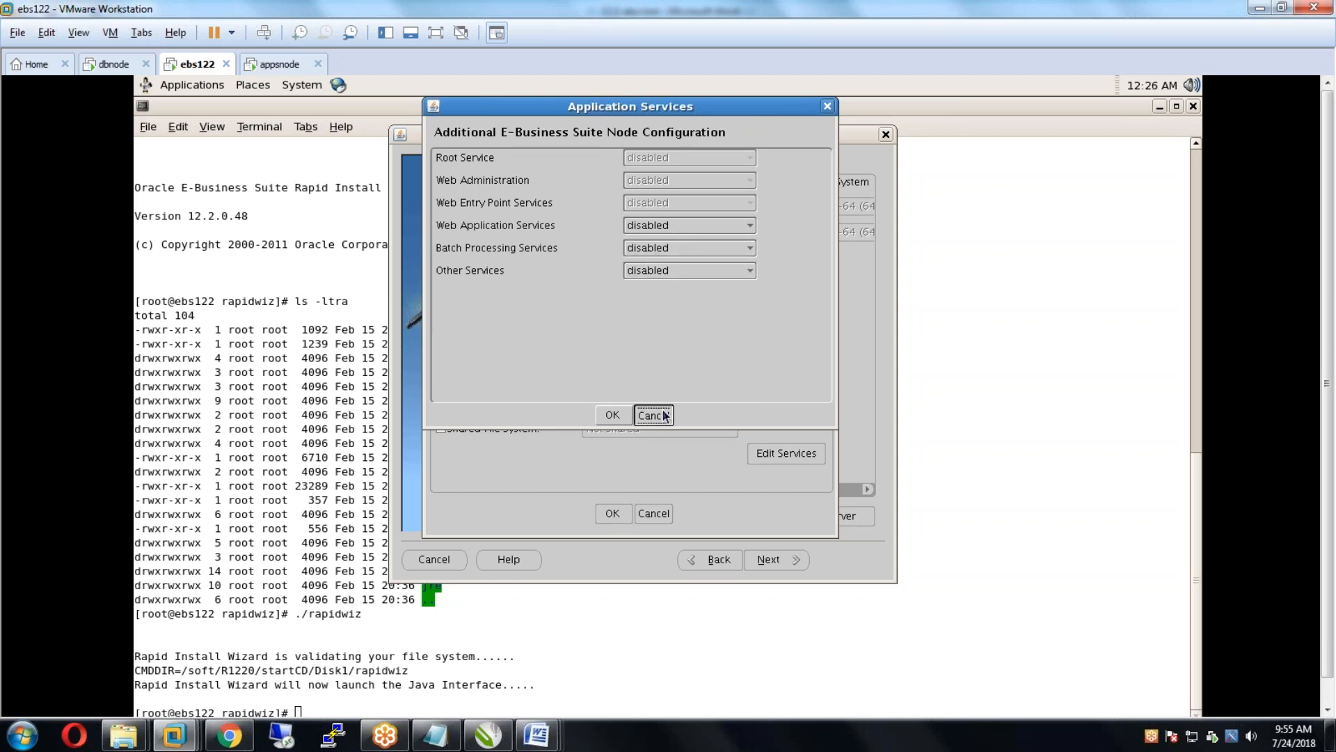
click(656, 516)
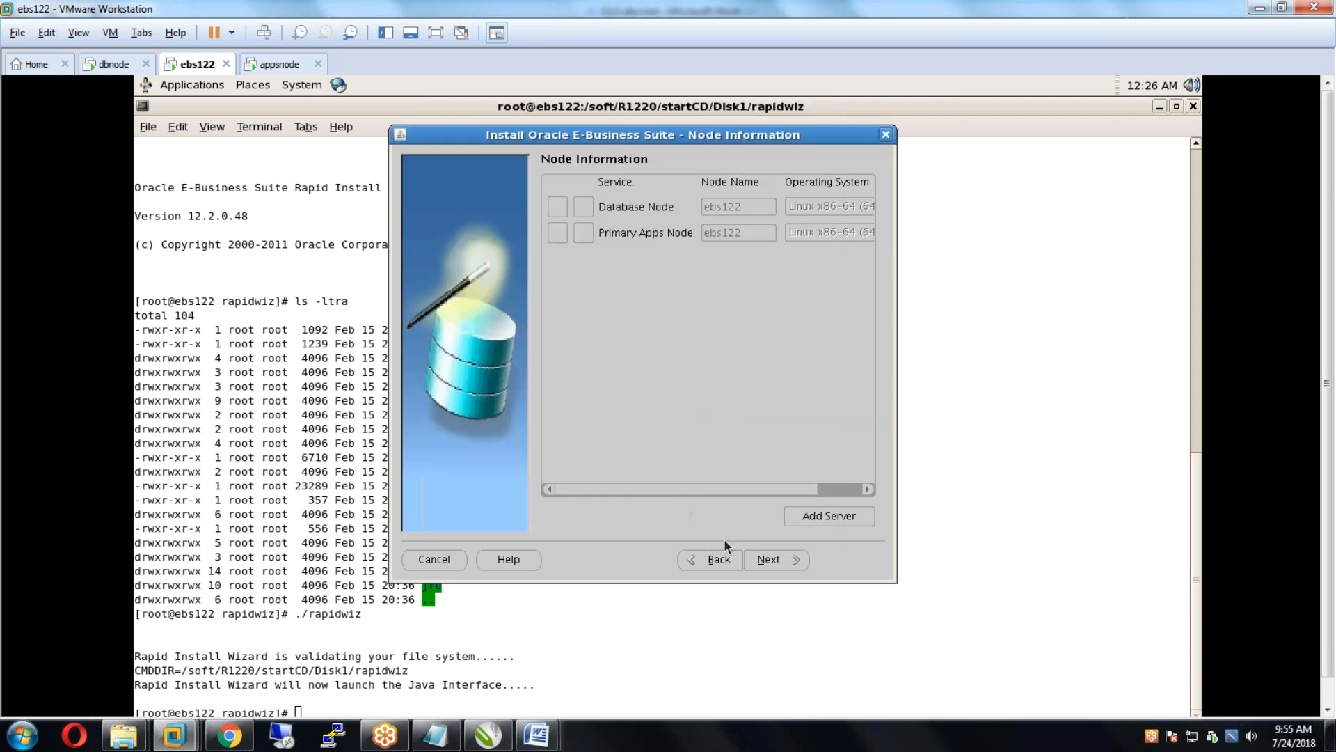
- Accept the database and primary apps nodes on ebs122, run the pre-install checks, and proceed to the component installation review
click(771, 560)
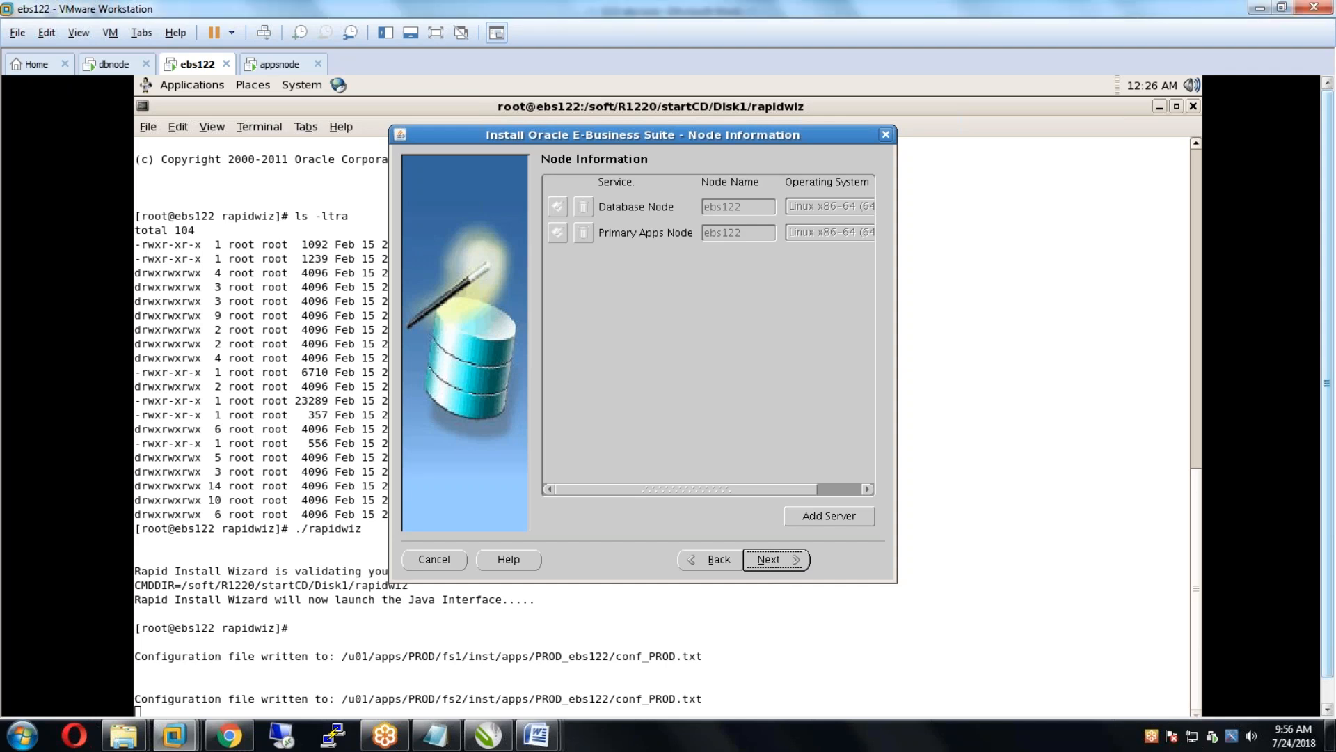
drag(675, 135, 770, 194)
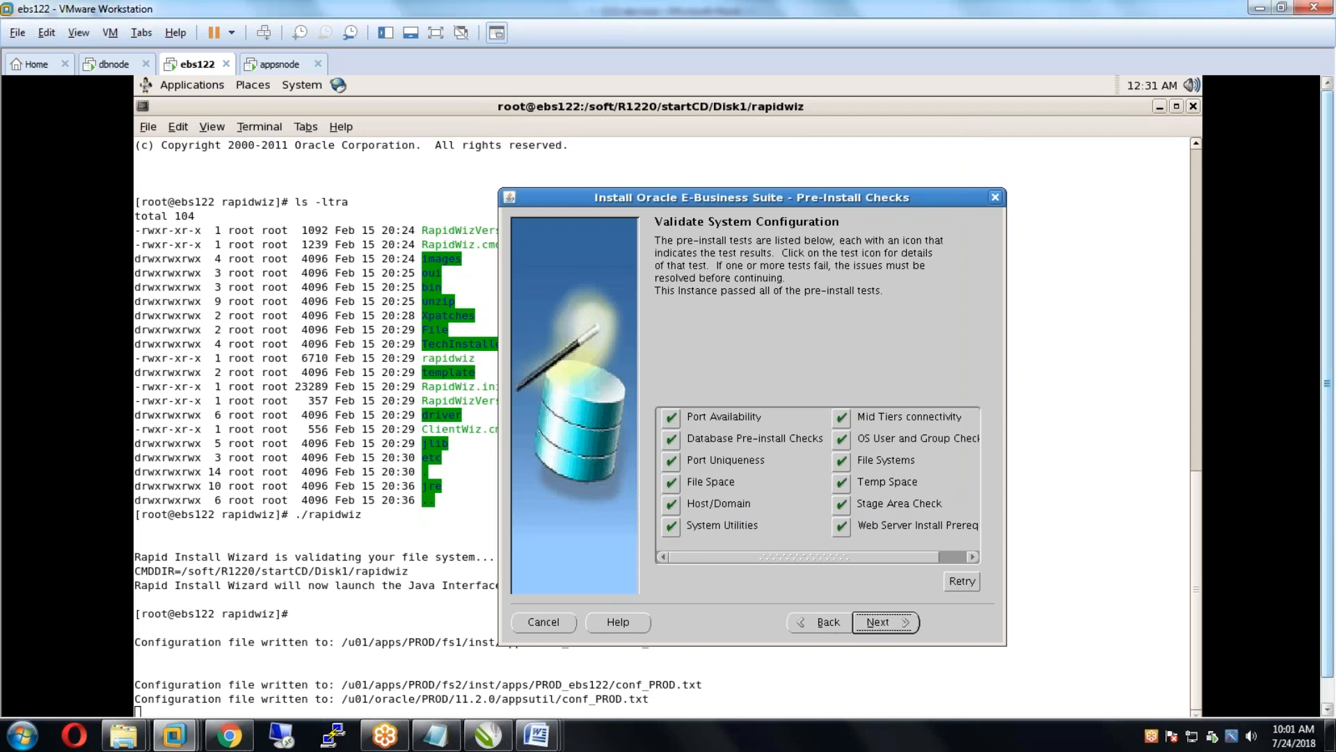
click(884, 621)
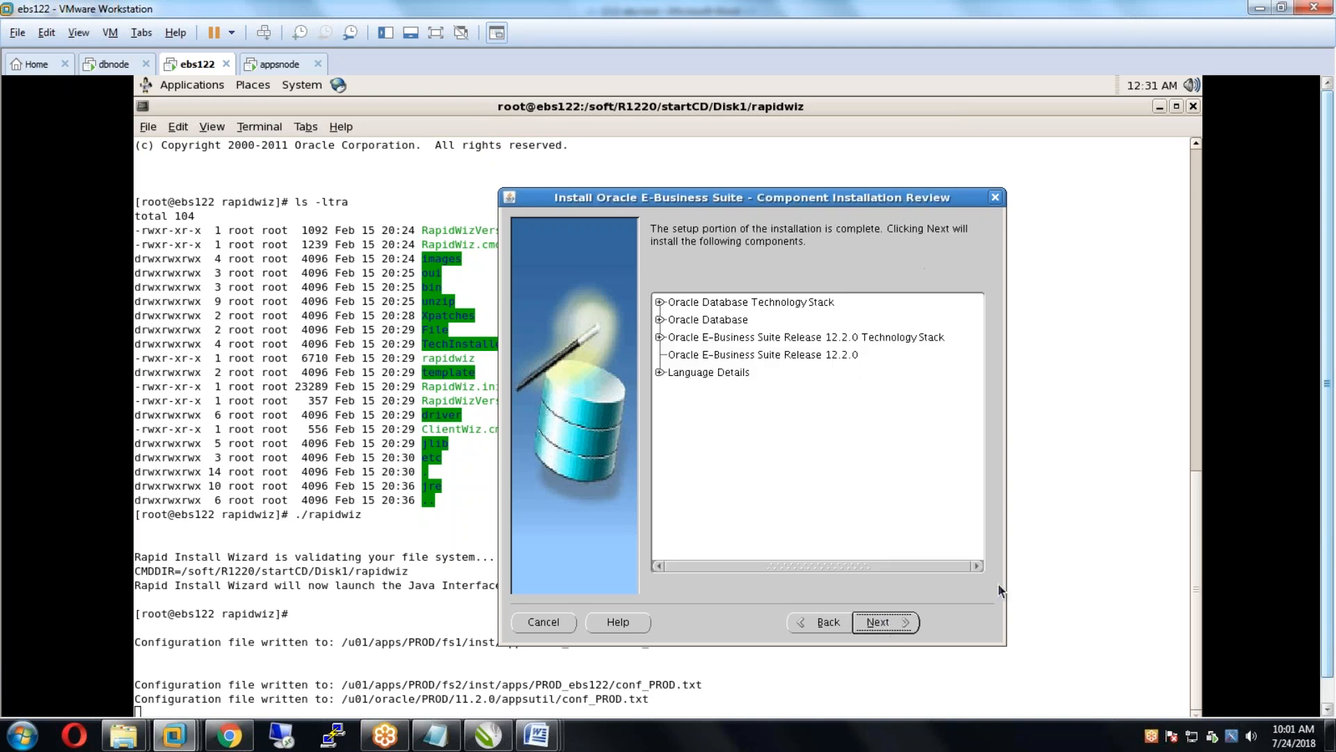
- Review the database and Release 12.2.0 technology stack components, and begin the Oracle E-Business Suite installation
click(659, 302)
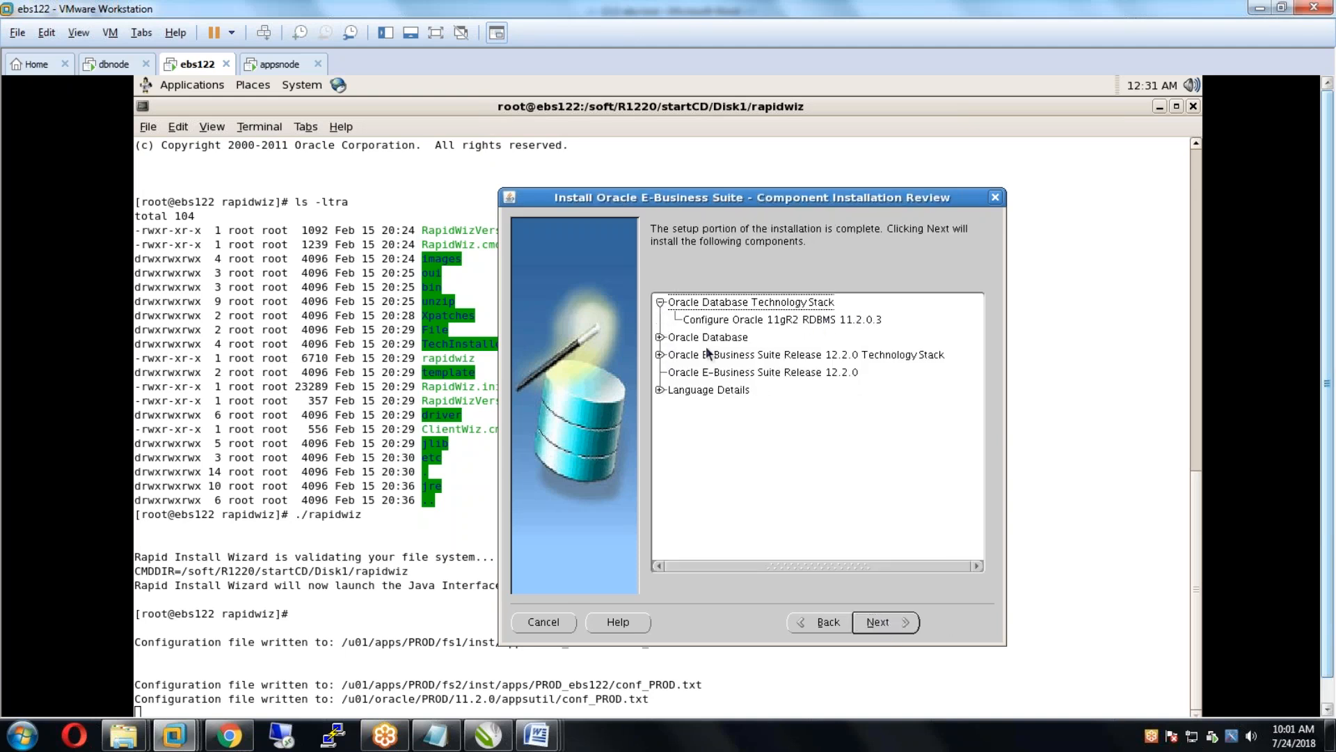
click(660, 337)
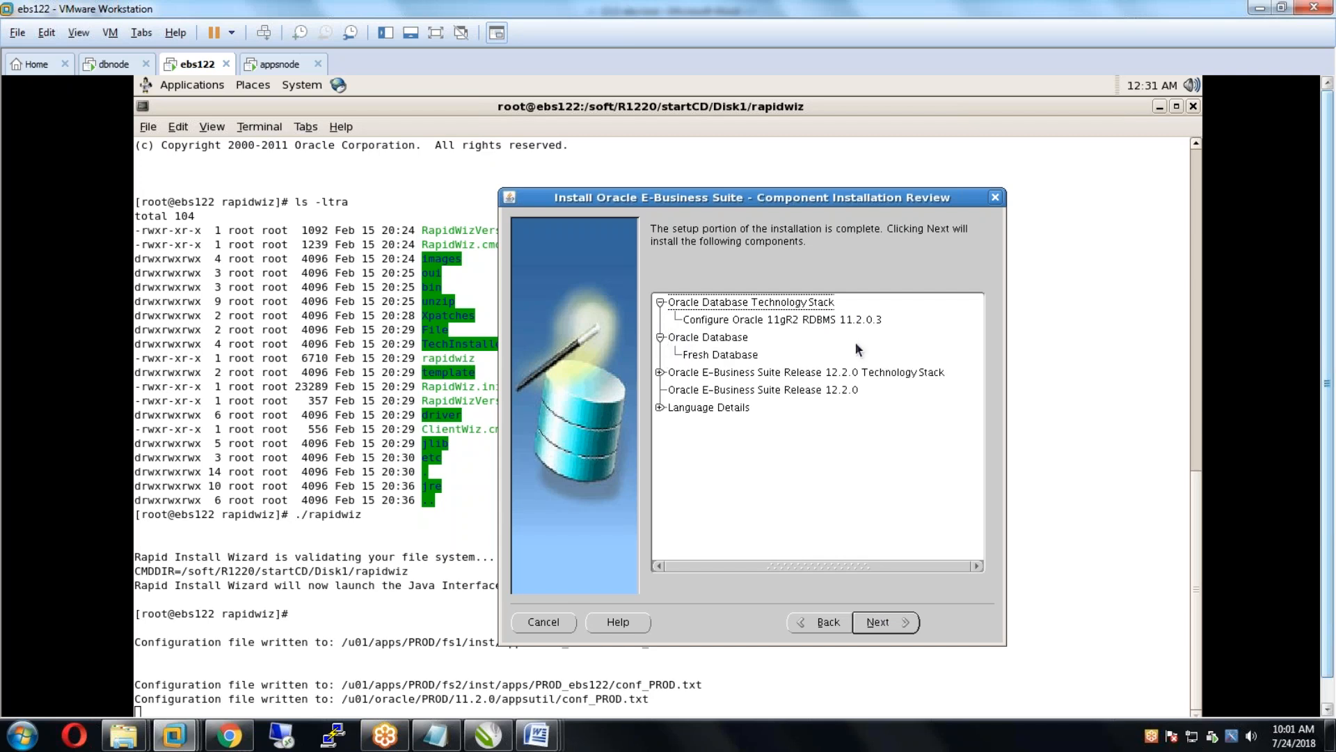
click(660, 372)
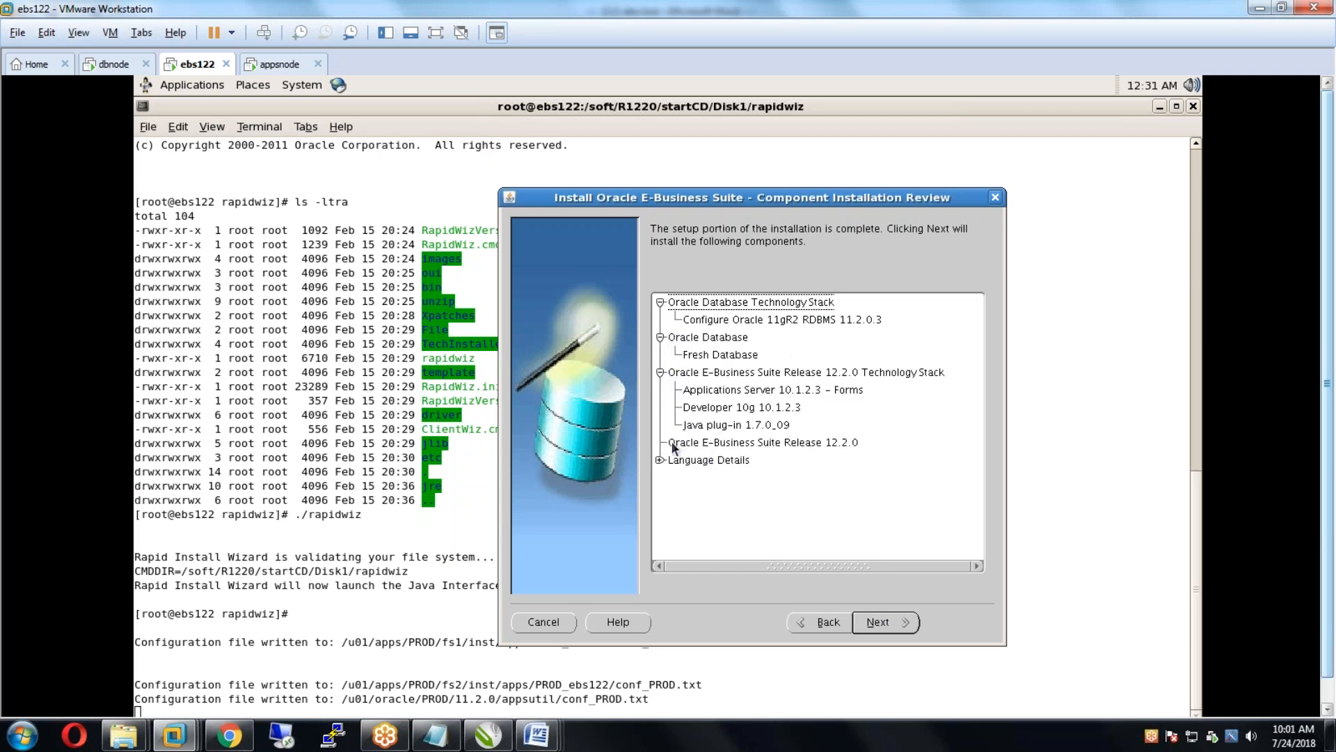
click(878, 624)
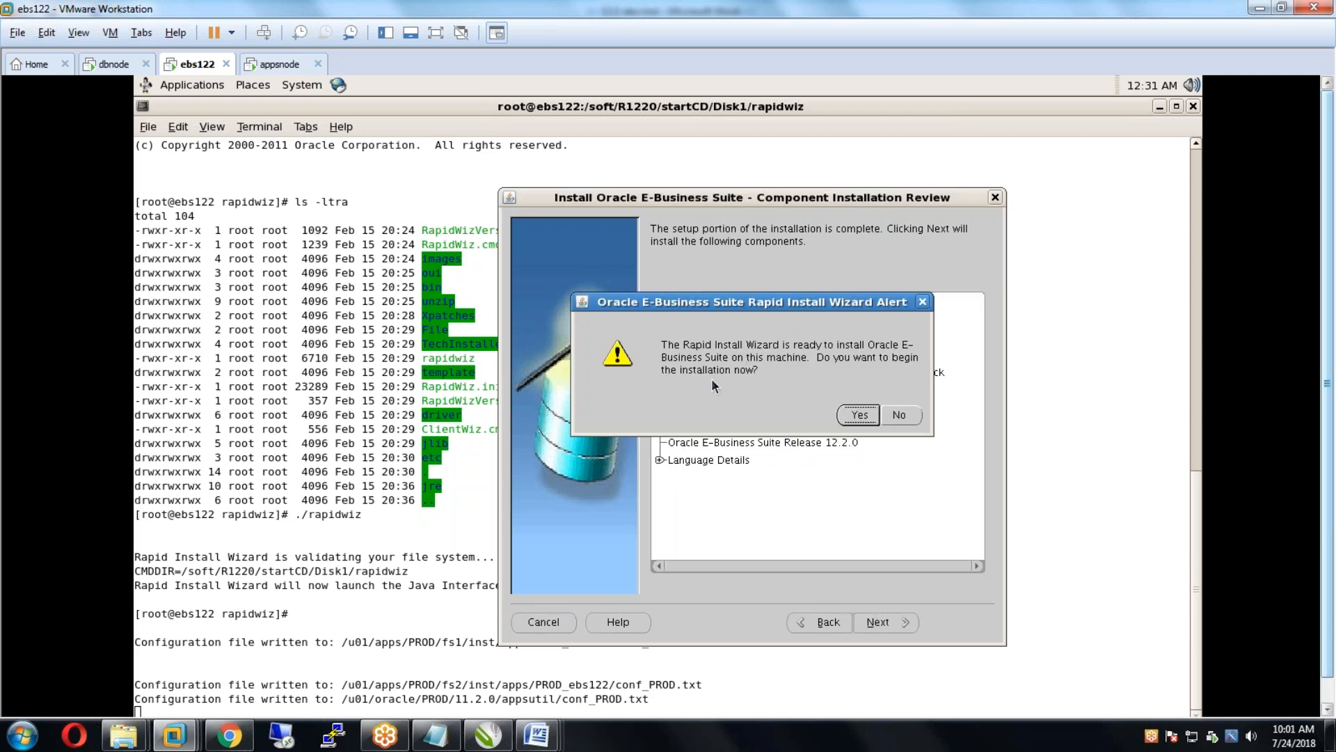
click(863, 415)
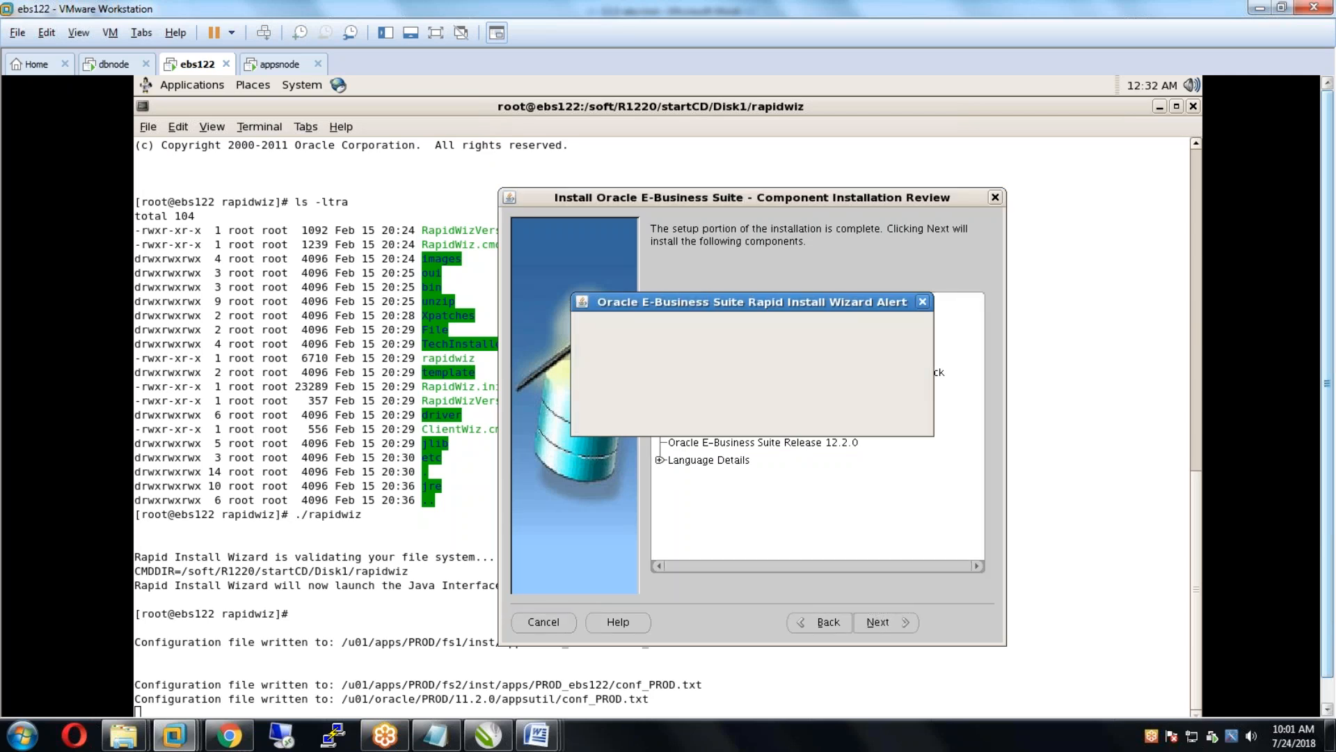